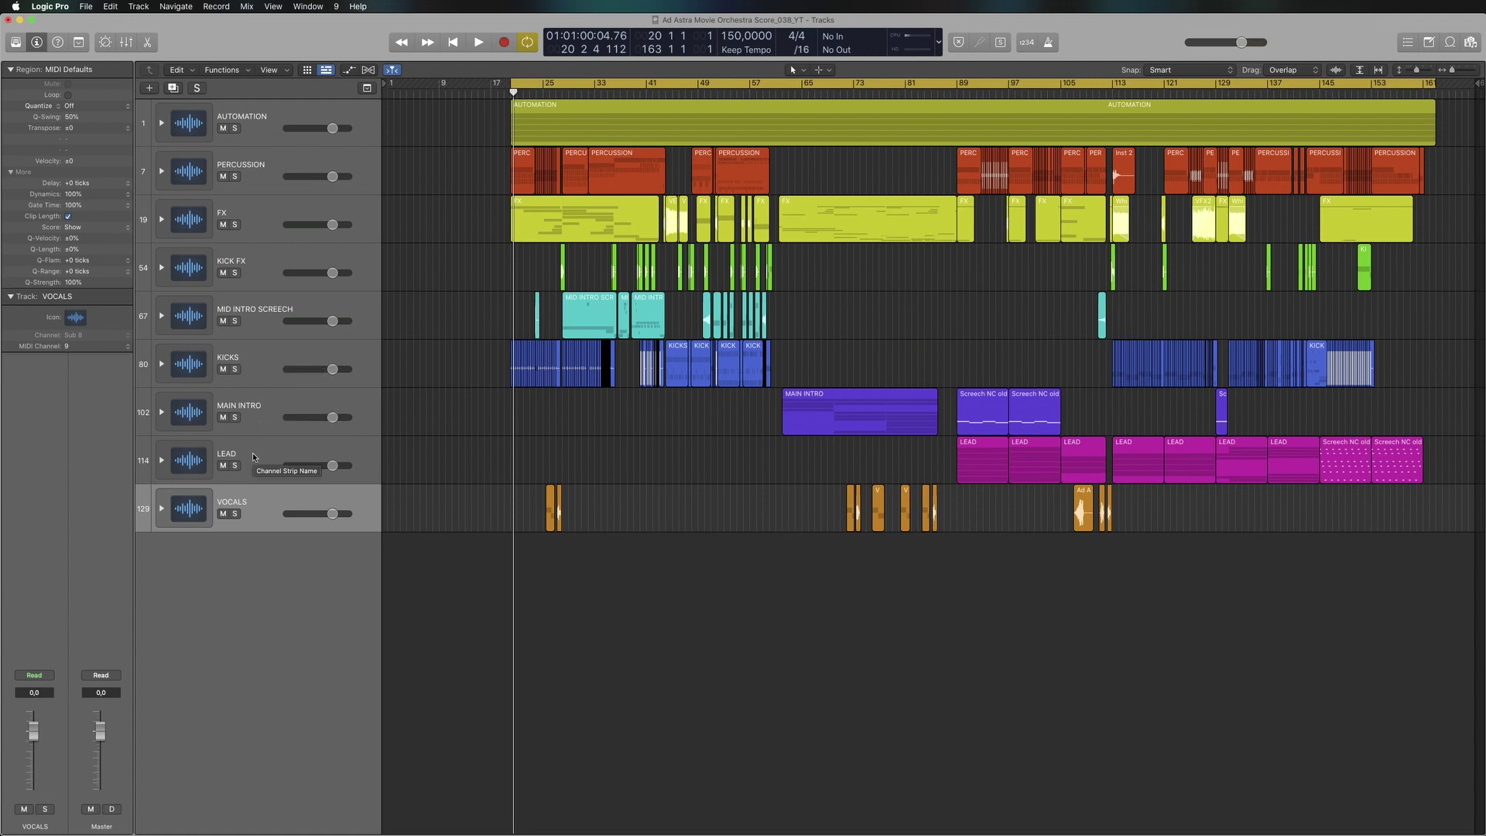
Step: Select the PERCUSSION track stack, start playback and turn off cycle mode
left_click(254, 507)
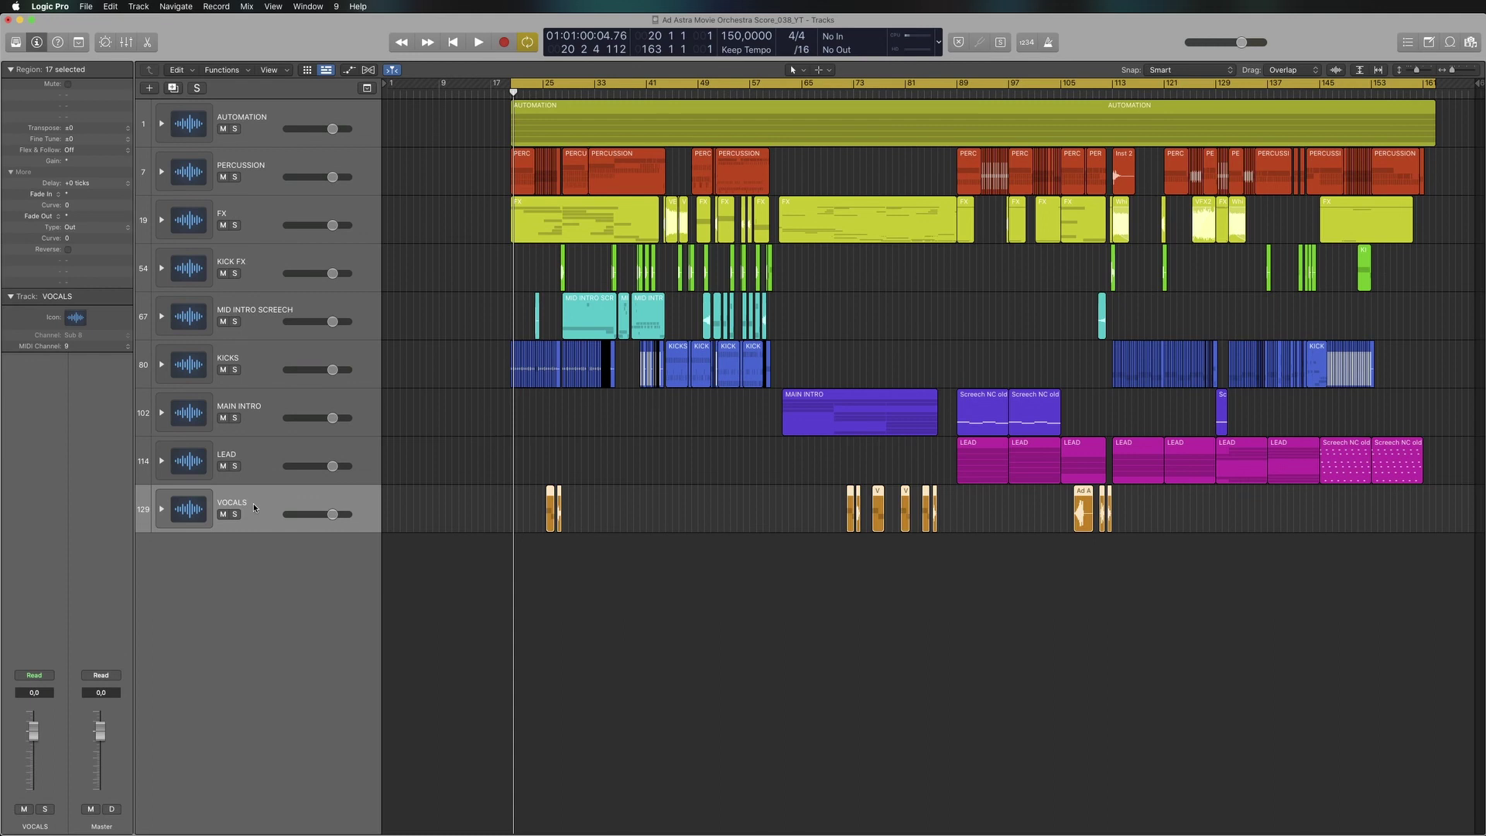
left_click(318, 158)
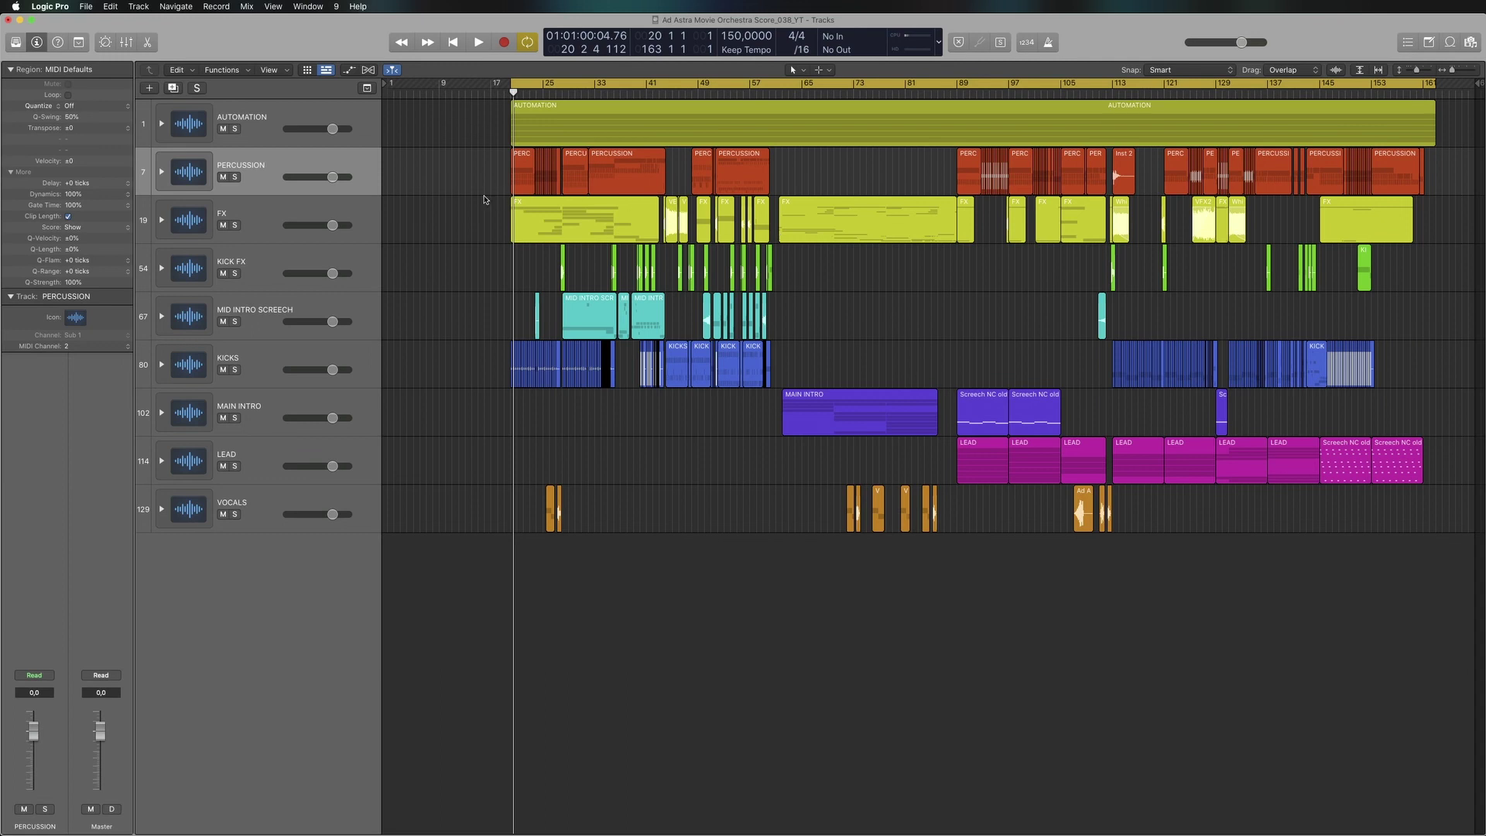
key("space")
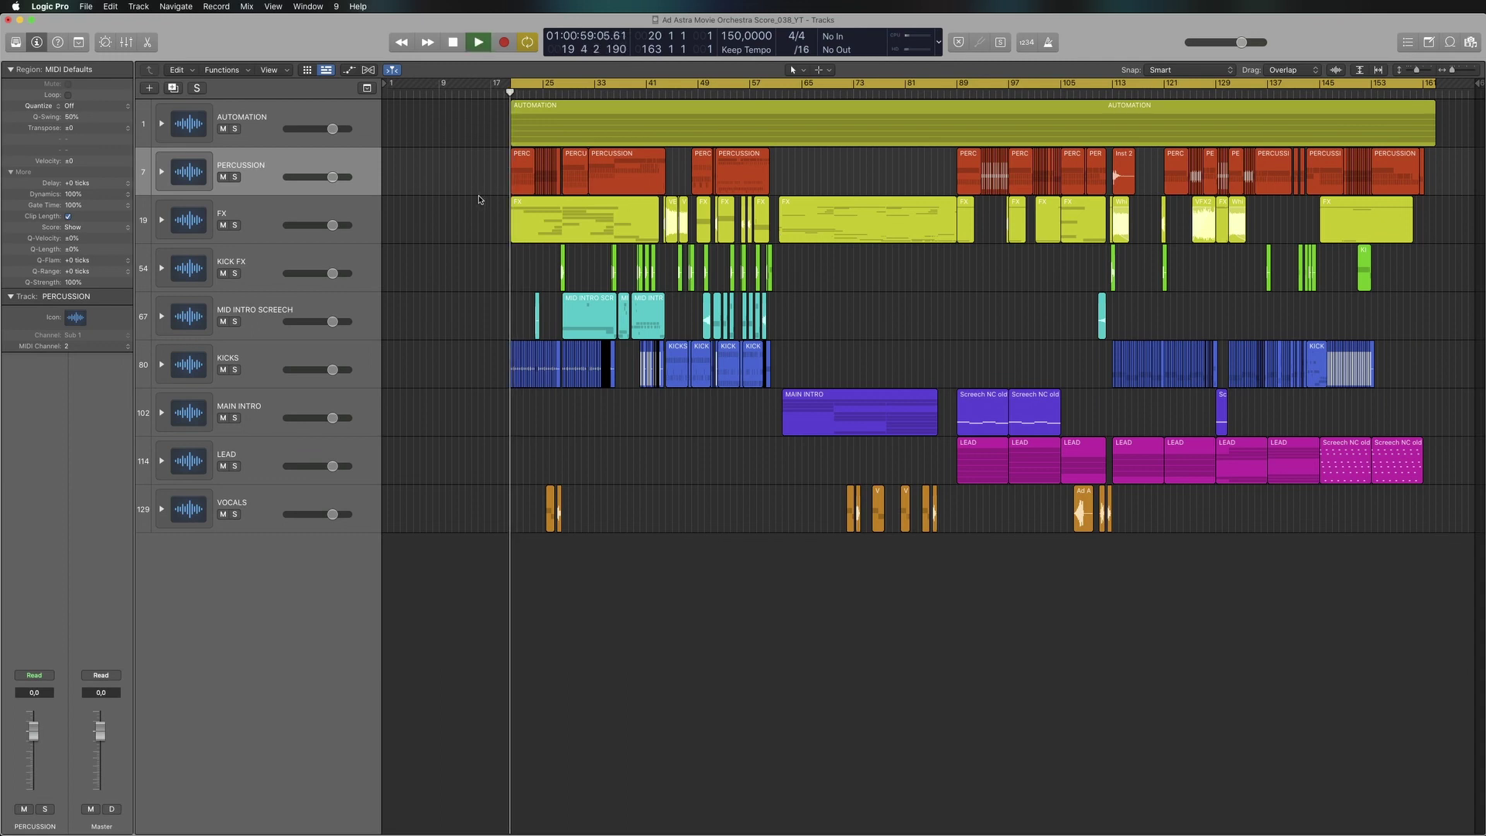
key("c")
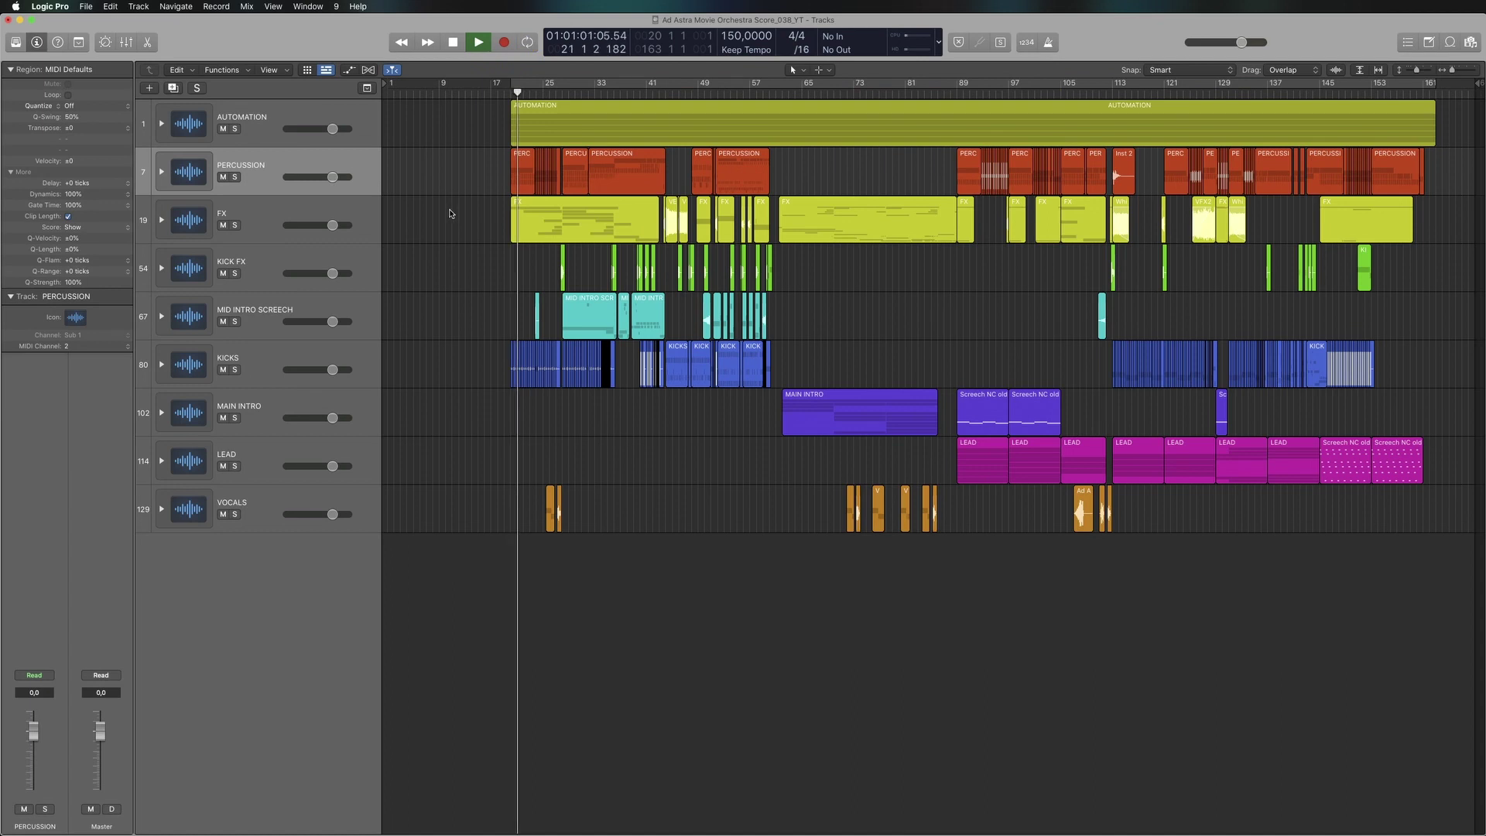
Step: Audition the PERCUSSION, KICKS and FX stacks in turn, soloing and unsoloing each one during playback
left_click(235, 177)
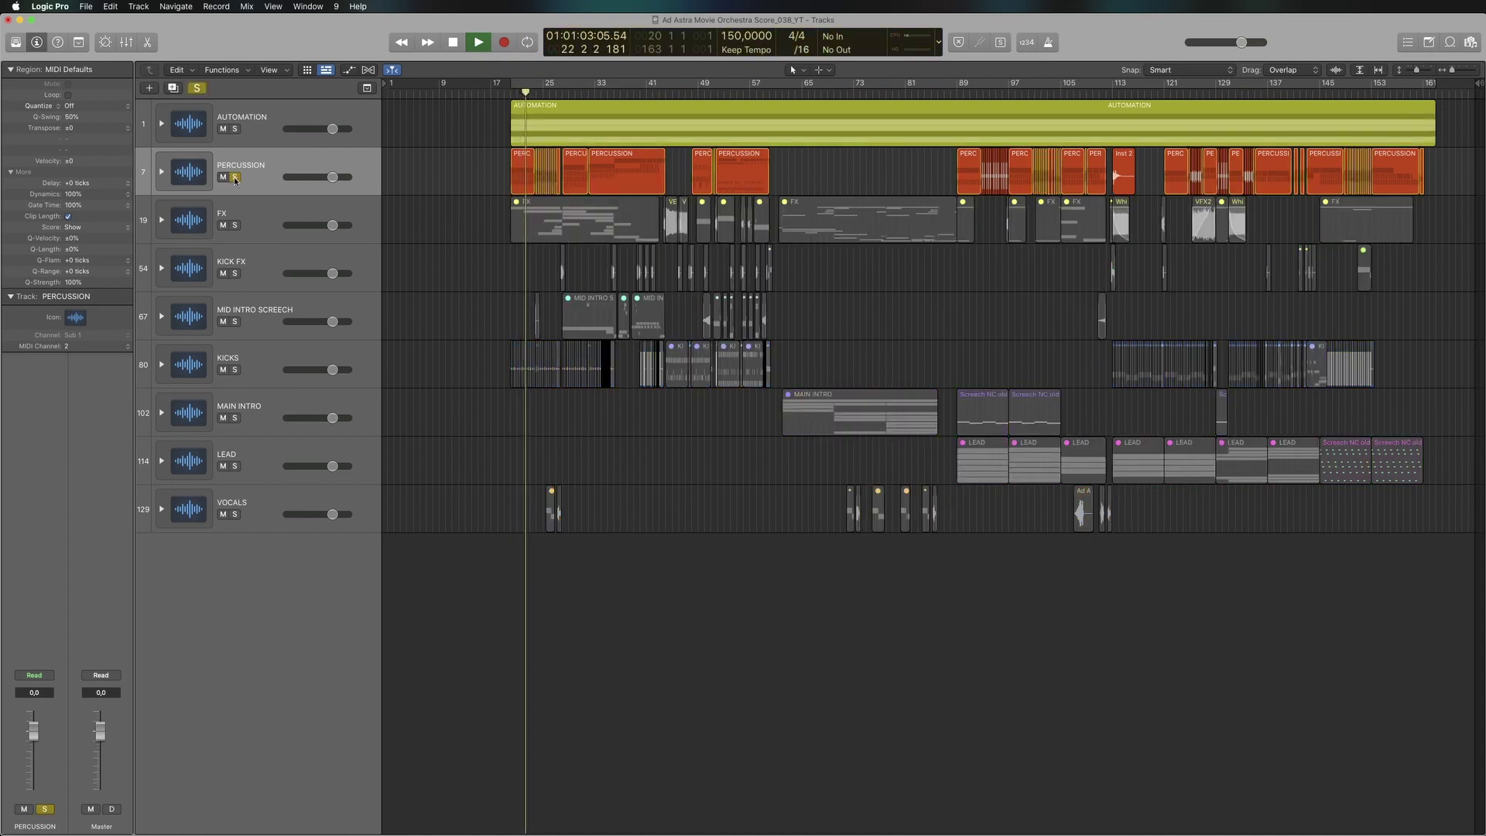
left_click(235, 178)
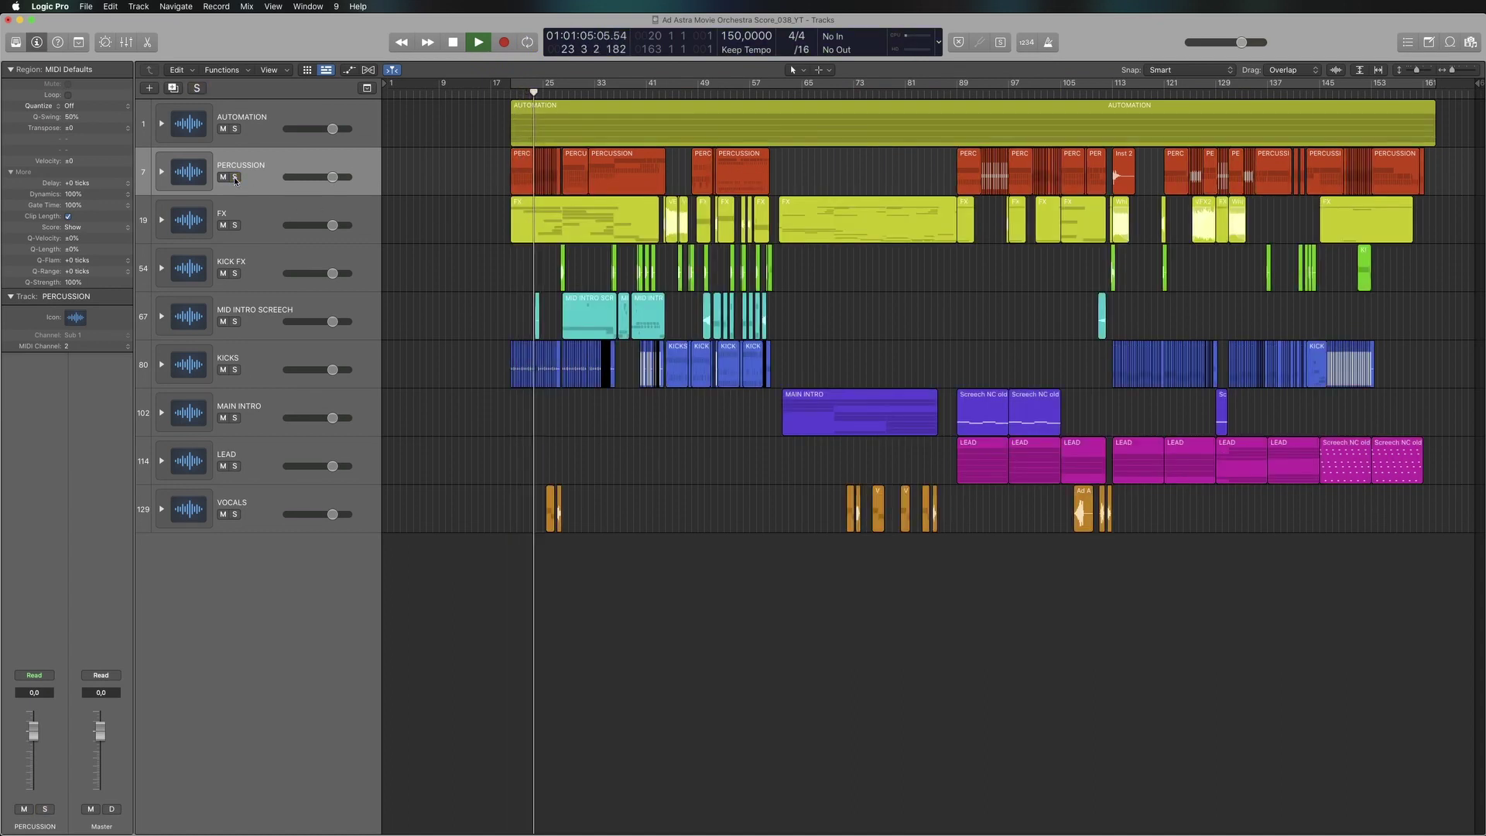
left_click(235, 370)
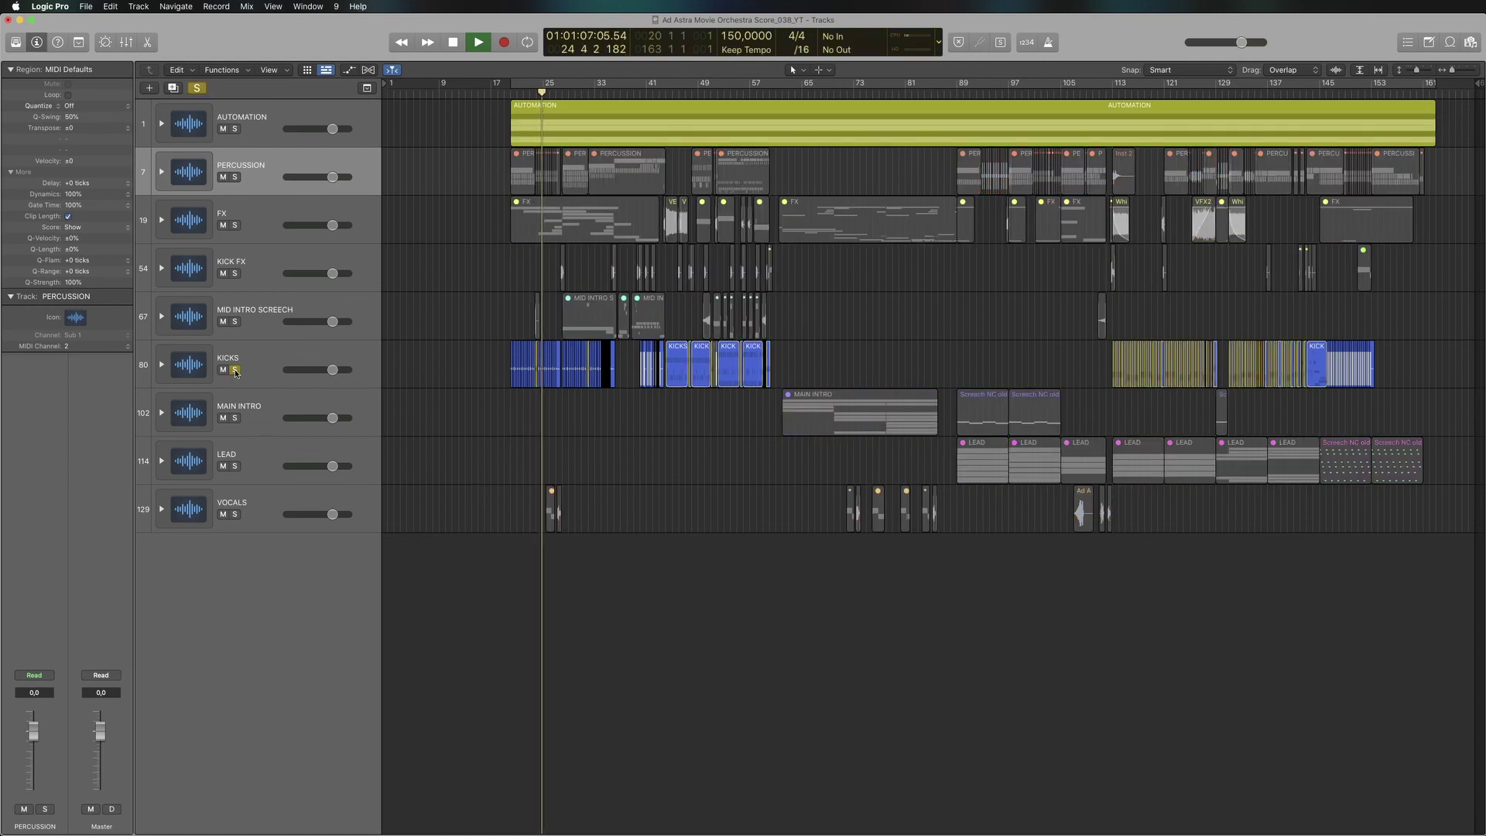
left_click(235, 370)
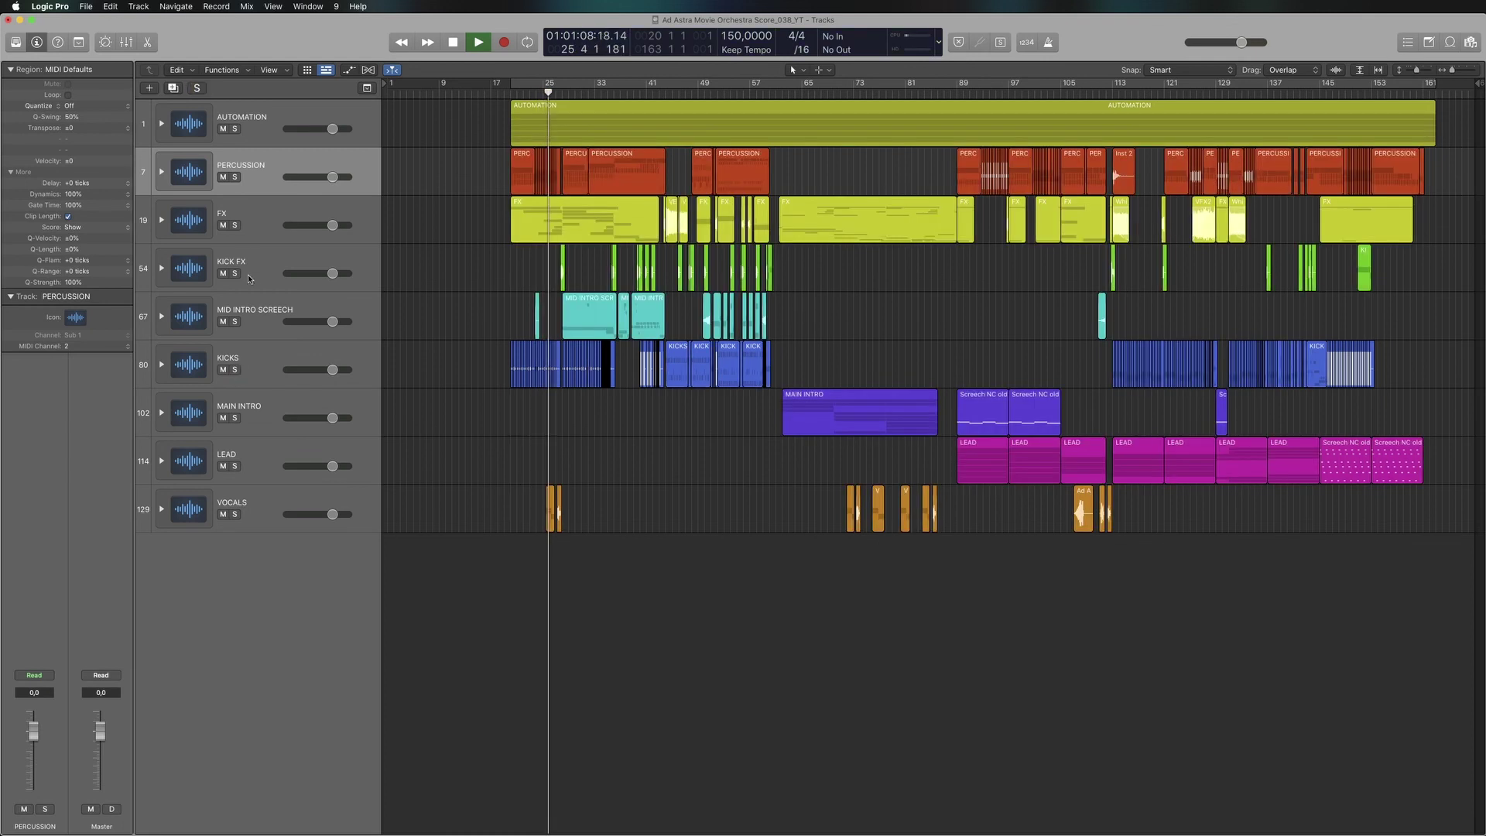
left_click(234, 225)
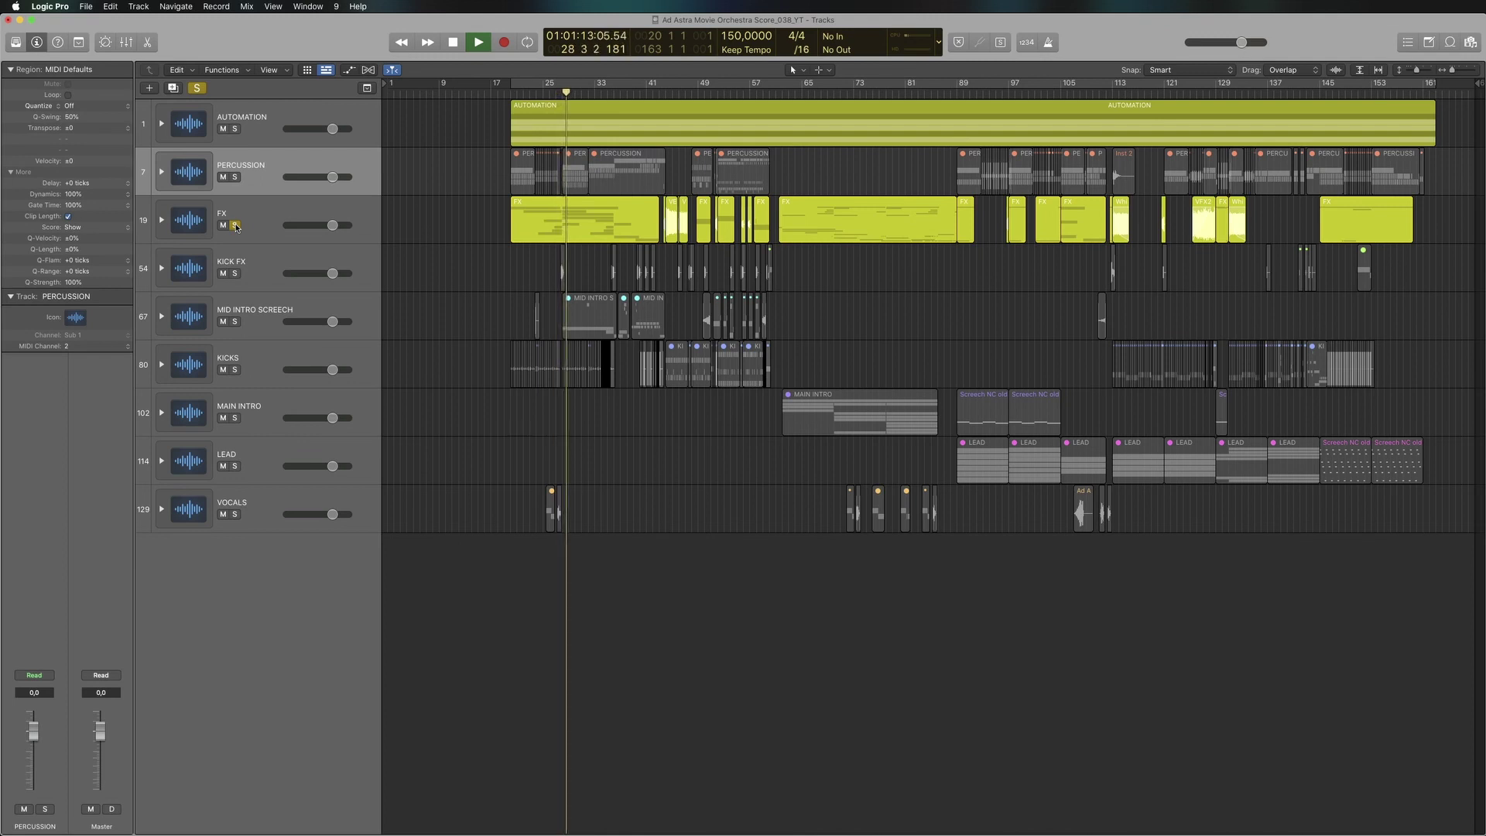
left_click(235, 225)
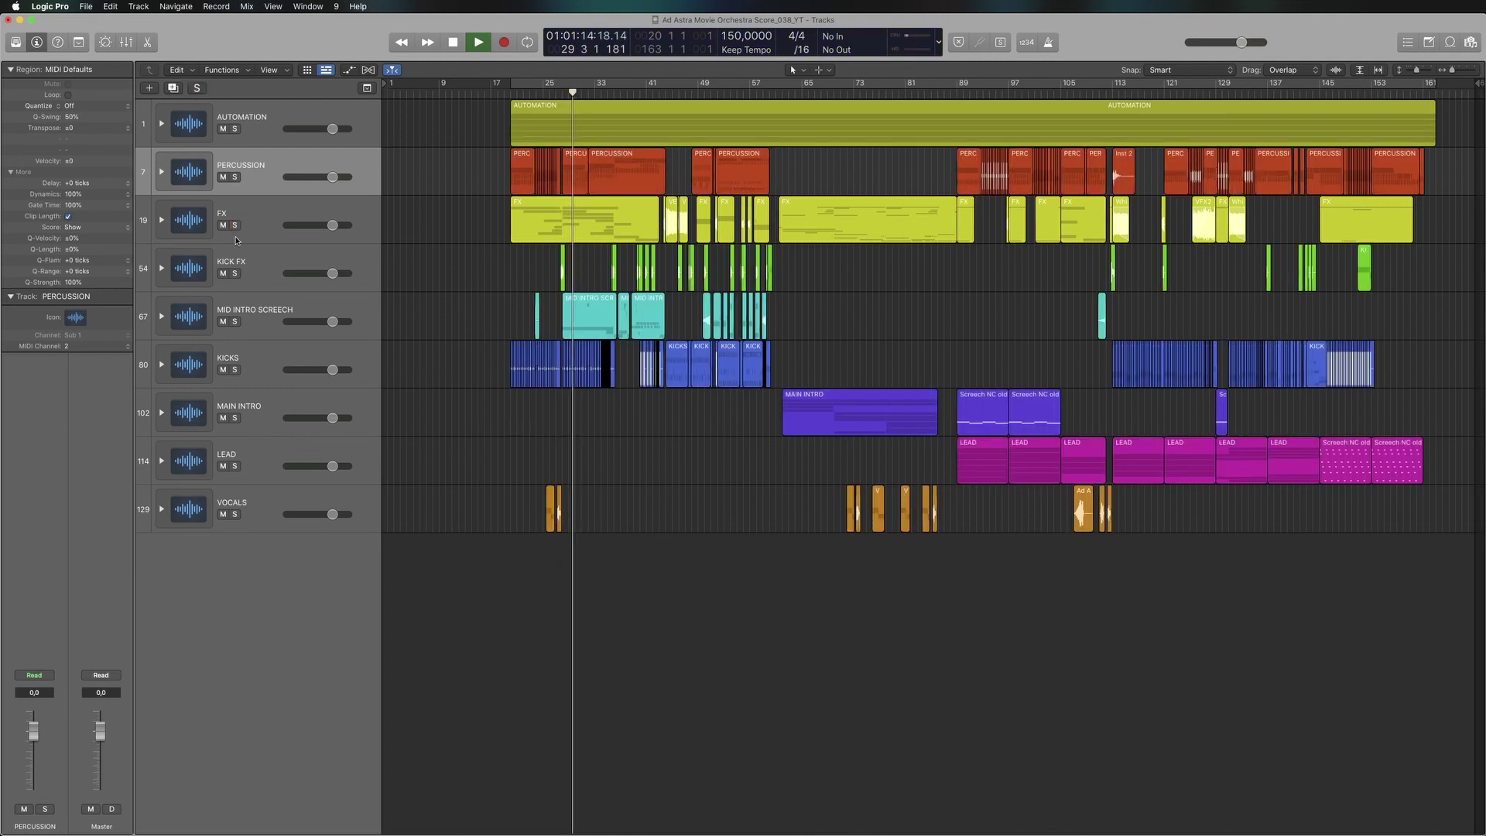
Step: Solo MID INTRO SCREECH, PERCUSSION and MID INTRO SCREECH again, one at a time, clearing each solo after listening
left_click(235, 322)
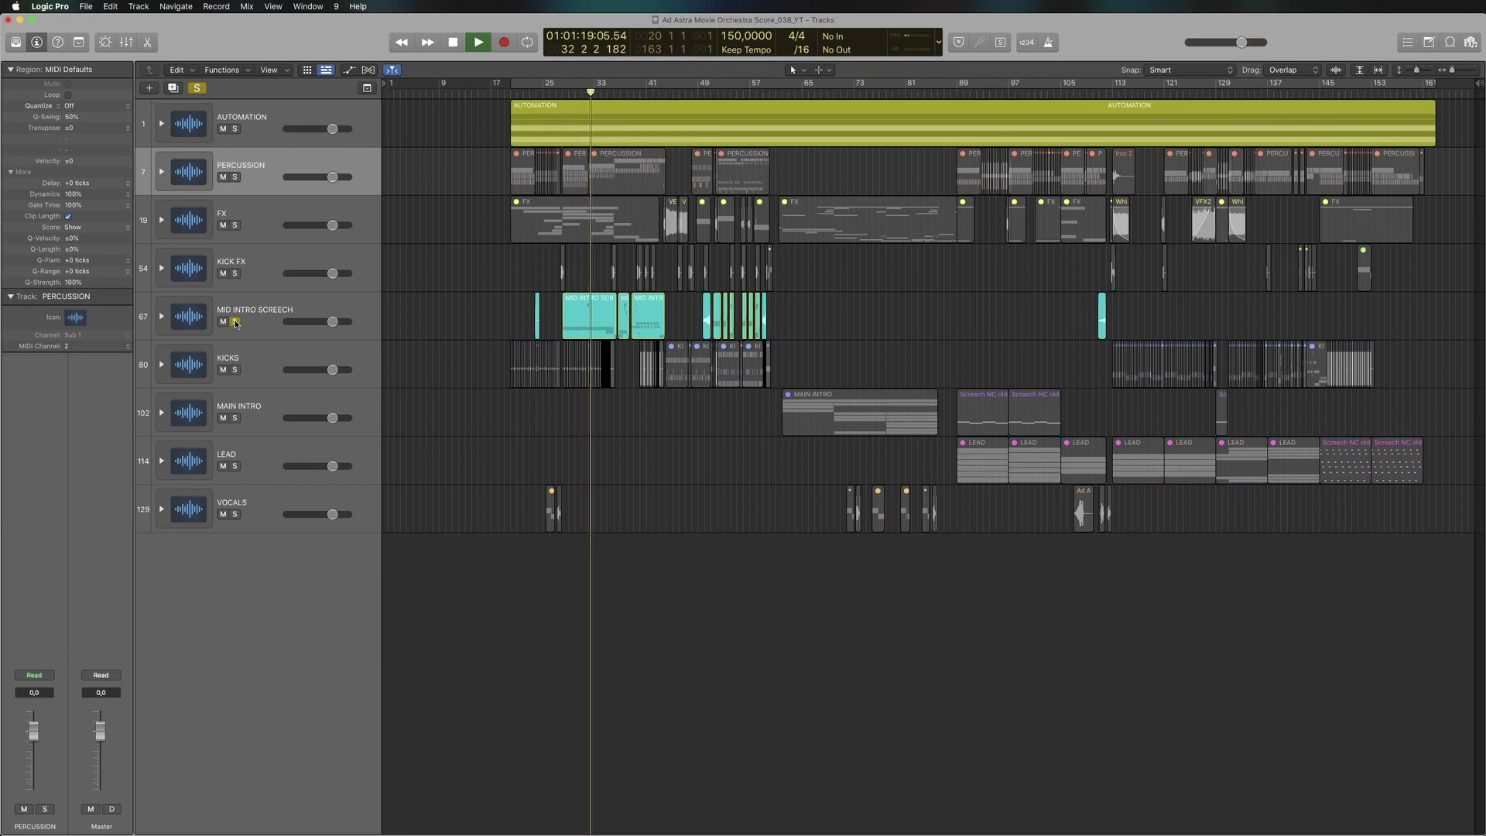
left_click(235, 321)
left_click(234, 177)
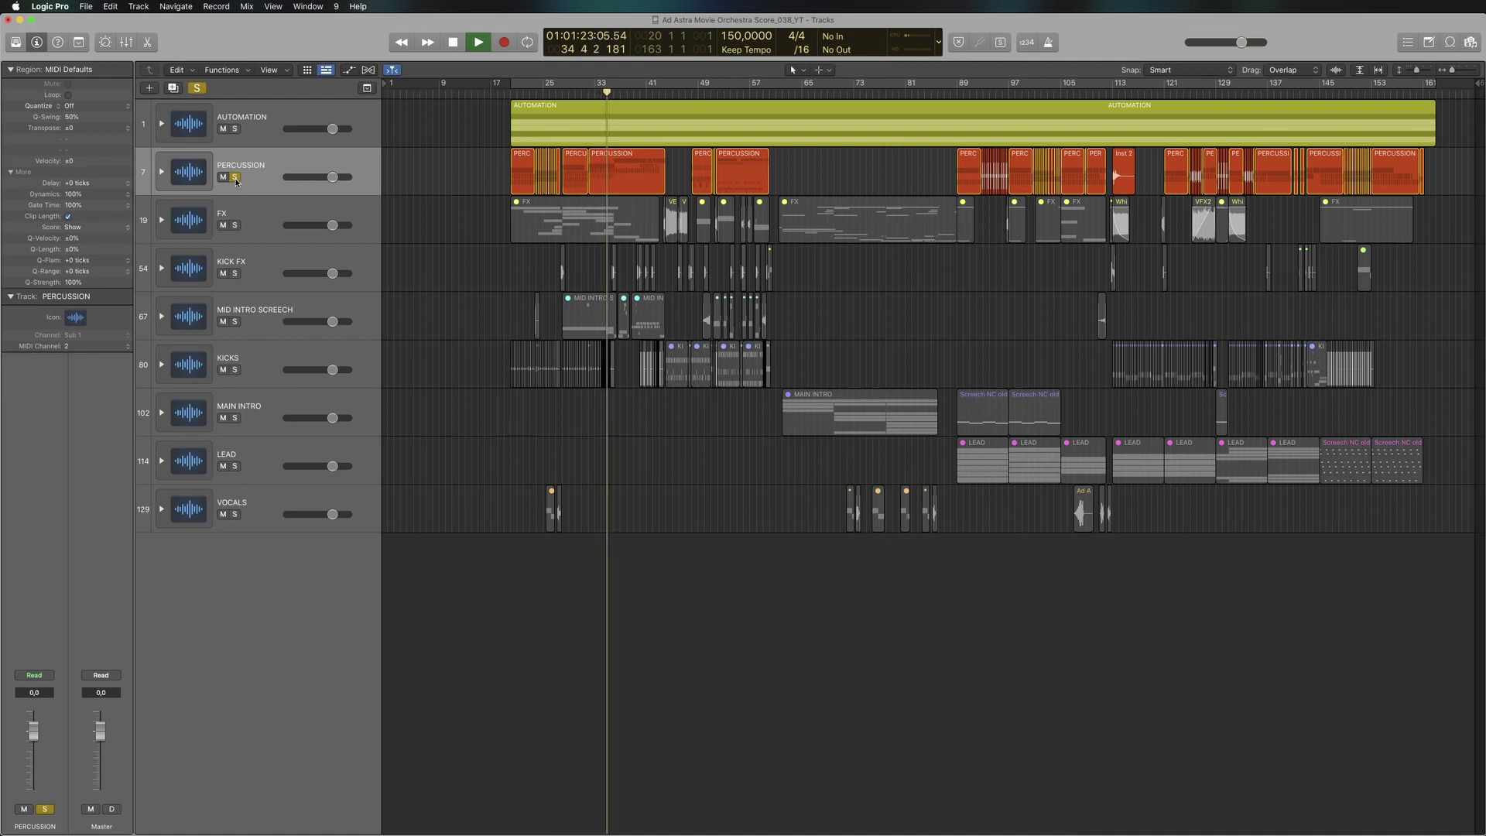
left_click(235, 177)
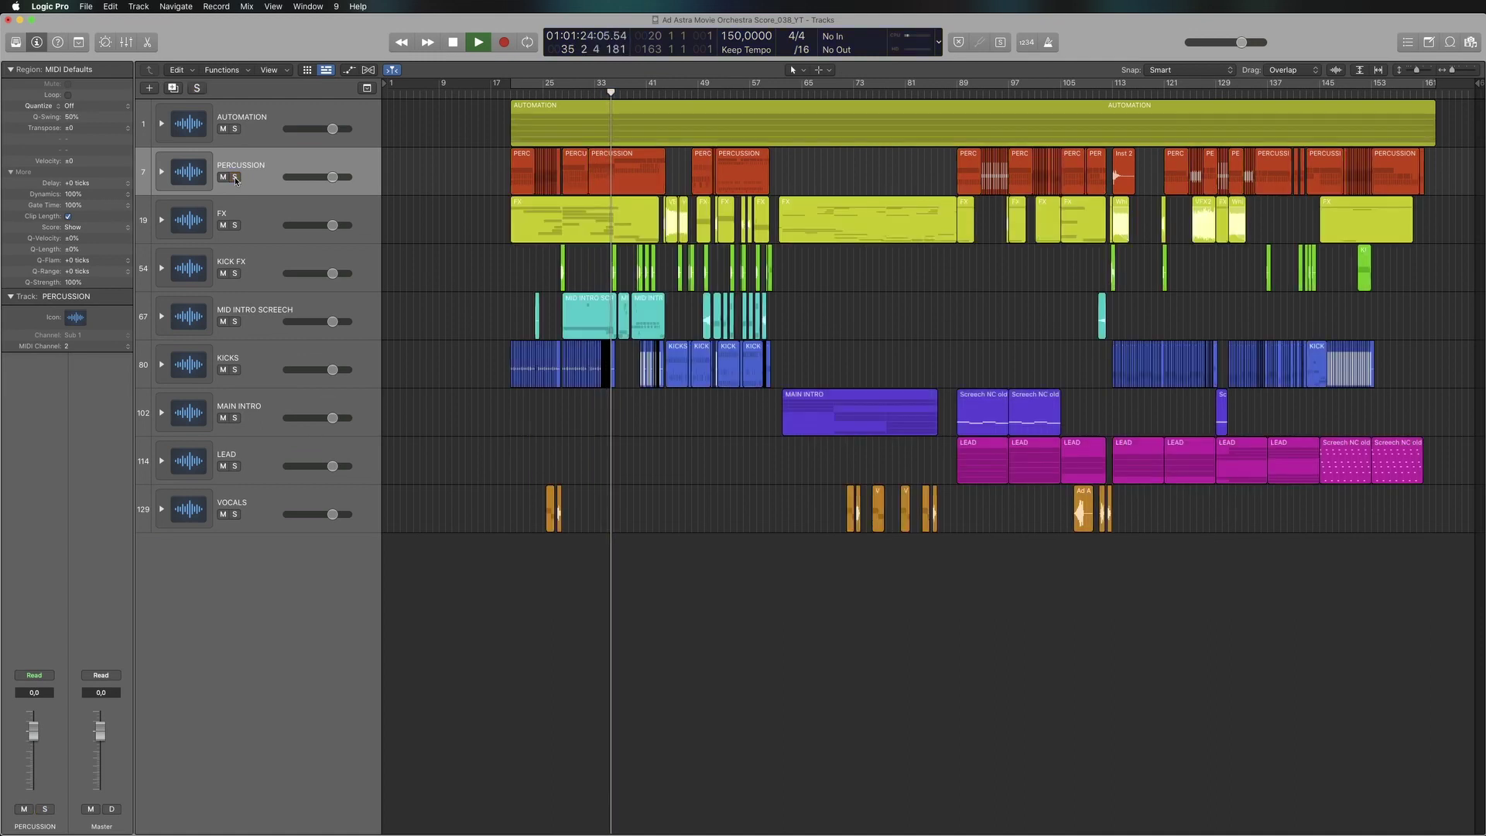
left_click(234, 321)
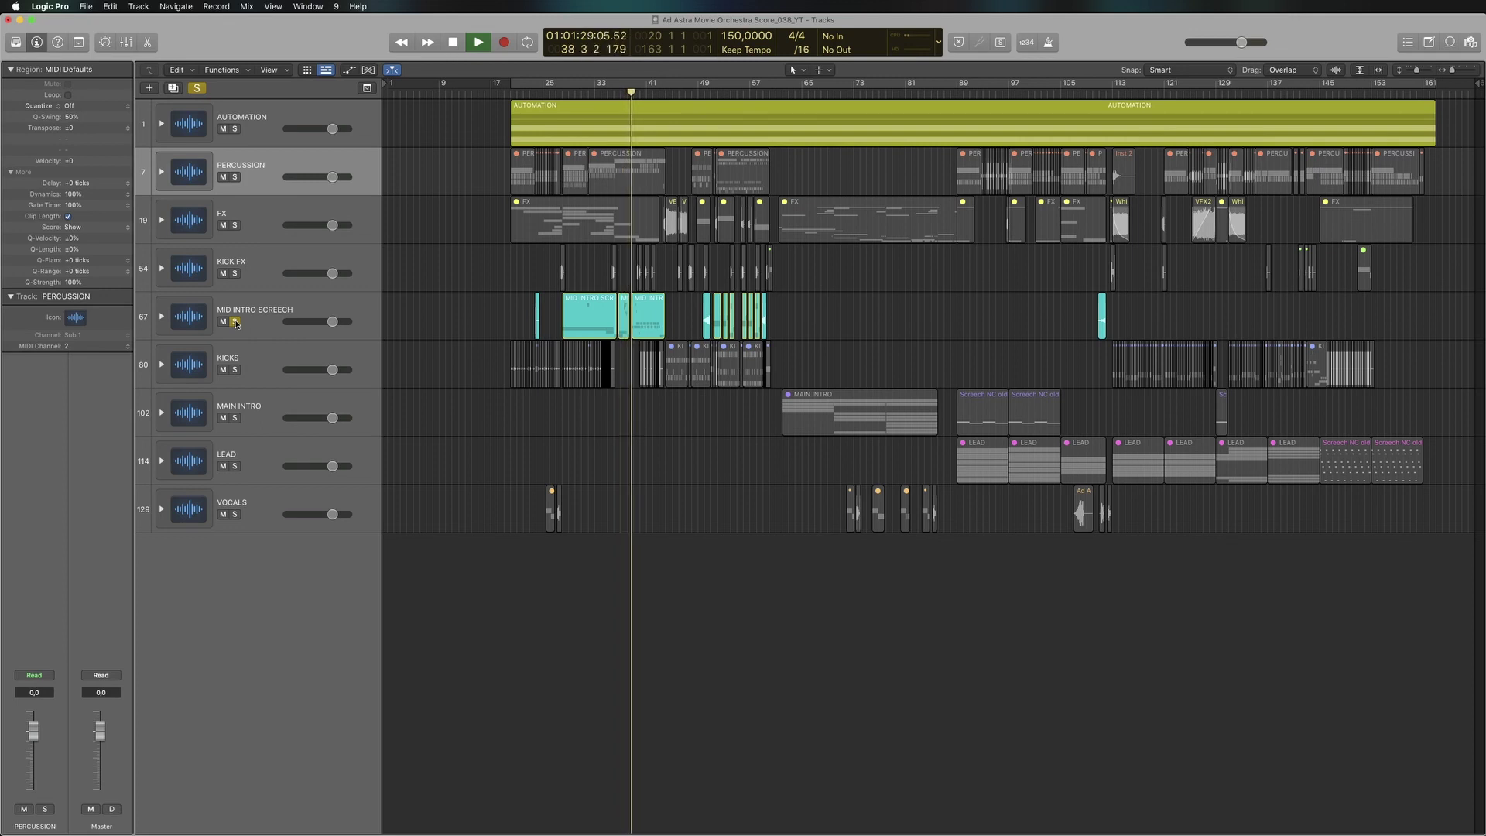
left_click(234, 321)
Step: Briefly solo and unsolo the KICK FX, FX and KICKS stacks one after another while the song plays
left_click(235, 273)
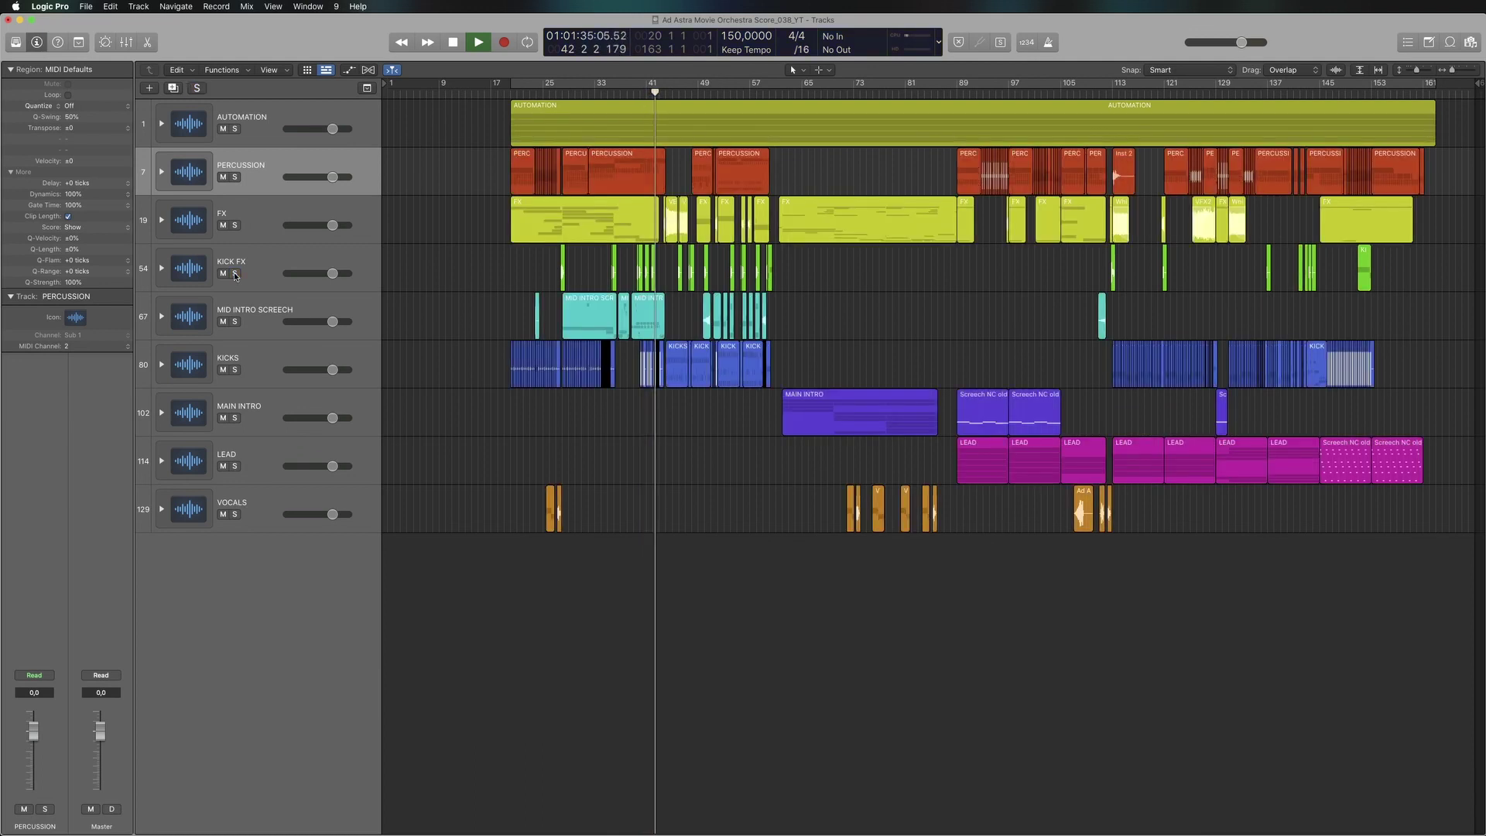
left_click(234, 273)
left_click(234, 226)
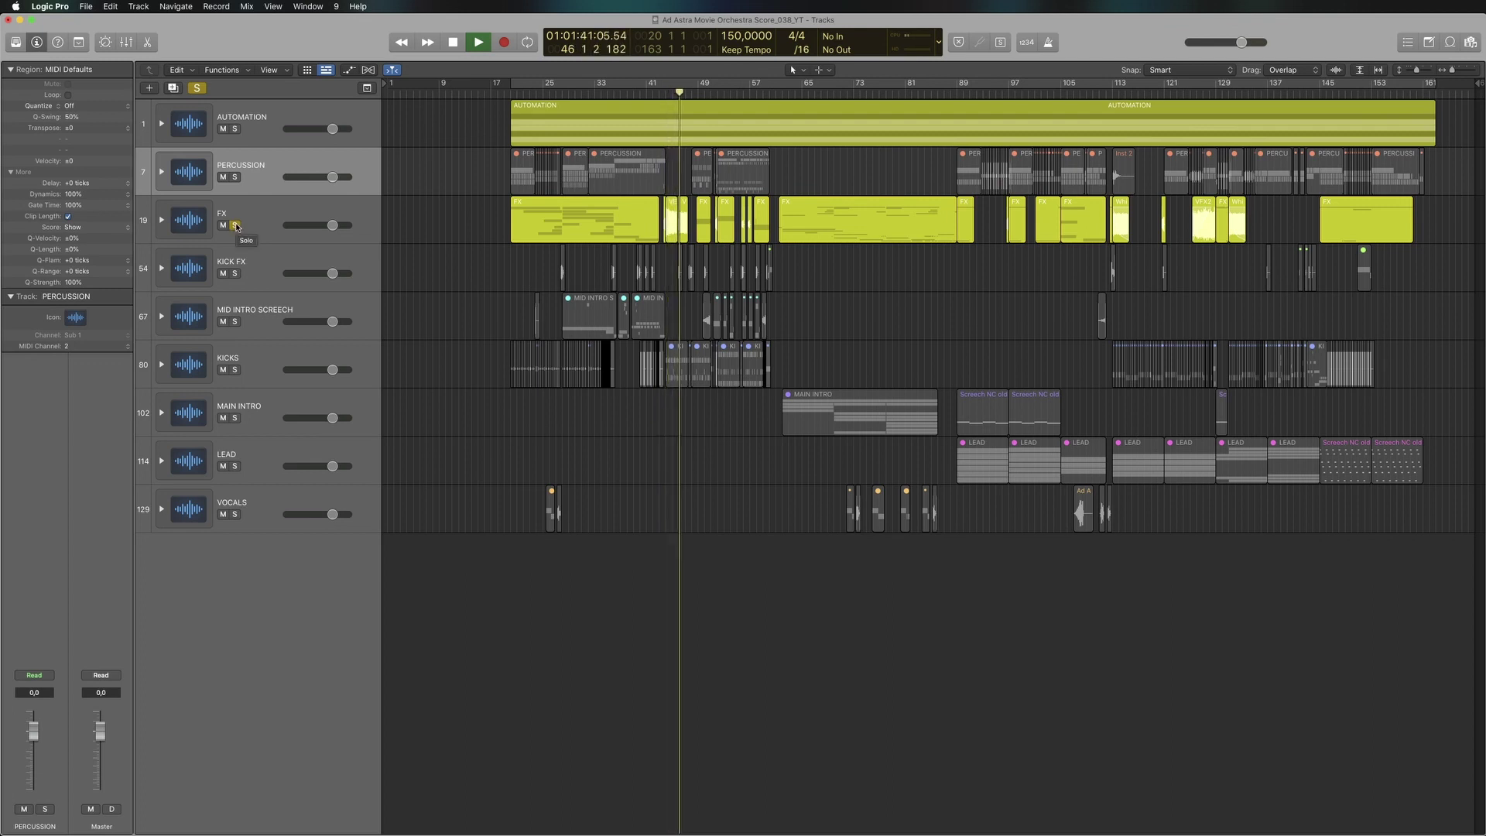
left_click(235, 225)
left_click(234, 370)
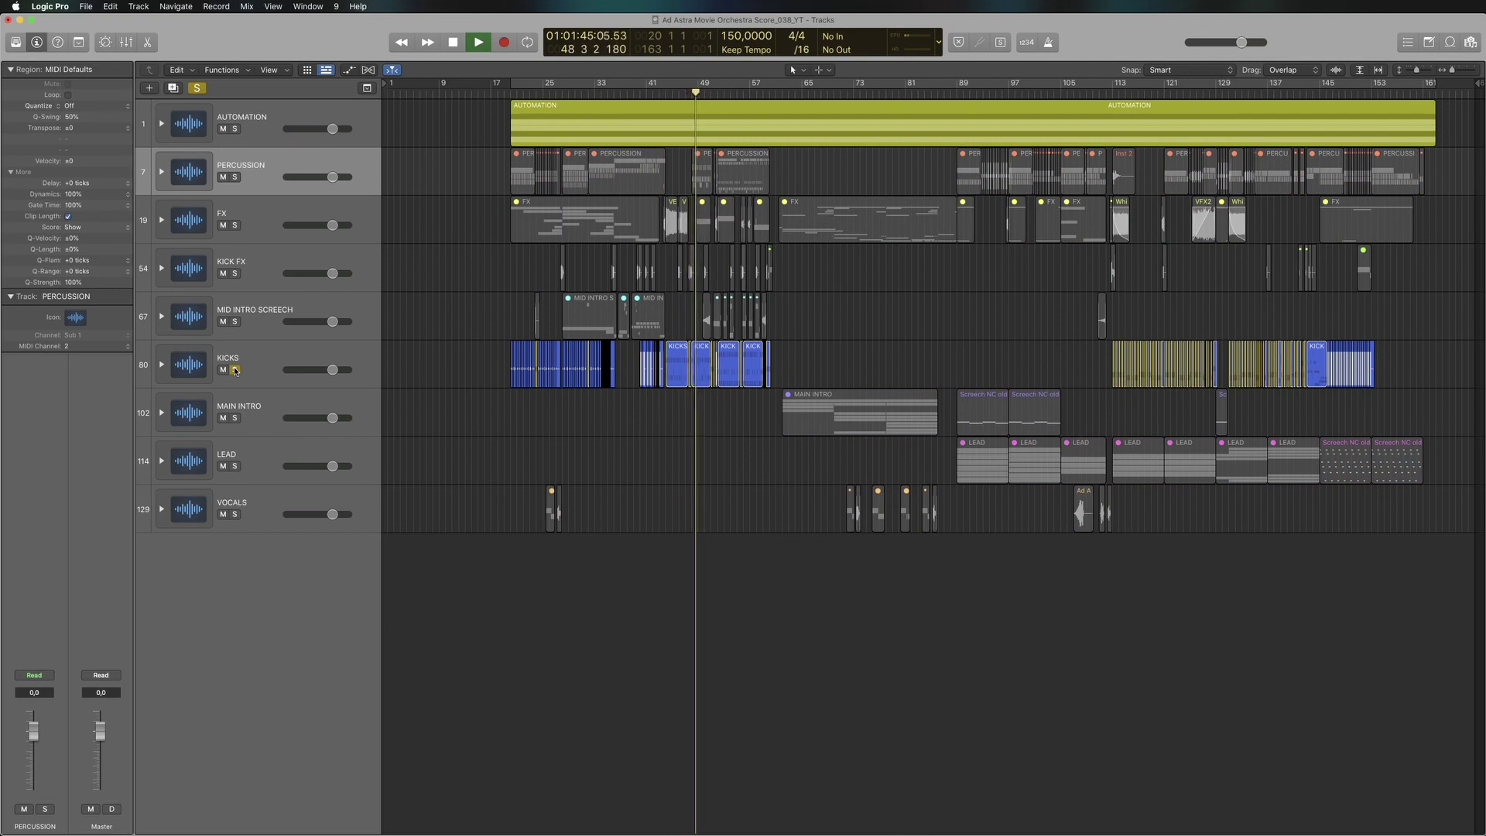
left_click(234, 370)
Step: Listen to PERCUSSION, MID INTRO SCREECH and KICKS individually in solo, clear the solos and stop playback
left_click(235, 177)
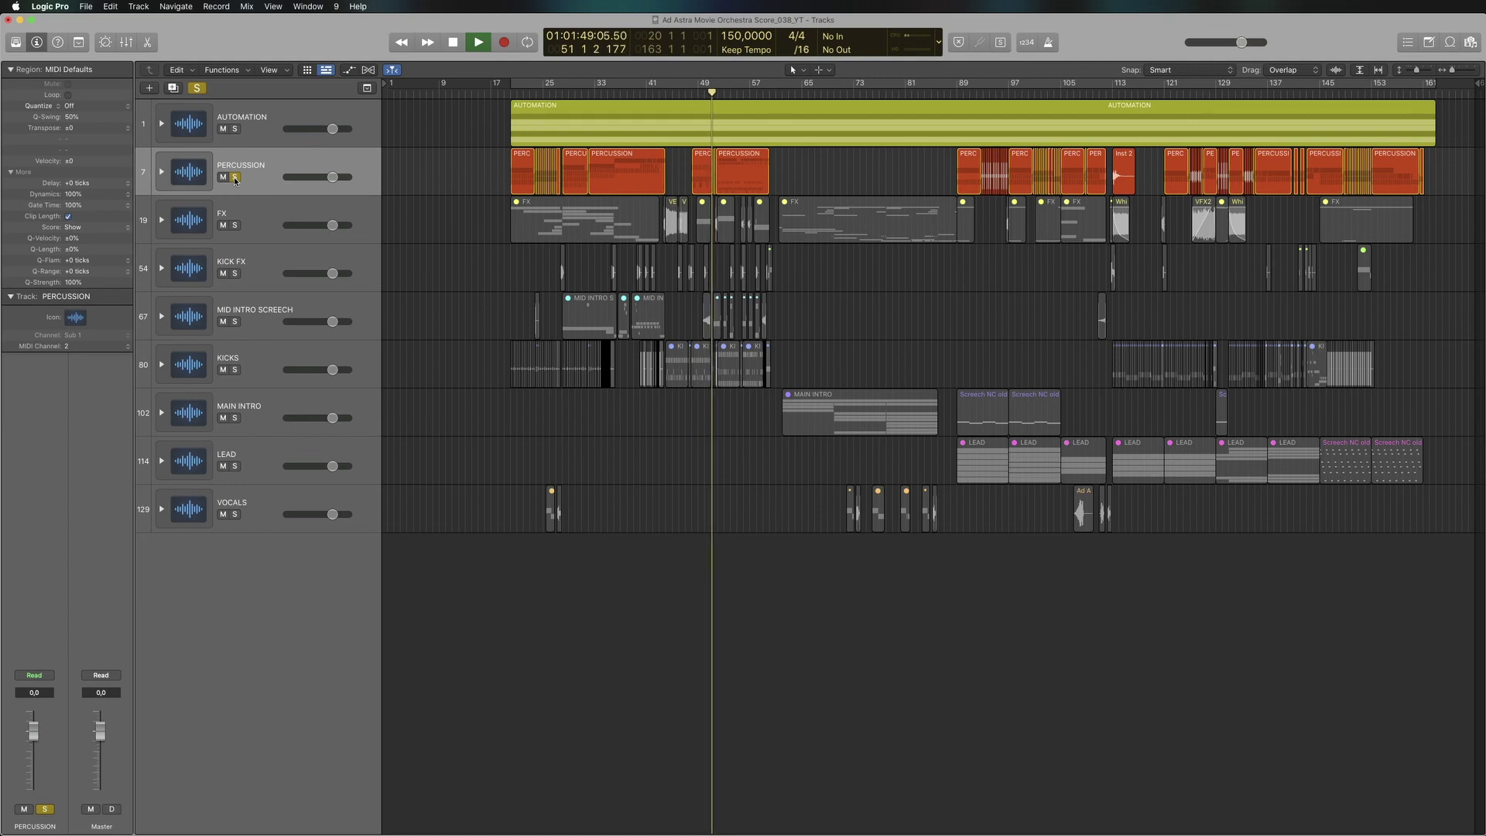
left_click(236, 178)
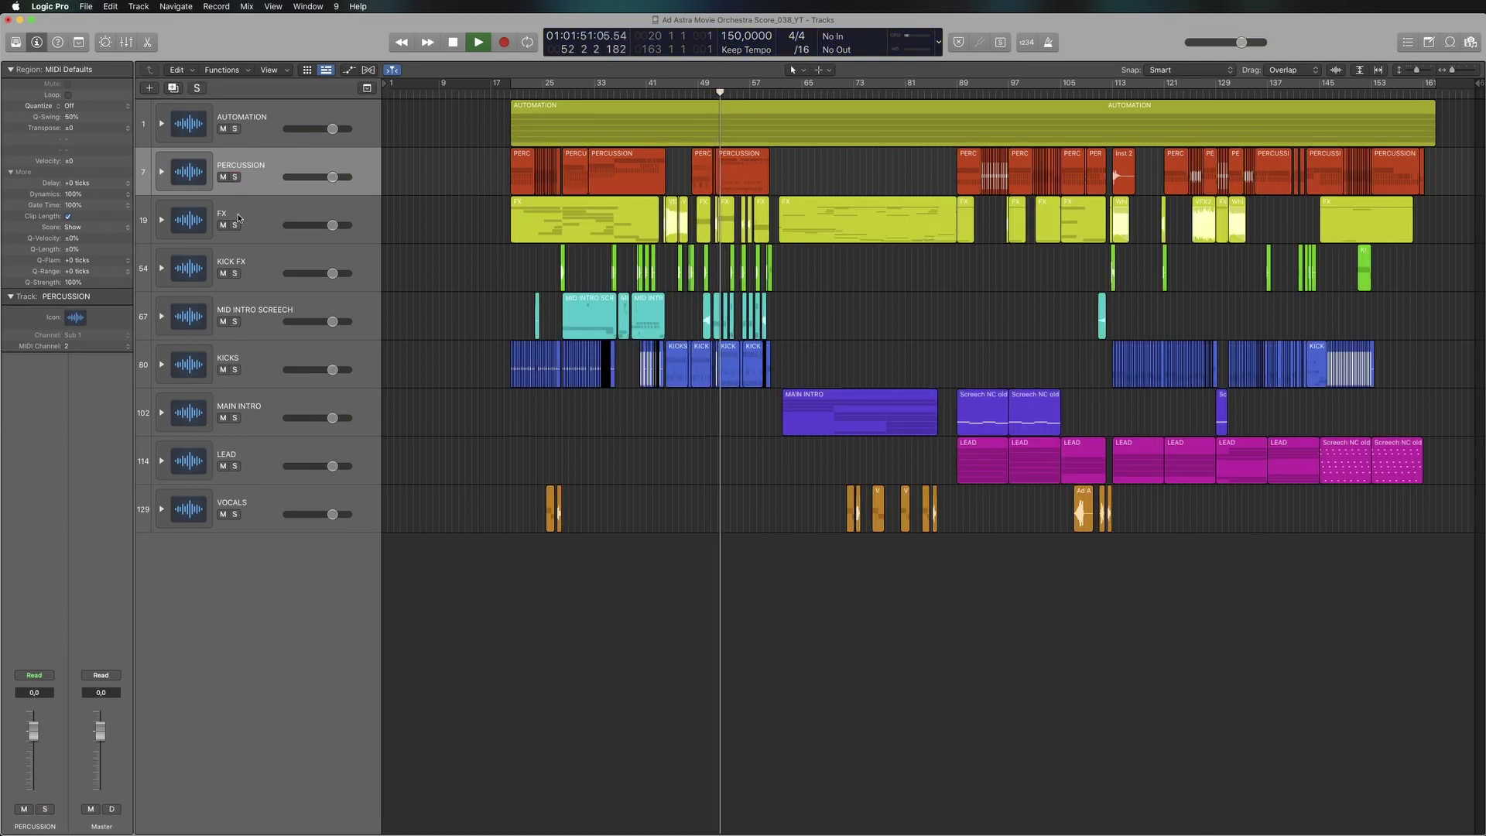
left_click(236, 322)
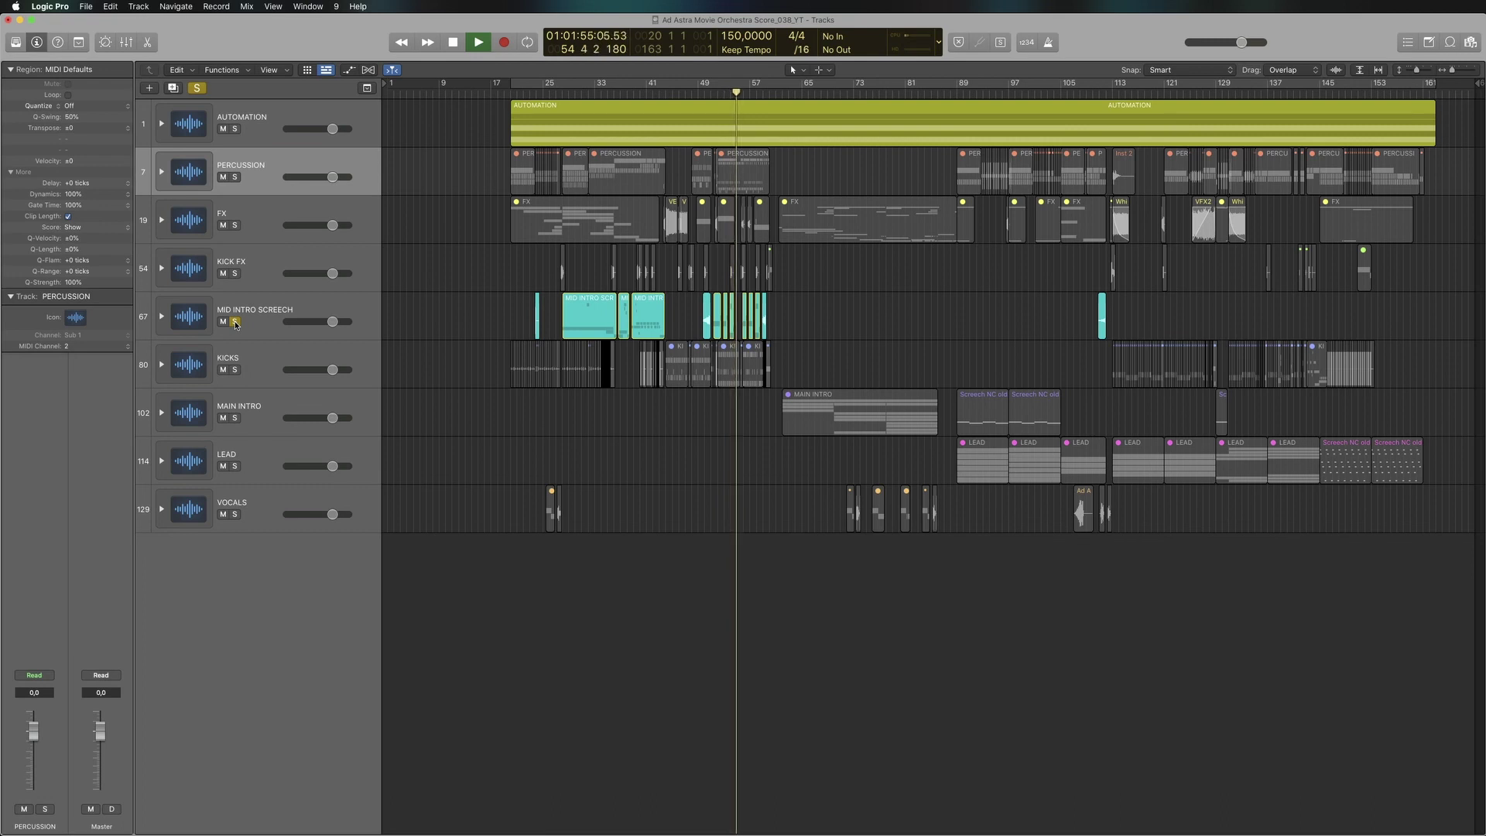
left_click(235, 322)
left_click(235, 370)
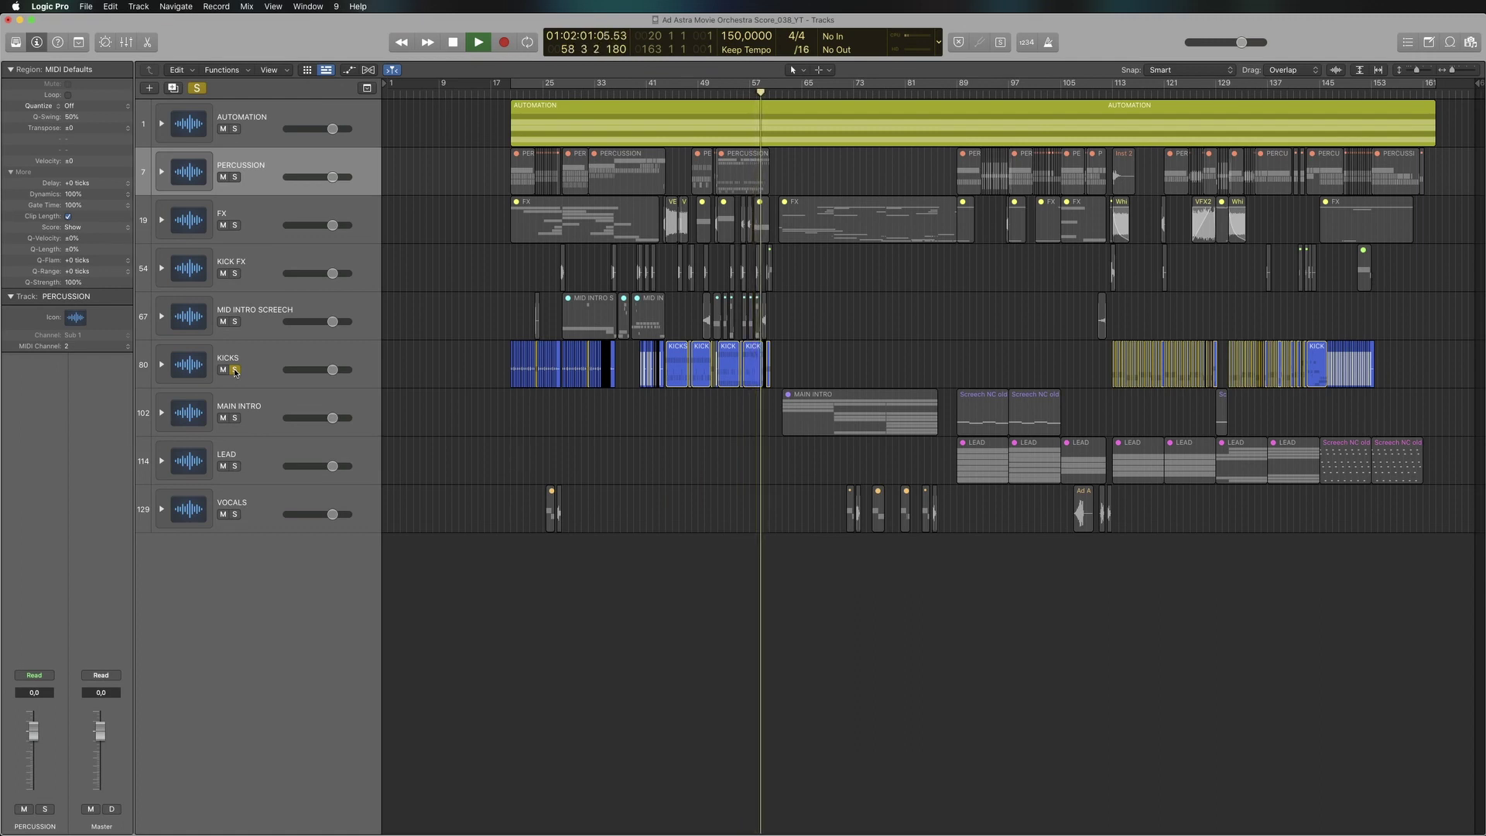
left_click(236, 370)
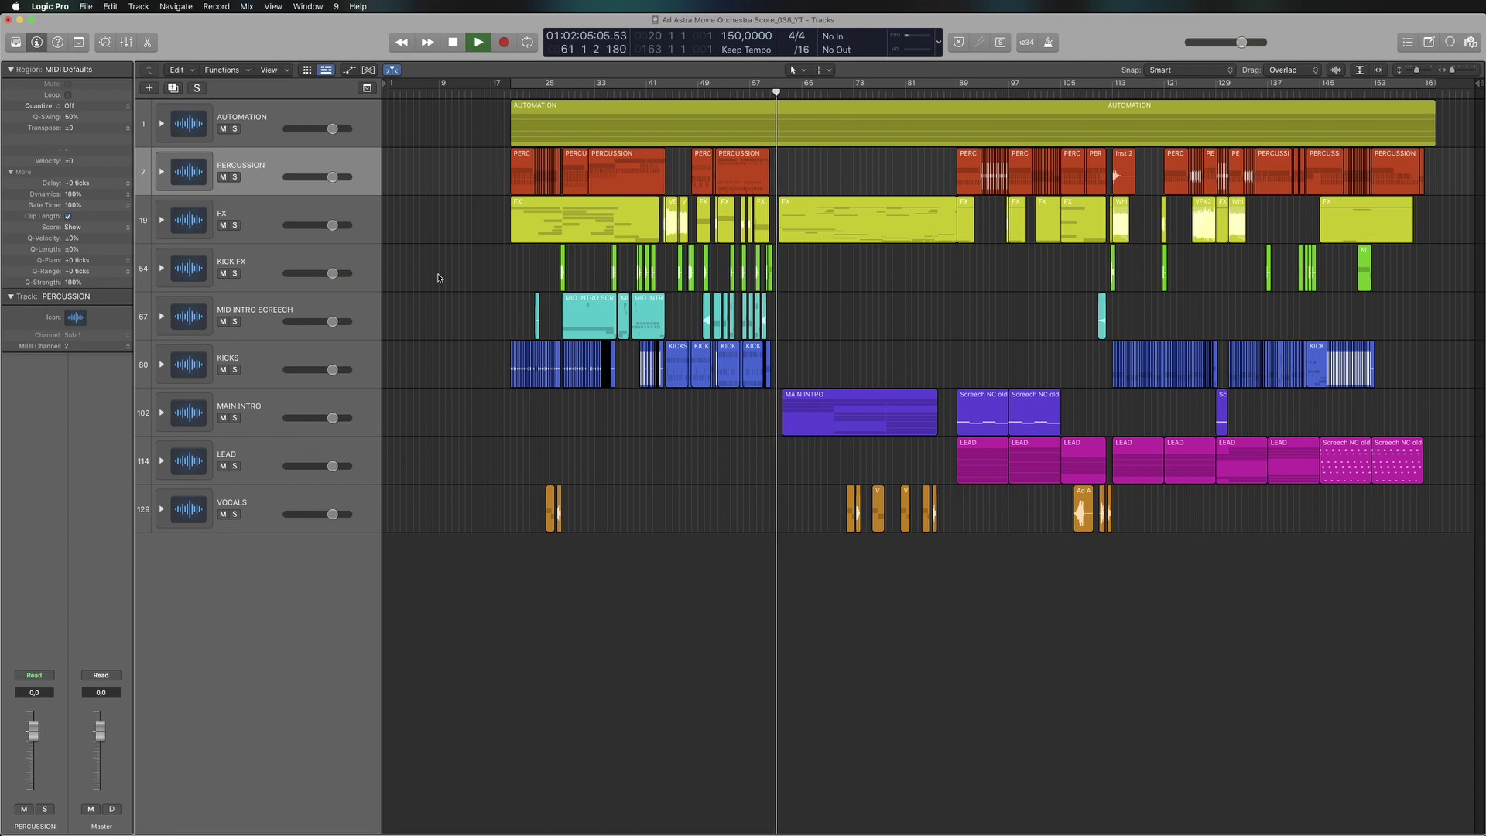
key("space")
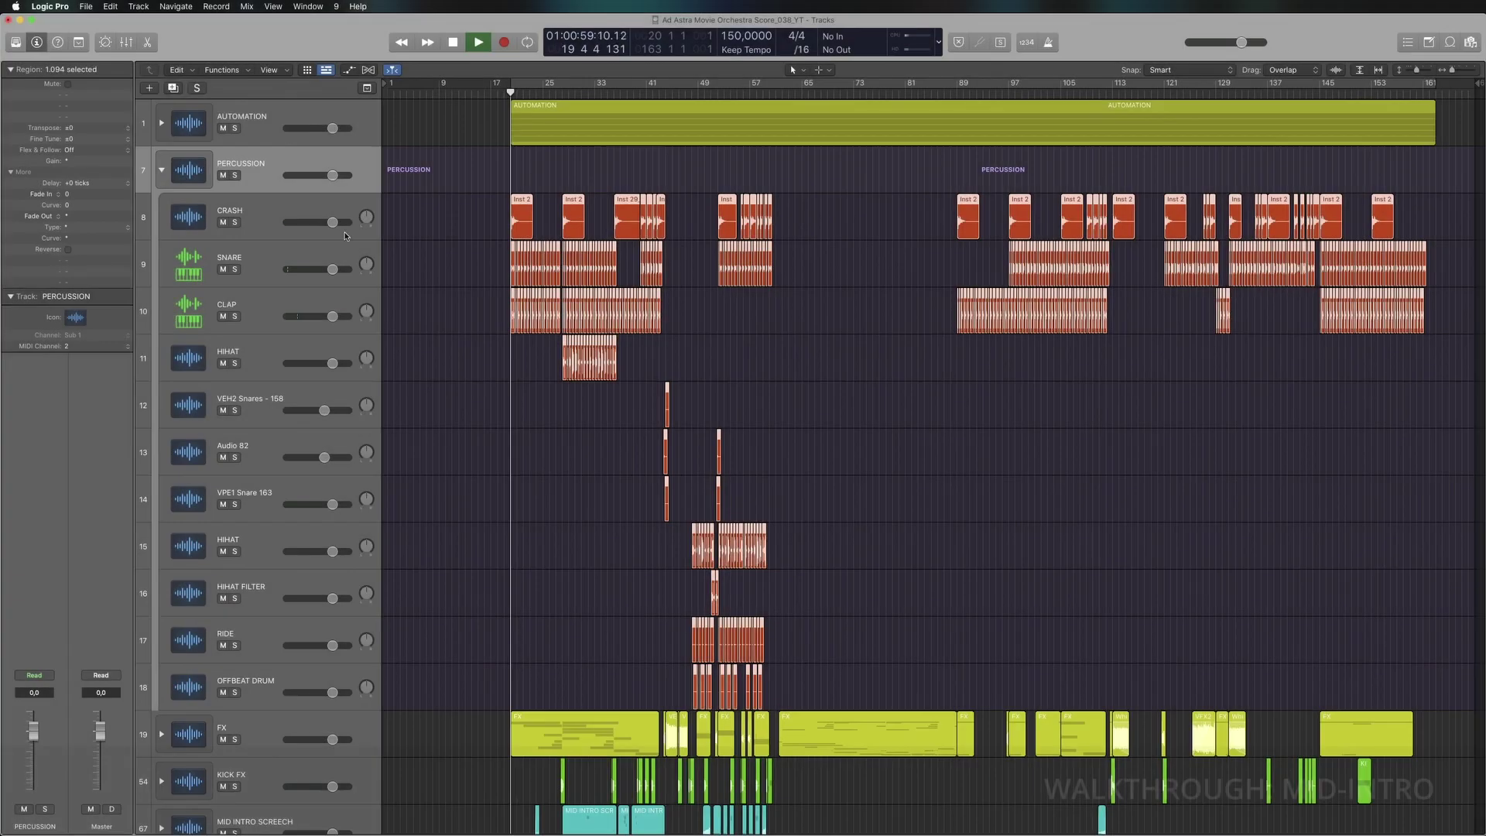
Step: Build up the percussion by adding the CRASH, SNARE and CLAP tracks to the solo during playback
left_click(236, 223)
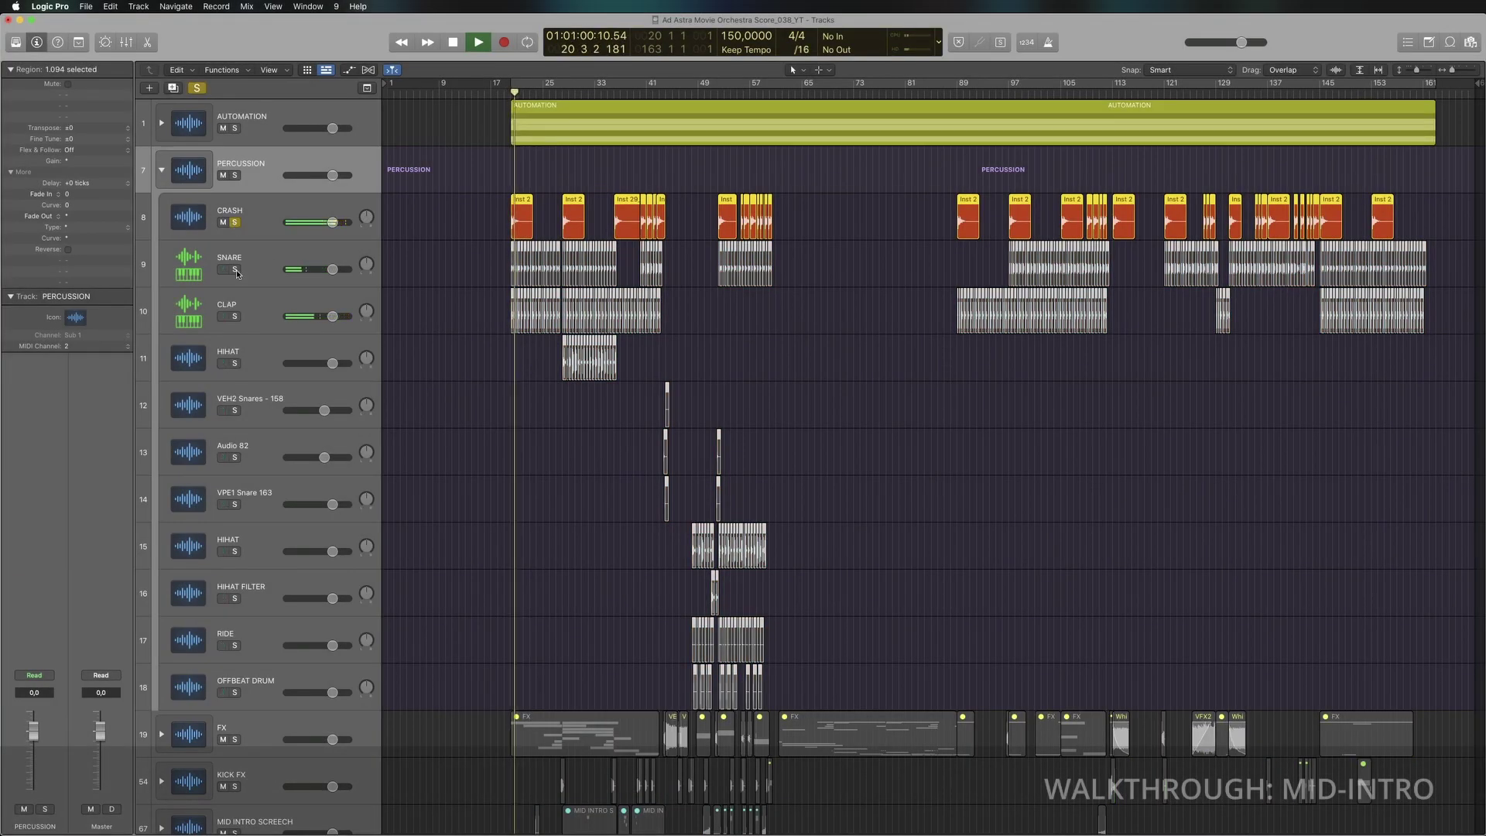
left_click(234, 270)
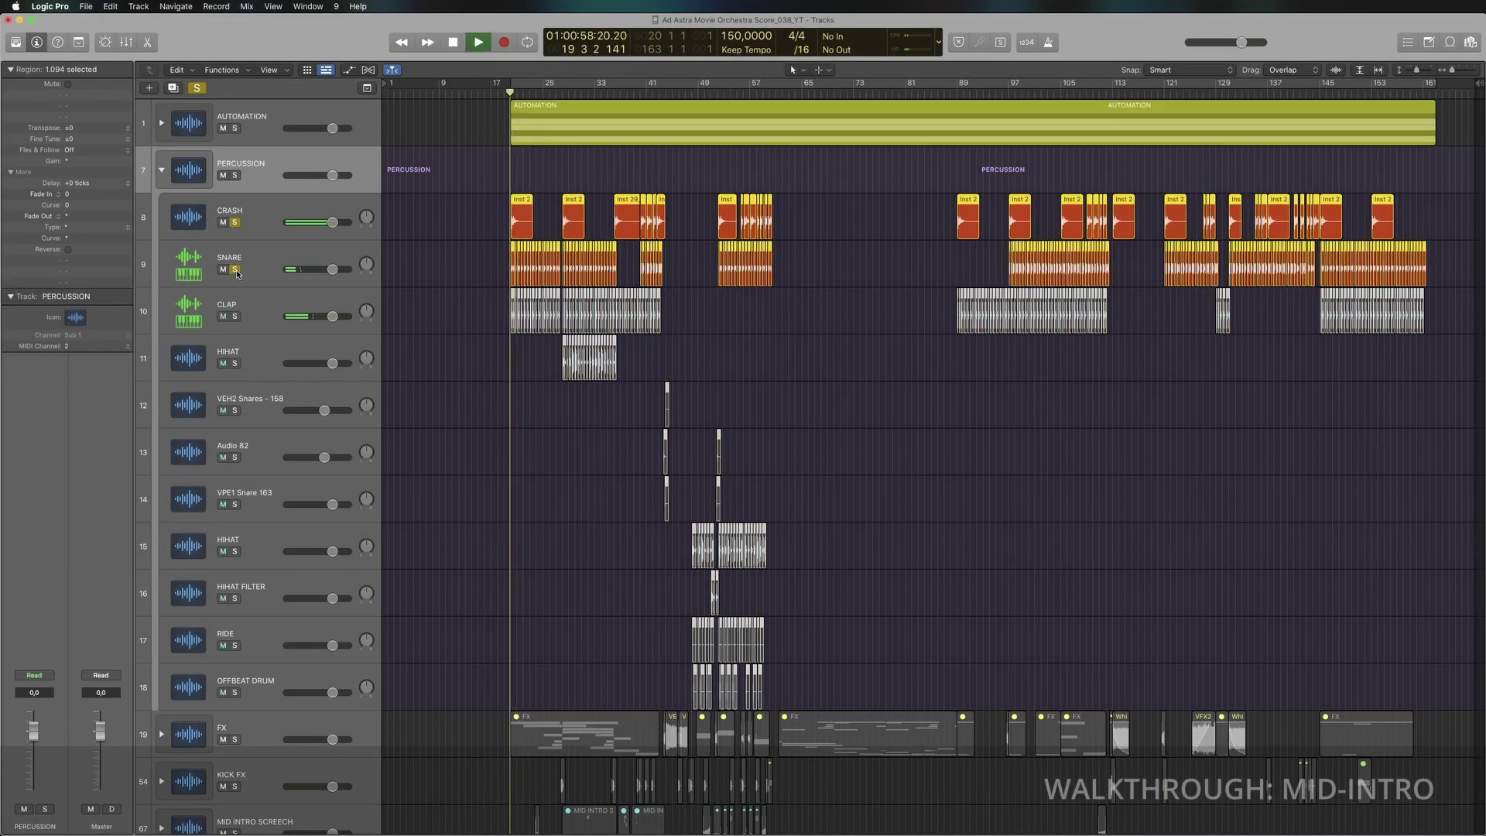
left_click(235, 317)
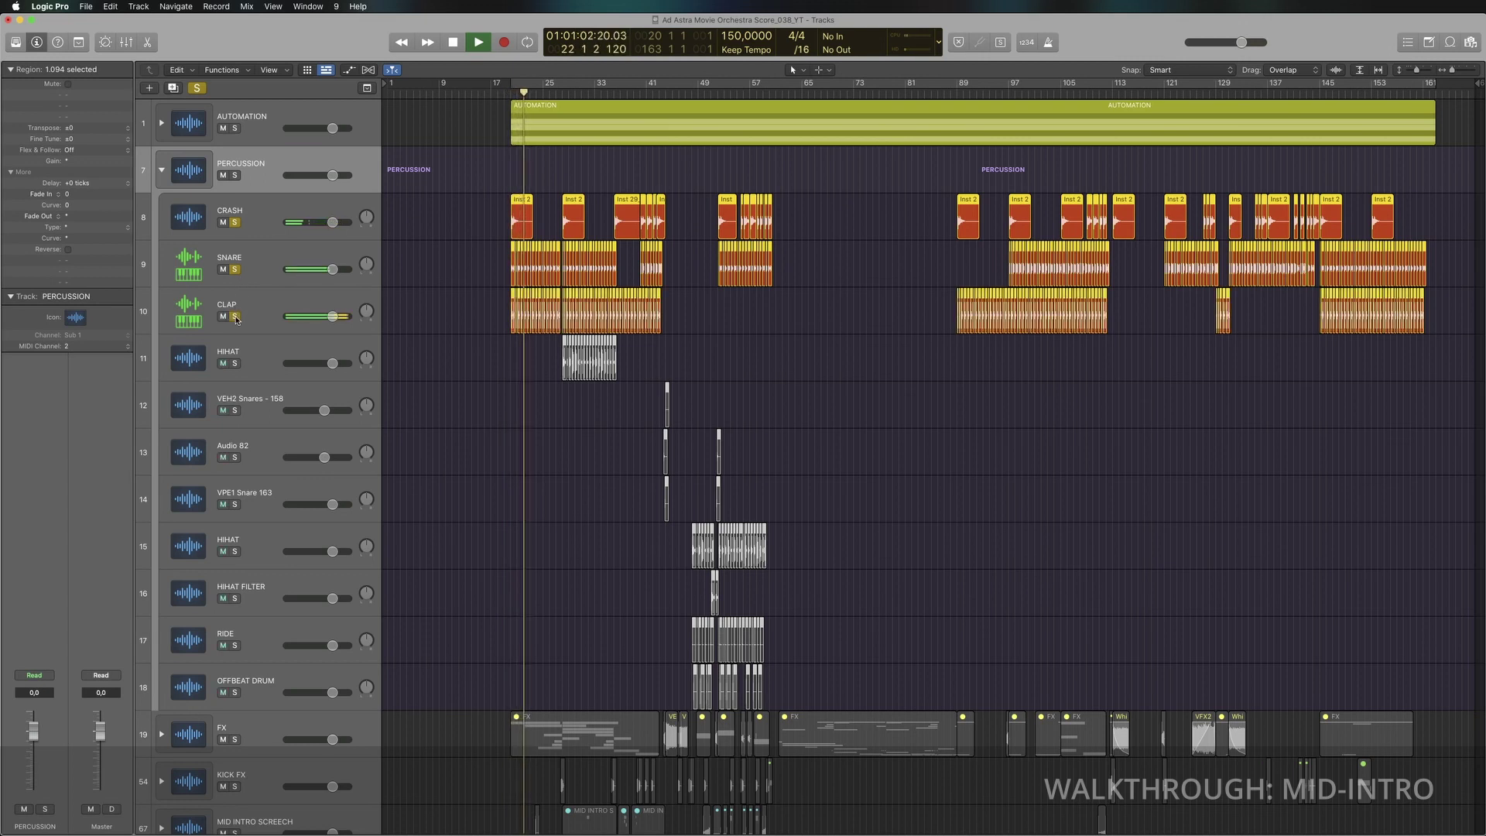
Step: Audition the CLAP track alone with its channel strip shown, clear its solo and stop playback
left_click(235, 316, "alt")
left_click(256, 324)
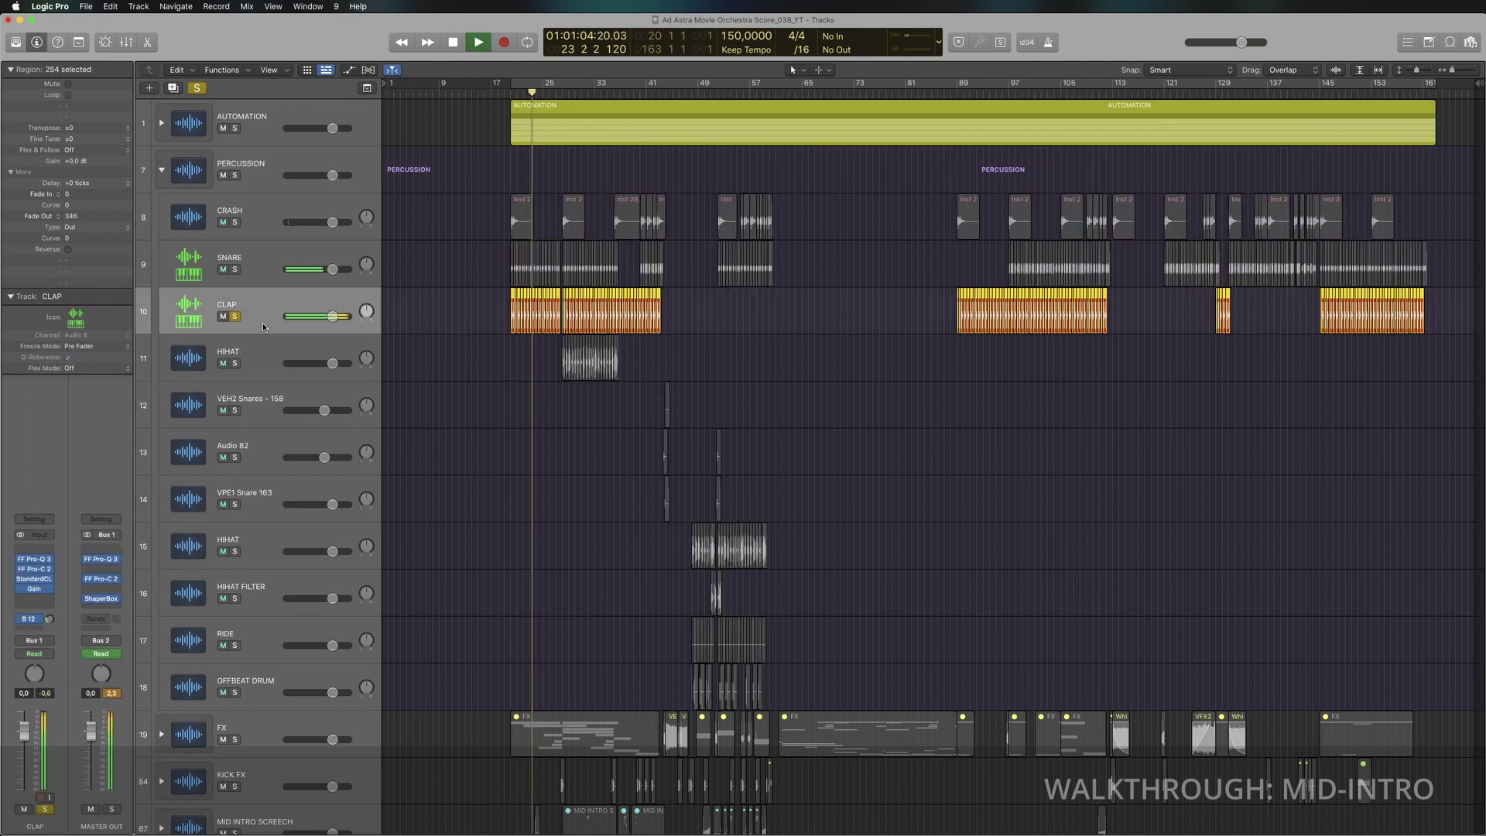
left_click(20, 560)
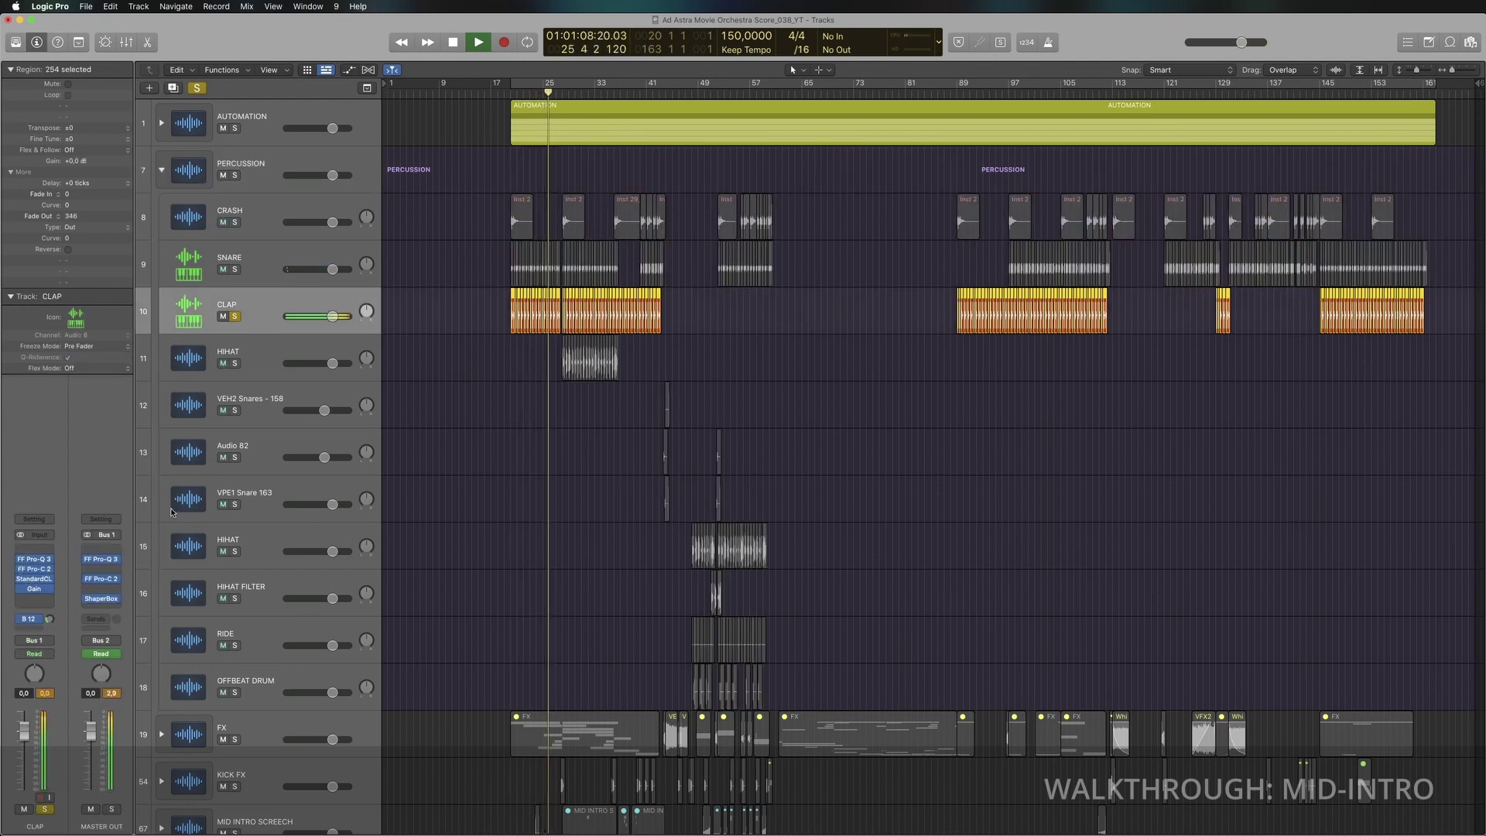
left_click(233, 317)
key("space")
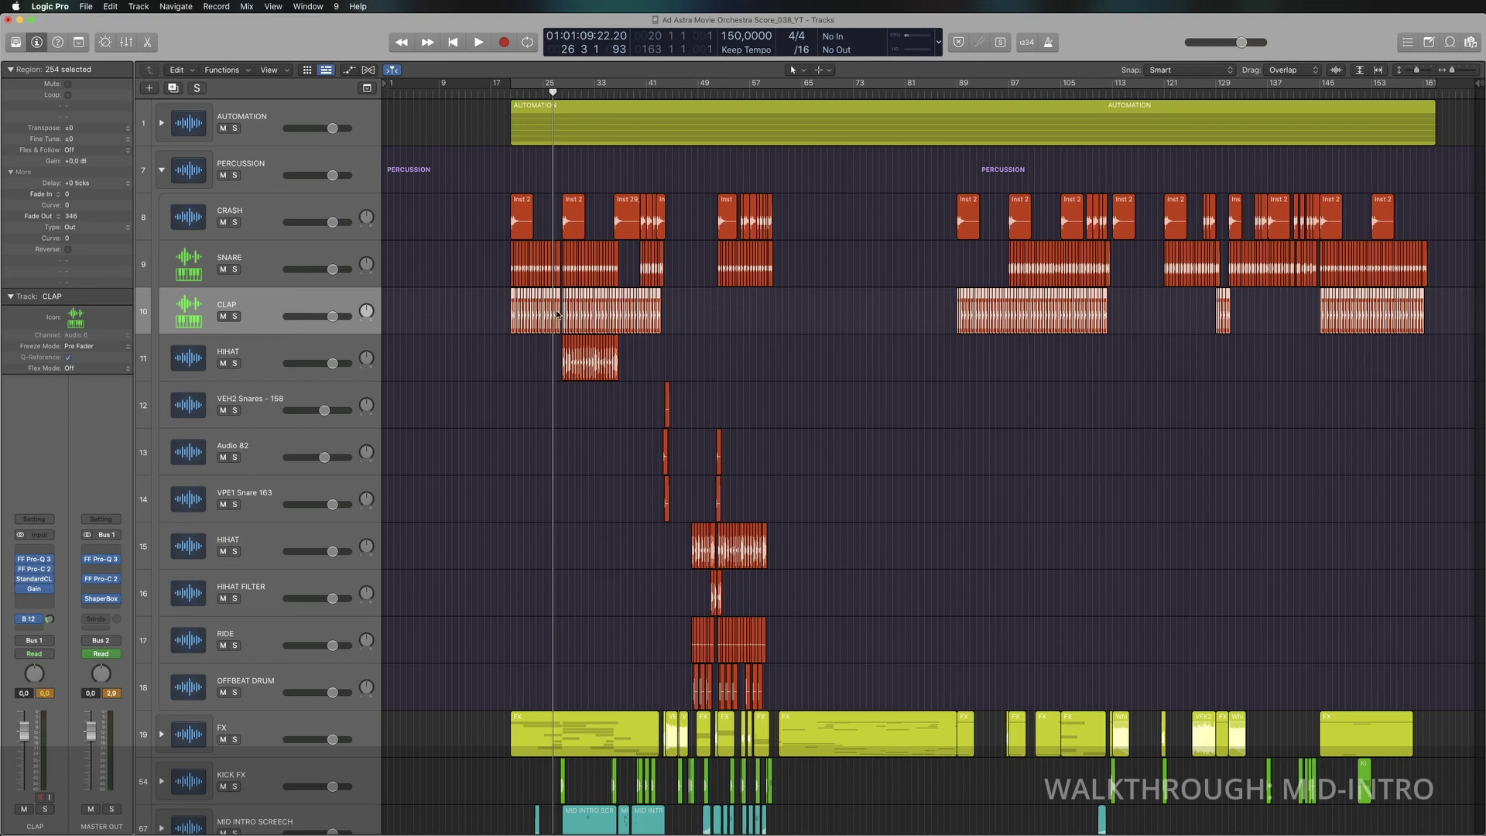
Step: Resume playback, solo only the HIHAT on track 11 and select it to show its channel strip
key("space")
left_click(234, 222)
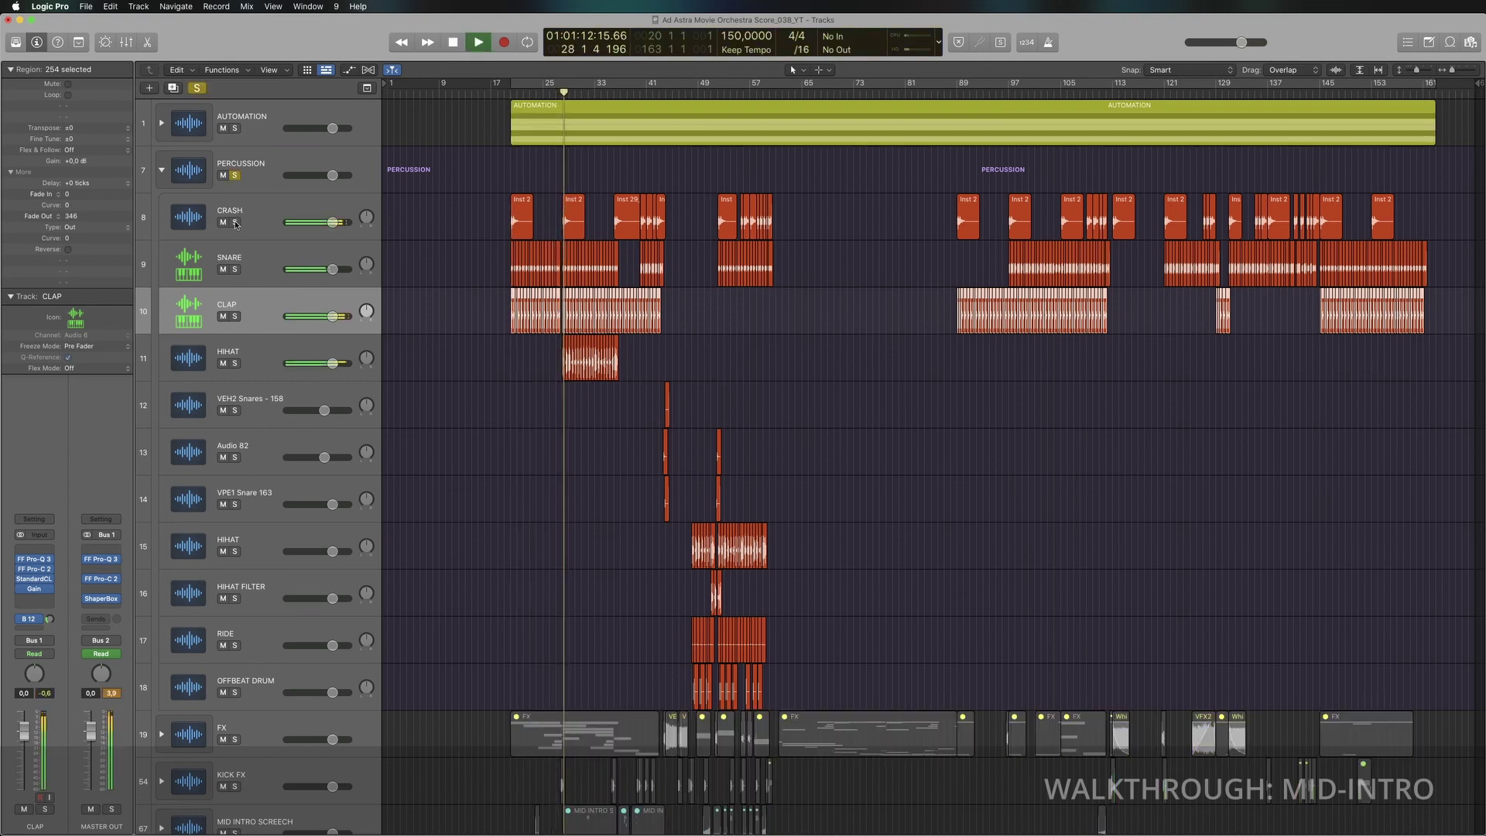
left_click(235, 363)
left_click(253, 358)
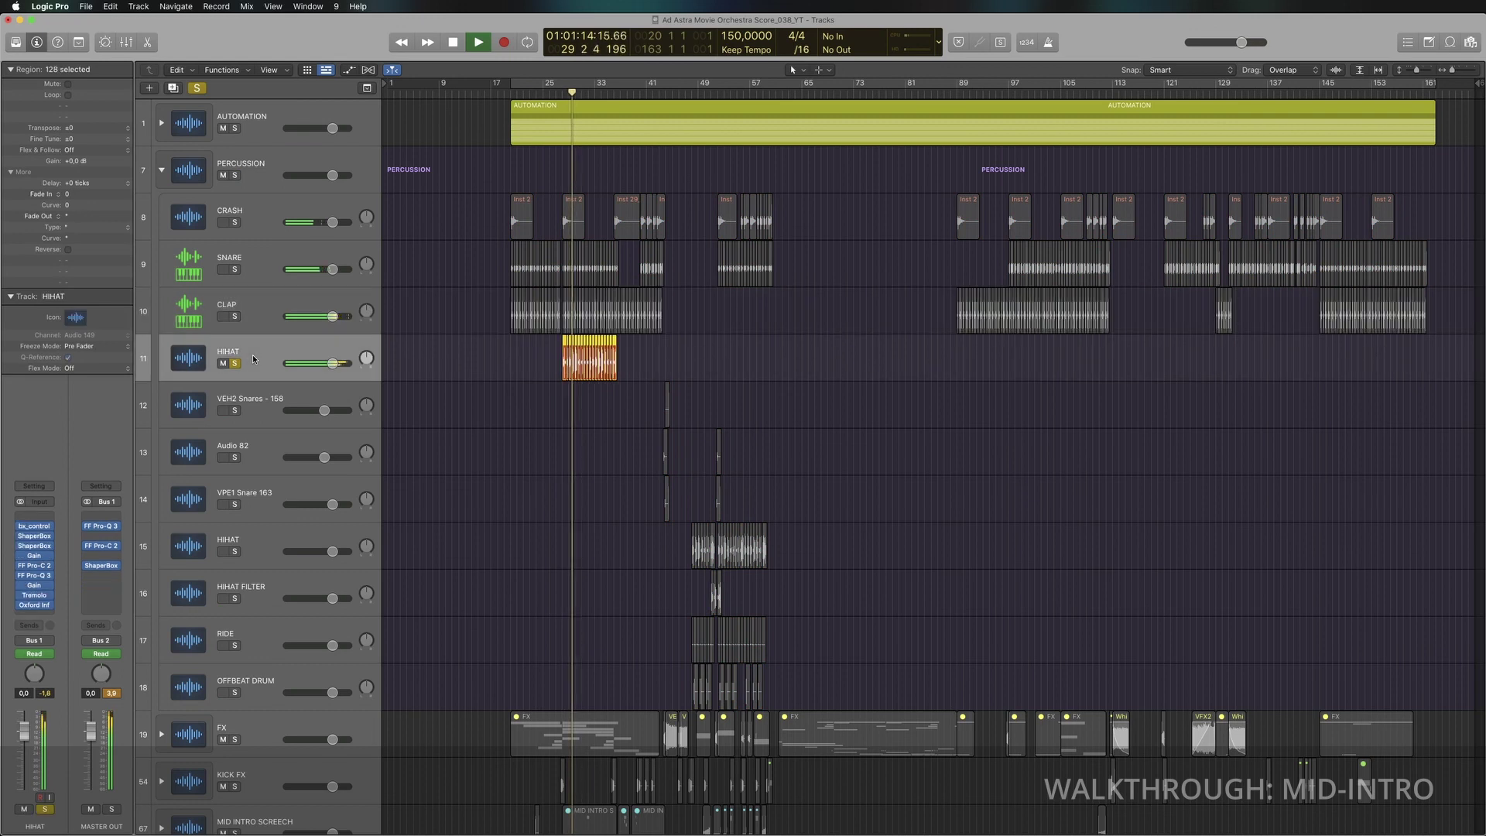
Step: Bypass all plug-ins on the soloed HIHAT track and play it back without processing
mouse_move(24, 529)
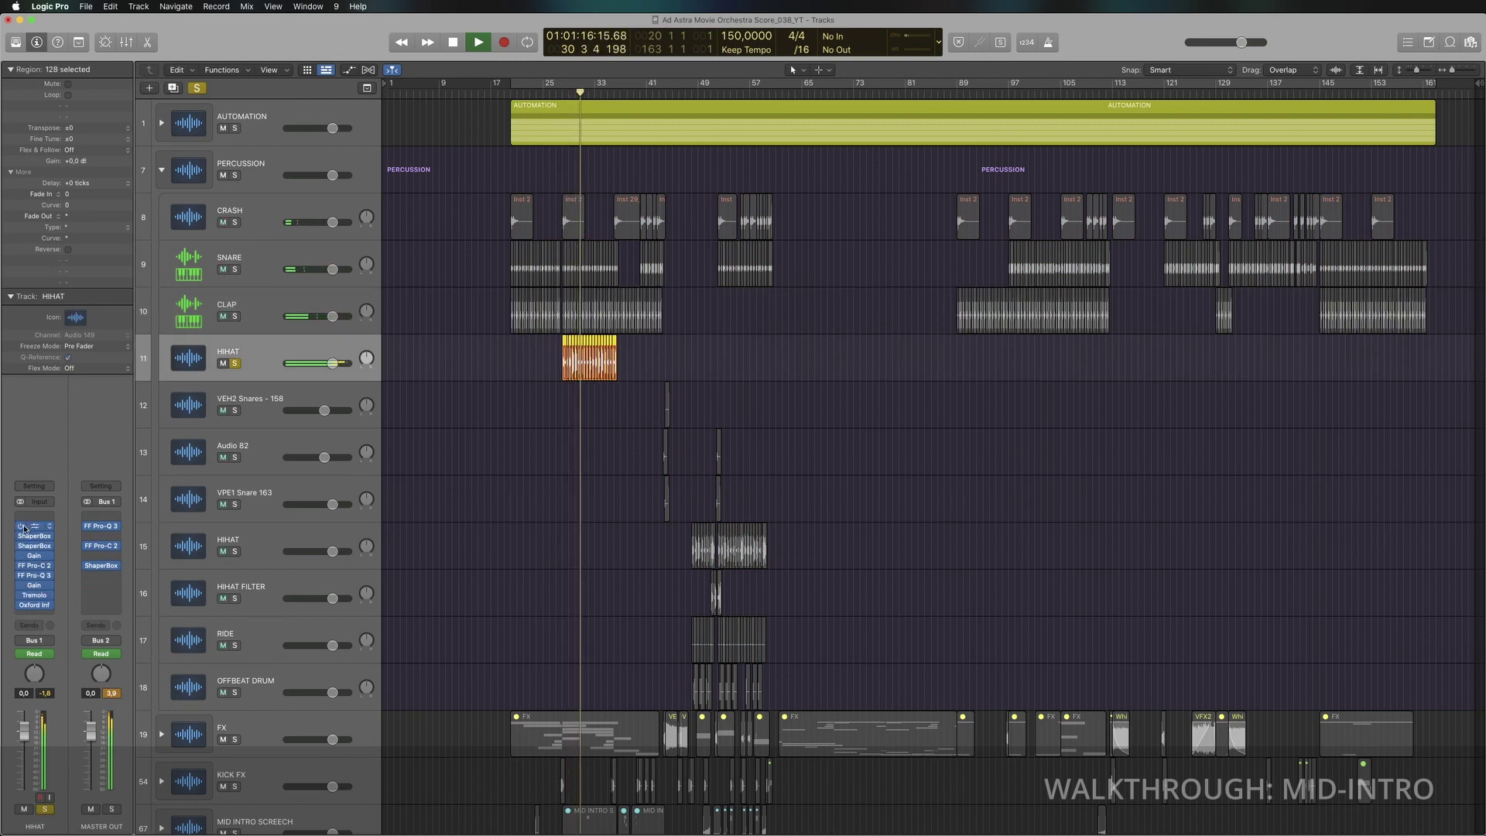
key("space")
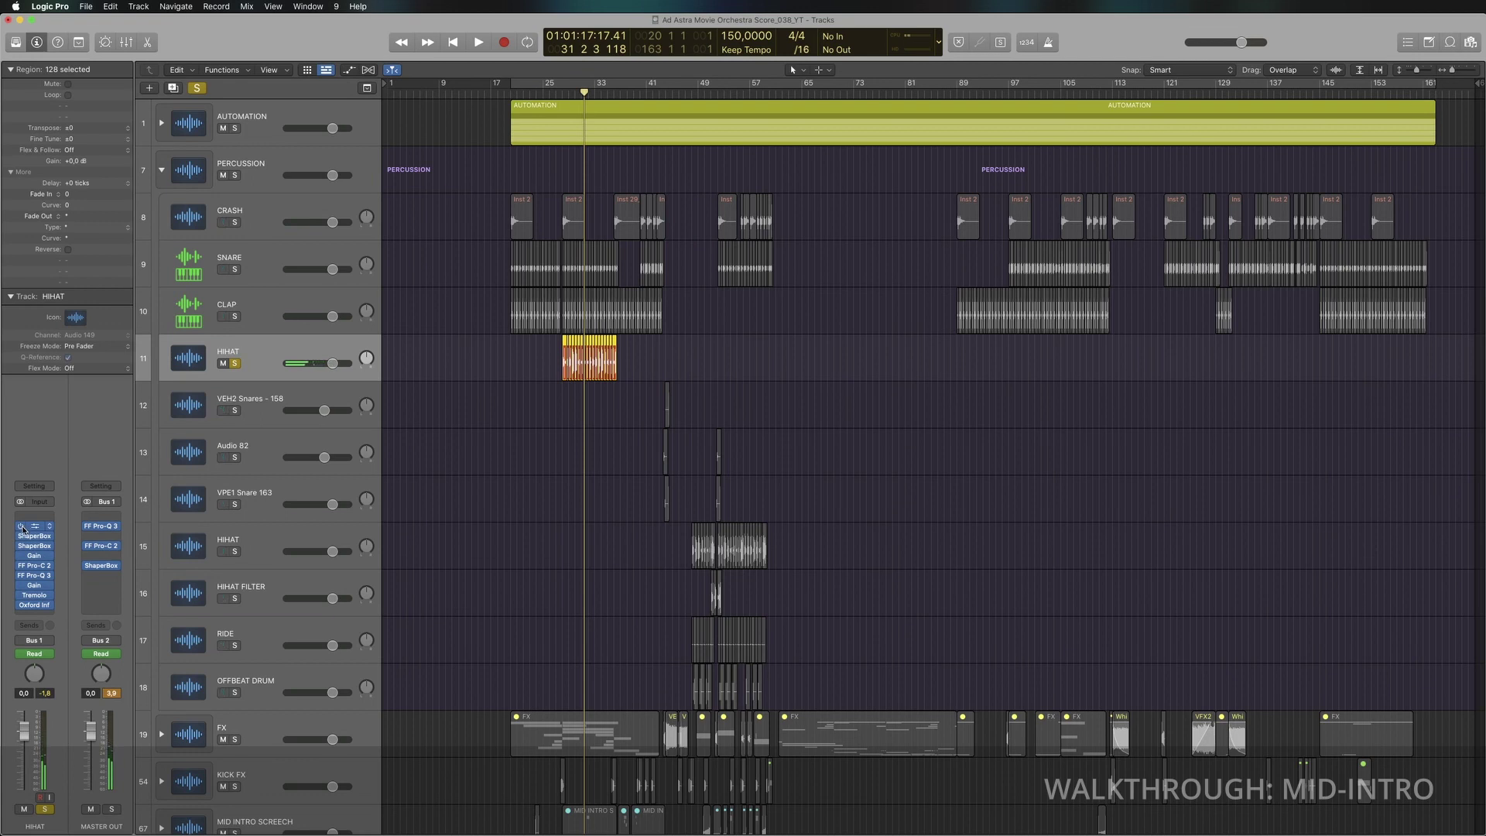
left_click(21, 526, "alt")
key("space")
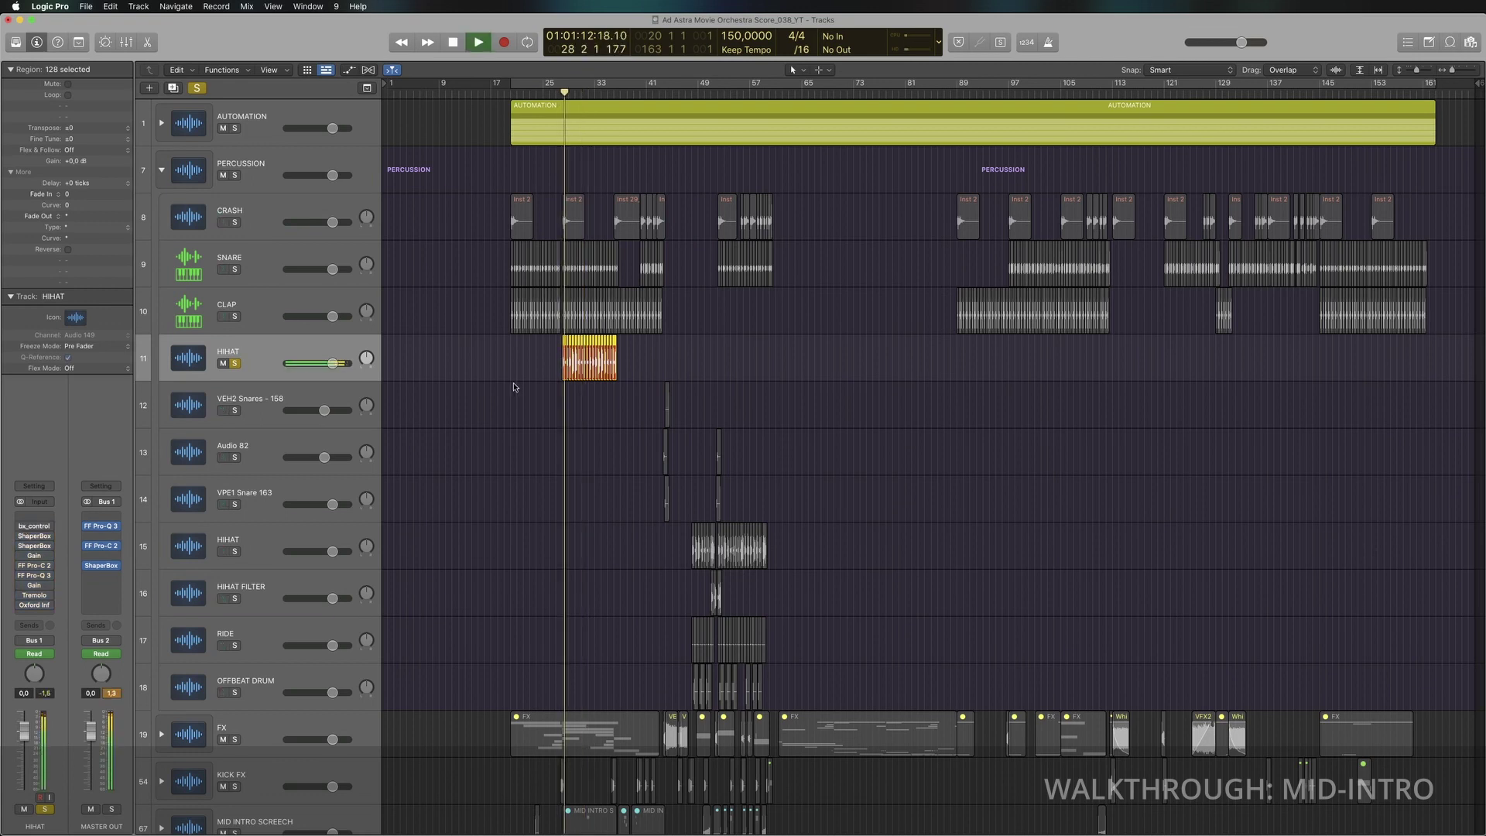
mouse_move(21, 527)
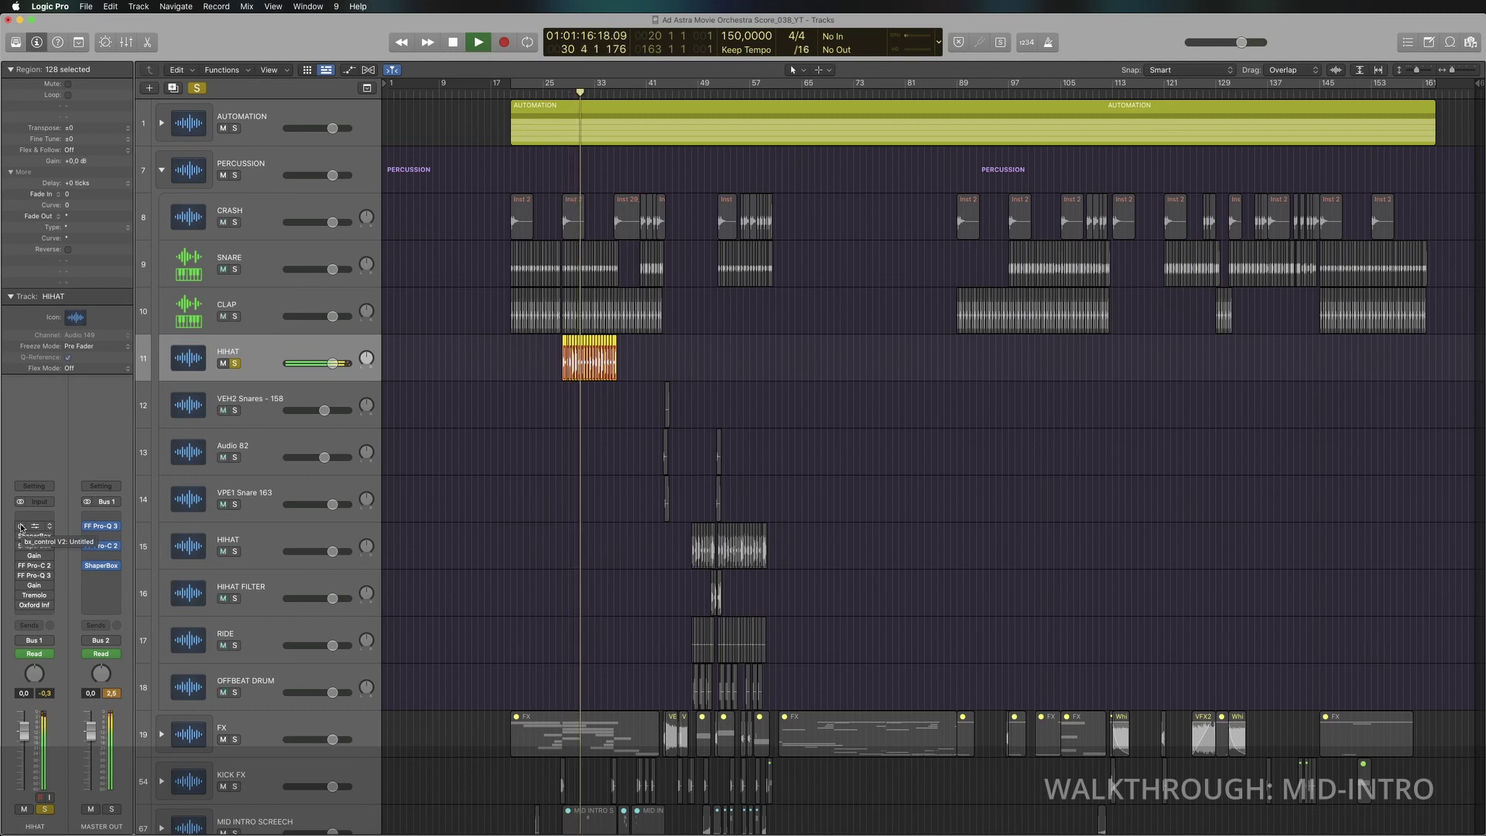
Step: Re-enable all plug-ins on the soloed HIHAT track 11 and replay it with processing from about bar 28
key("space")
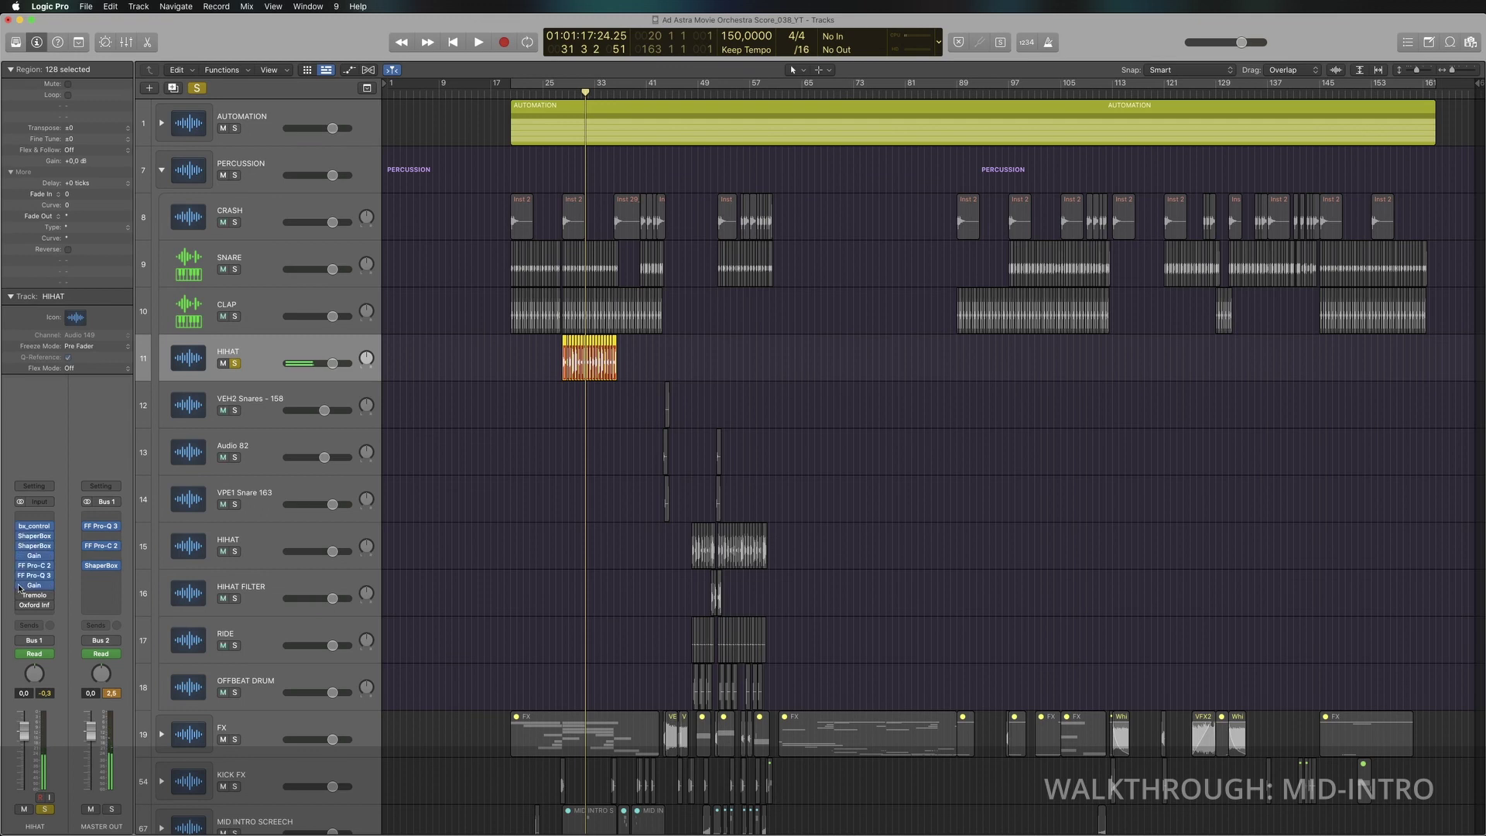
left_click(556, 141)
key("space")
left_click(569, 141)
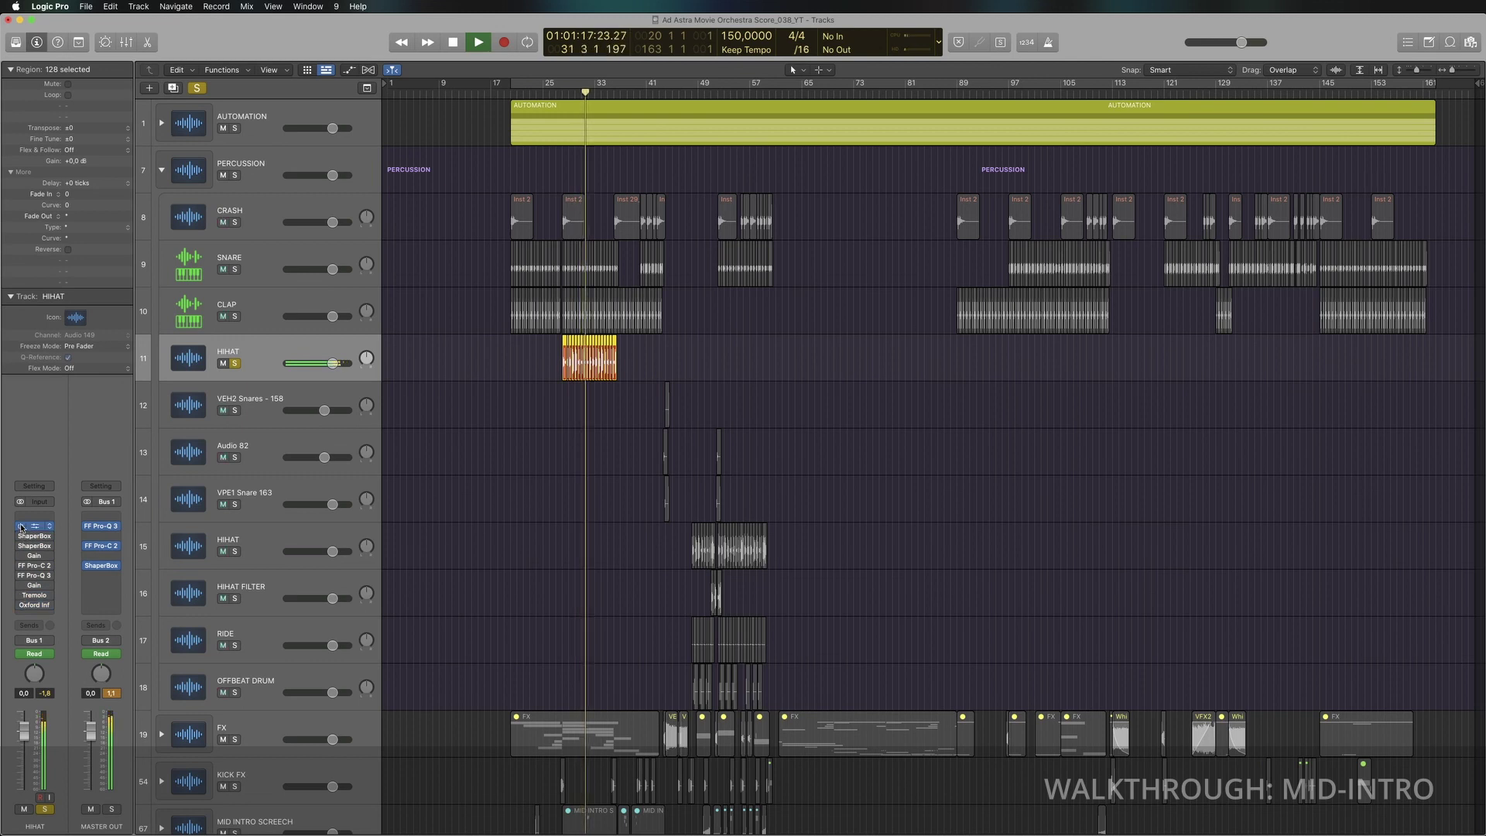
left_click_drag(21, 526, 21, 607)
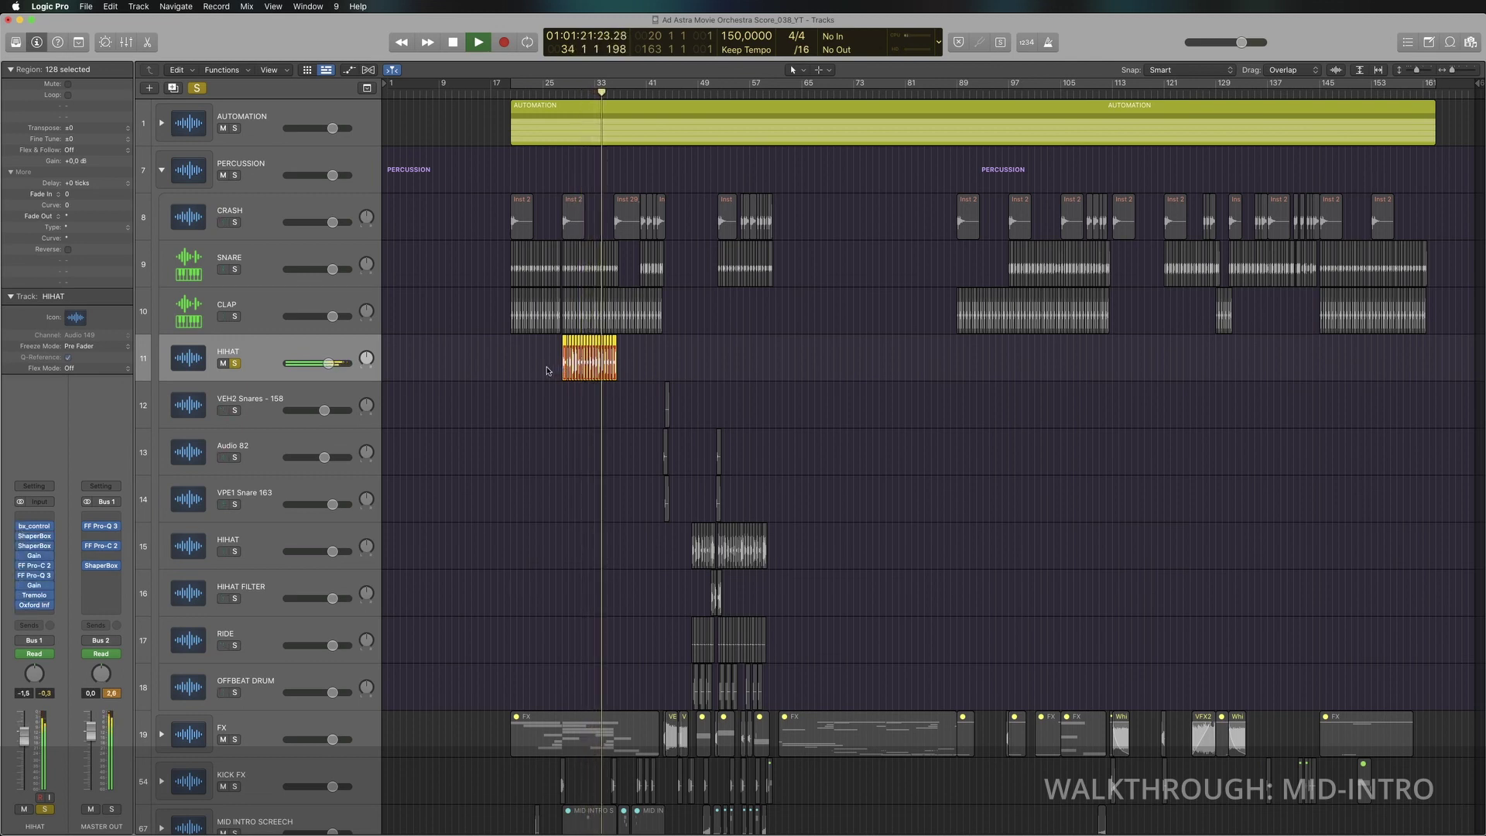
left_click(565, 89)
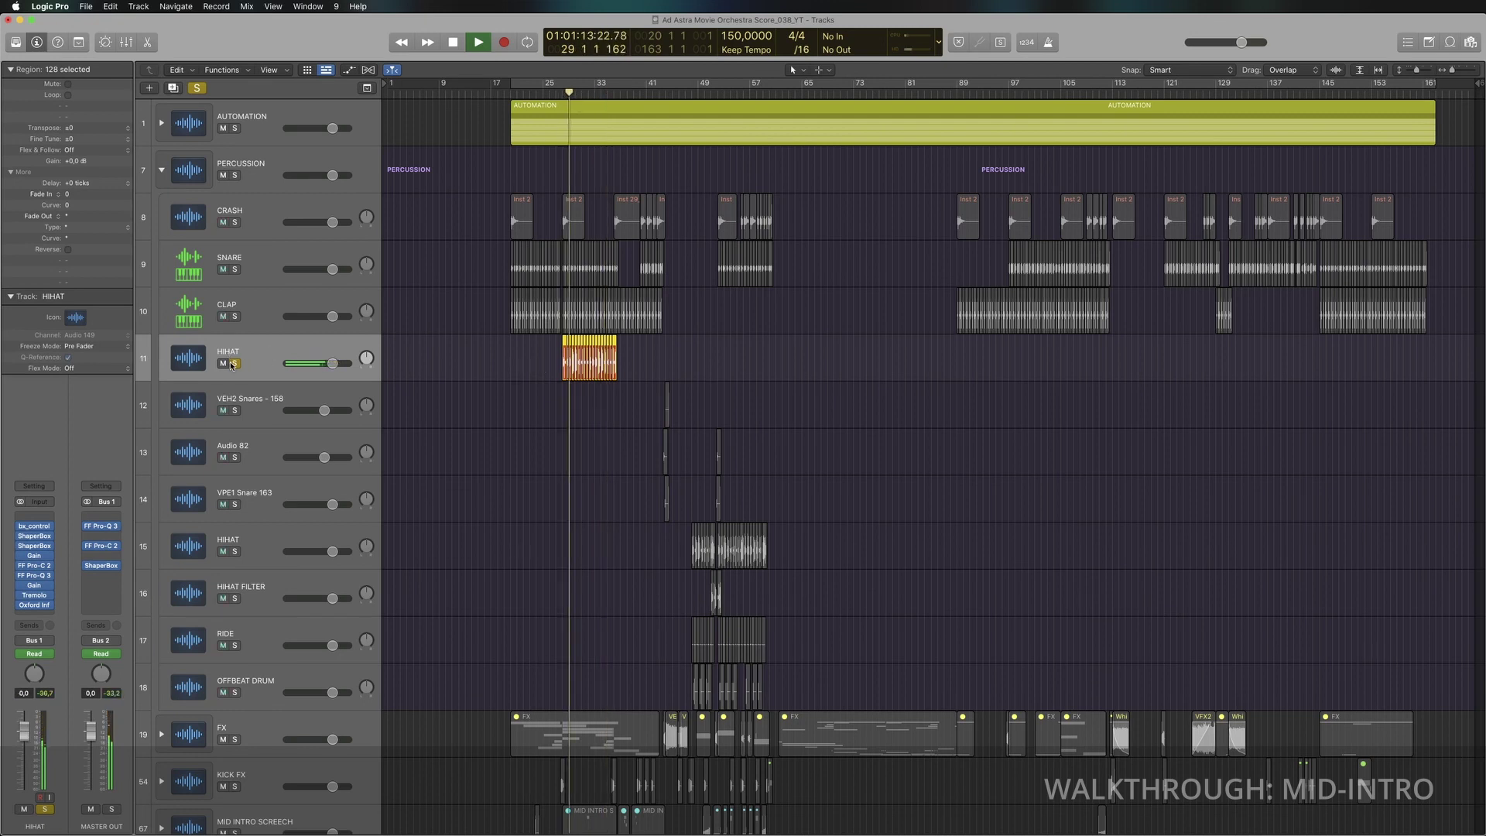
Step: Clear the HIHAT solo and play the full mix with closer views of the arrangement, stopping at about bar 43
key("s")
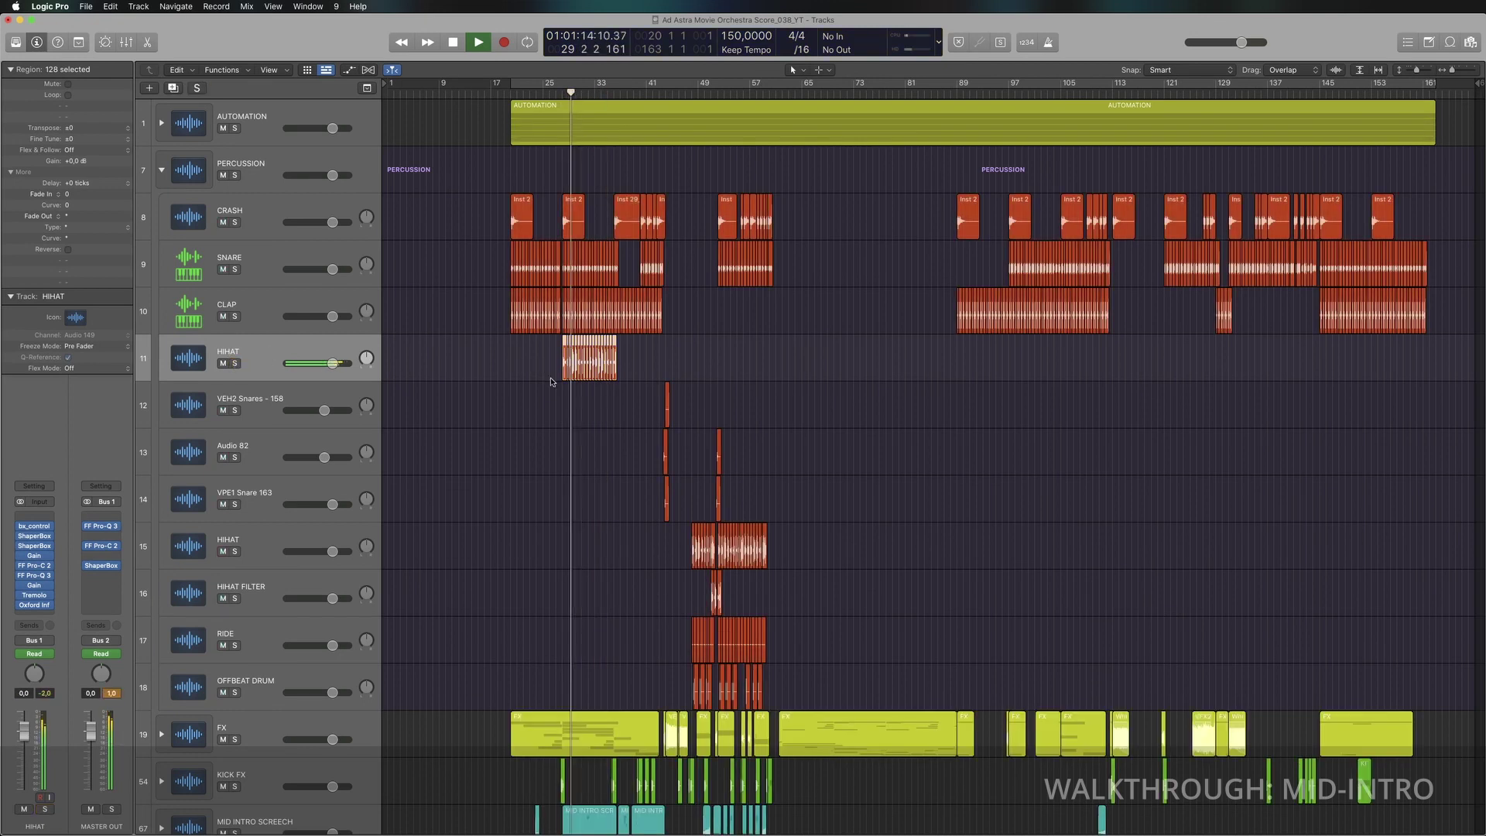
left_click(538, 431, "ctrl+alt")
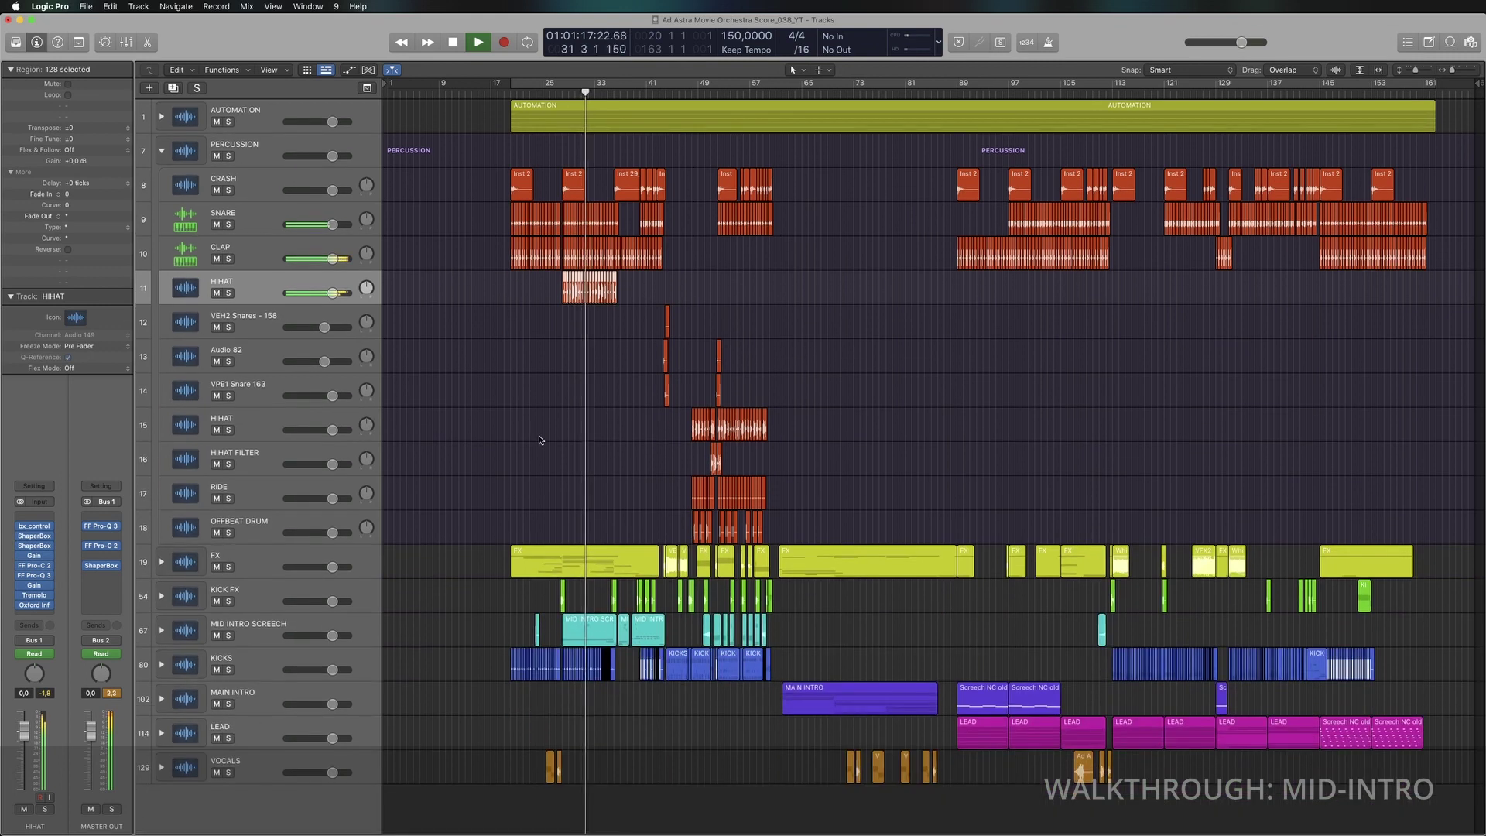
scroll(680, 341, "up", 5)
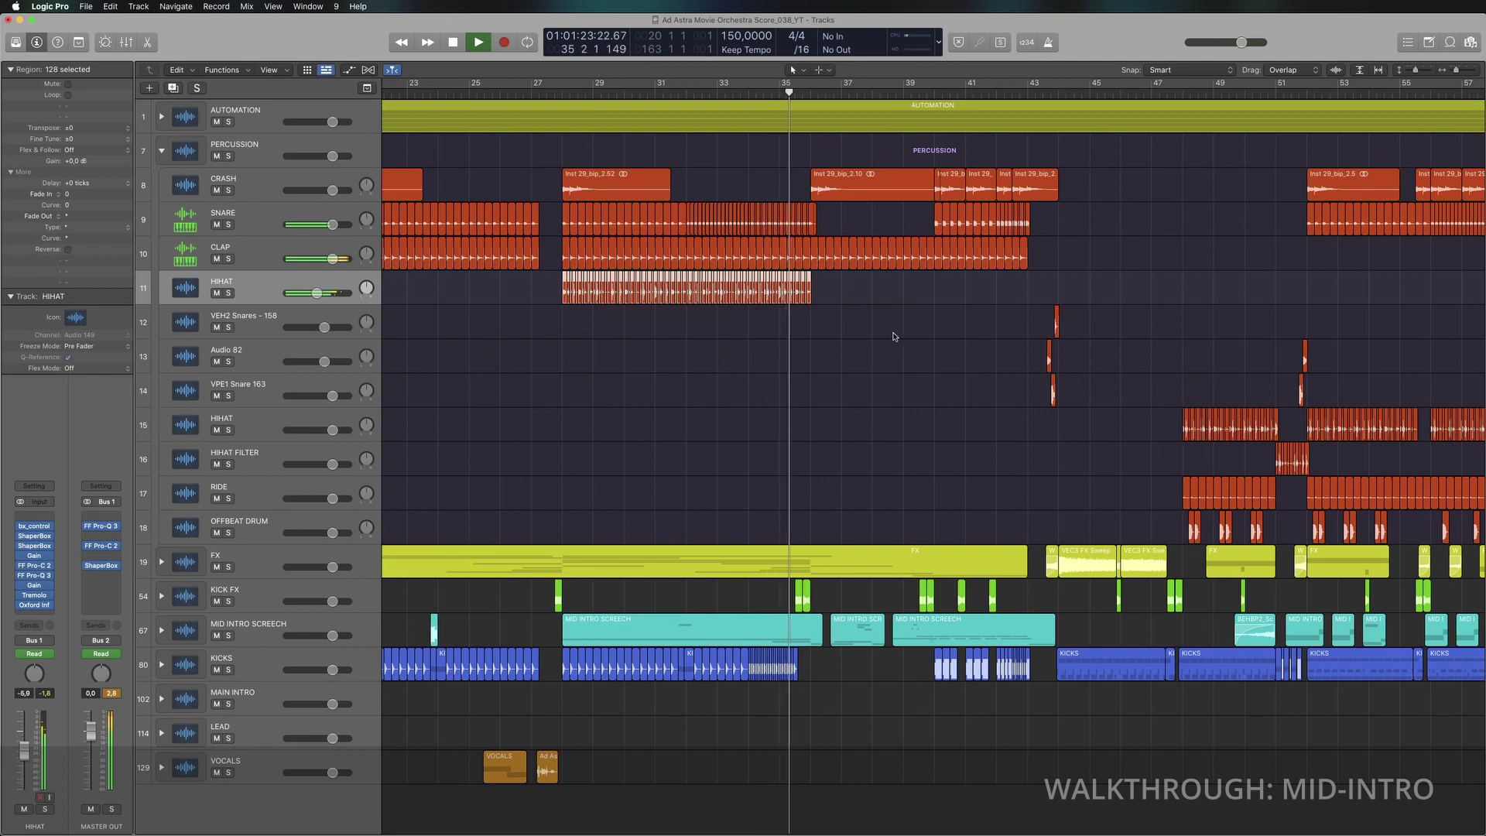
scroll(894, 337, "right", 1)
scroll(894, 337, "right", 5)
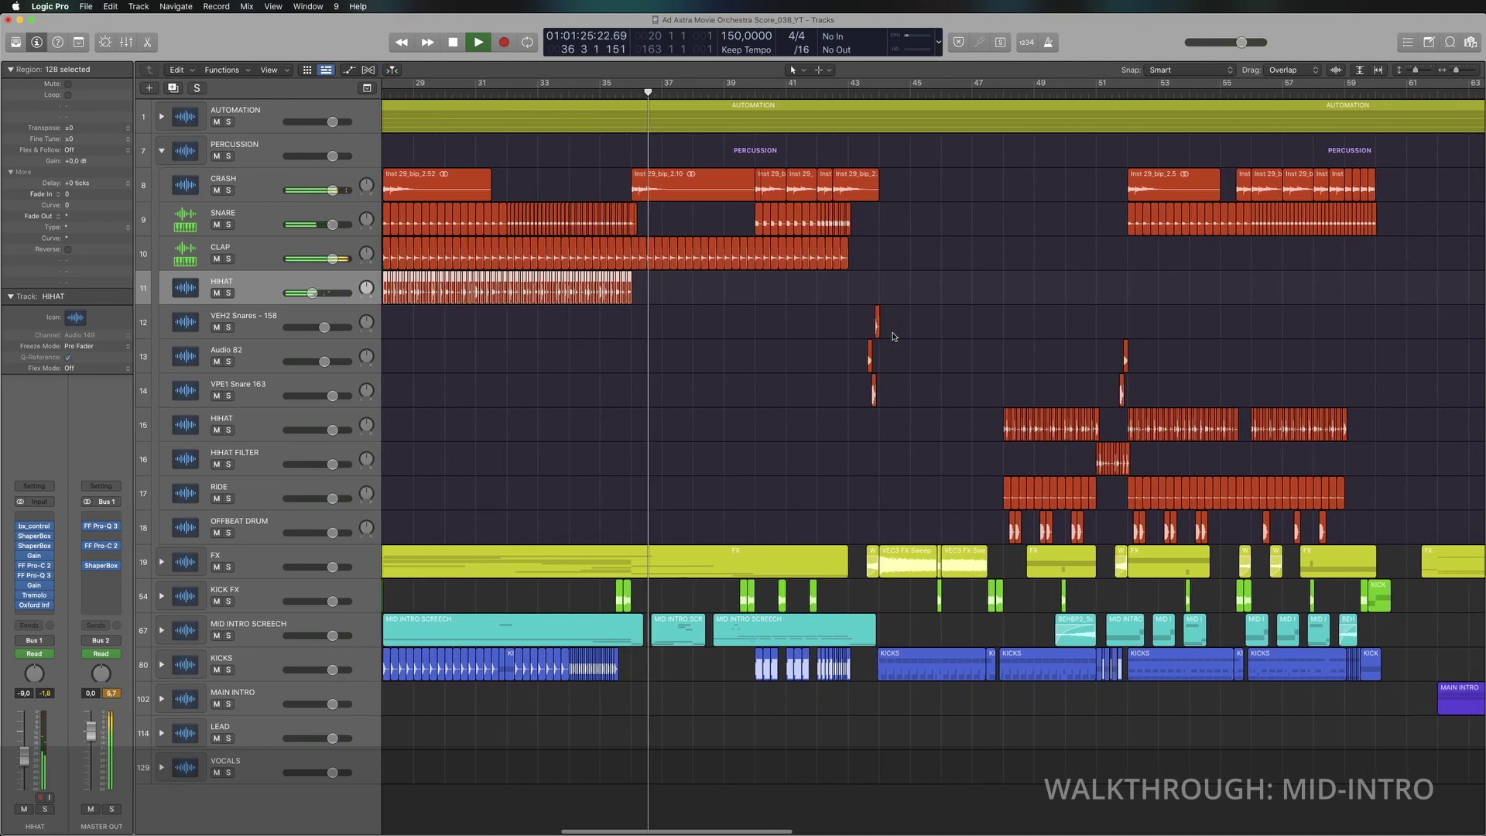
scroll(895, 337, "right", 1)
key("space")
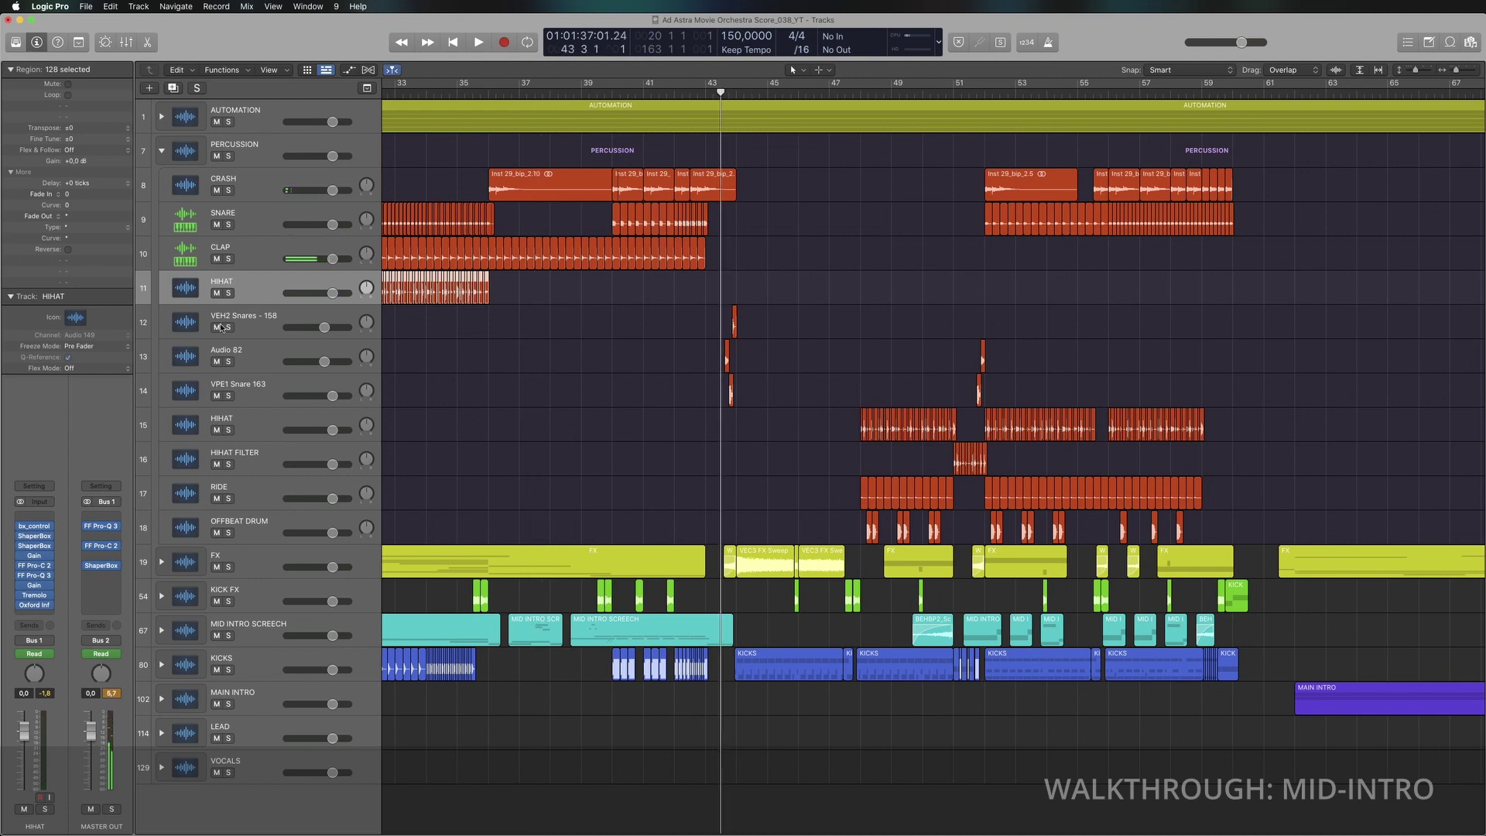
Step: Solo the VEH2 Snares - 158, Audio 82 and VPE1 Snare 163 tracks and play their fill at bar 43
left_click_drag(228, 327, 228, 396)
key("space")
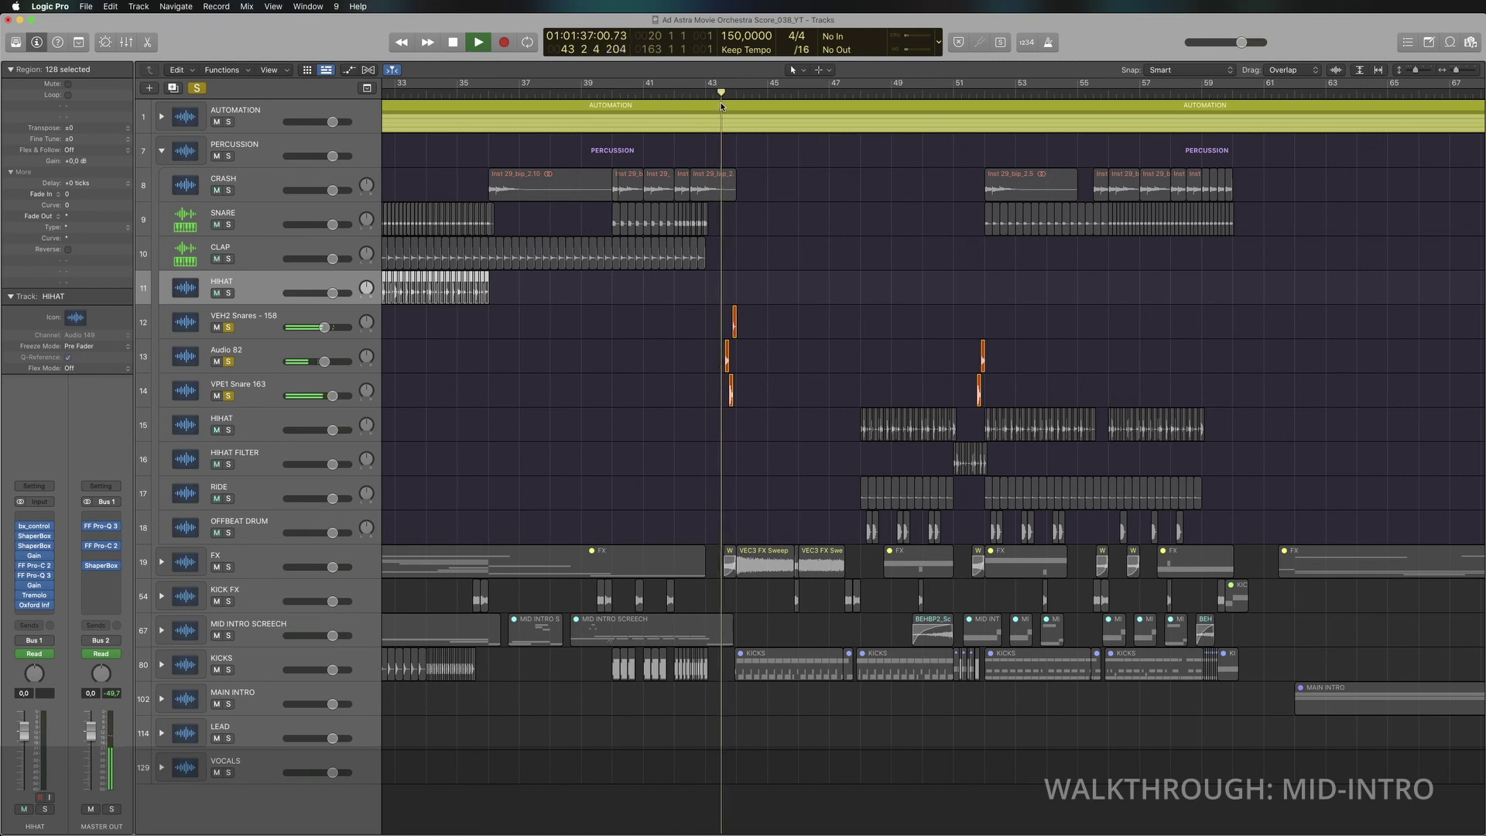
key("space")
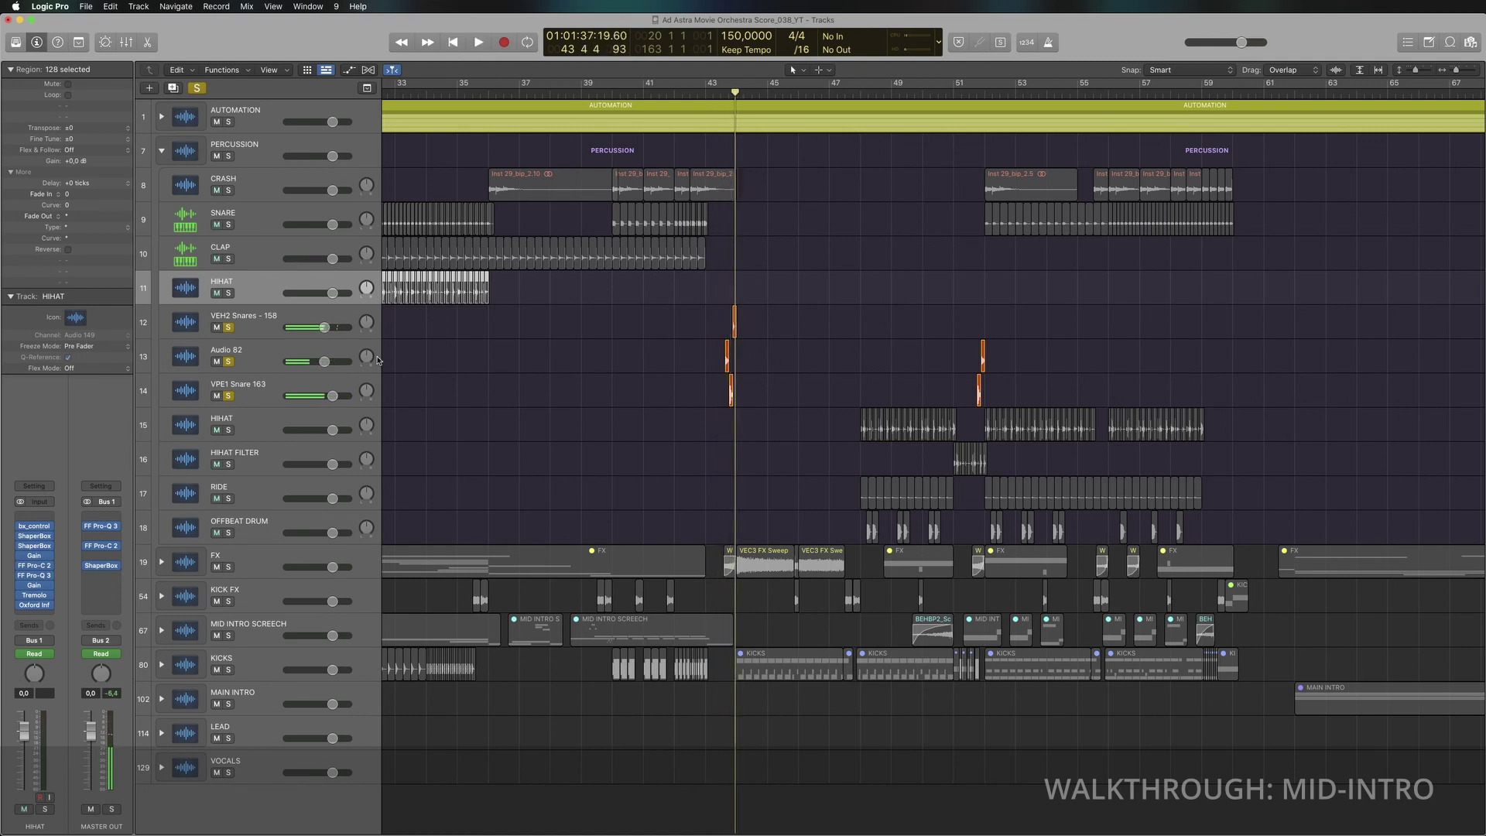
Step: Clear all solos and play the full mix on to about bar 50, briefly toggling the RIDE solo
key("ctrl+alt+super+s")
key("space")
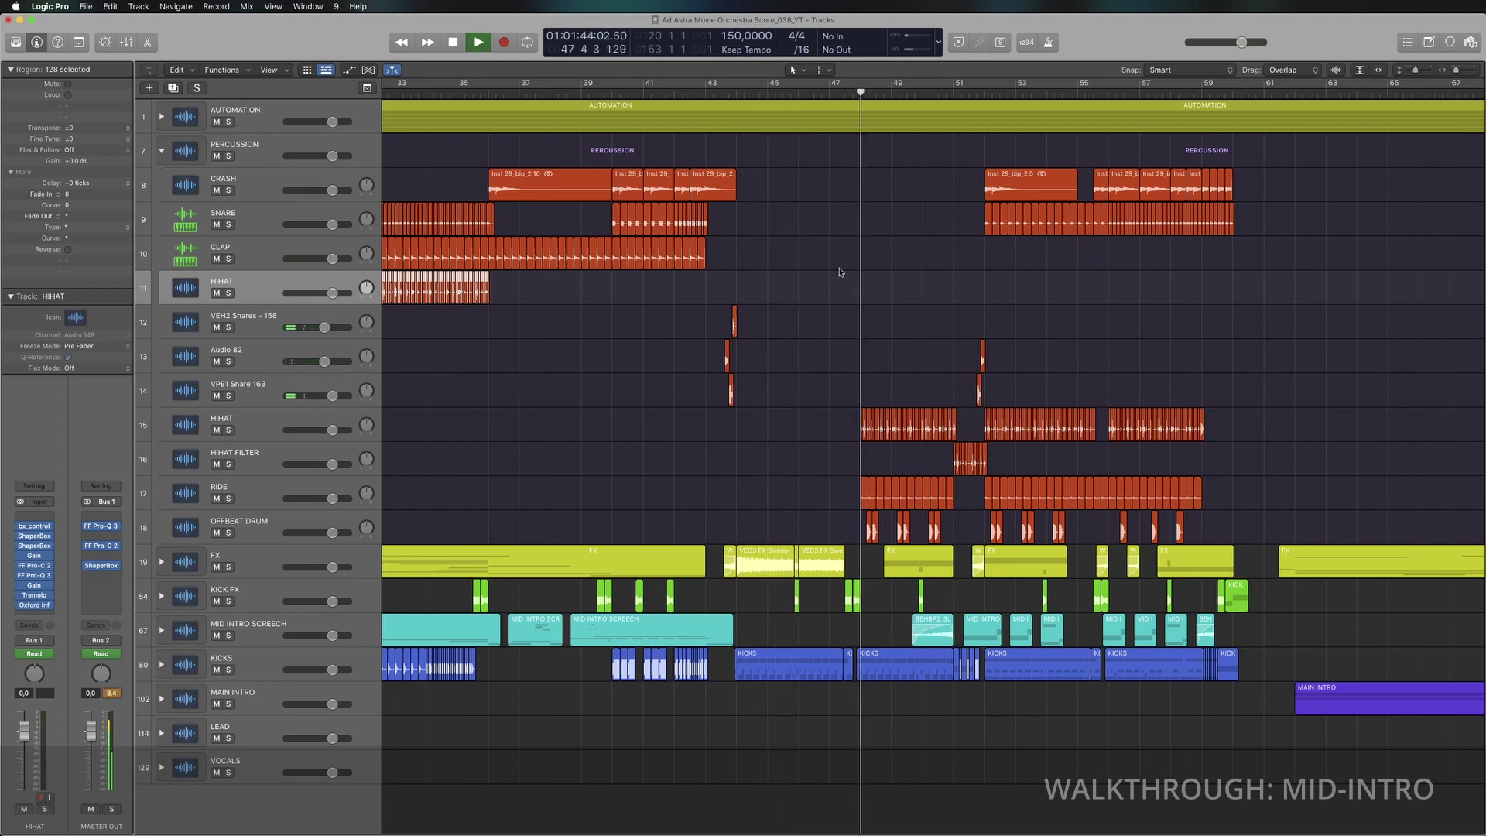
left_click(228, 499)
left_click(228, 498)
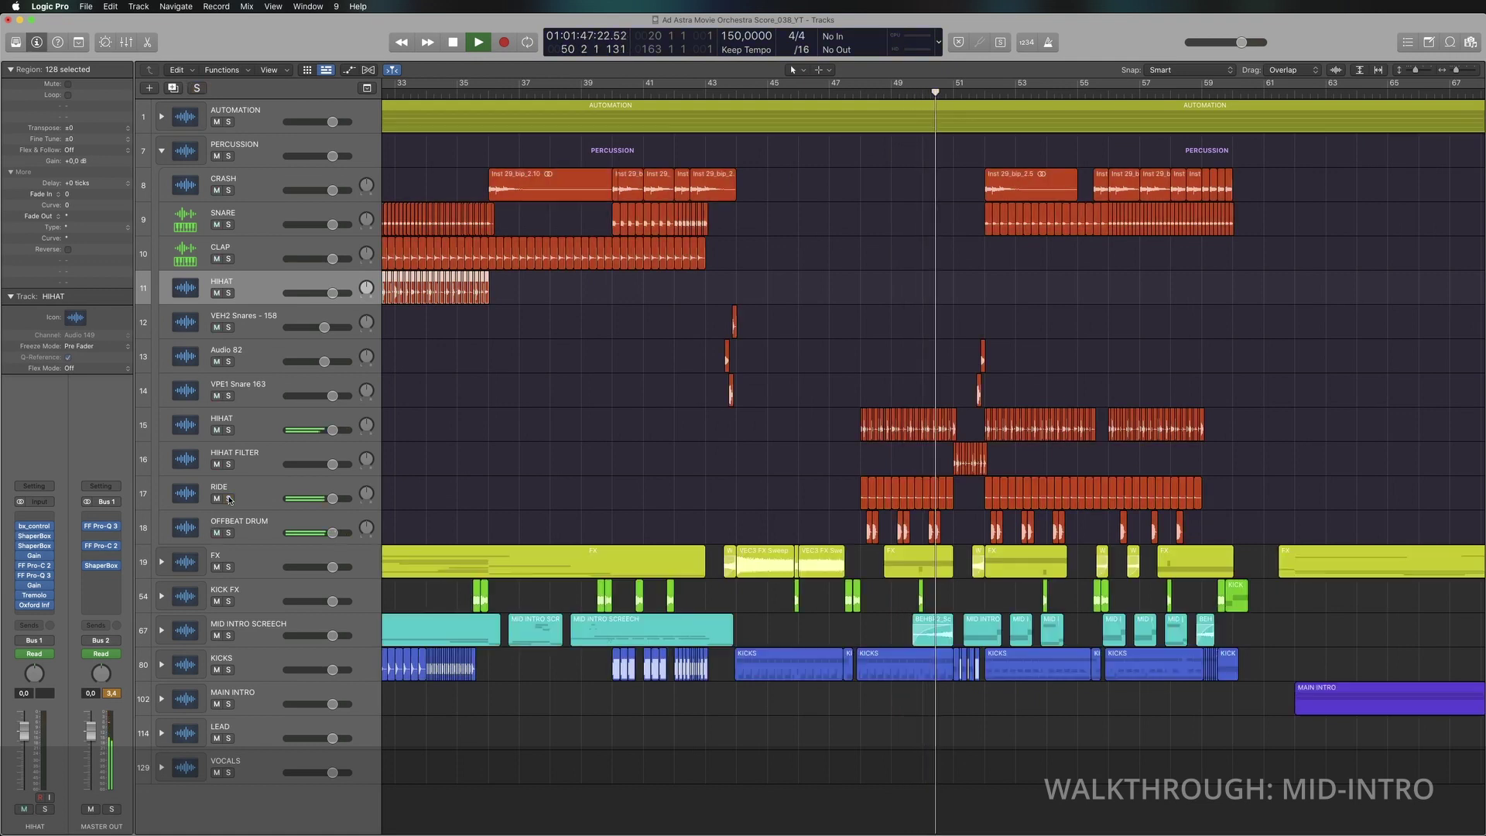
key("space")
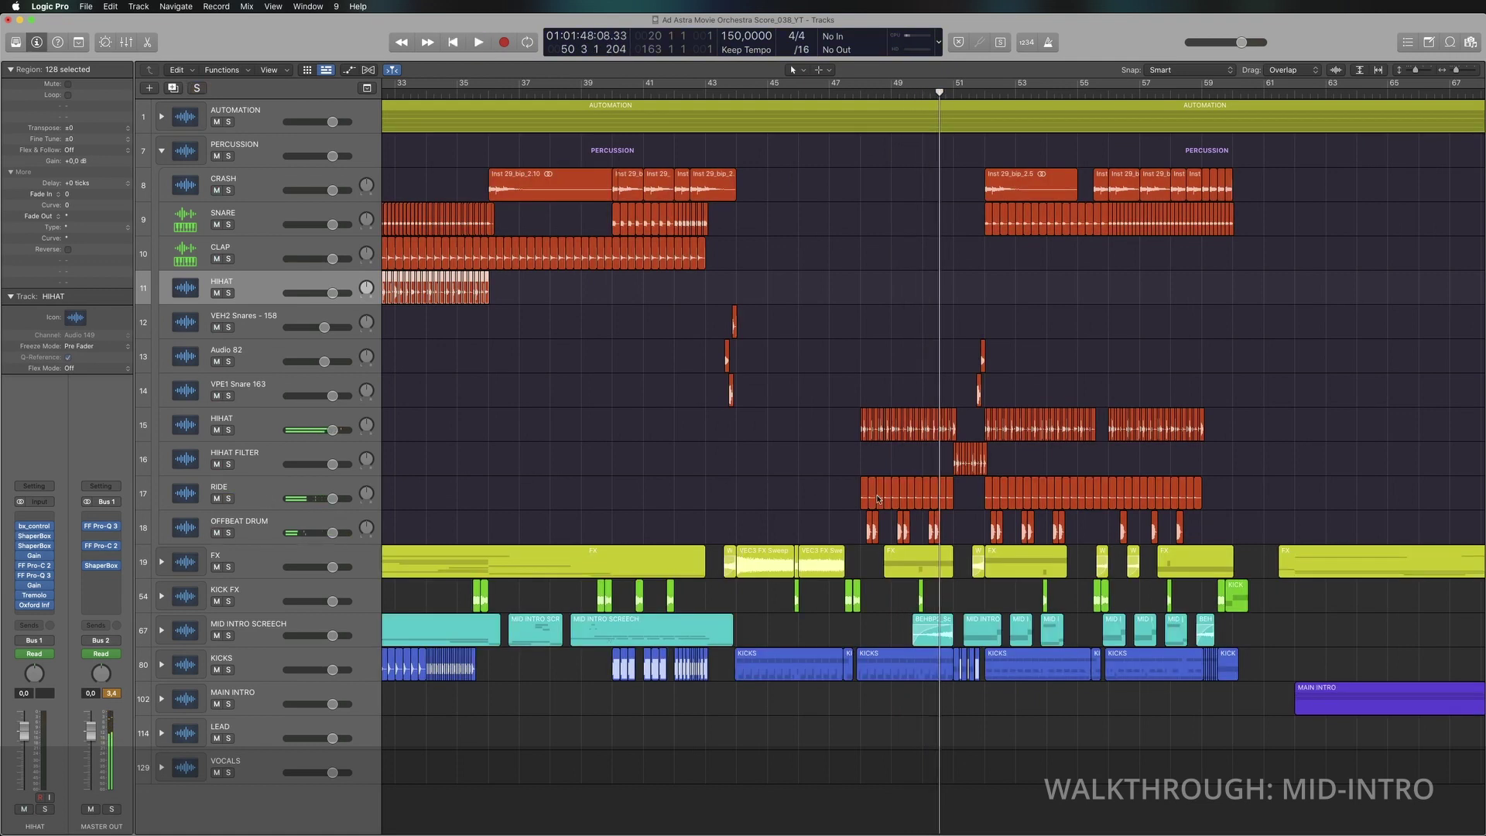
Step: Set a cycle from bar 48 to 60 and audition the HIHAT on track 15 in solo, clearing the solo again
left_click(238, 428)
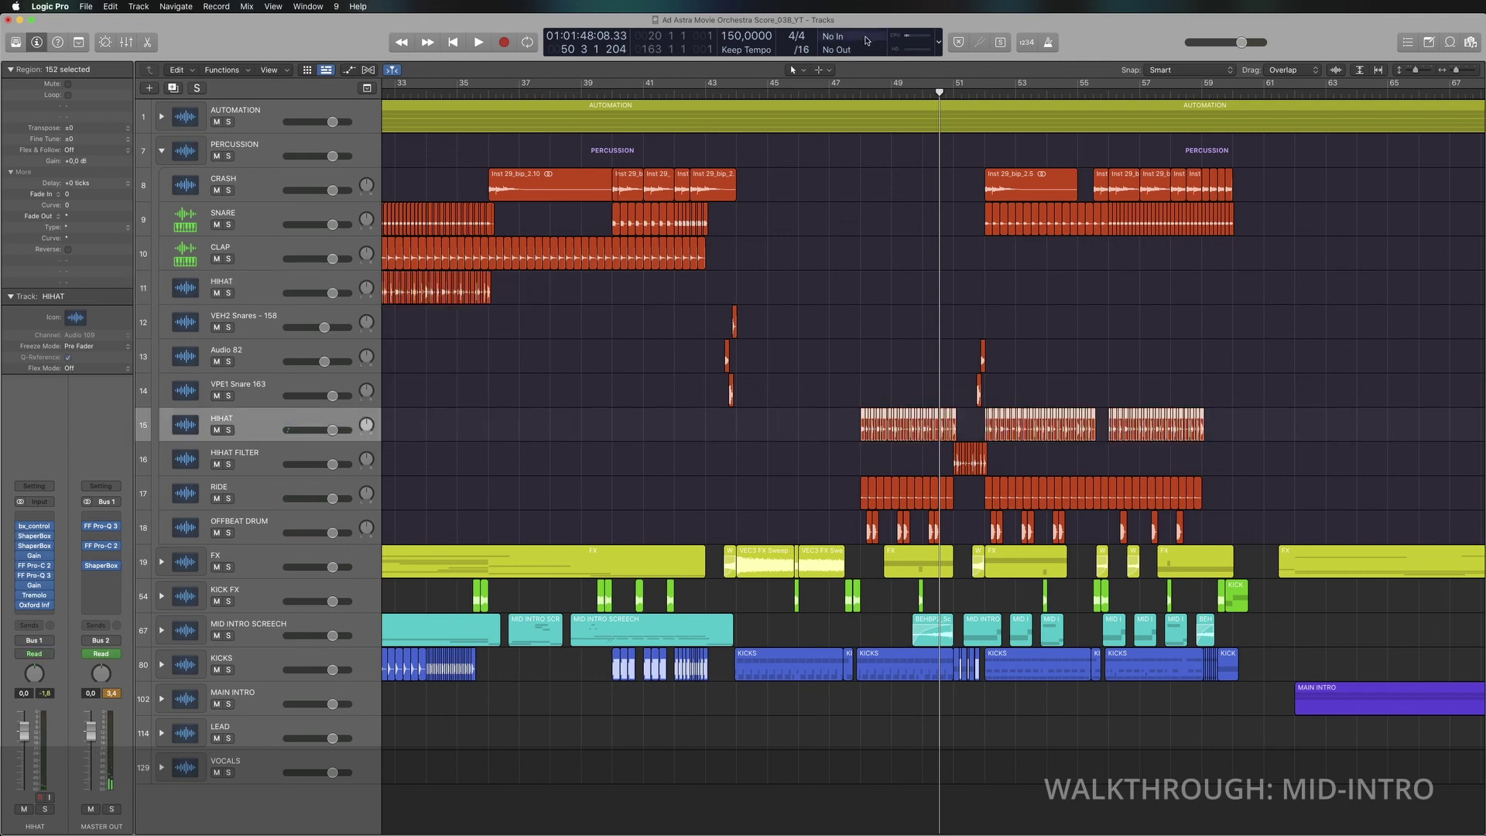
left_click_drag(862, 89, 1239, 89)
key("space")
left_click(229, 431)
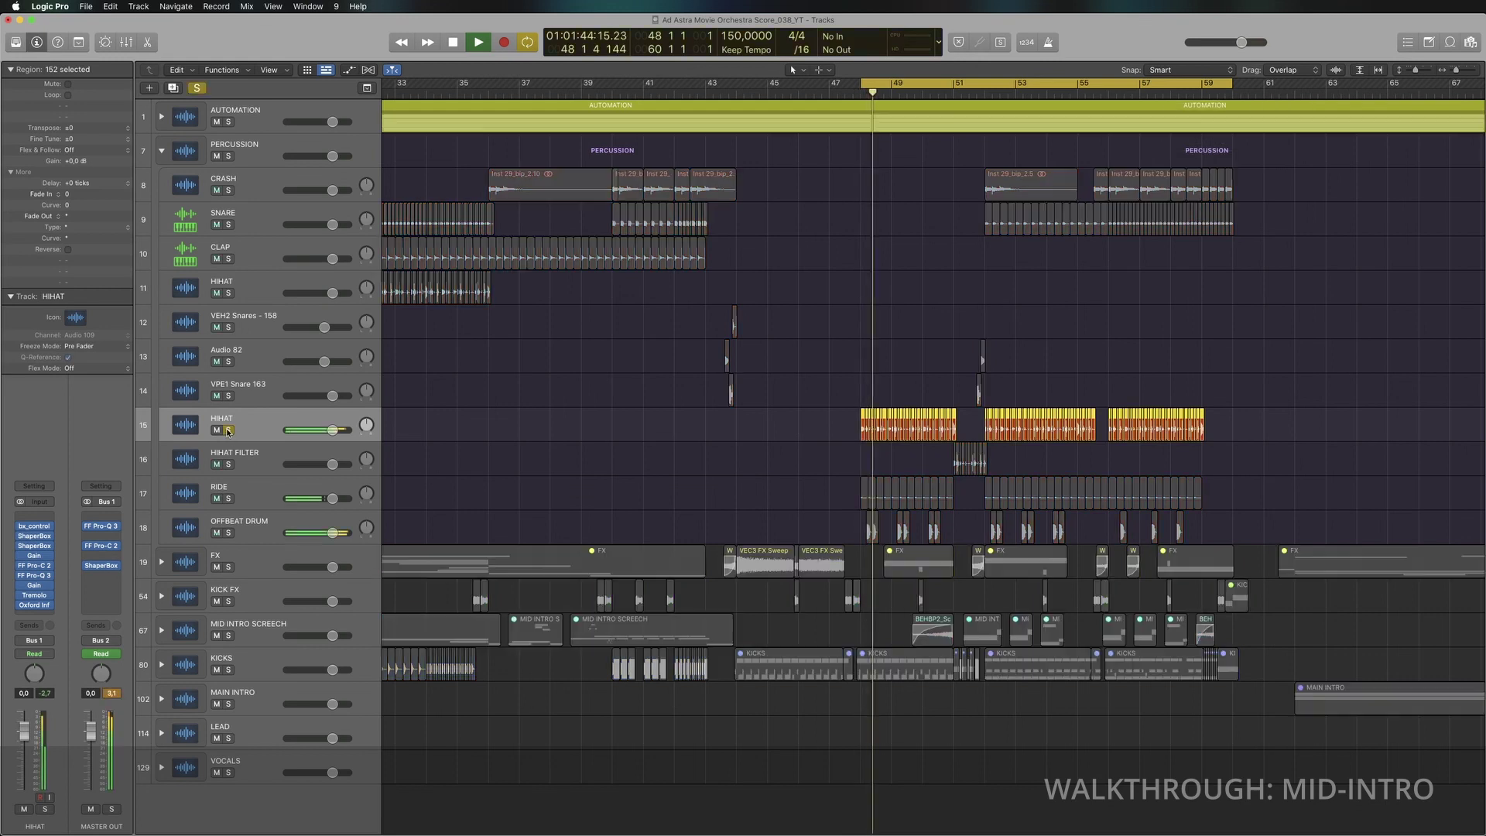
left_click(229, 432)
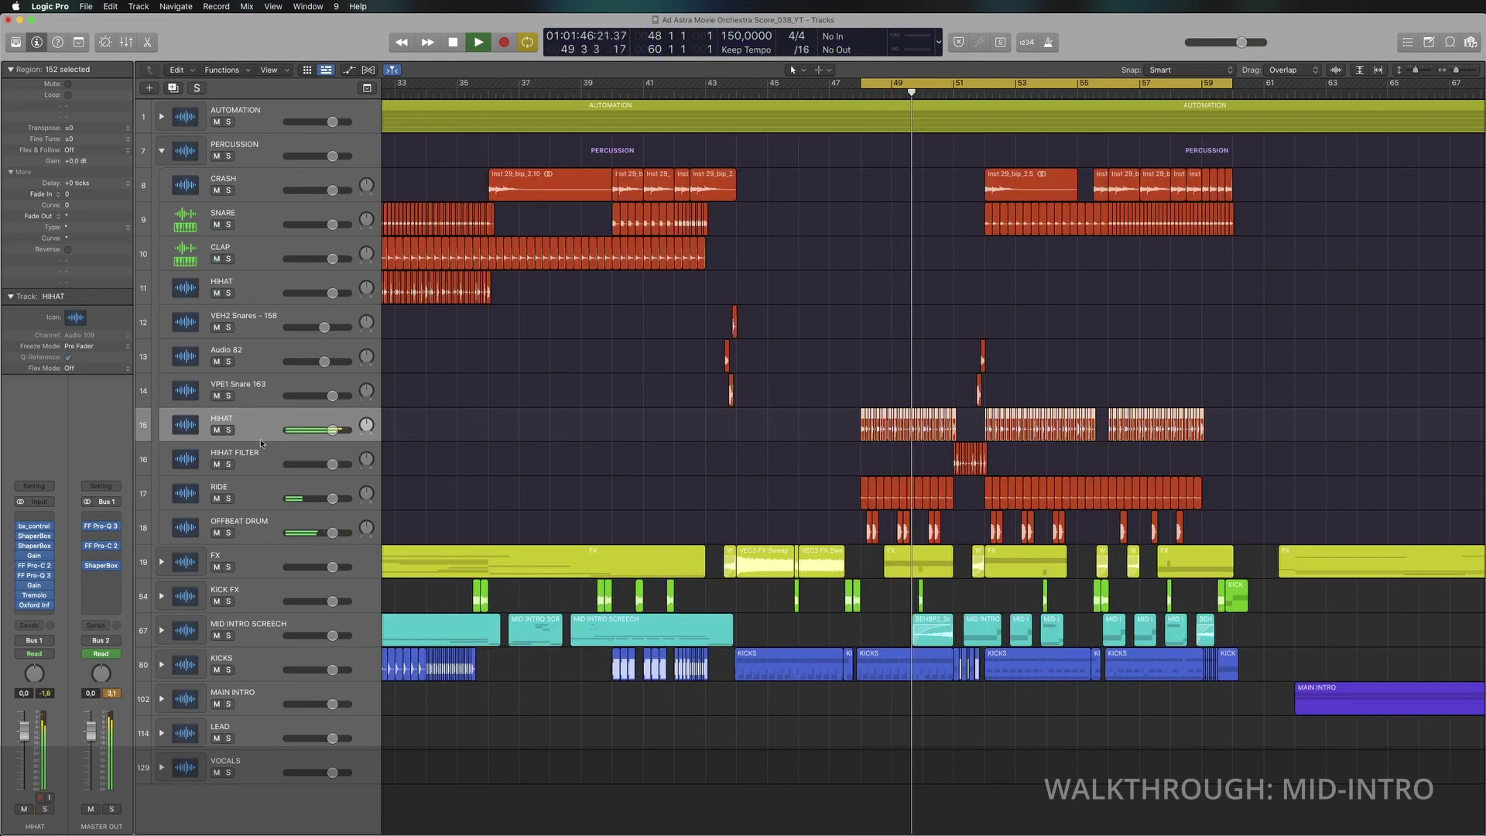
Step: Solo the OFFBEAT DRUM track, bypass all its plug-ins and sends, and play it back without processing
left_click(228, 533)
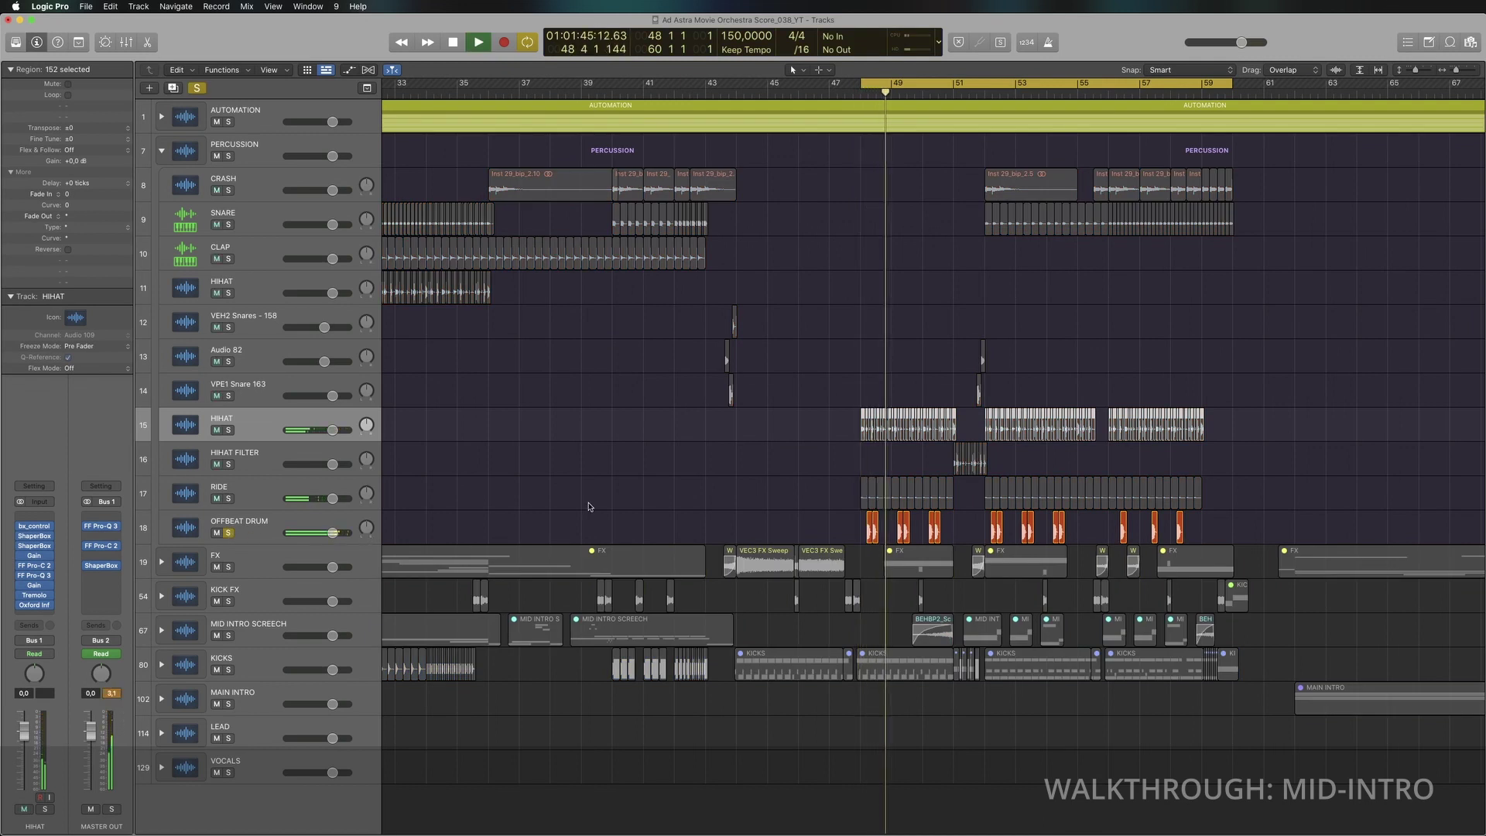
left_click(269, 531)
key("space")
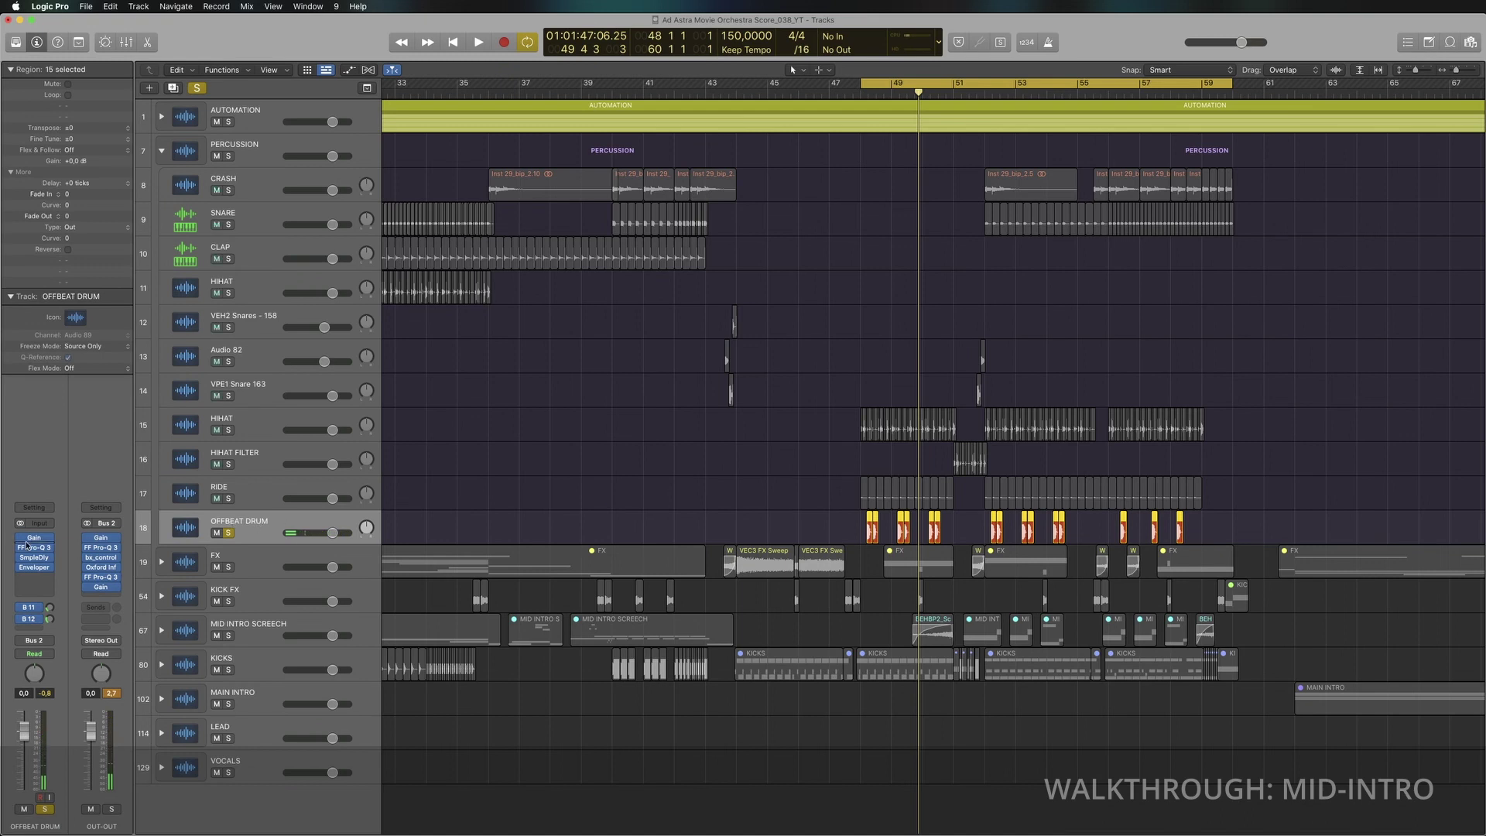
left_click_drag(27, 546, 23, 554)
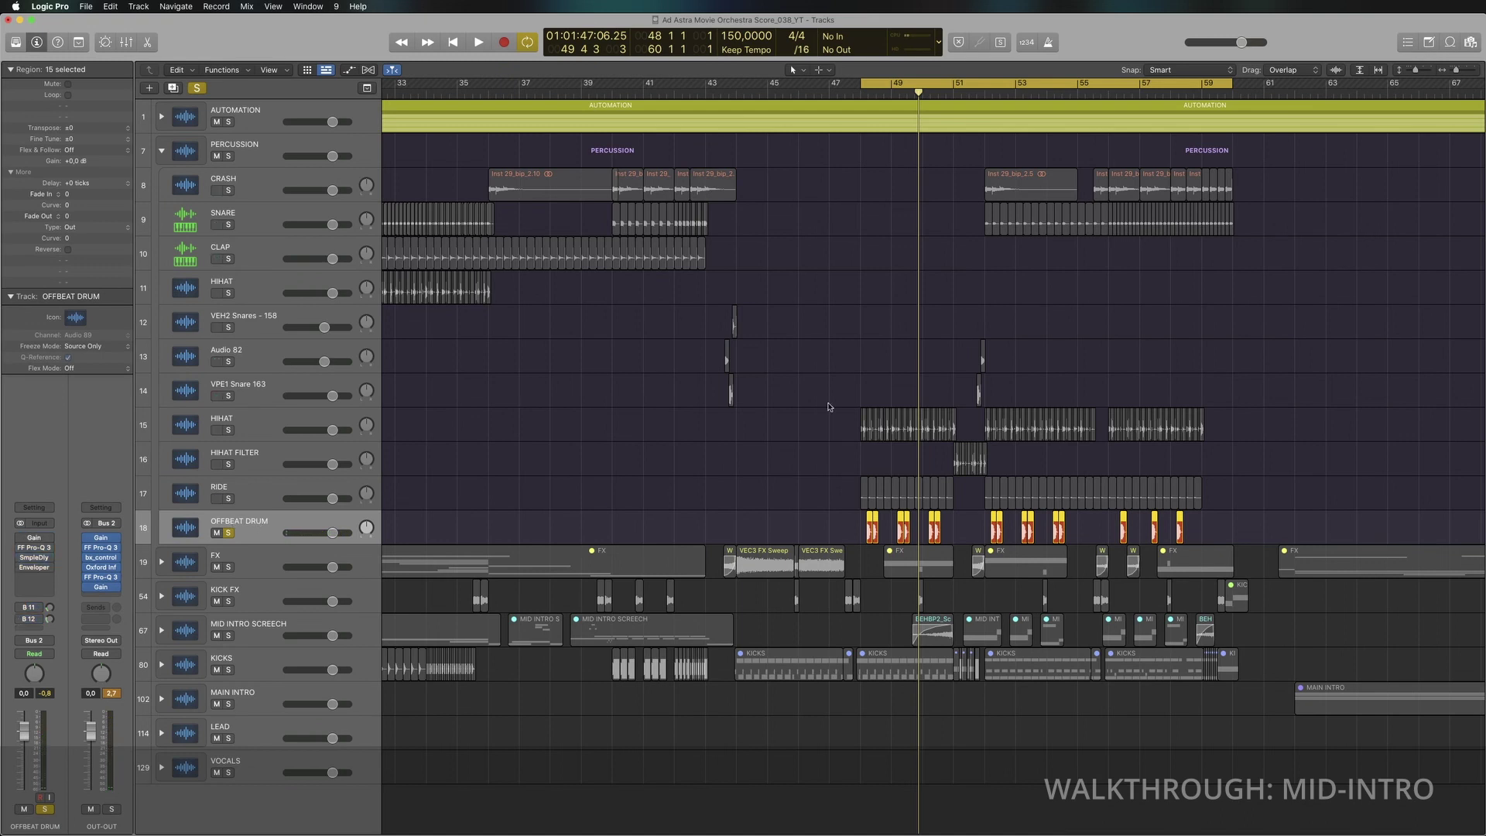
key("space")
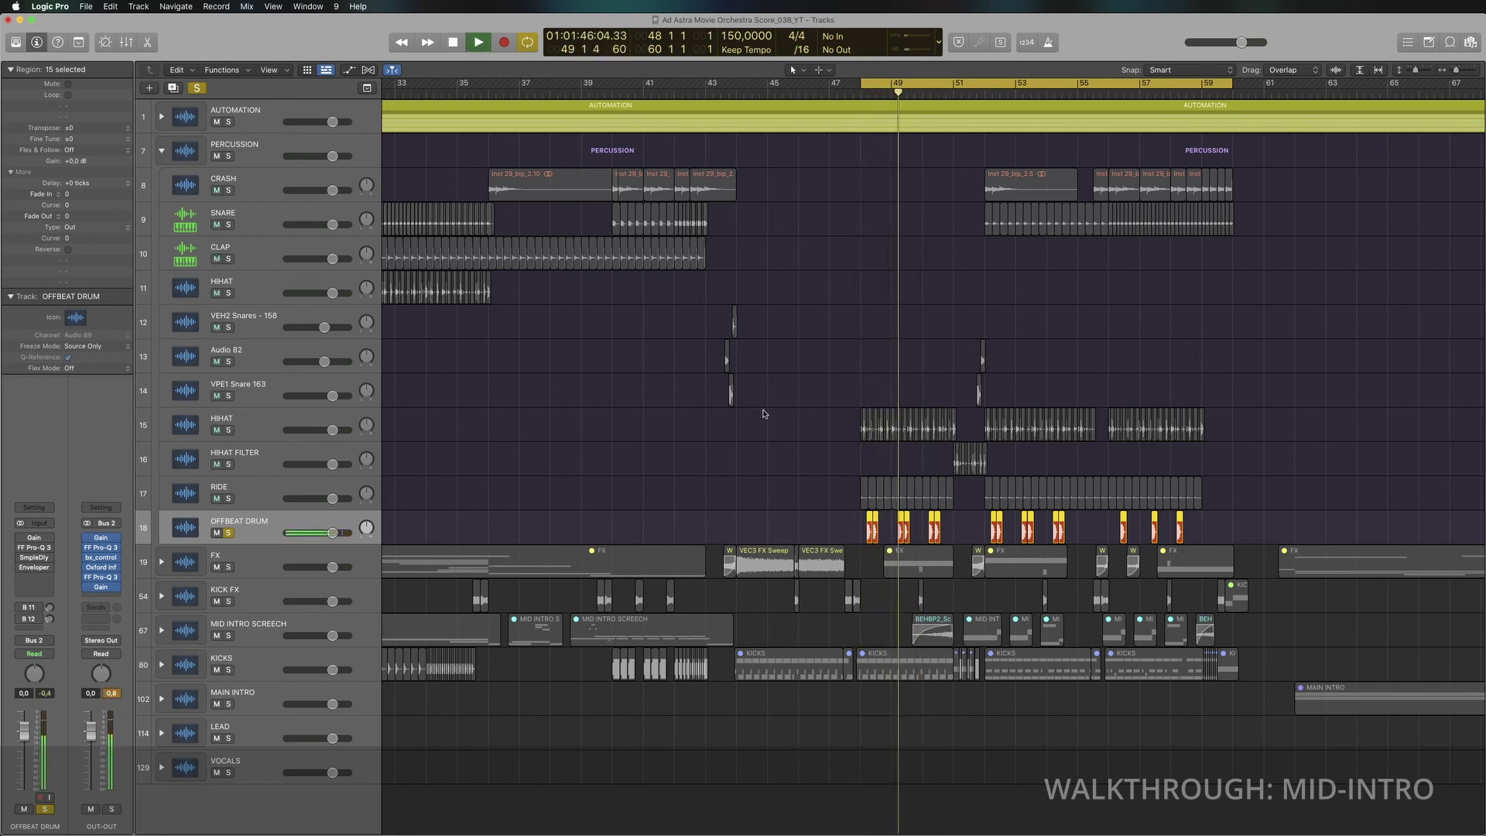
key("space")
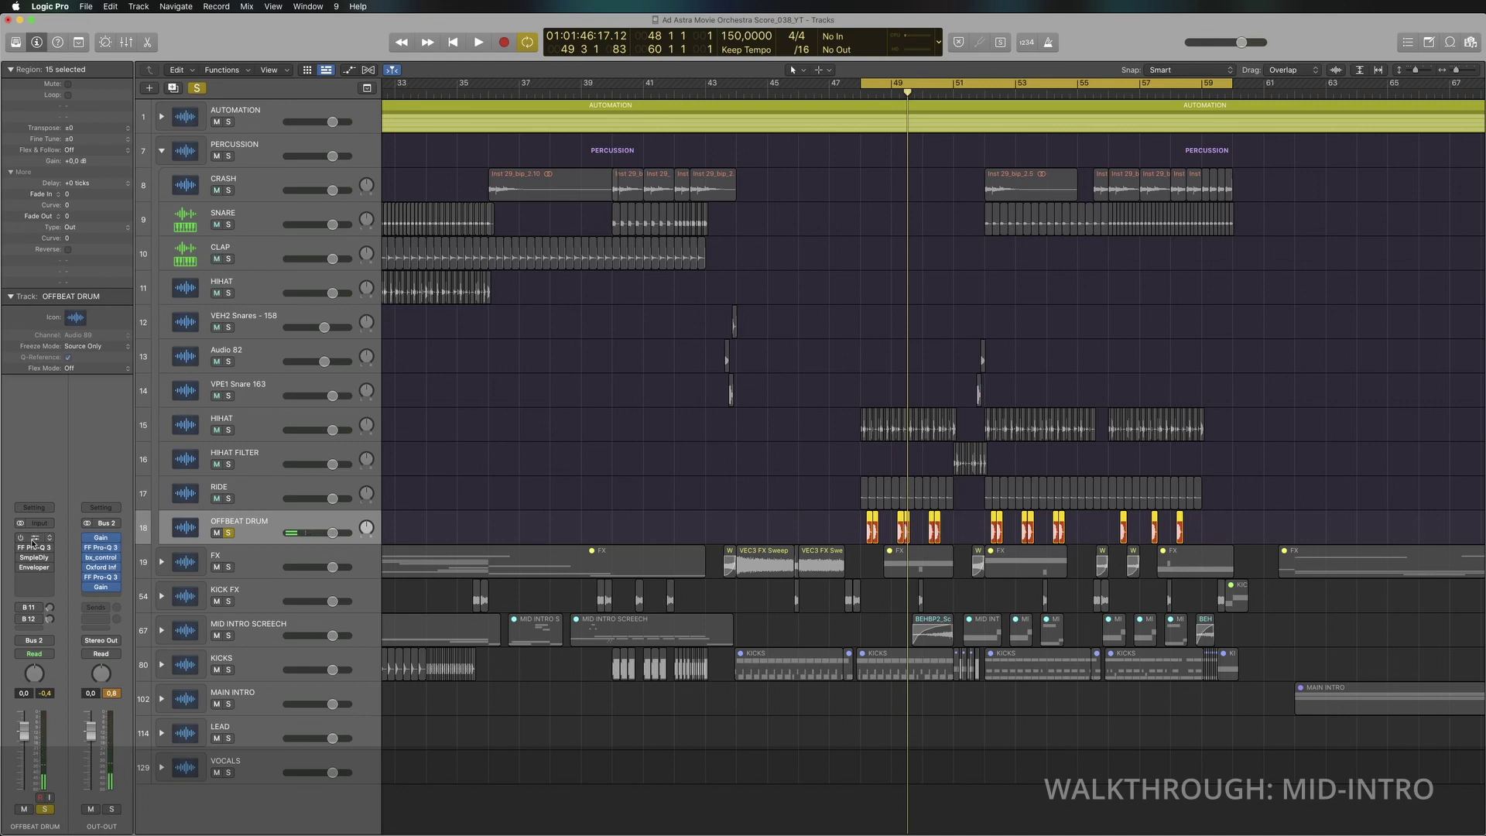
Step: Re-enable the OFFBEAT DRUM plug-ins and sends, and examine its FF Pro-Q 3, Sample Delay and Enveloper settings
left_click_drag(19, 538, 21, 576)
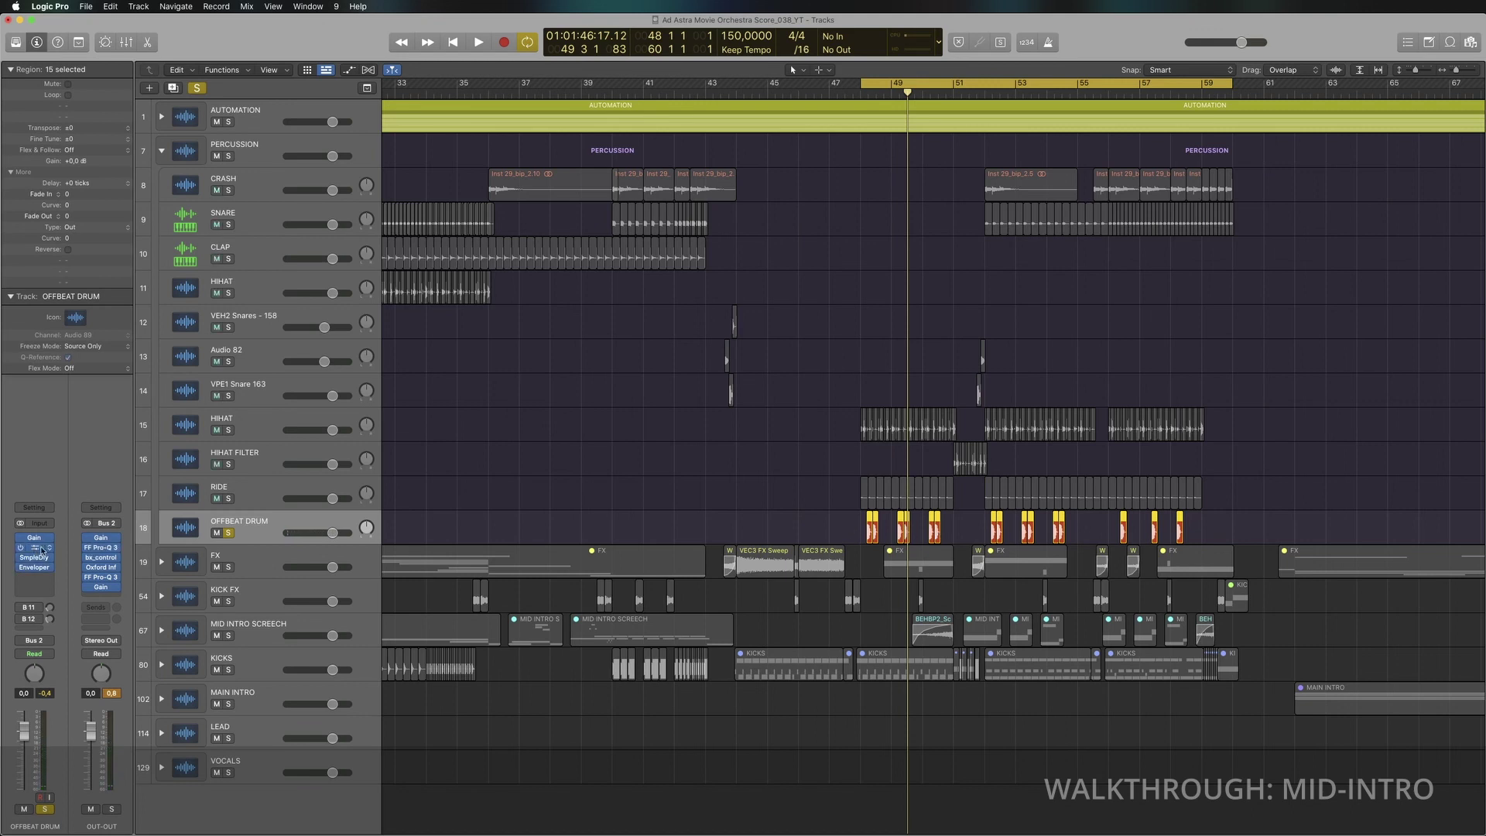
left_click(39, 548)
left_click(34, 558)
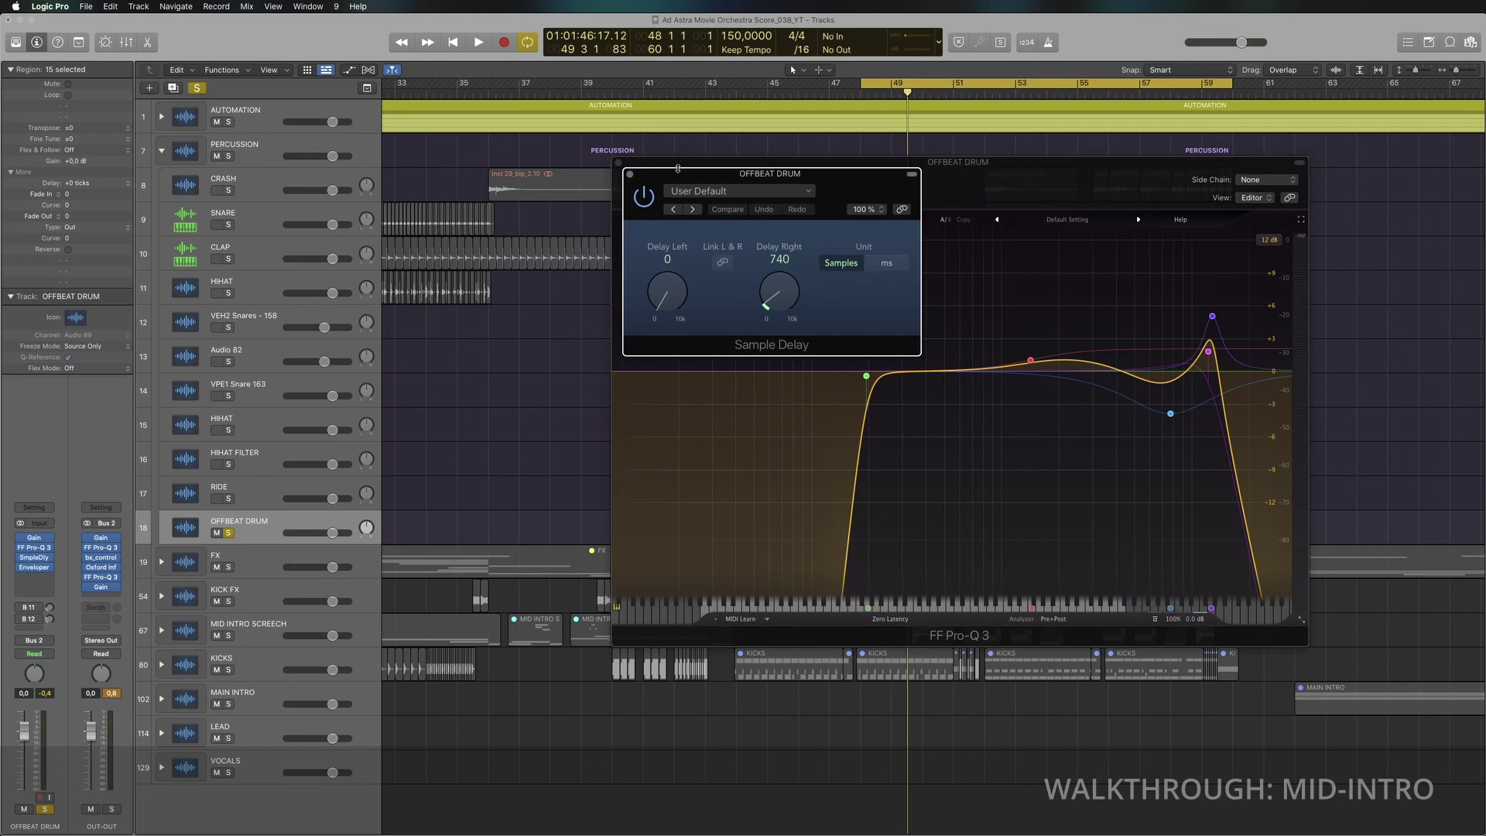
left_click(629, 176)
left_click(617, 162)
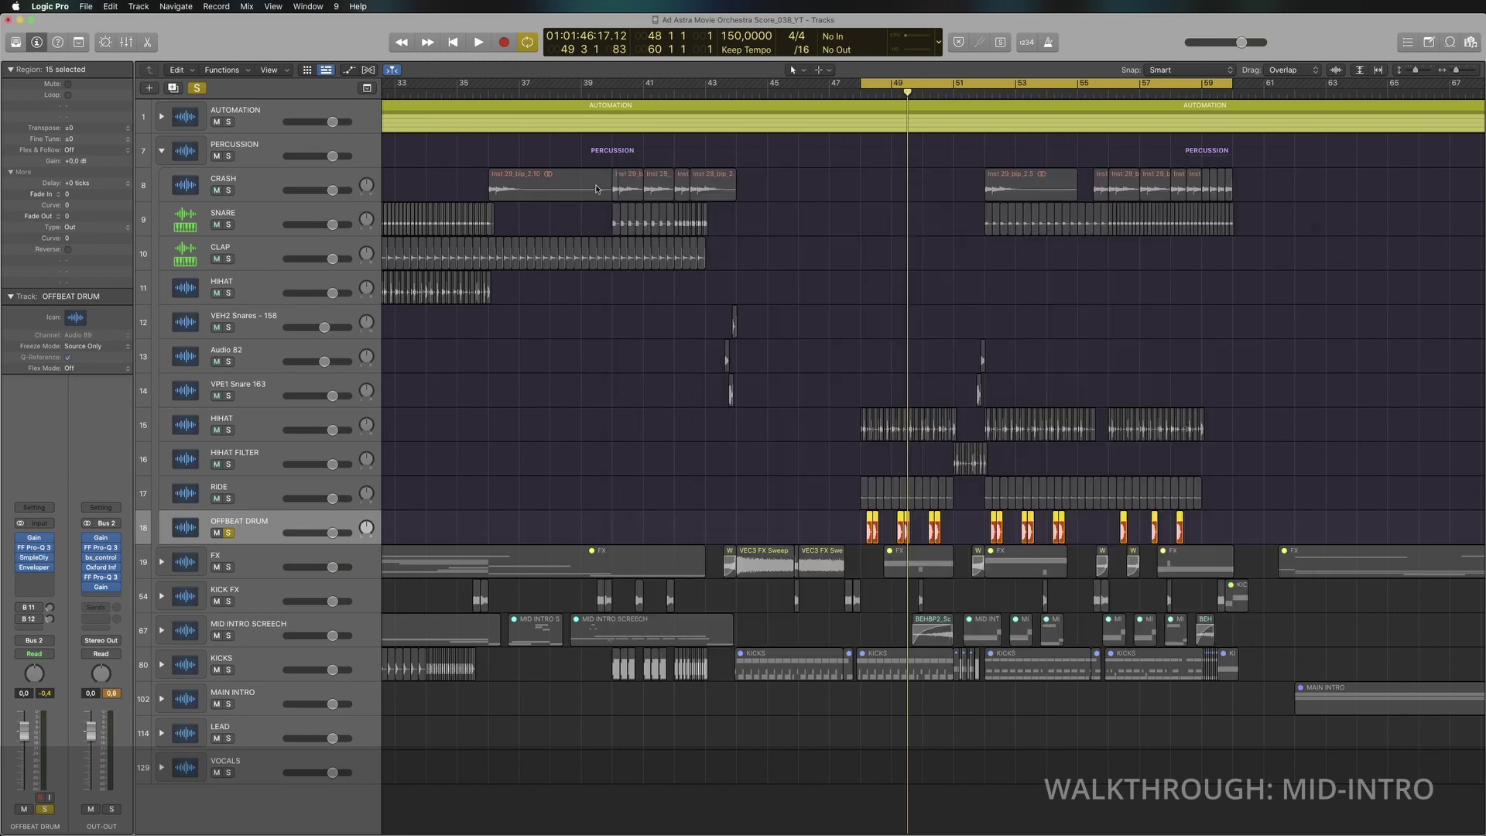
left_click(36, 568)
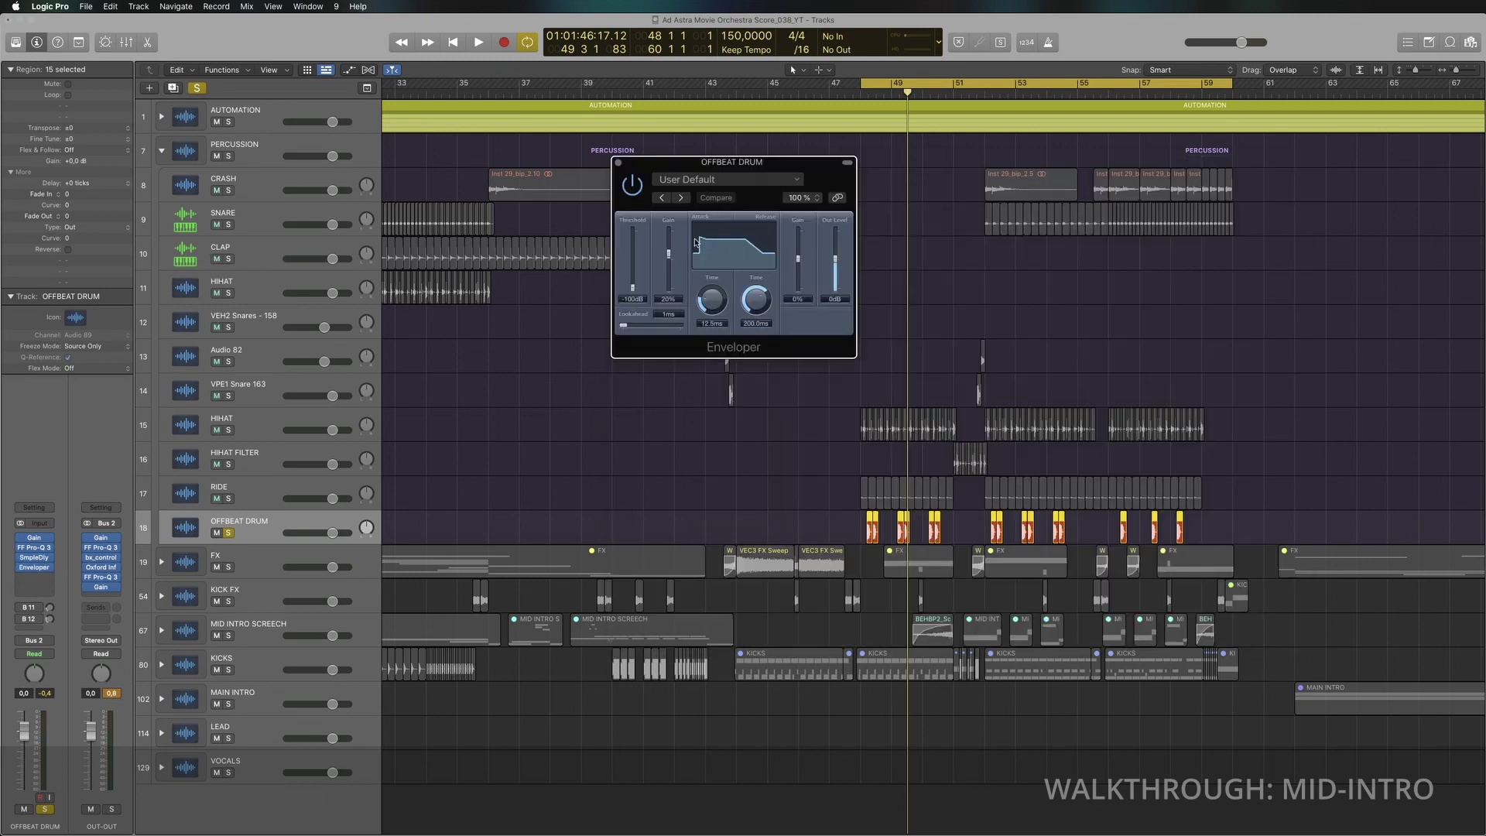
left_click(618, 162)
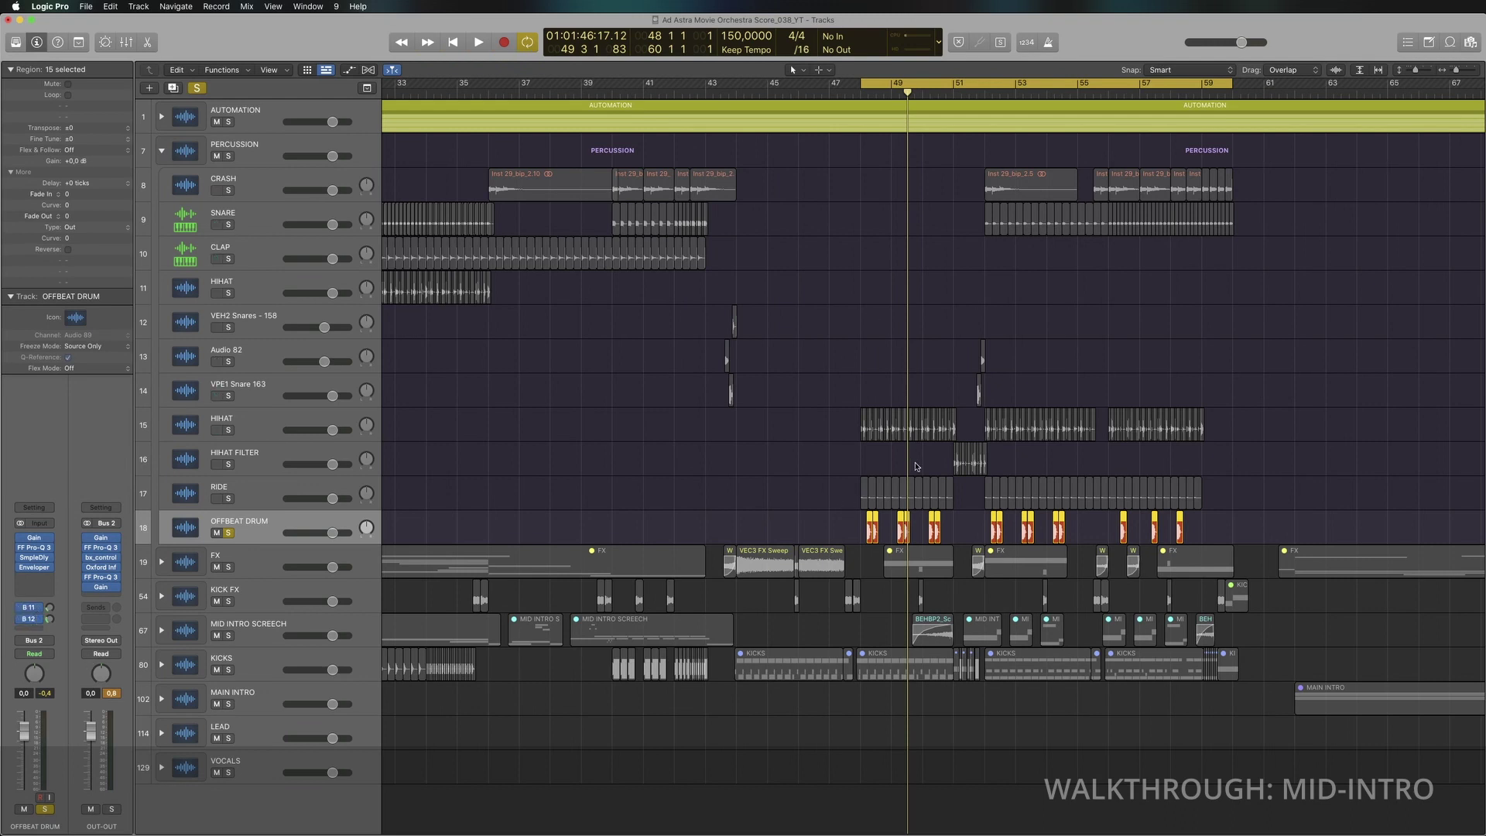
Step: Play the processed OFFBEAT DRUM in solo, then clear the solo to hear it within the full mix
key("space")
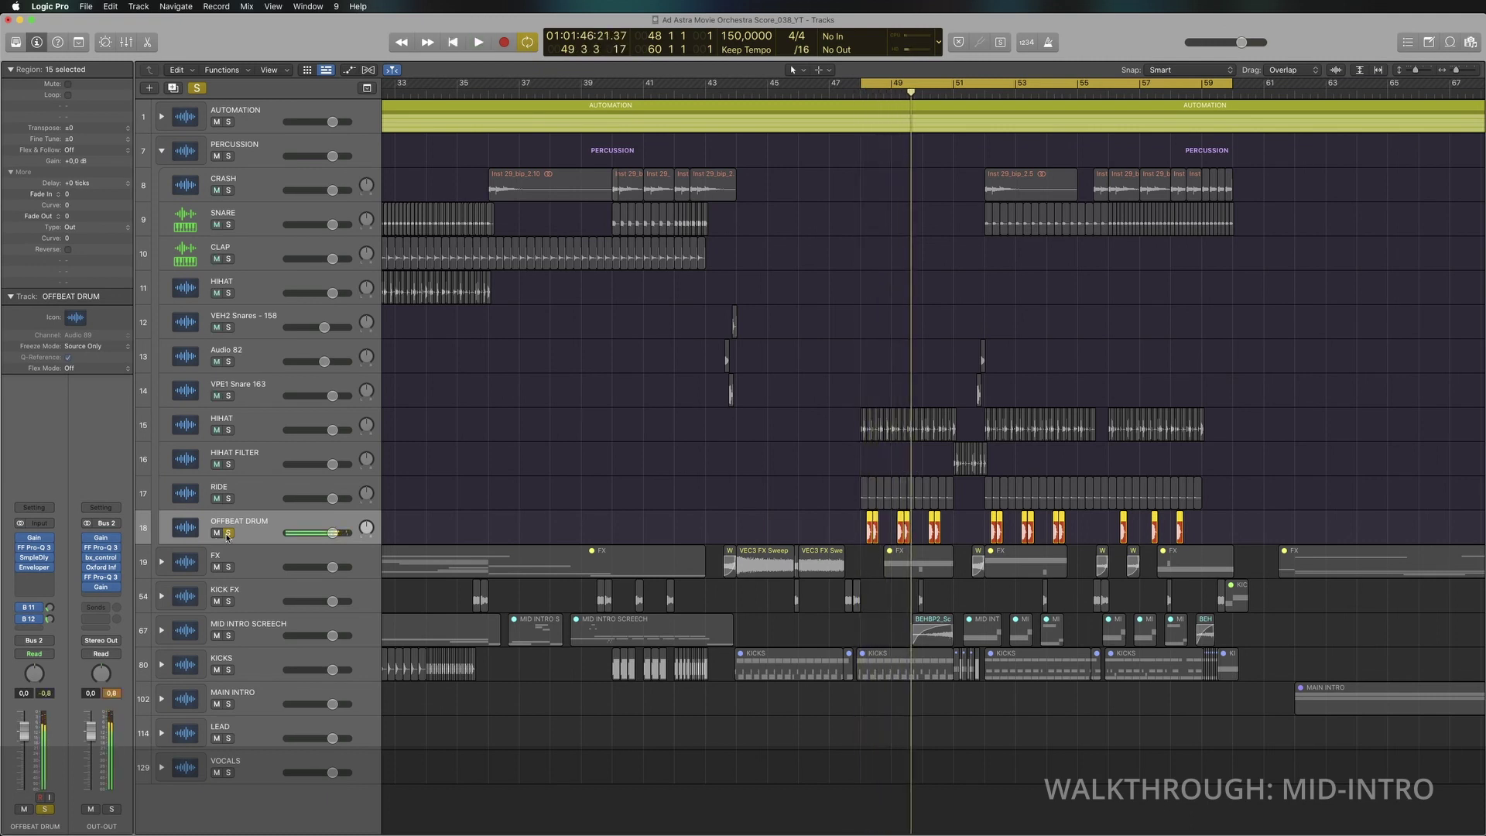
key("s")
key("space")
key("space")
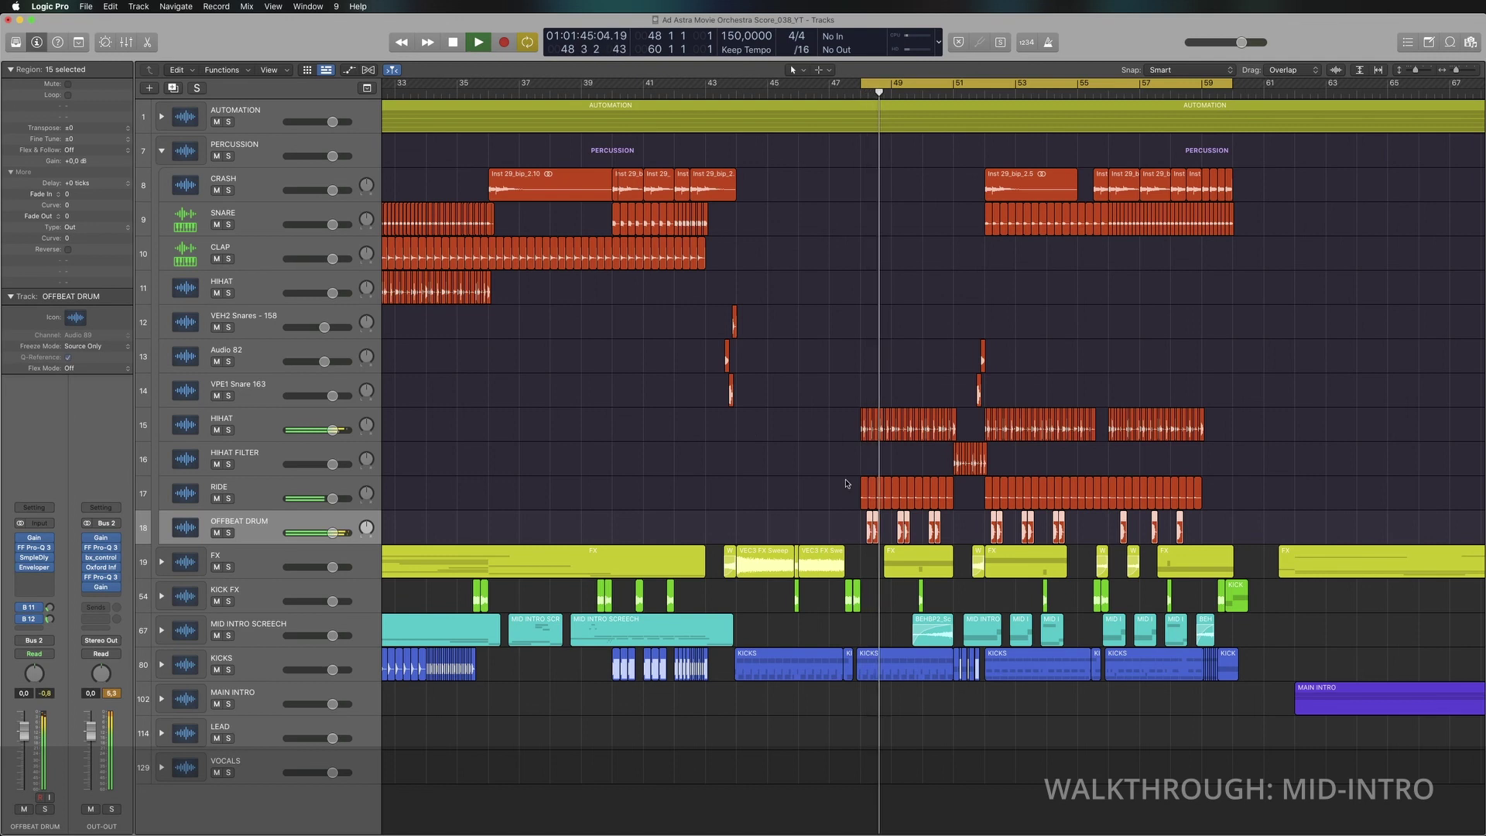
key("space")
Step: Audition the HIHAT FILTER on track 16 in solo, then clear the solo and turn off the cycle
left_click(946, 96)
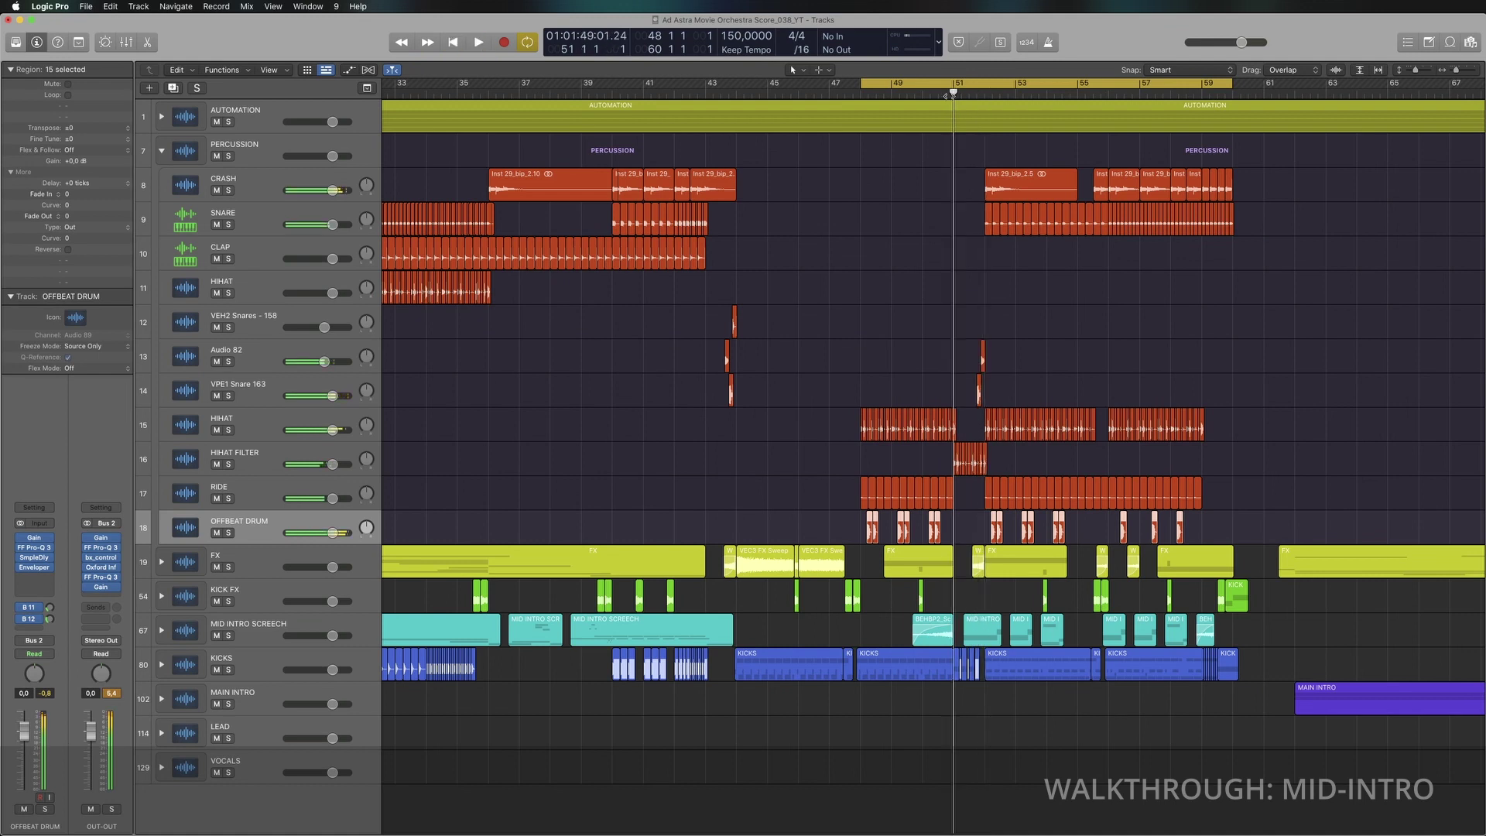
left_click(252, 452)
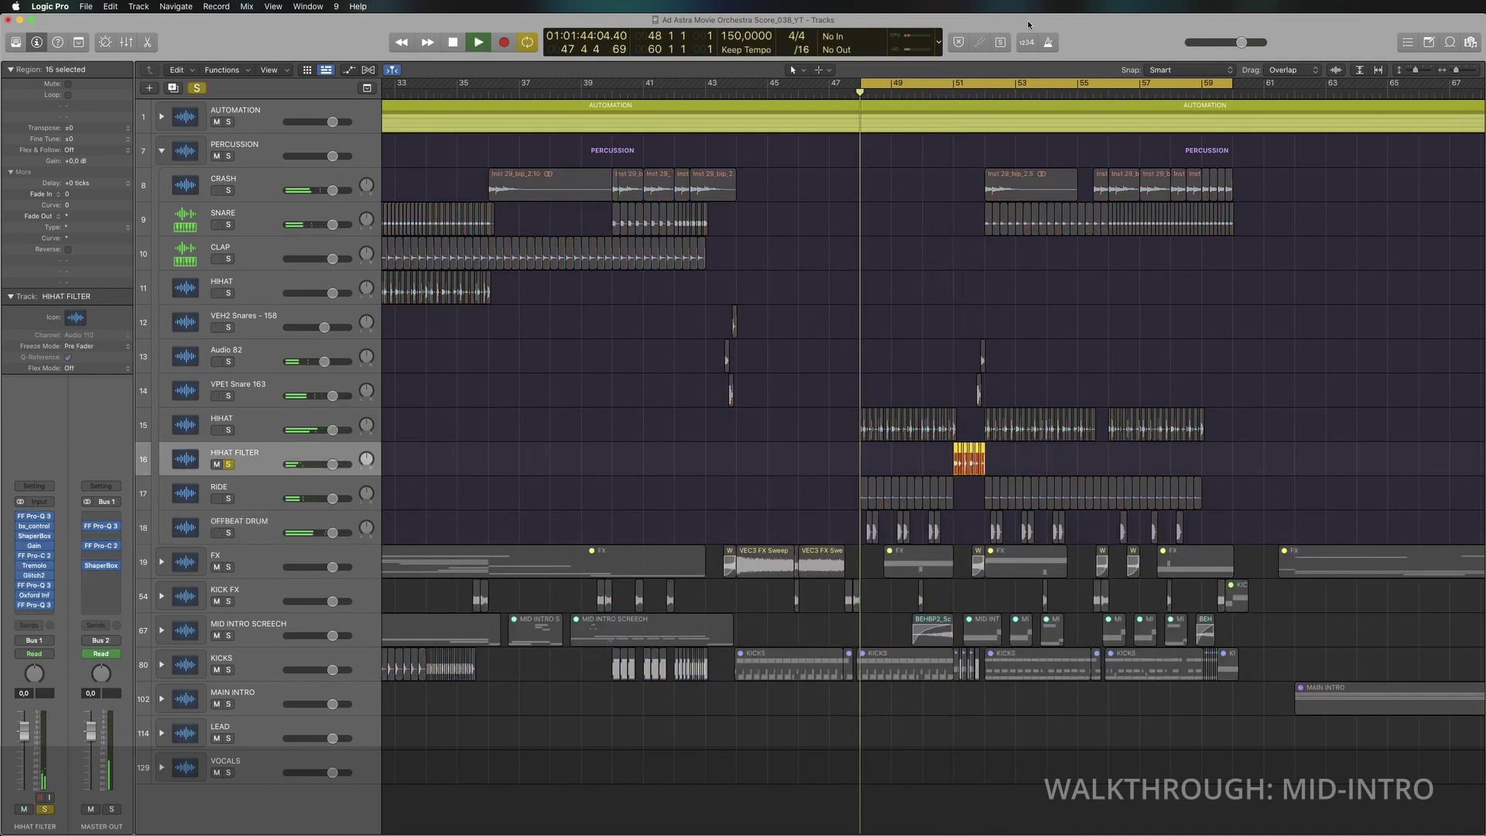
left_click(958, 391)
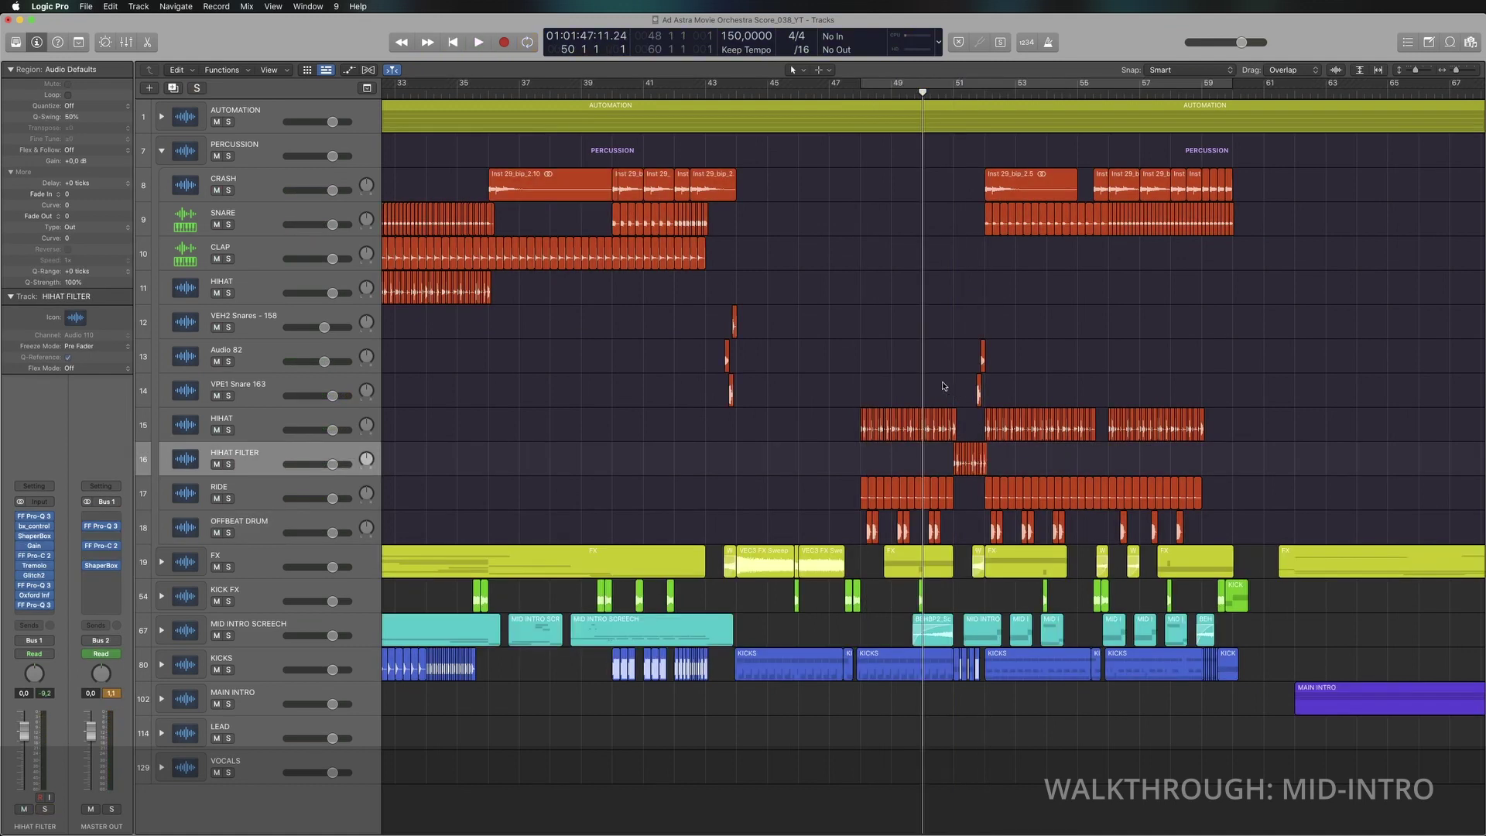
Step: Select the HIHAT FILTER regions around bar 51 and solo their track during playback
left_click_drag(950, 463, 990, 474)
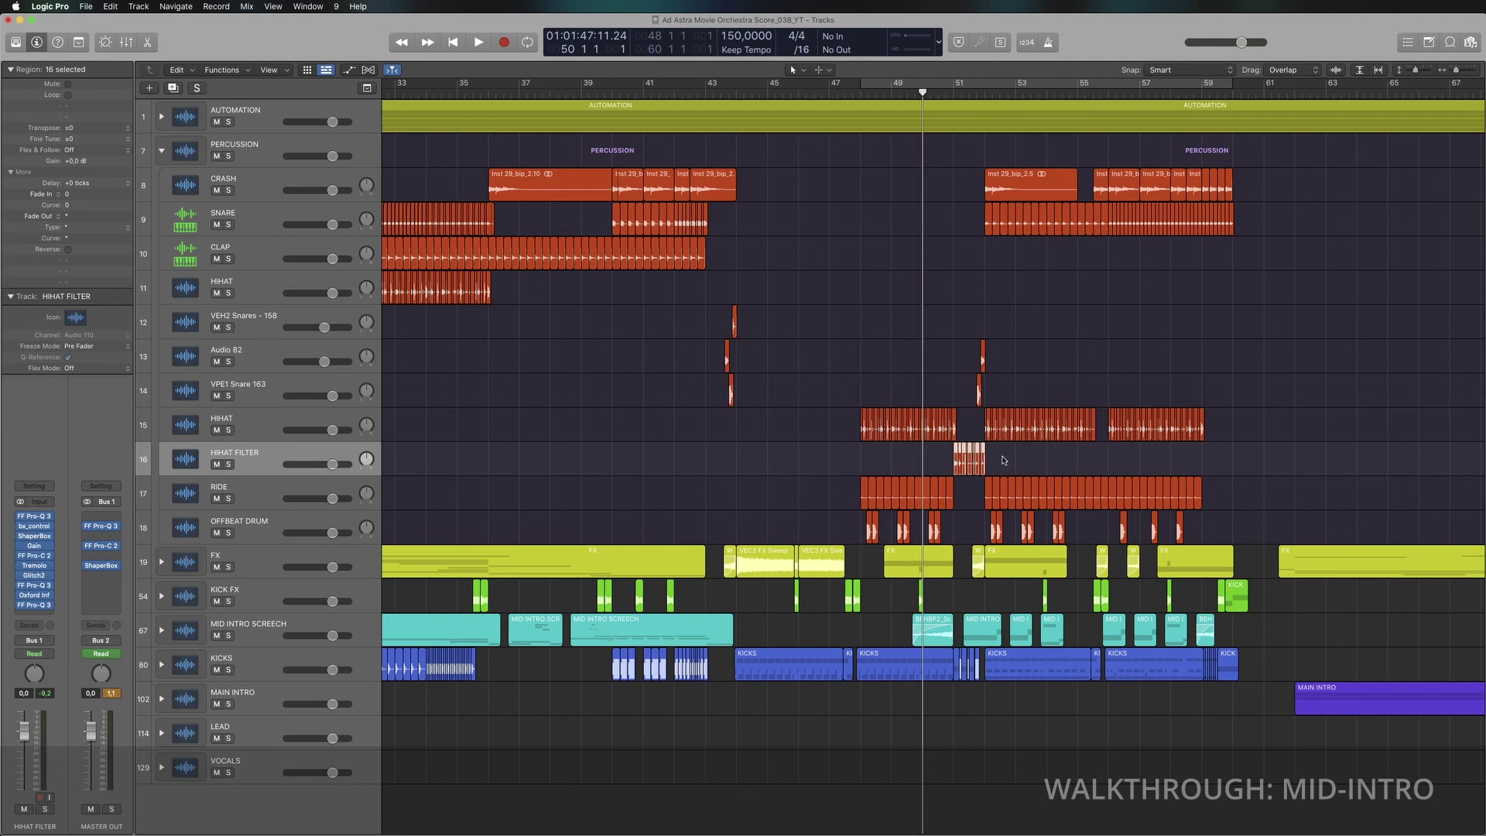
key("space")
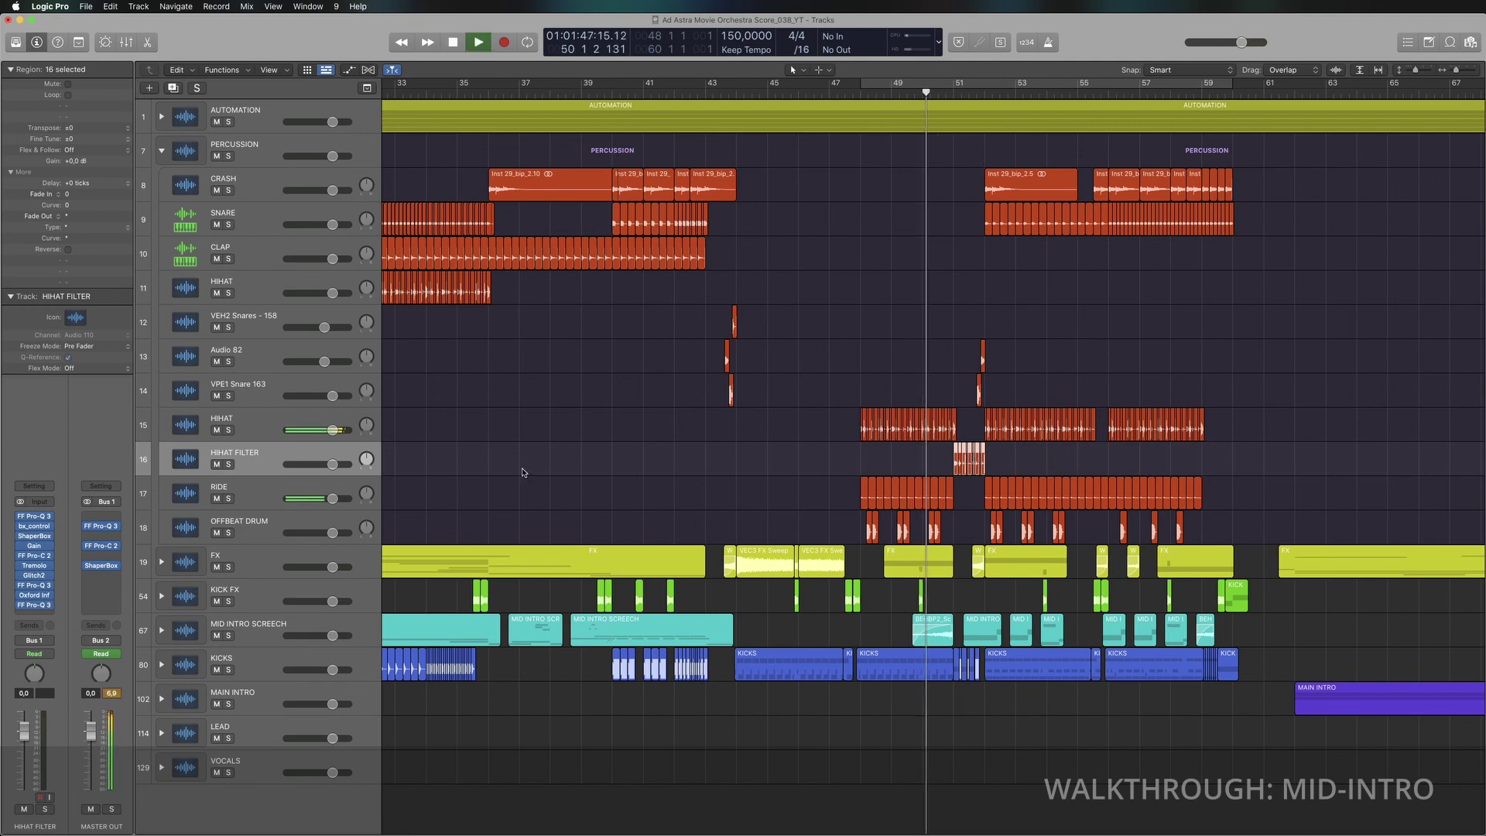
left_click(229, 465)
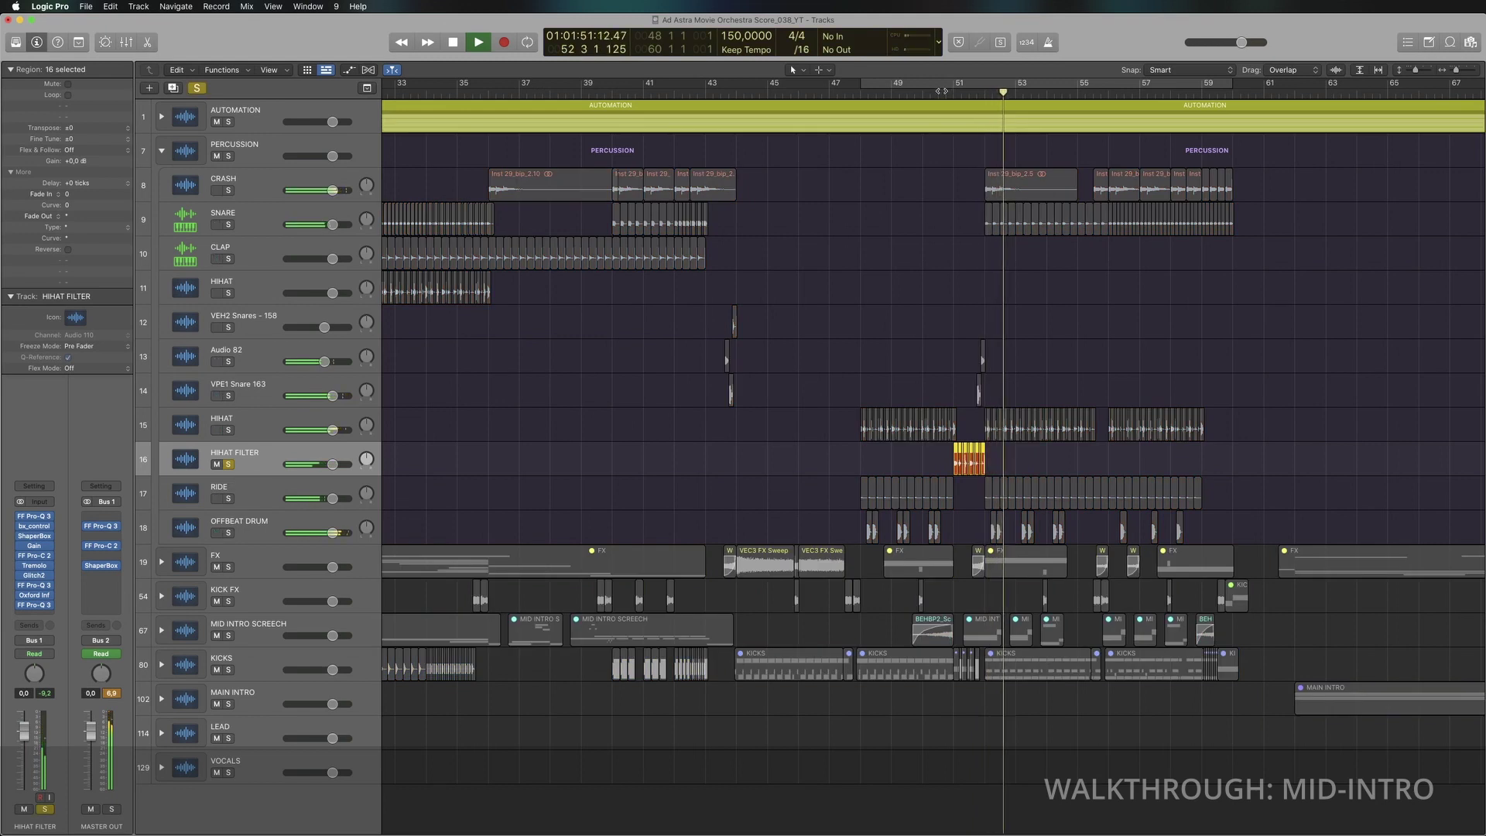
Step: Clear the HIHAT FILTER solo and play the full mix from around bar 49, then stop playback
left_click(229, 431)
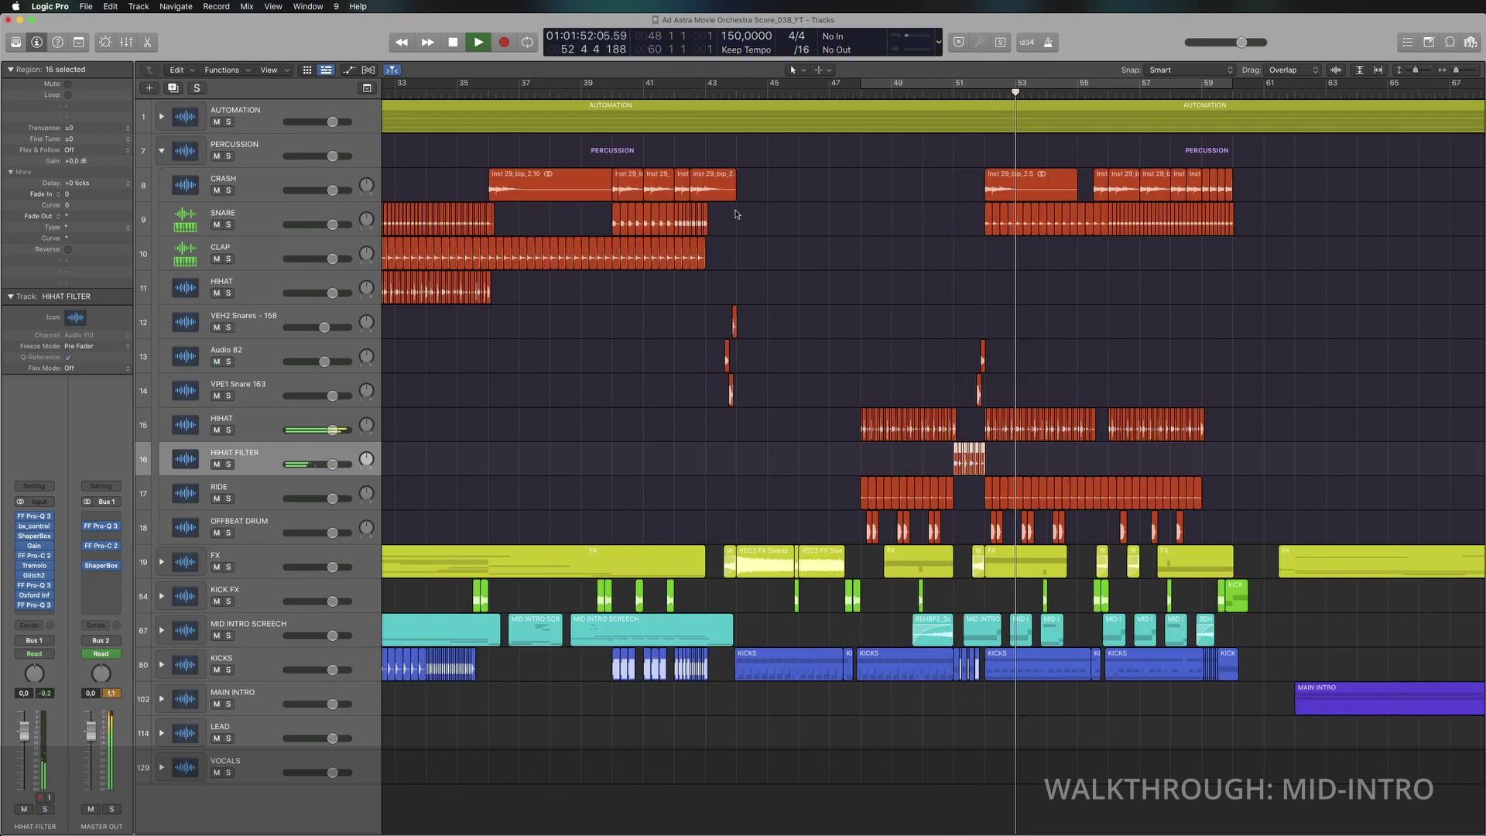
left_click(228, 466, "alt")
left_click(915, 87)
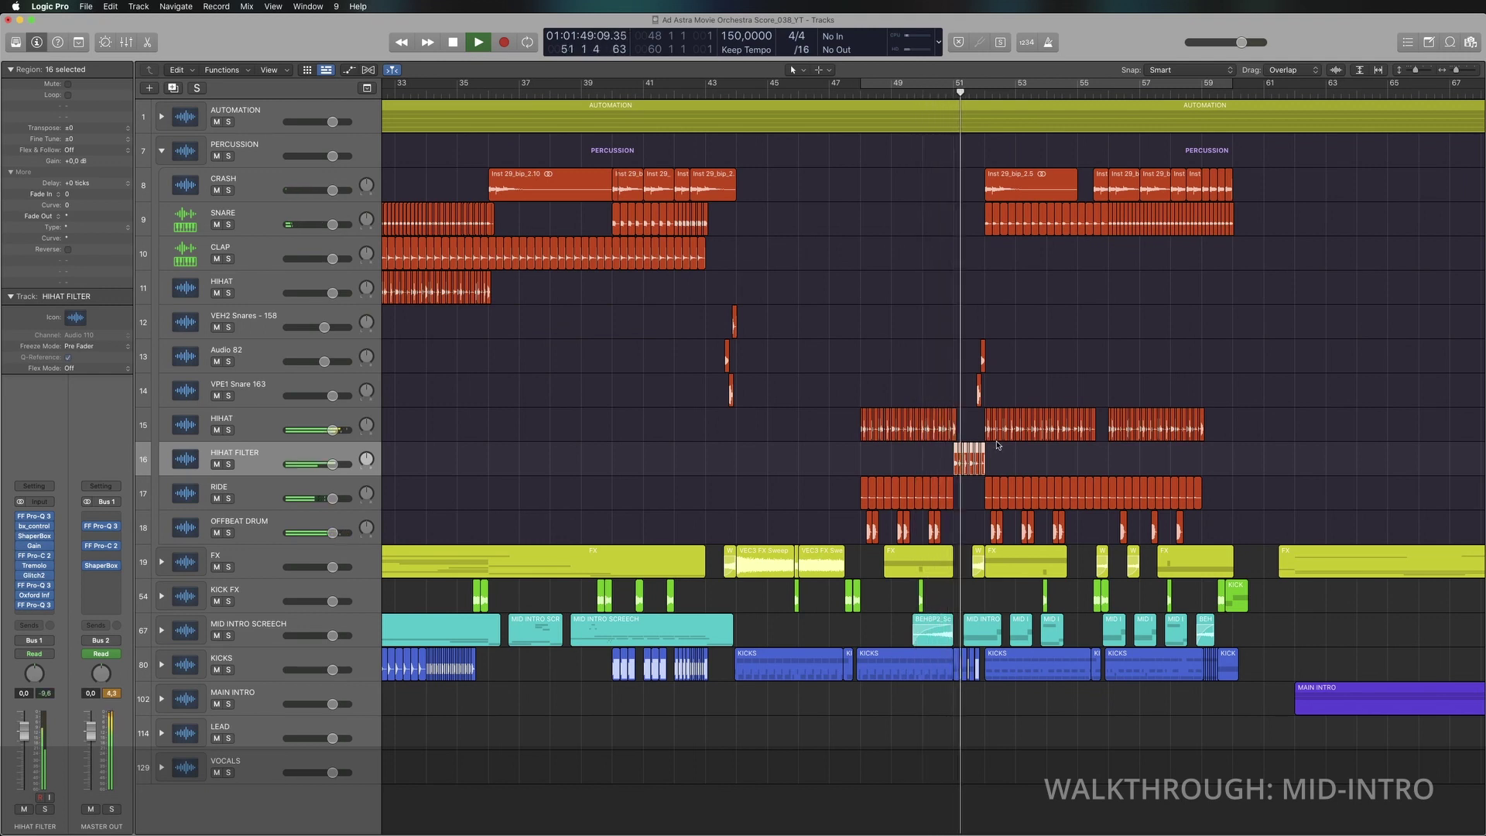
scroll(998, 461, "down", 5)
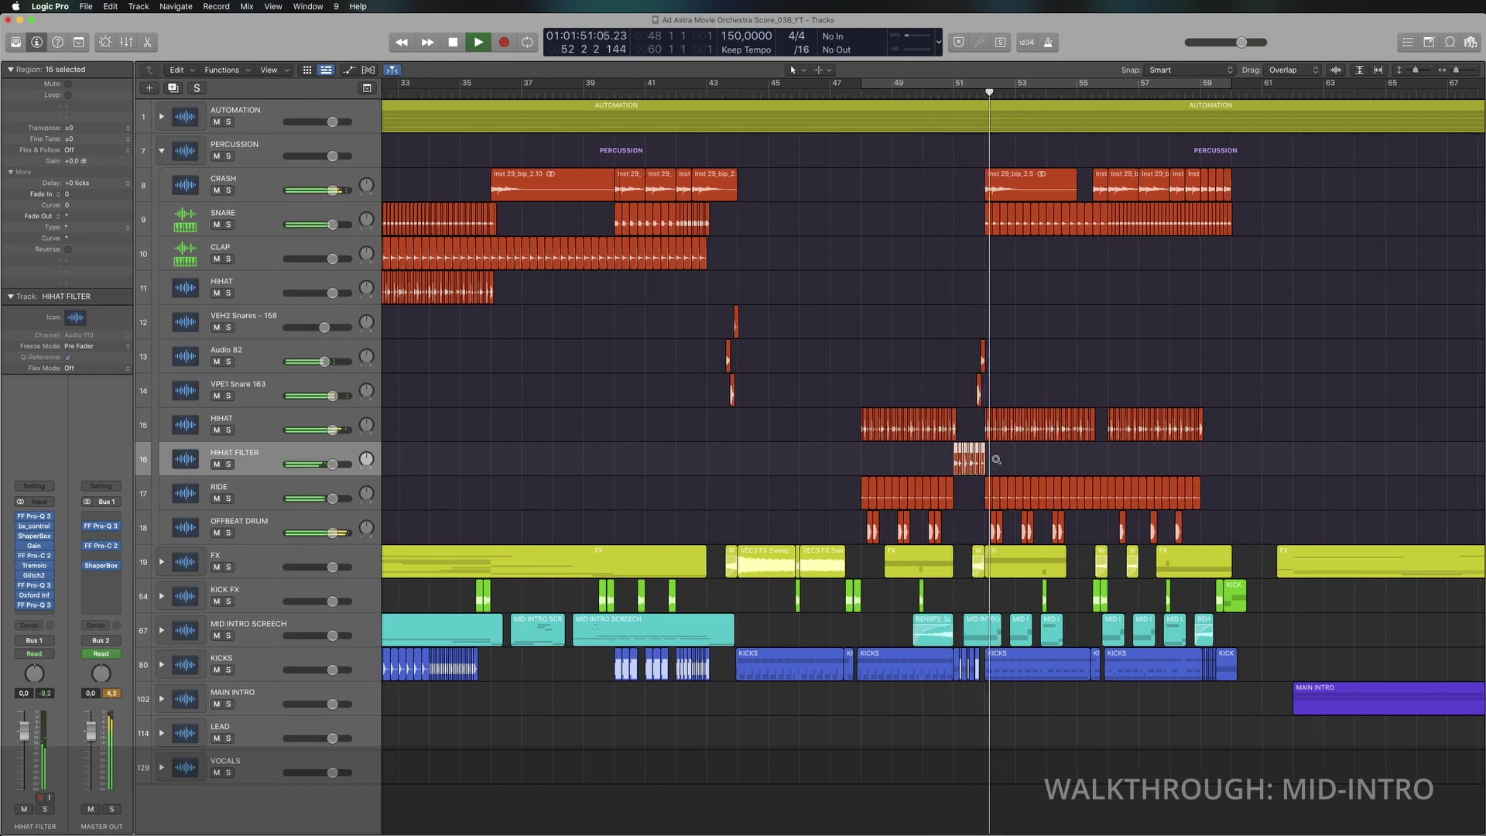
scroll(1001, 459, "down", 3)
key("space")
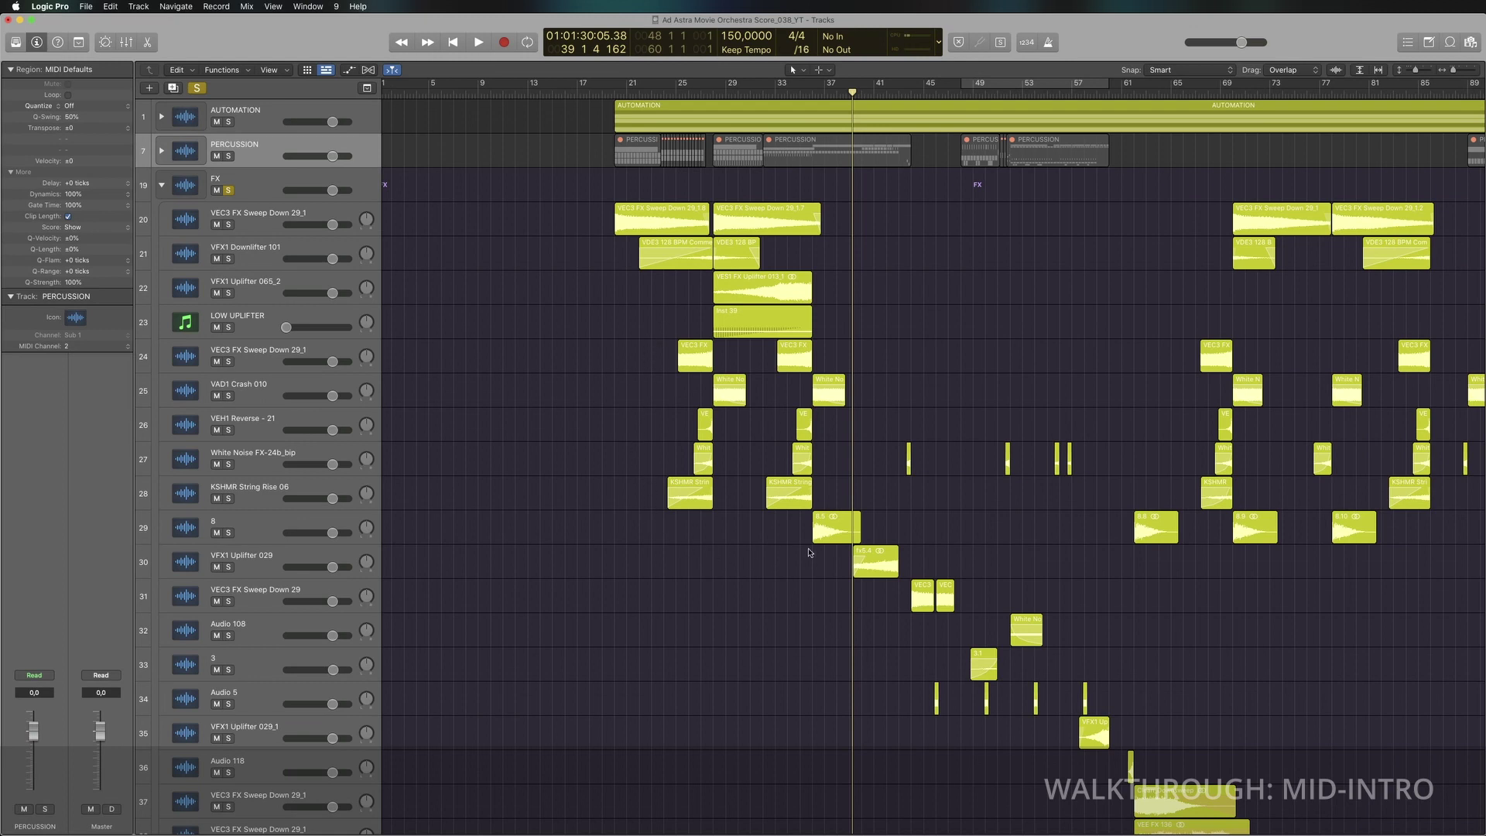
Step: Play the soloed FX group around bar 25, then clear its solo to hear KSHMR String Rise 06 alone
key("space")
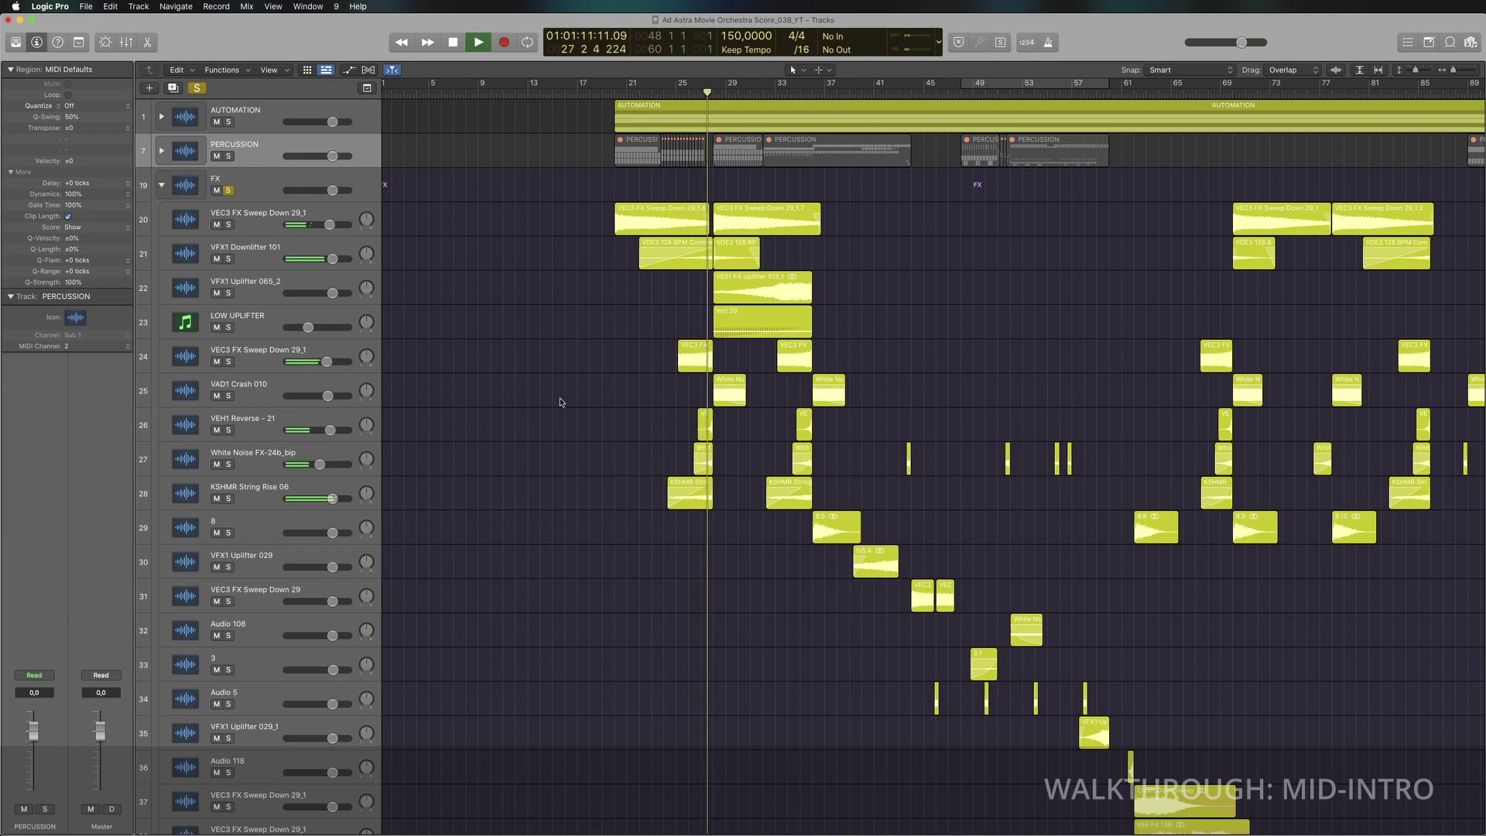
key("space")
key("space")
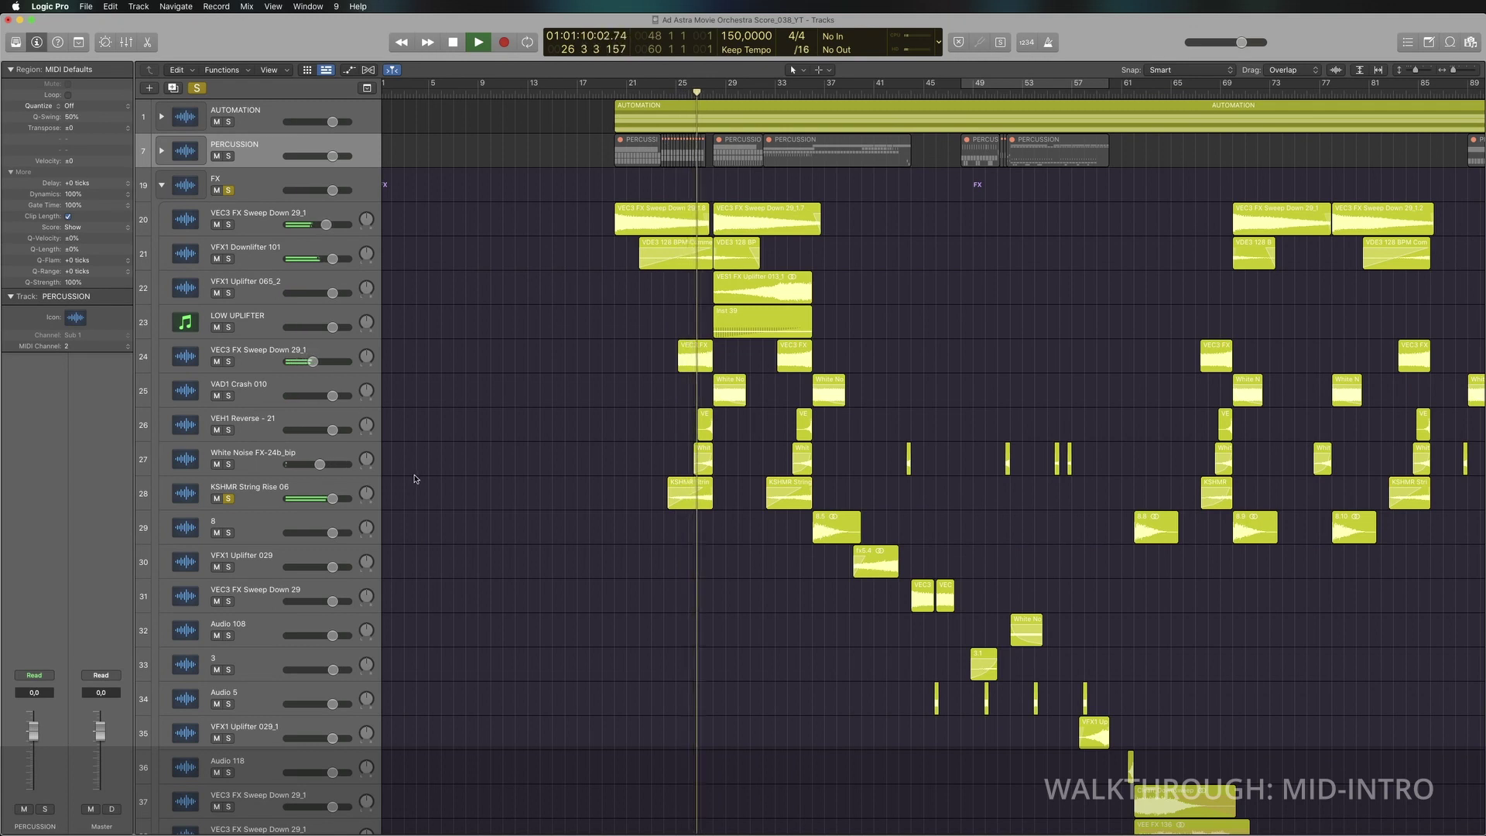
left_click(228, 189)
key("space")
key("space")
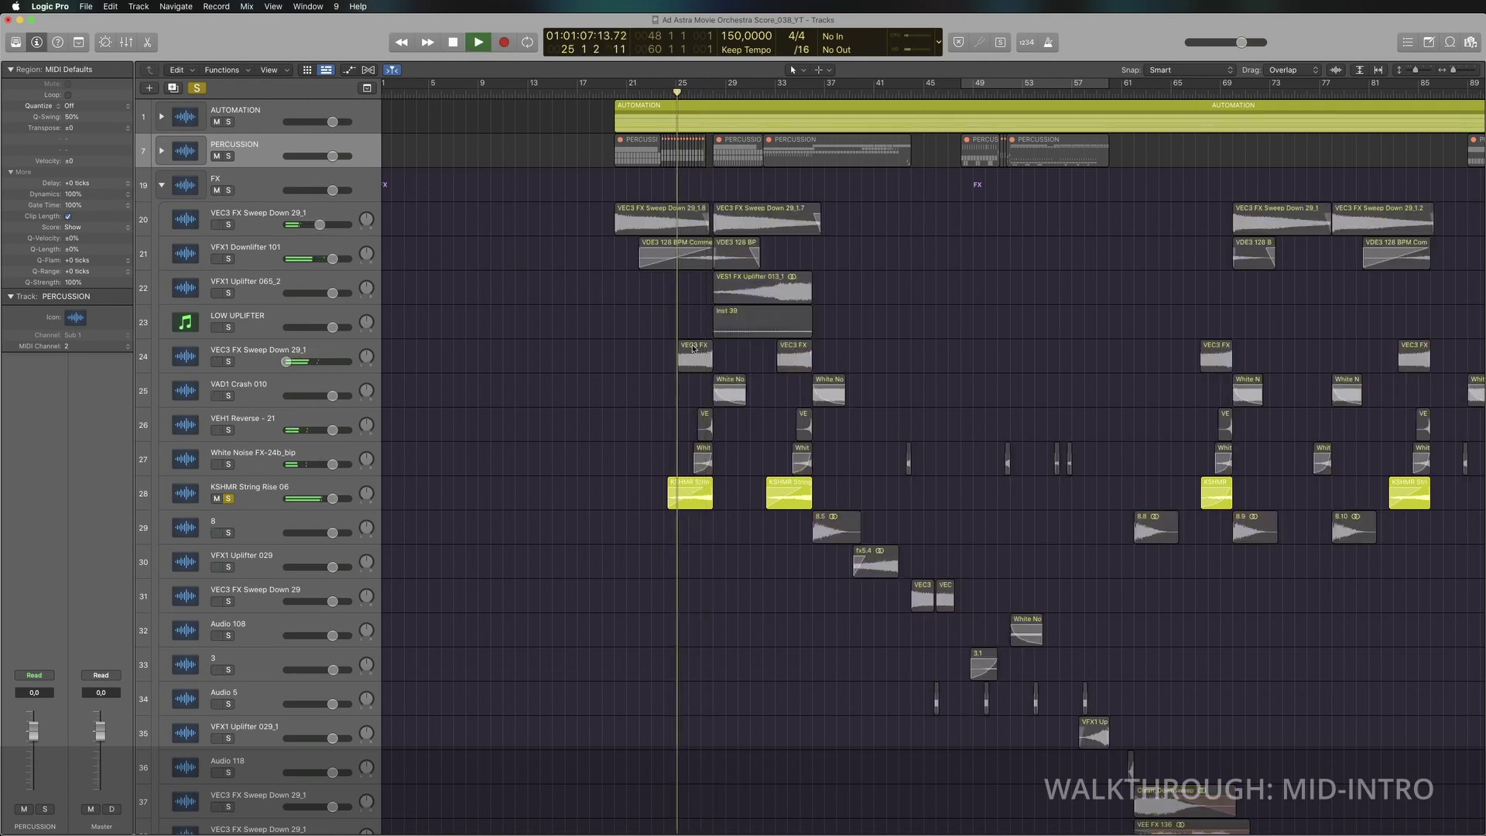
Step: Audition White Noise FX-24b_bip and VEH1 Reverse - 21 one after the other in solo around bar 27
left_click(229, 464)
key("space")
key("space")
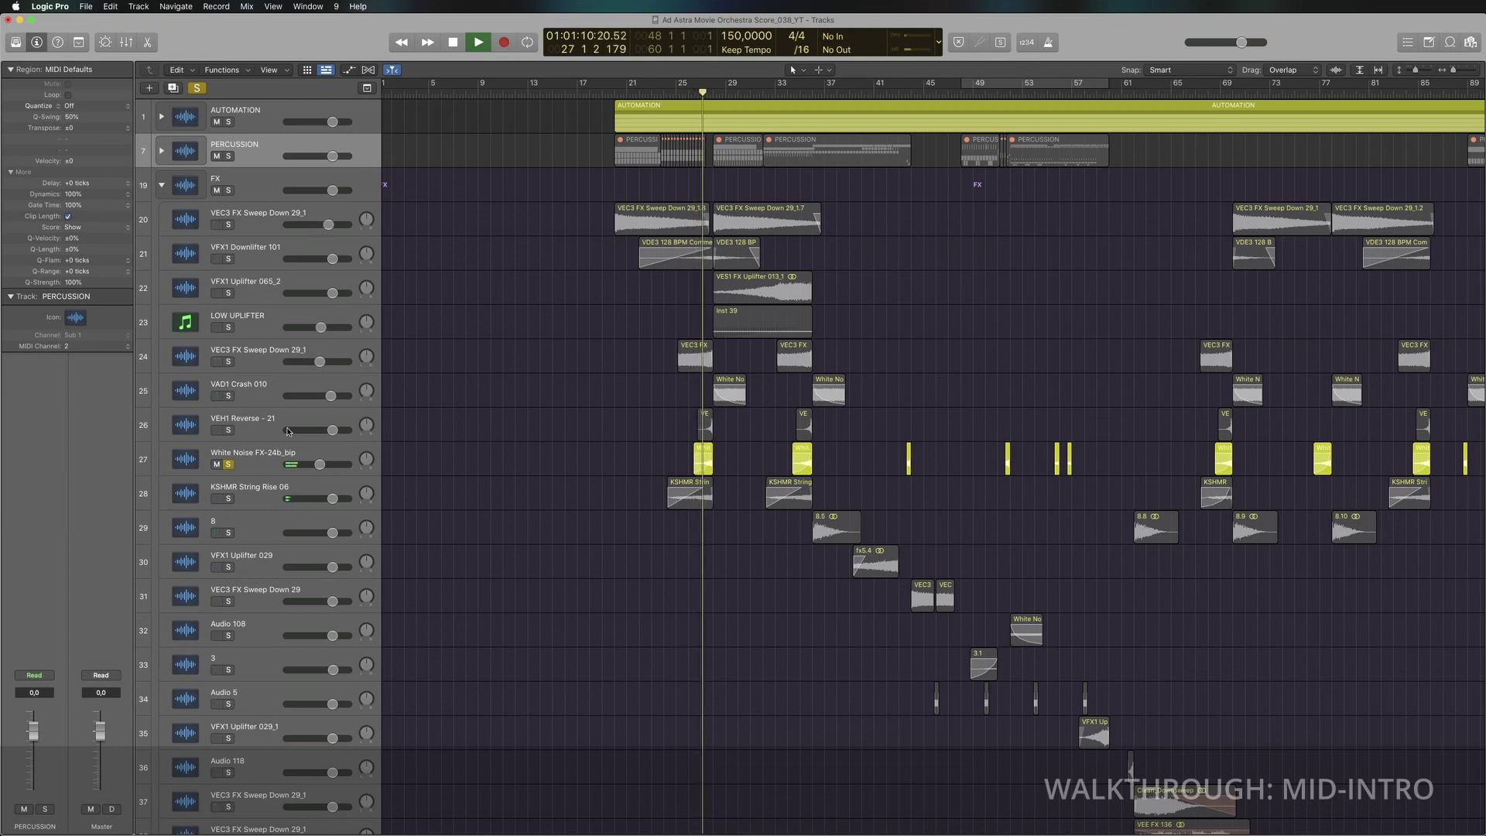
left_click(229, 430)
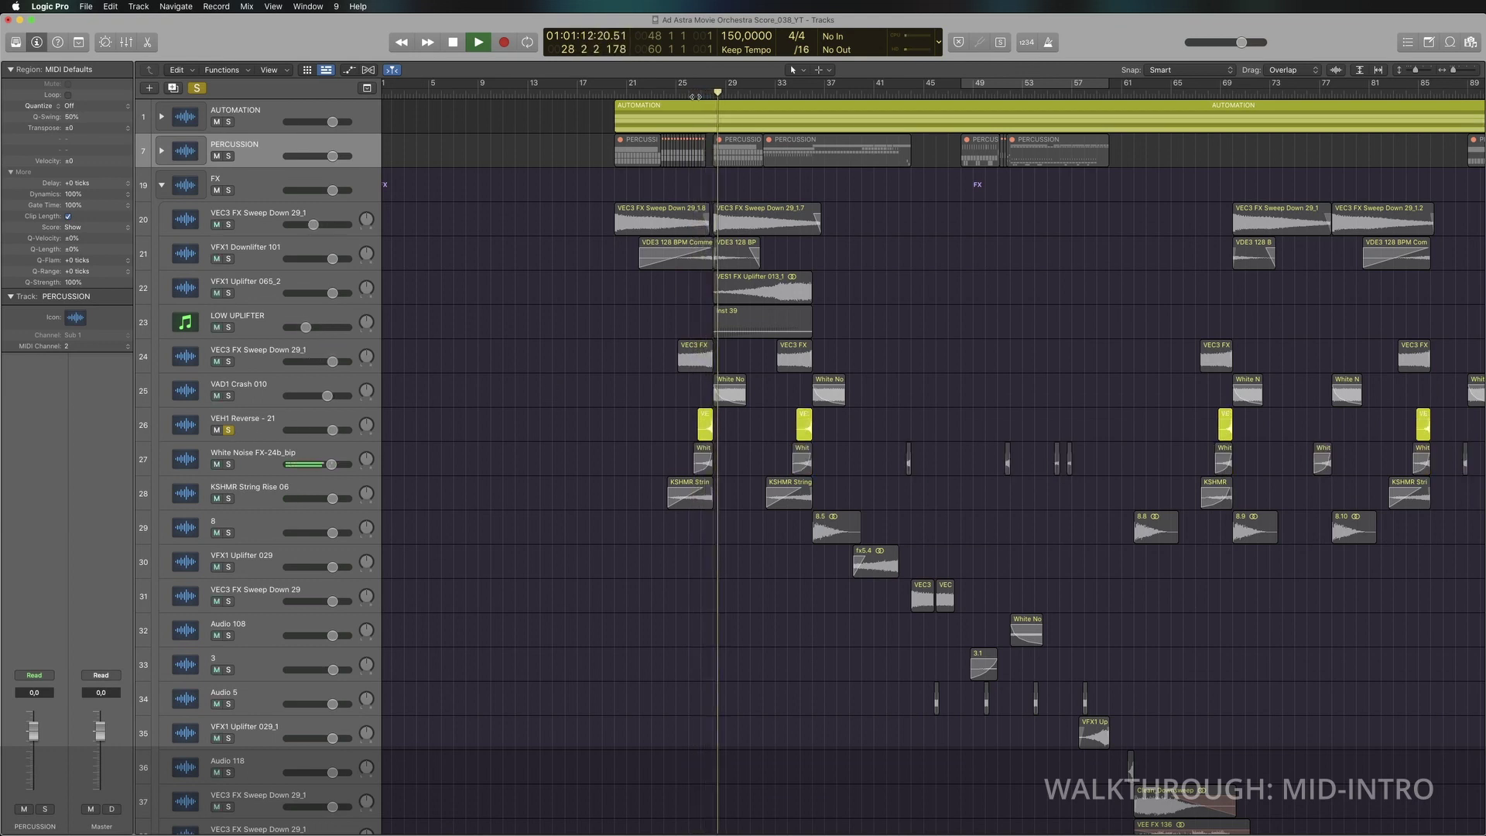
key("space")
key("space")
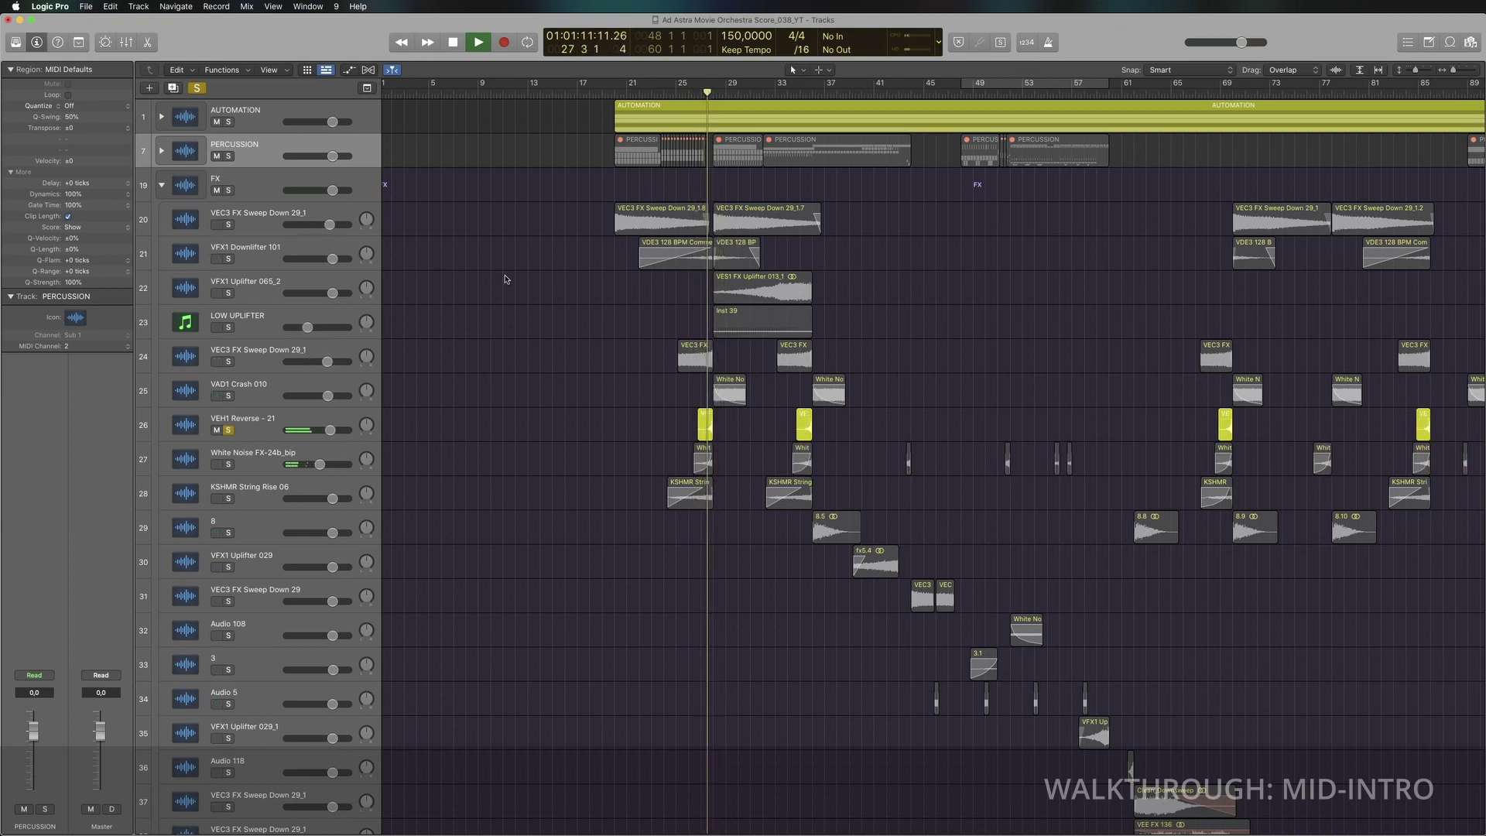
Step: Audition VEC3 FX Sweep Down 29_1 on track 24 and VFX1 Downlifter 101 in solo, clearing each solo after listening
left_click(229, 362)
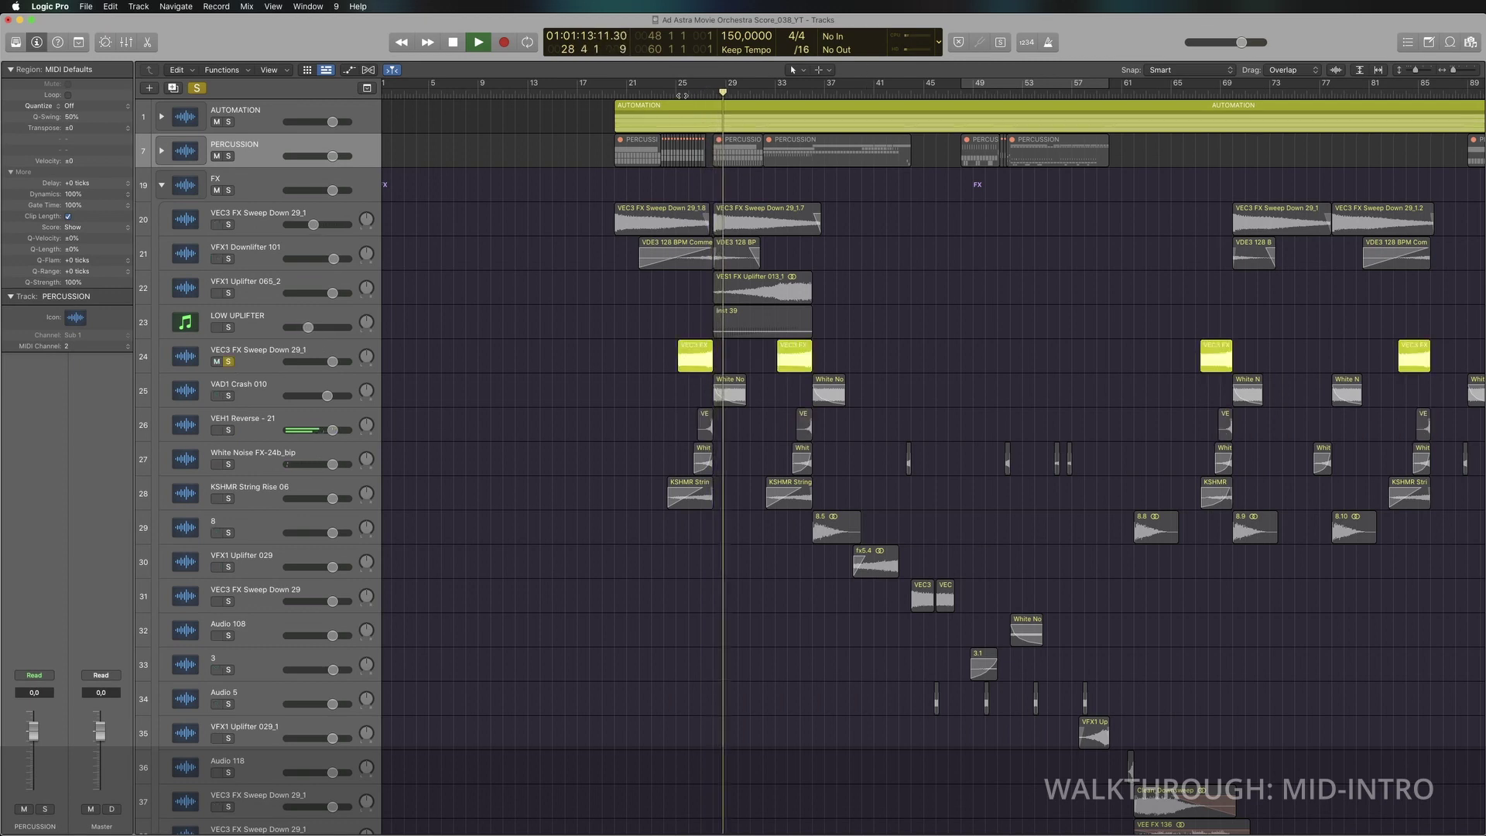
left_click(681, 120)
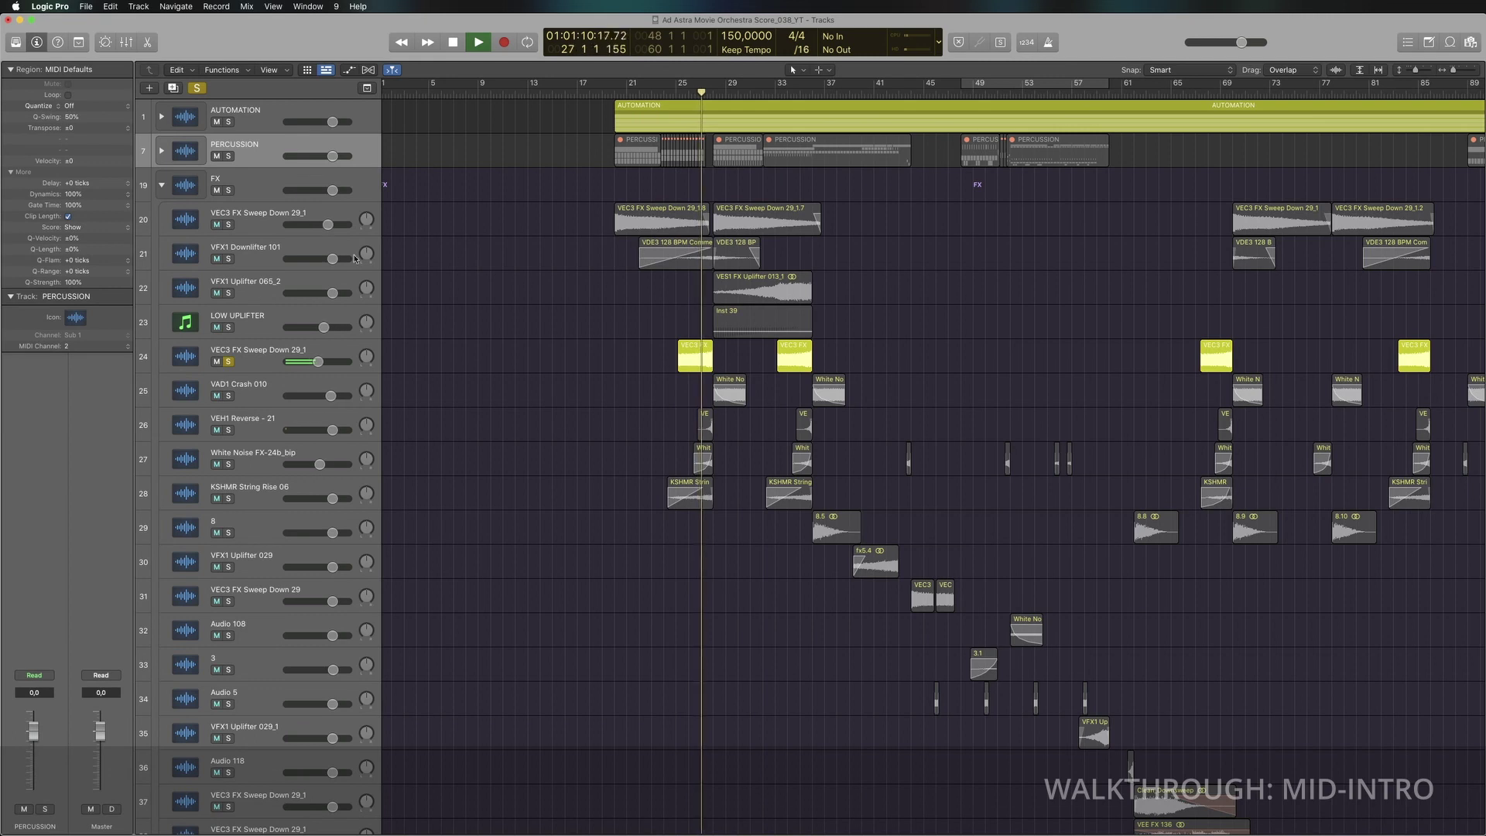
left_click(229, 361)
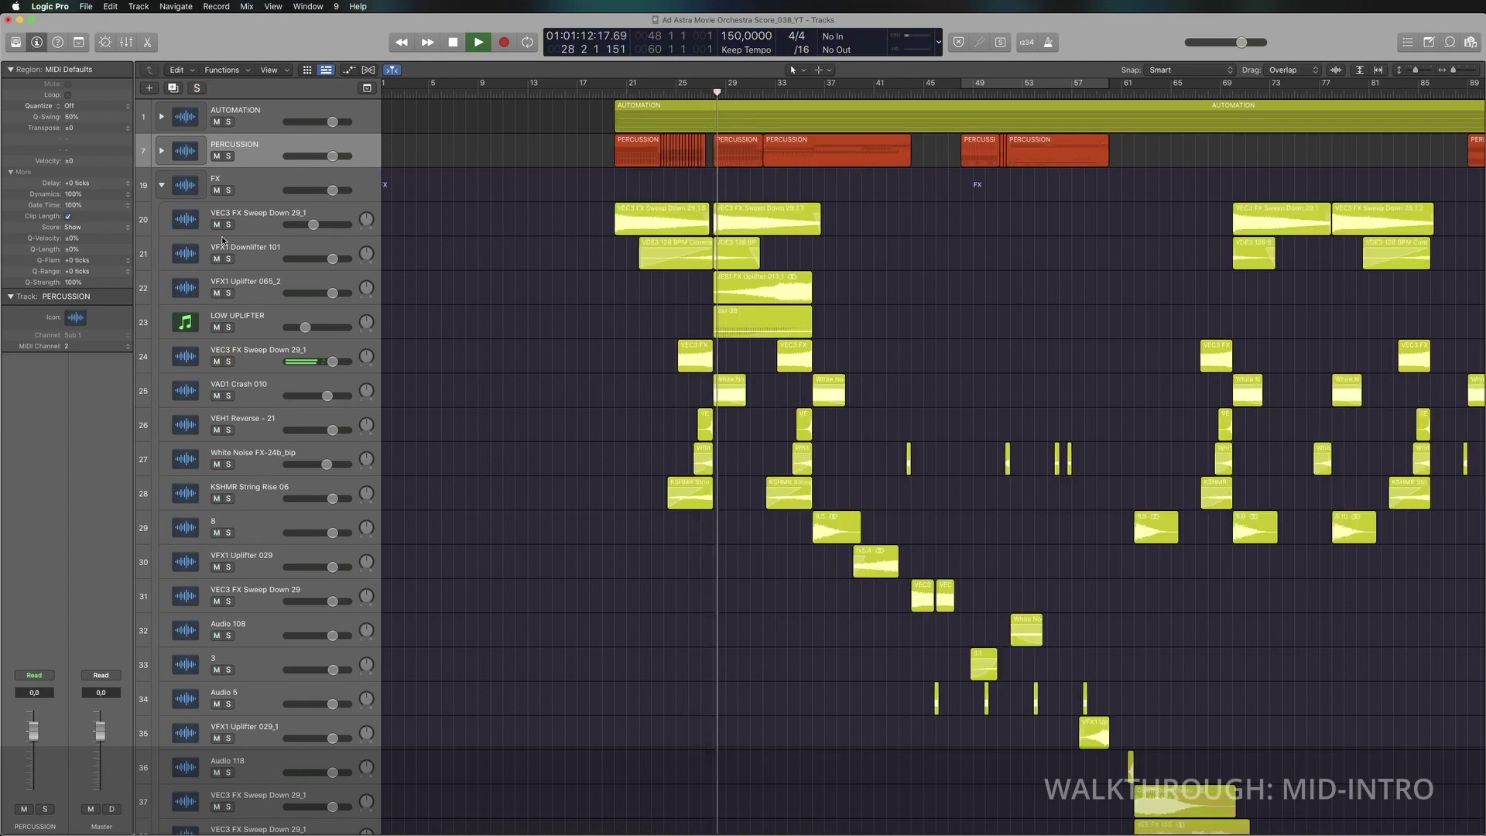
left_click(228, 258)
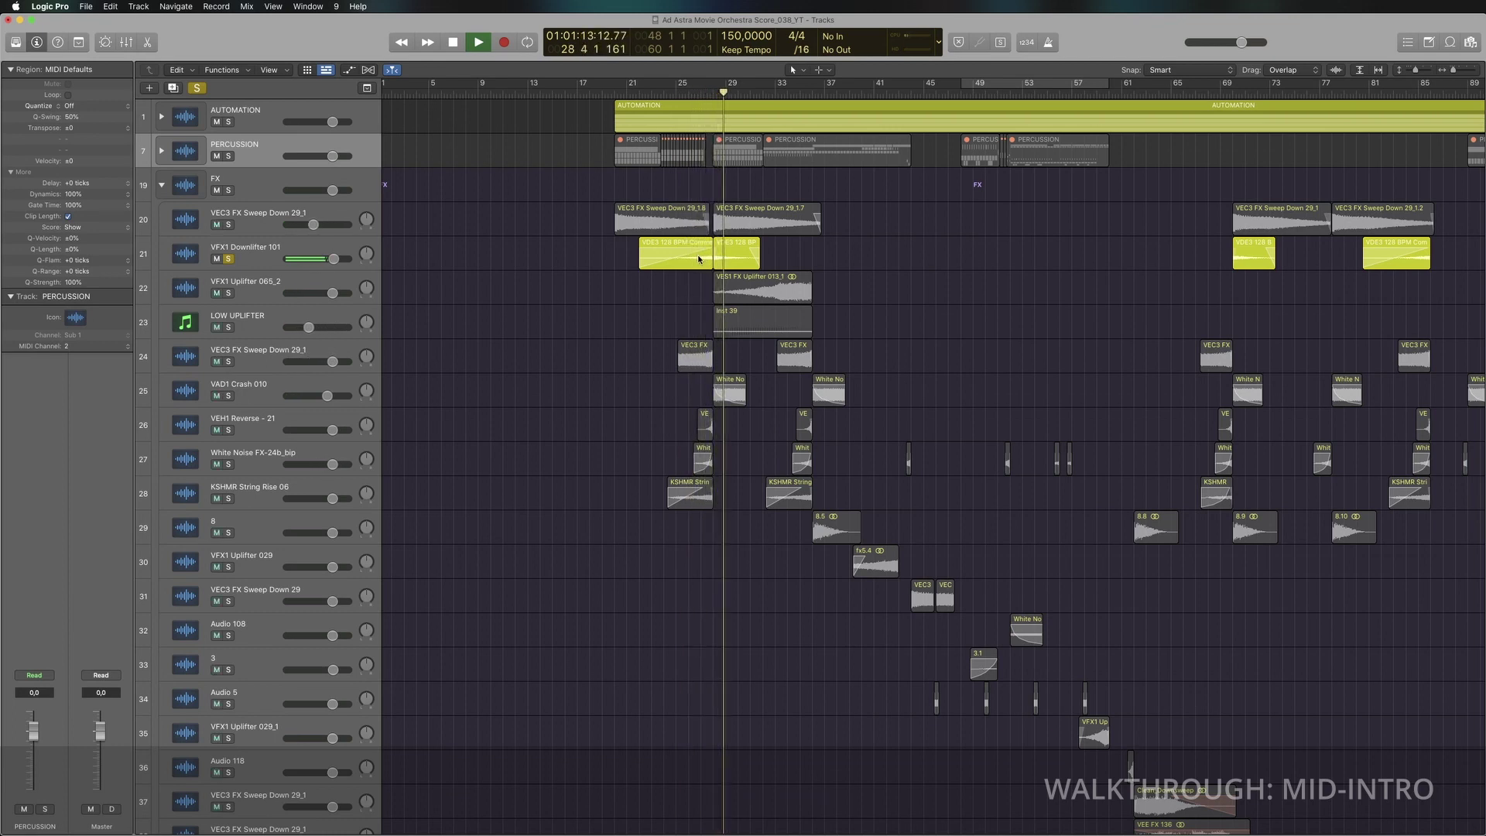
left_click(229, 259)
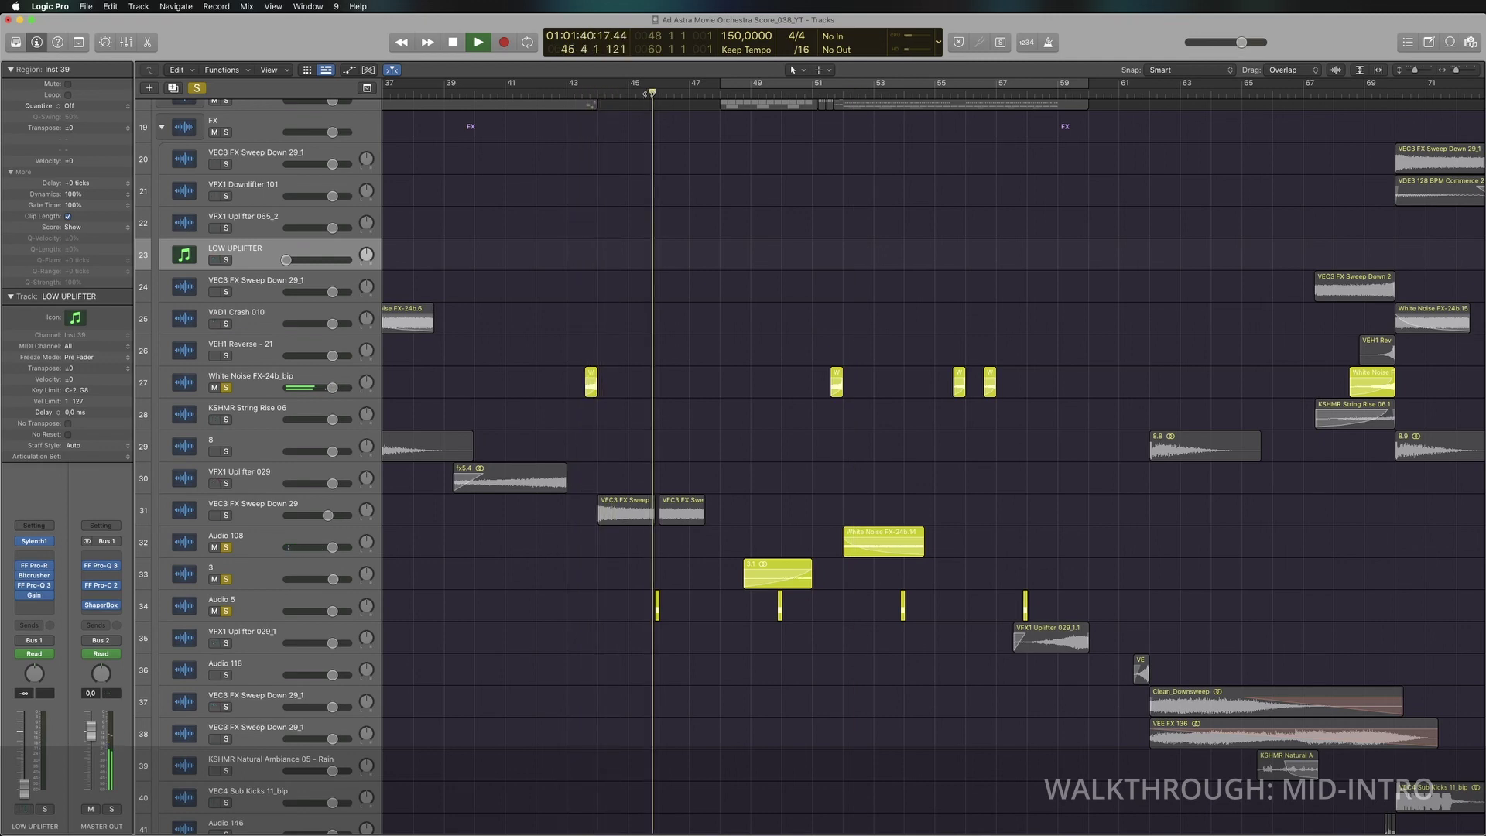
Step: Stop playback and clear the solos on FX tracks 27, 32, 33 and 34
key("space")
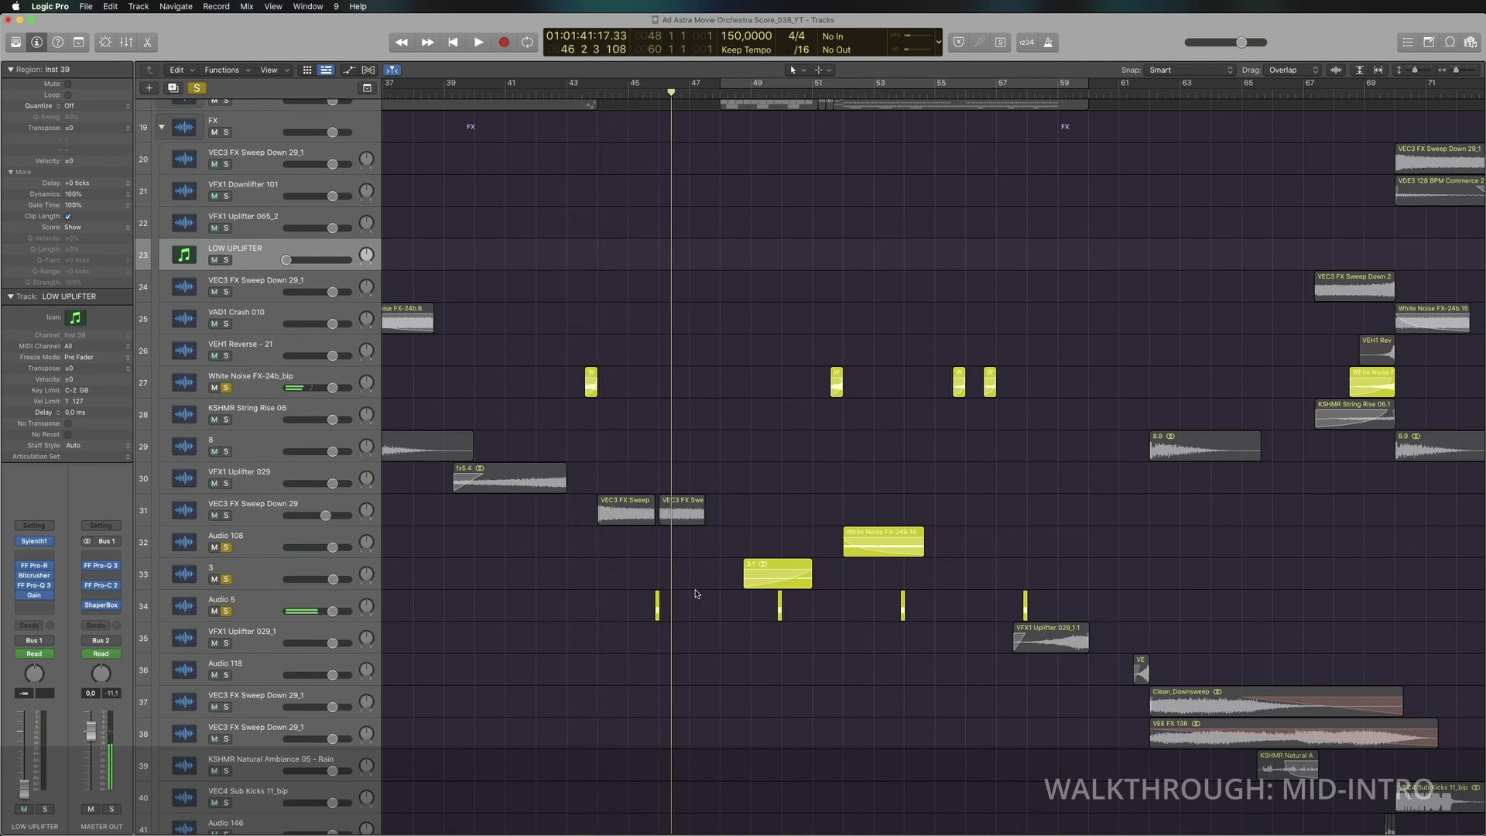
left_click(227, 612)
left_click(227, 388)
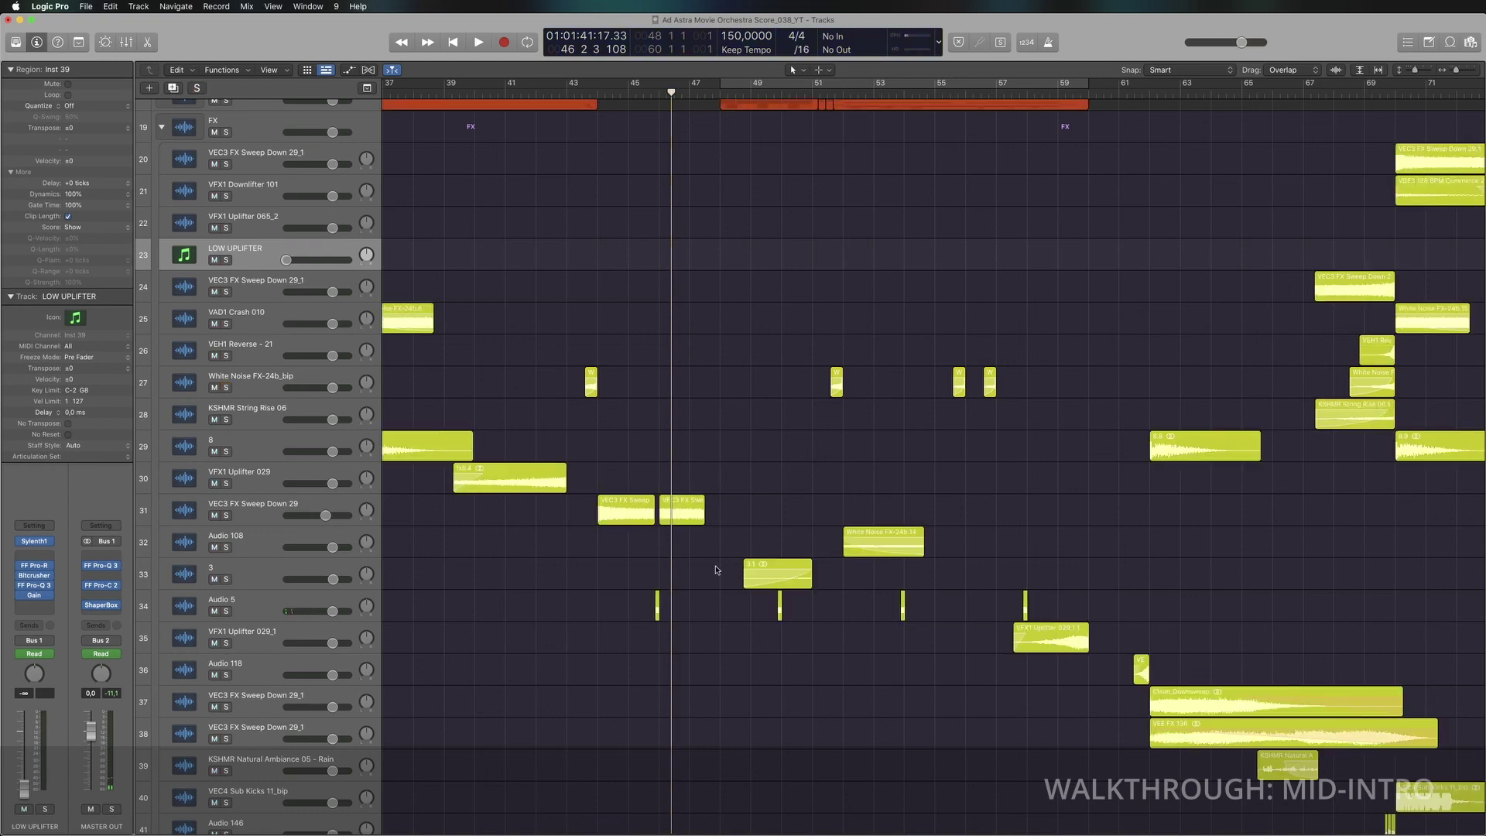
Step: Point out the FX regions by selecting those on Audio 5, VEC3 FX Sweep Down 29 and Audio 108 between bars 44 and 55
left_click_drag(584, 573, 670, 595)
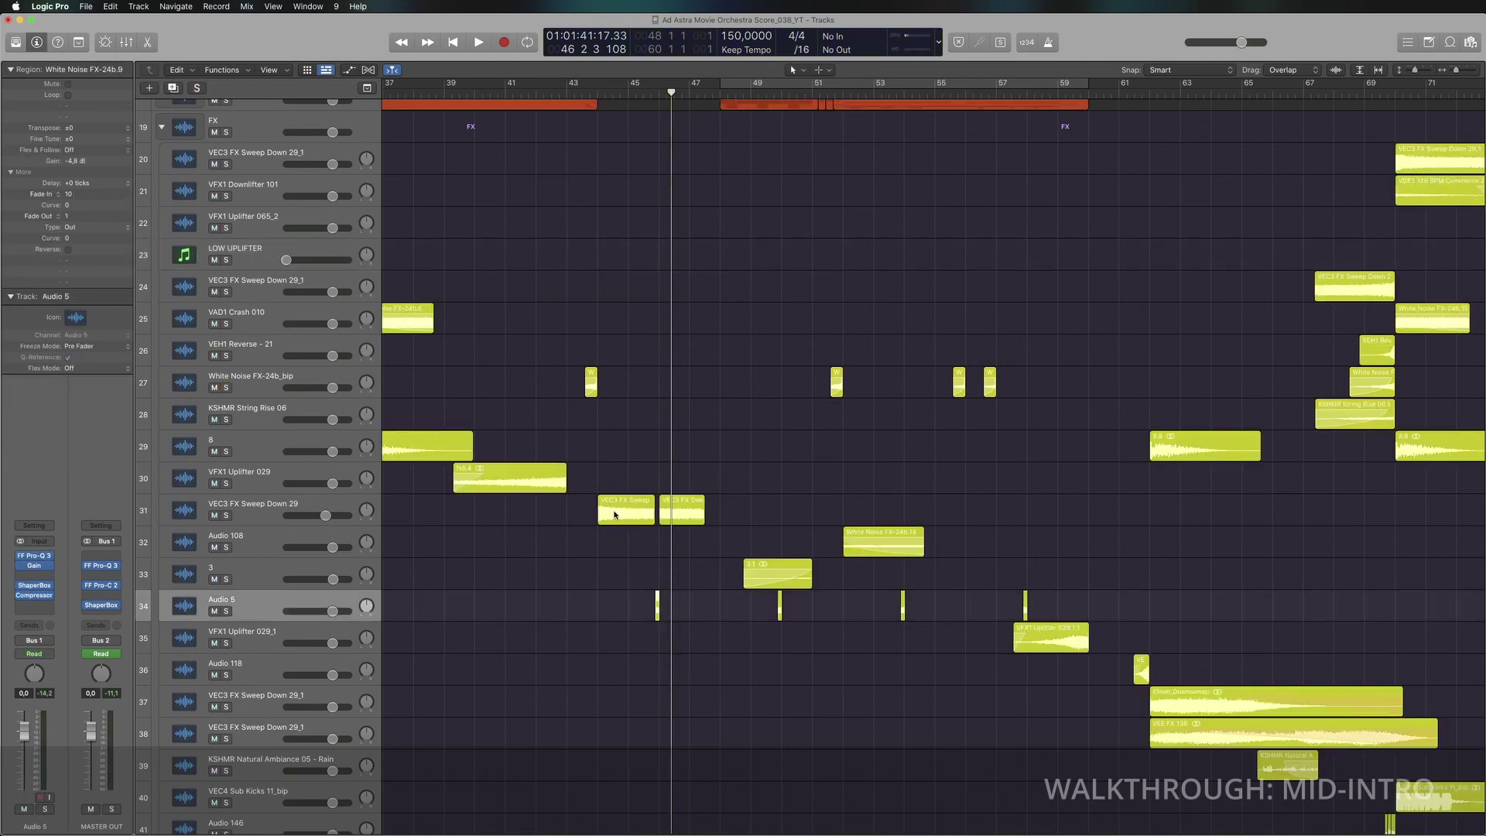
scroll(635, 452, "left", 6)
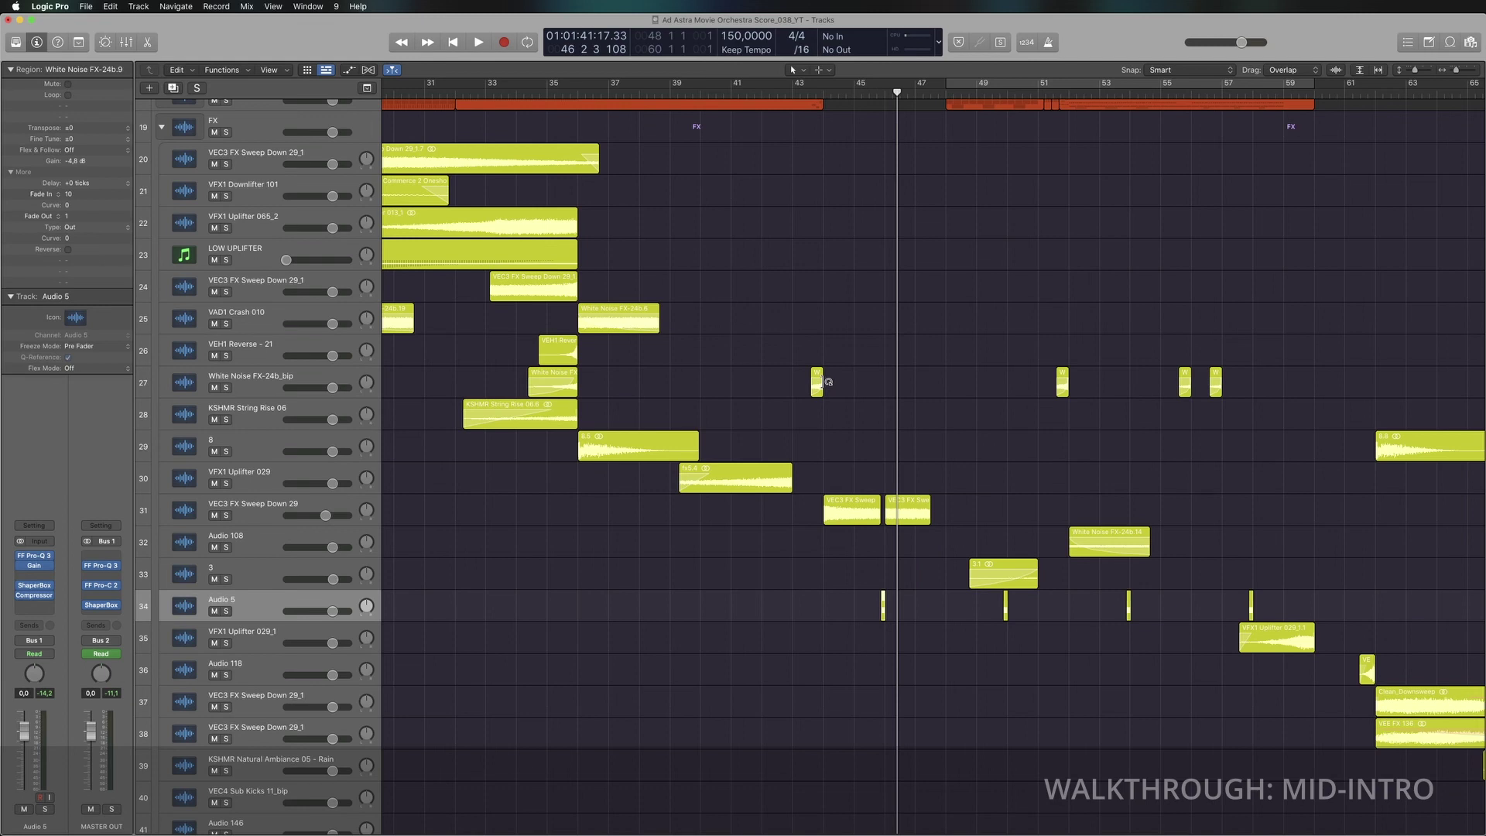
left_click(823, 382, "shift")
left_click_drag(973, 468, 863, 527)
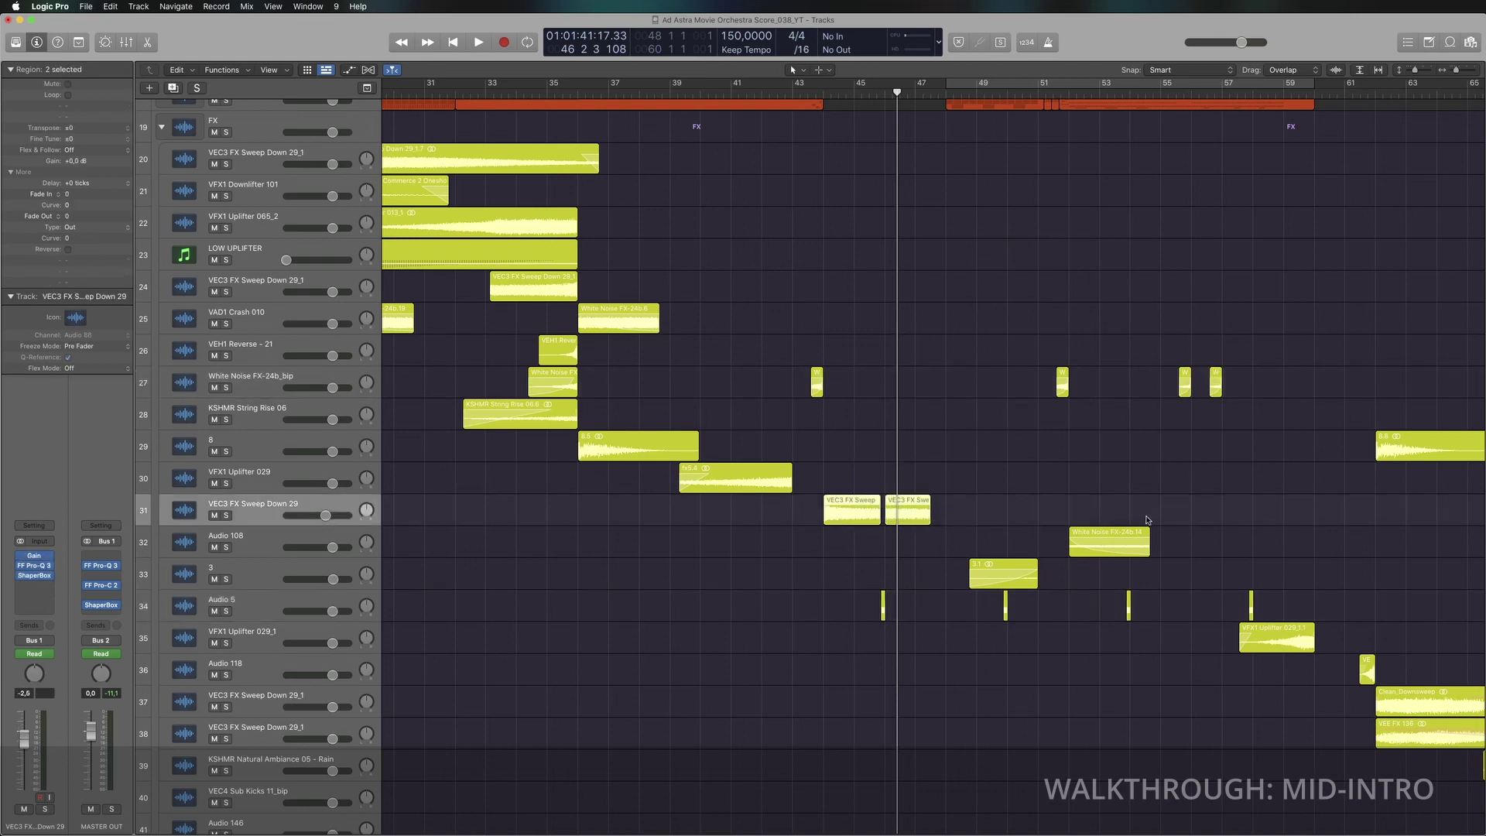
left_click_drag(1172, 489, 1097, 545)
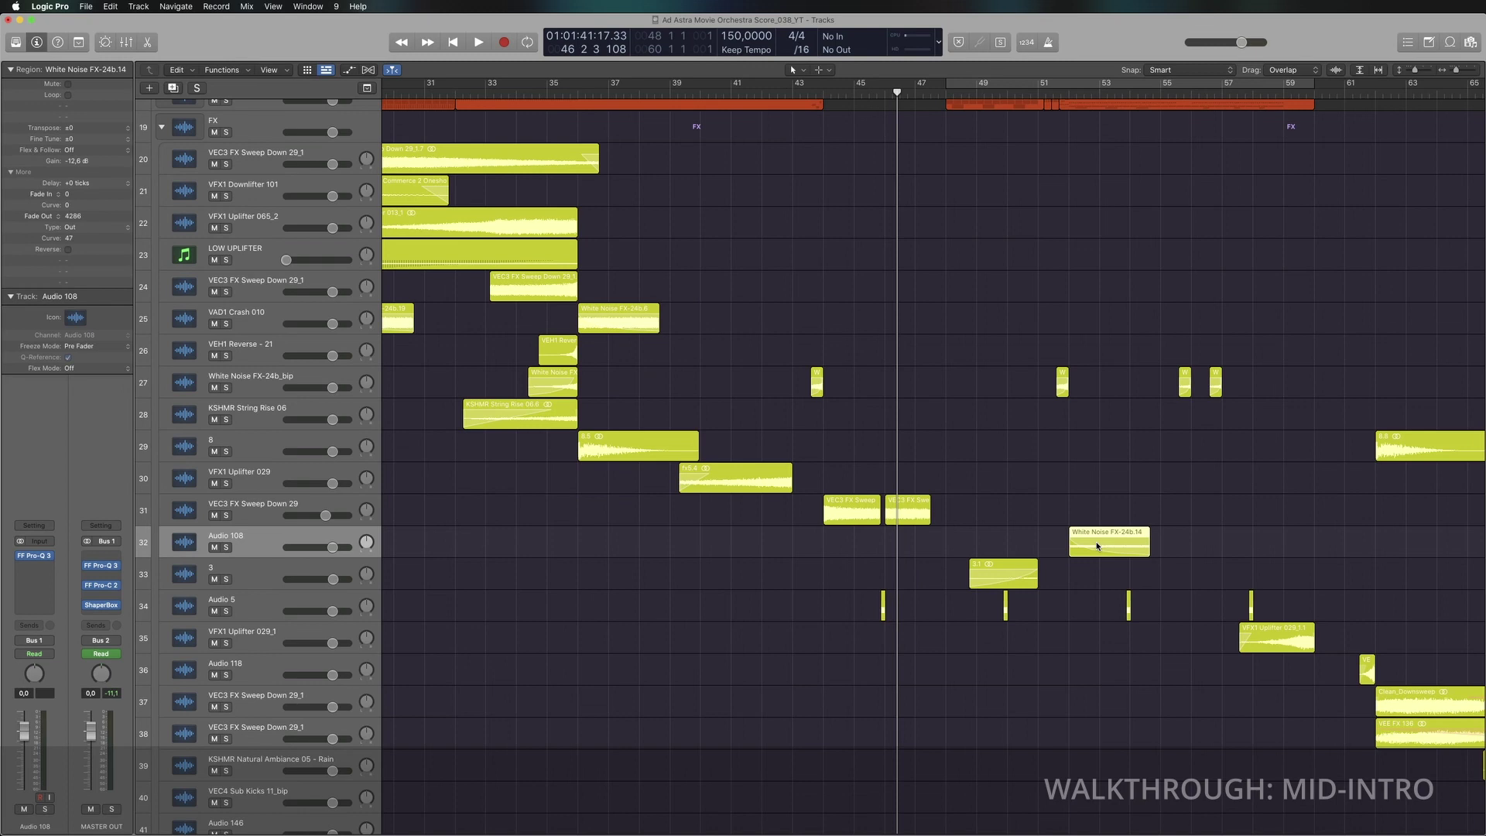
Step: Select the two VEC3 FX Sweep Down 29 regions on track 31, audition them in solo from around bar 43, and clear the solo
left_click_drag(982, 448, 826, 490)
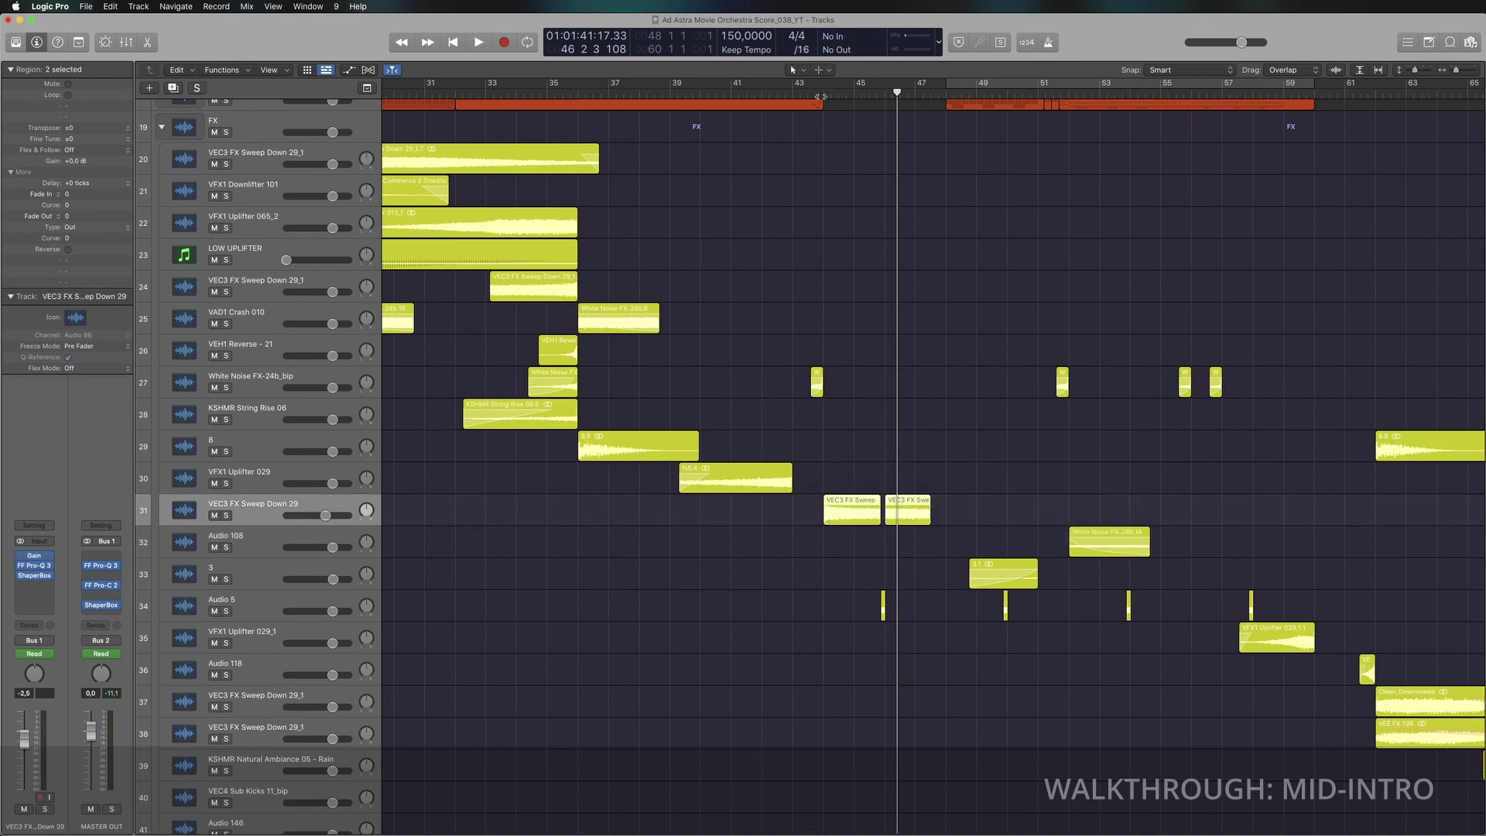
left_click(791, 93)
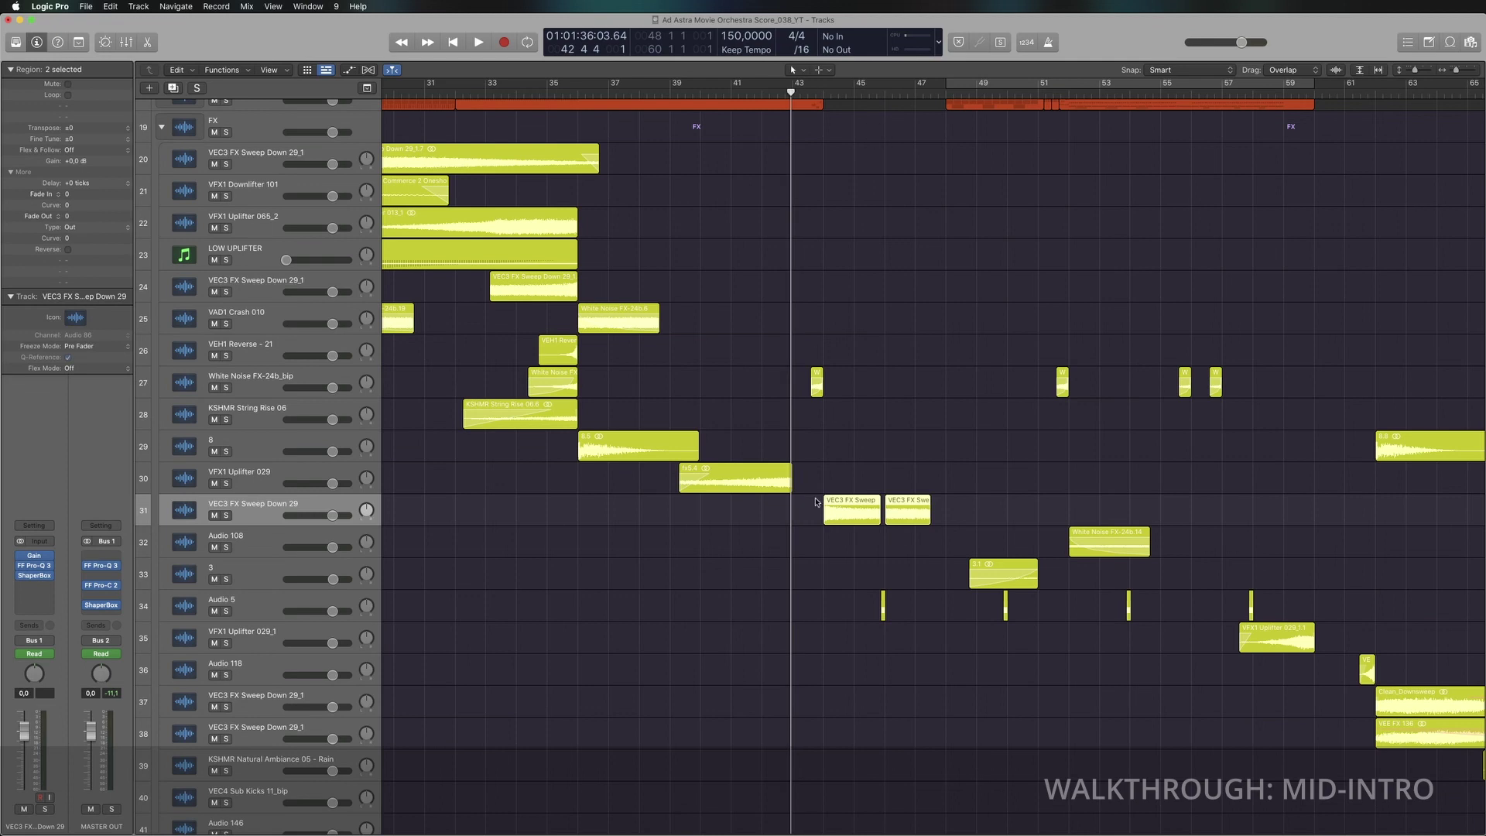
key("space")
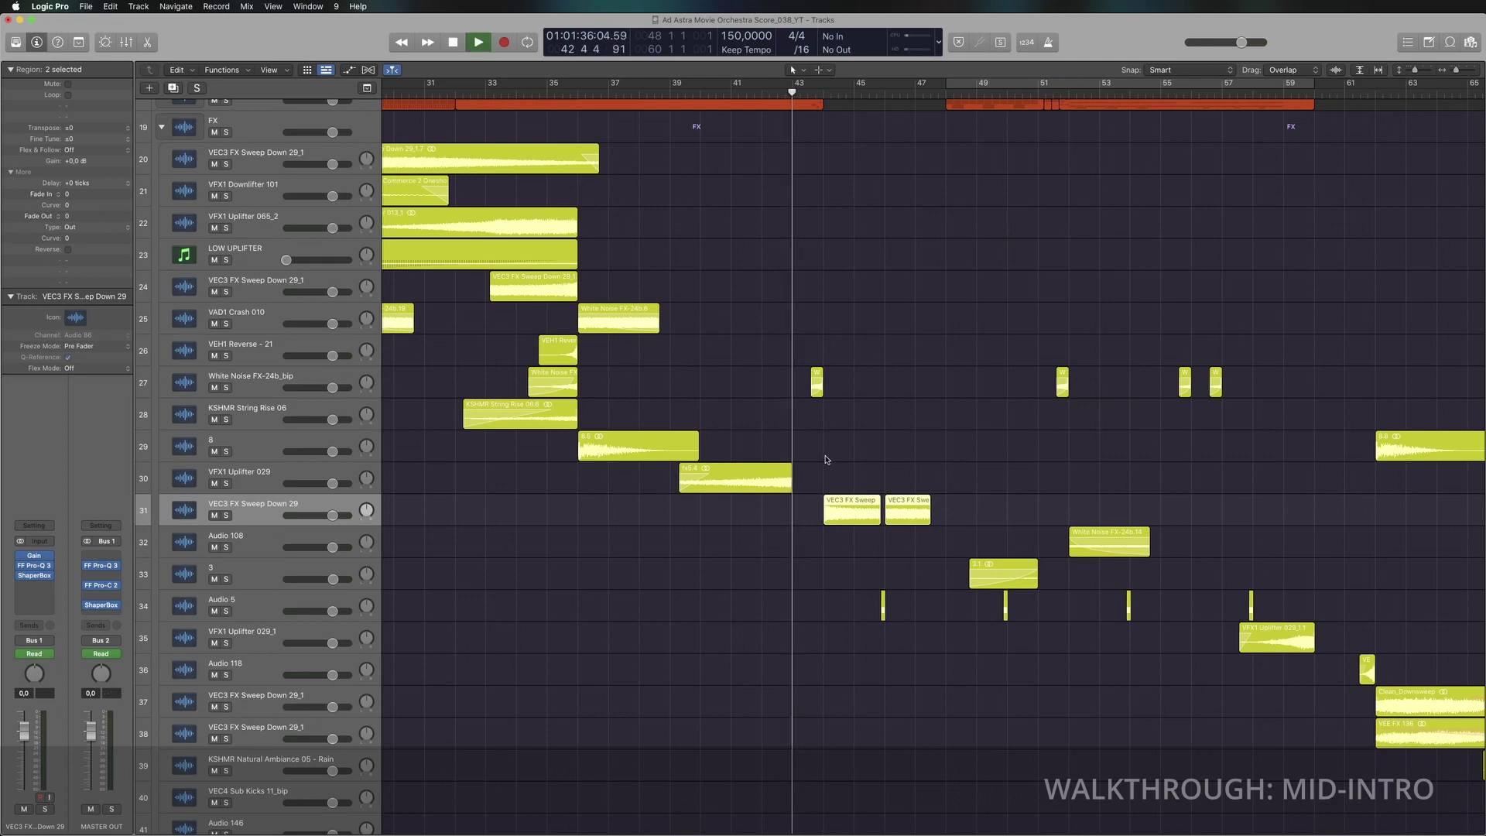
left_click(226, 515)
left_click(816, 91)
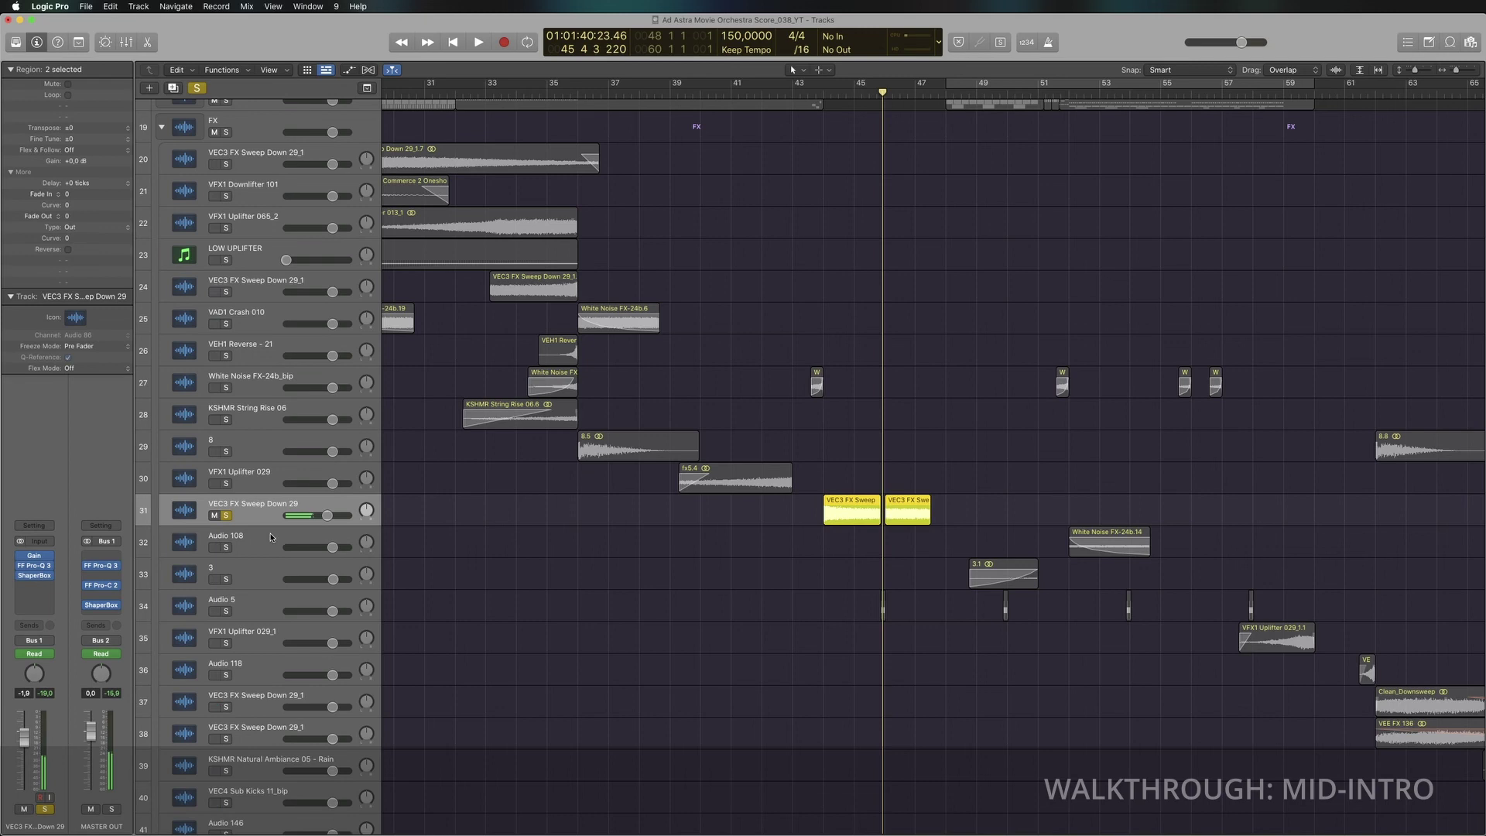
left_click(226, 515)
key("super+a")
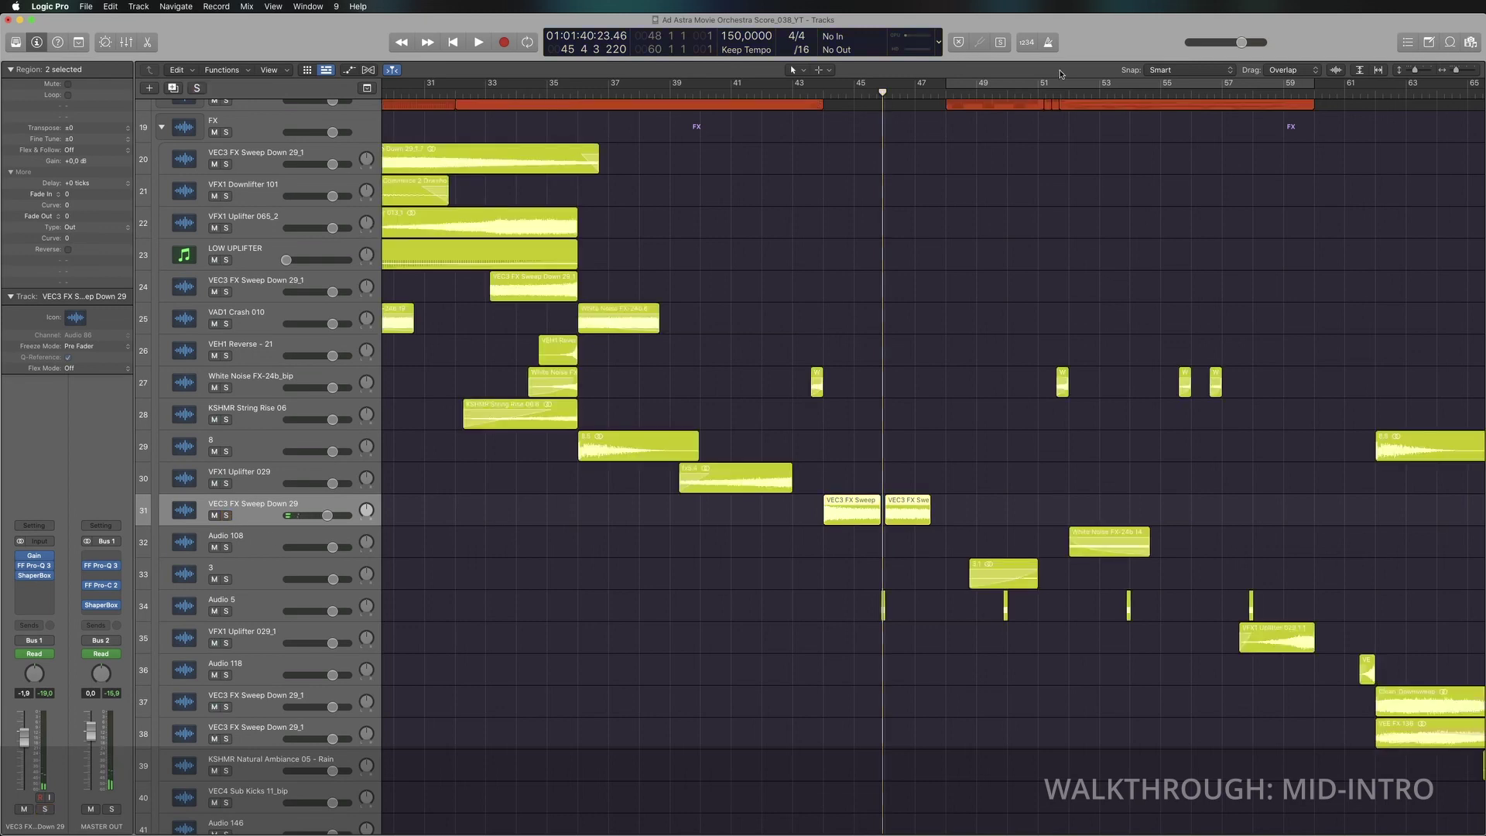
Step: Play the mix from around bar 50, solo Audio 108 to hear its white noise region from bar 51, and stop playback
left_click(1027, 96)
key("space")
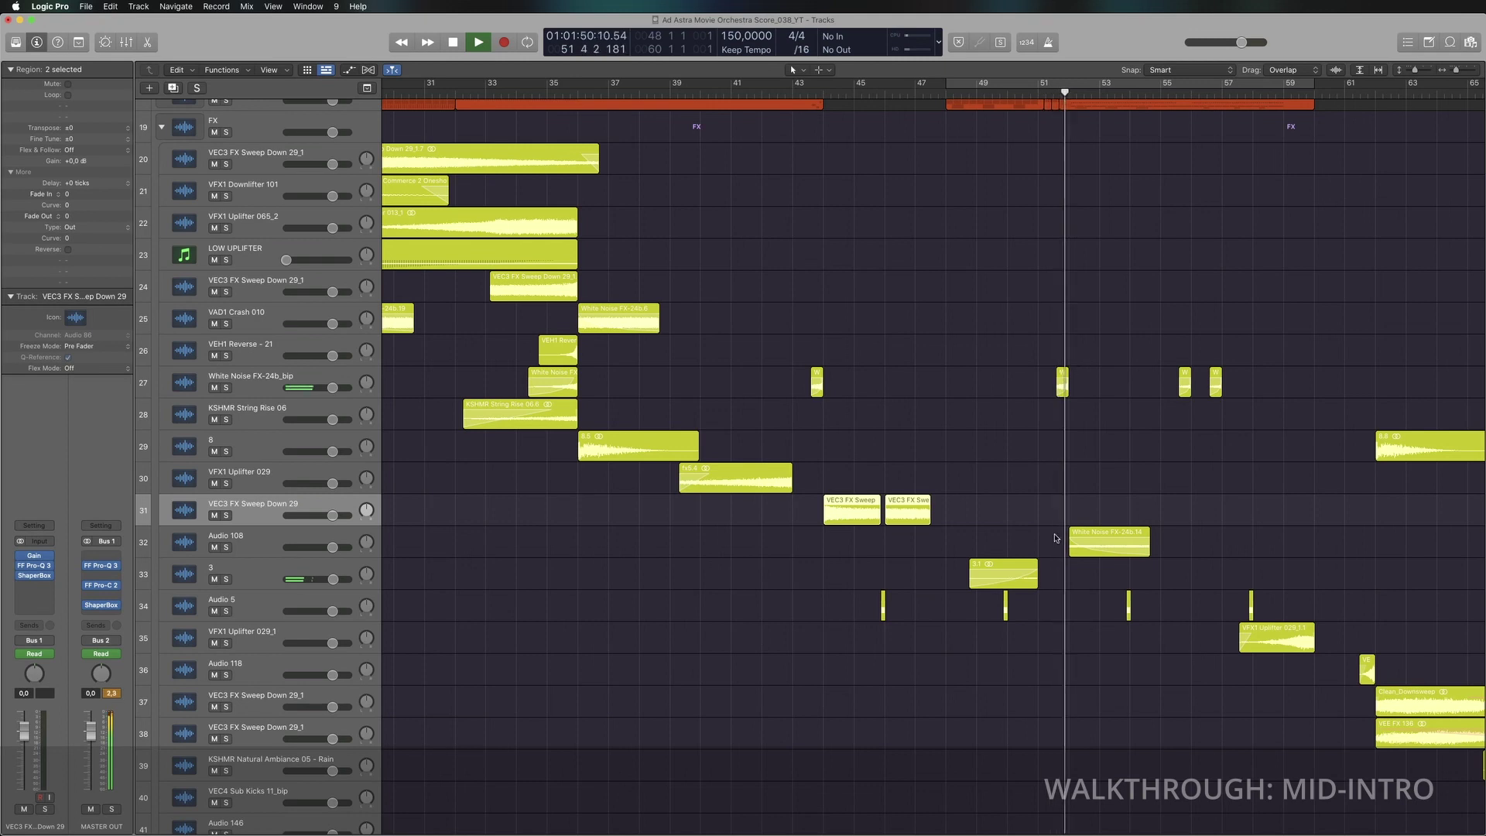
left_click(225, 547)
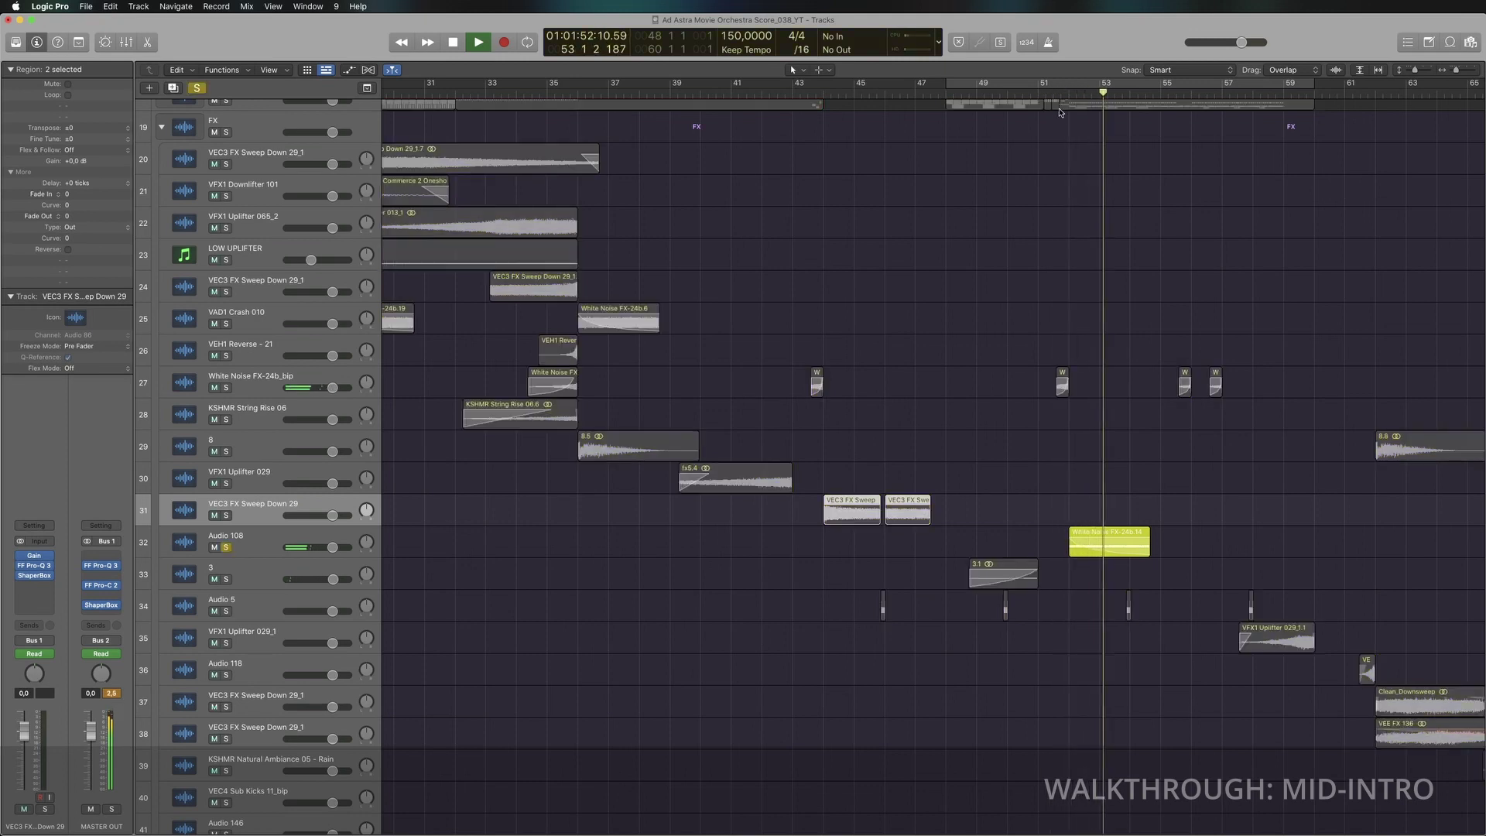
left_click(1059, 93)
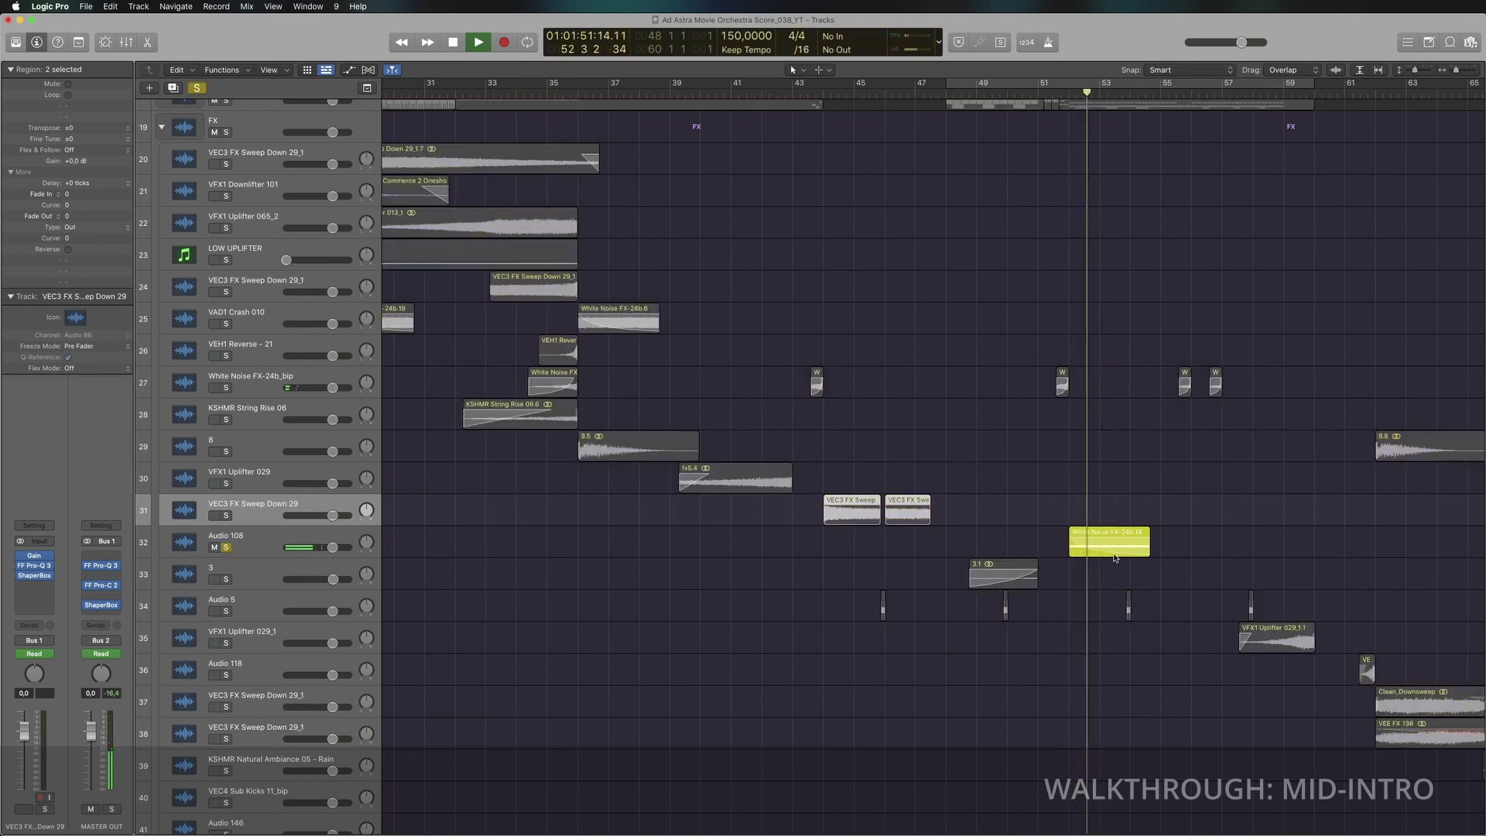
key("space")
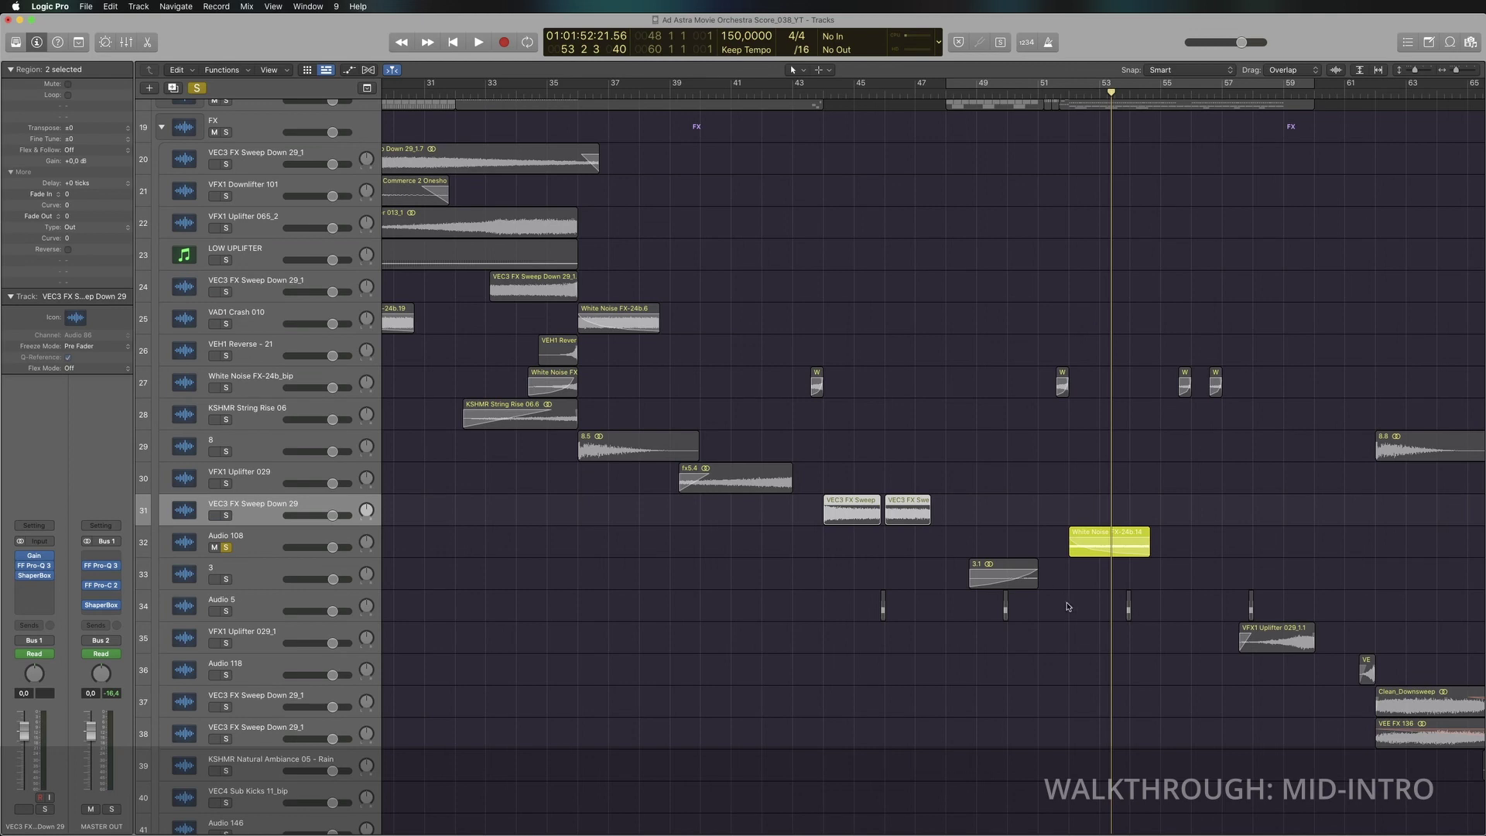
left_click(1084, 544)
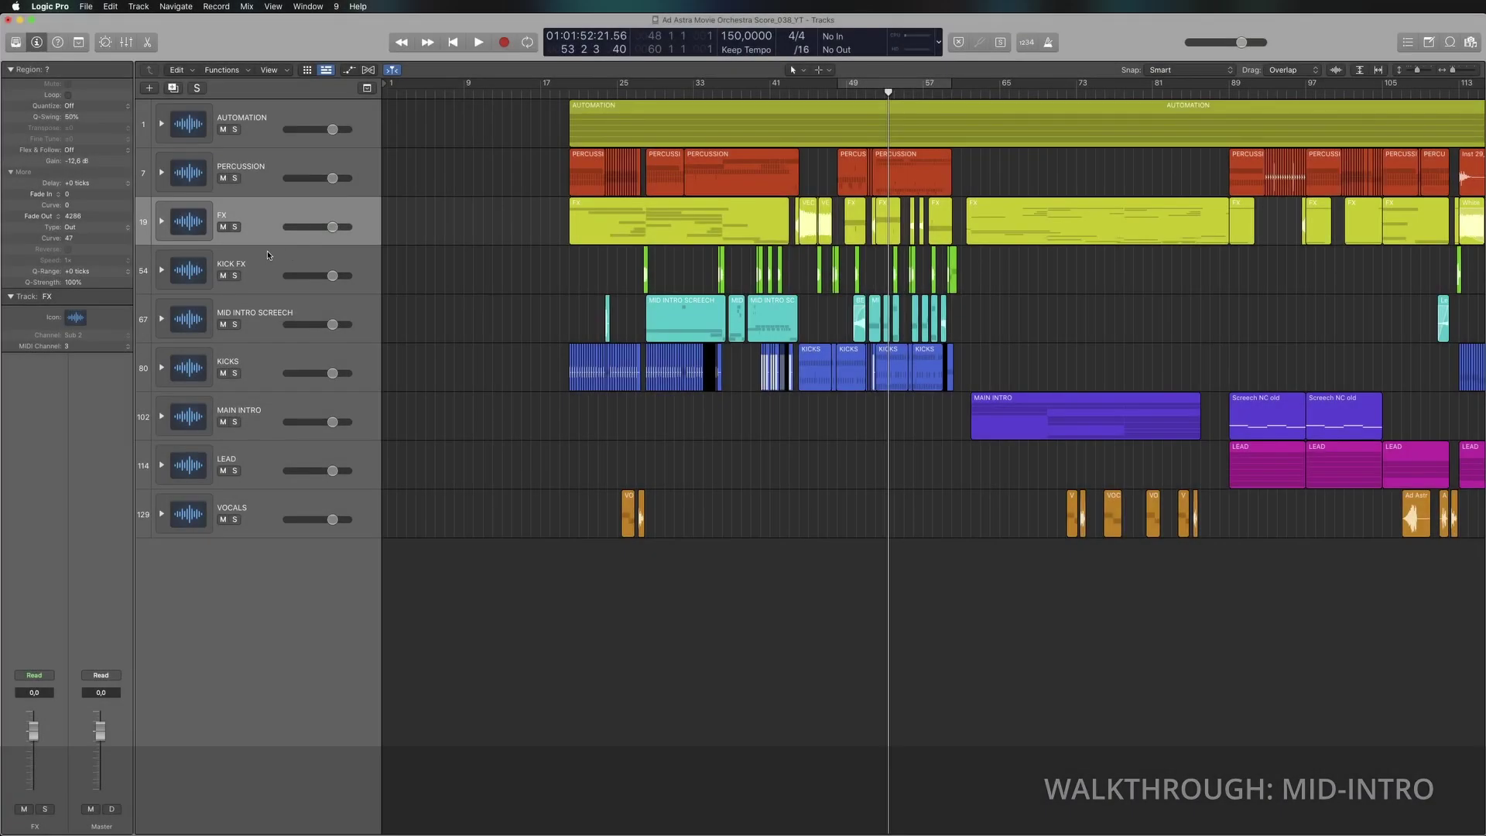
Step: Solo the KICK FX group, expand it, and audition its kicks from around bars 35, 39 and 45
left_click(242, 280)
left_click(236, 277)
key("z")
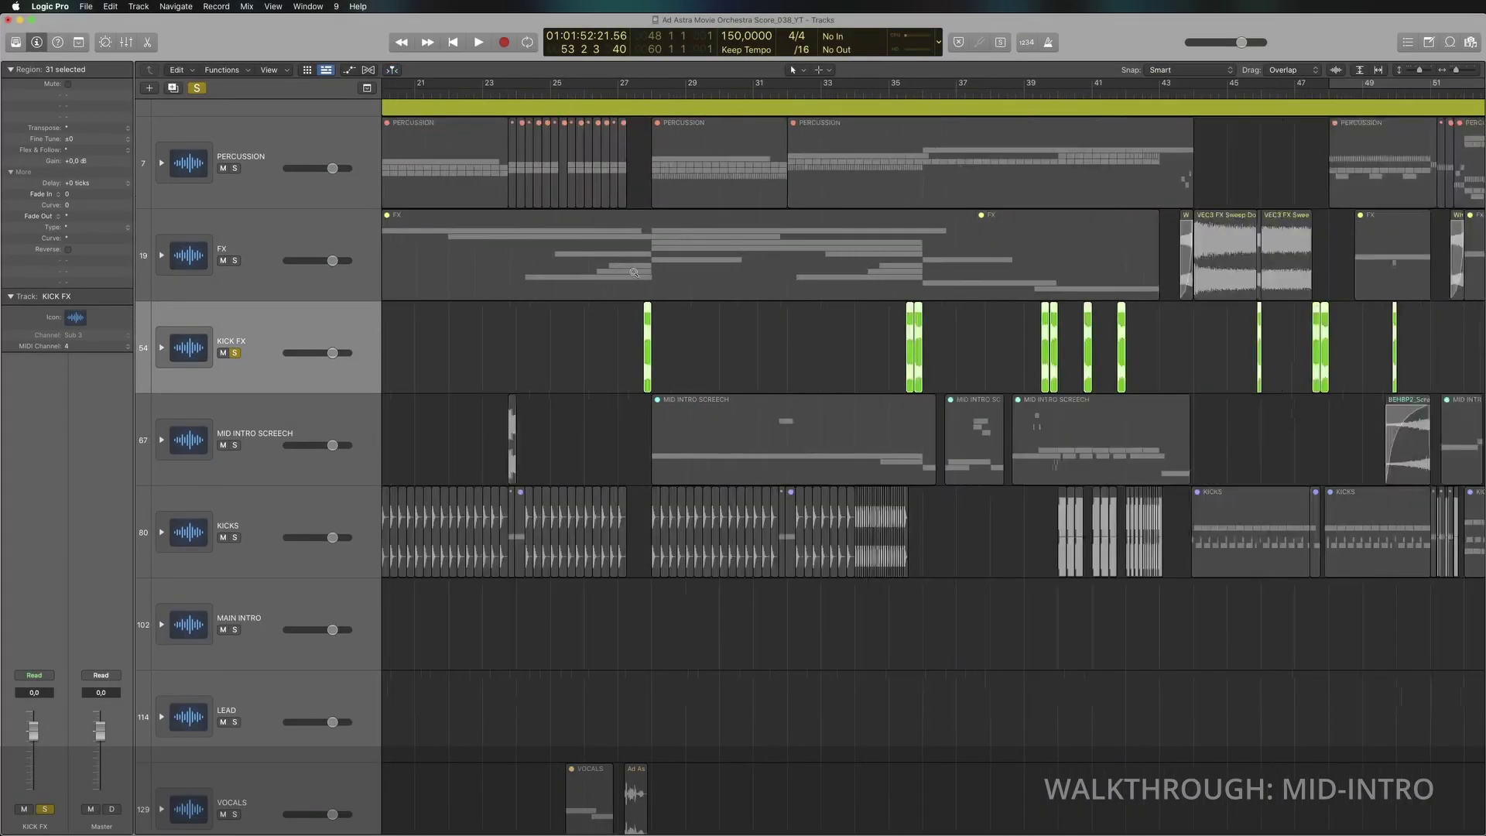
key("z")
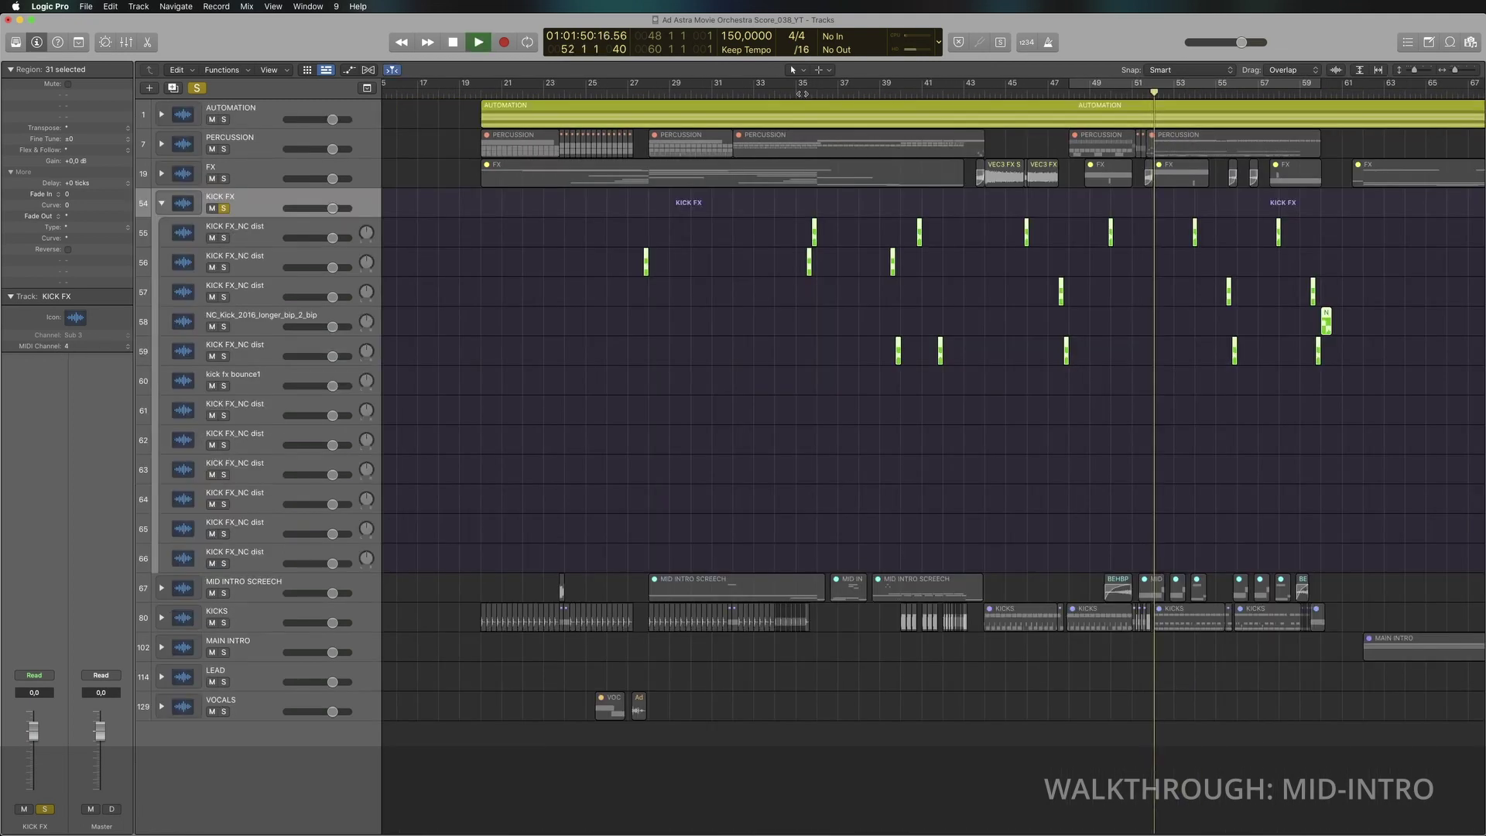
left_click(799, 87)
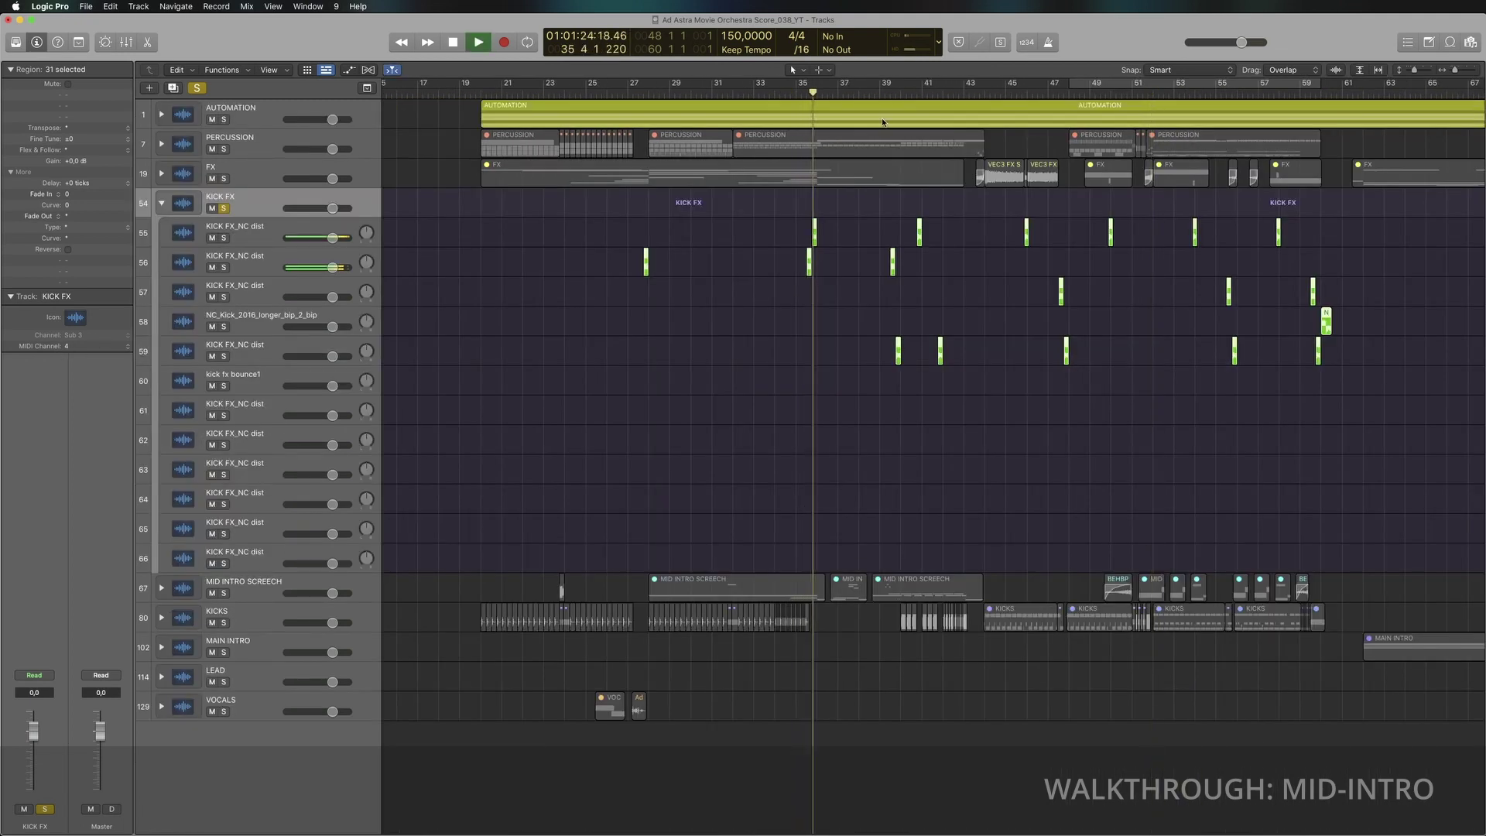
left_click(880, 89)
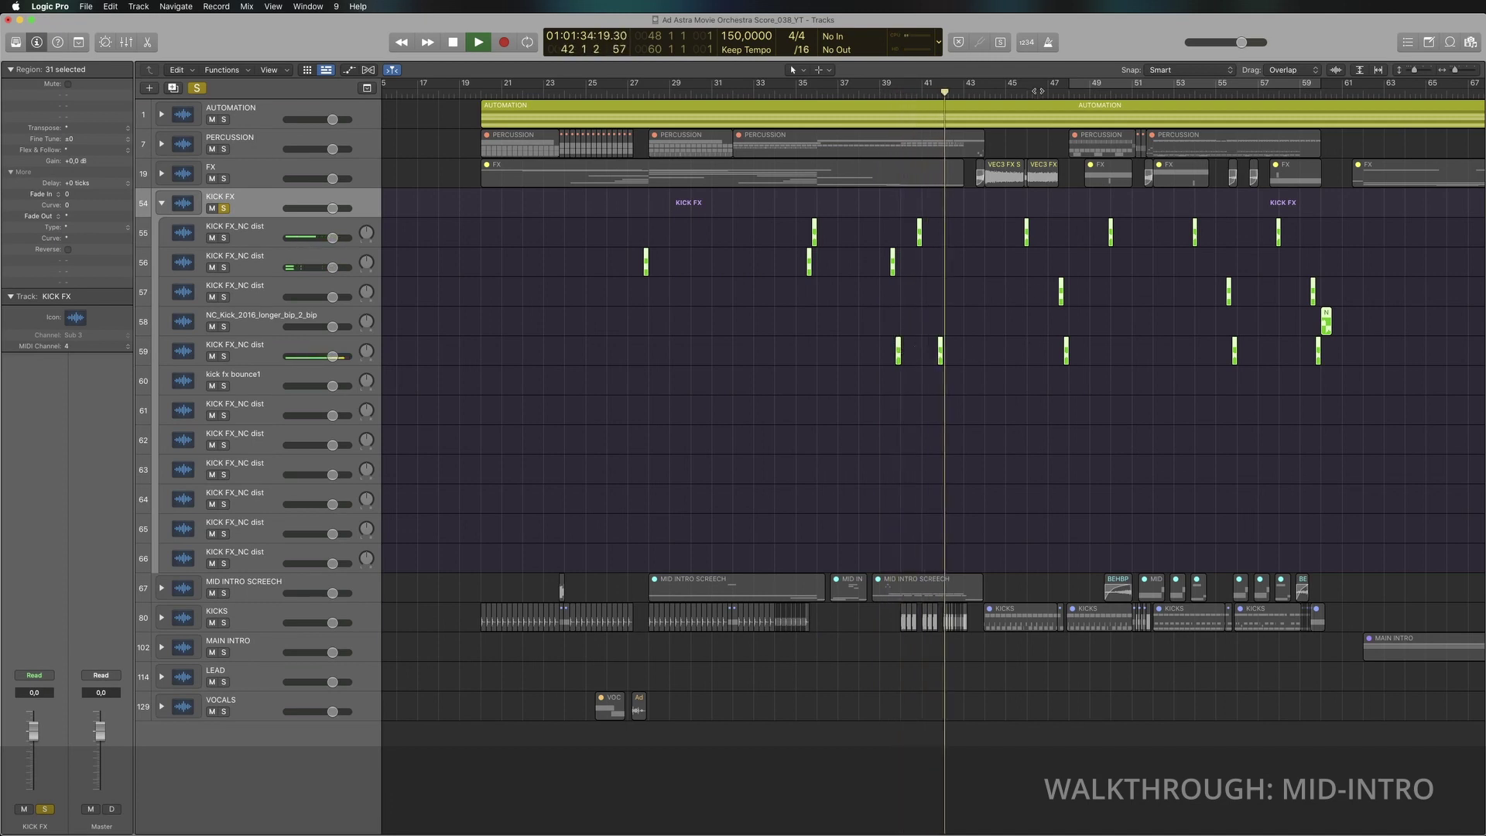
left_click(1016, 92)
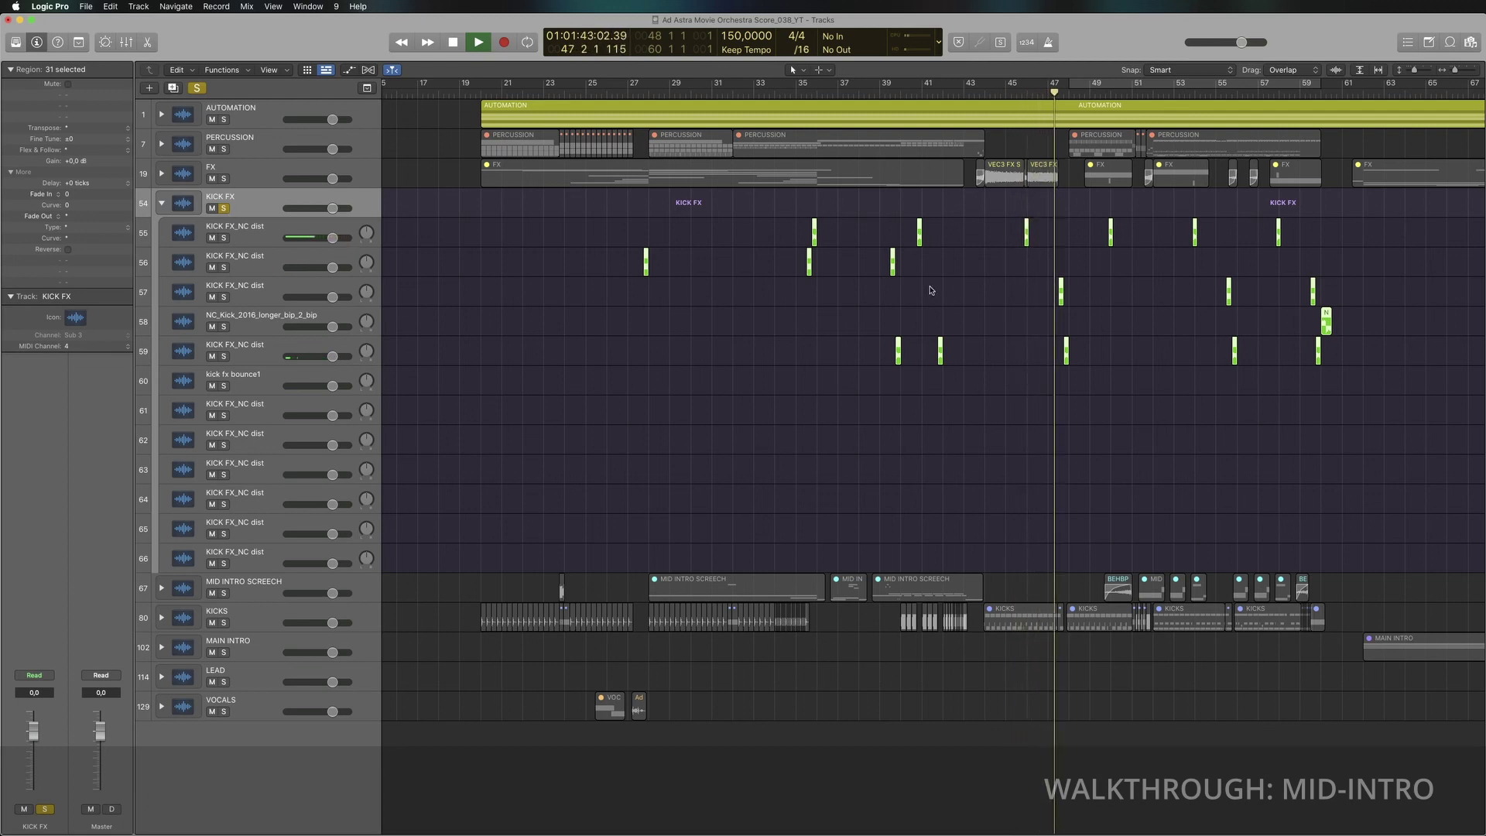
Step: Clear the KICK FX solo and play the full mix from around bar 35 and again from bar 39
left_click(224, 208)
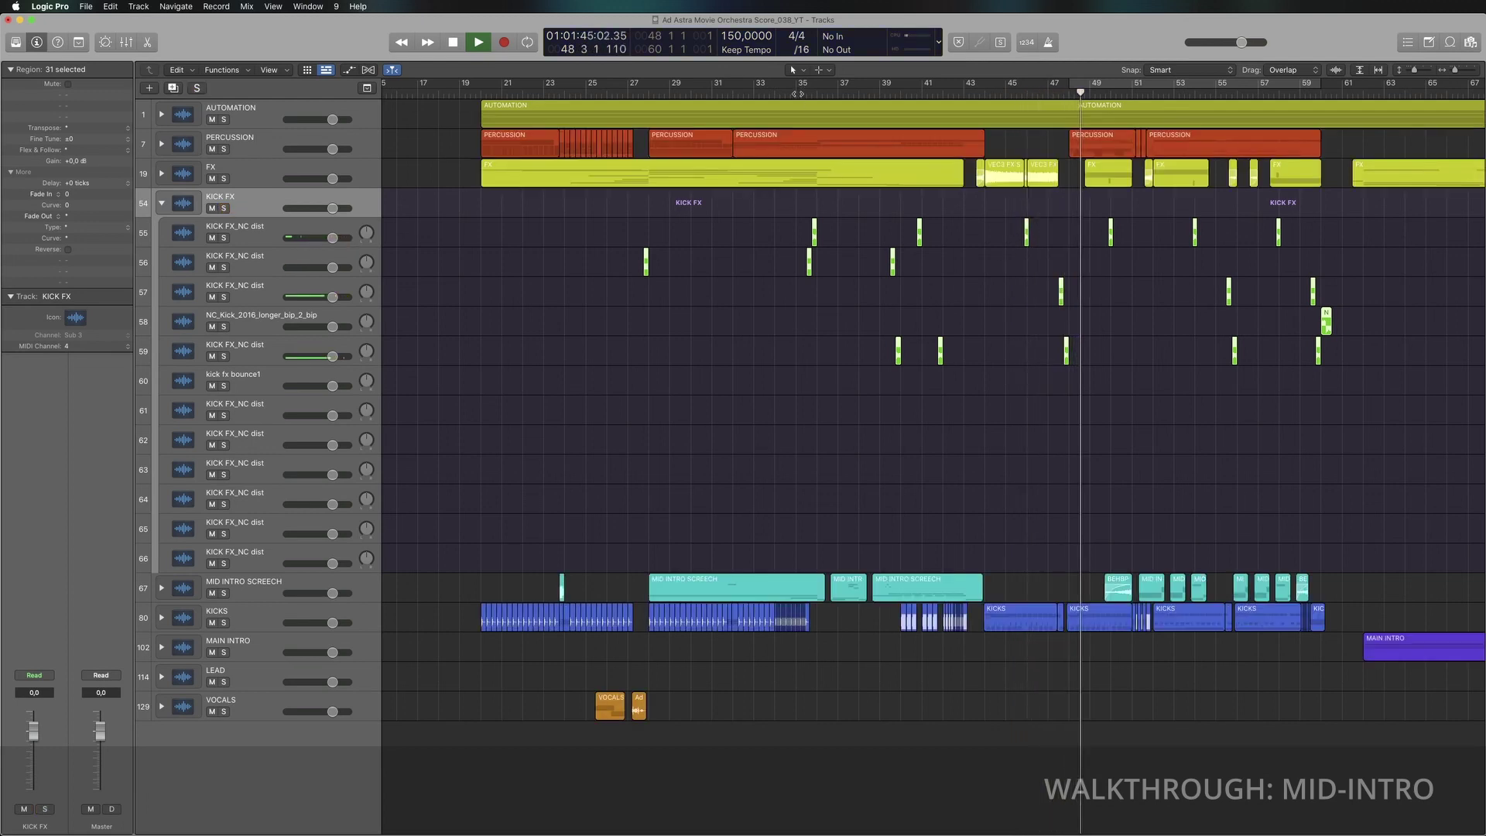
left_click(799, 92)
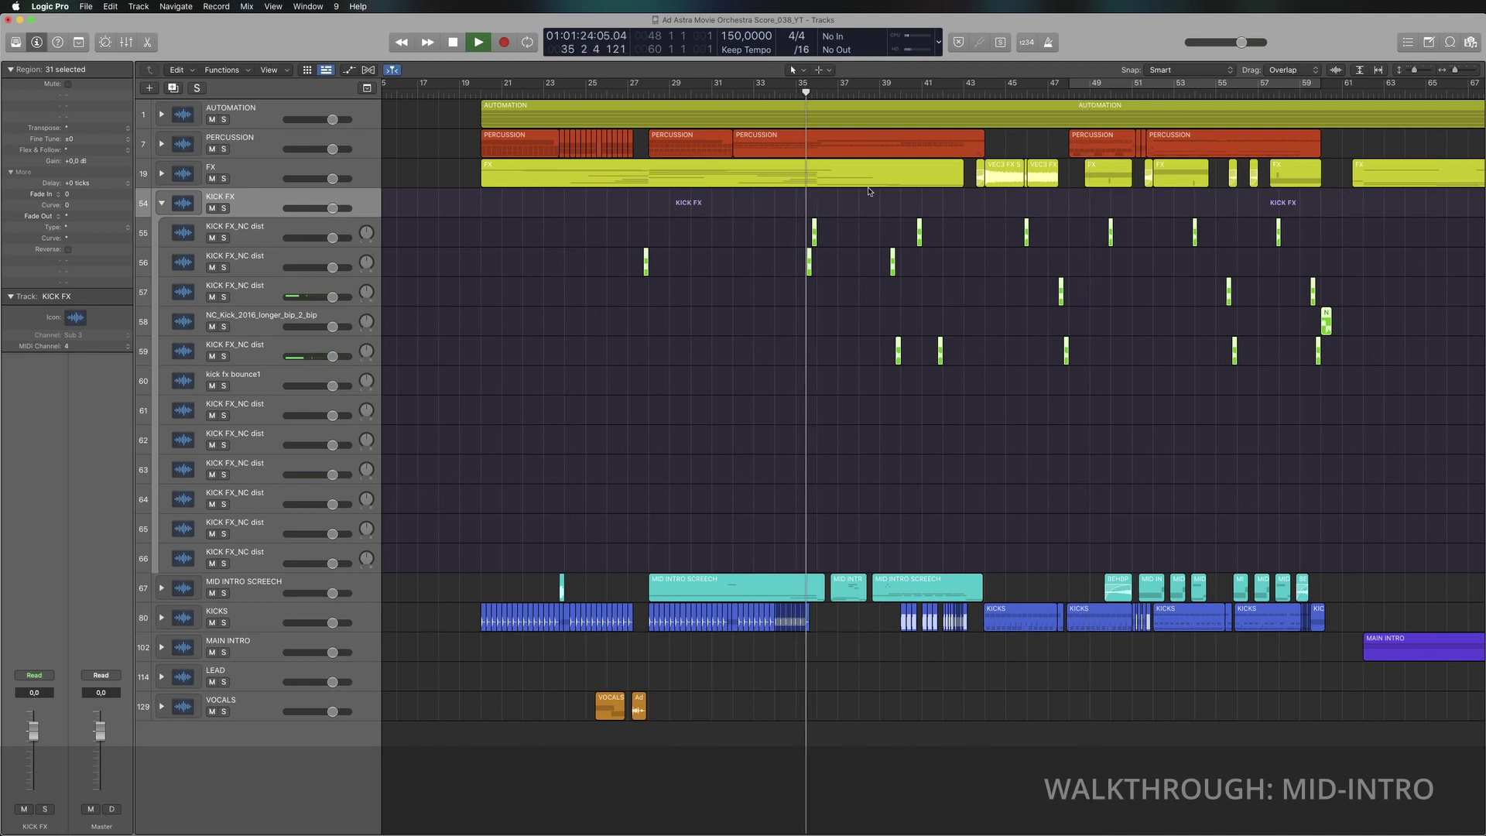
left_click(880, 92)
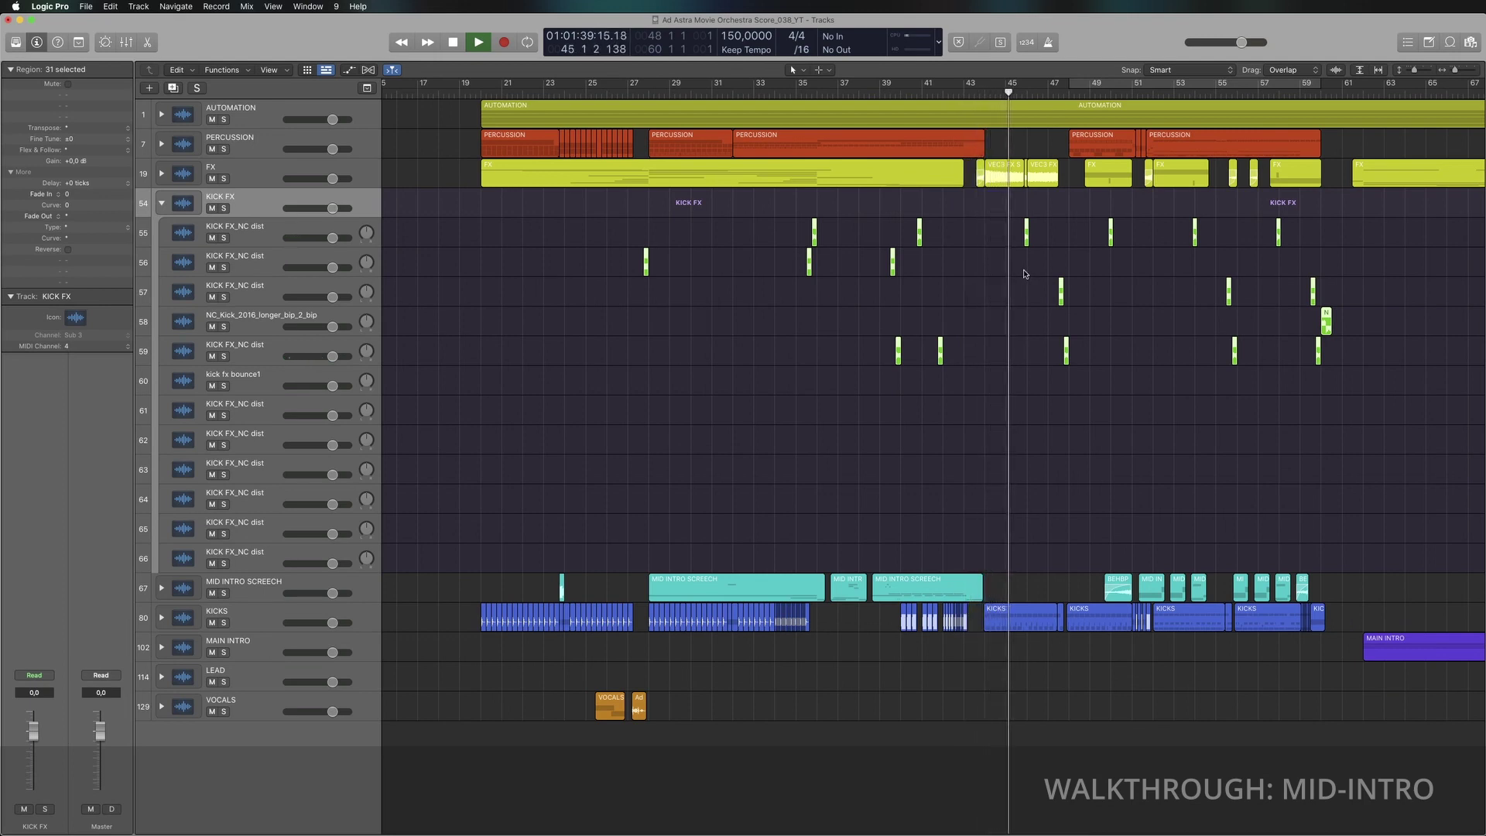
Step: Stop playback, point out the kick FX regions on tracks 55 to 59 between bars 35 and 50, and collapse the group
left_click_drag(994, 242, 1061, 234)
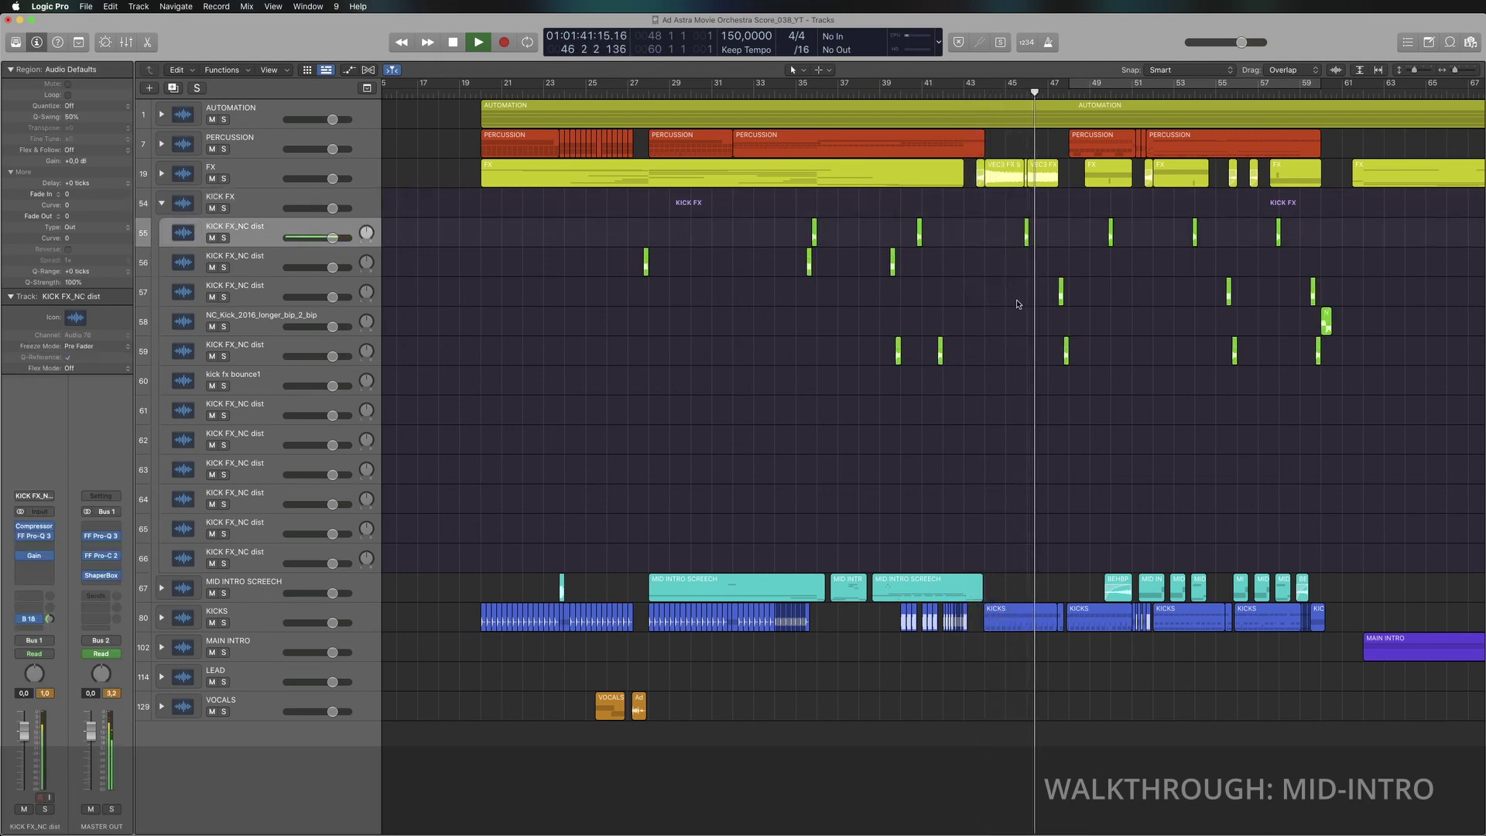
left_click_drag(1003, 279, 1112, 375)
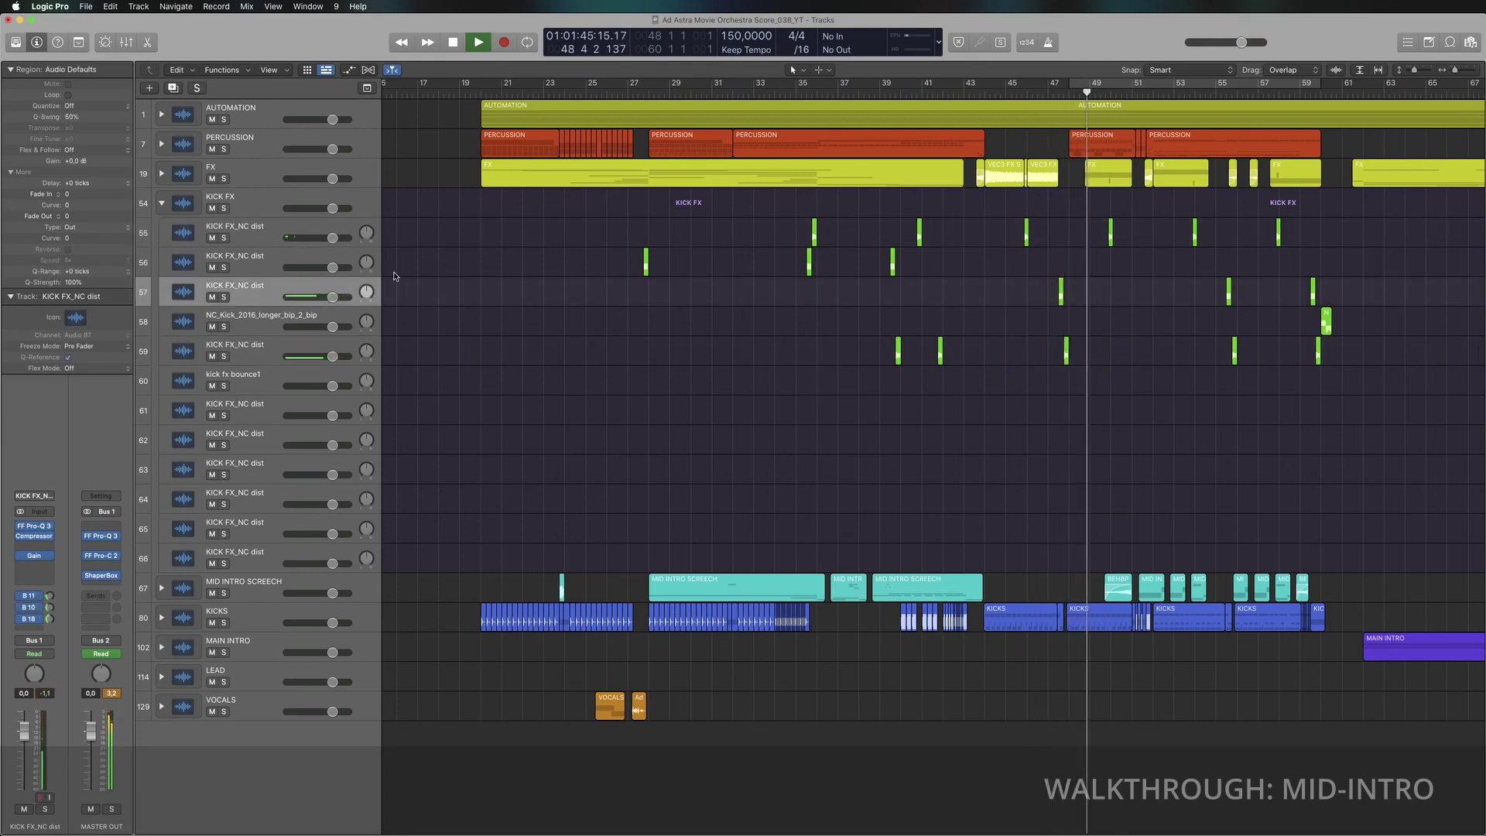
key("space")
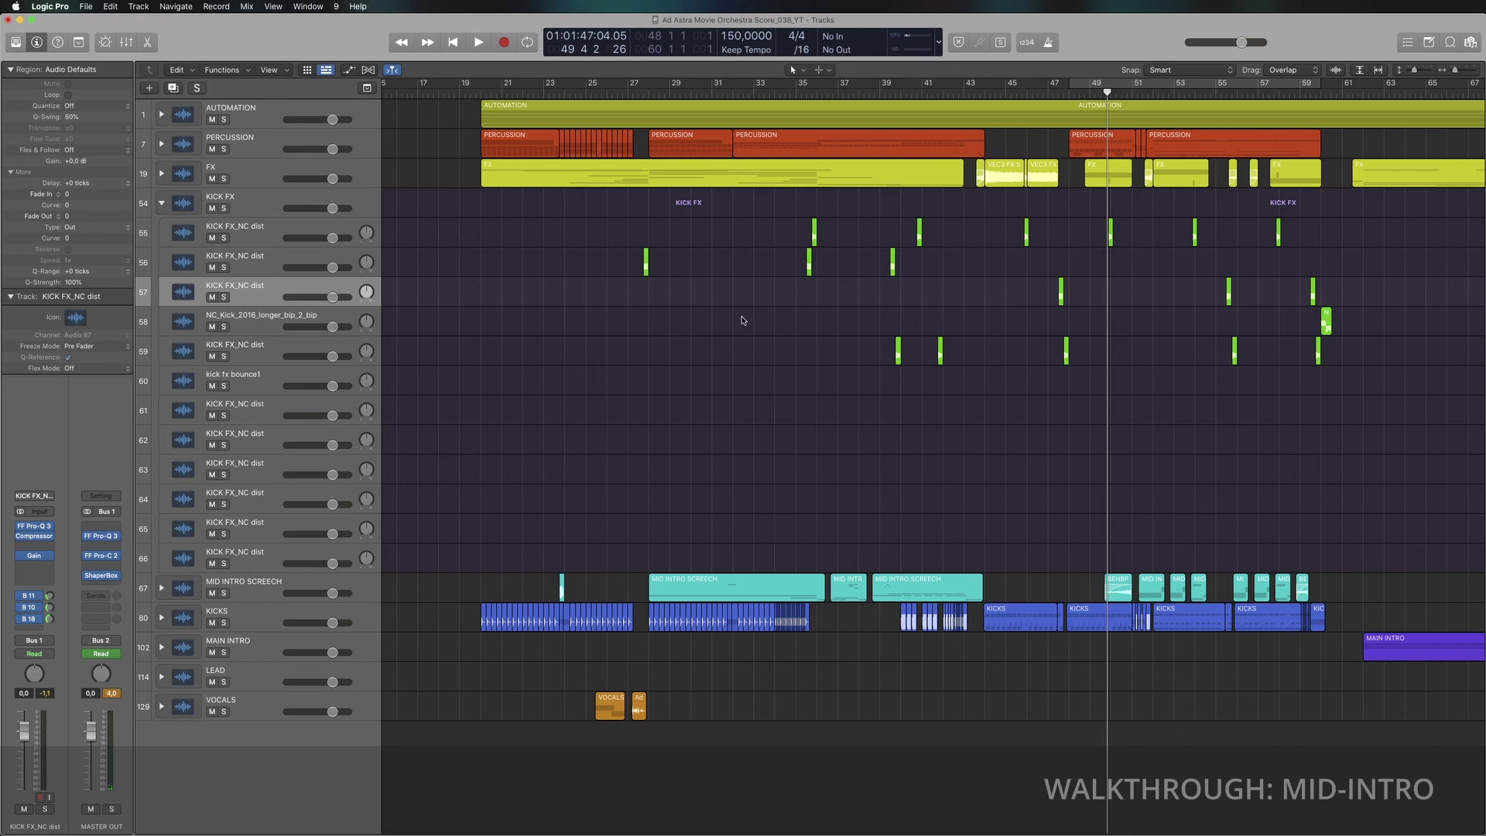
left_click_drag(747, 366, 1128, 221)
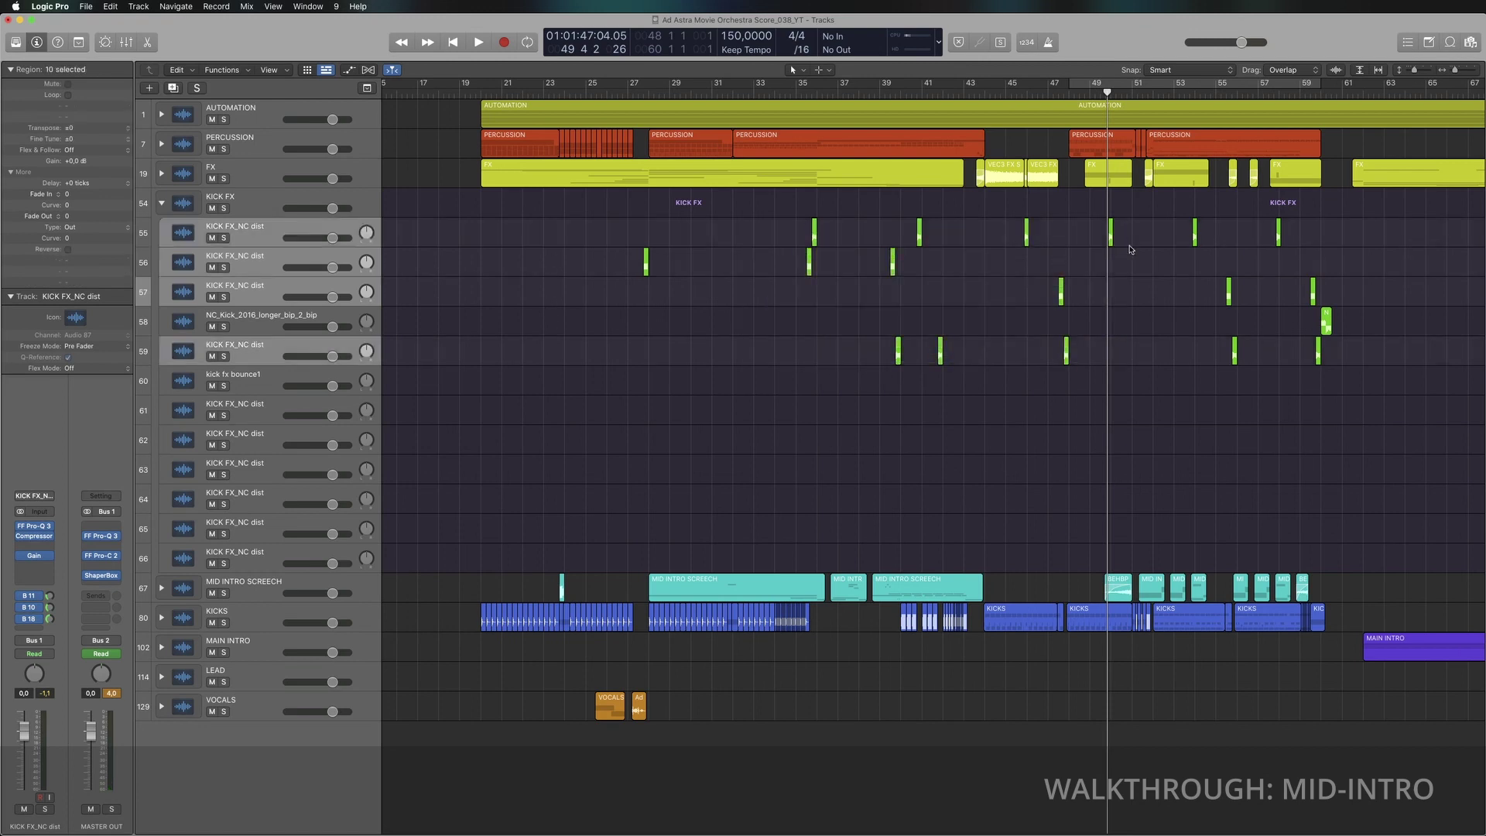
left_click(796, 233)
left_click_drag(817, 244, 1141, 383)
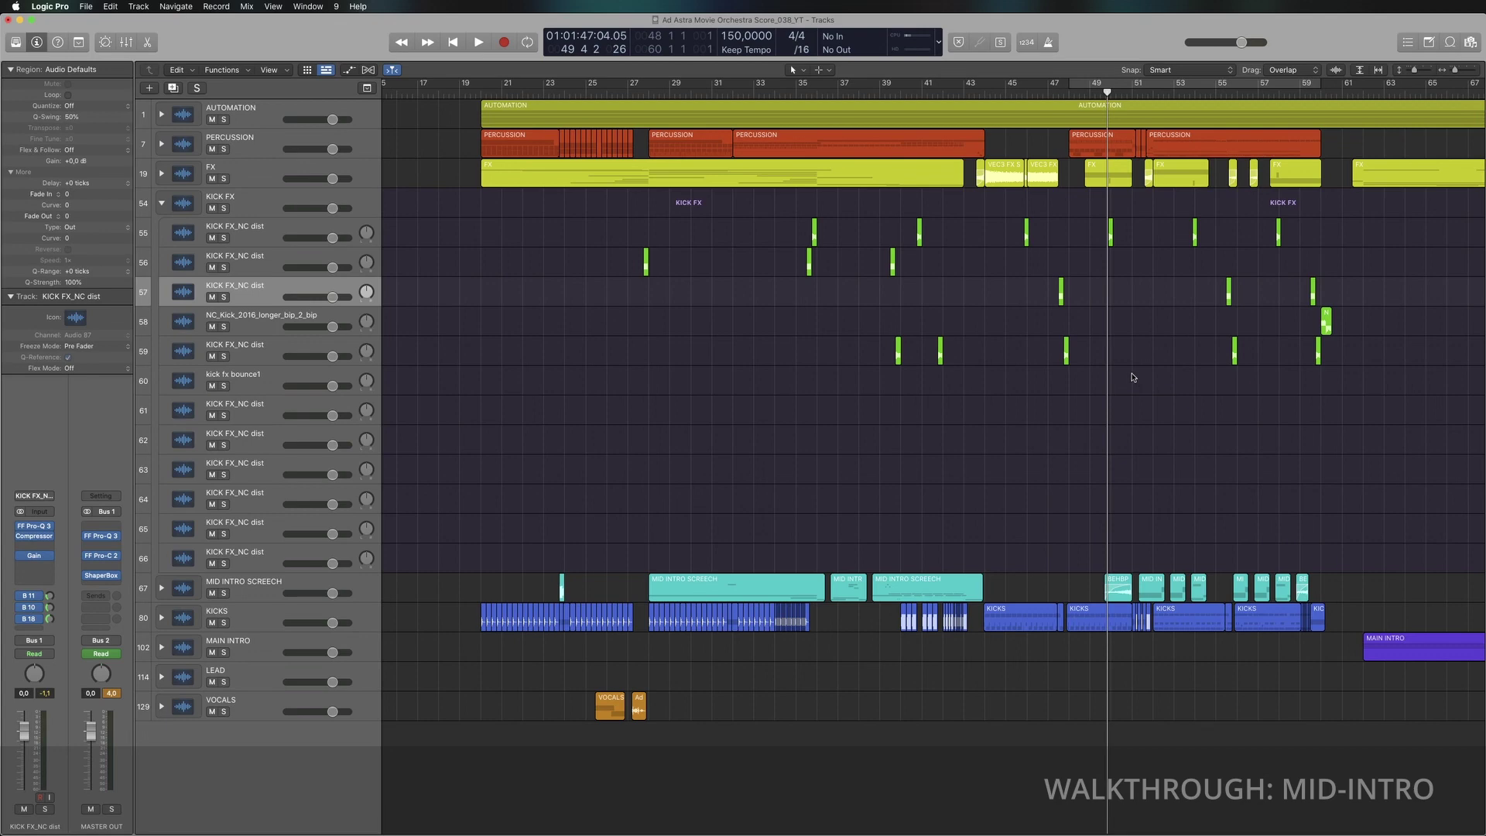
left_click_drag(1127, 358, 995, 289)
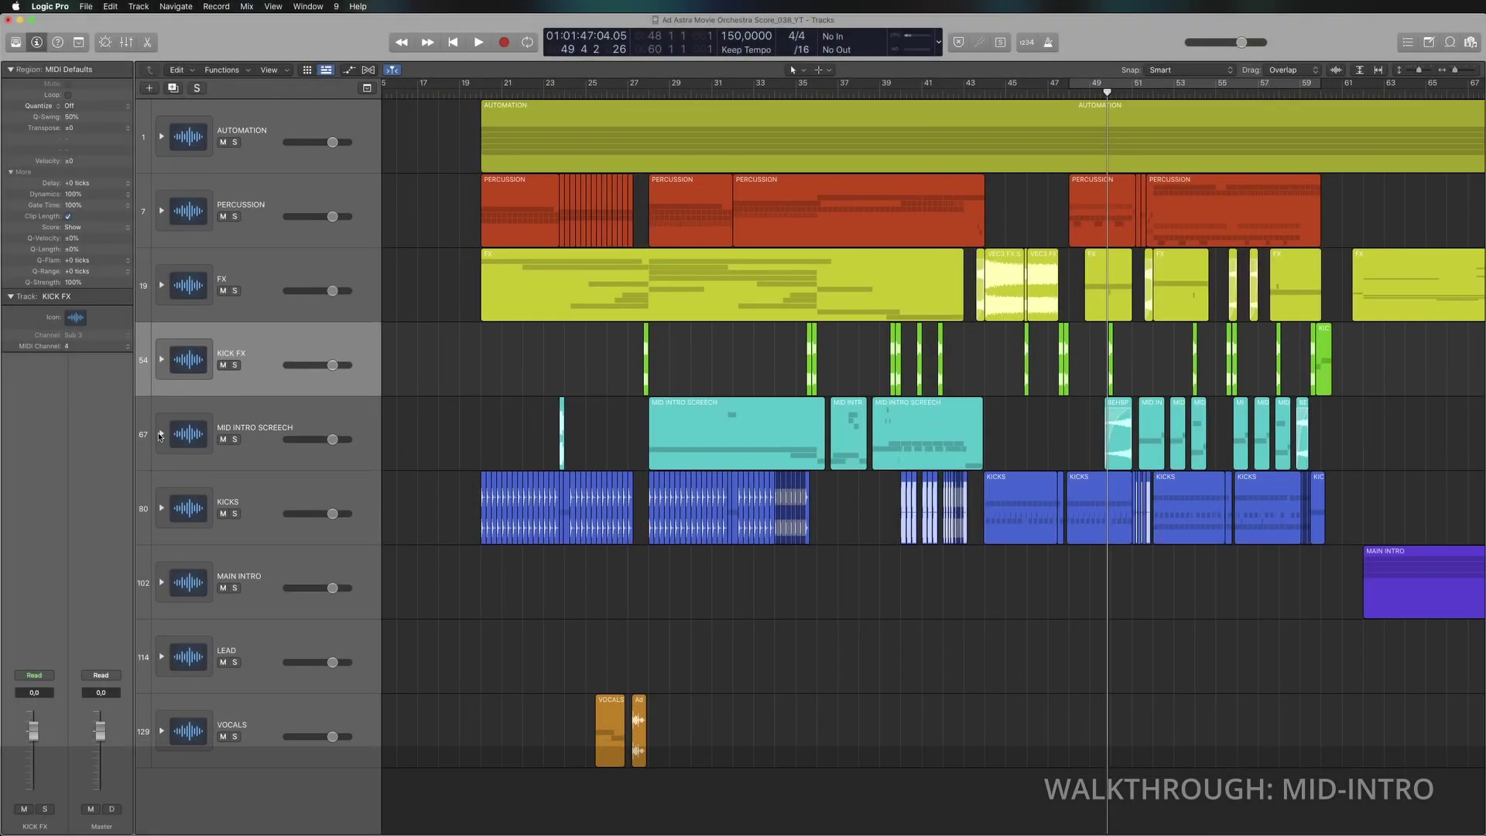
Step: Expand the MID INTRO SCREECH group, solo it, and play it from around bar 36 with all its tracks in view
left_click(160, 438)
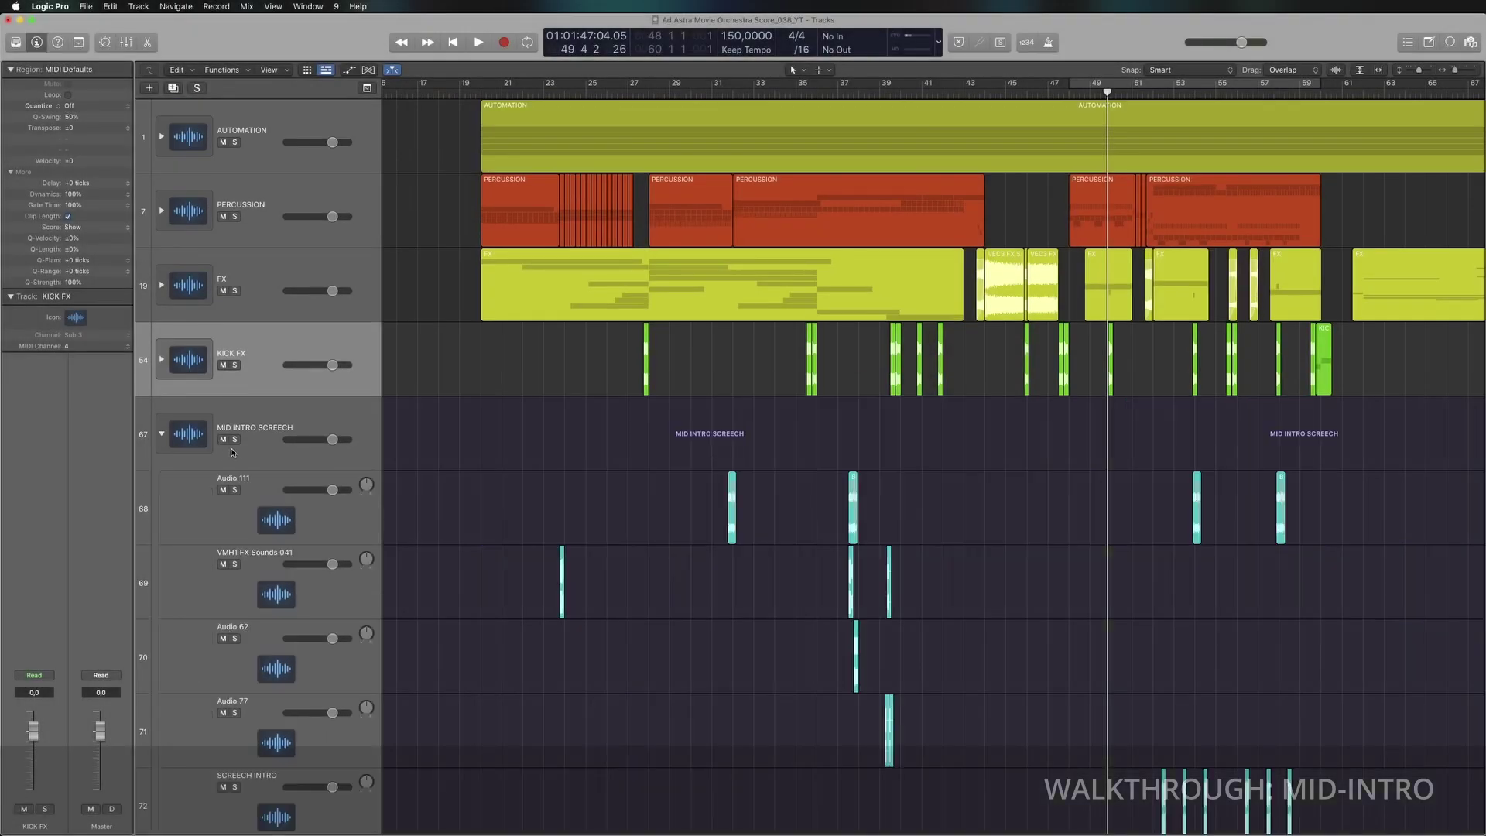
left_click(235, 438)
left_click(885, 89)
key("space")
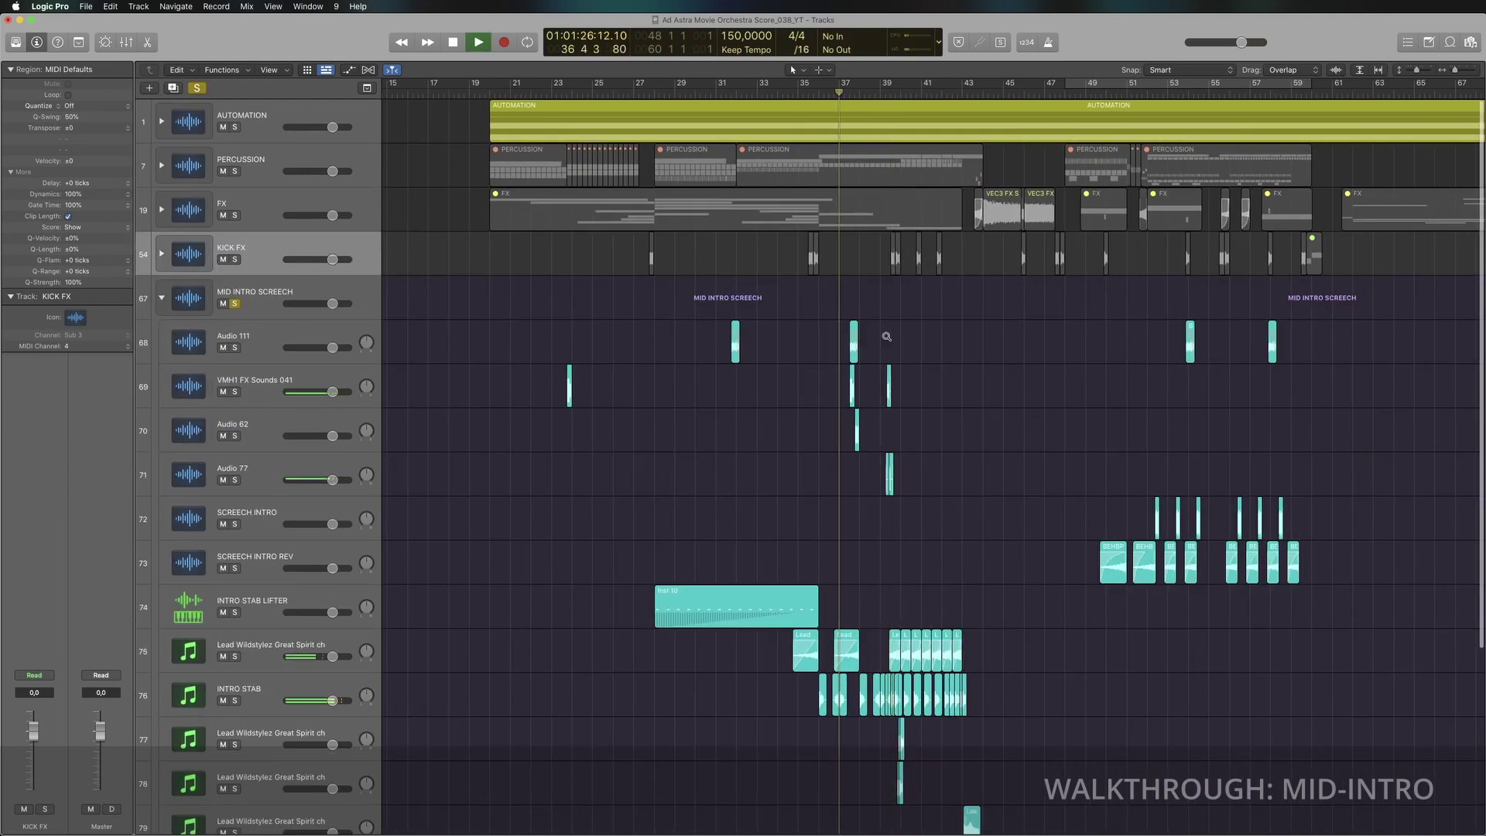
left_click(886, 337, "ctrl+alt")
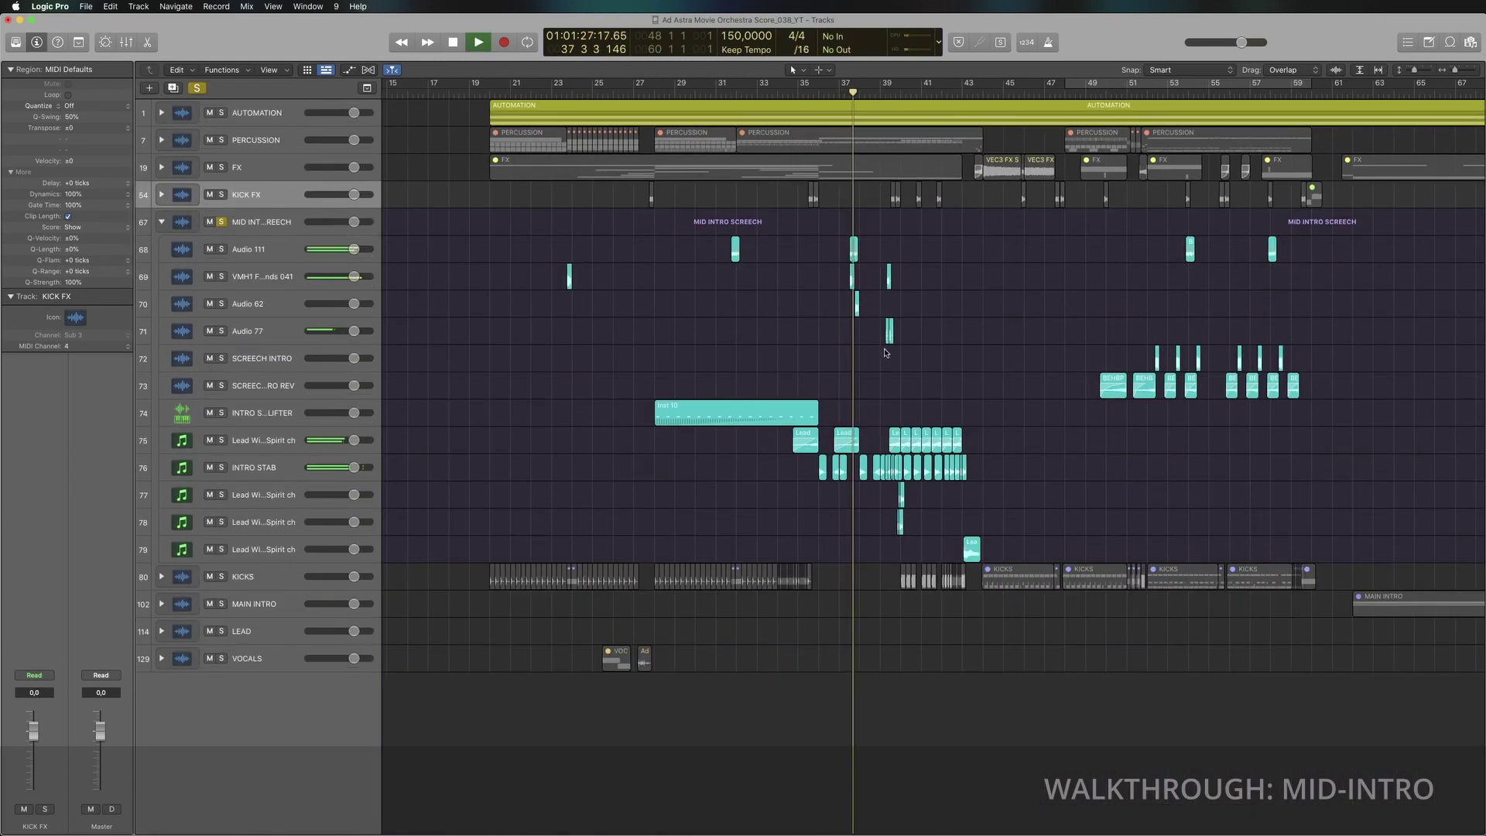
Step: Select the regions on the INTRO STAB track while listening, stop playback around bar 44, and deselect them
left_click(282, 472)
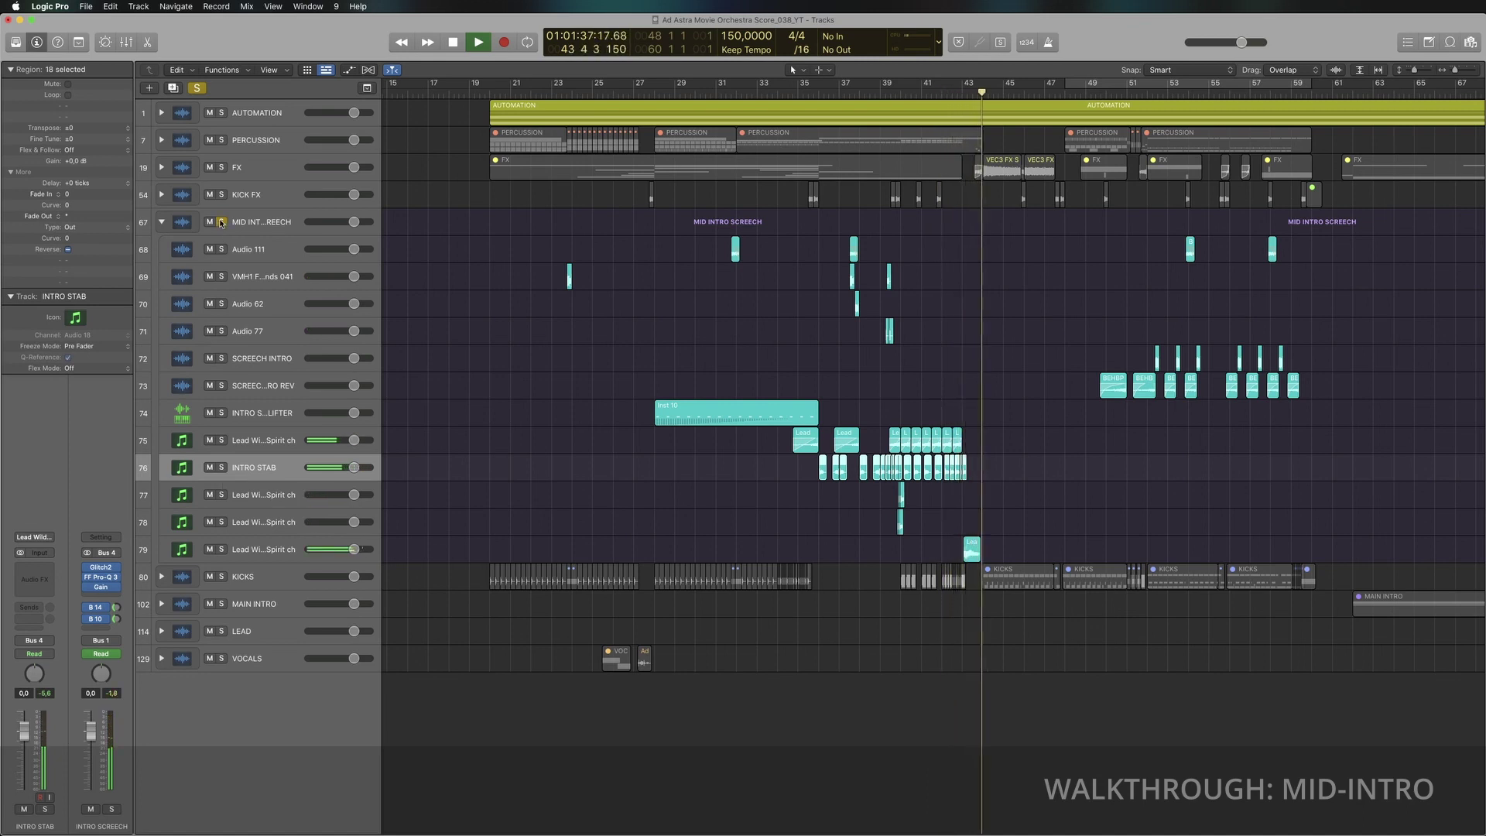
key("space")
left_click(816, 357)
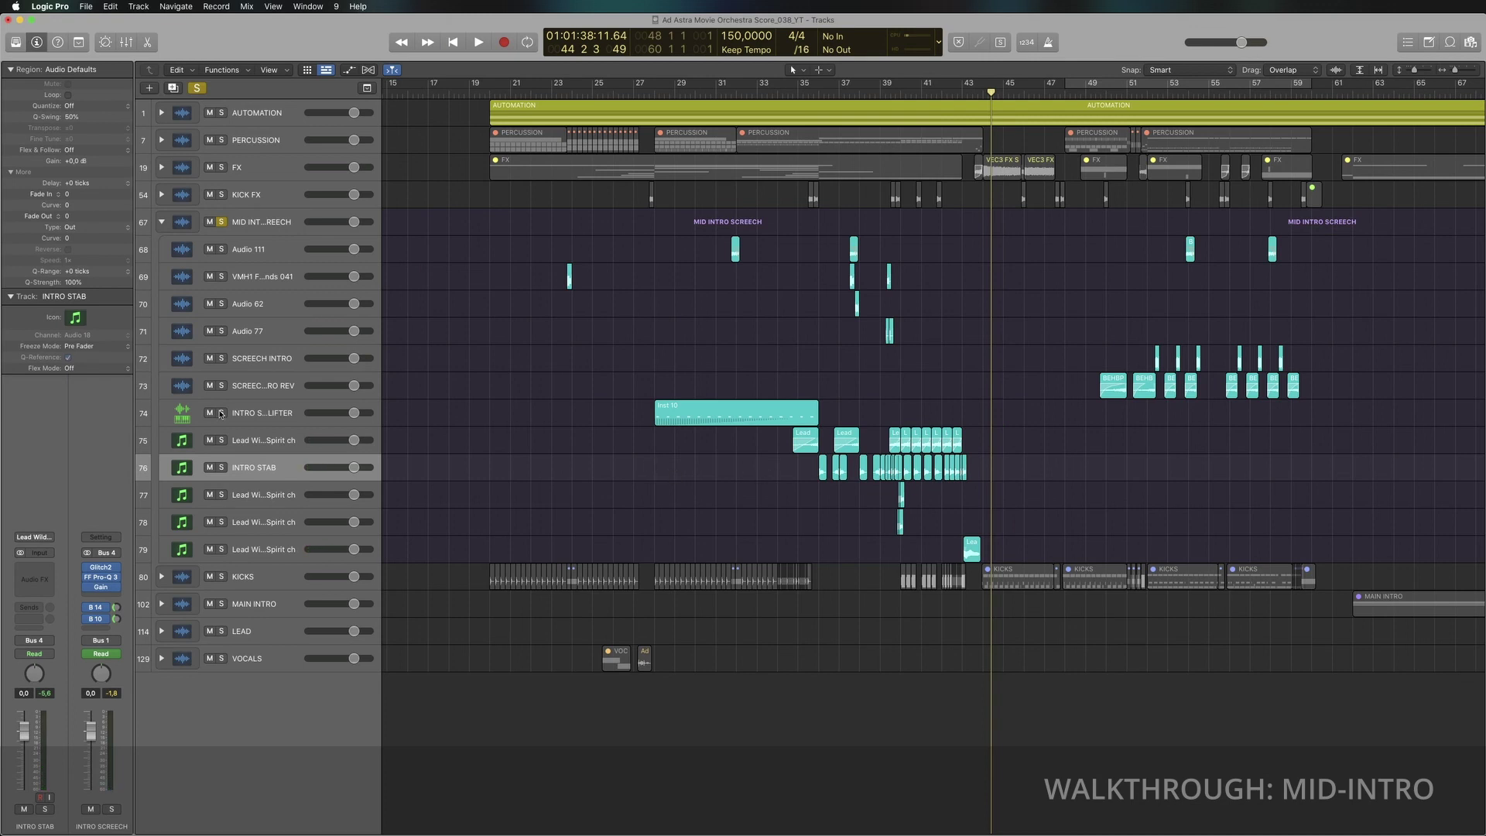
Step: Move the solo from the MID INTRO SCREECH group to INTRO STAB LIFTER and audition its Inst 10 region from around bar 28
left_click(222, 224)
left_click(221, 413)
double_click(835, 88)
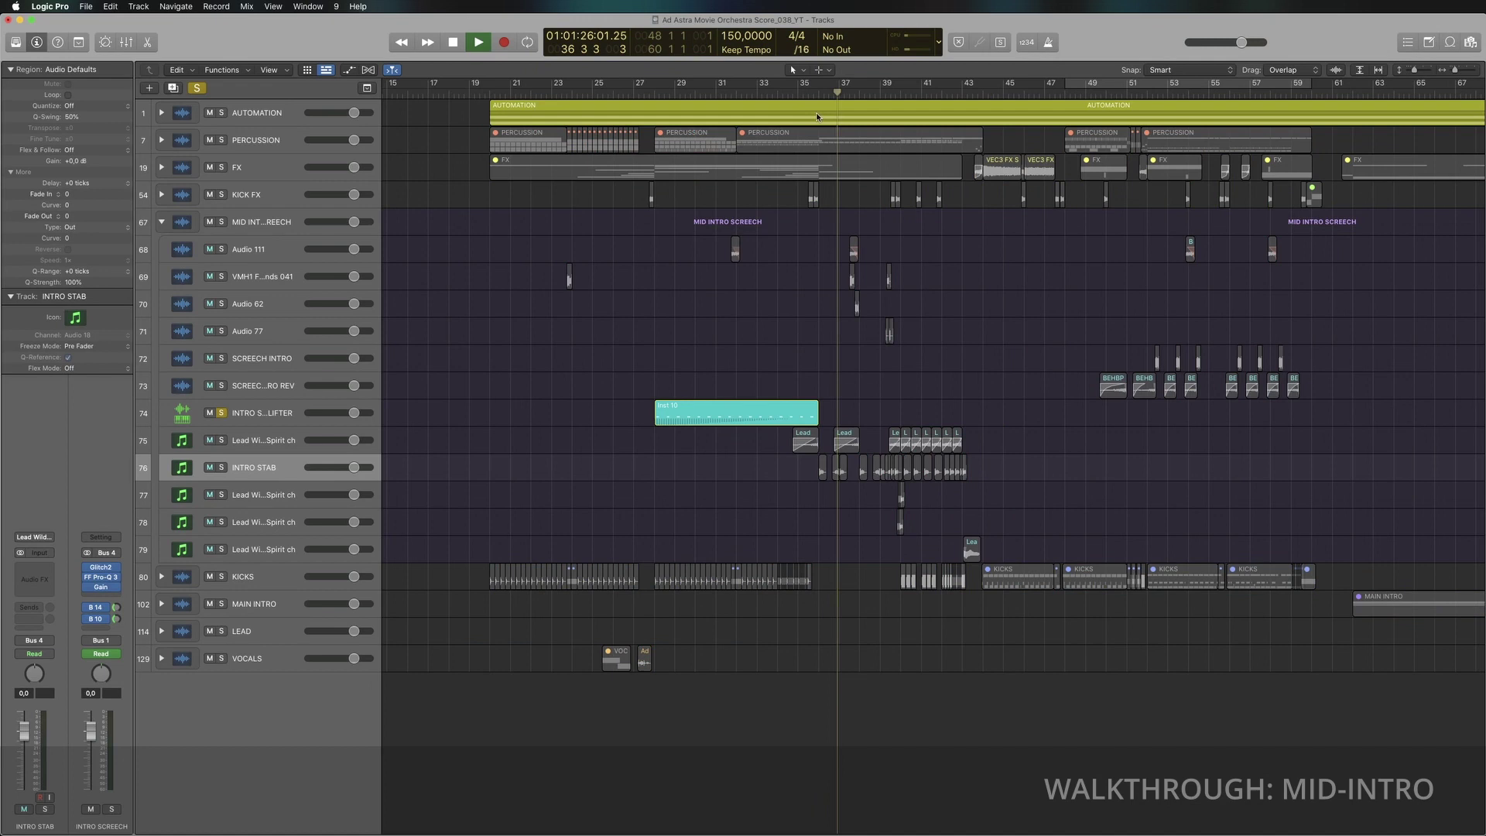
left_click(654, 88)
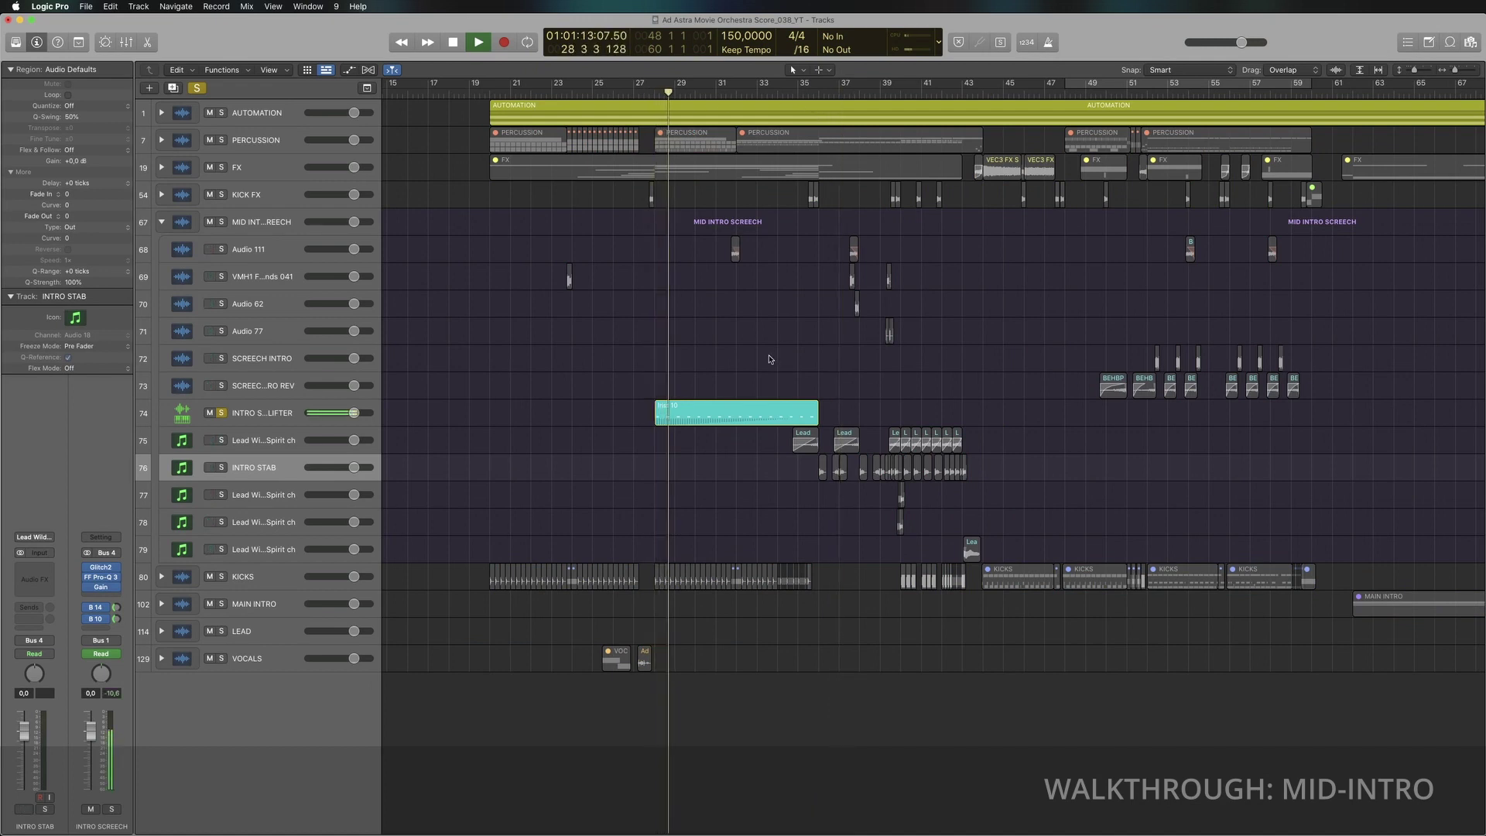
left_click(736, 412)
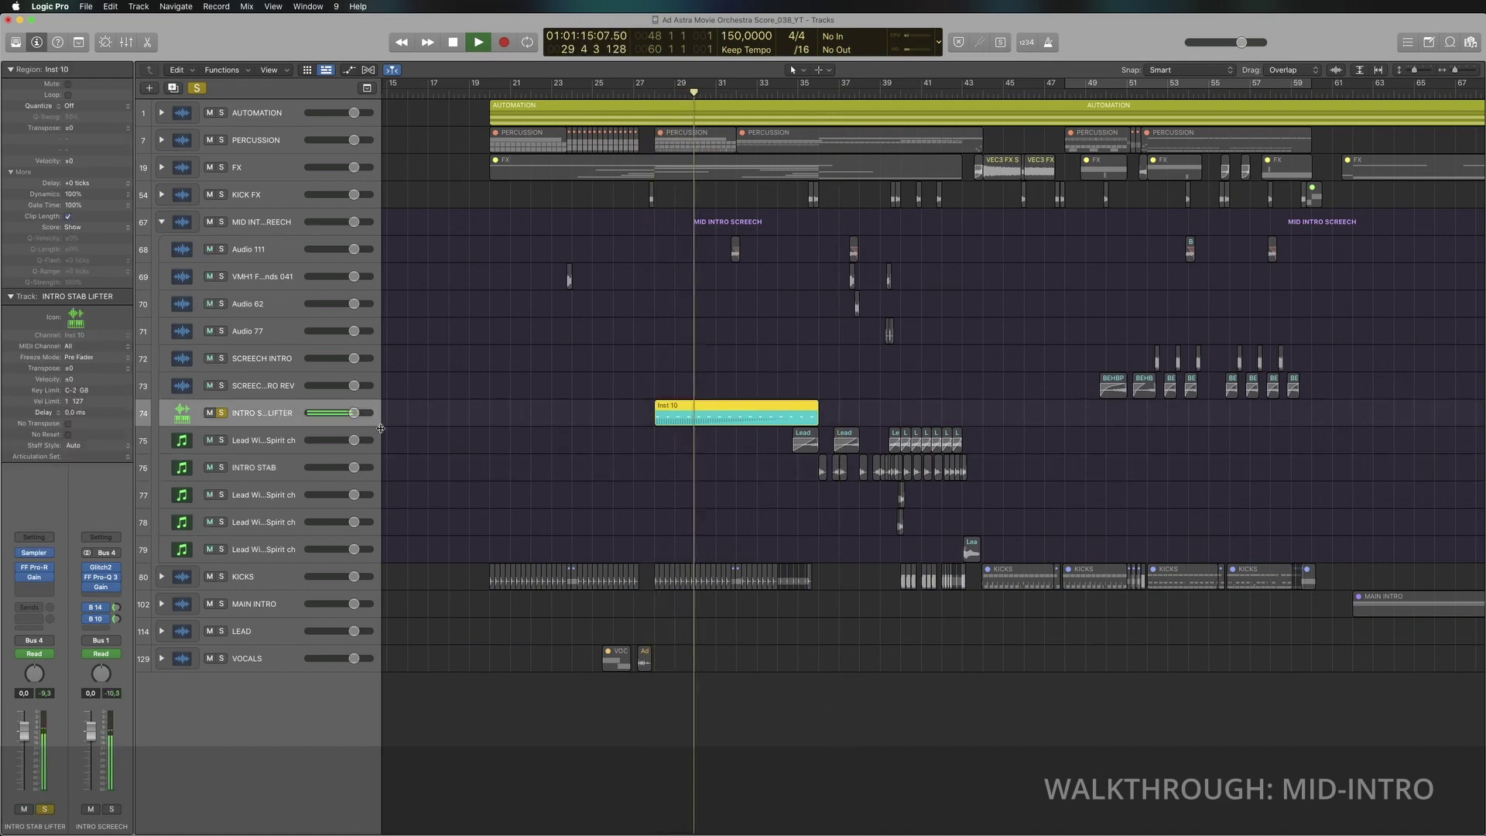
left_click(759, 441)
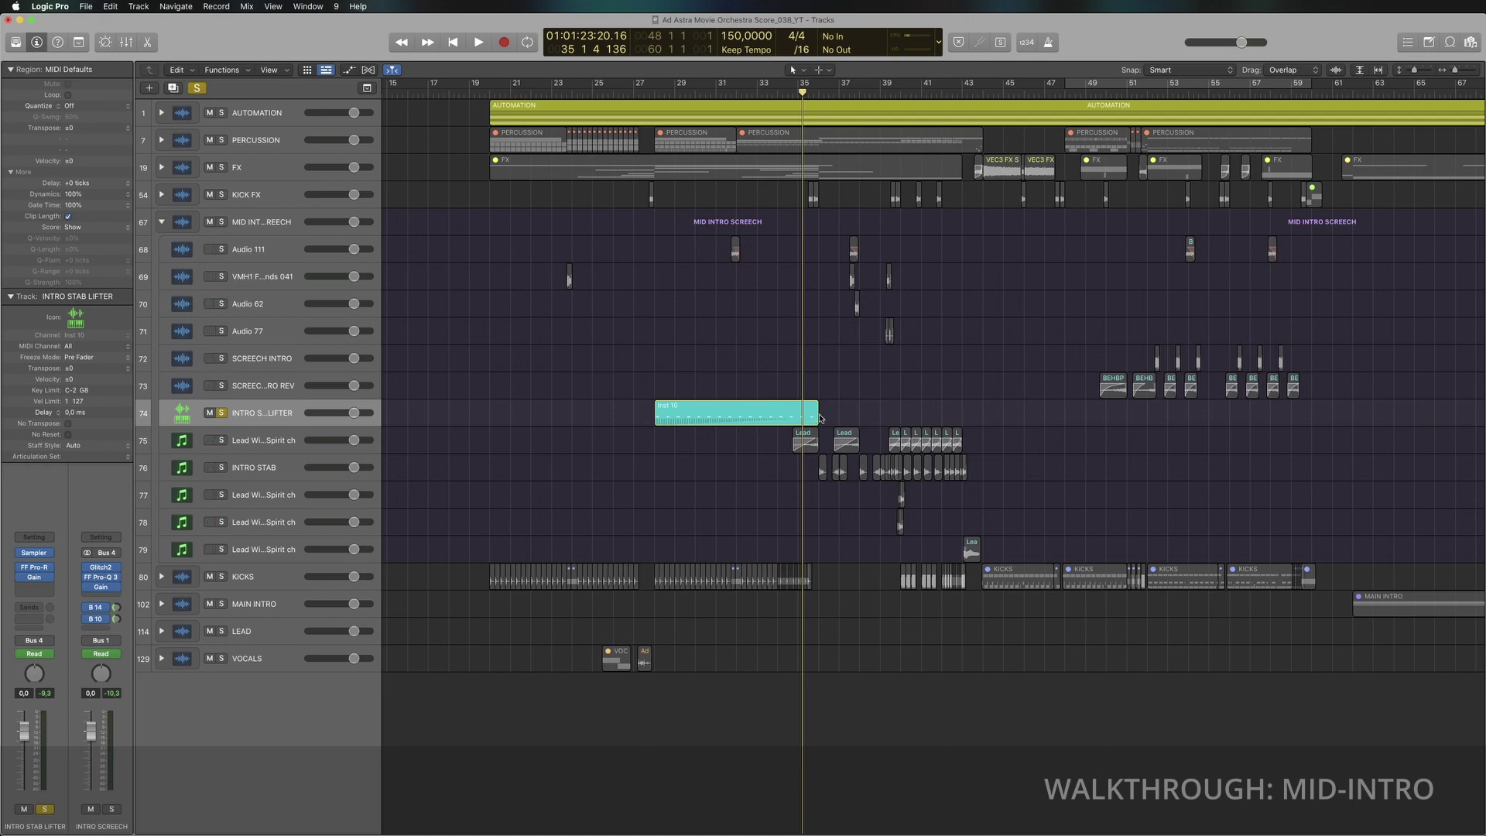
Step: Add solos on lead track 75 and INTRO STAB, and play them with the lifter from around bar 37
left_click_drag(222, 458, 222, 440)
key("space")
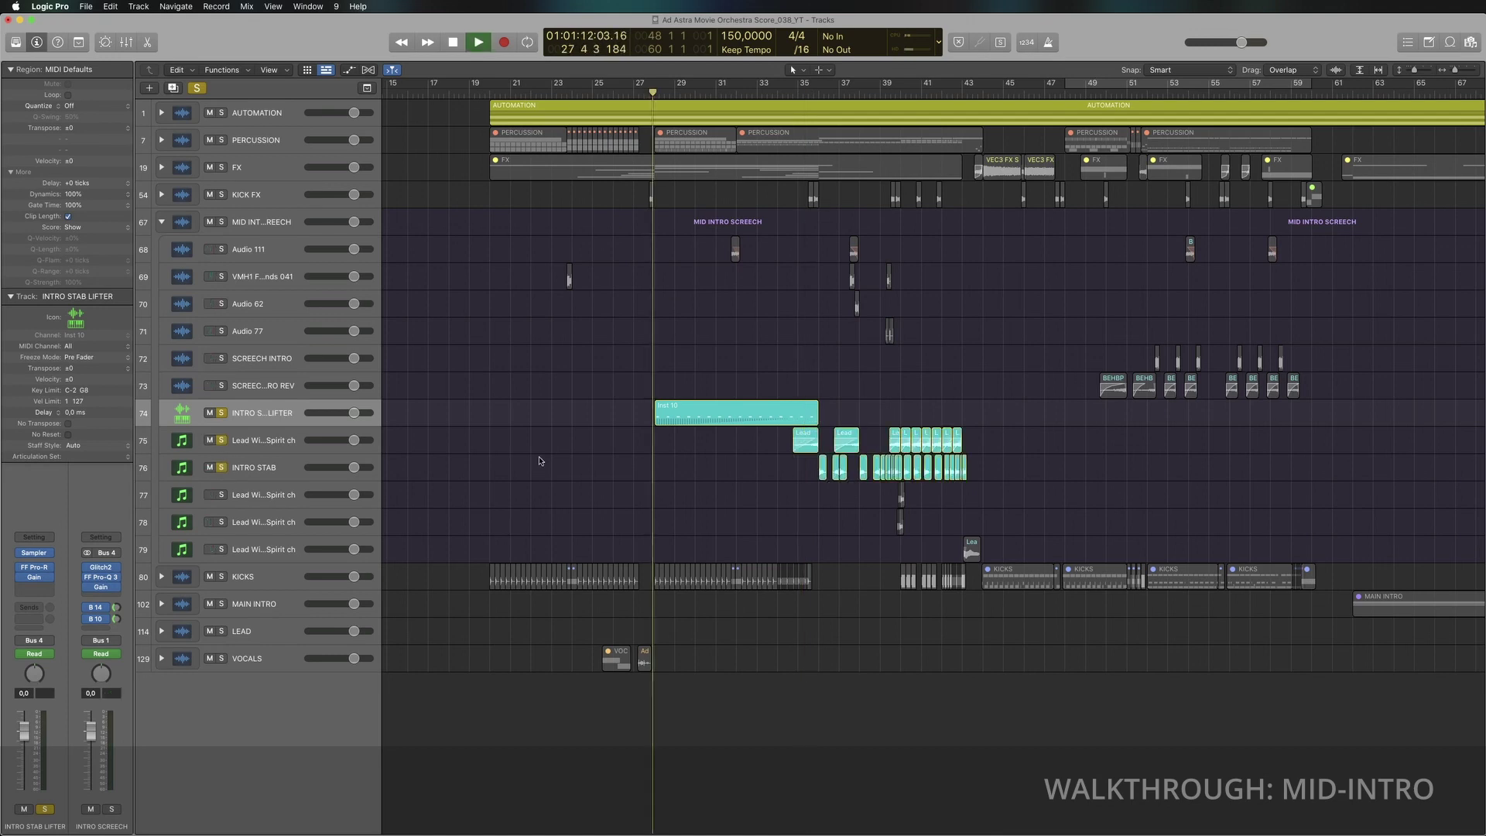
left_click(839, 85)
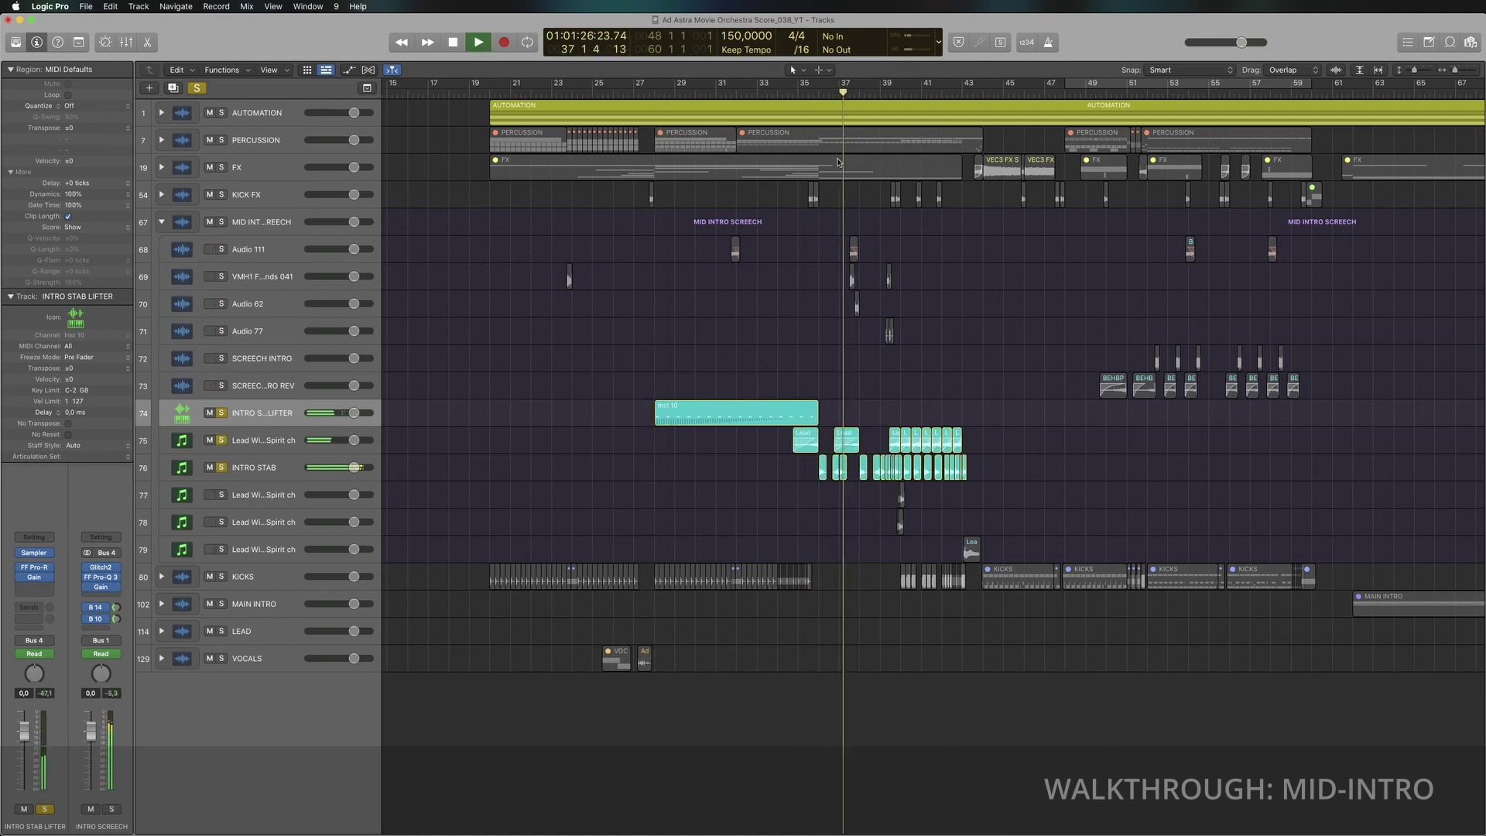
Step: Unsolo INTRO STAB and INTRO STAB LIFTER to hear lead track 75 alone, and solo INTRO STAB again
left_click(222, 468)
left_click(221, 412)
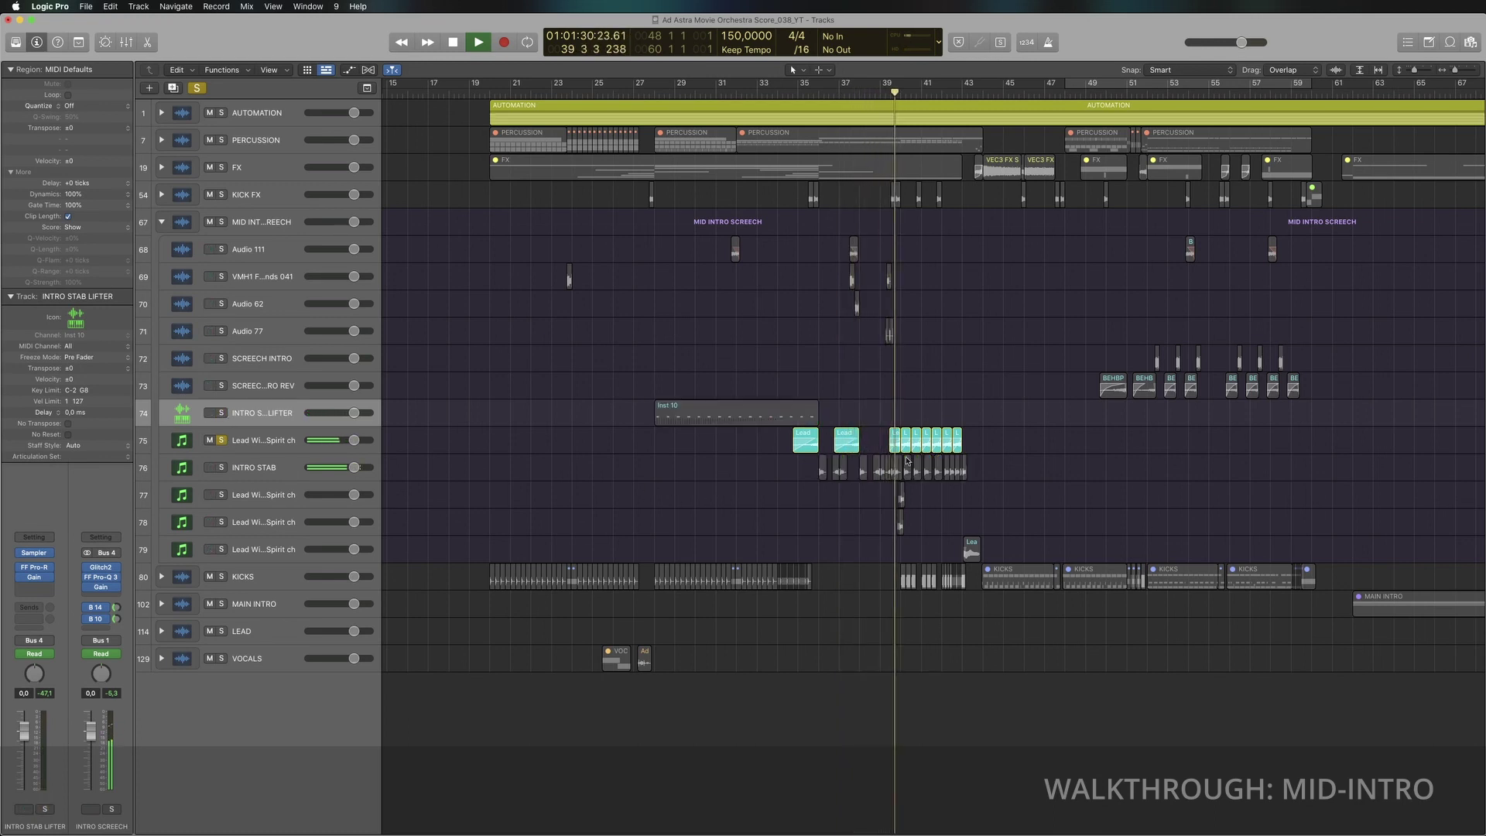
left_click(223, 467)
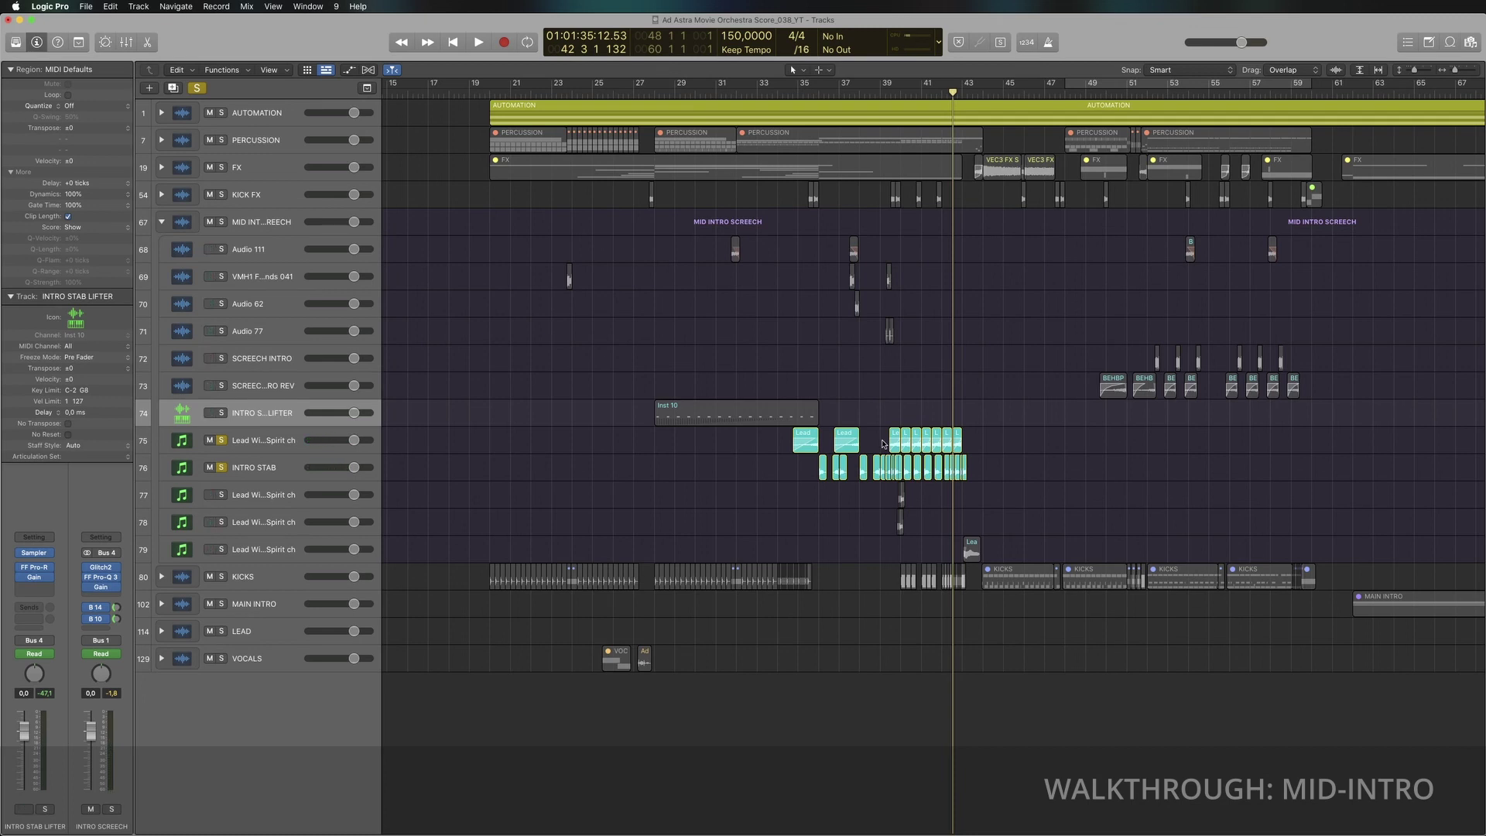
Step: Point out the regions on lead track 75 between bars 39 and 43 and those on INTRO STAB, and clear the solos
left_click(898, 447)
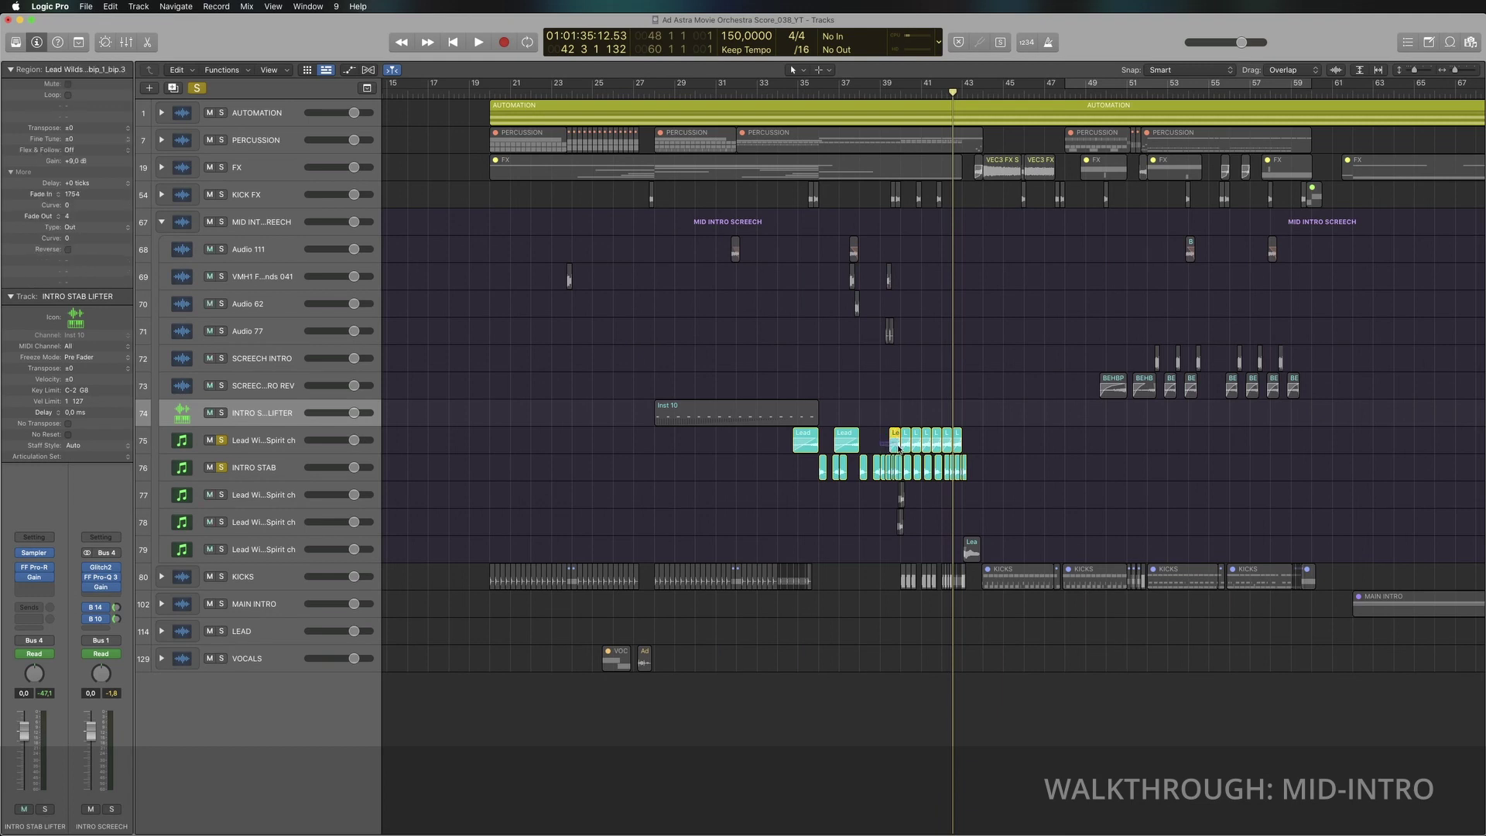
left_click(962, 447)
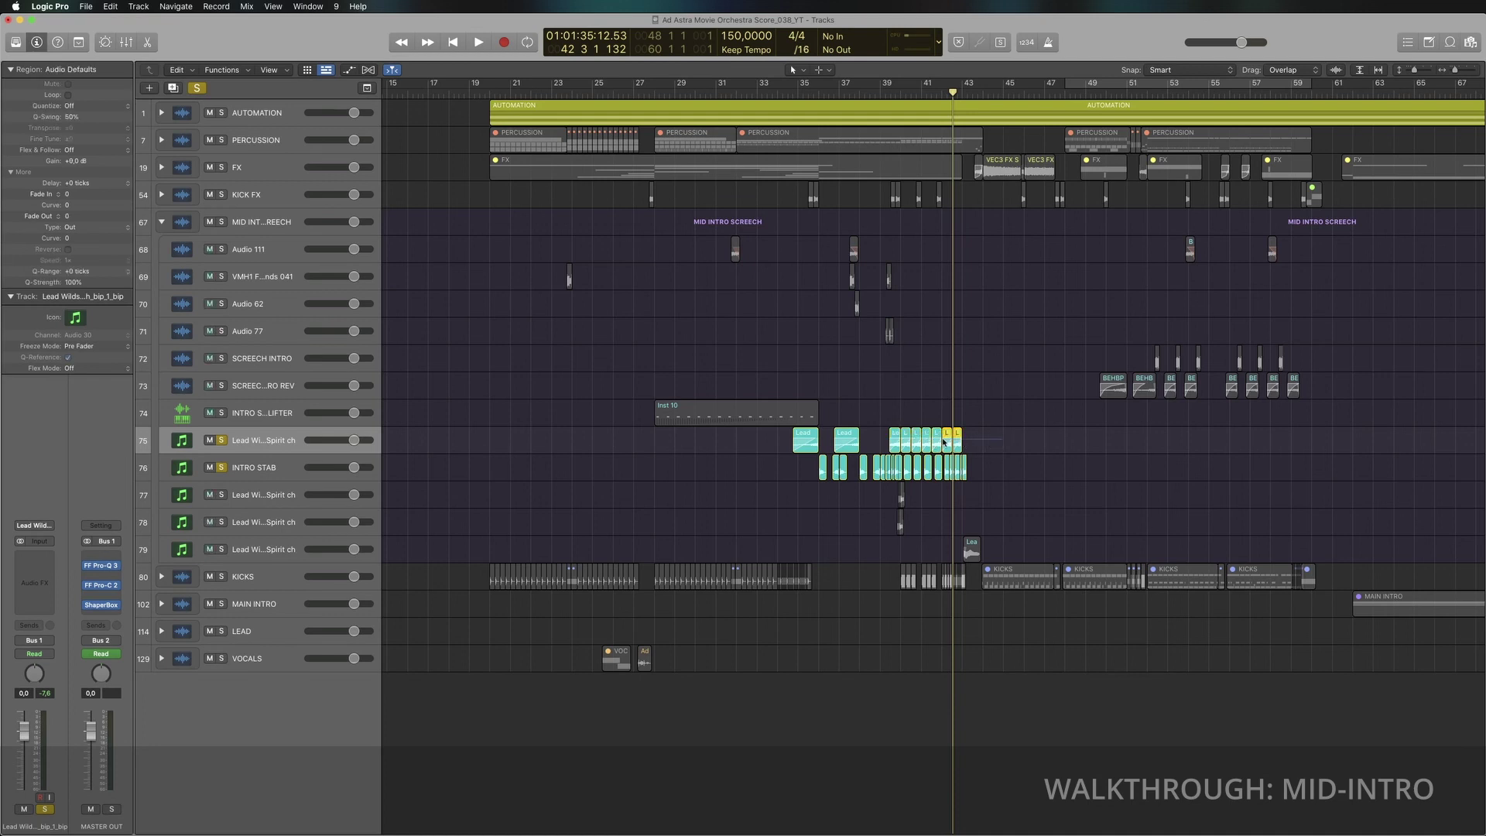
key("Down")
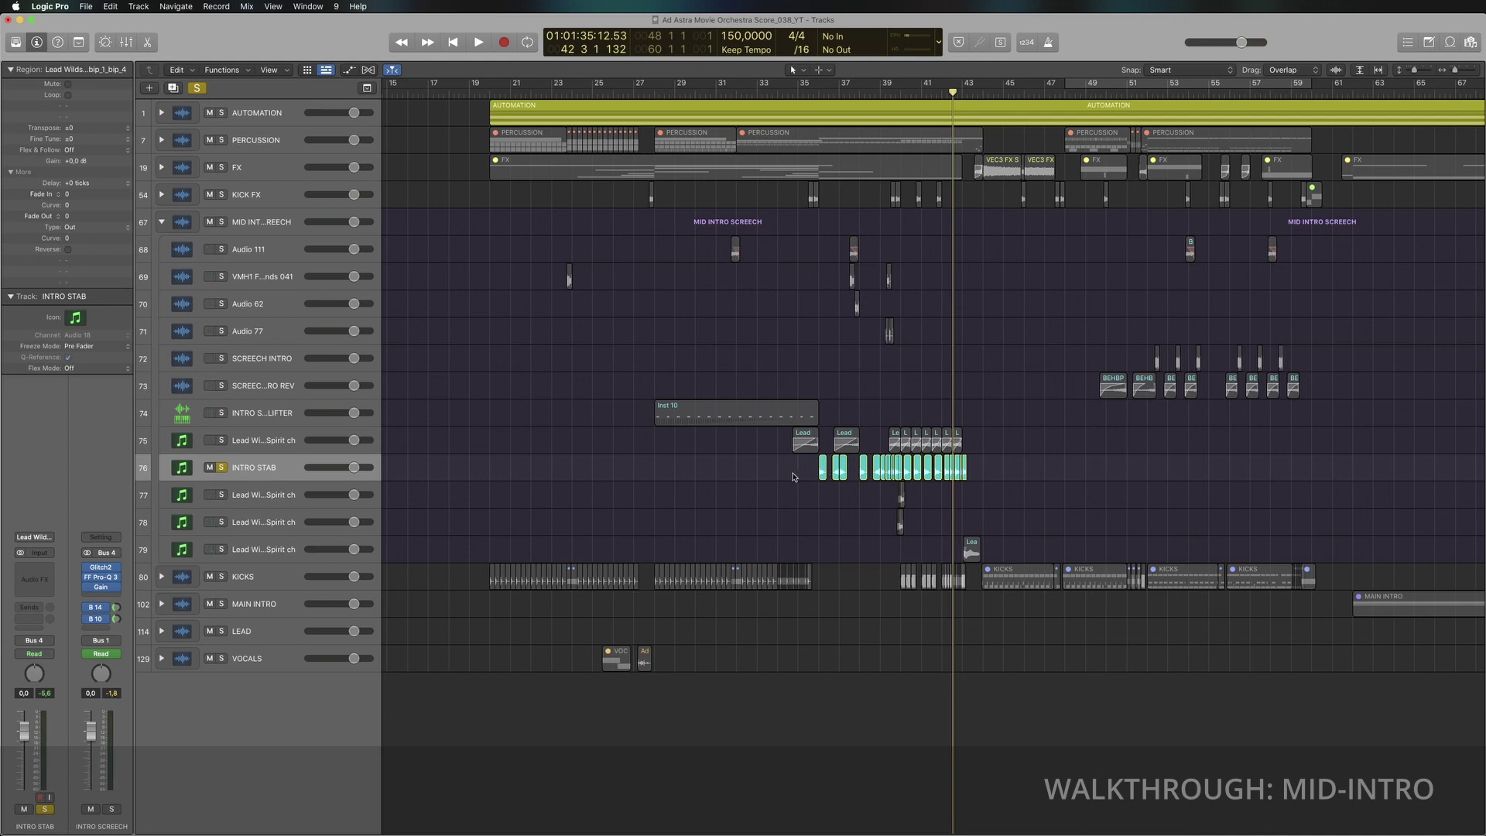
left_click_drag(977, 472, 977, 477)
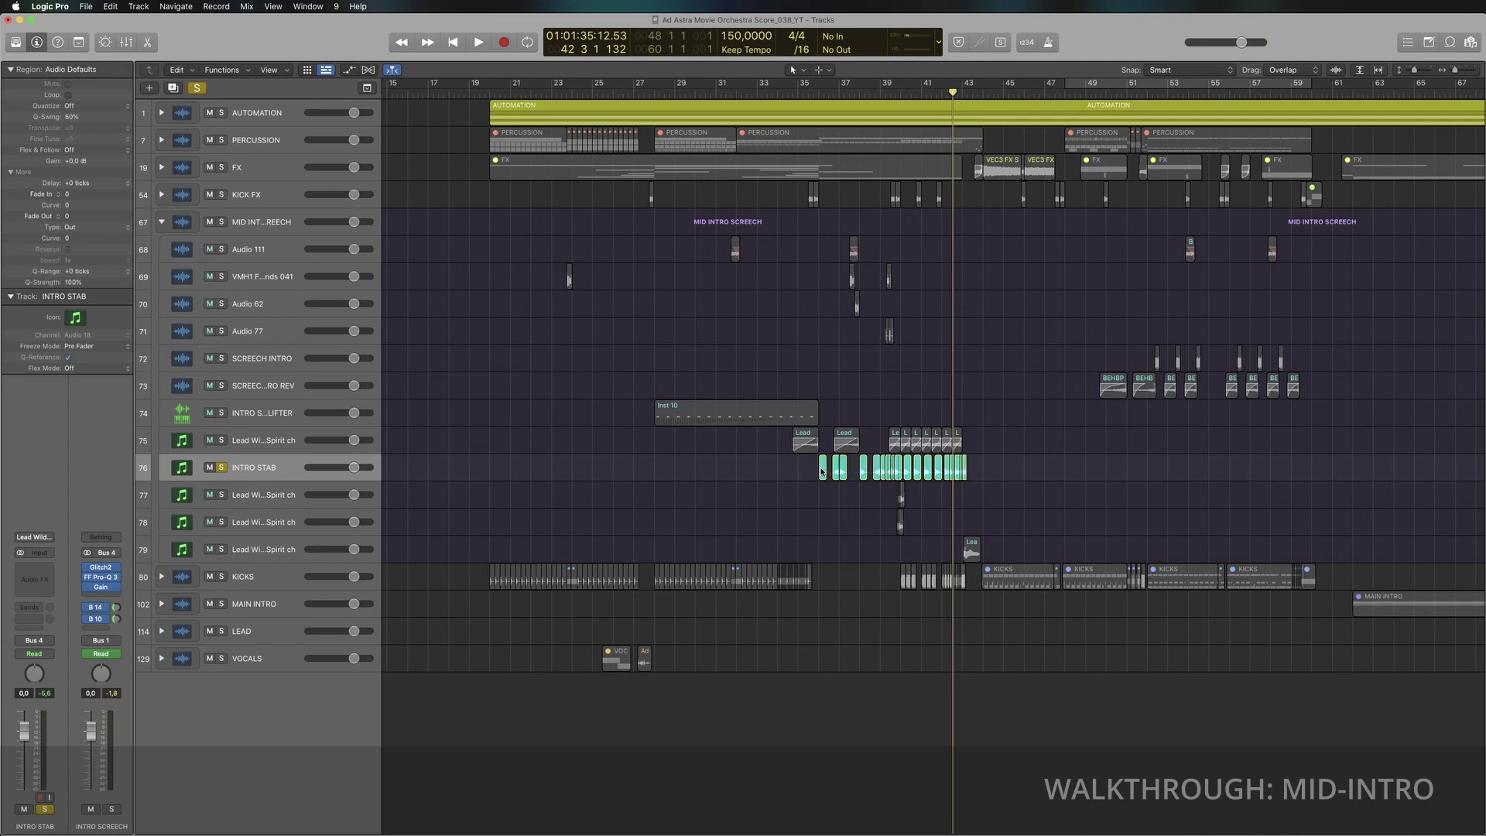
left_click(222, 468)
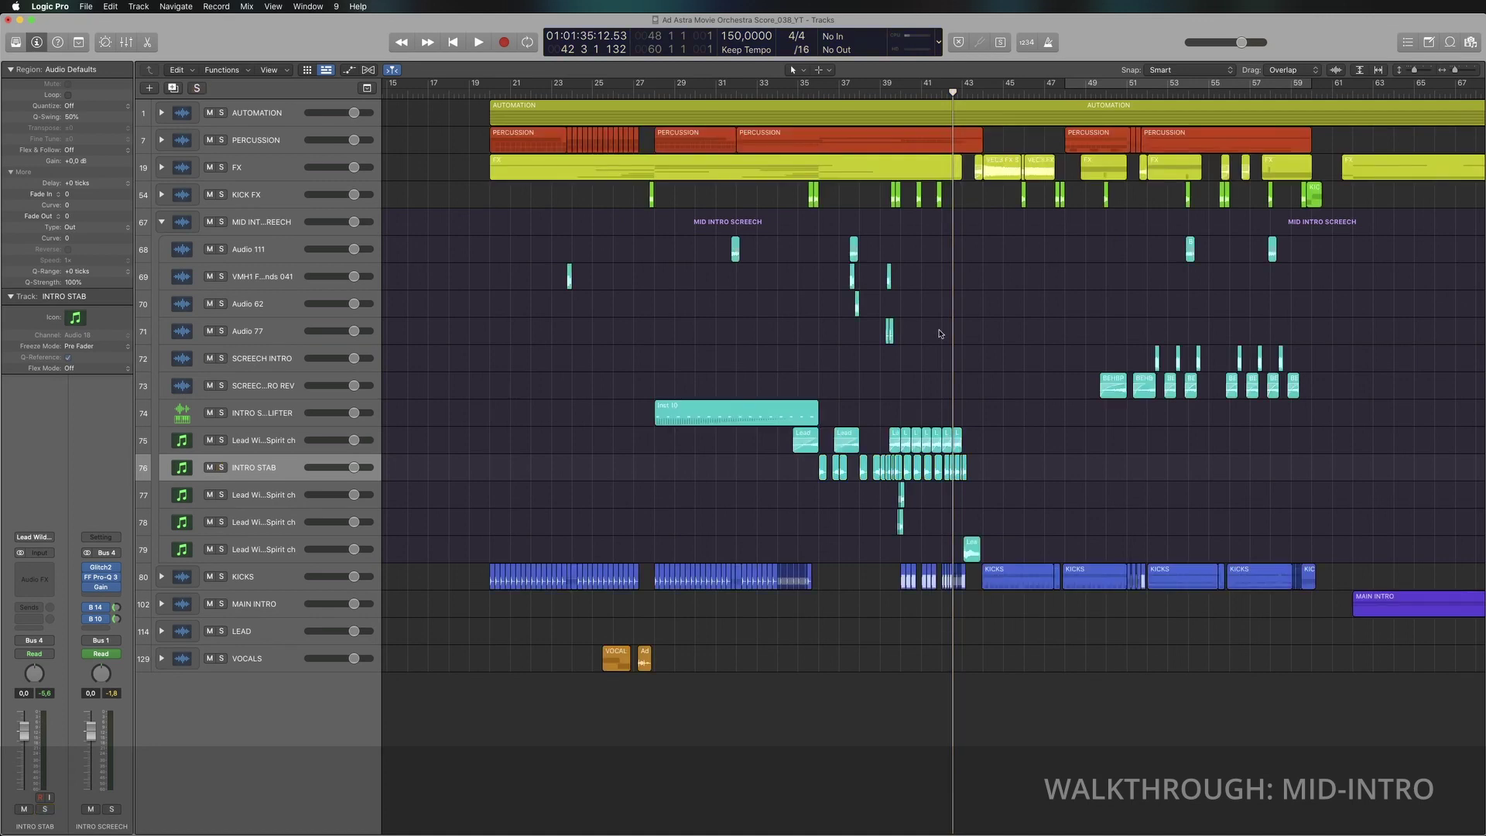
Step: Play the full mix from around bar 49 to hear the SCREECH INTRO REV regions in context
left_click(1097, 100)
left_click(1097, 93)
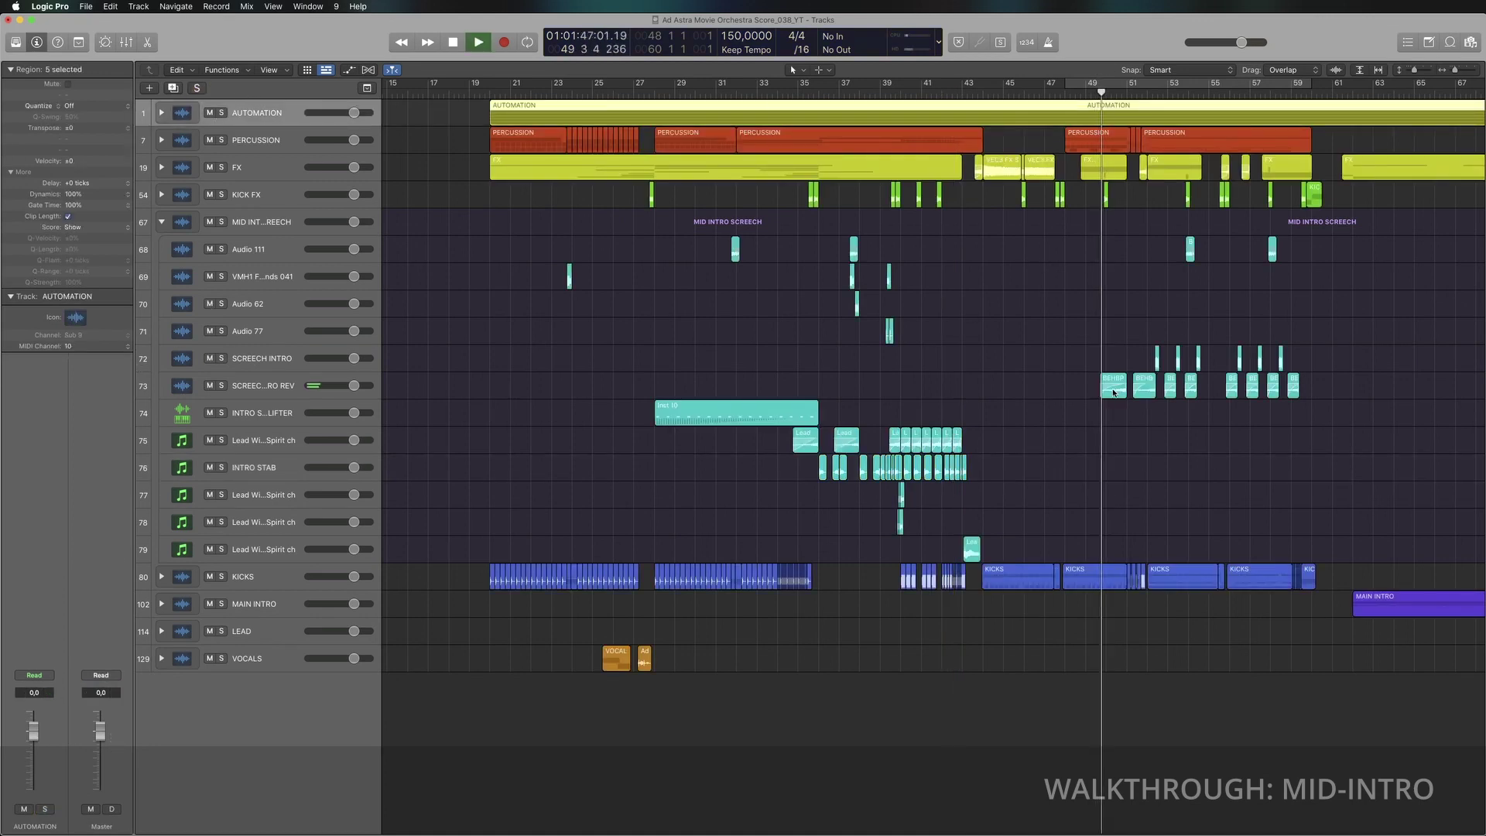
scroll(1089, 409, "right", 3)
scroll(1088, 409, "right", 3)
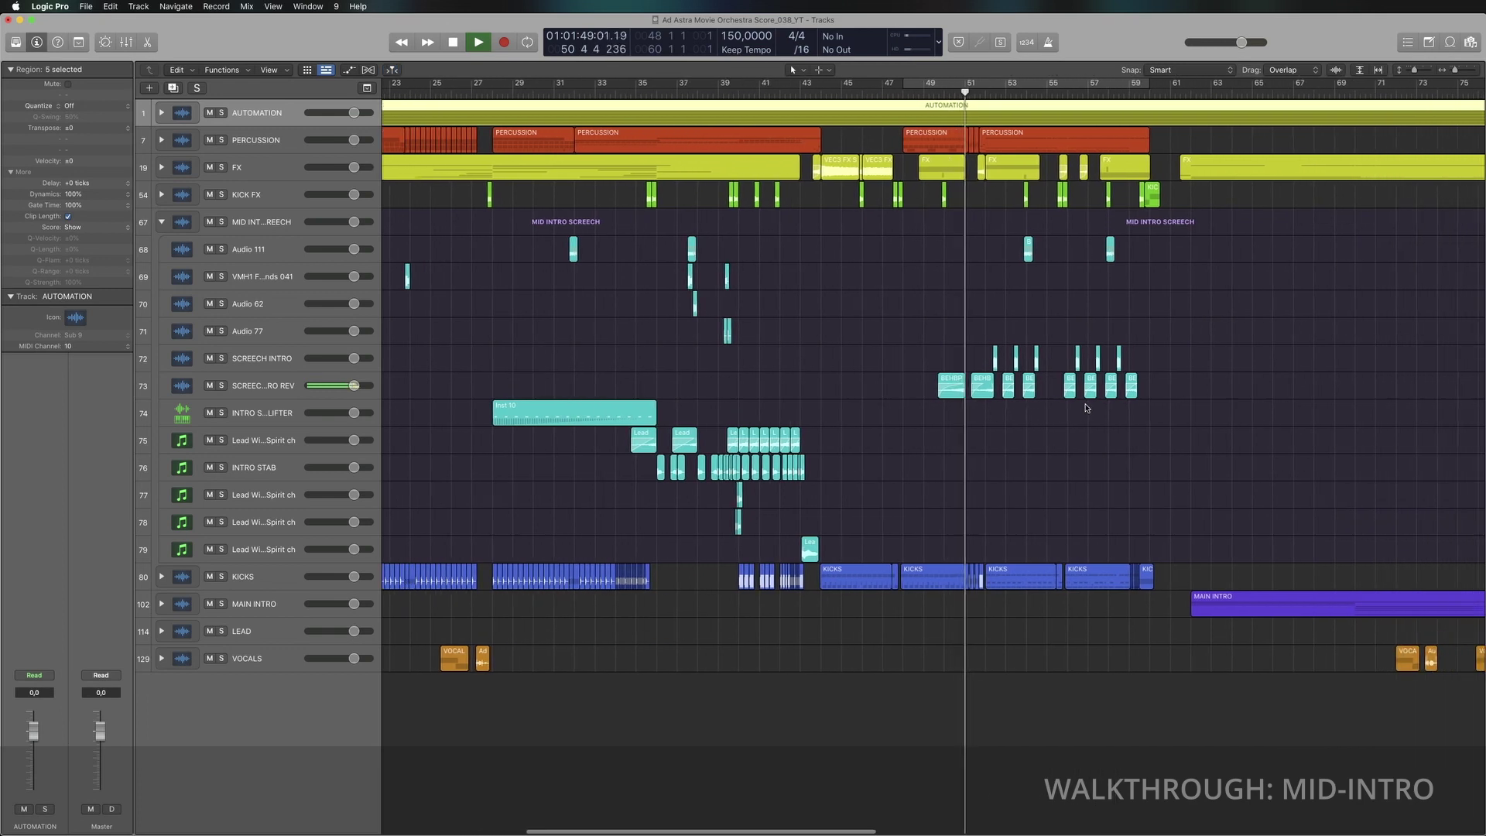
scroll(1063, 421, "right", 2)
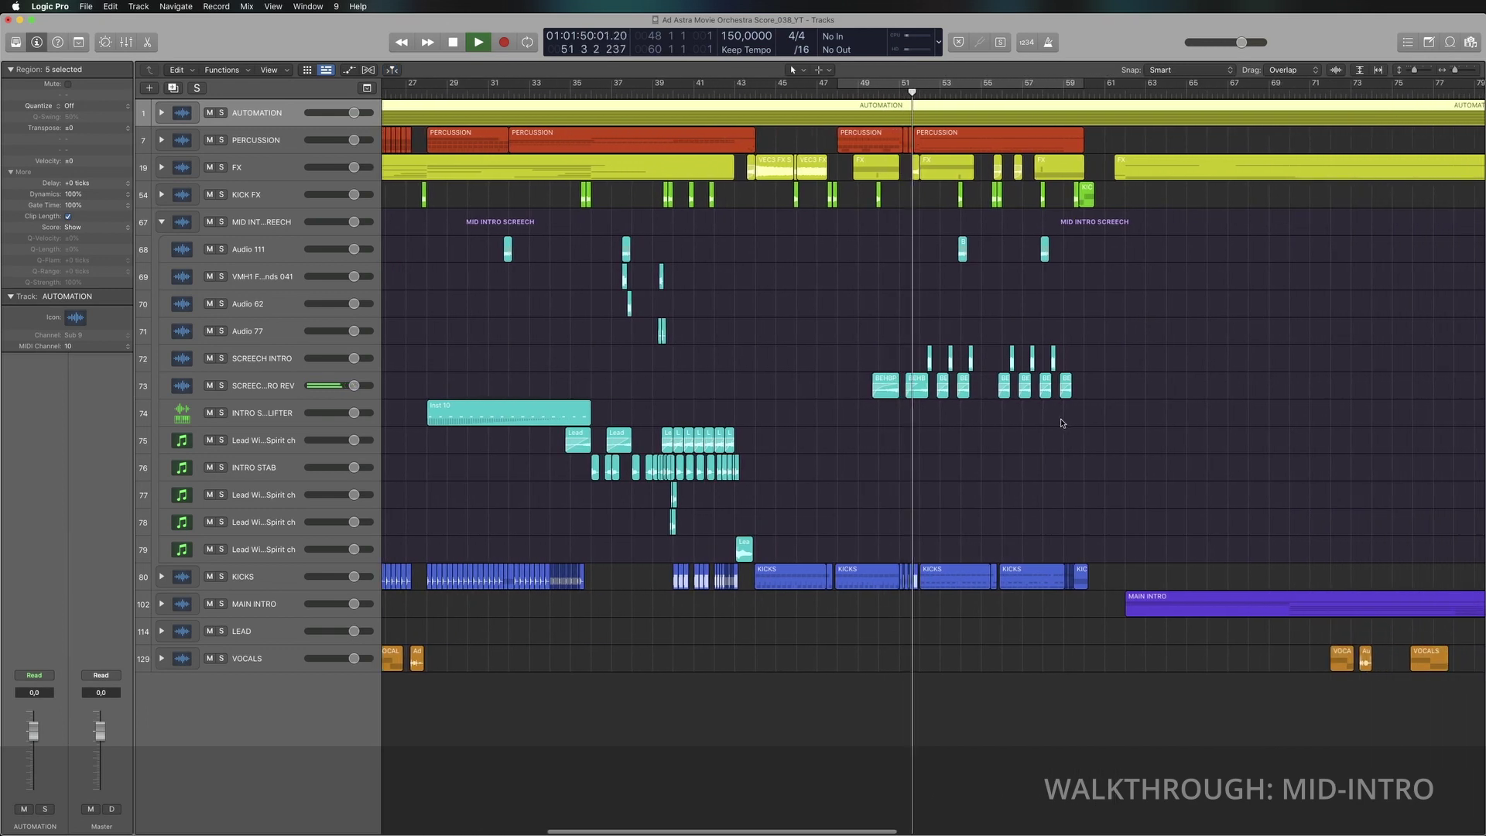
Step: Solo SCREECH INTRO and SCREECH INTRO REV, and play them with and without Audio 111 up to around bar 58
left_click(220, 358)
left_click(221, 386)
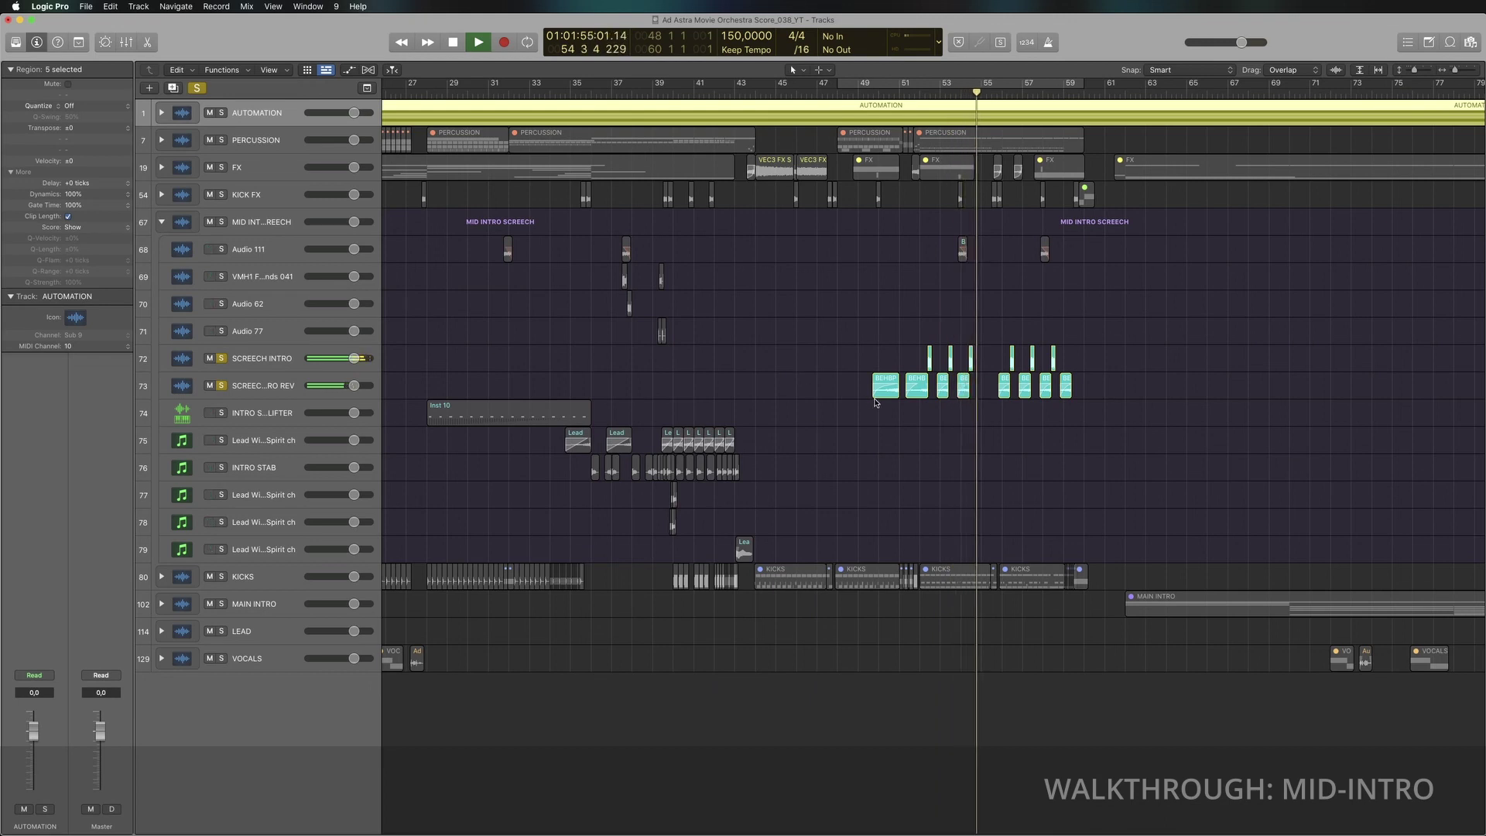
left_click(220, 249)
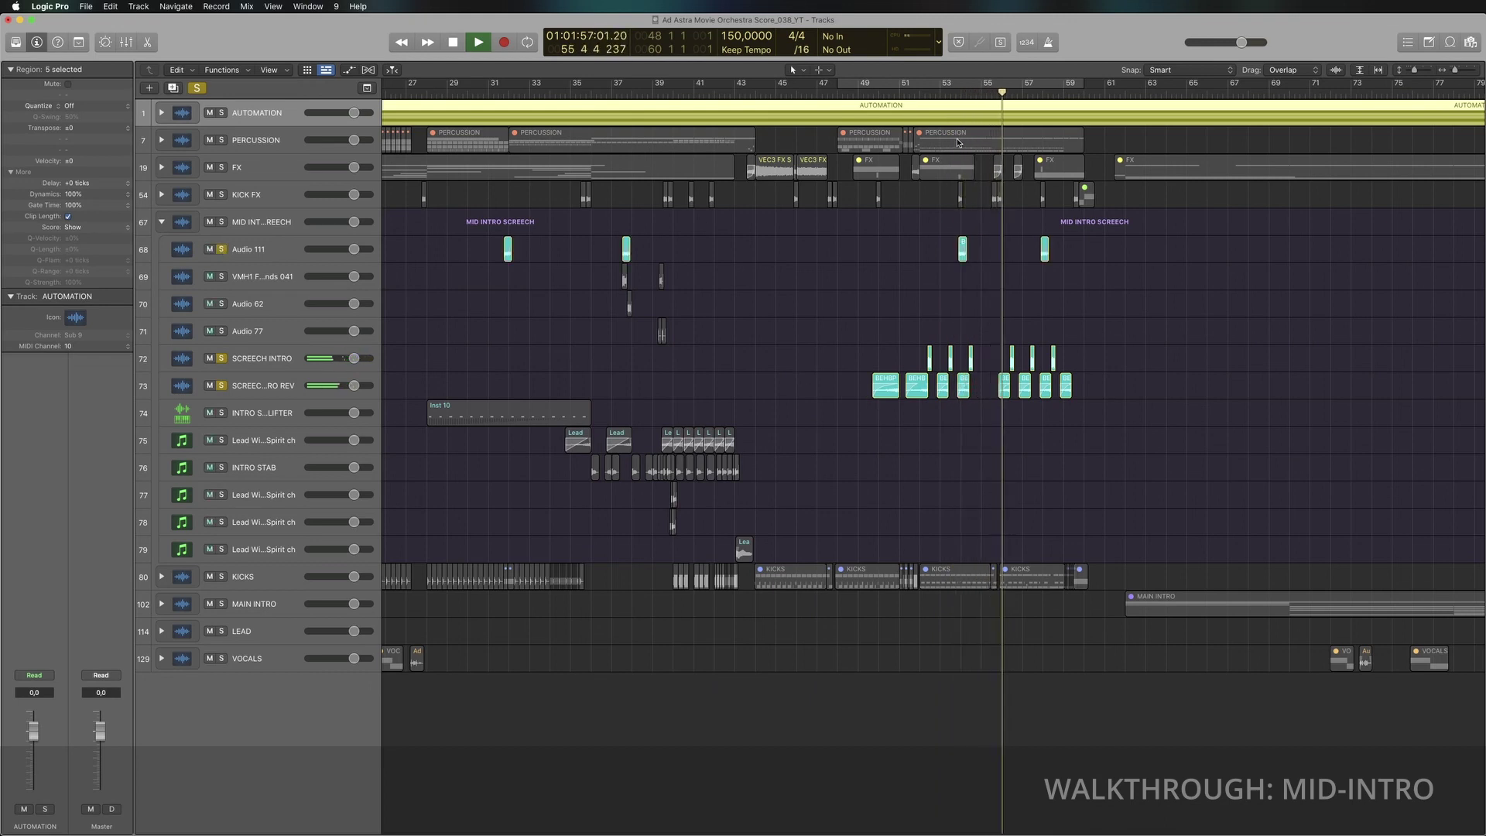
left_click(221, 249)
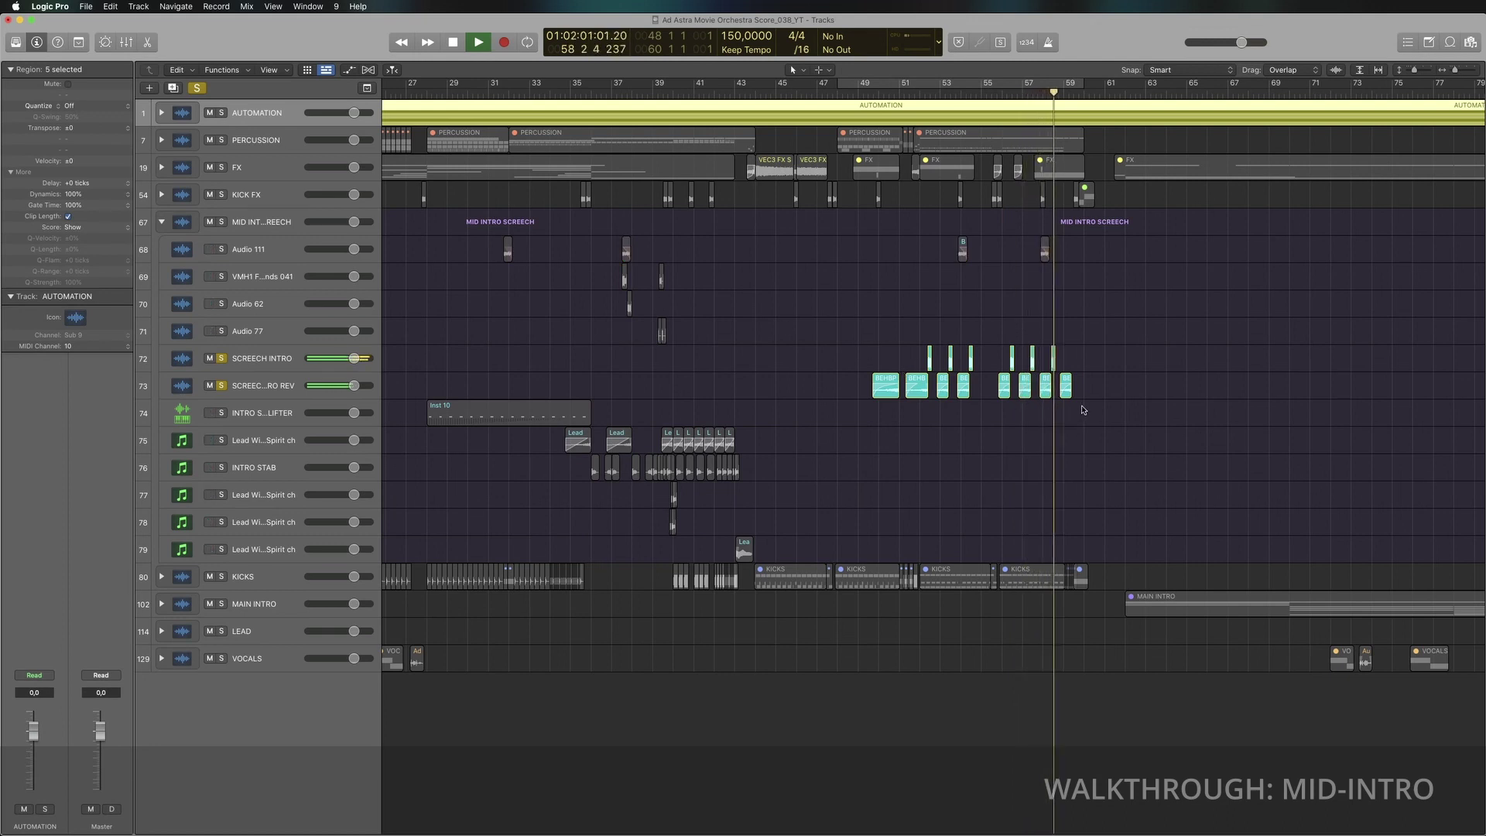
key("space")
left_click(262, 360)
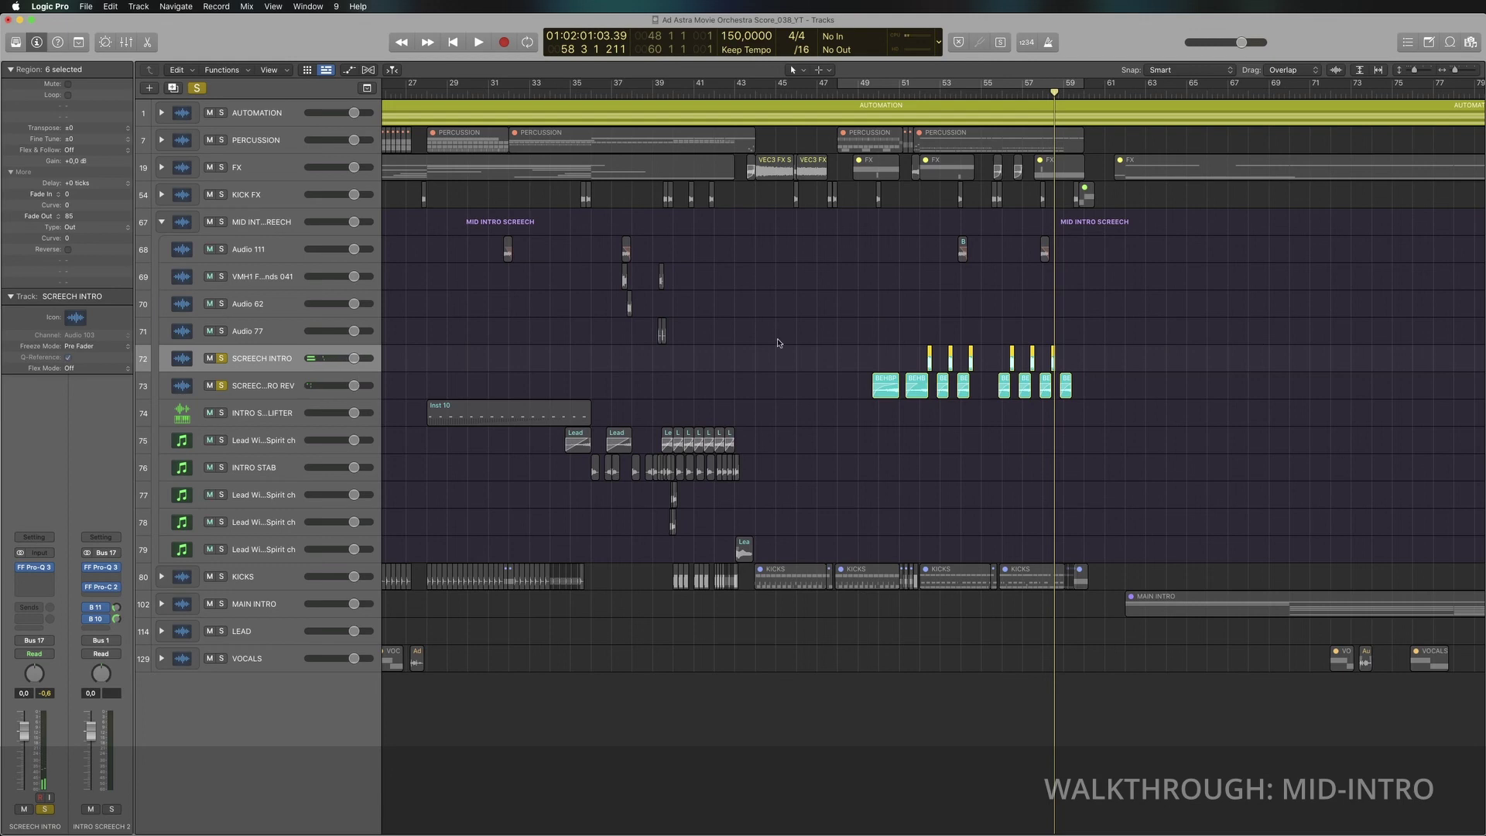
Step: Point out the first SCREECH INTRO region and clear the solos on SCREECH INTRO and SCREECH INTRO REV
left_click(933, 364)
left_click(222, 386)
left_click(223, 361)
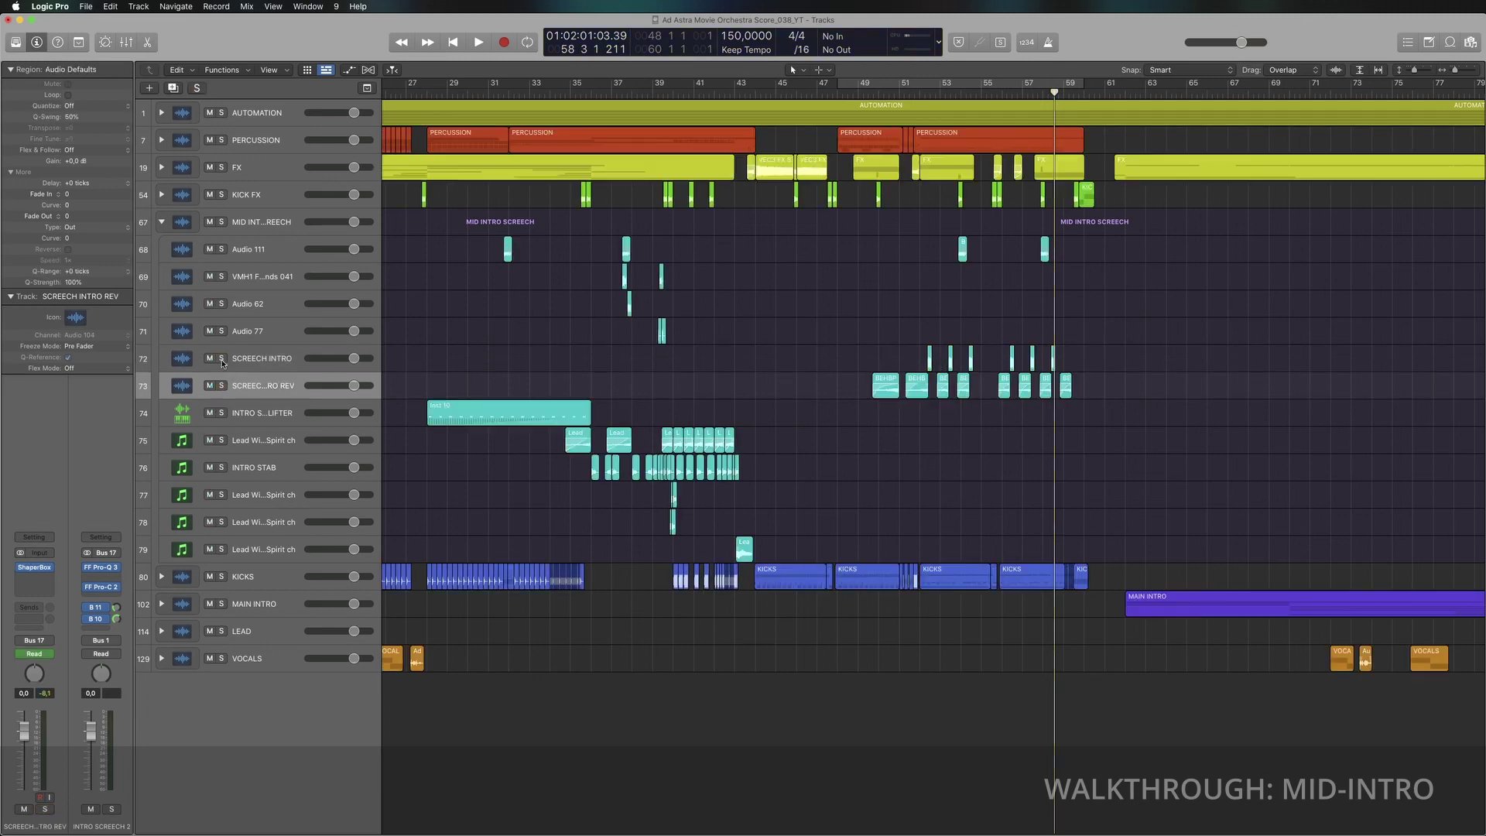
Step: Play the full mix from around bar 50 to hear both screech tracks in context up to bar 58
left_click(898, 91)
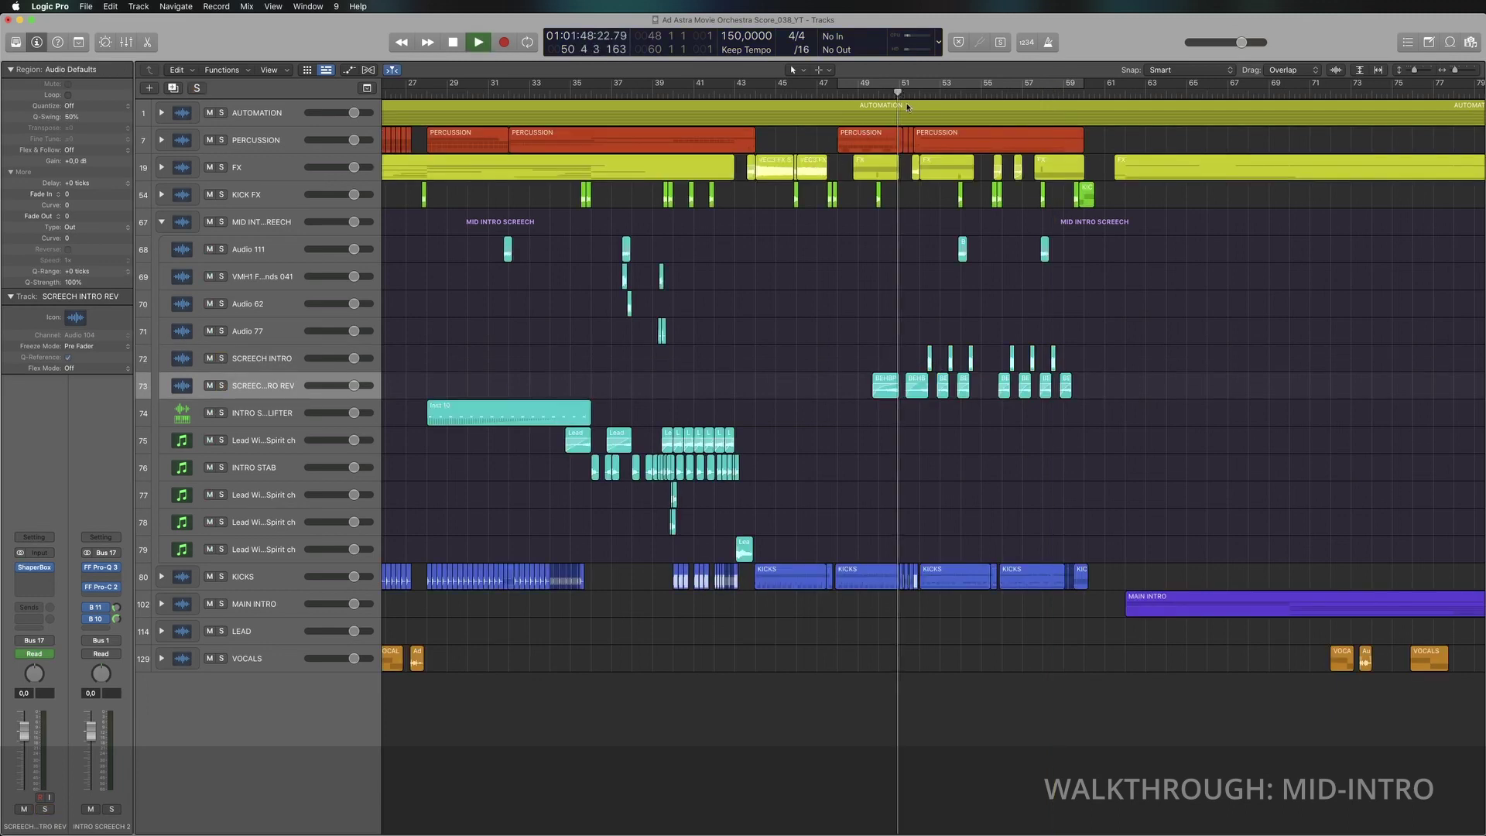
key("space")
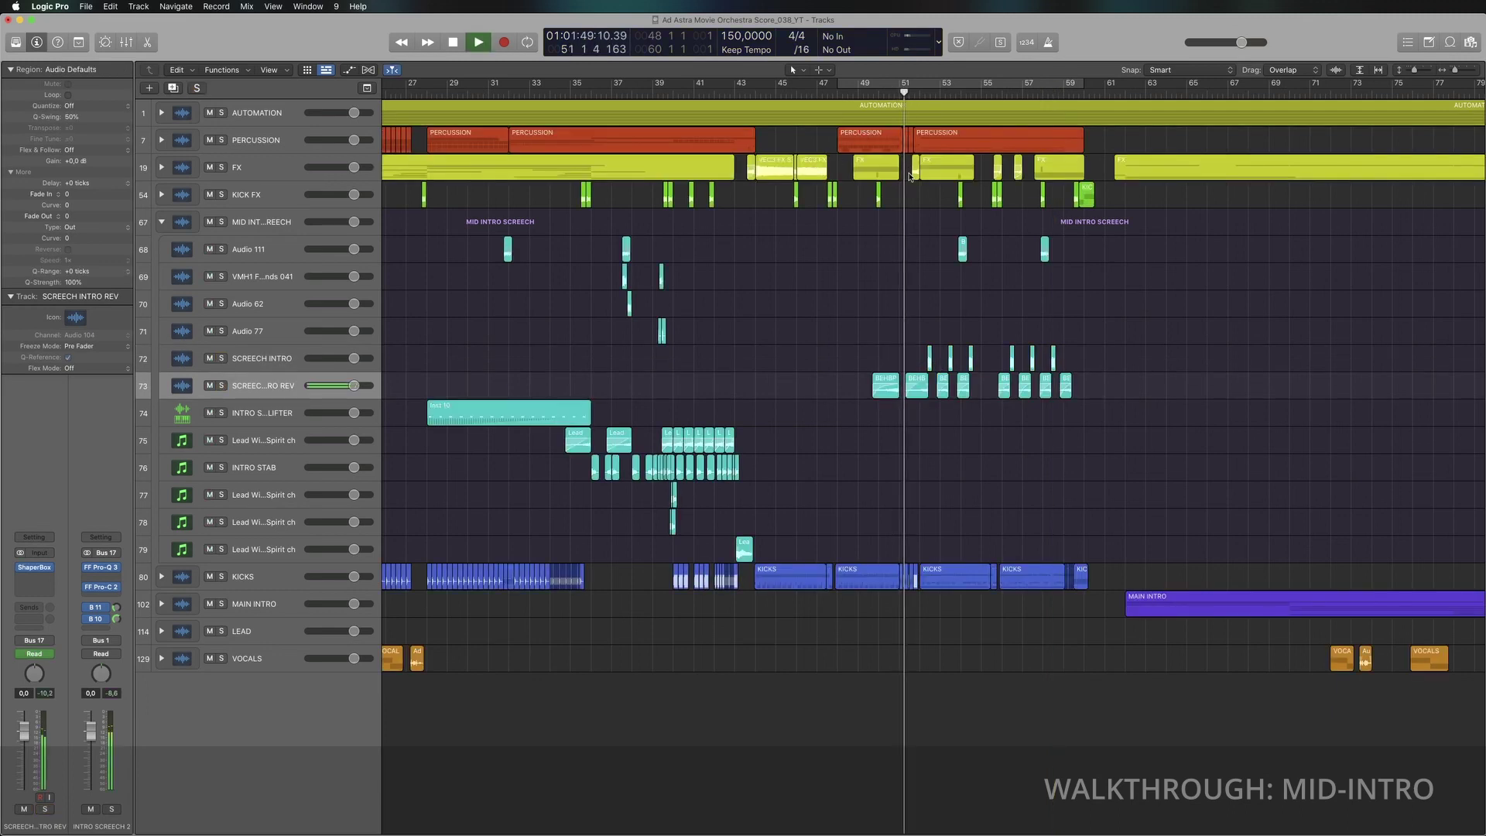
left_click(892, 399, "ctrl+alt")
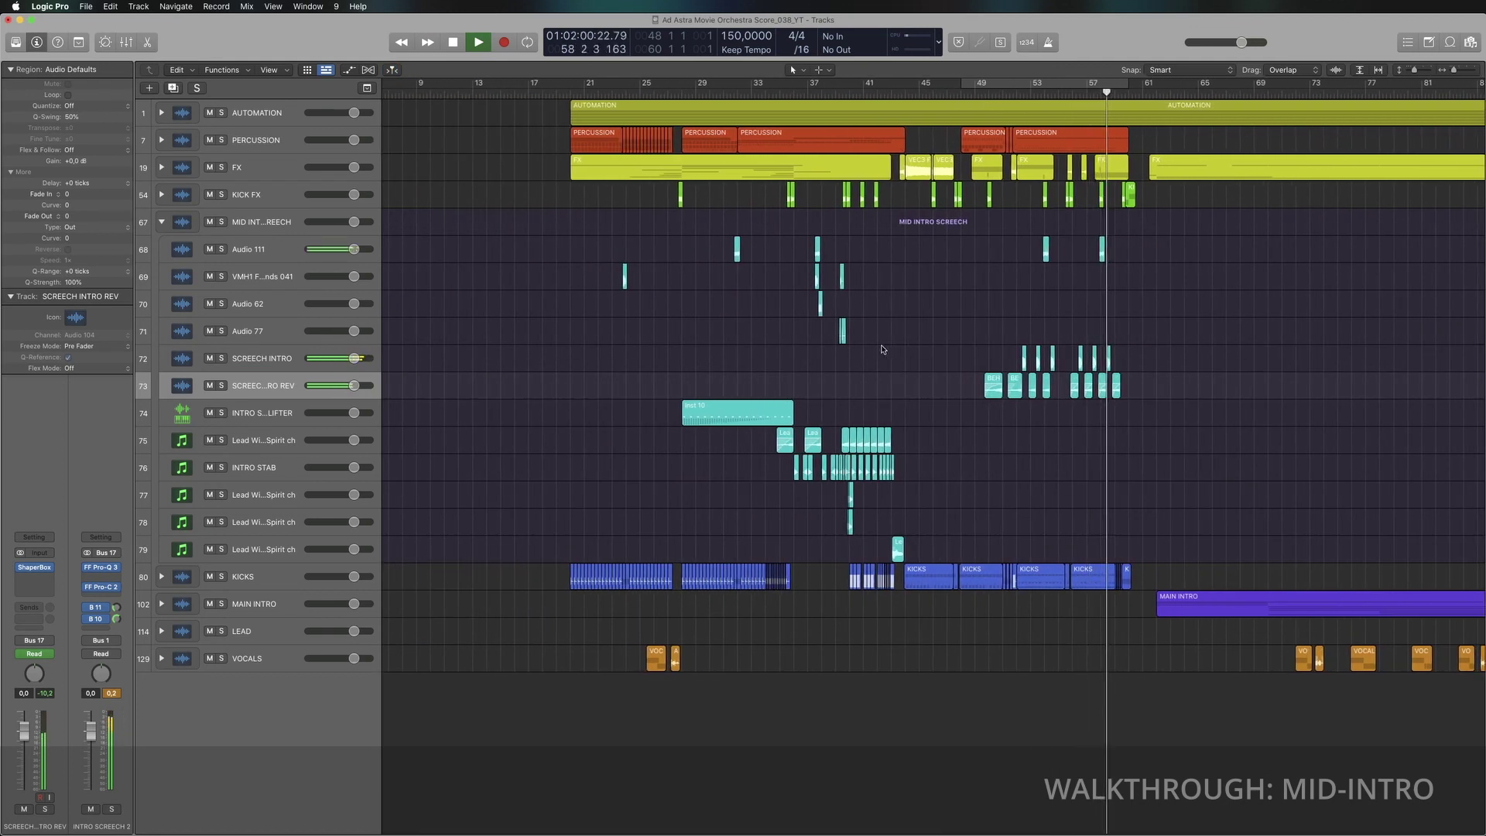
key("space")
Step: Solo the regions on Audio 111, VMH1 FX Sounds 041, Audio 62 and Audio 77, and play them from around bar 37
left_click_drag(598, 347, 885, 242)
key("ctrl+s")
left_click(1001, 87)
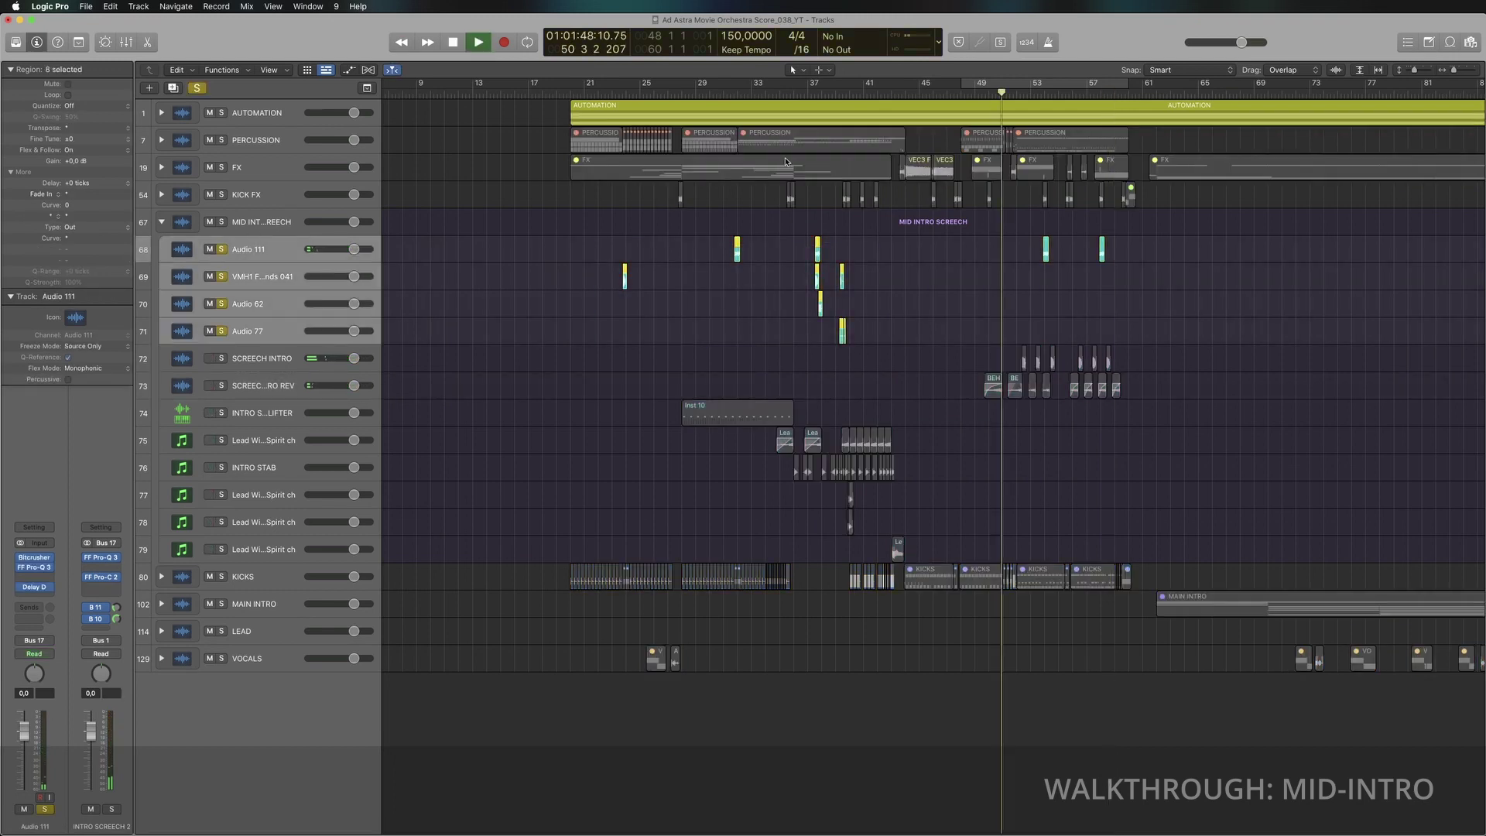
left_click(810, 87)
key("space")
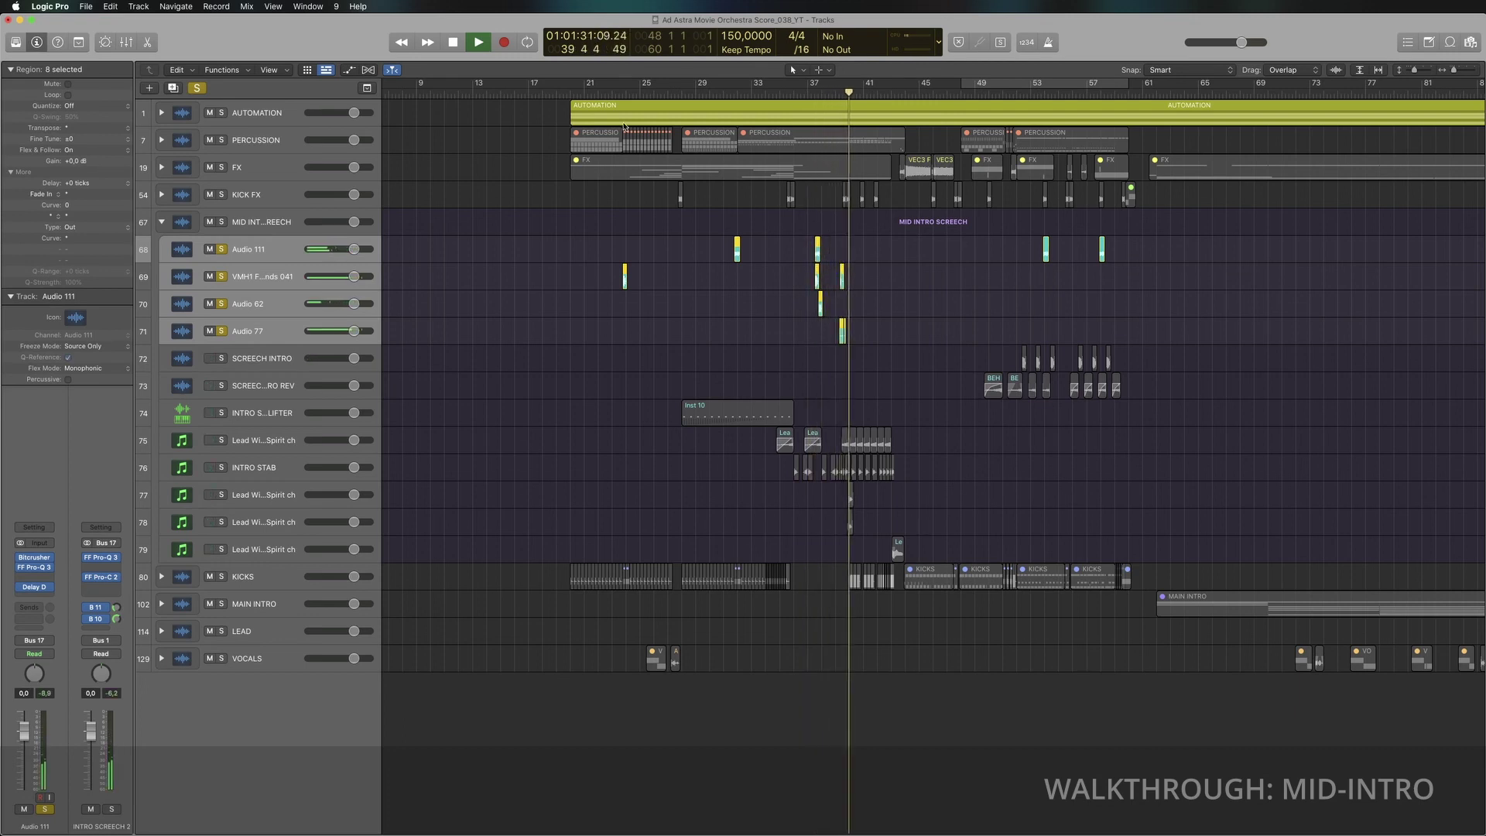
Step: Play the four soloed audio tracks from around bar 23, then stop and clear their solos
left_click(626, 91)
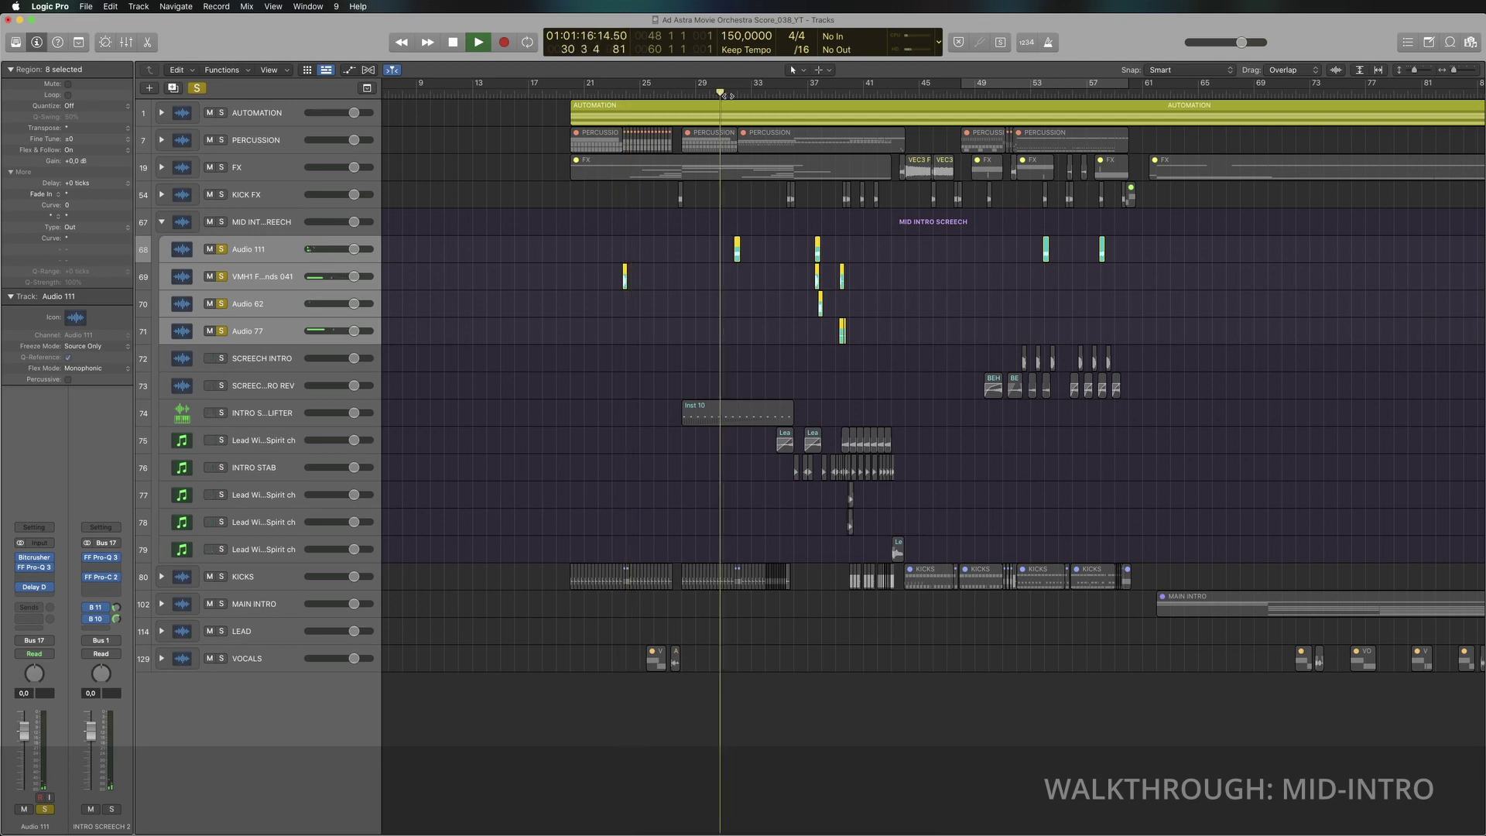
left_click(616, 91)
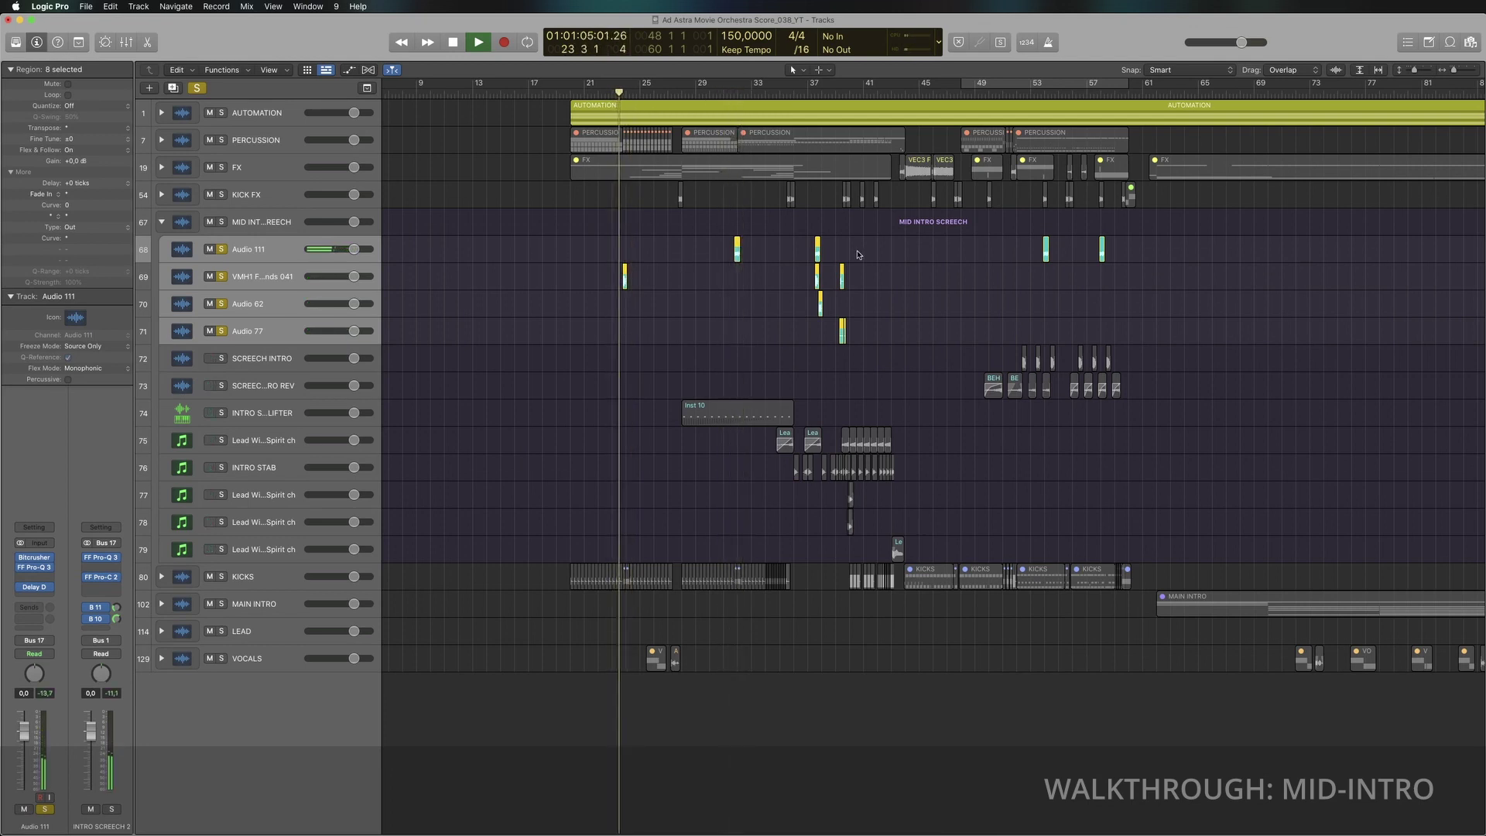
left_click(220, 249)
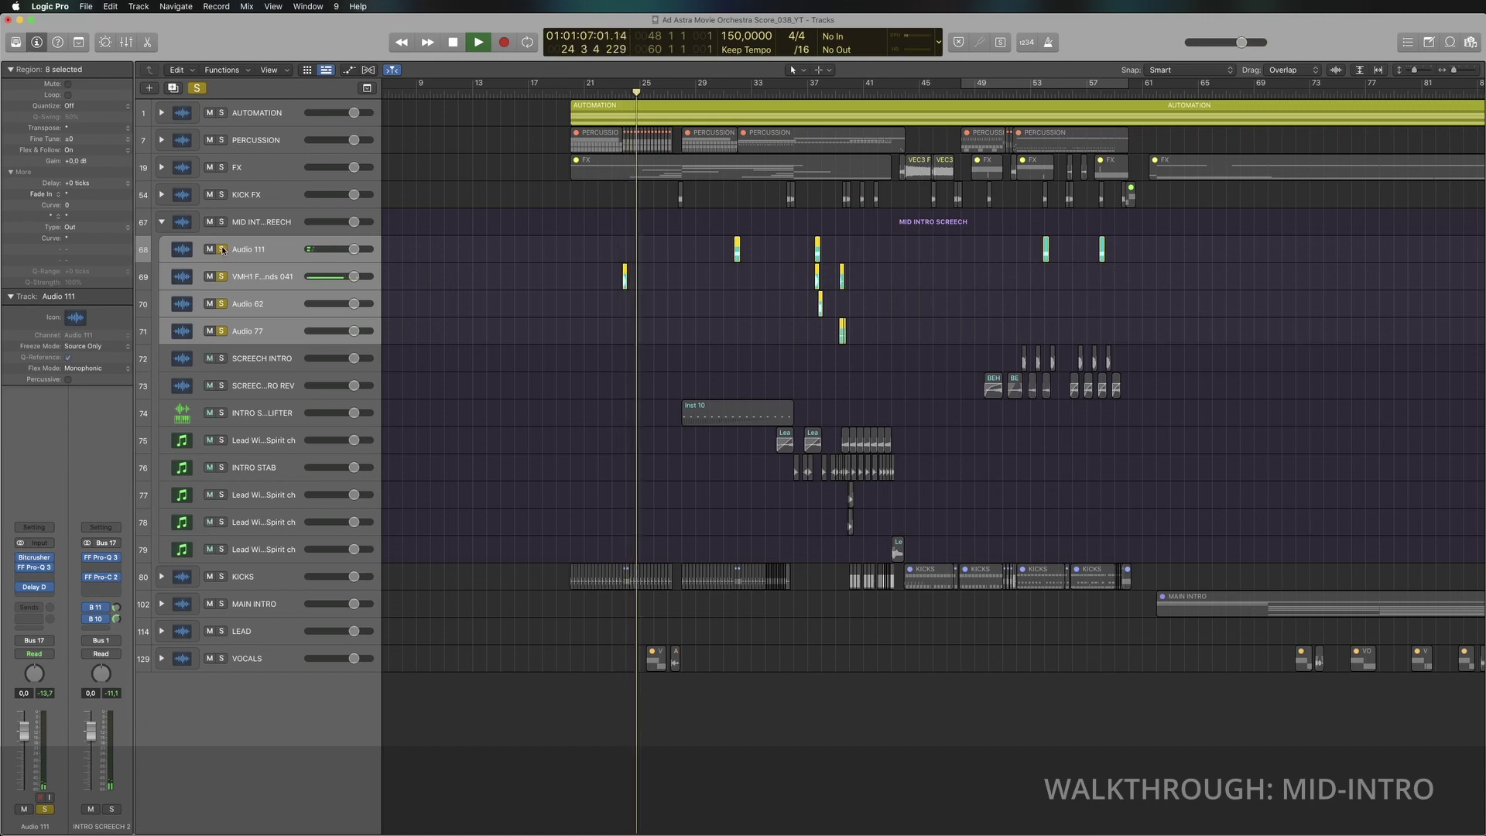
key("space")
left_click_drag(222, 250, 222, 336)
Step: Point out the regions on Audio 111, VMH1 FX Sounds 041, Audio 62 and Audio 77, and deselect them
left_click(544, 278)
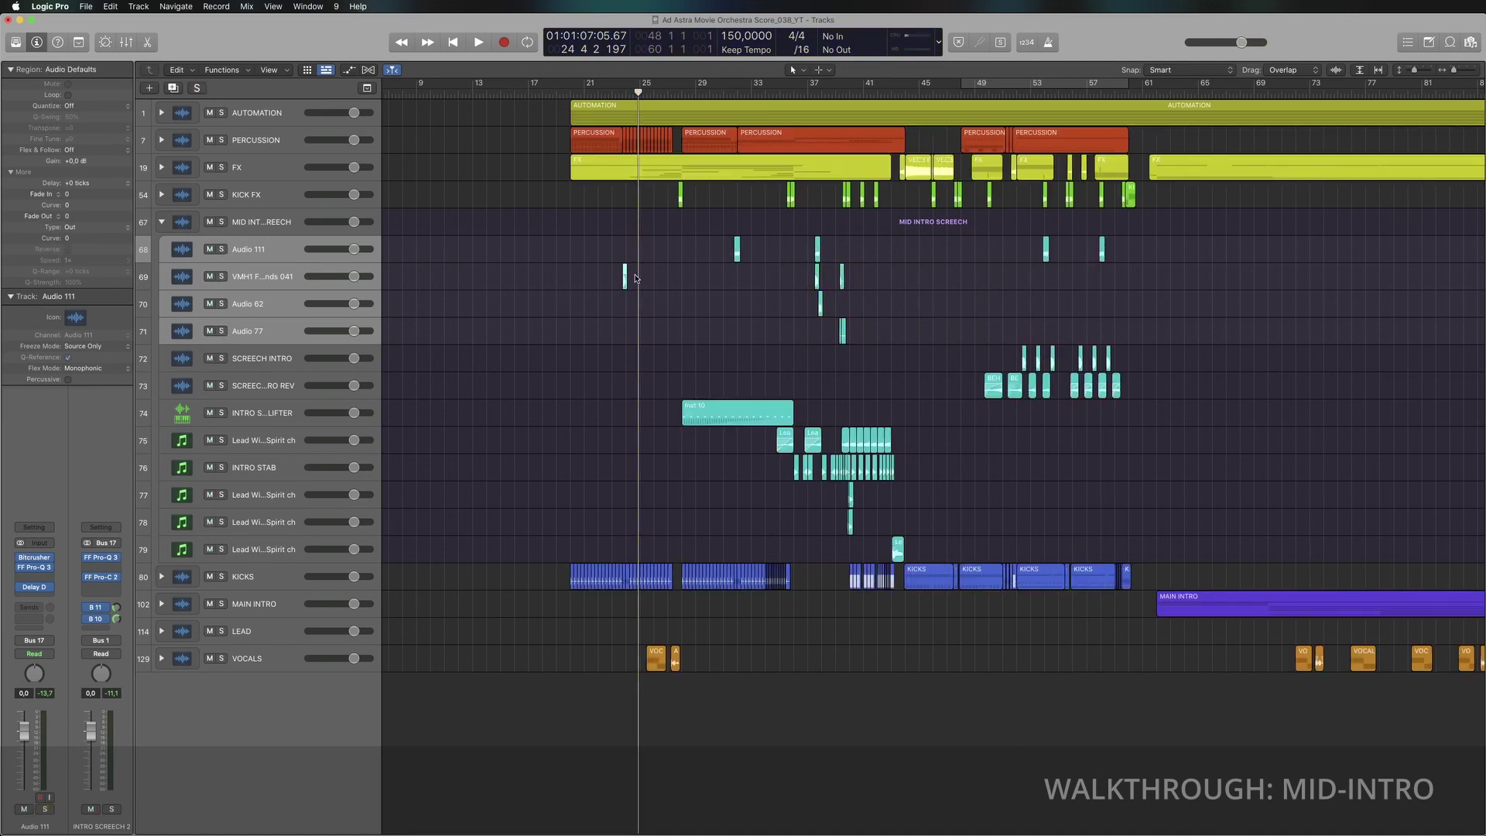
left_click(673, 285)
left_click(737, 249)
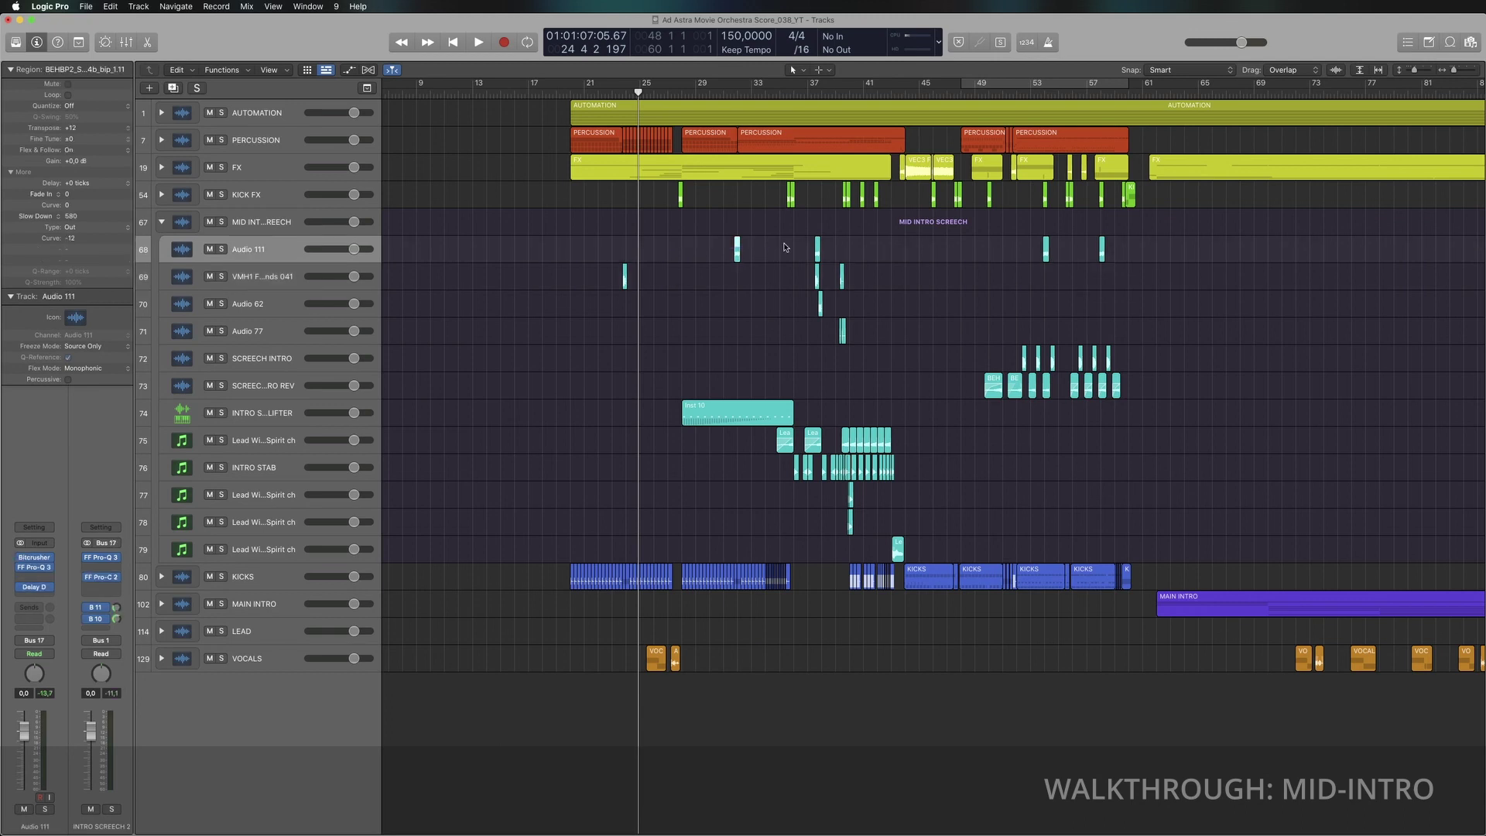
left_click(818, 248)
left_click(881, 278)
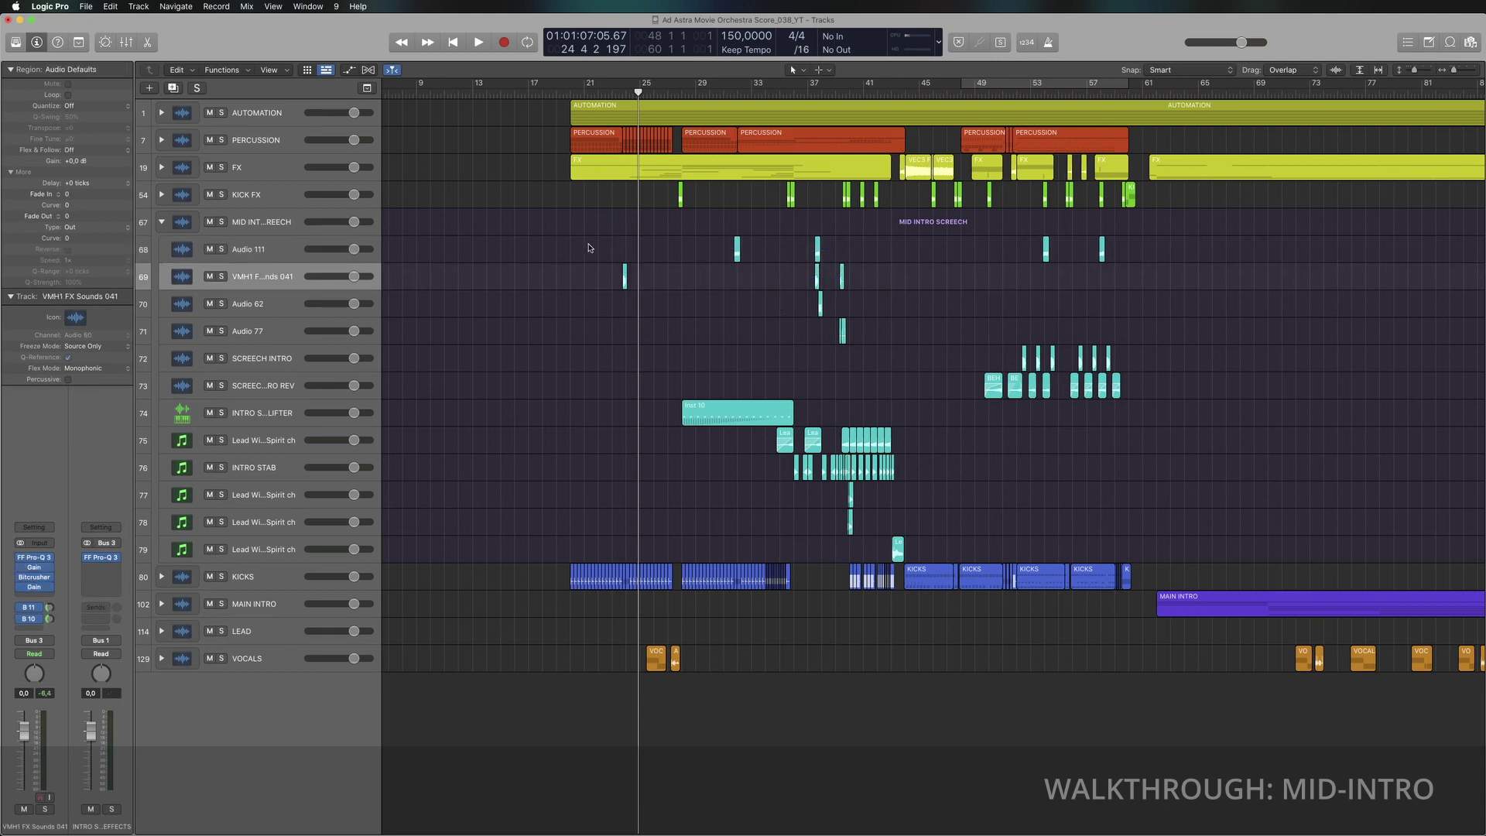
left_click_drag(588, 248, 1205, 338)
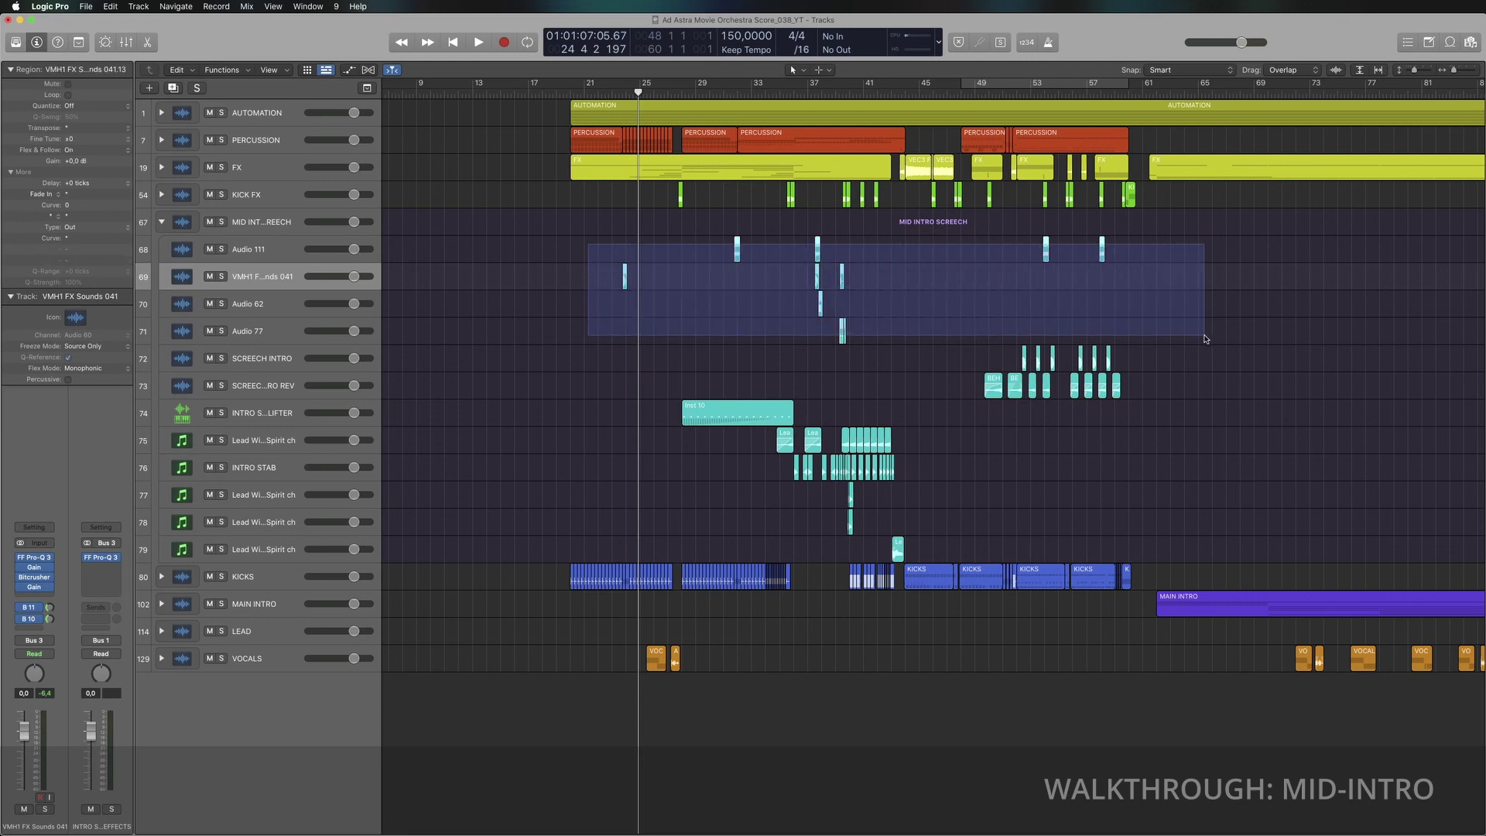
left_click(900, 298)
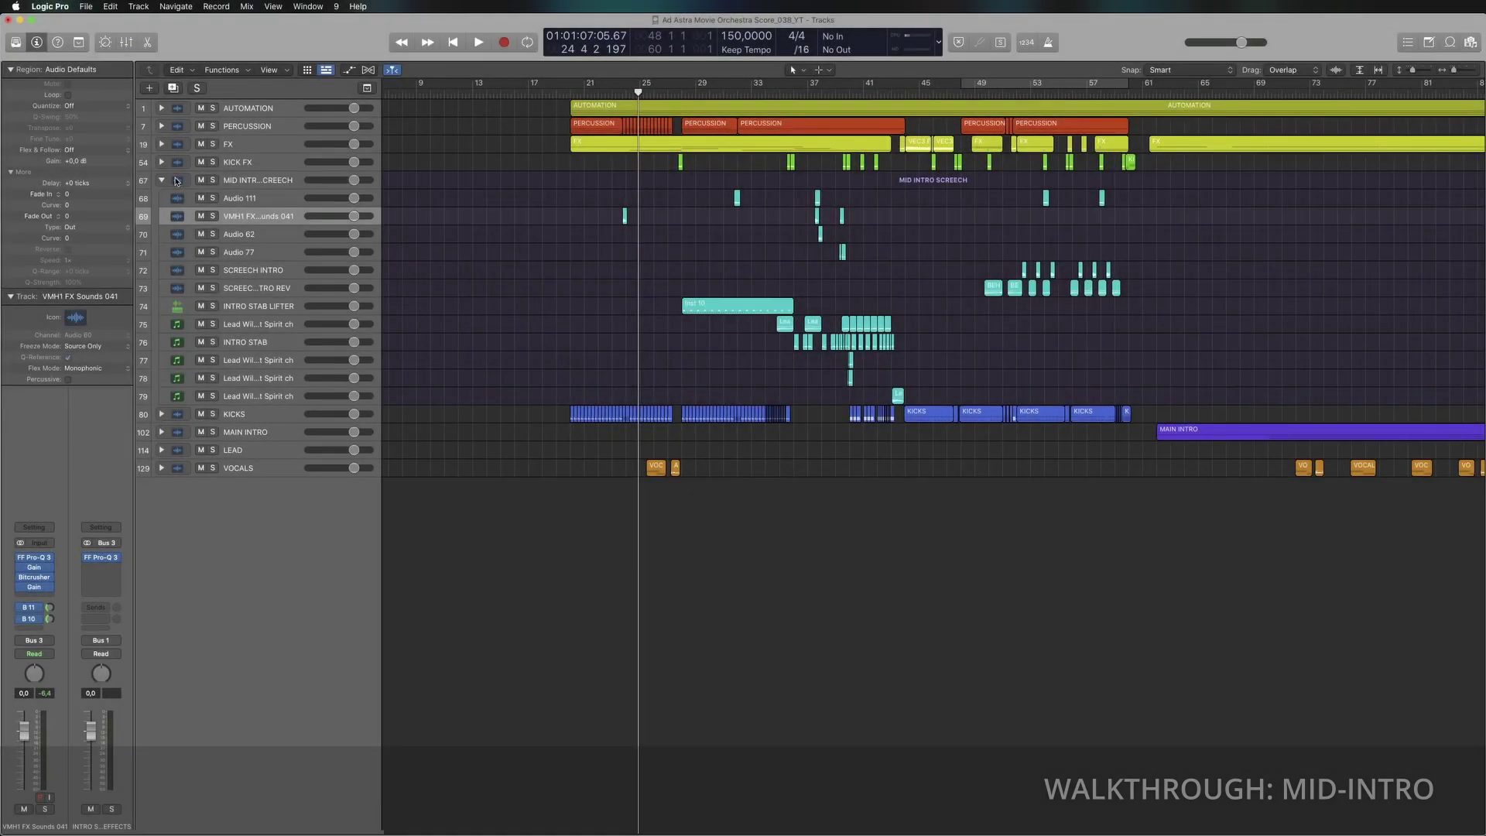
Step: Collapse the MID INTRO SCREECH stack and expand the KICKS stack
left_click(161, 181)
left_click(691, 315, "ctrl+alt")
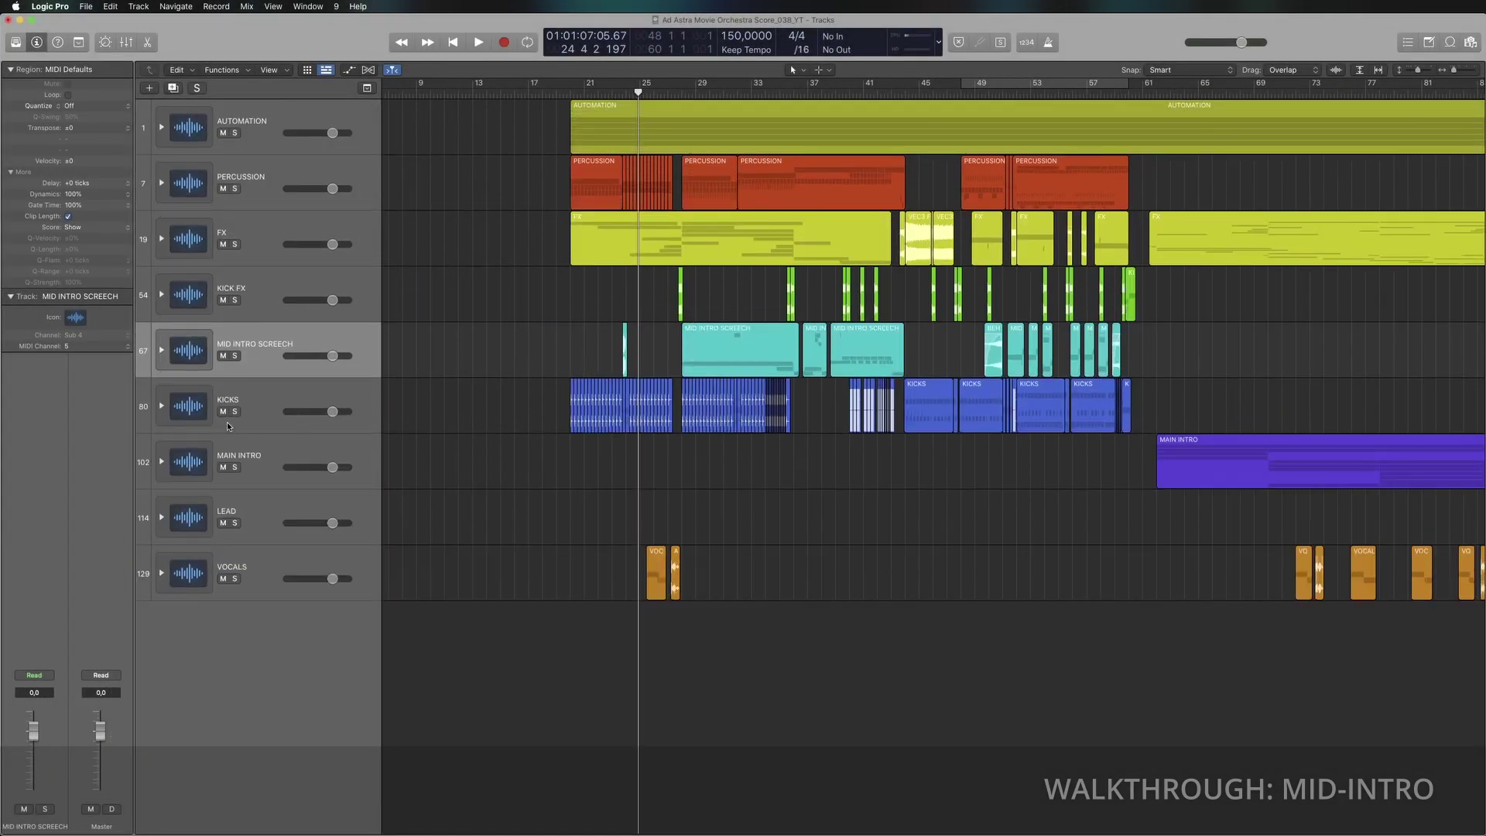
left_click(161, 405)
Step: Solo the KICKS stack, play it from around bar 22, and select the Intro Kick Roll-off ch_bip_2 track
left_click(235, 411)
left_click(611, 85)
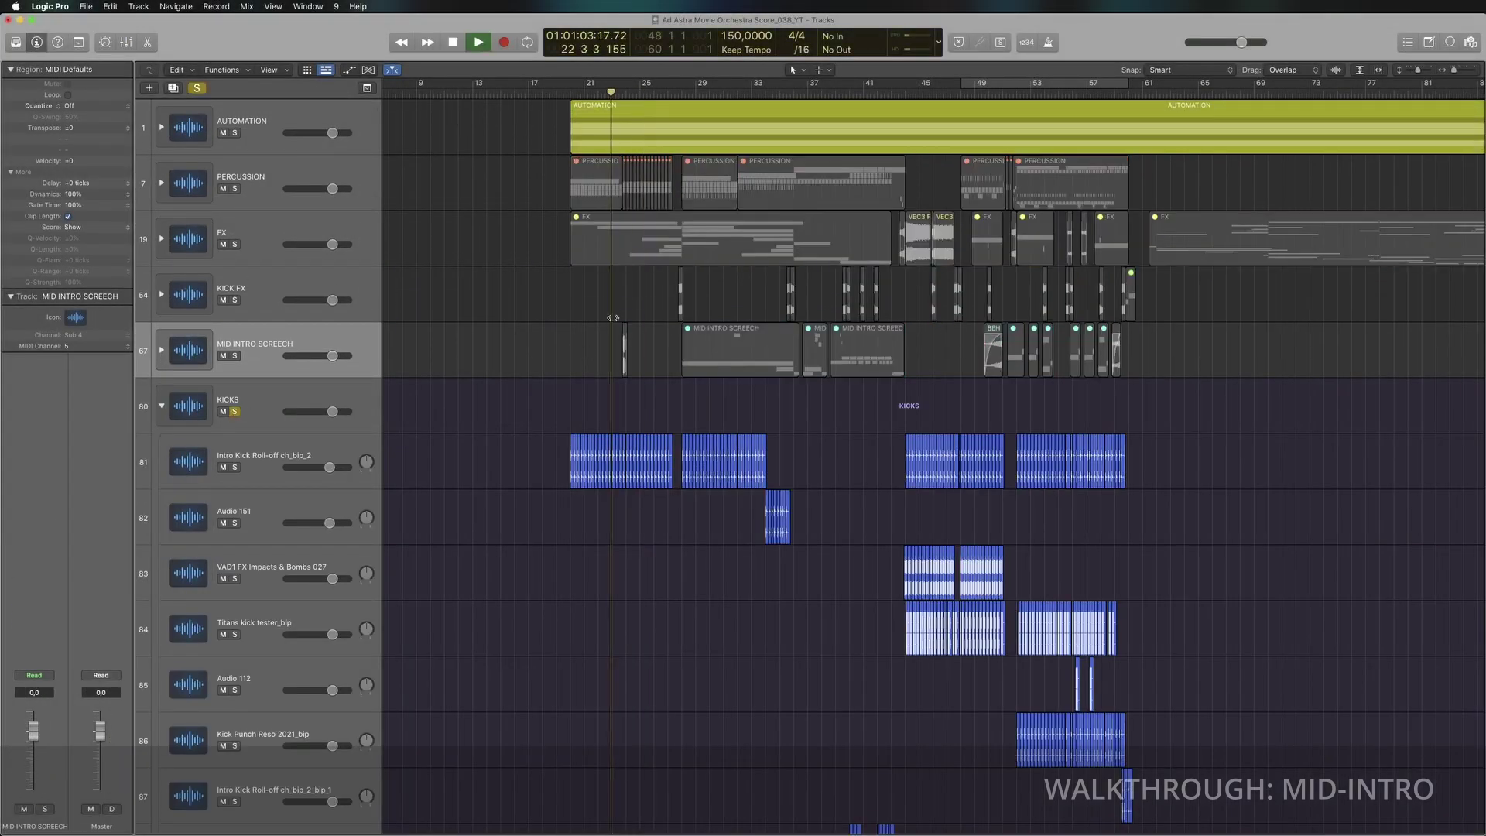
key("space")
left_click(615, 151, "ctrl+alt")
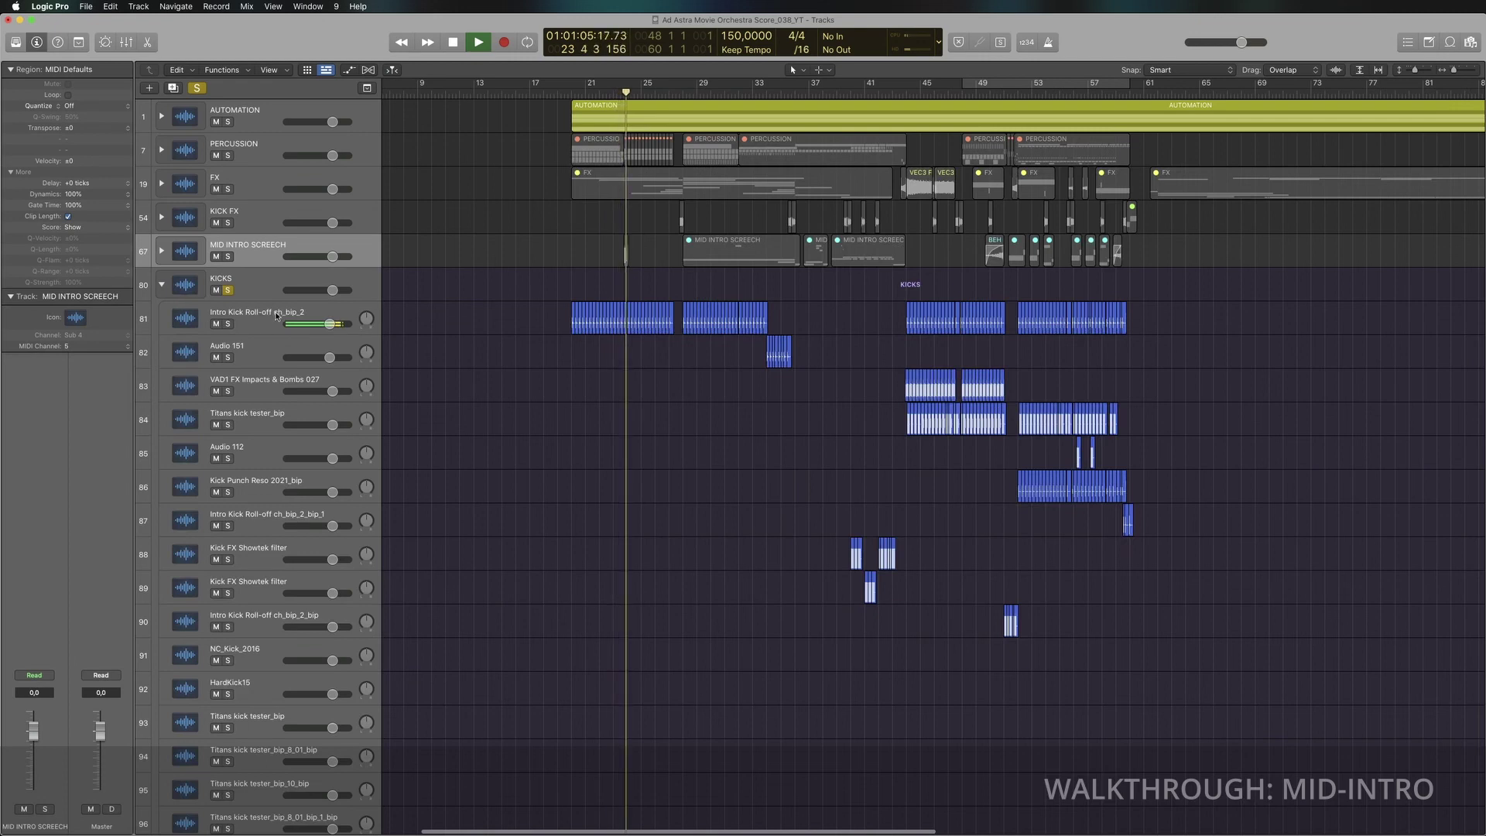
left_click(248, 317)
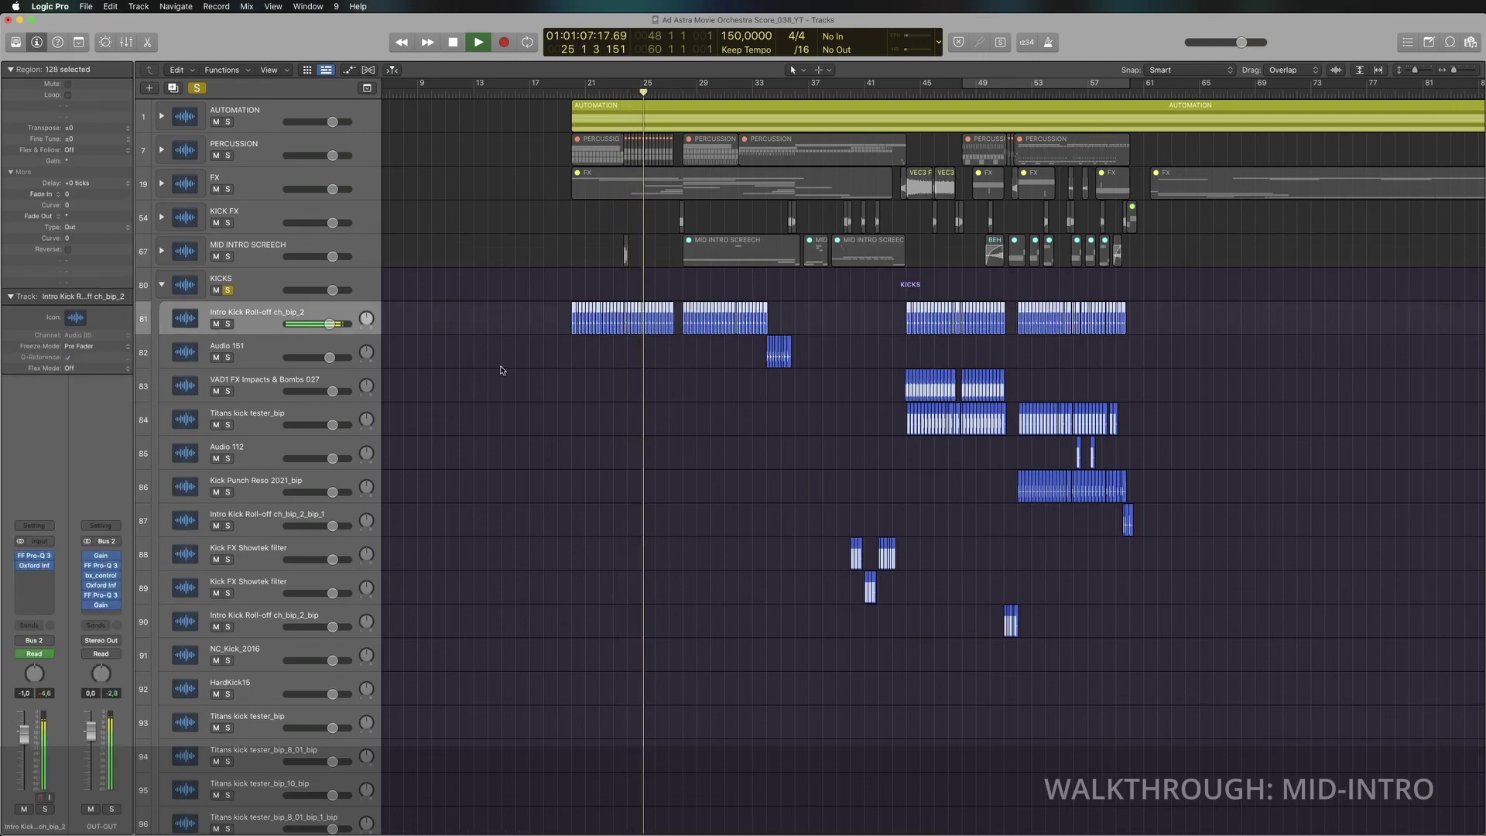
key("space")
Step: Point out the Intro Kick Roll-off ch_bip_2 regions before bar 34 by selecting them, and deselect them again
scroll(645, 349, "up", 2)
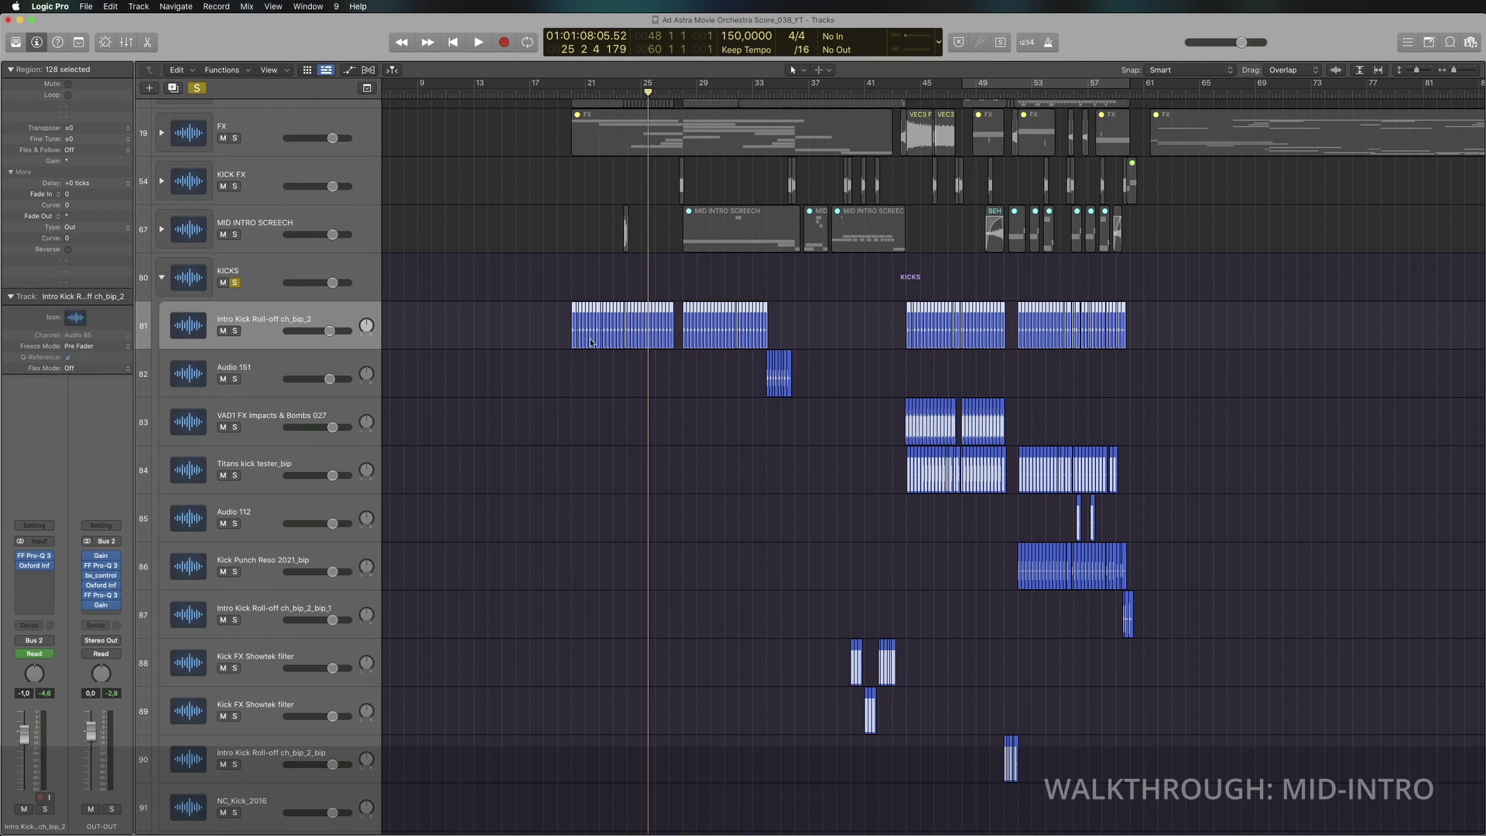
left_click(531, 331)
left_click_drag(499, 327, 791, 329)
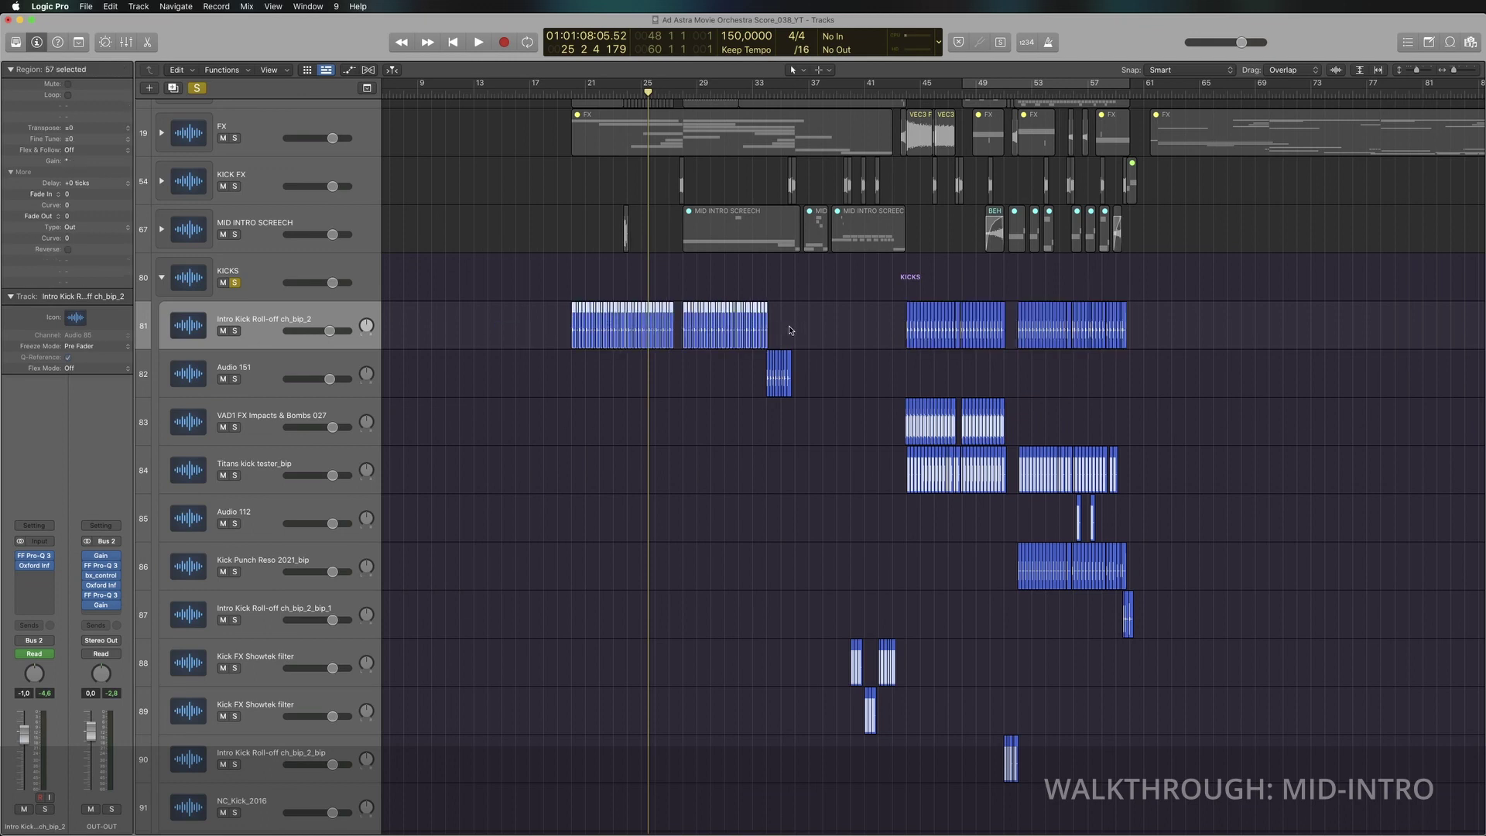
left_click(790, 330)
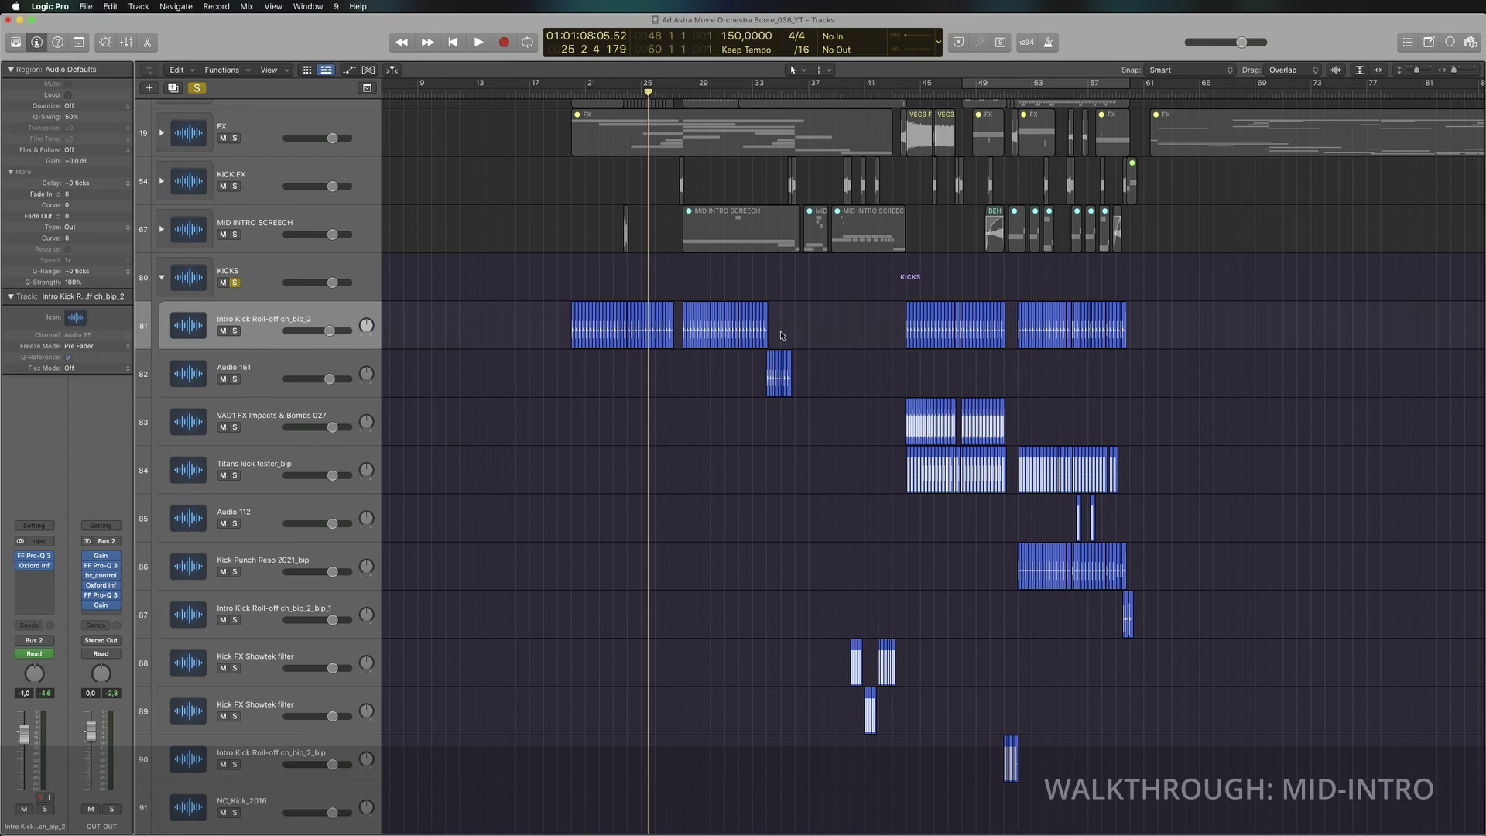
Step: Set a cycle range over the second kick section from bar 44 to bar 60
scroll(898, 244, "up", 10)
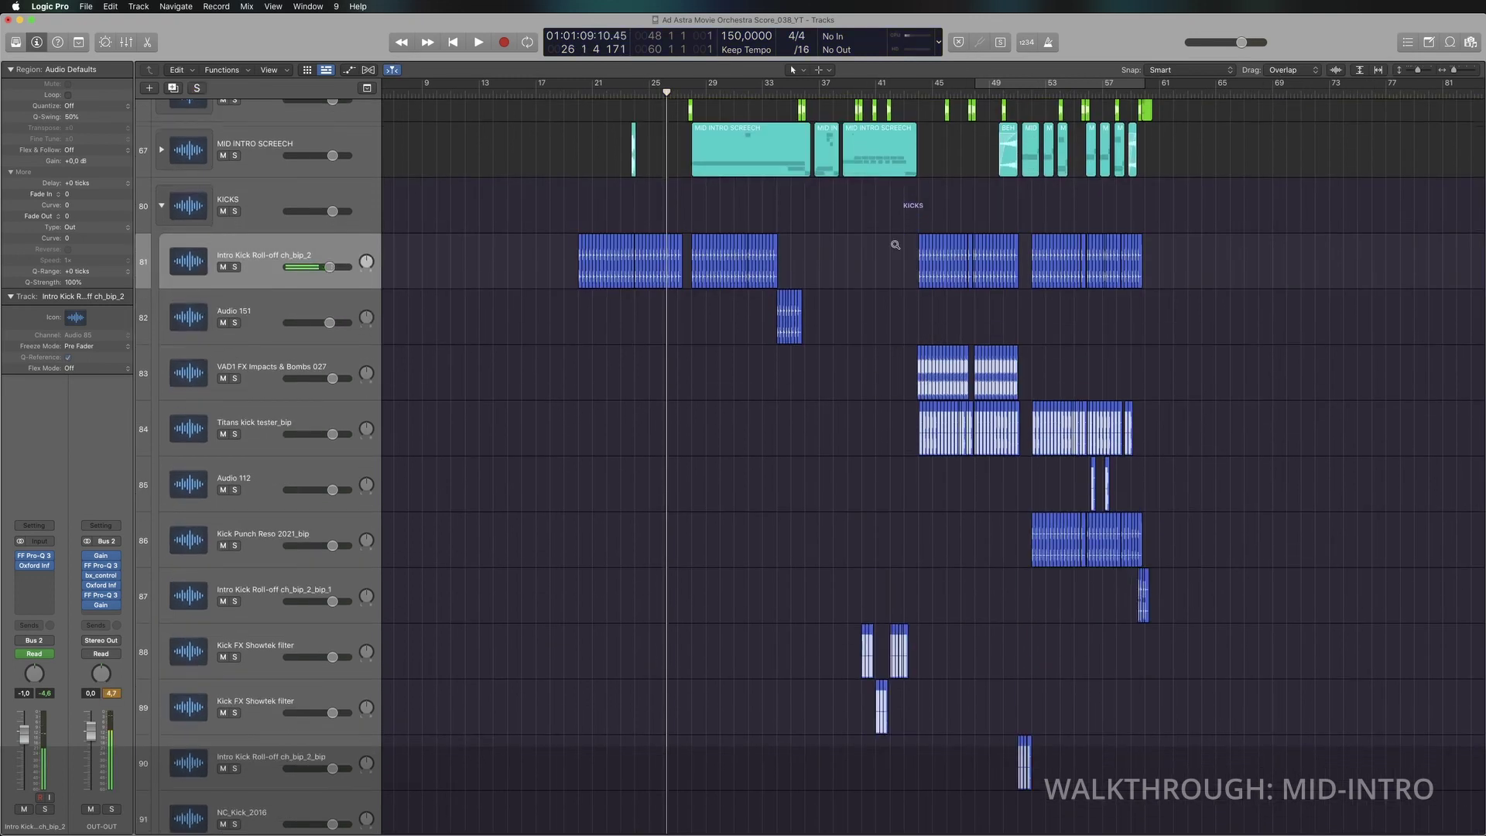
scroll(896, 248, "down", 4)
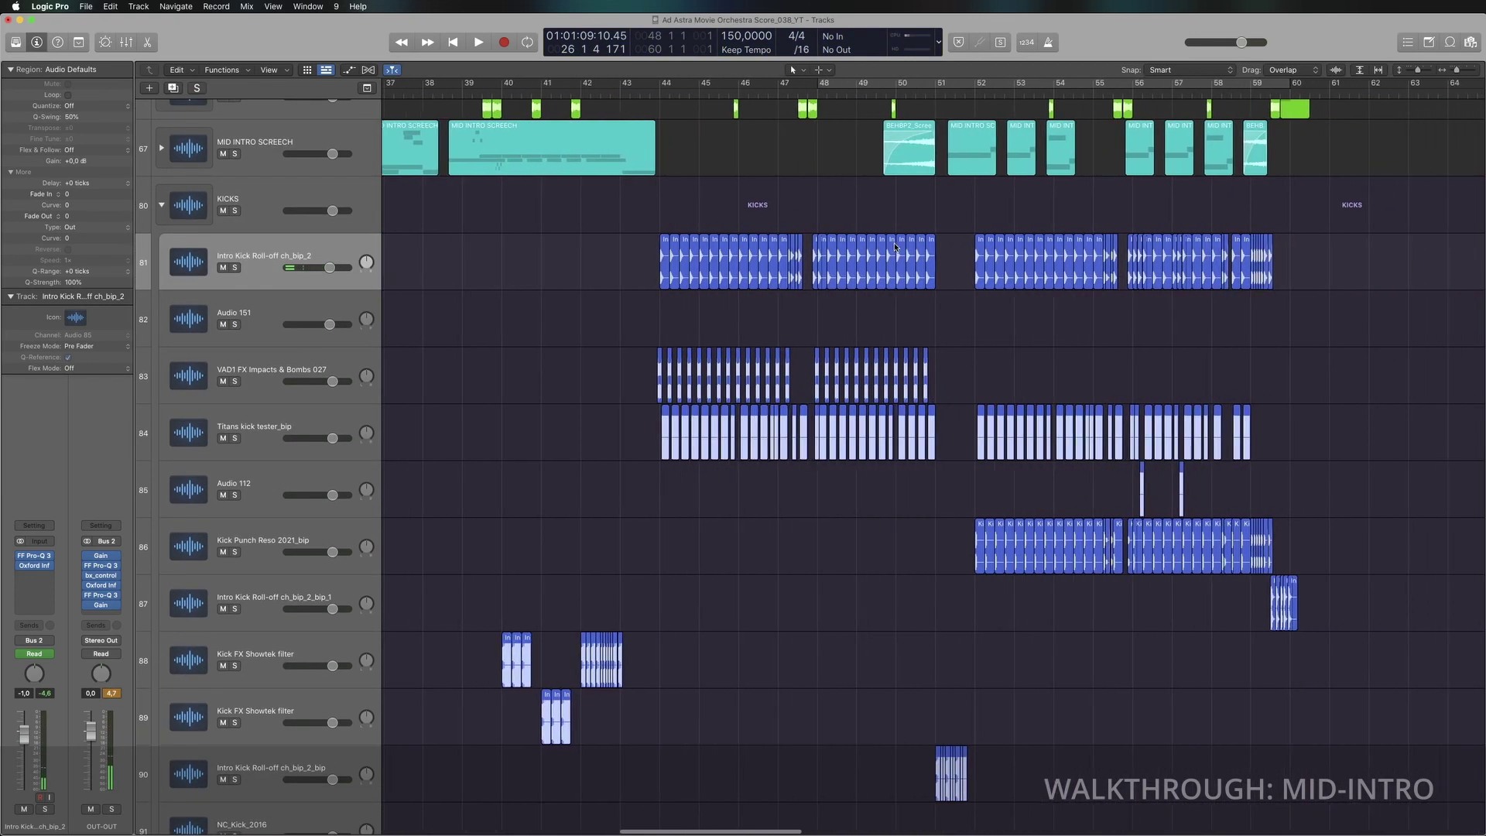
left_click_drag(662, 86, 1295, 85)
Step: Solo kick tracks 81 to 84, from Intro Kick Roll-off ch_bip_2 to Titans kick tester_bip, and play the cycle
left_click(269, 373)
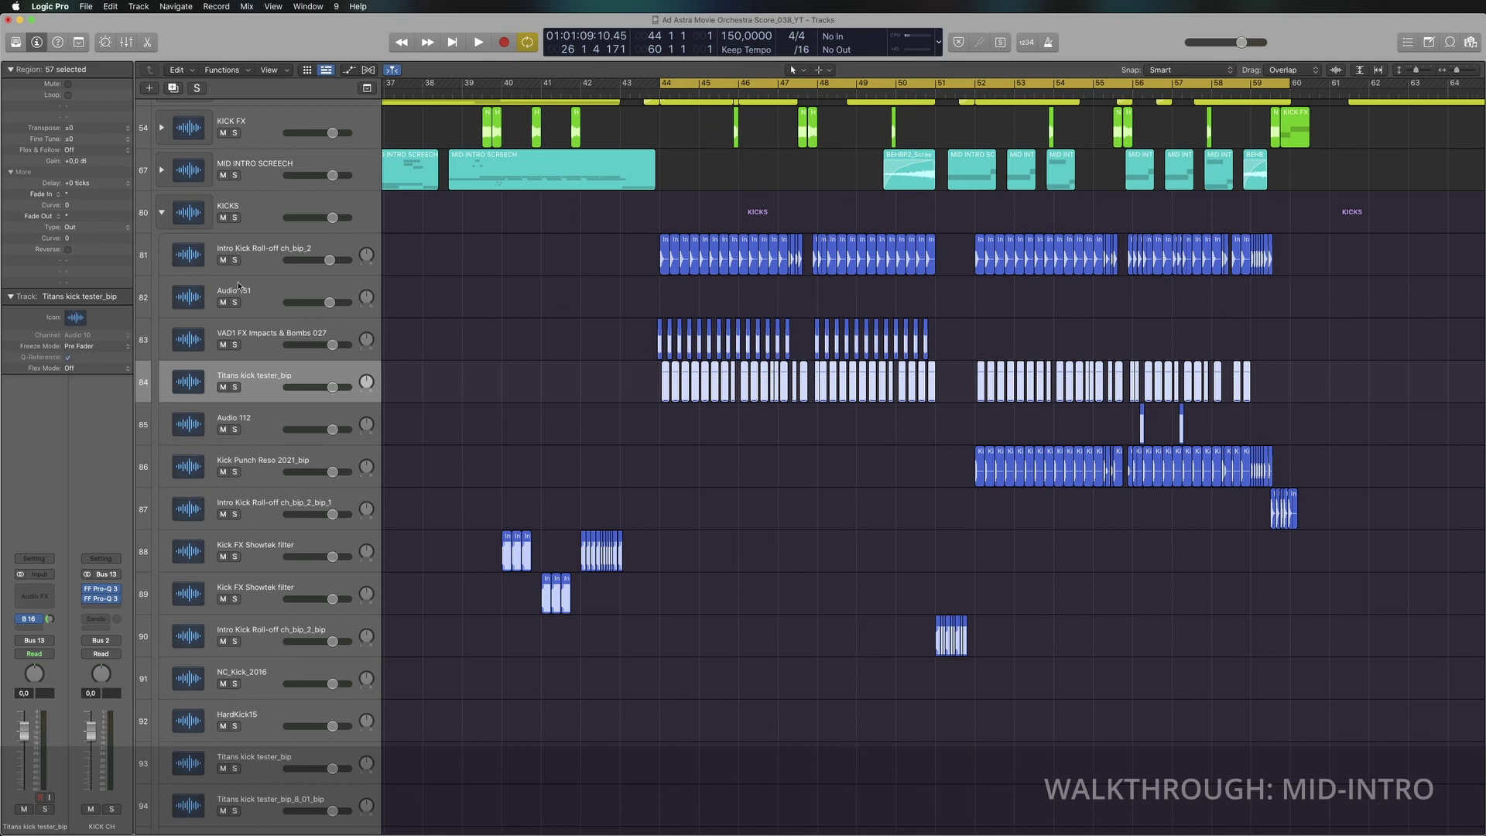
left_click(236, 387)
key("space")
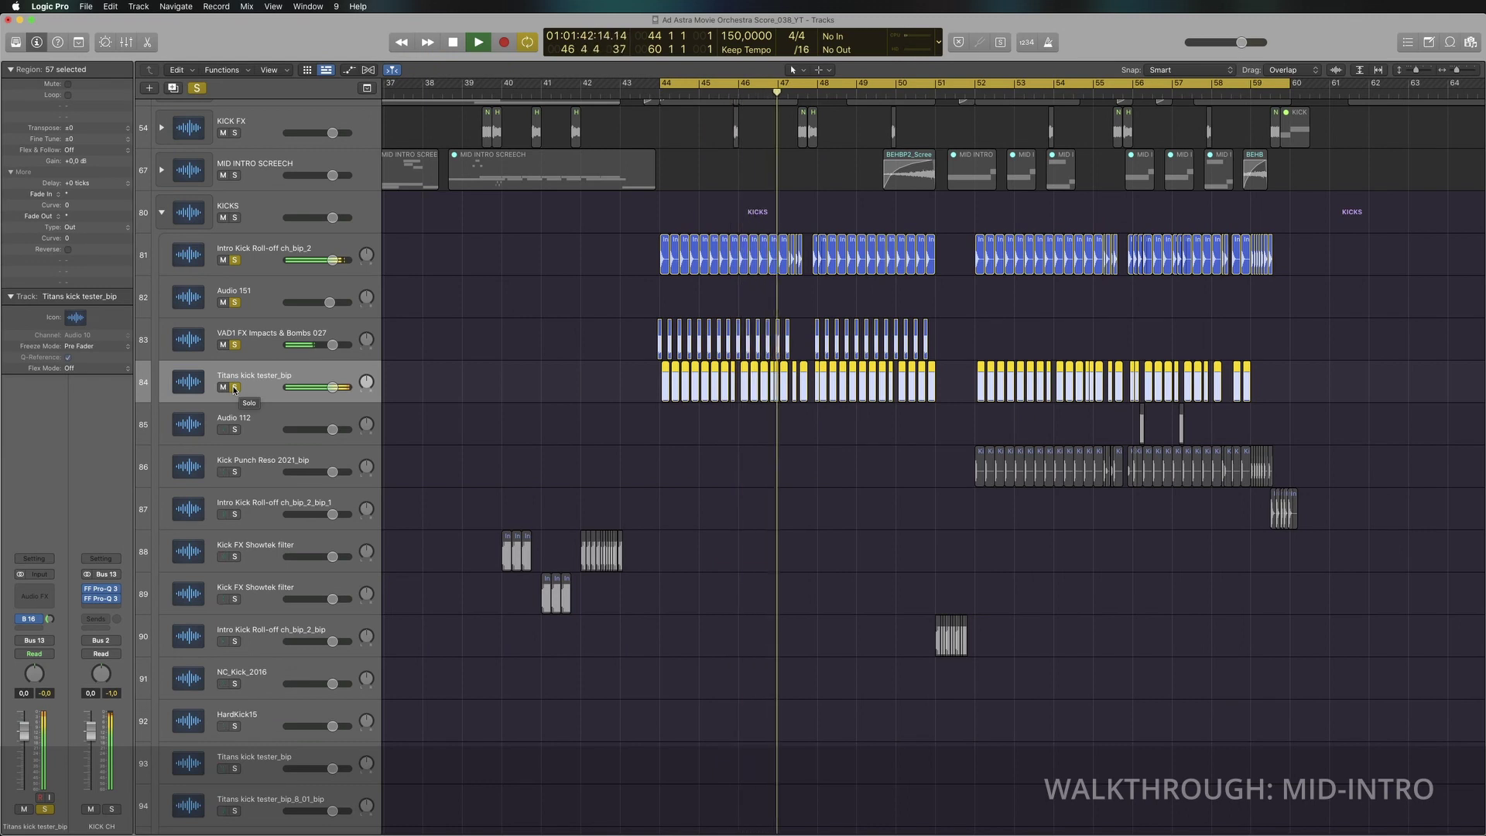
Step: Reduce the solos to Intro Kick Roll-off ch_bip_2 alone and play that kick layer from bar 44
left_click(235, 388)
key("space")
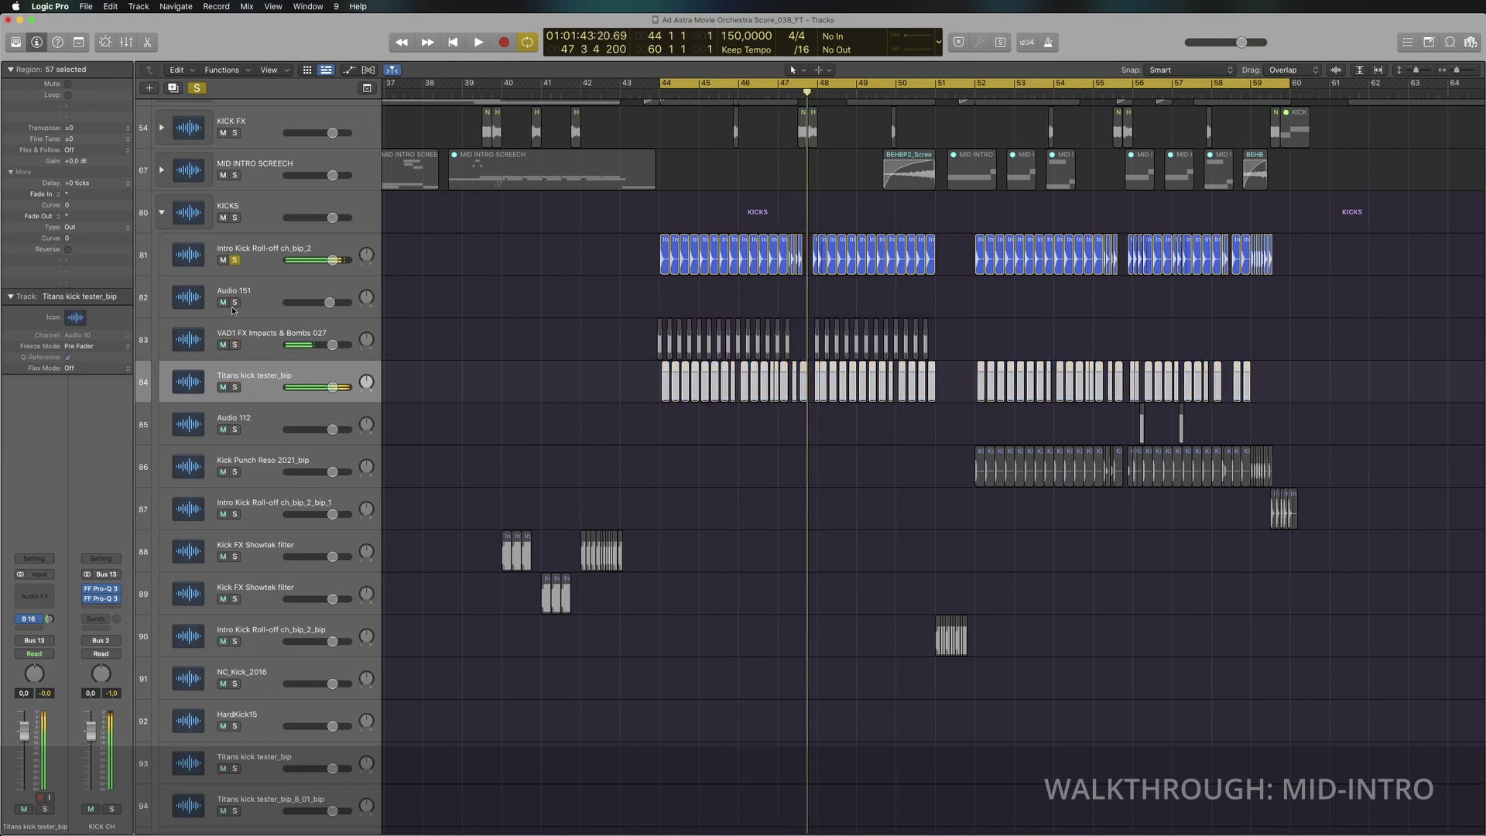
key("space")
left_click(286, 254)
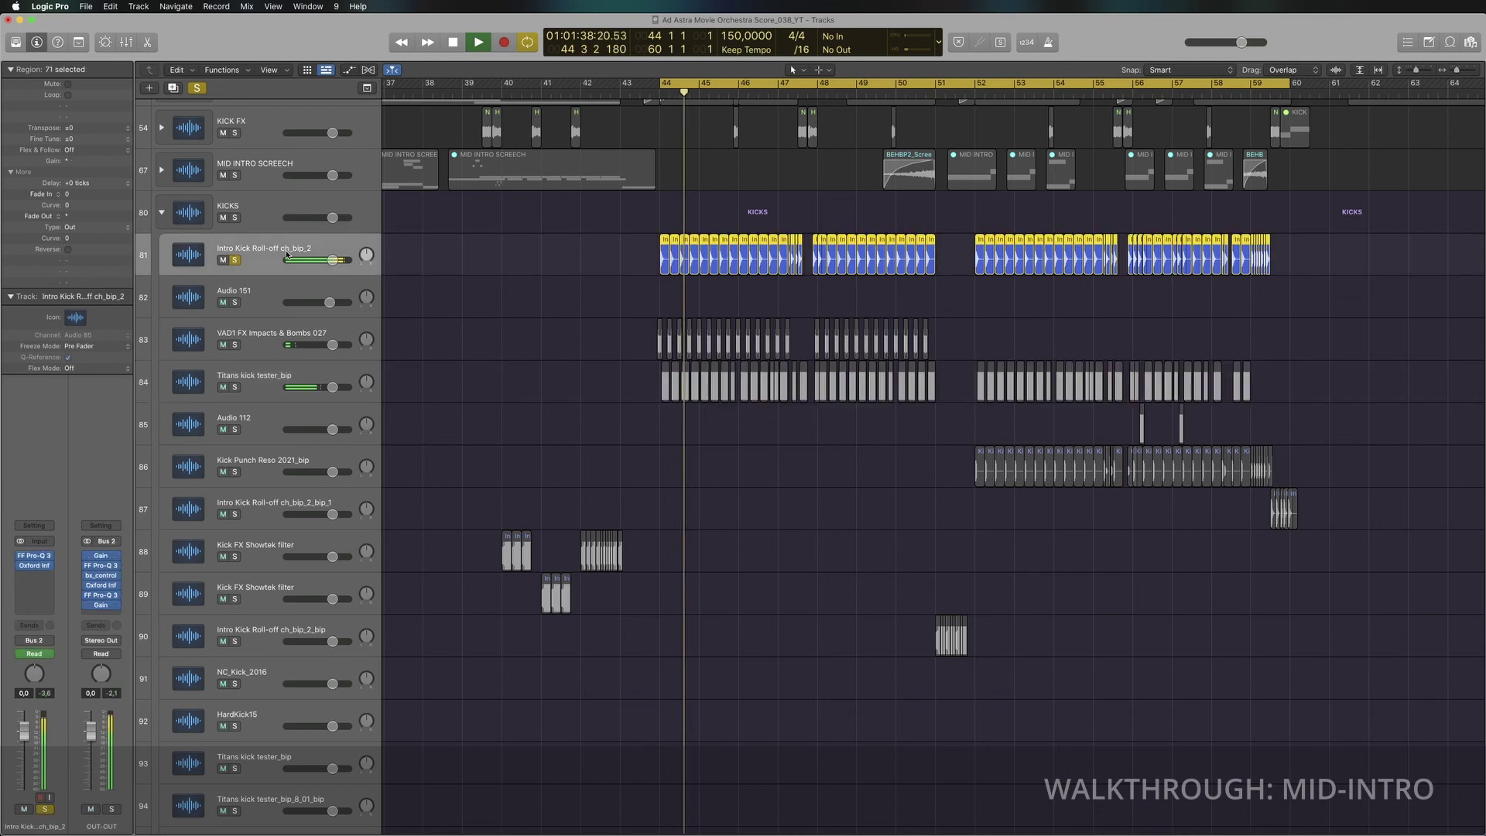
key("space")
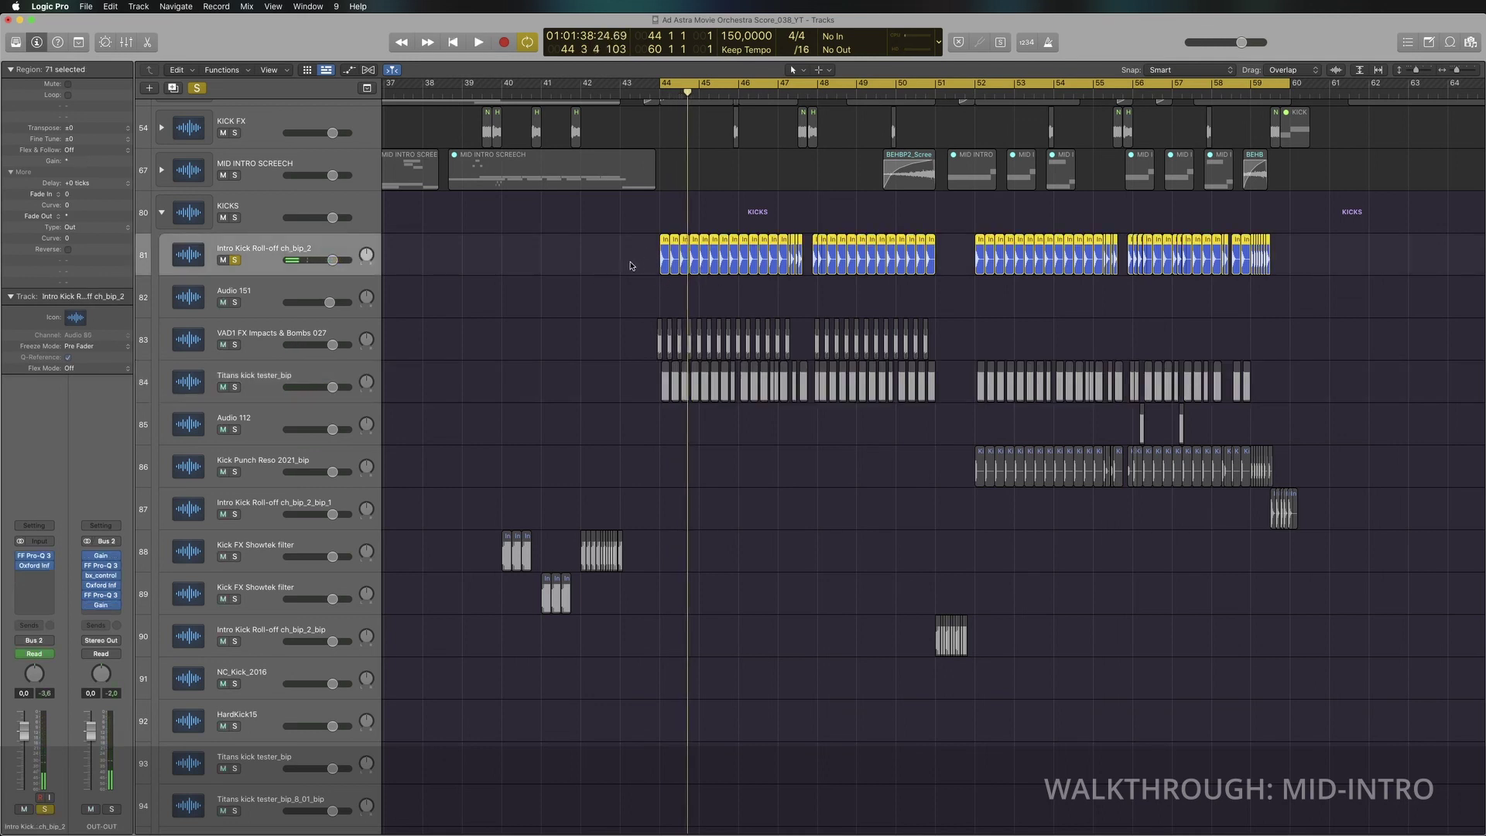
Step: Switch the solo from Intro Kick Roll-off ch_bip_2 to Titans kick tester_bip and play that layer from bar 44
left_click(235, 261)
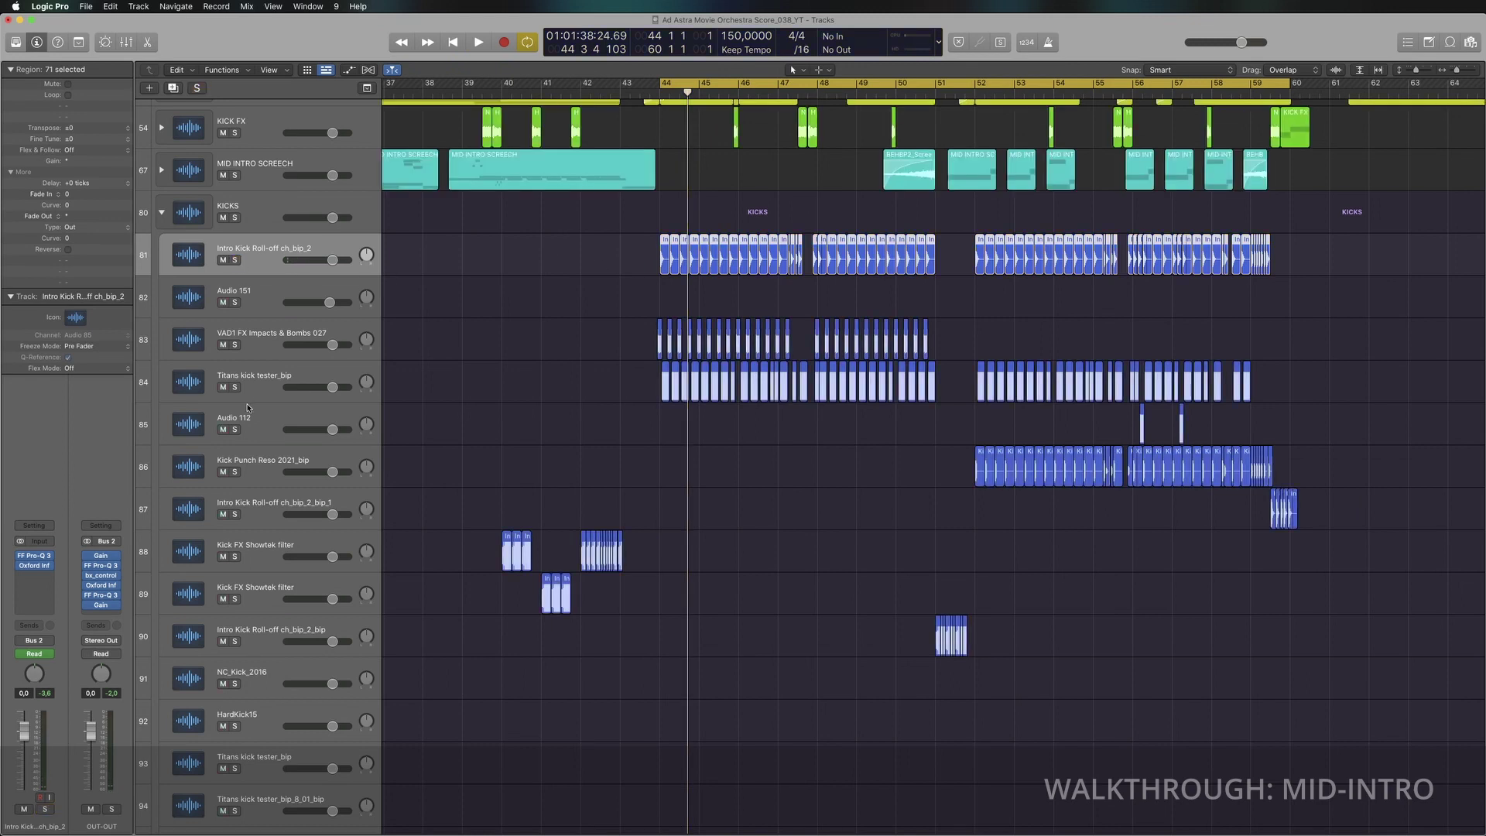
left_click(235, 387)
key("space")
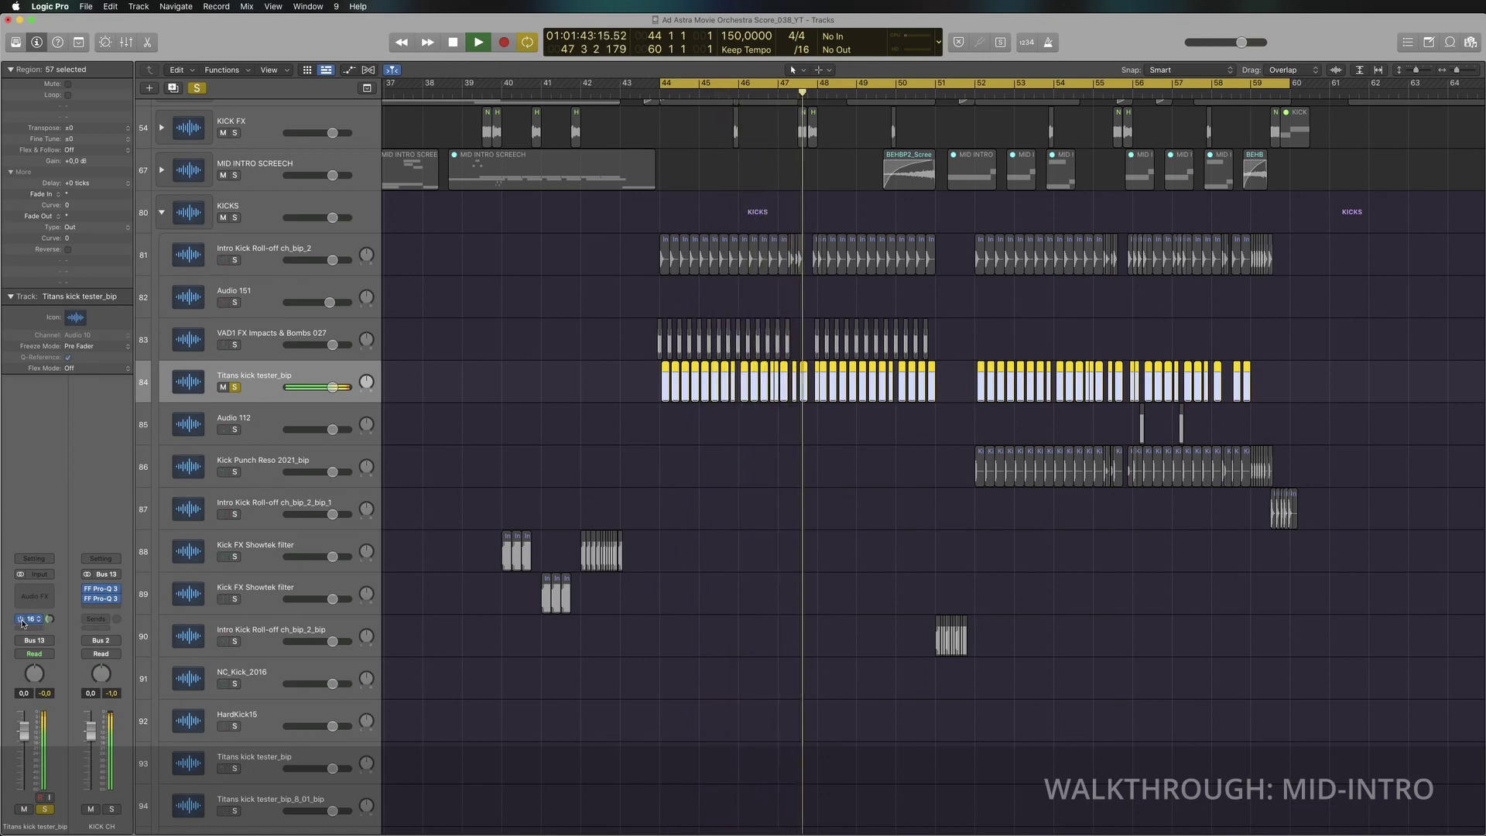
key("space")
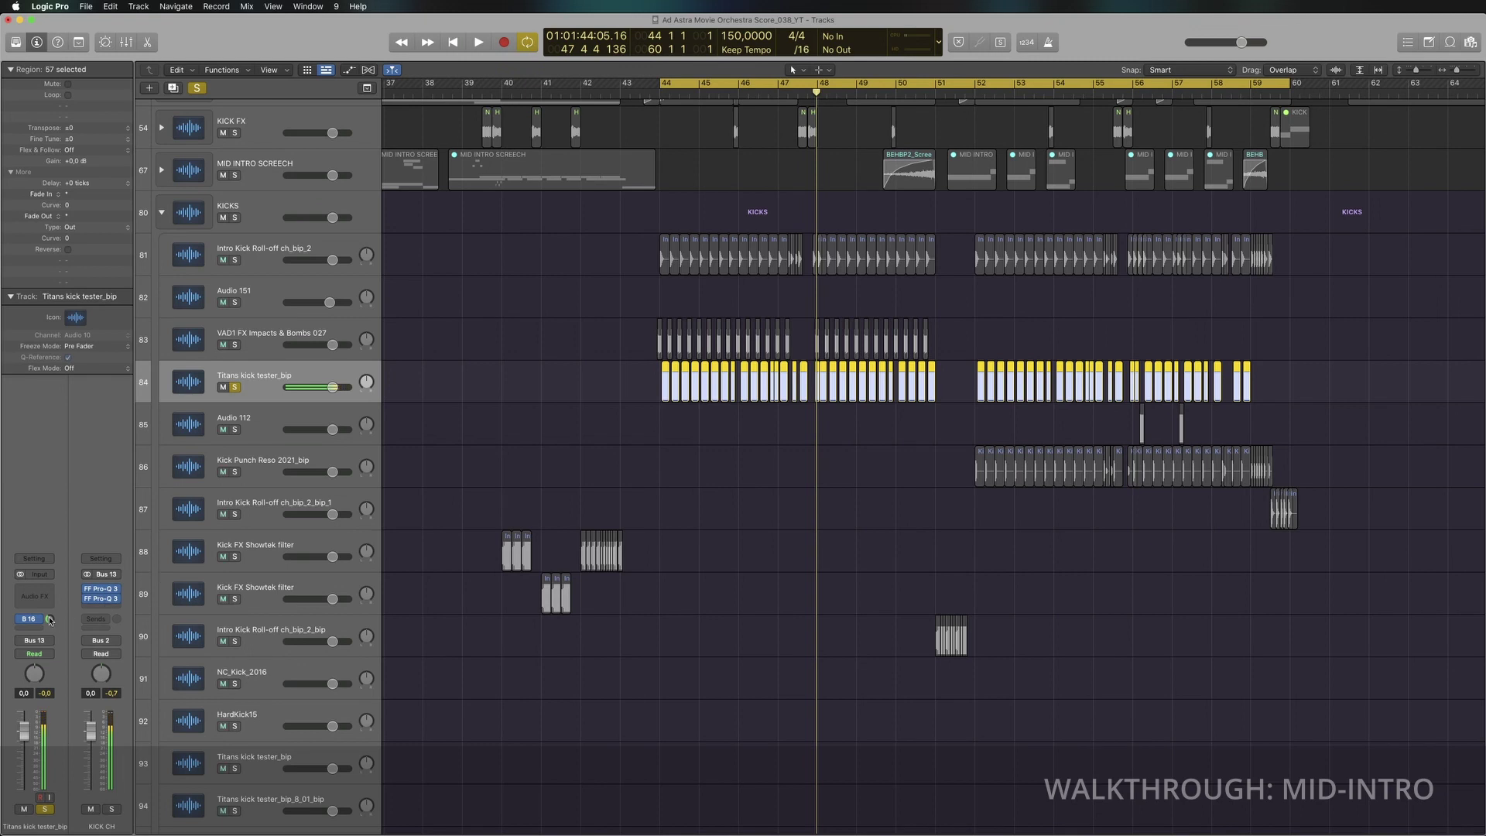
Step: Switch the solo from Titans kick tester_bip to VAD1 FX Impacts & Bombs 027 and play that layer from bar 44
left_click(582, 387)
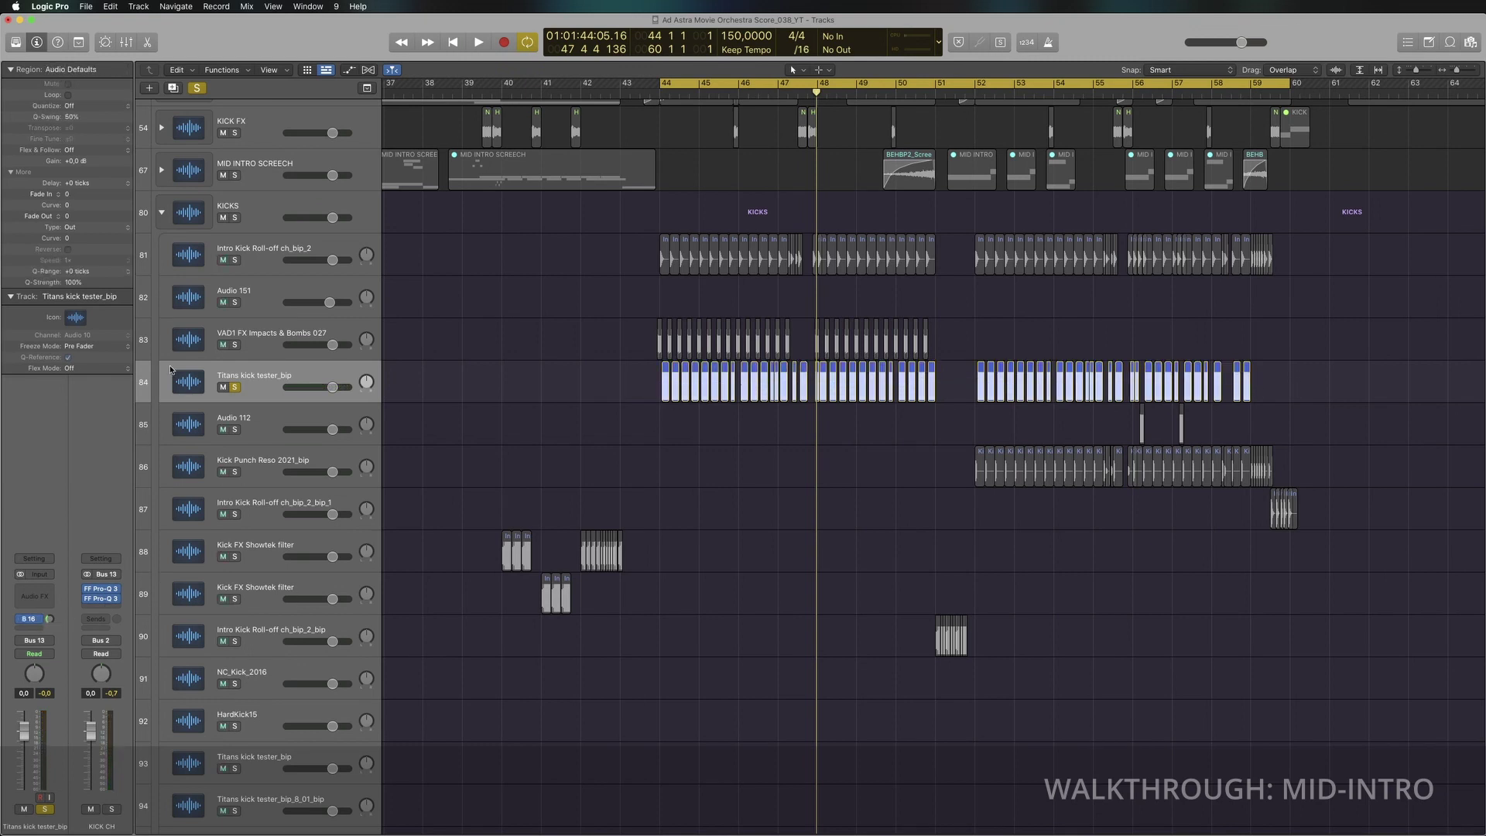
left_click(269, 344)
key("shift+space")
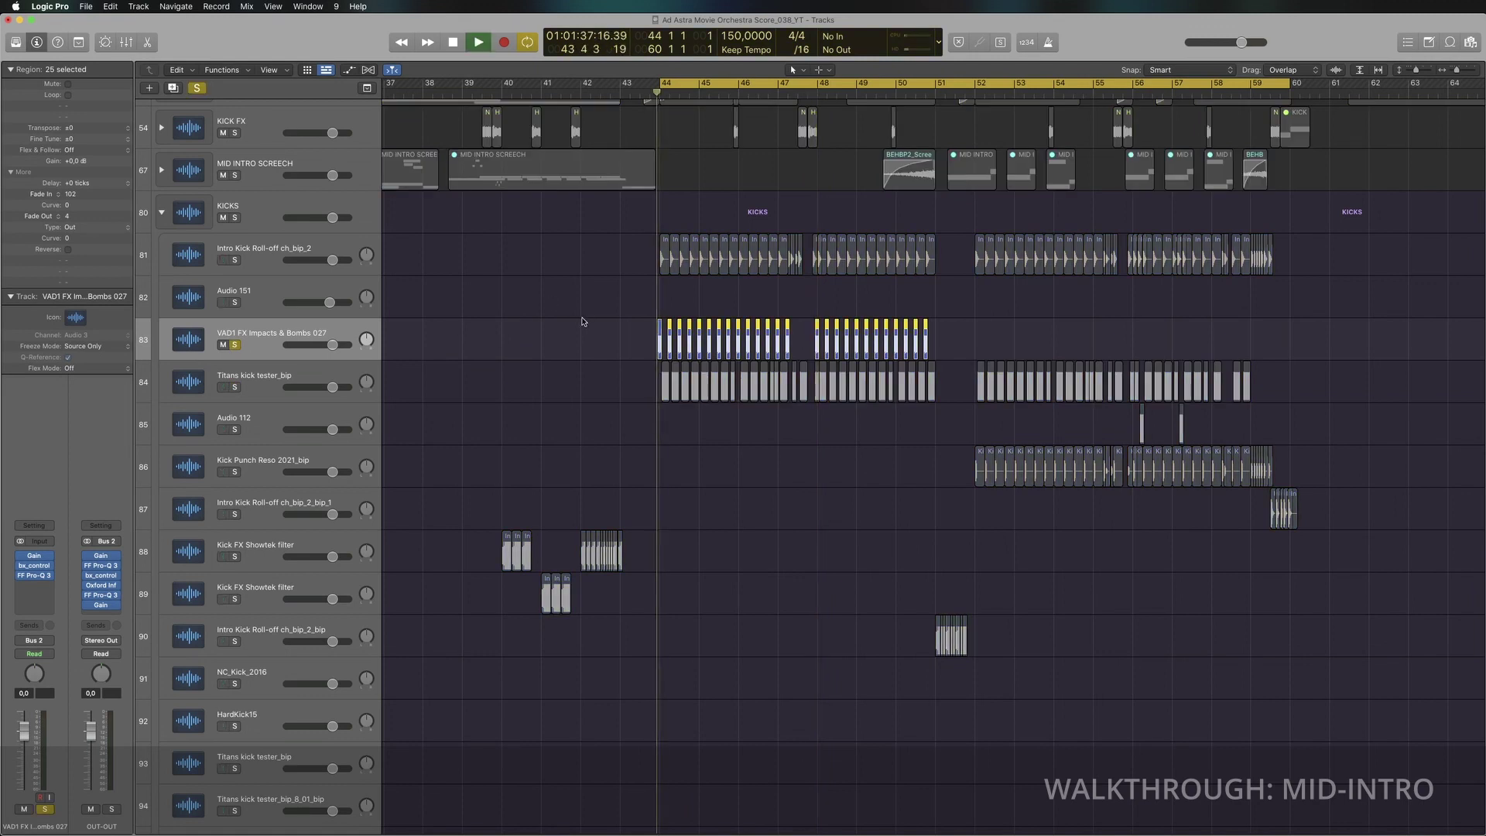
key("space")
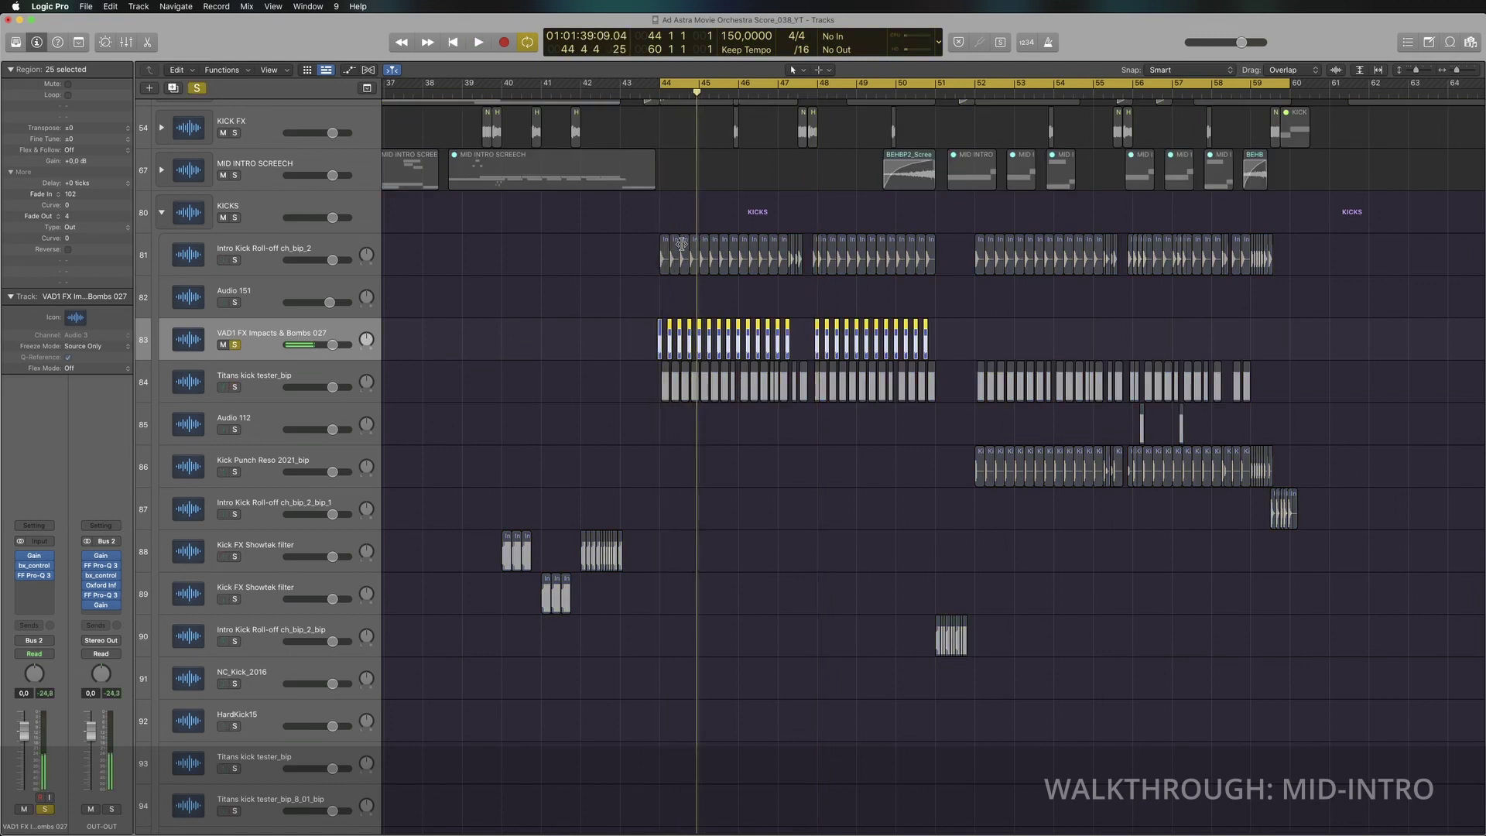
Step: Add Intro Kick Roll-off ch_bip_2 to the solo and play from bar 44, toggling the VAD1 FX Impacts & Bombs 027 solo to compare
left_click(588, 343)
left_click_drag(960, 345, 960, 344)
left_click(235, 261)
key("space")
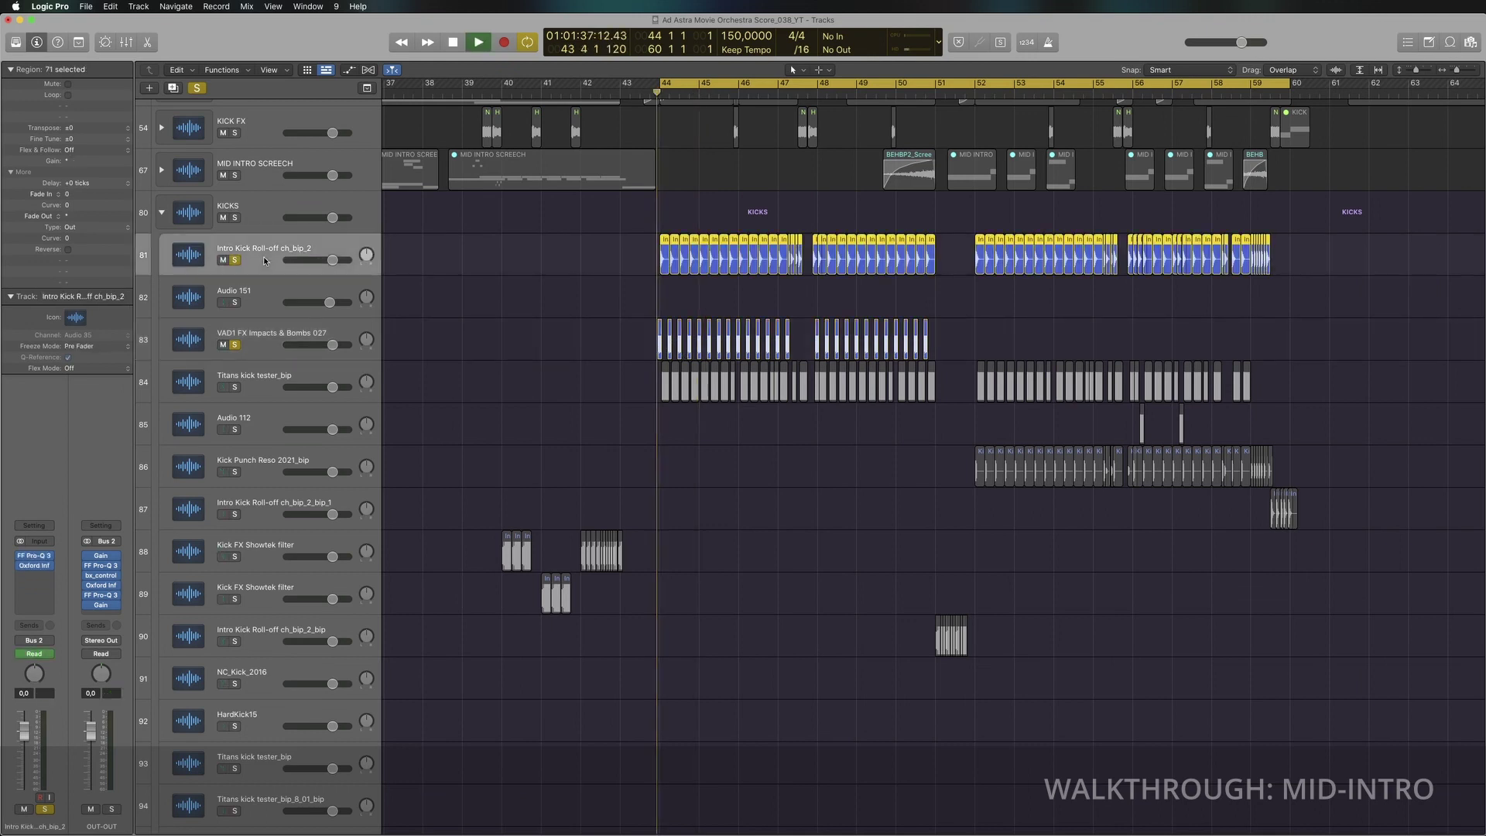
left_click(235, 346)
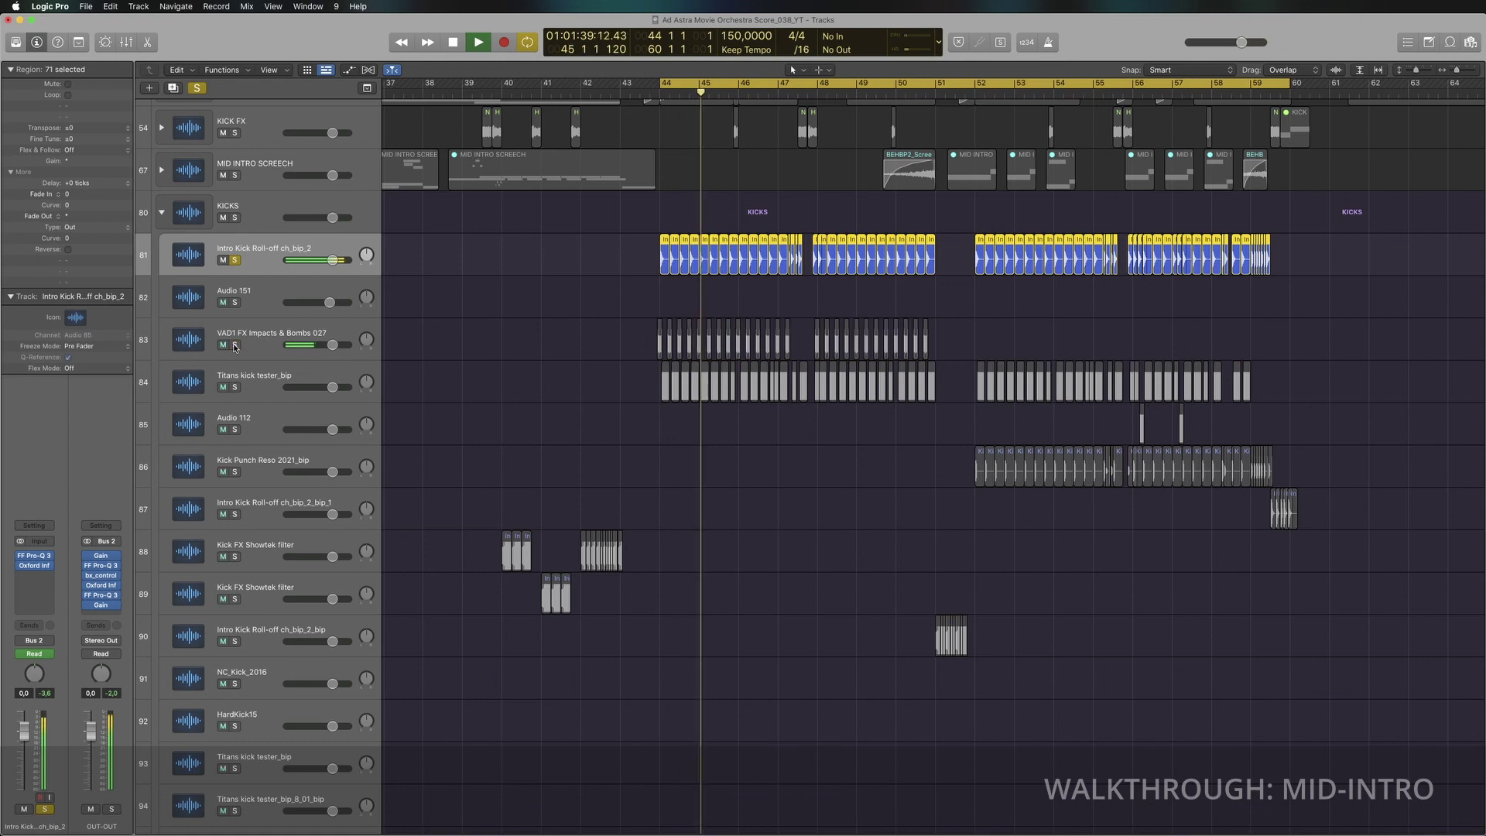
left_click(235, 346)
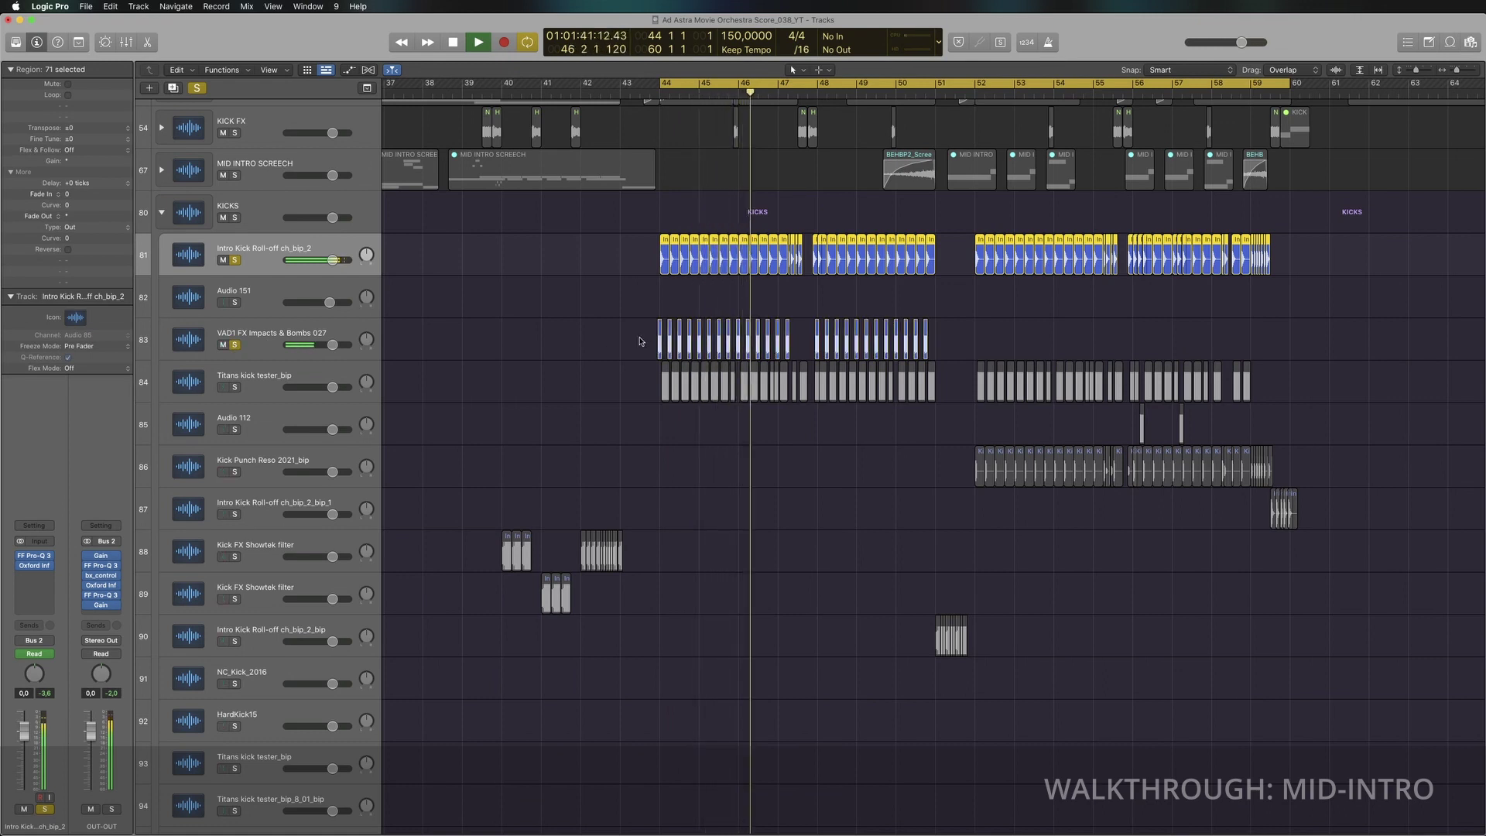
key("space")
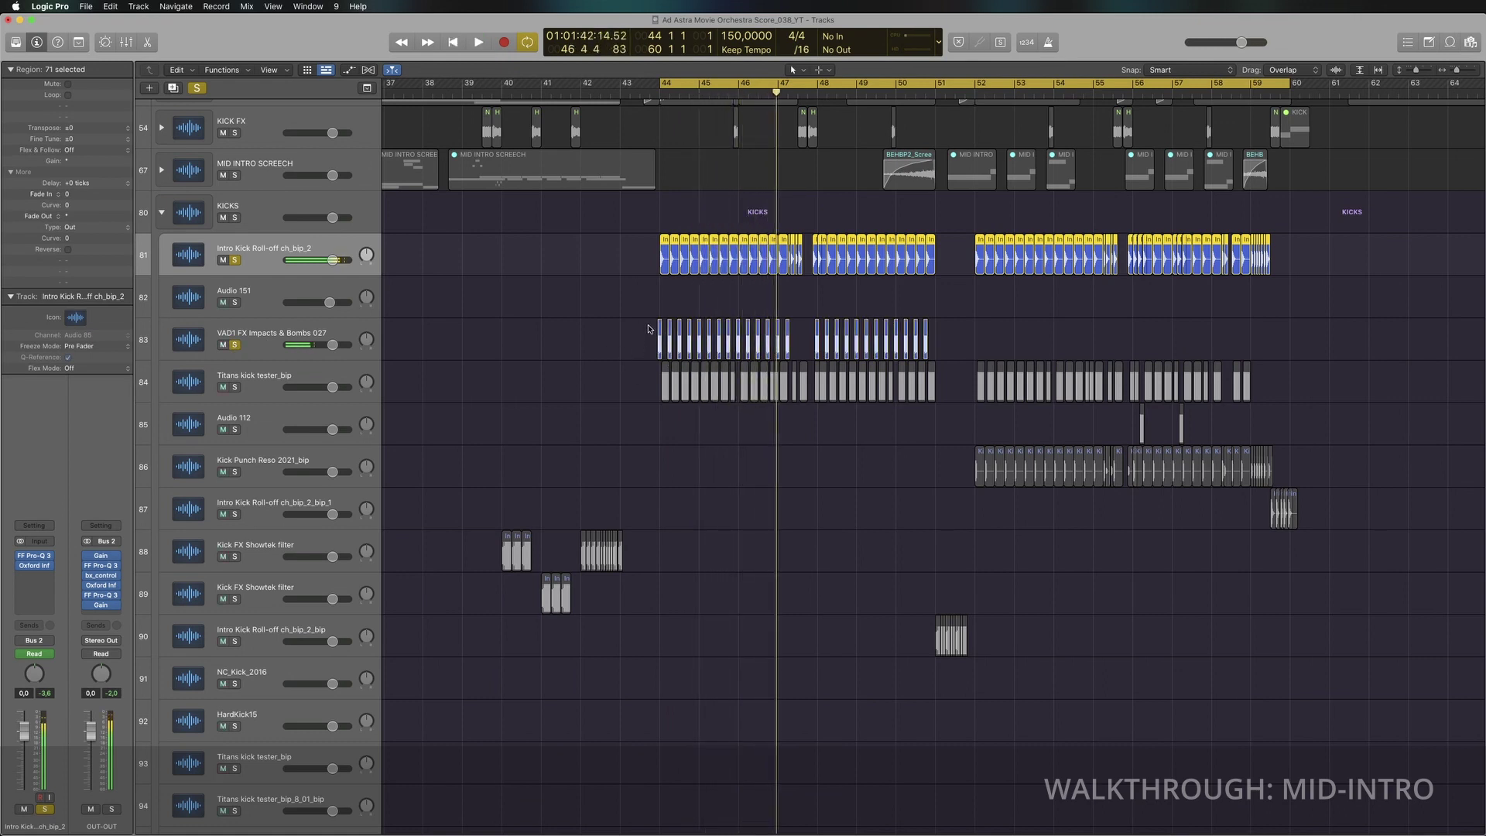
Step: Add Titans kick tester_bip to the soloed kick layers and play all three from bar 44
left_click(235, 387)
left_click(333, 329)
key("space")
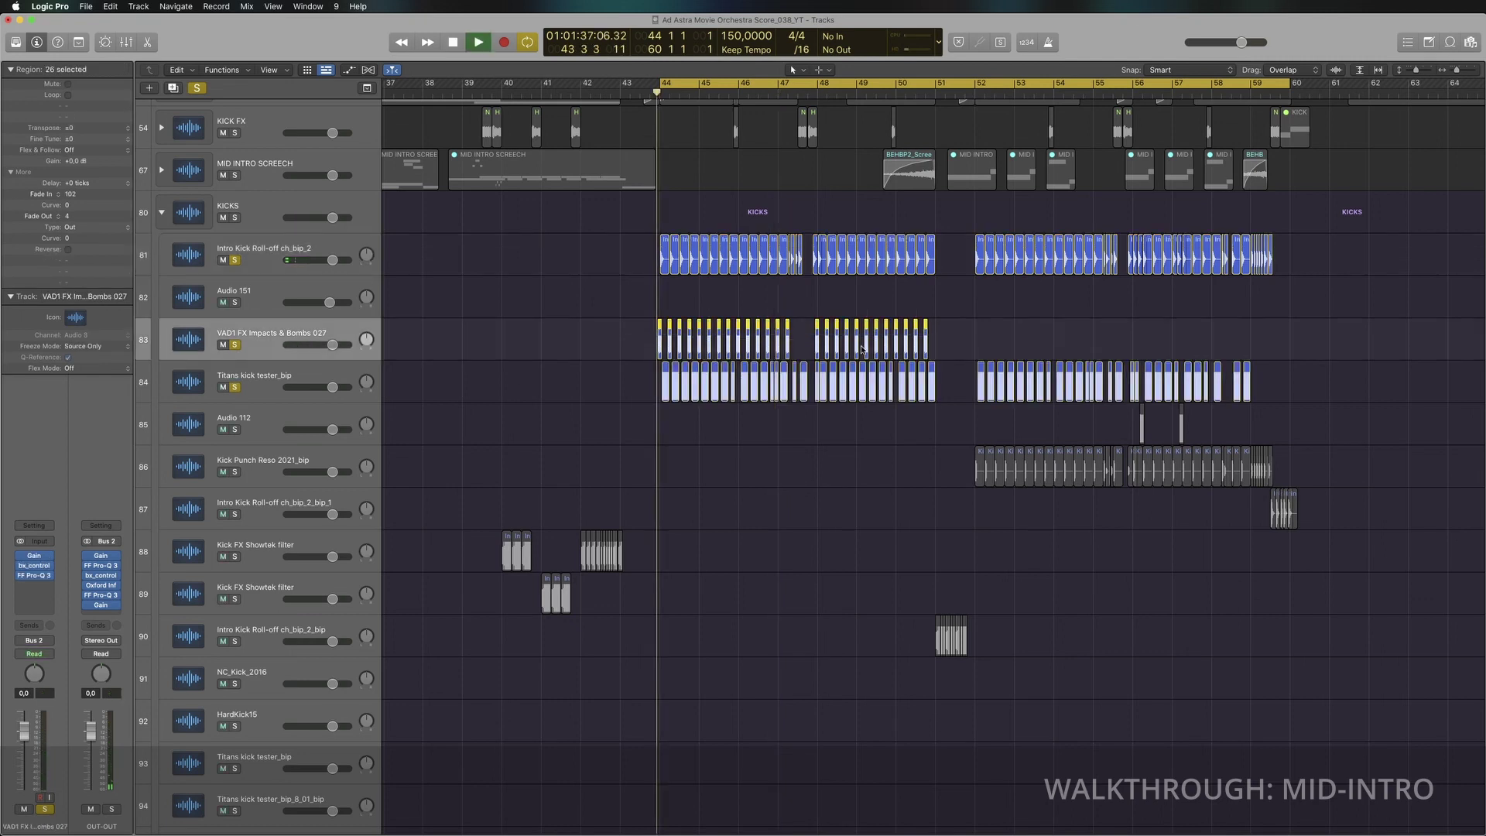
Step: Clear all solos and listen to the kicks in the full mix, checking the VAD1 FX Impacts & Bombs 027 layer
key("ctrl+alt+super+s")
key("super+Up")
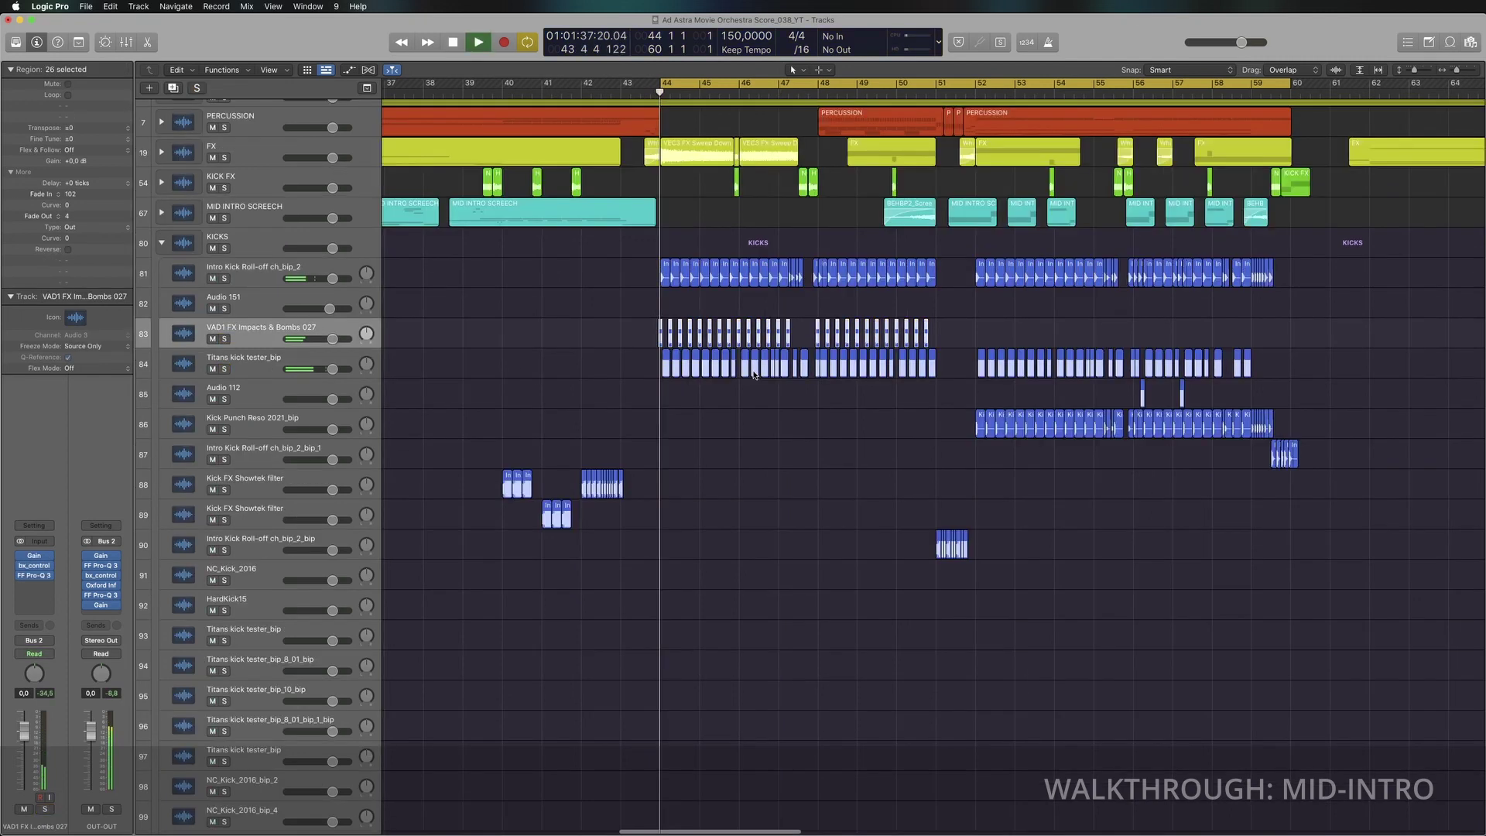
left_click(213, 339)
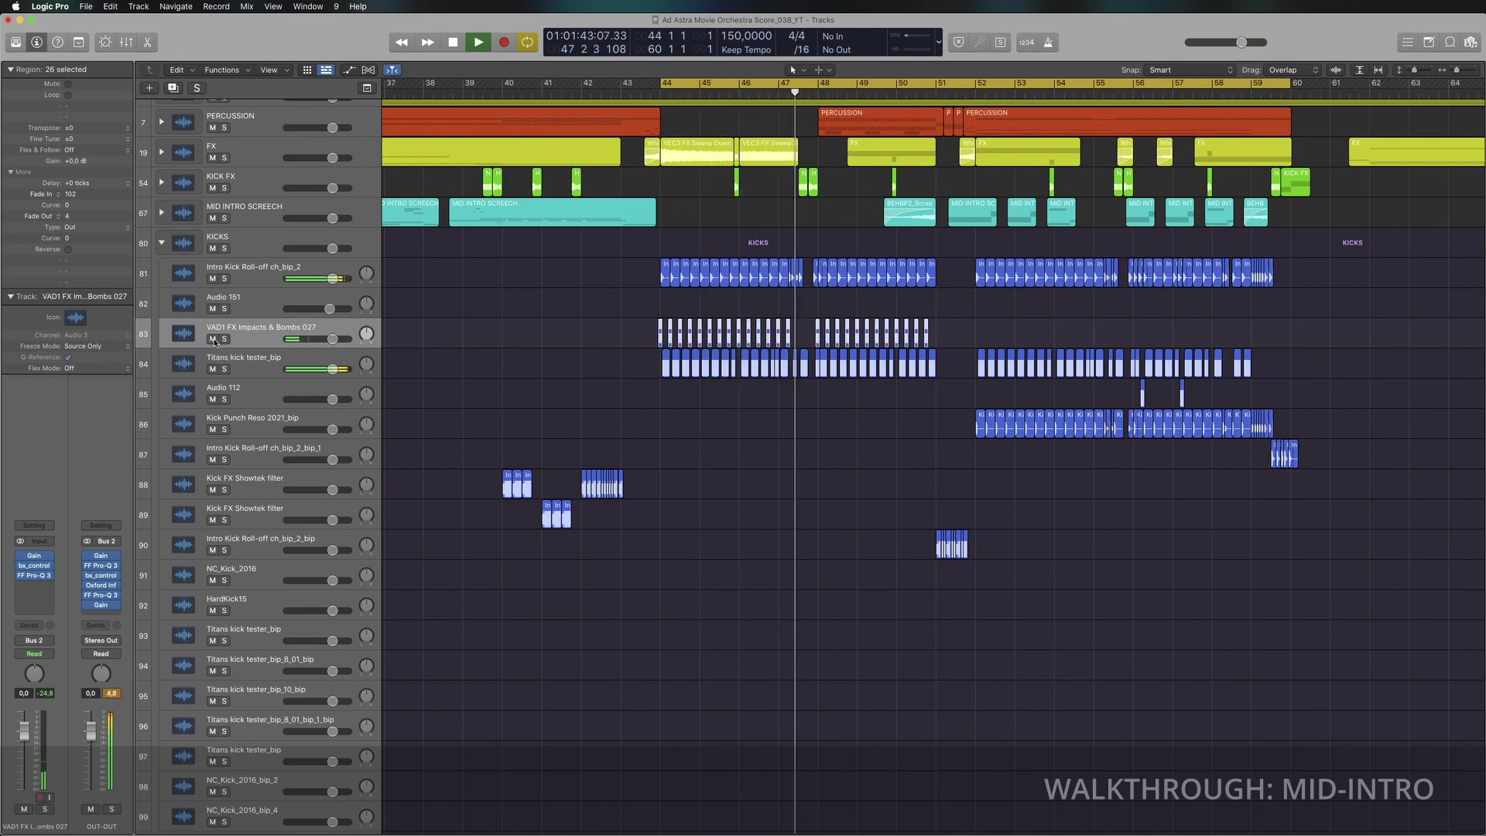
key("space")
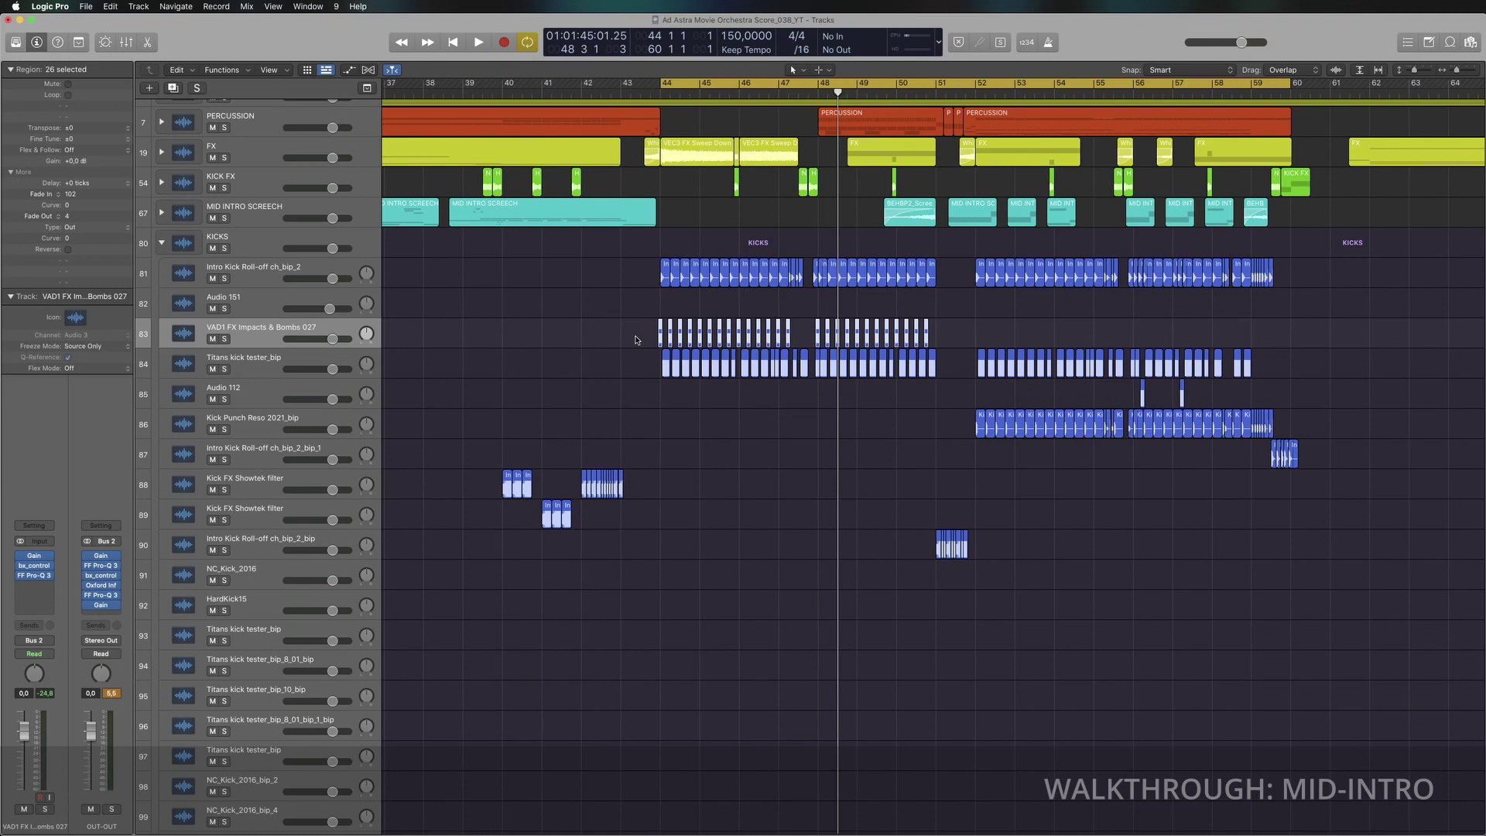
Step: Set the cycle range from bar 52 to bar 60 and play the full mix there
left_click(957, 273)
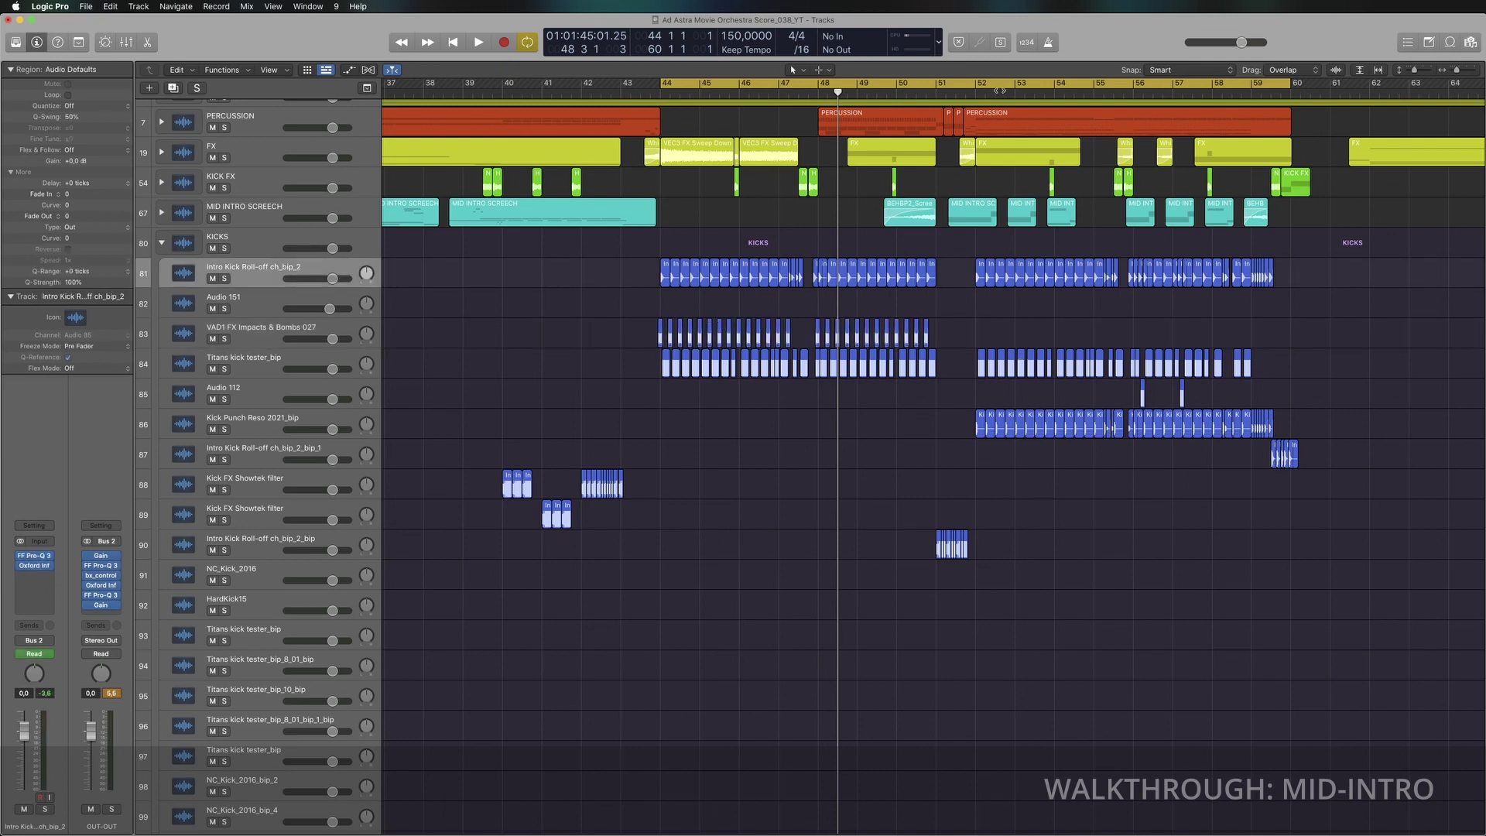
left_click(1000, 90)
left_click_drag(977, 85, 1297, 99)
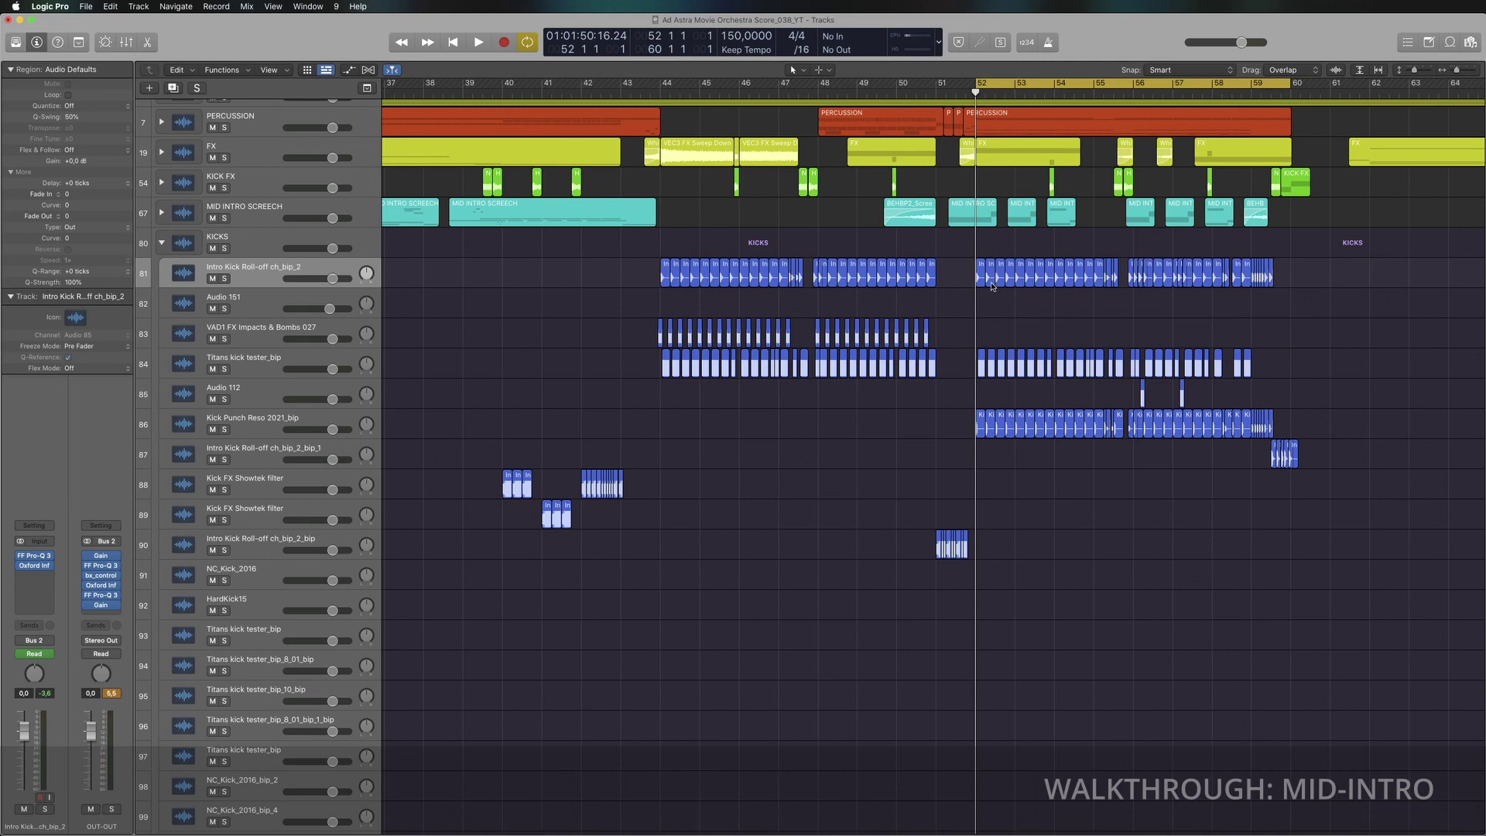
left_click(993, 275)
key("space")
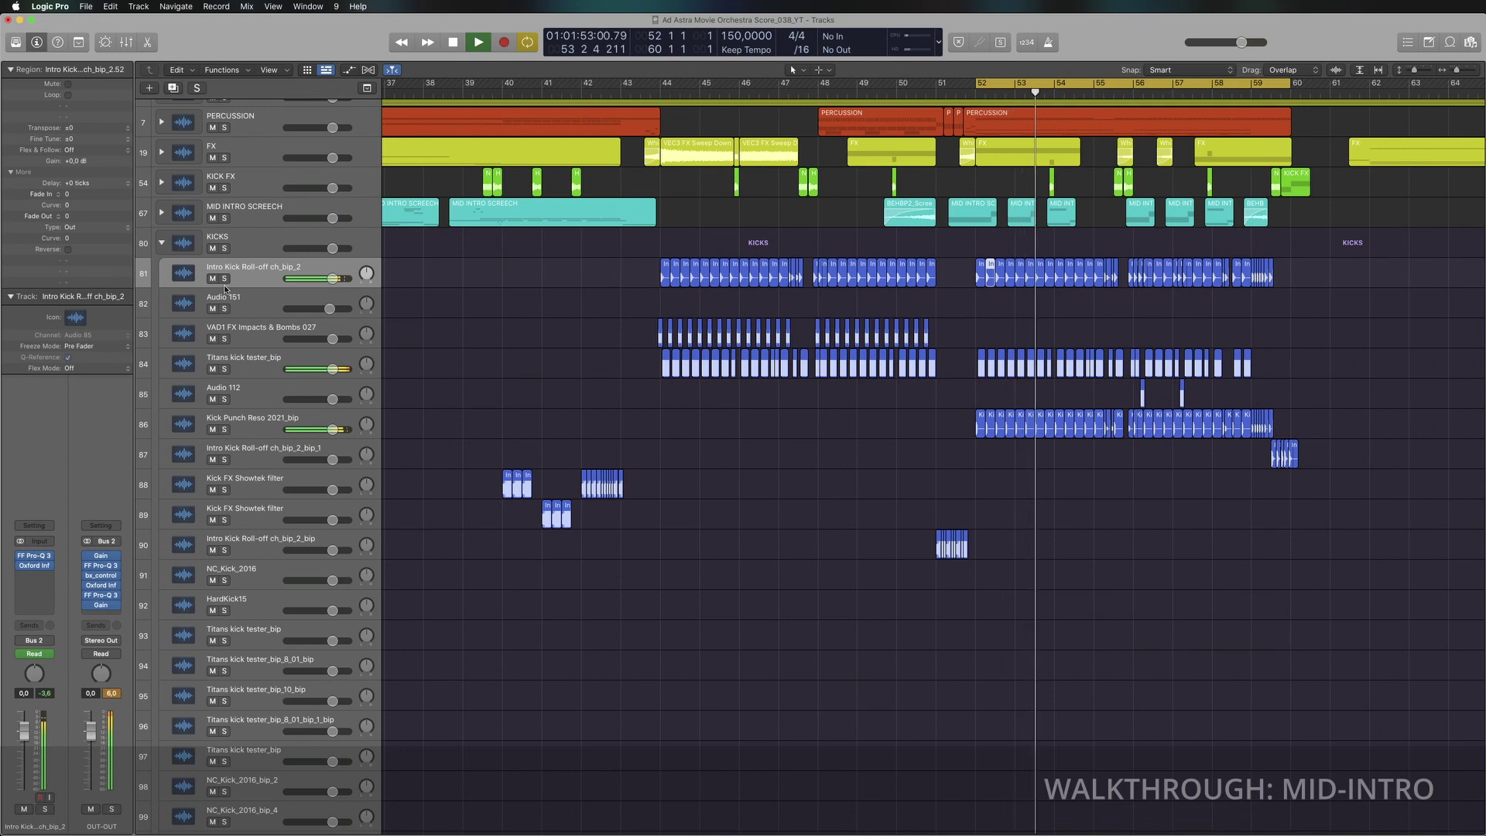
Step: Solo tracks 81 to 86 and play from bar 52, toggling the Kick Punch Reso 2021_bip solo to compare
left_click_drag(227, 283, 227, 435)
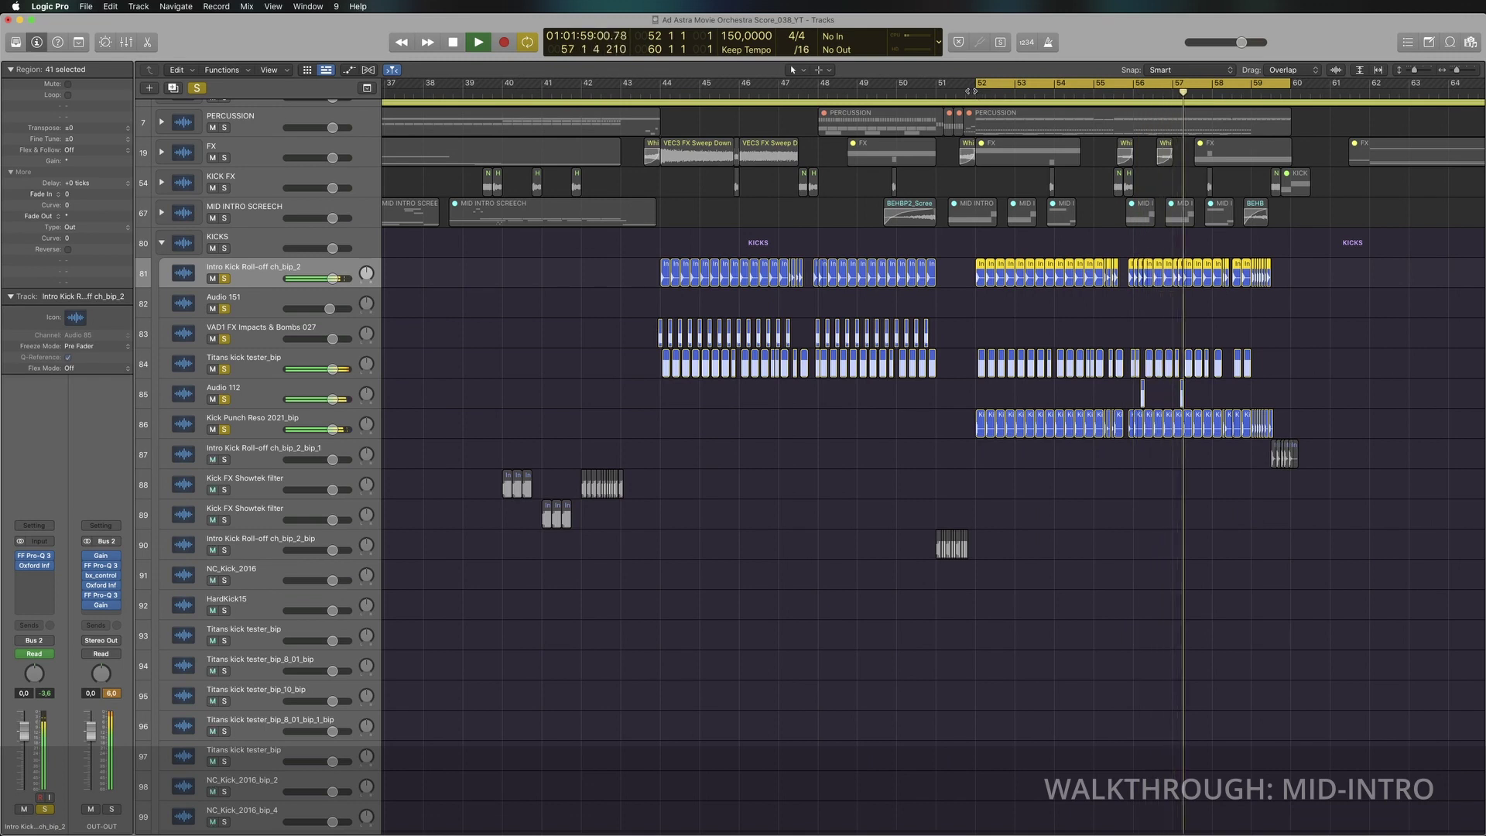
left_click(971, 91)
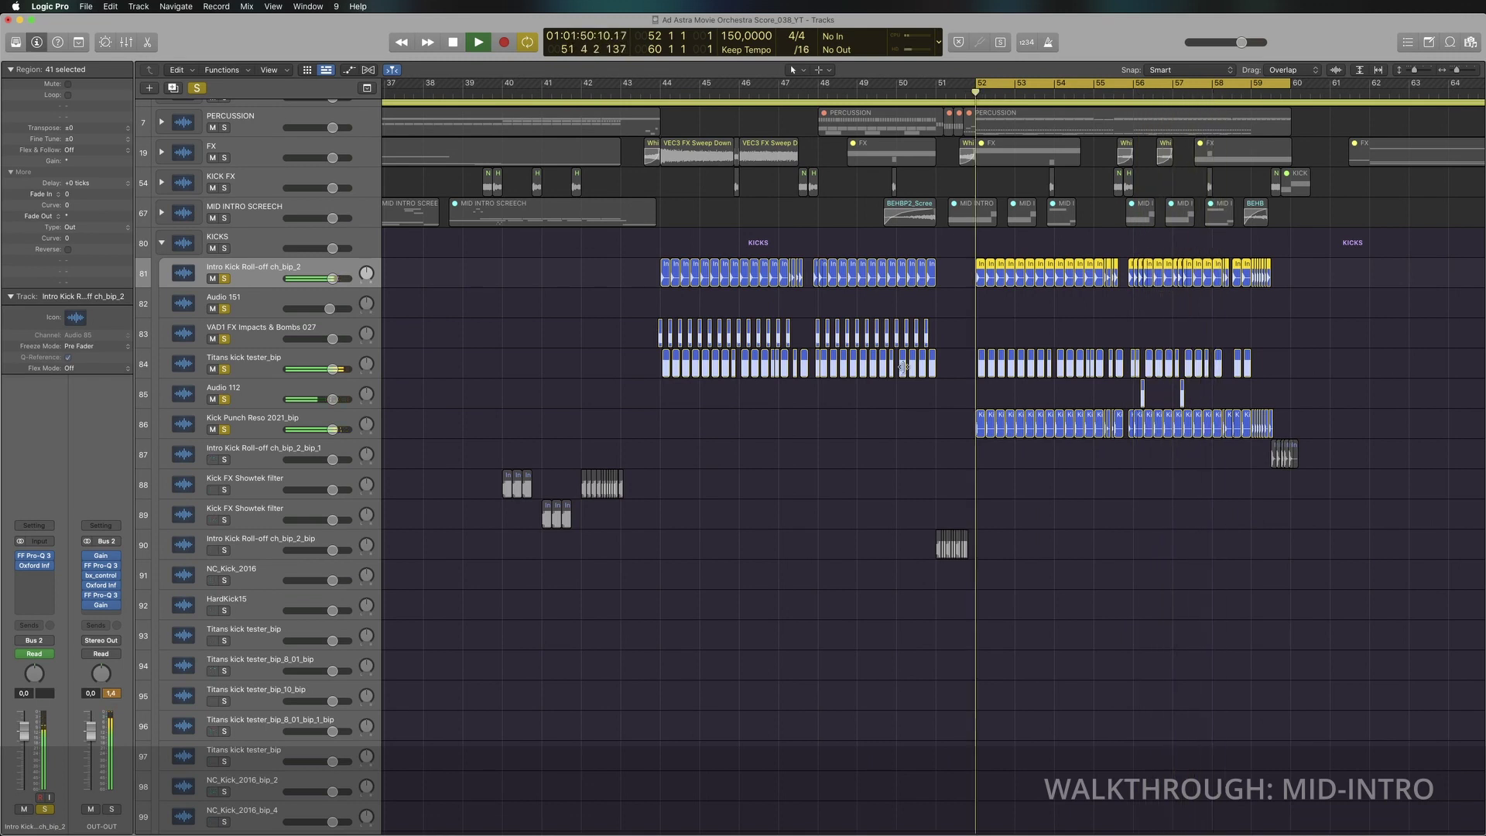
left_click(224, 430)
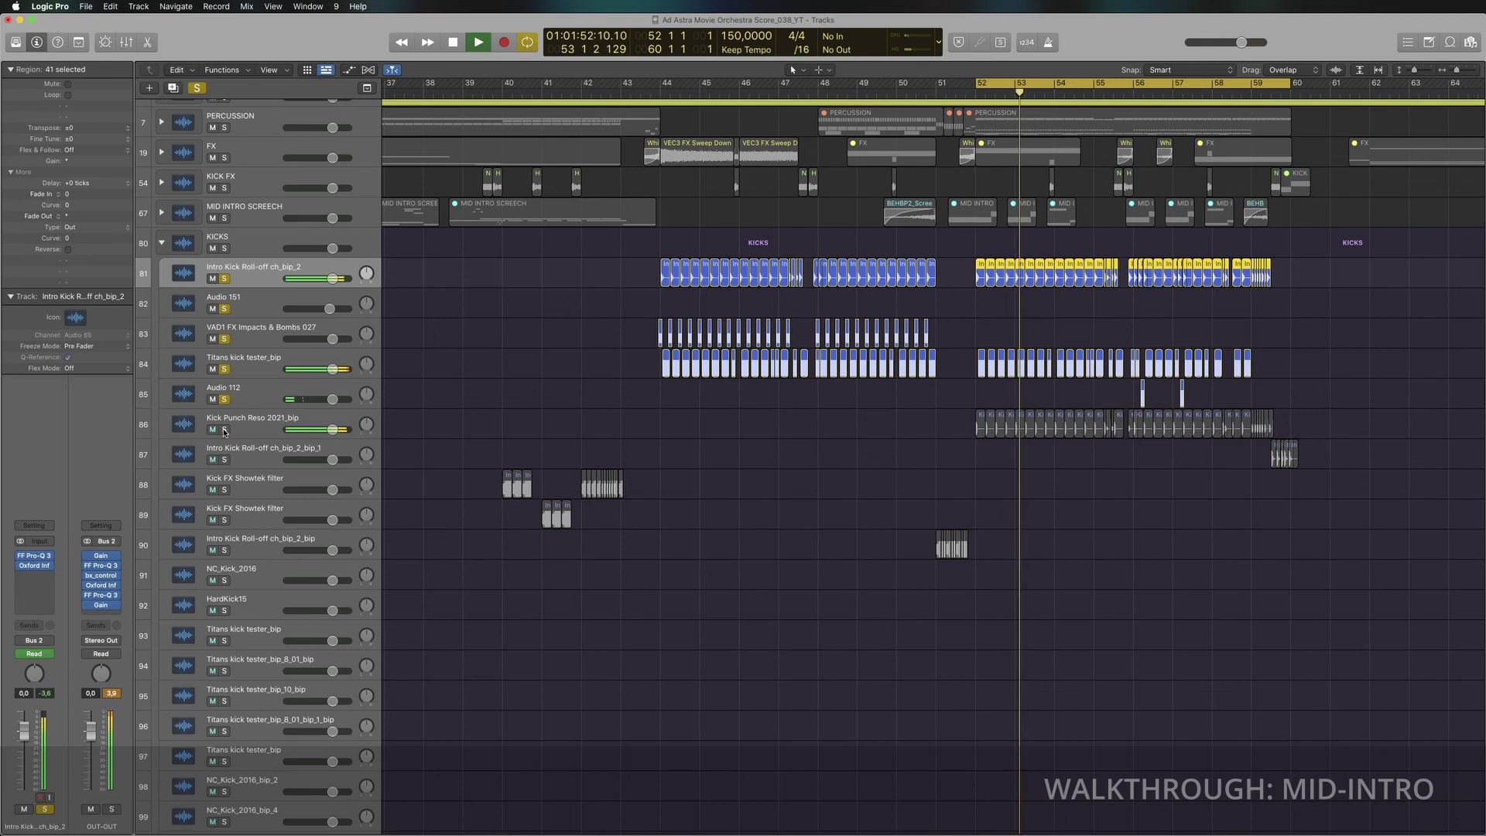
left_click(224, 431)
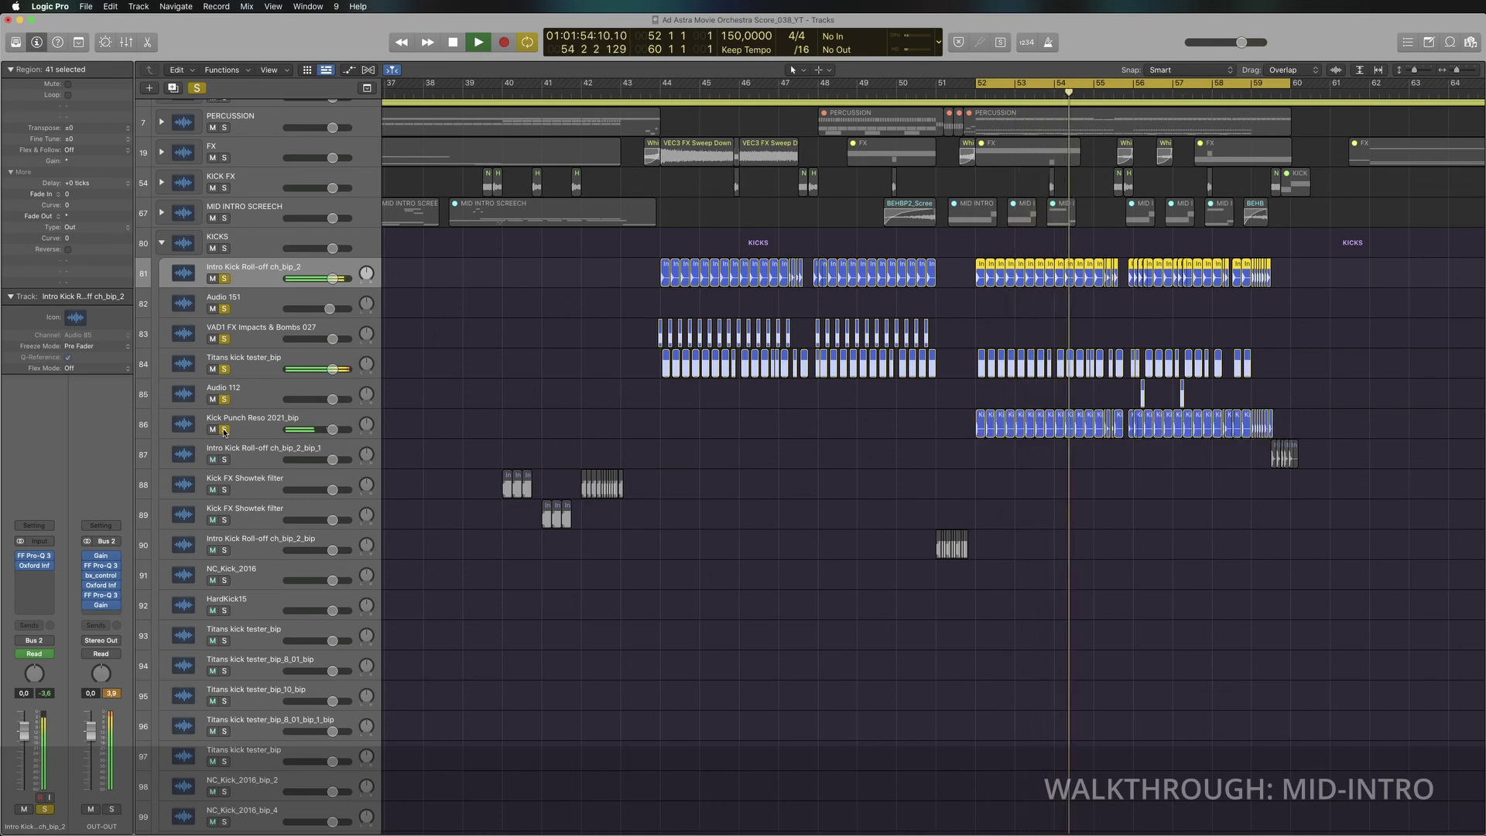
Step: Inspect the FF Pro-Q 3 equalizer on Kick Punch Reso 2021_bip during playback and close its window
left_click(263, 430)
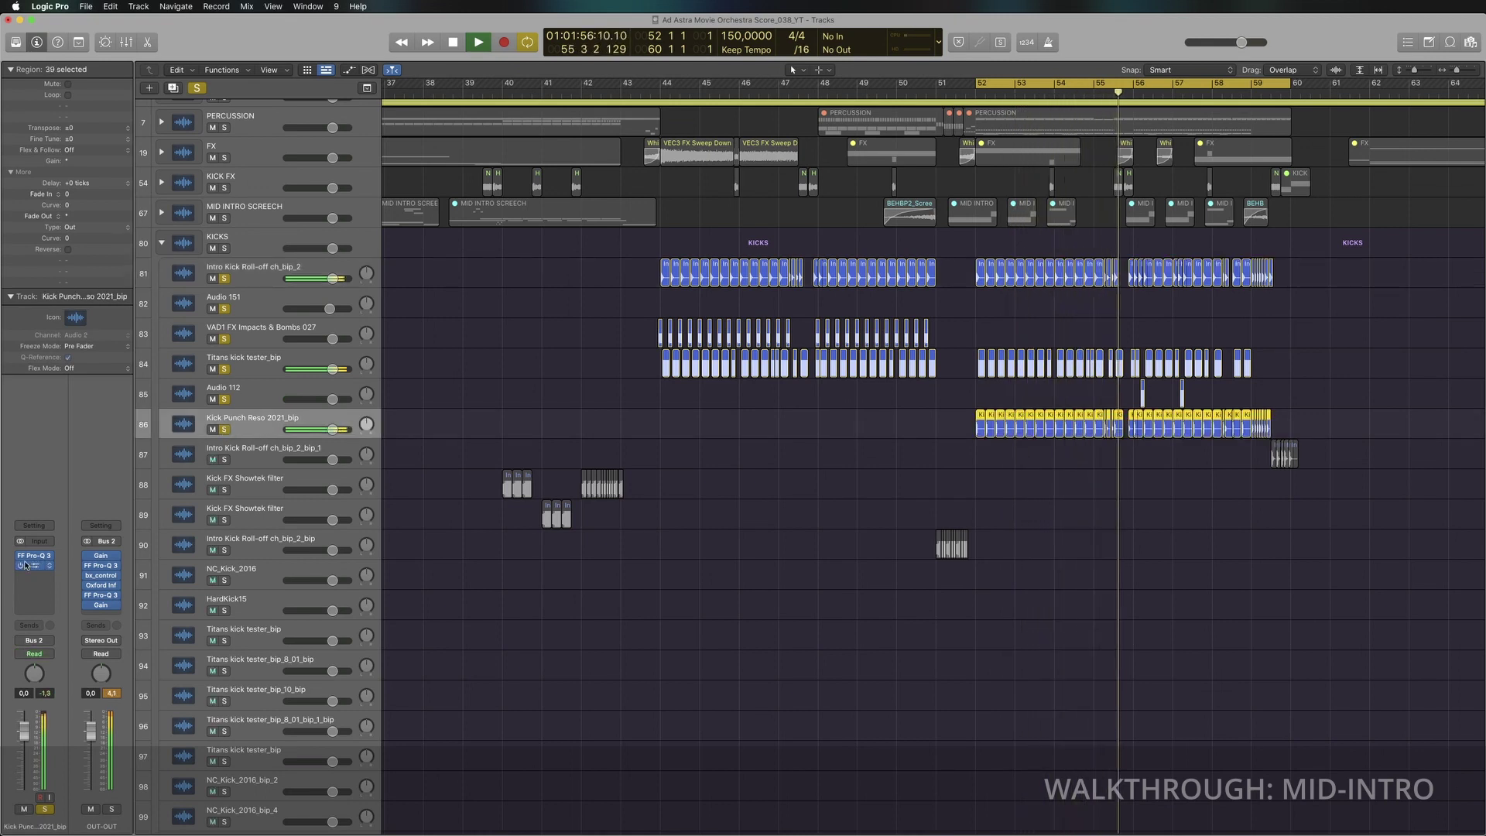
key("v")
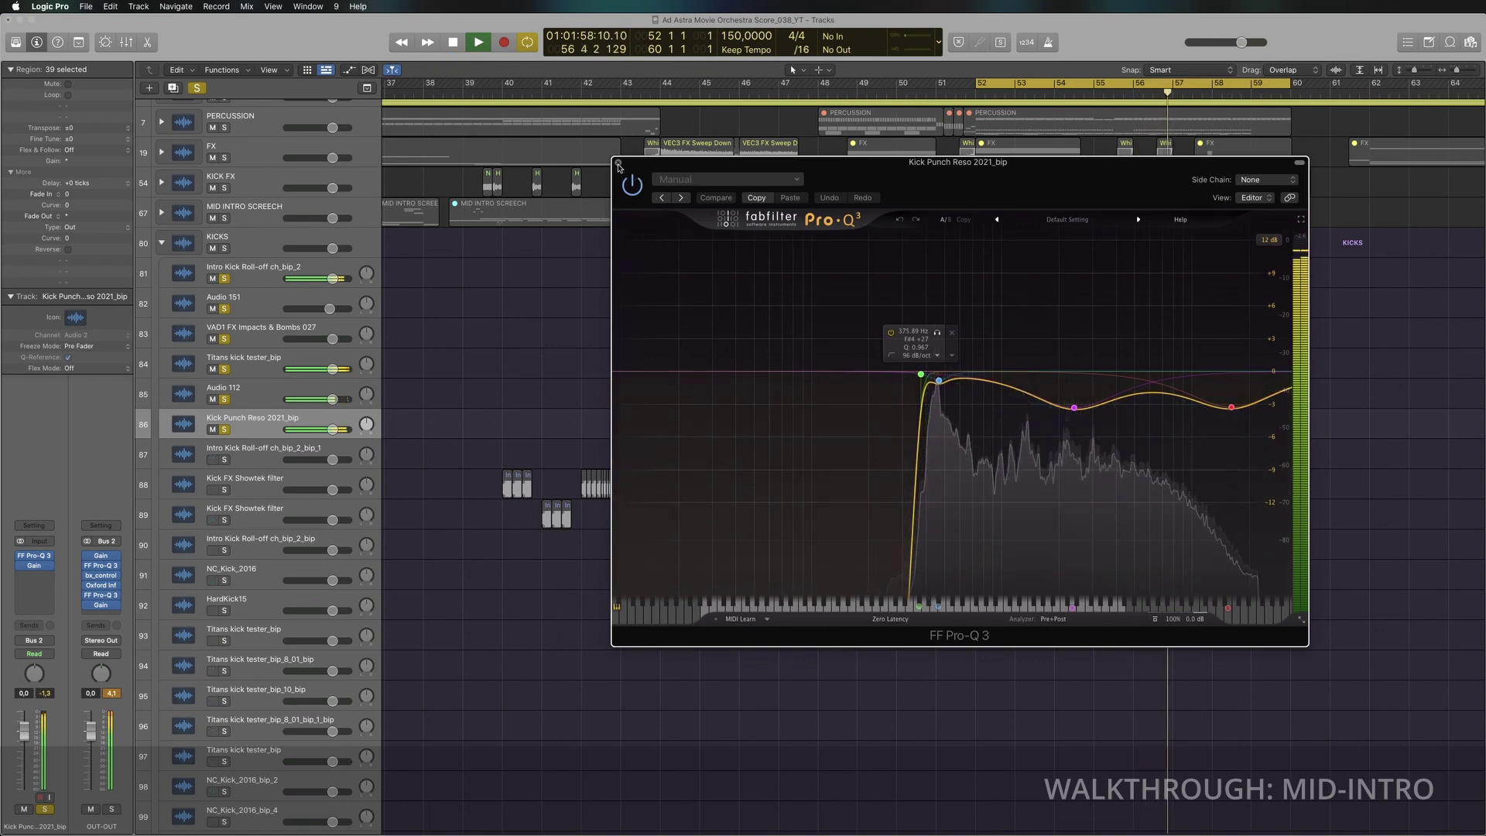
key("v")
Step: Reduce the solos to Kick Punch Reso 2021_bip alone and play that layer from bar 52
left_click(224, 429)
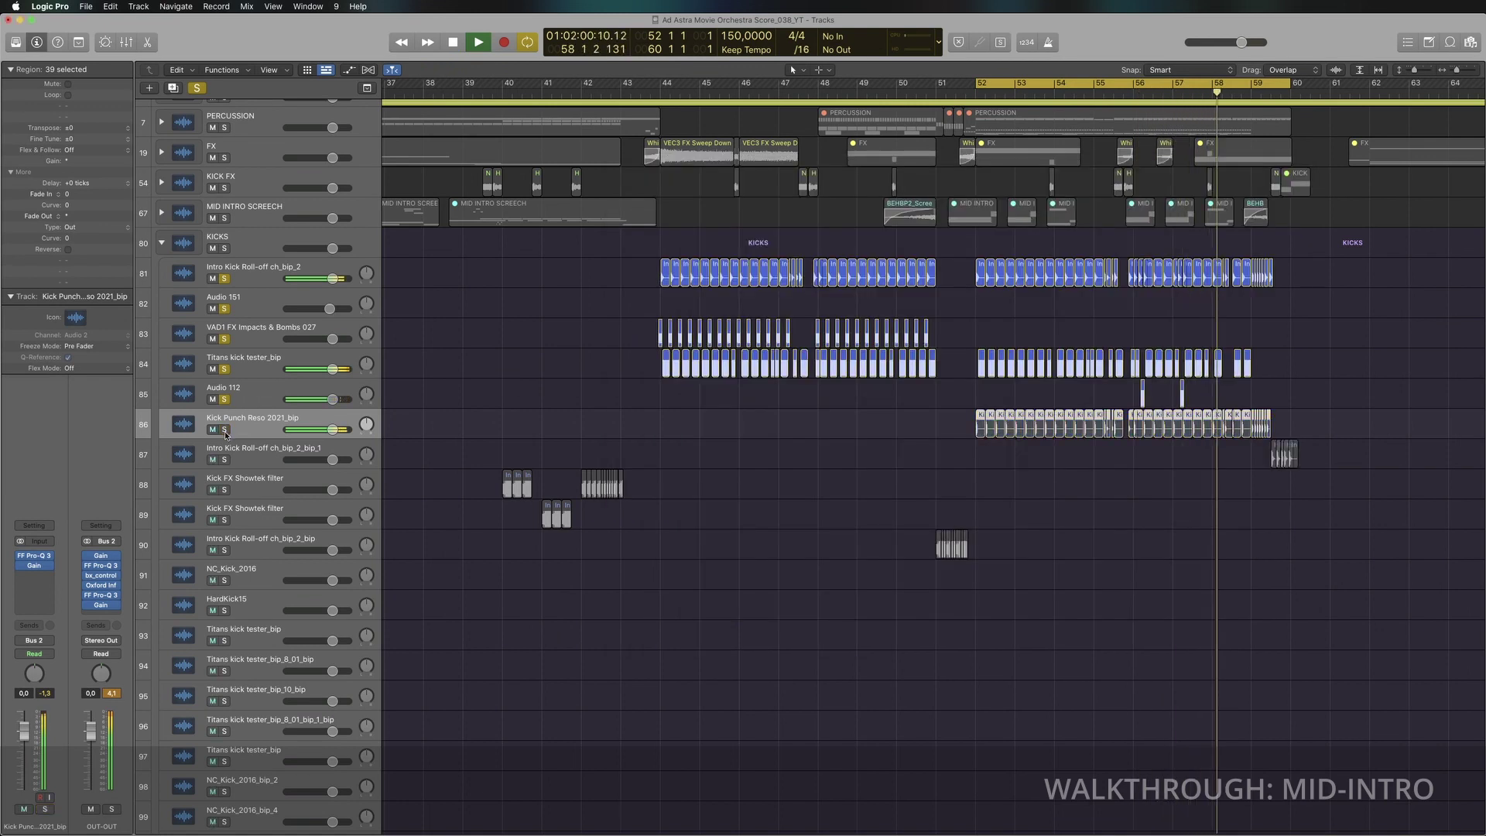
left_click(225, 430, "alt")
left_click(224, 430)
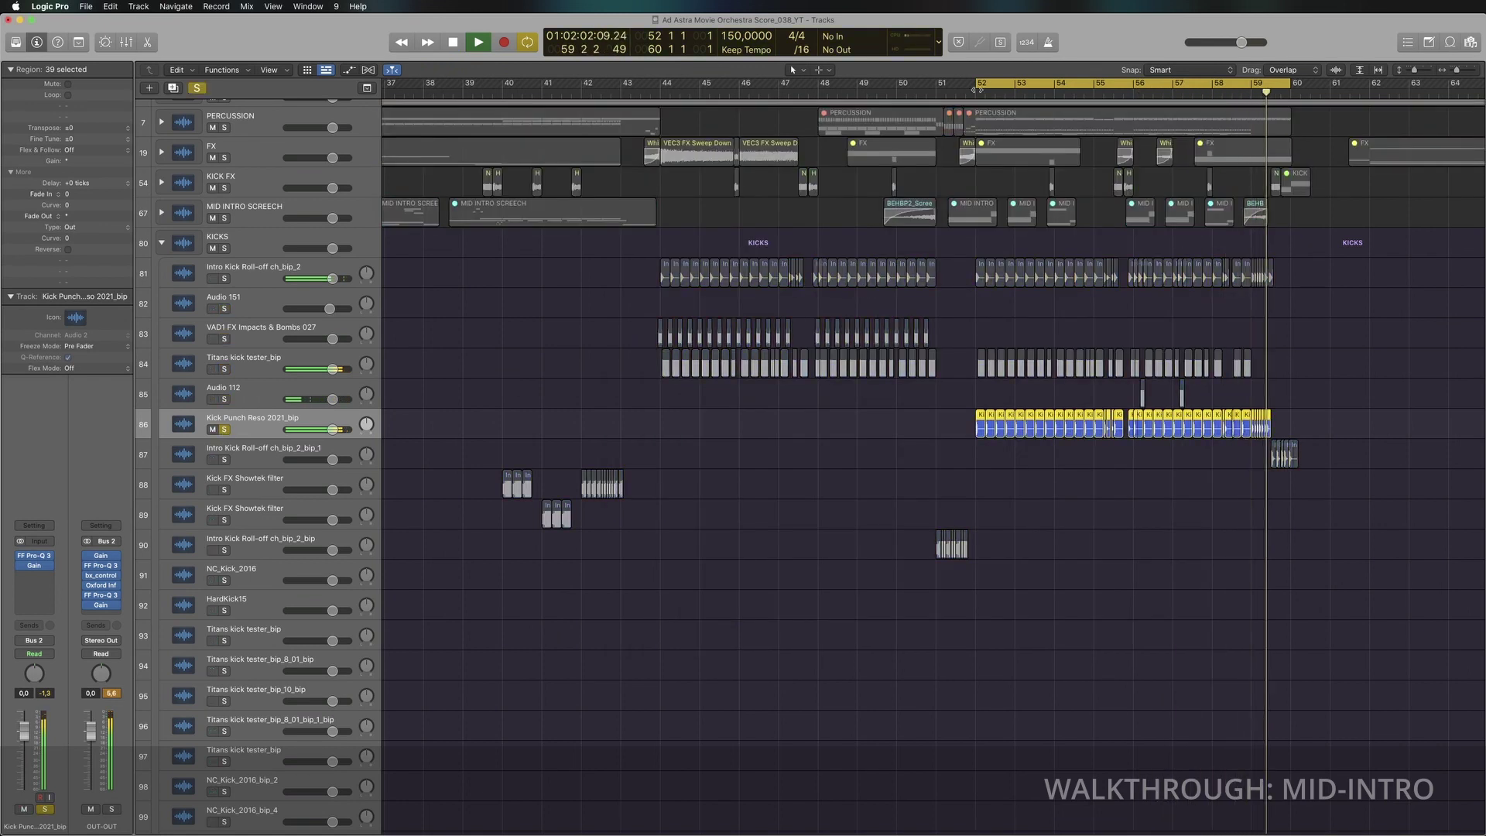
key("Return")
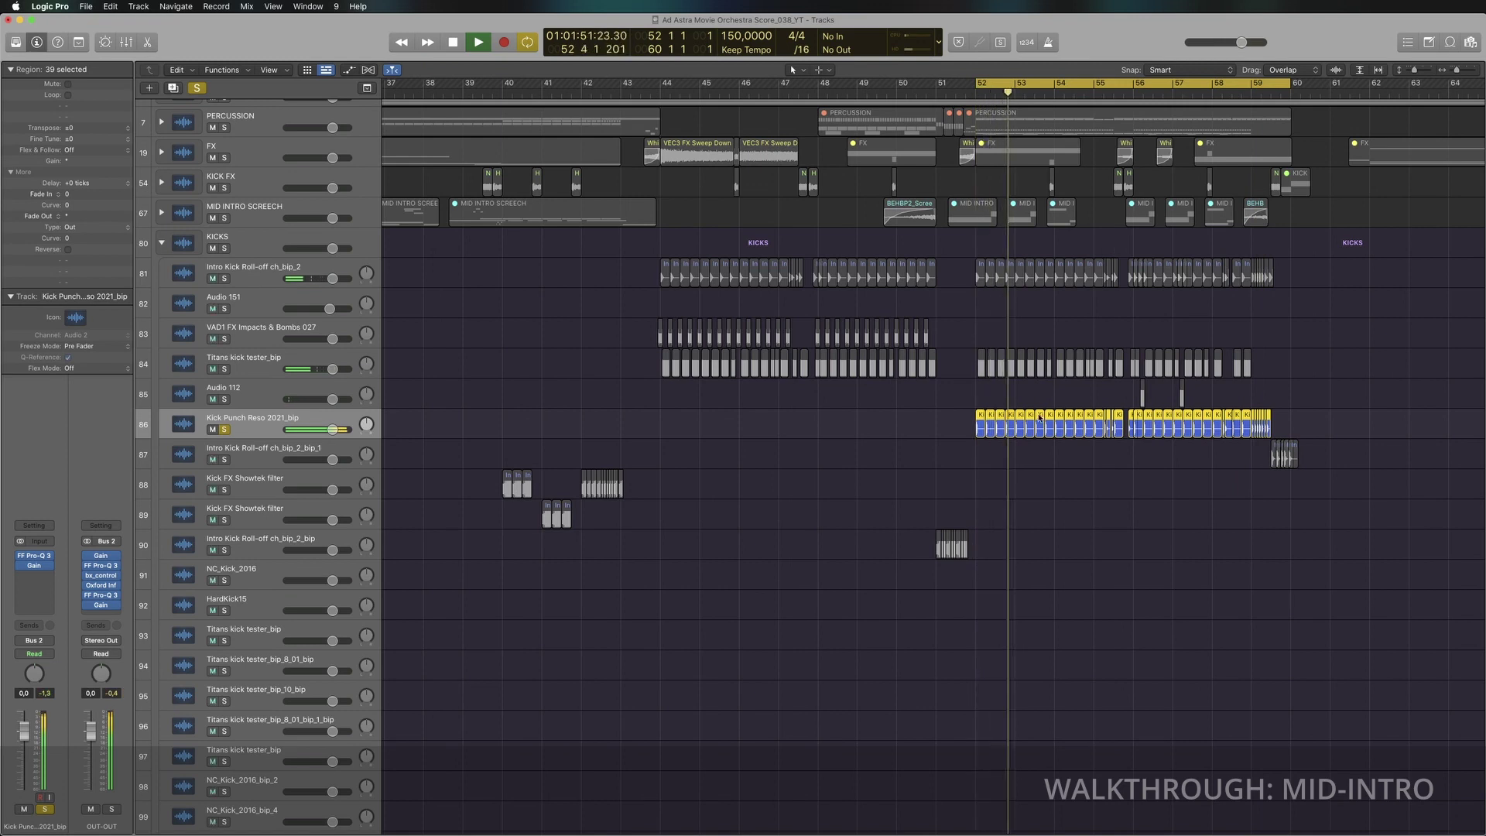
key("space")
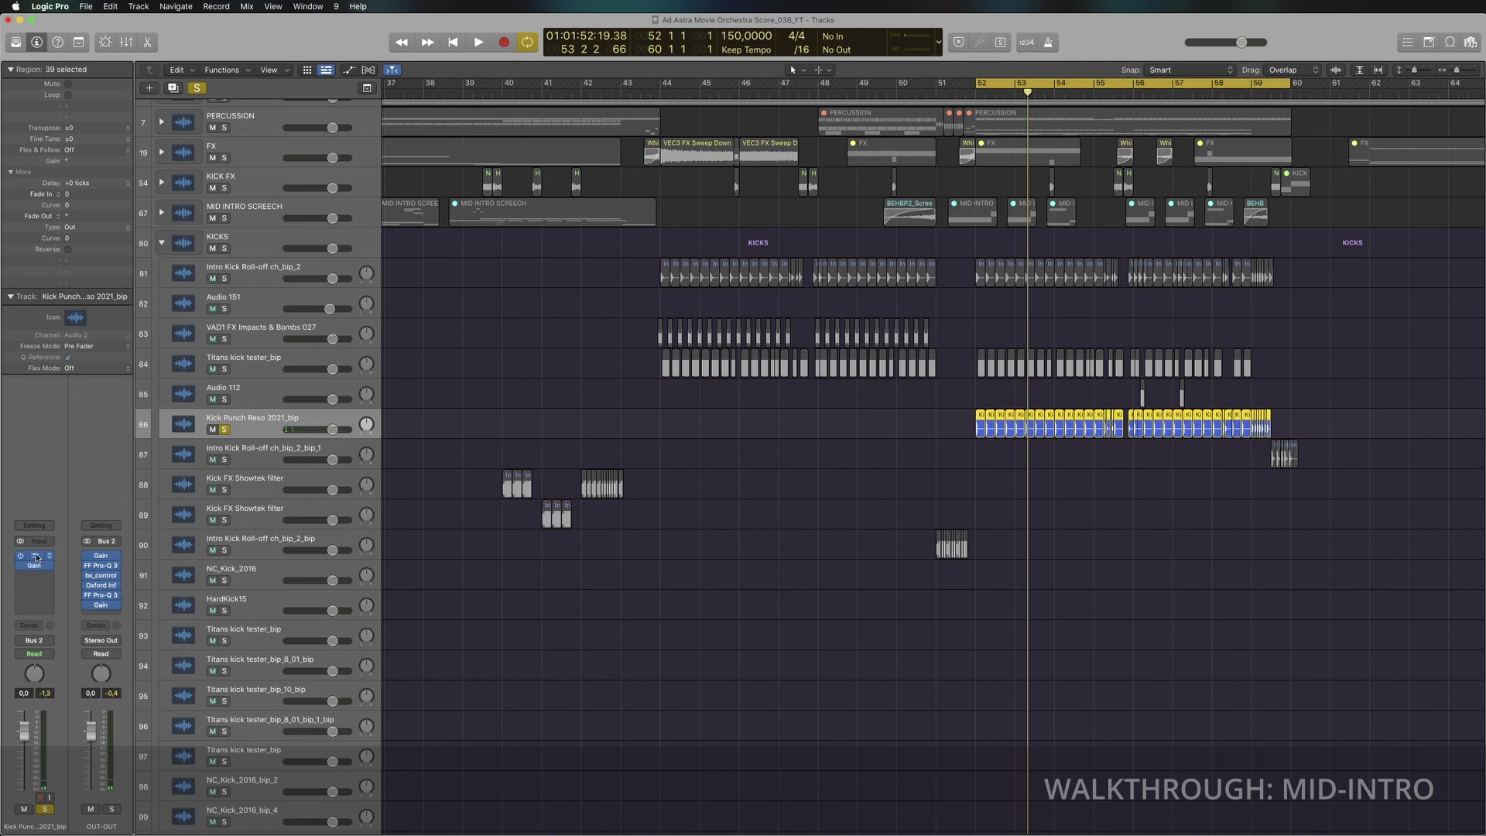
Step: Open the FF Pro-Q 3 equalizer on Kick Punch Reso 2021_bip beside the arrangement and select that track's kick regions from bar 52
left_click(36, 557)
left_click_drag(960, 163, 551, 253)
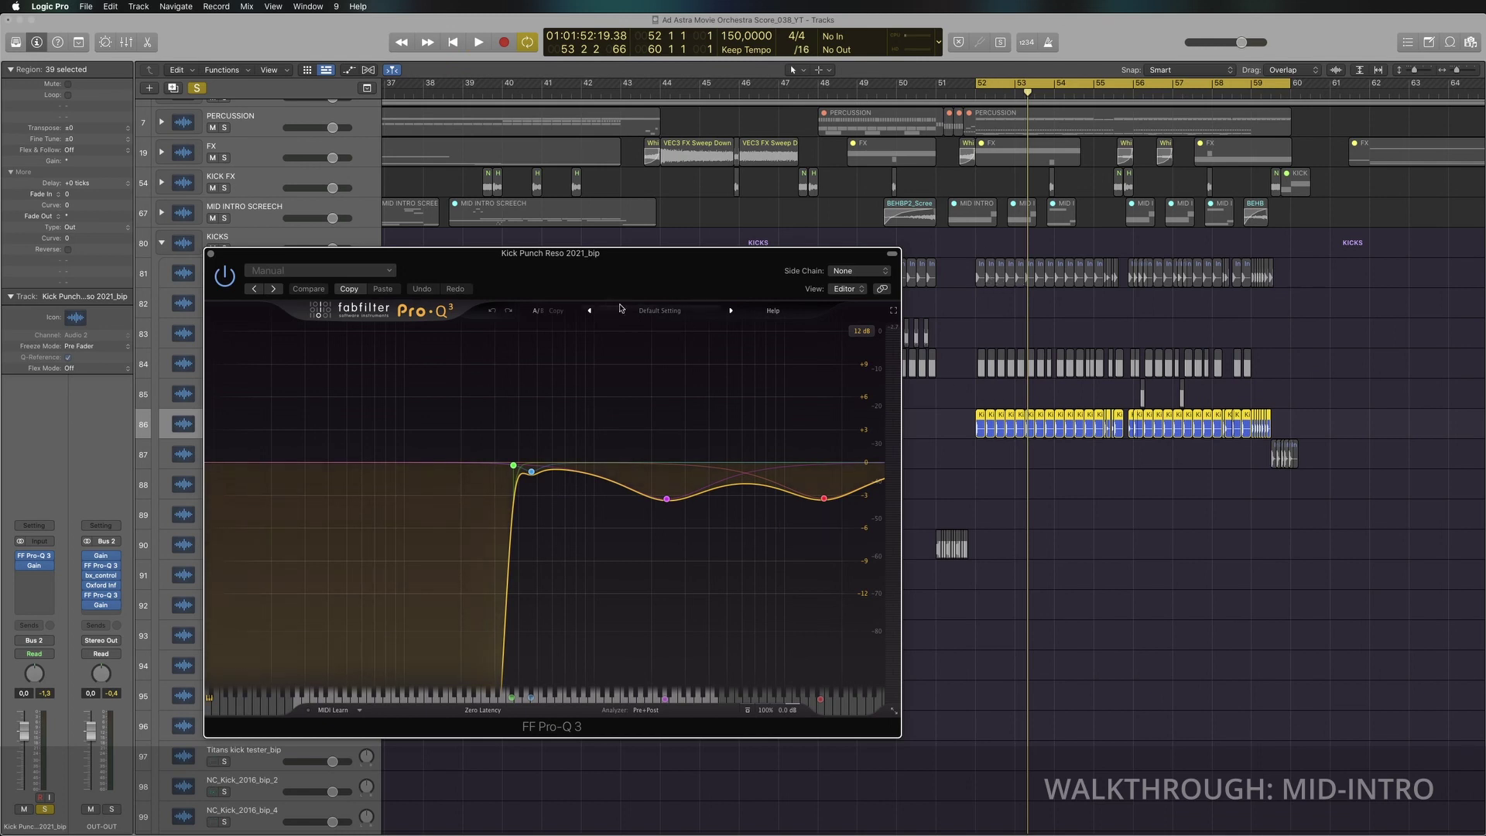
left_click_drag(948, 416, 1082, 436)
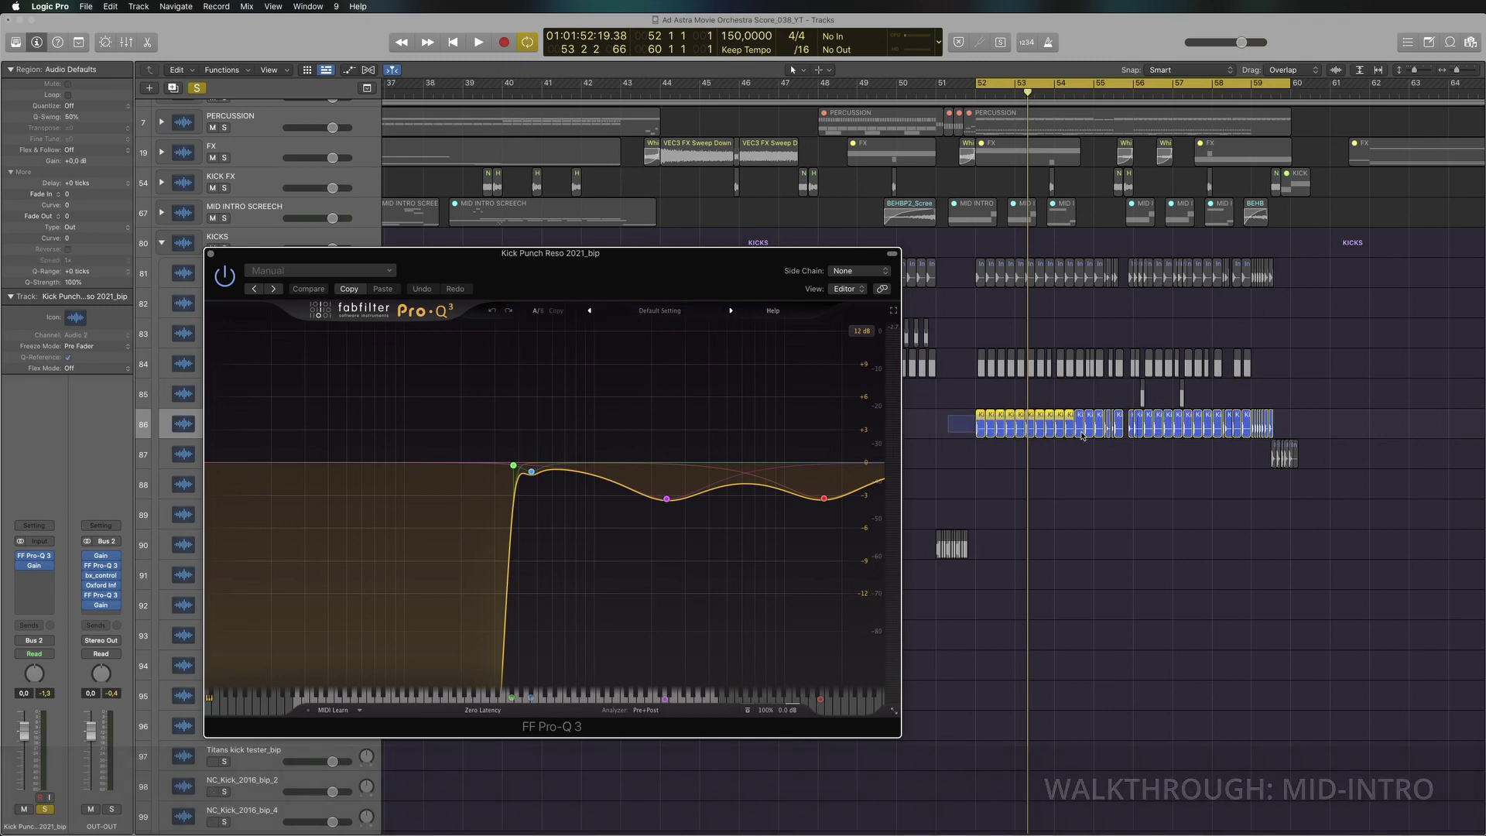
left_click_drag(1282, 425, 1282, 426)
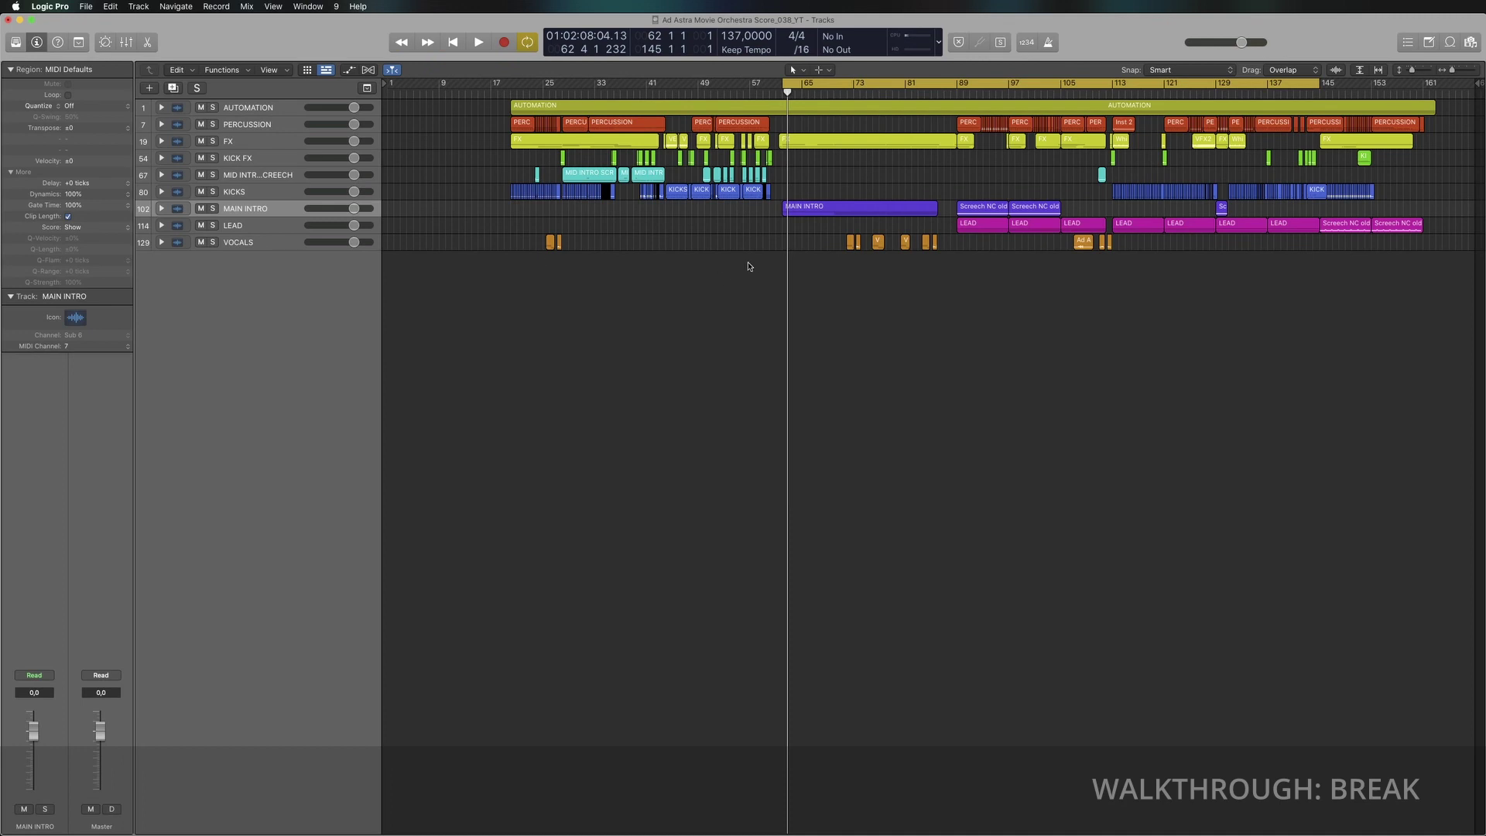
Step: Expand the MAIN INTRO track stack and play the break from bar 62
left_click(162, 209)
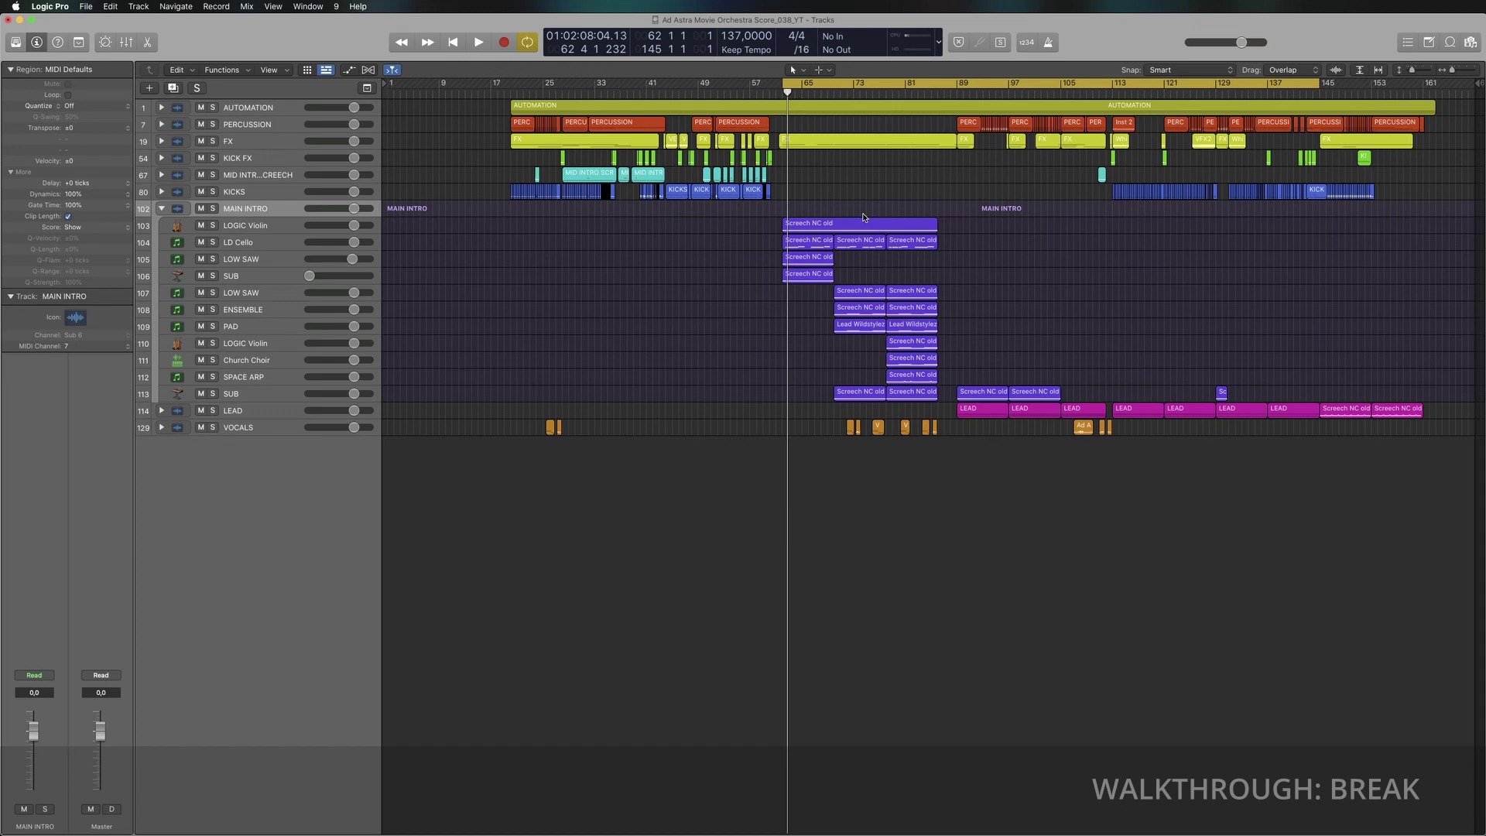
key("space")
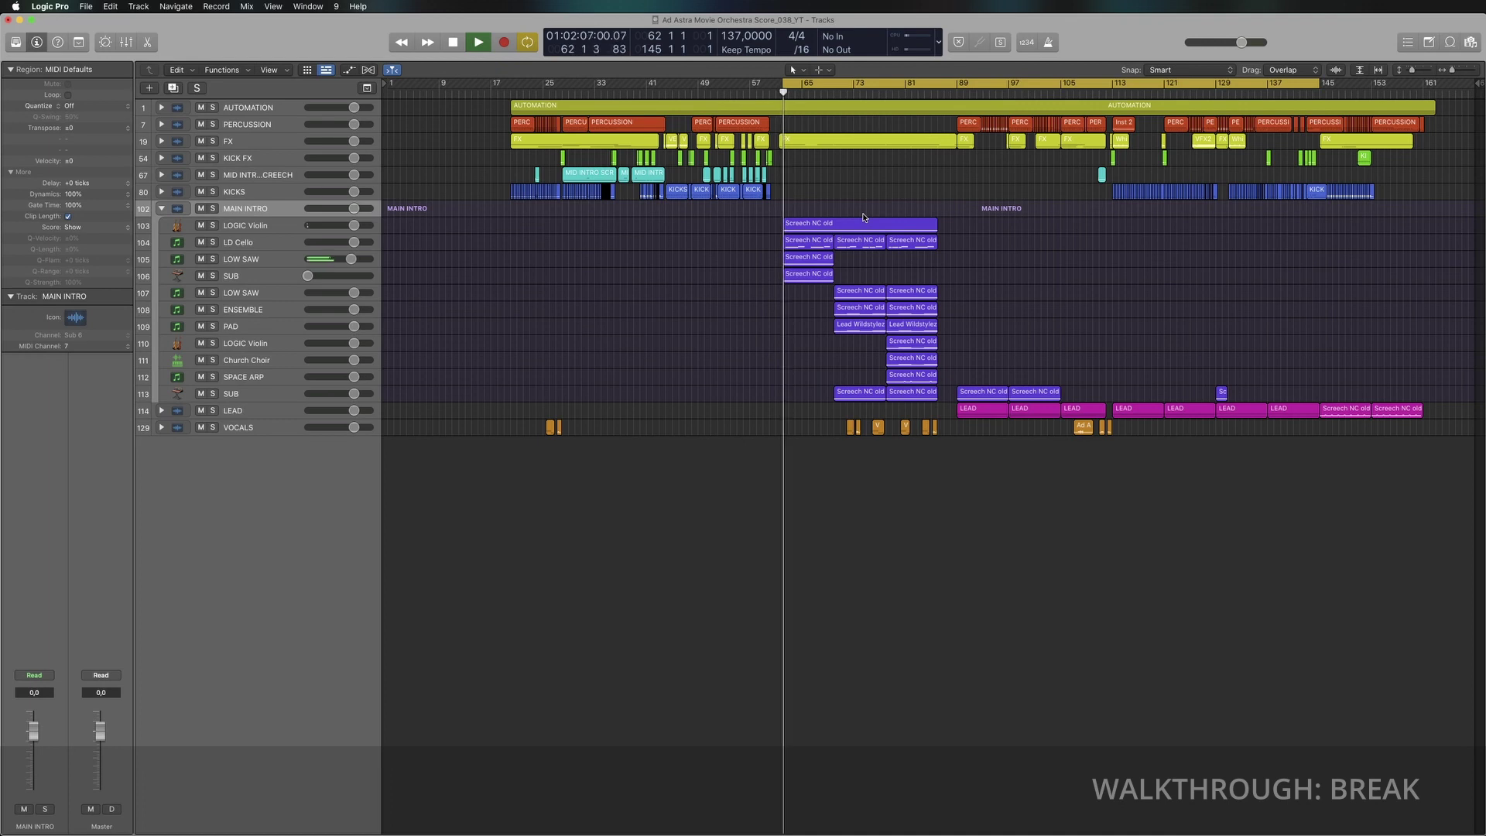
key("z")
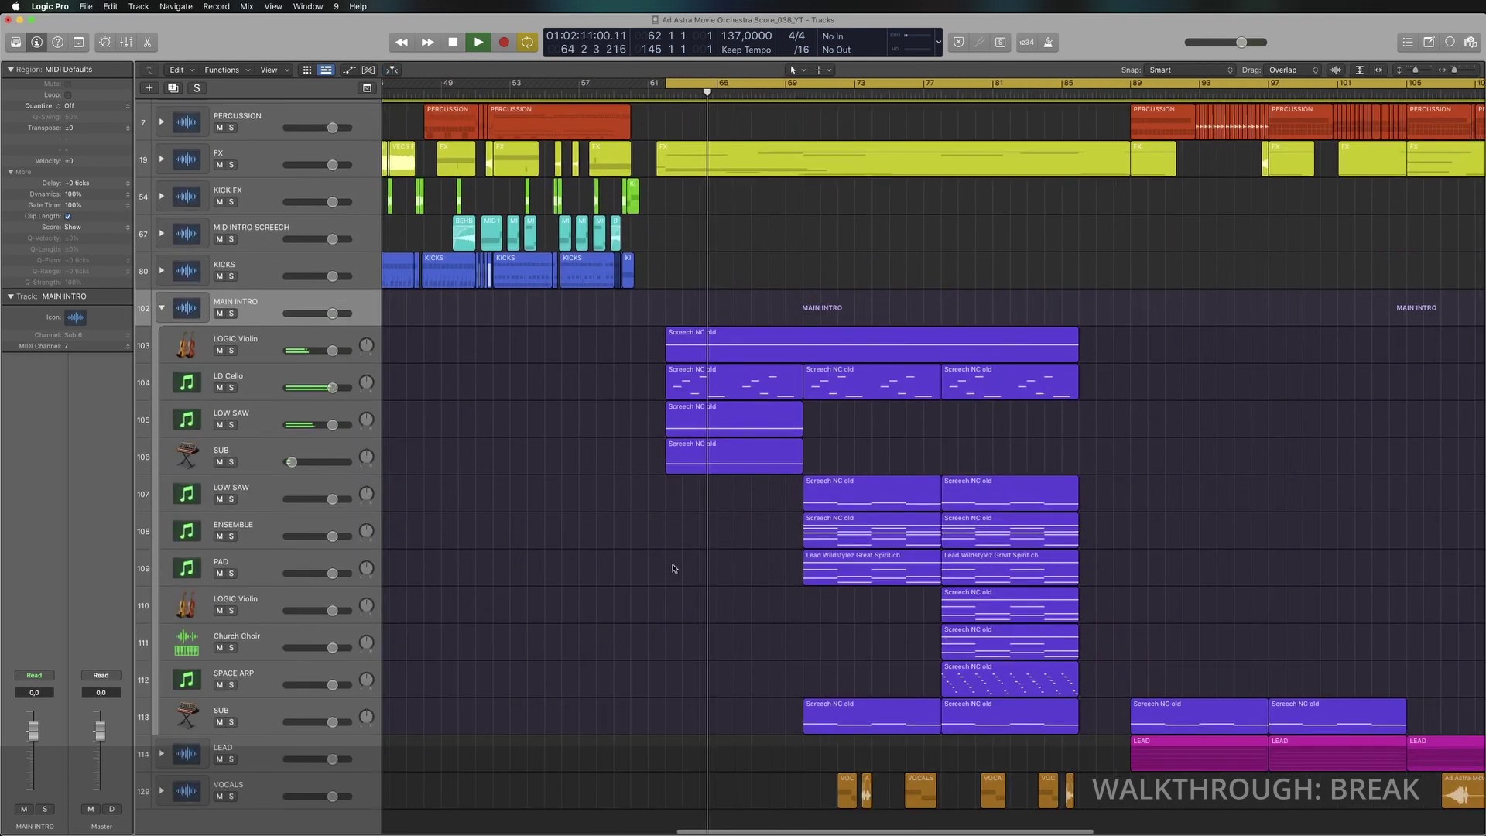
Step: Solo LOGIC Violin on track 103, LD Cello and LOW SAW on track 107 in turn while the break plays
left_click(231, 351)
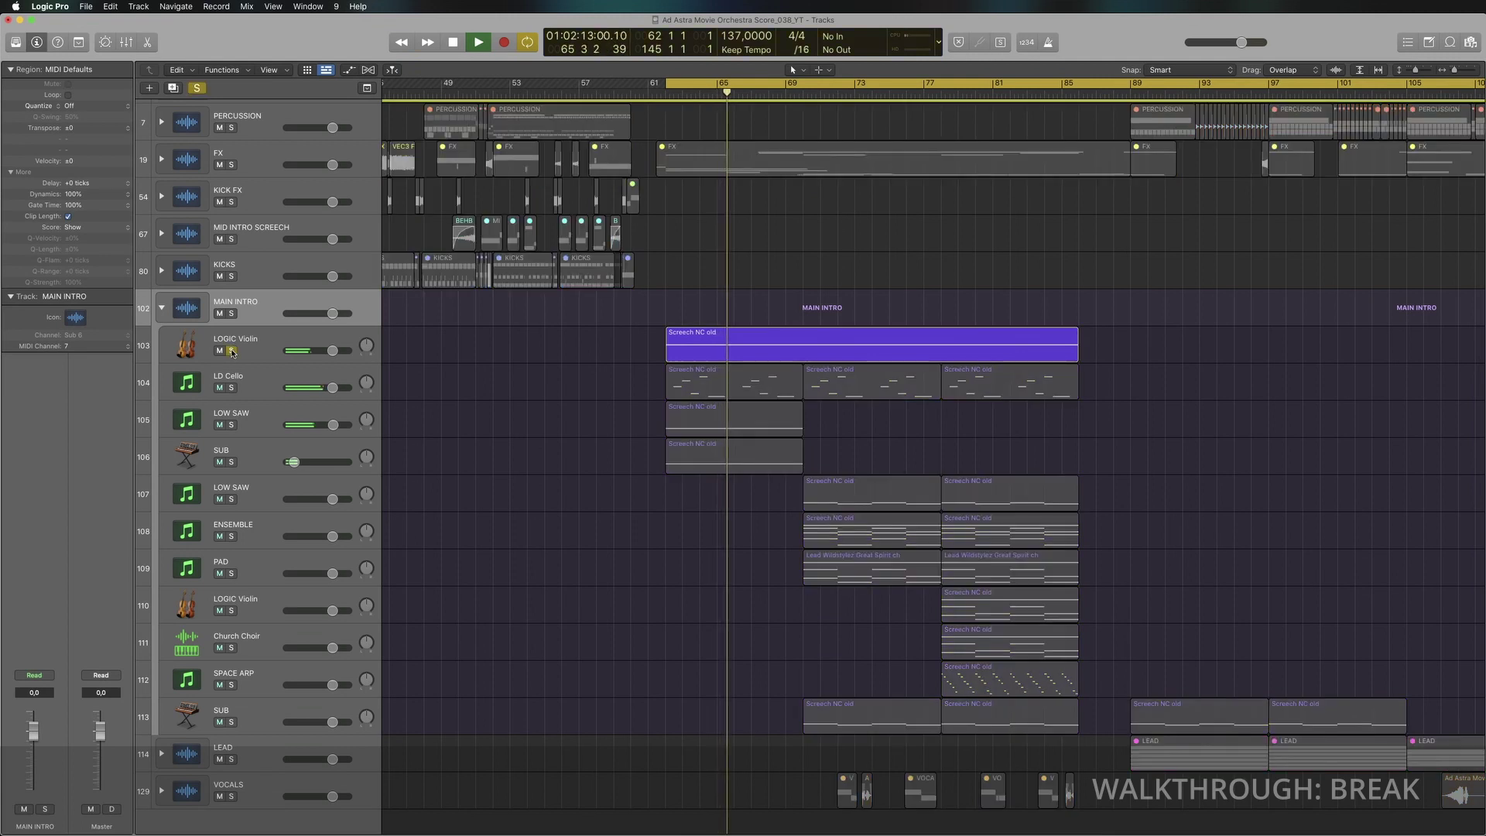
left_click(232, 350)
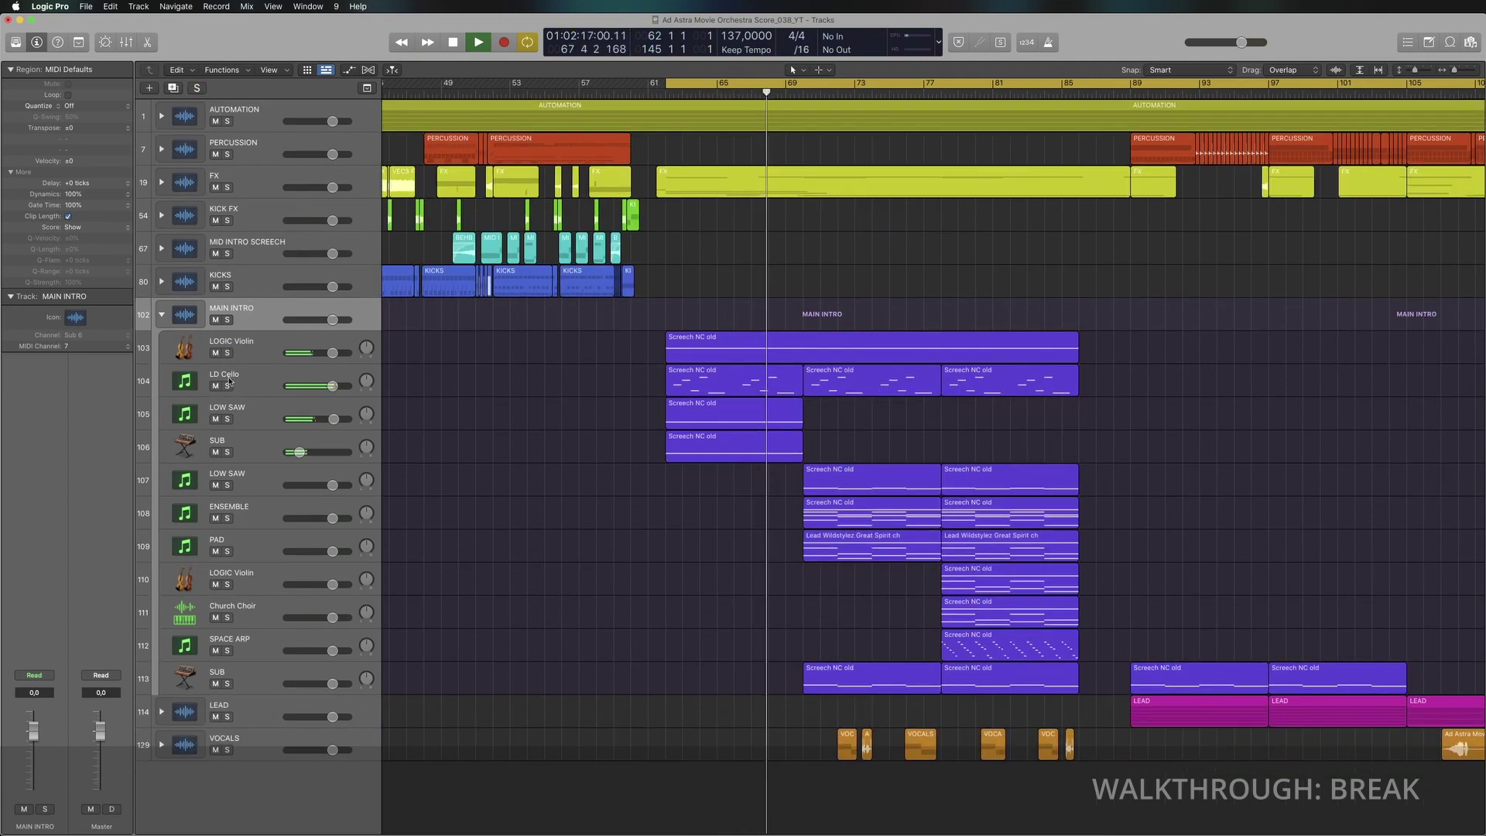
left_click(229, 388)
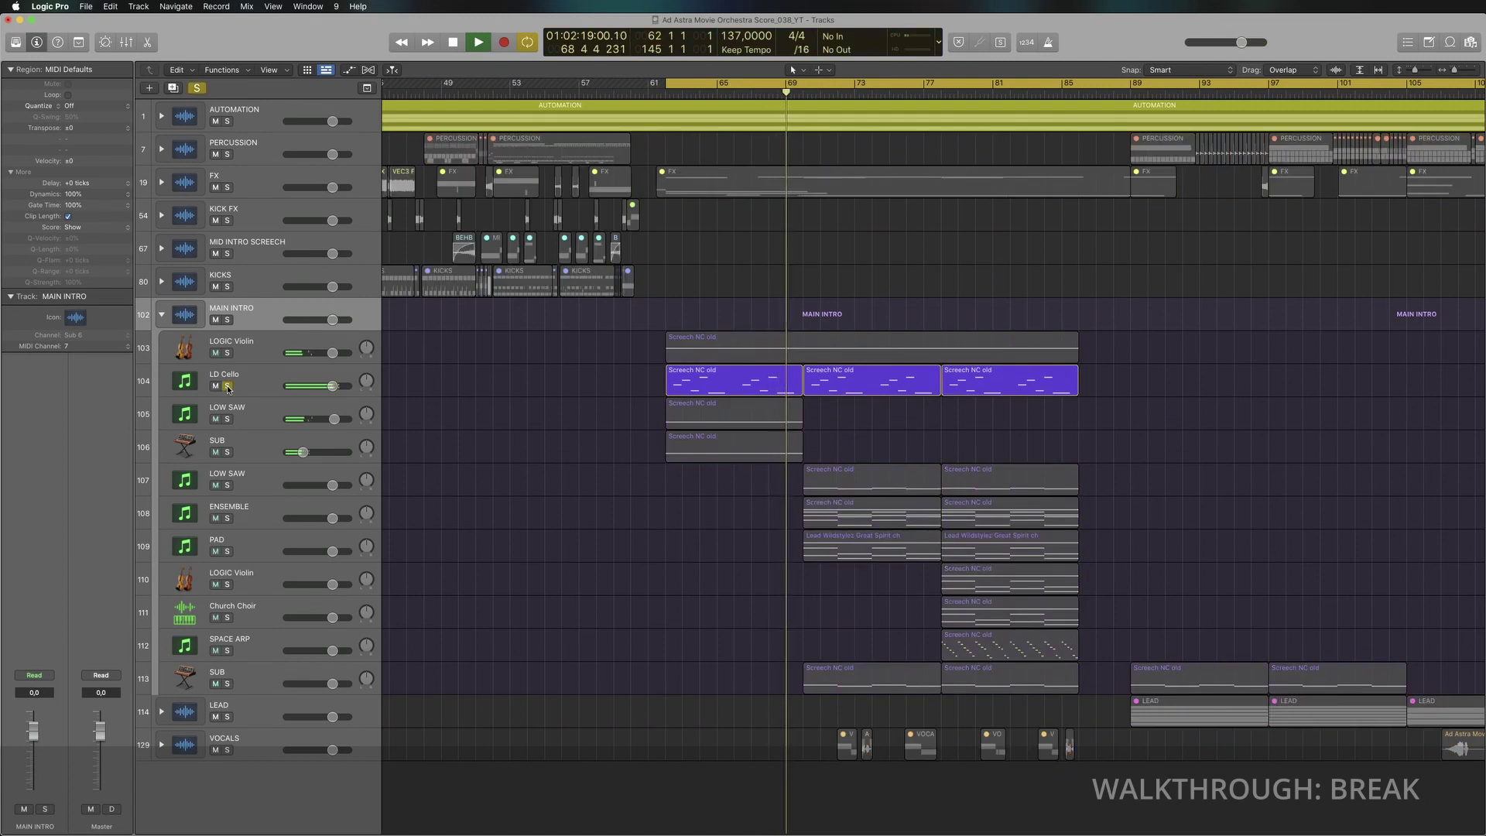
left_click(227, 385)
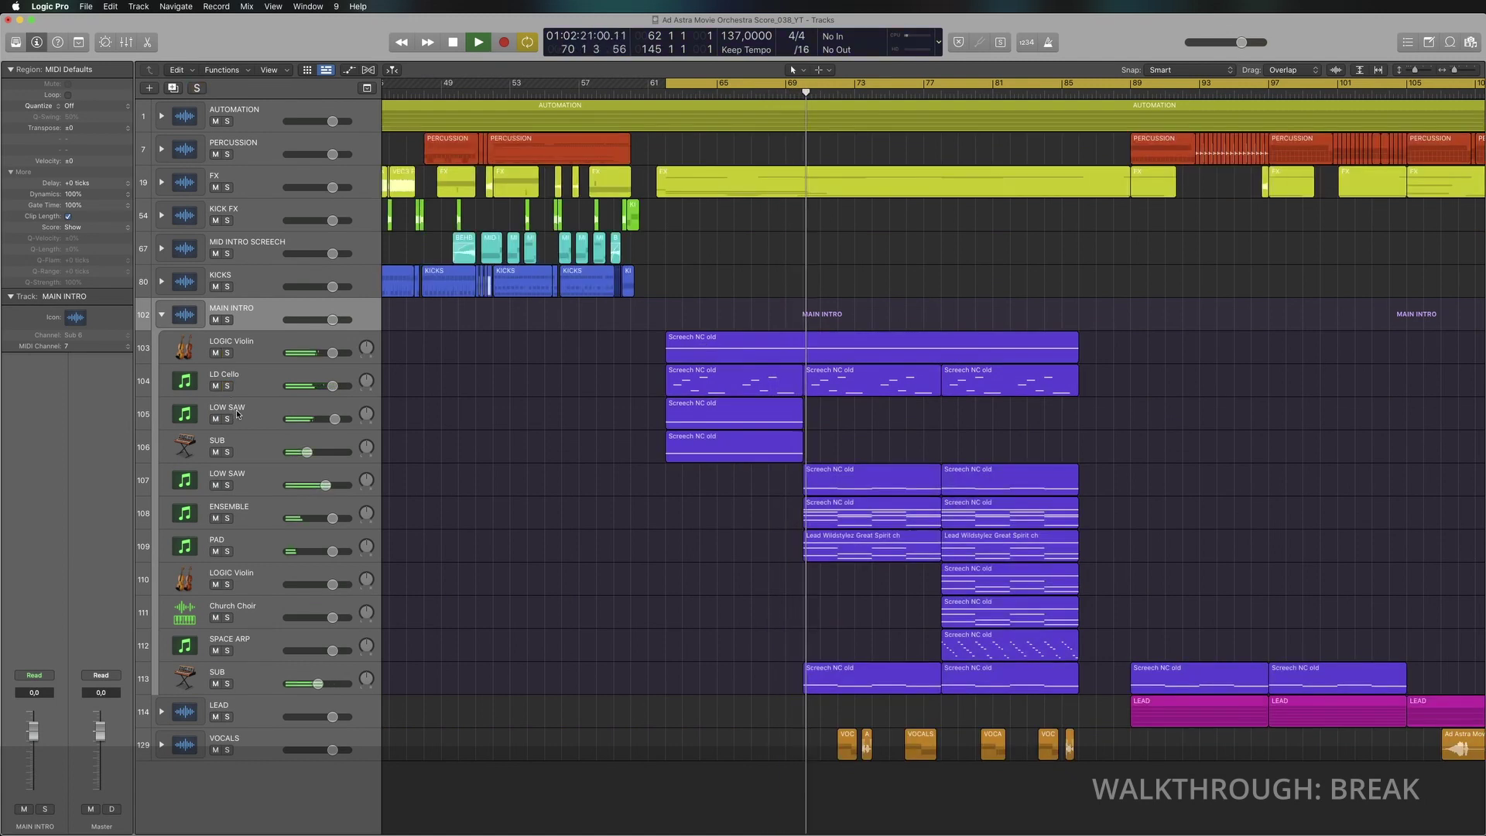
left_click(228, 486)
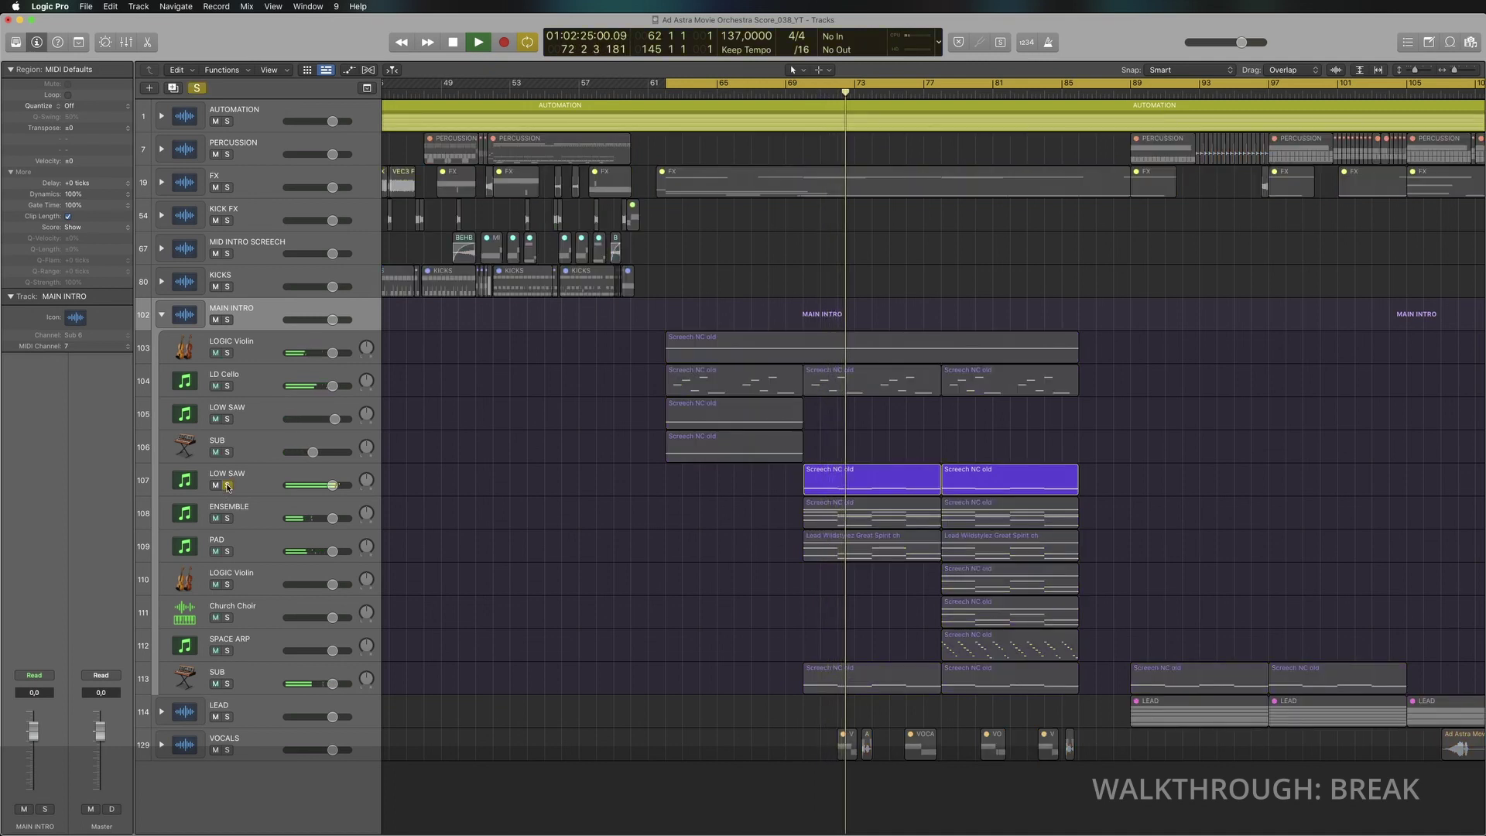
Step: Move the solo from LOW SAW on track 107 to ENSEMBLE, add PAD while the break plays, and release both solos
left_click(228, 486)
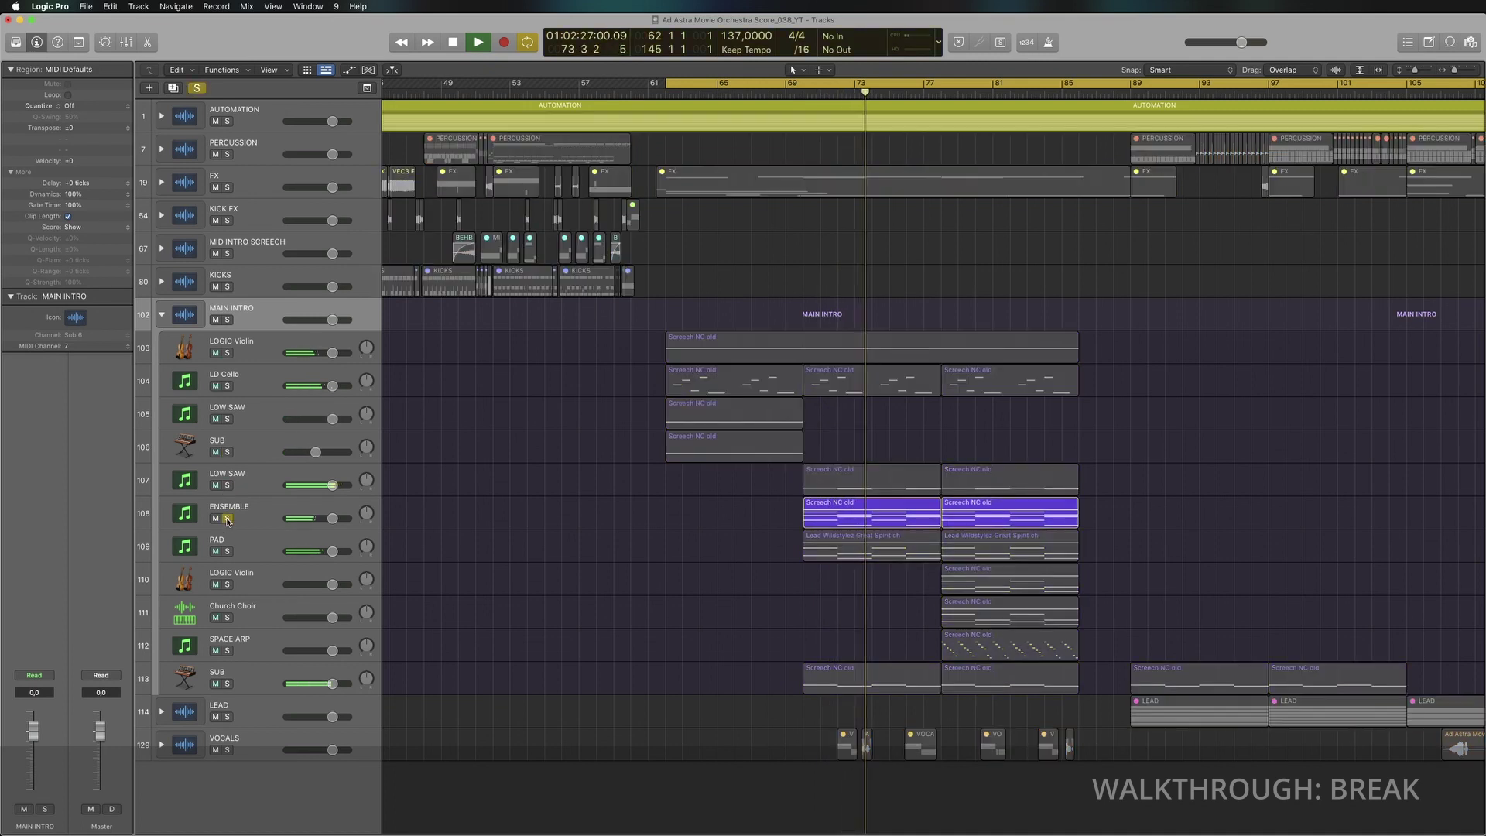
left_click(228, 518)
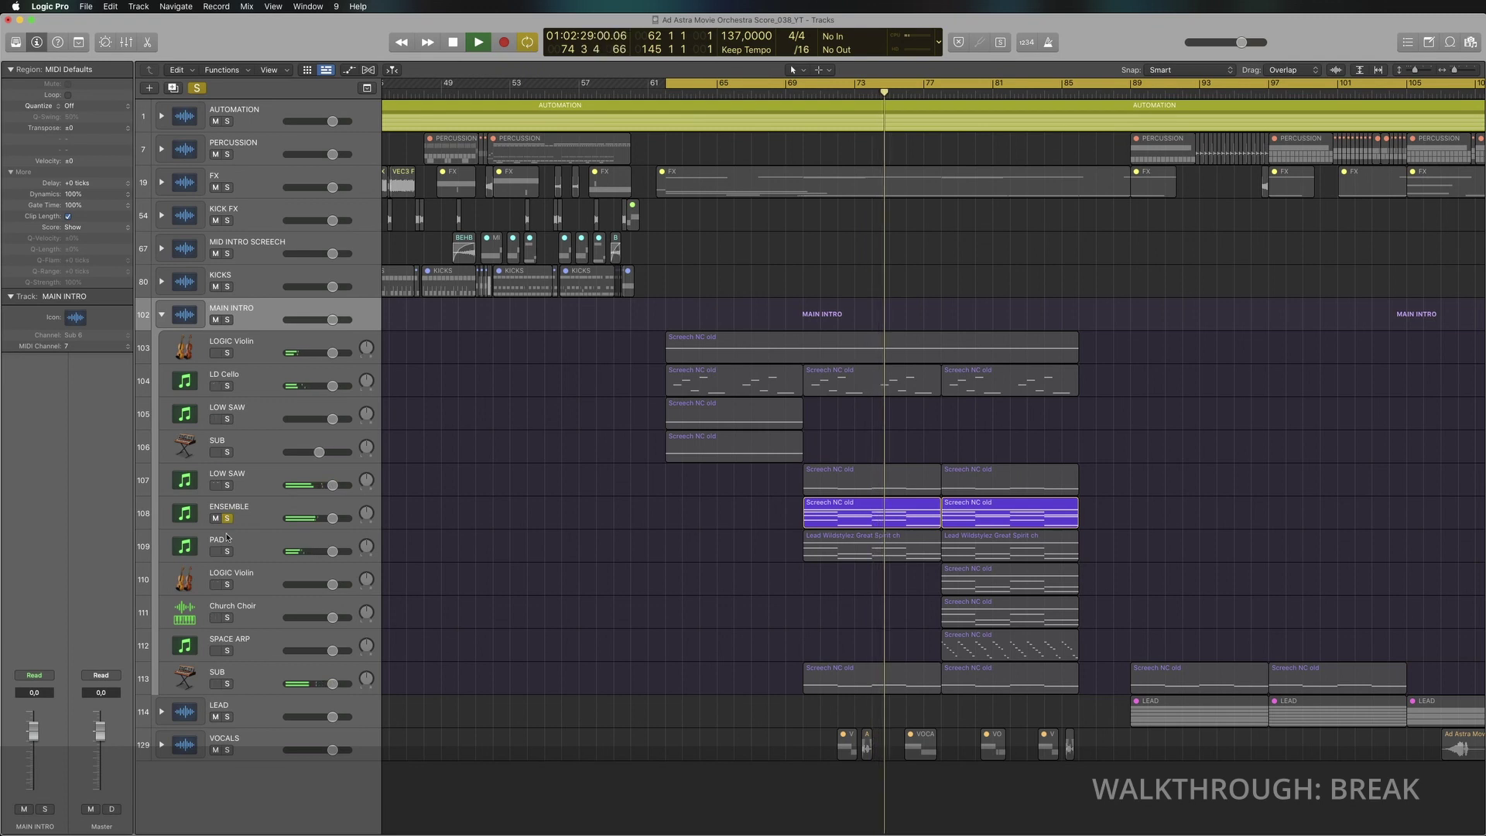
left_click(227, 551)
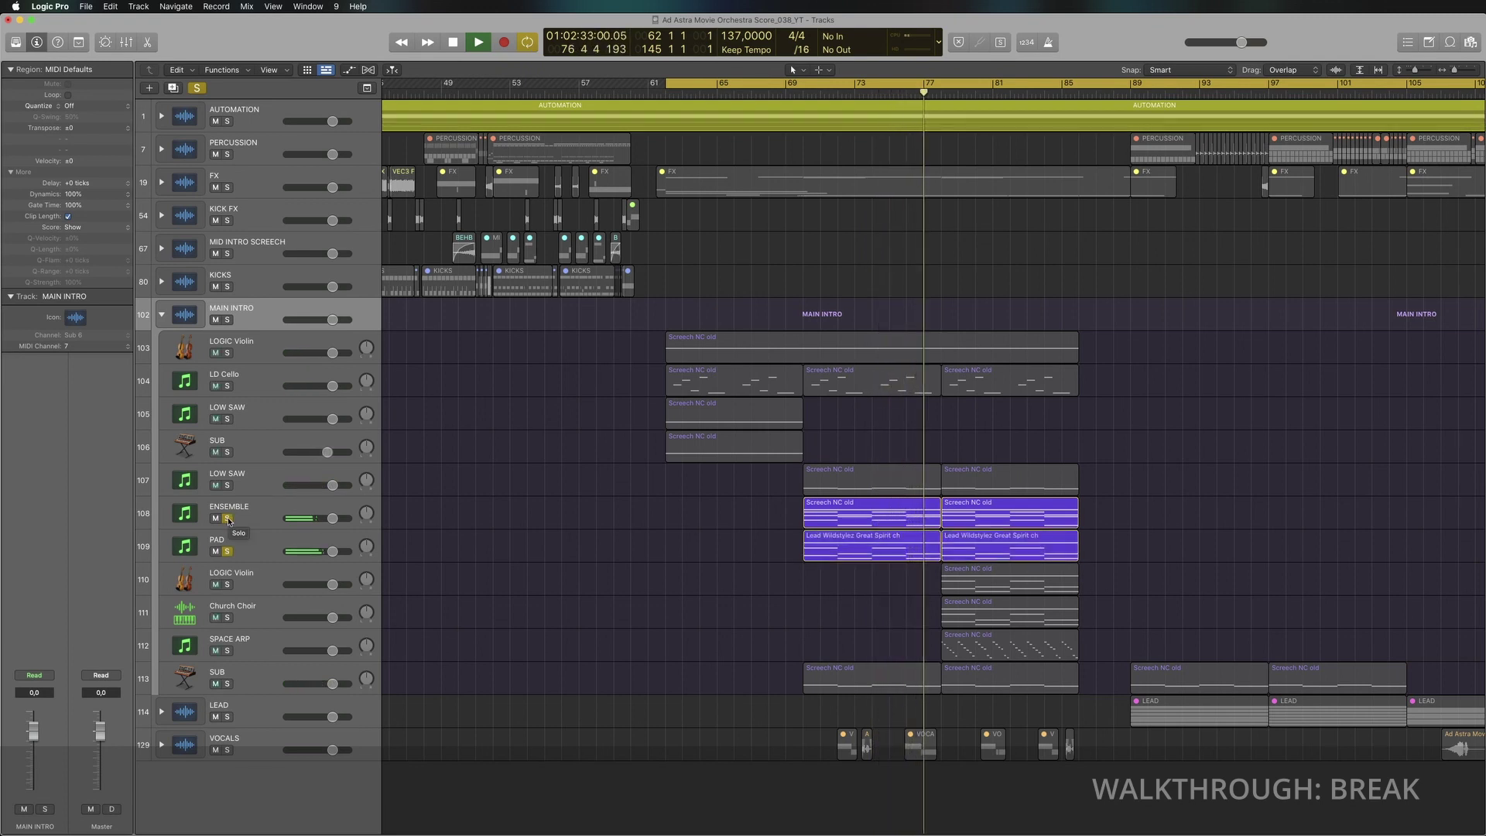
left_click(228, 519)
left_click(228, 551)
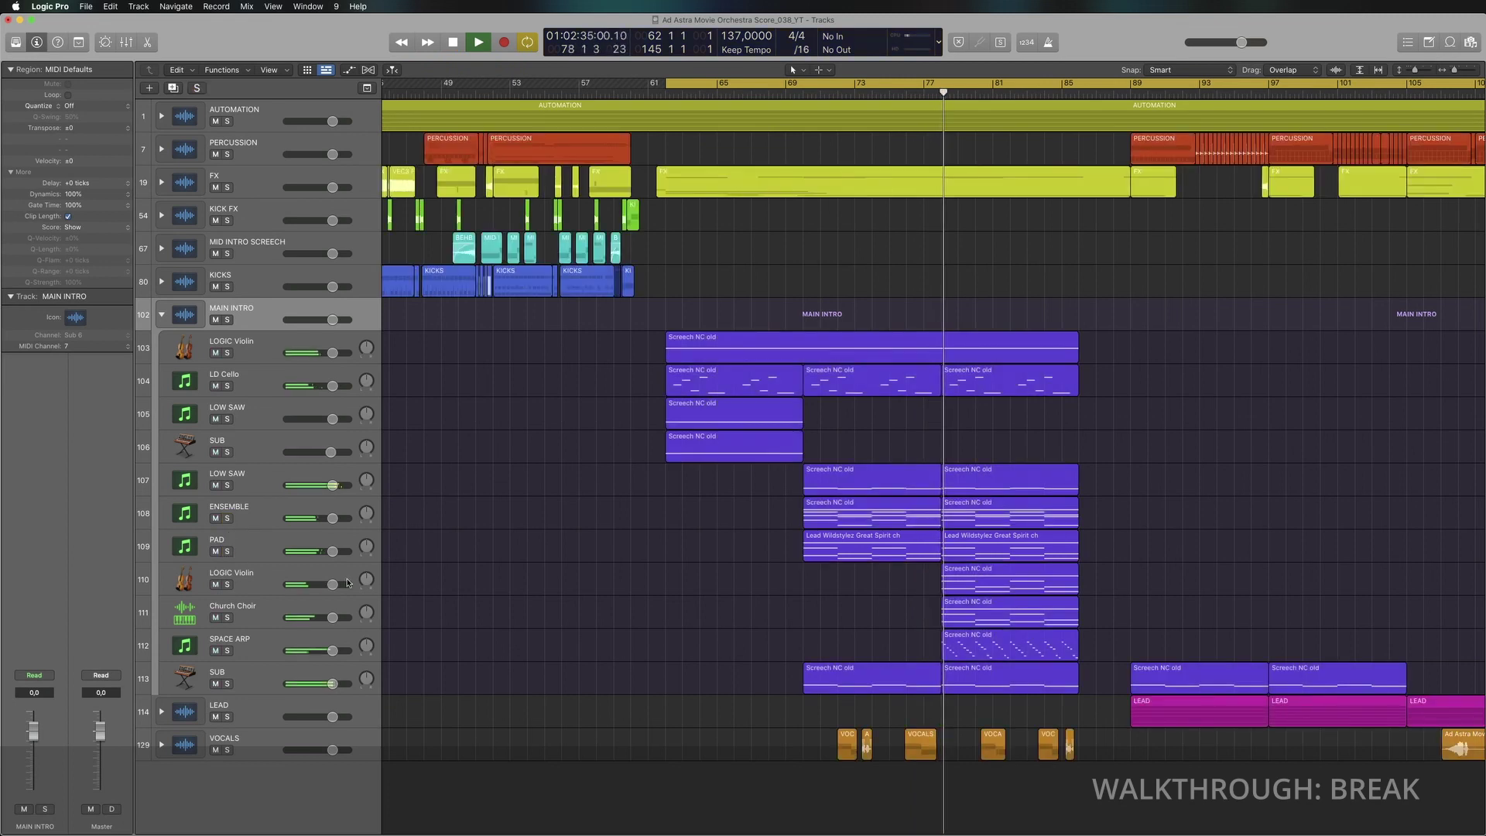
Step: Solo LOGIC Violin on track 110 together with Church Choir as the break plays, and release both solos
left_click(228, 585)
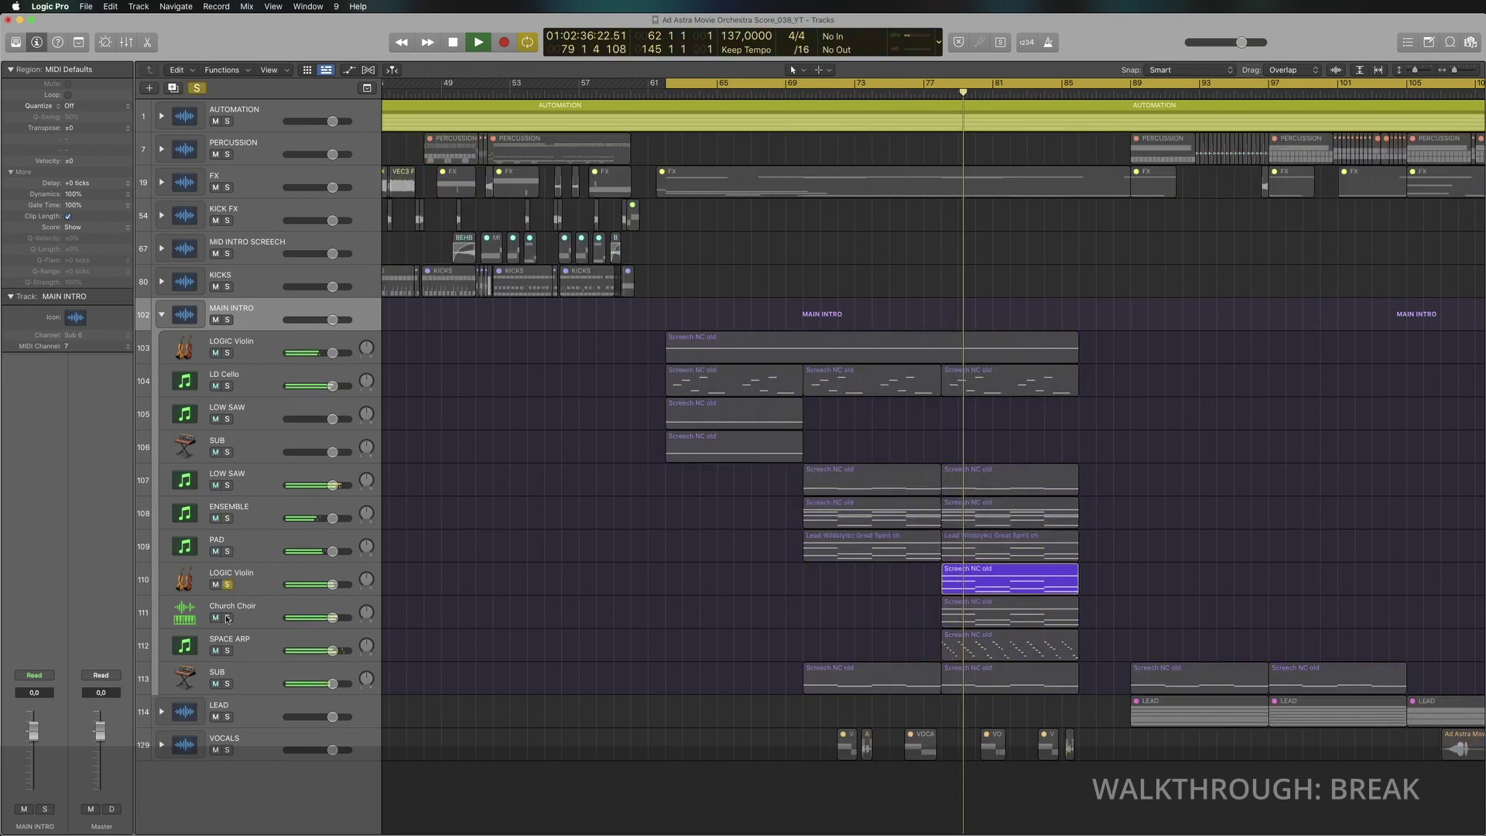
left_click(228, 618)
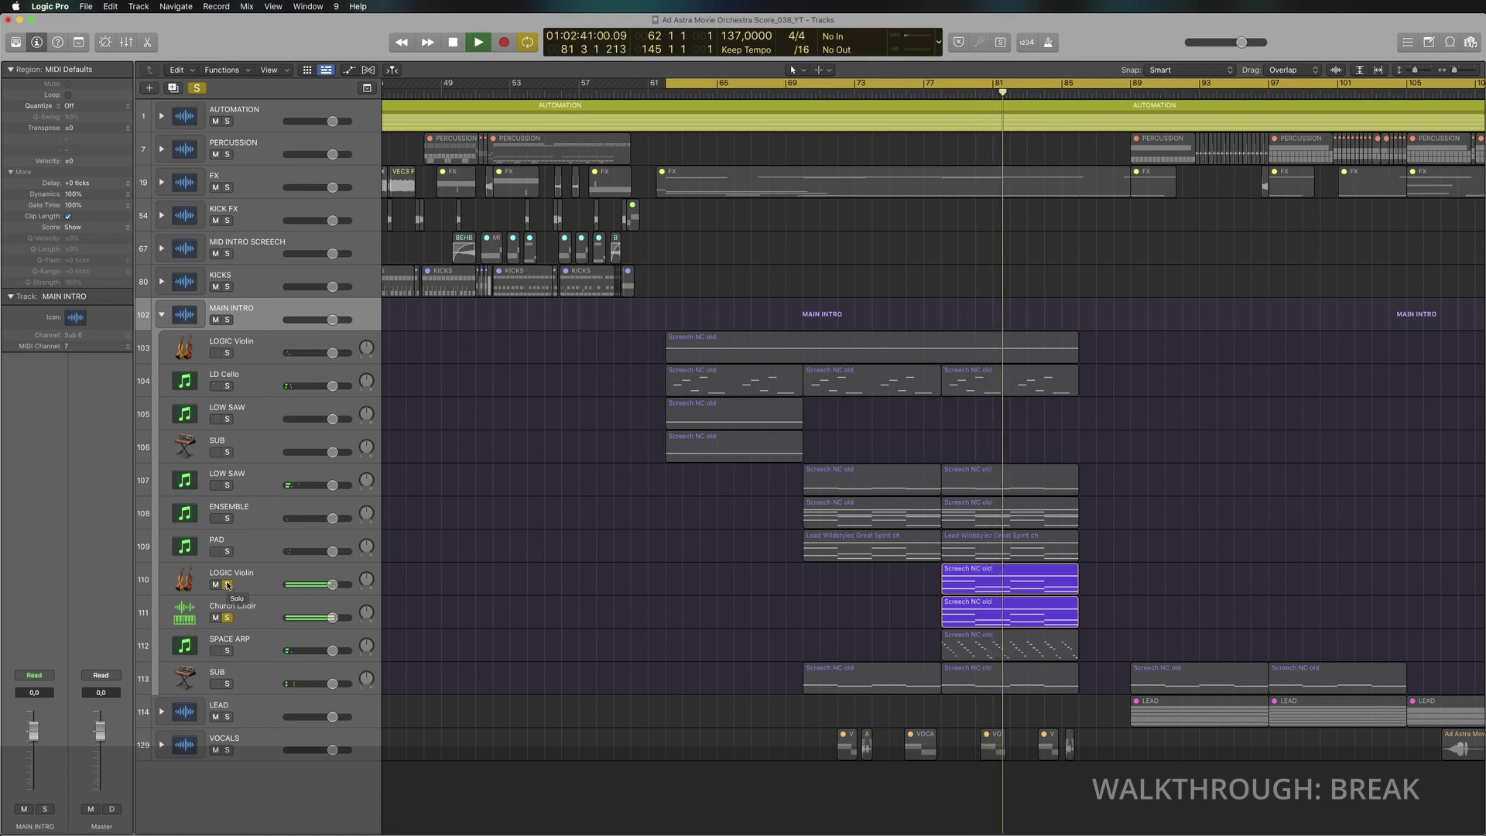
left_click(228, 585)
left_click(228, 618)
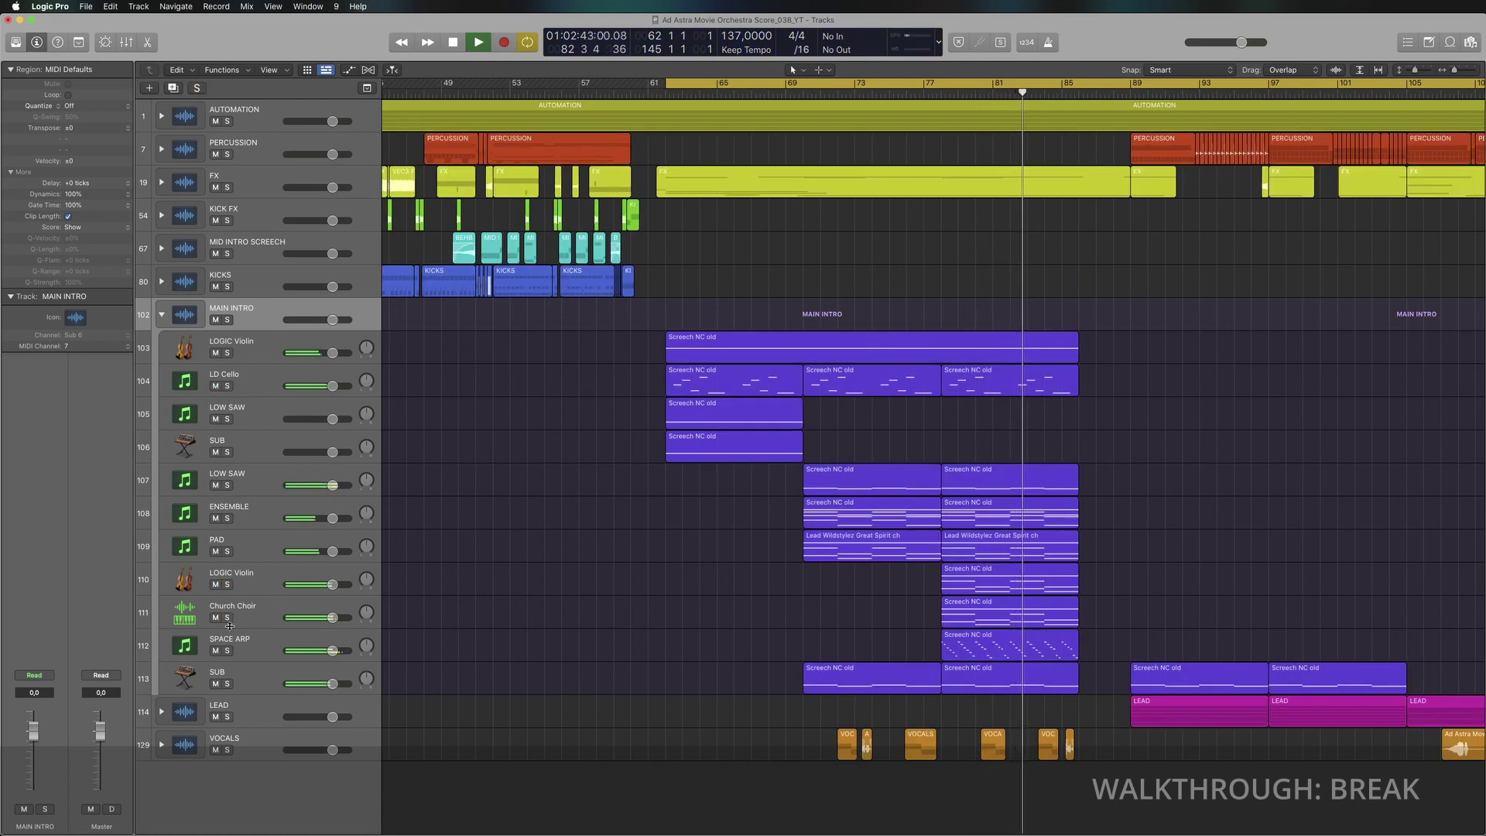
Step: Solo SPACE ARP and SUB on track 113 in turn during playback, and return to the full mix
left_click(228, 651)
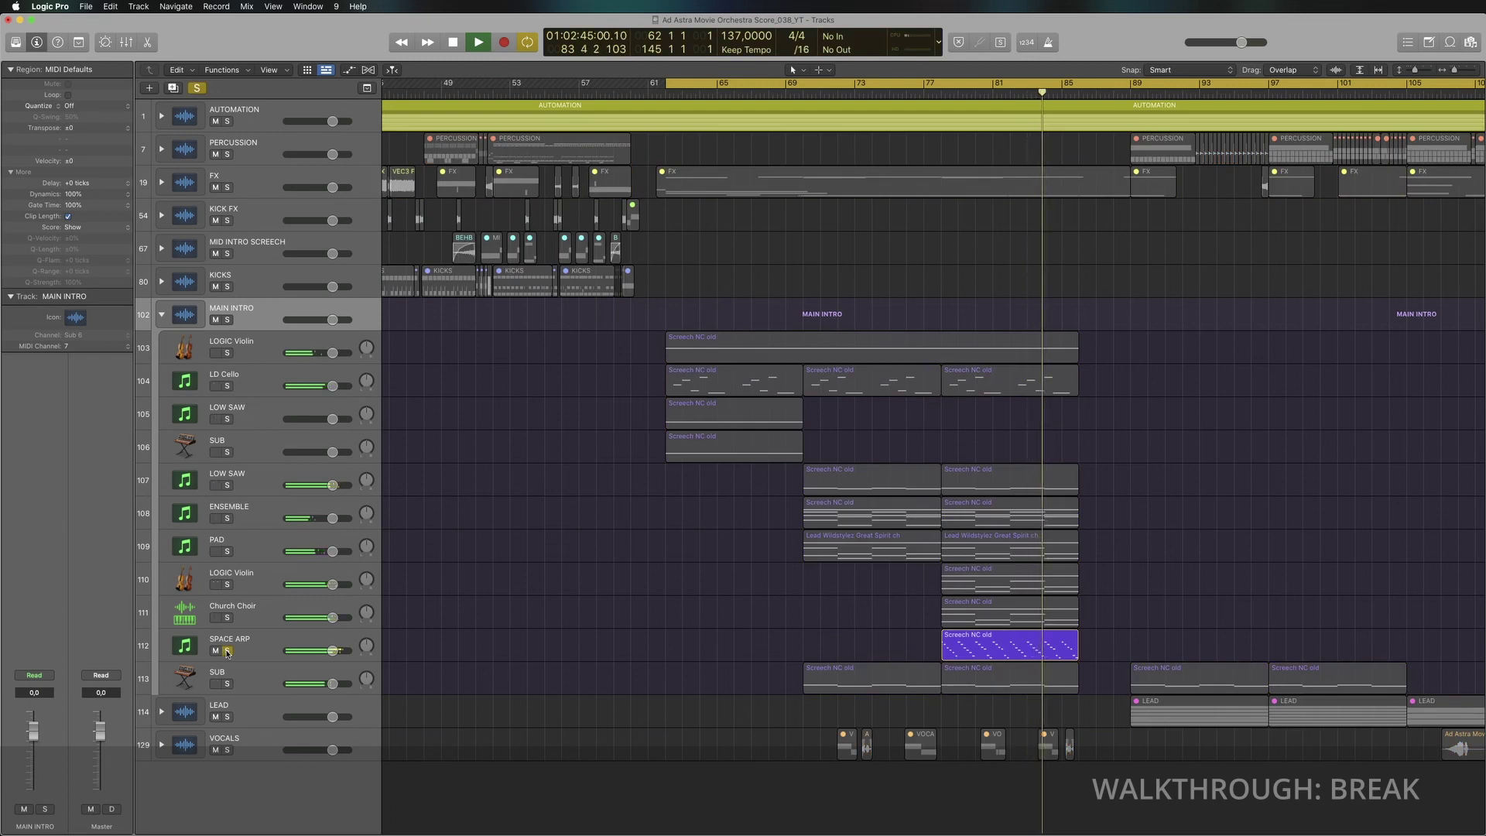
left_click(227, 651)
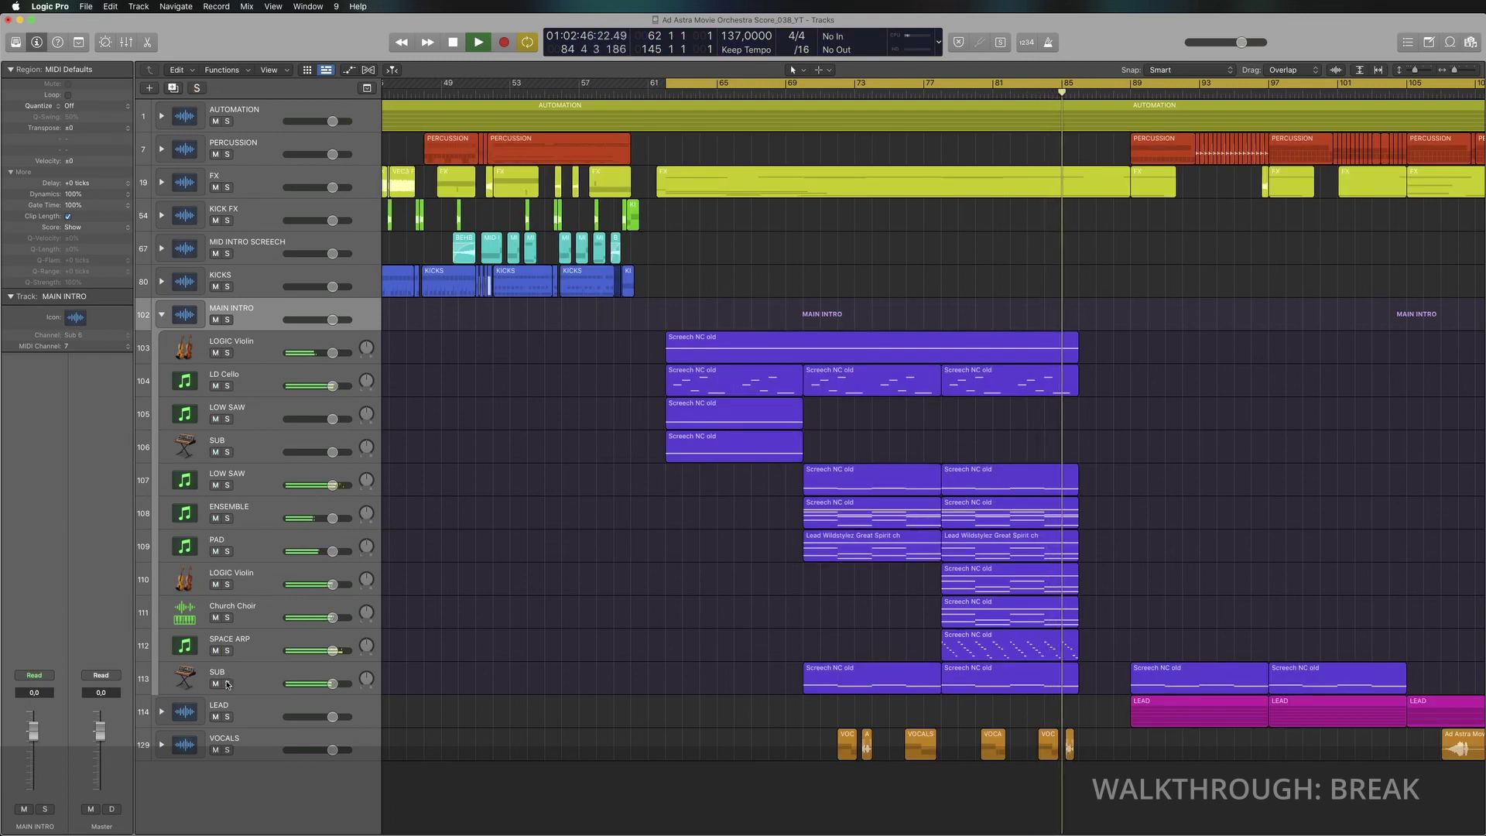
left_click(228, 684)
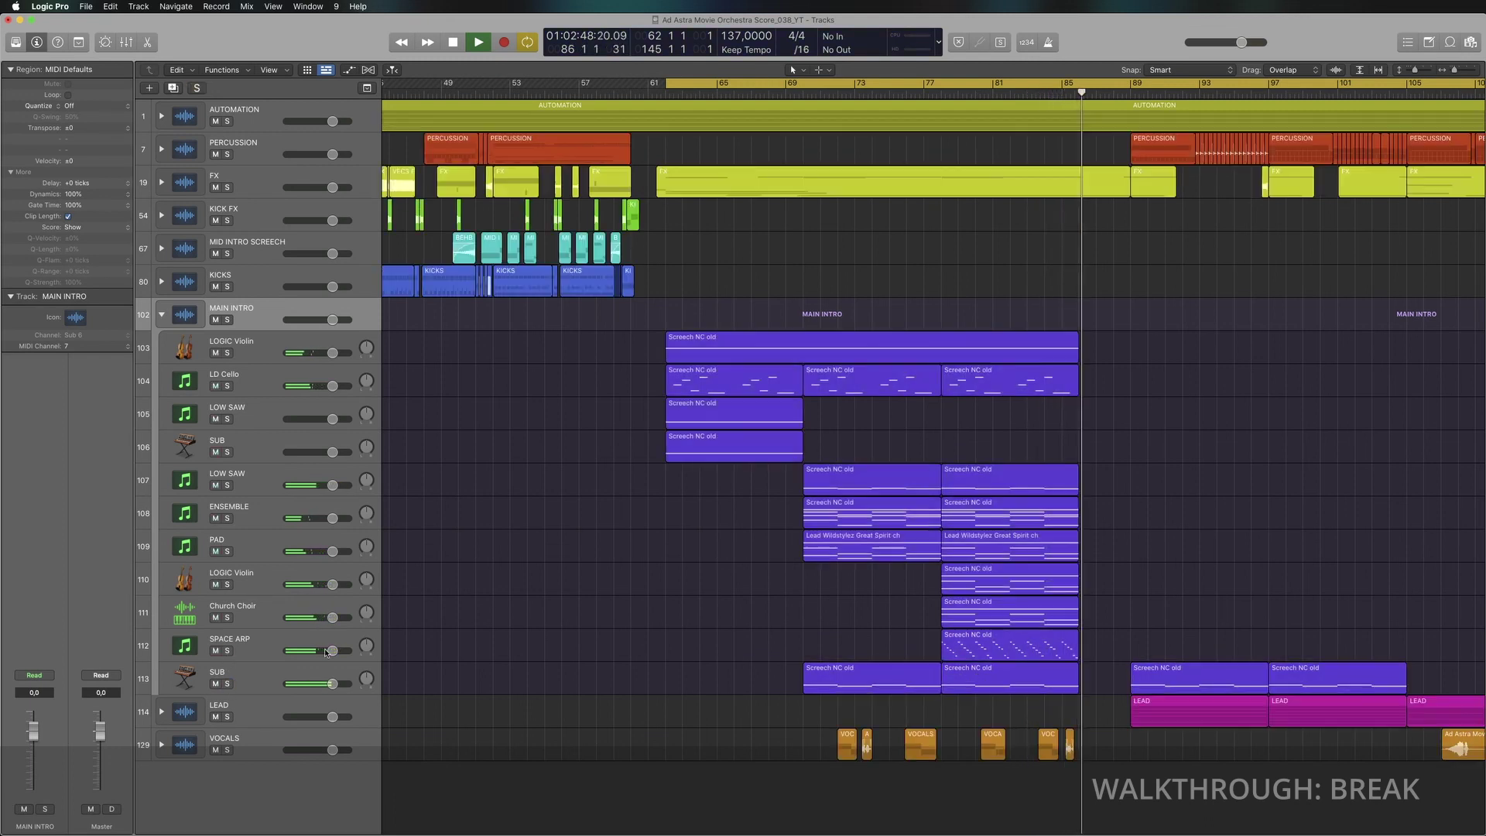
key("ctrl+alt+super+s")
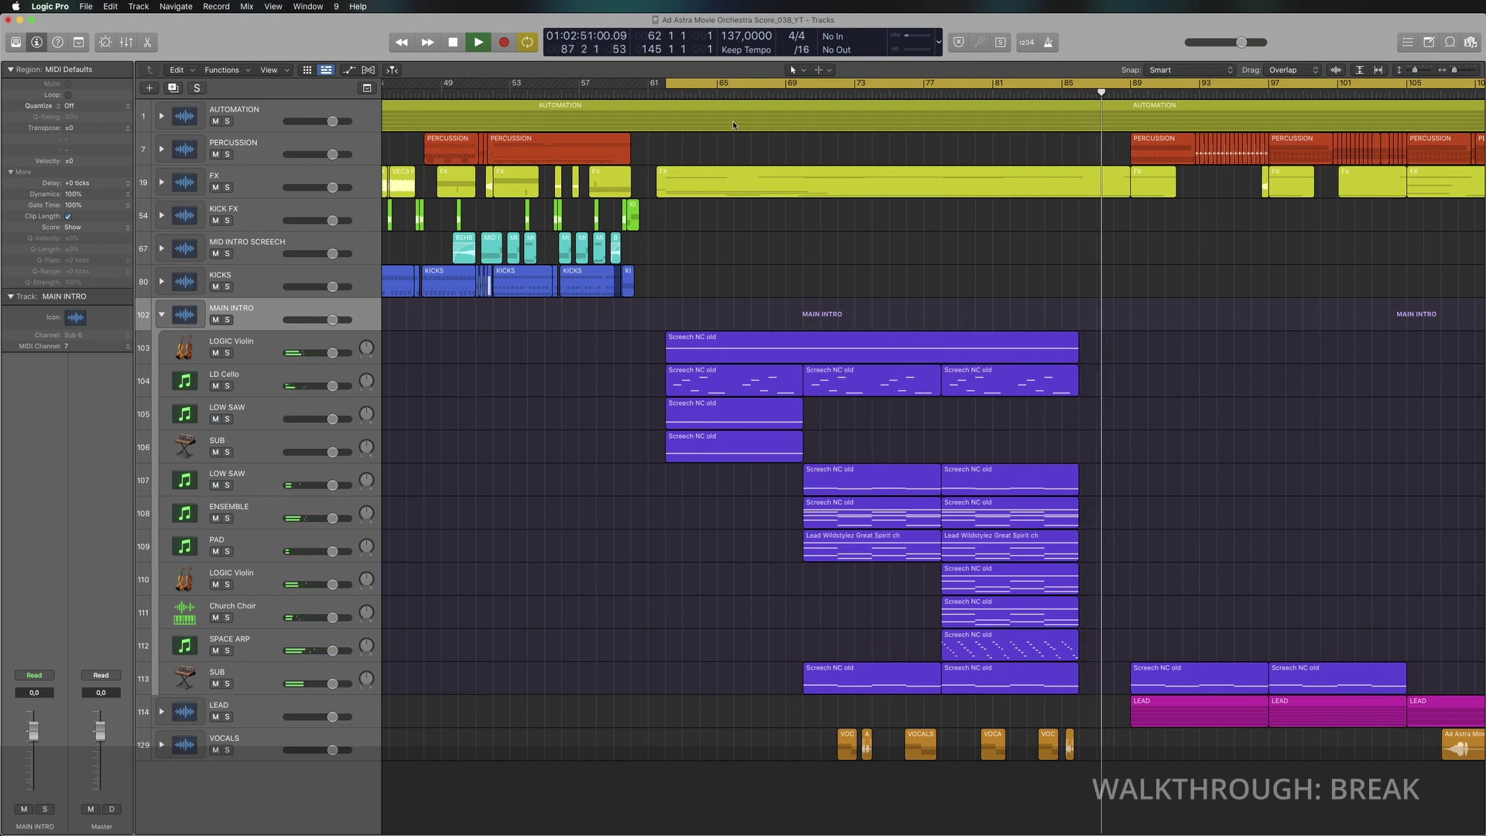
Step: Replay the break from bar 62 with the FX stack soloed, jumping ahead to around bar 69
left_click(664, 83)
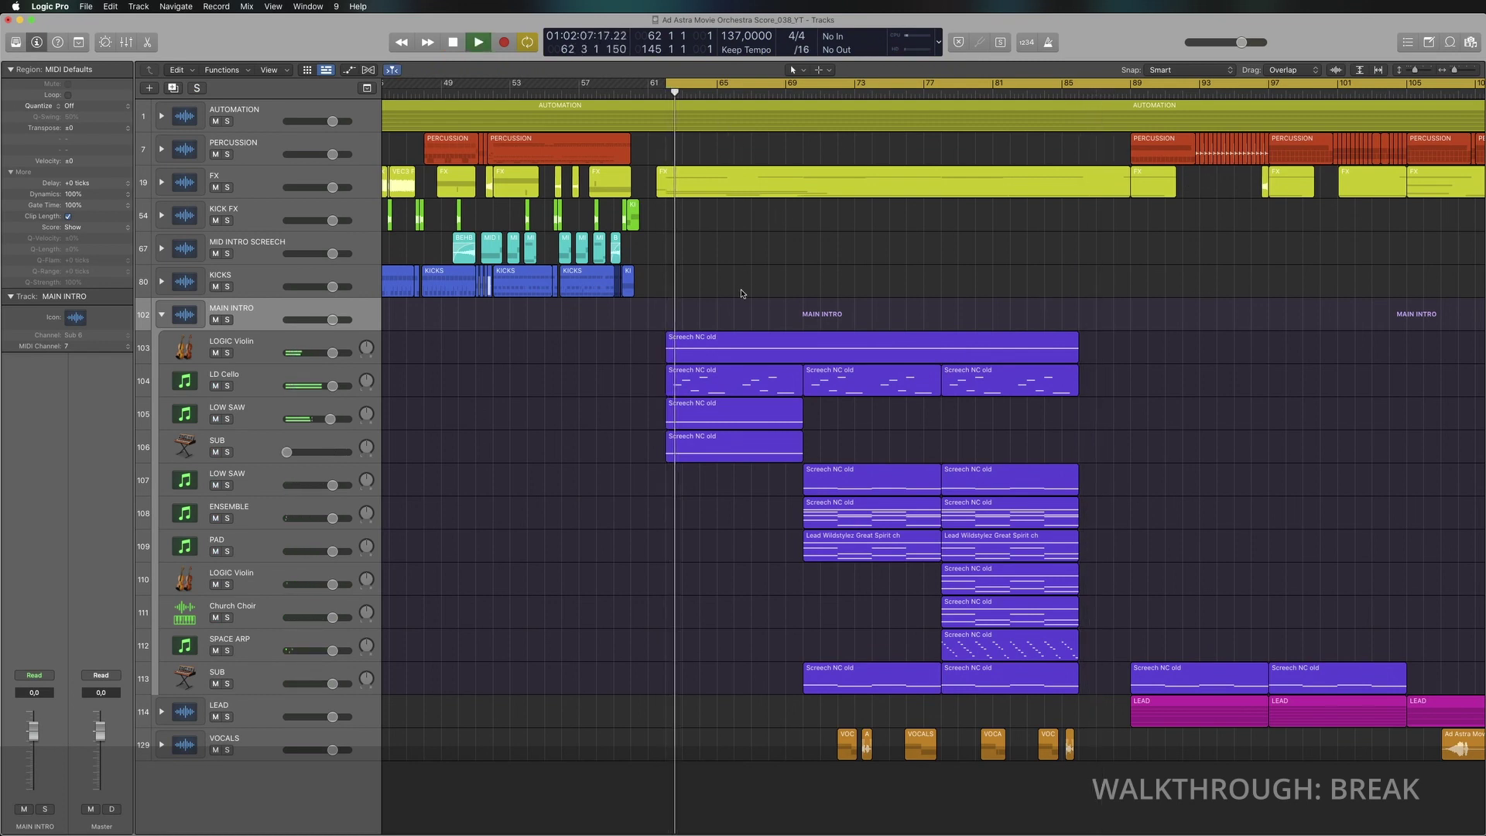
key("super+Down")
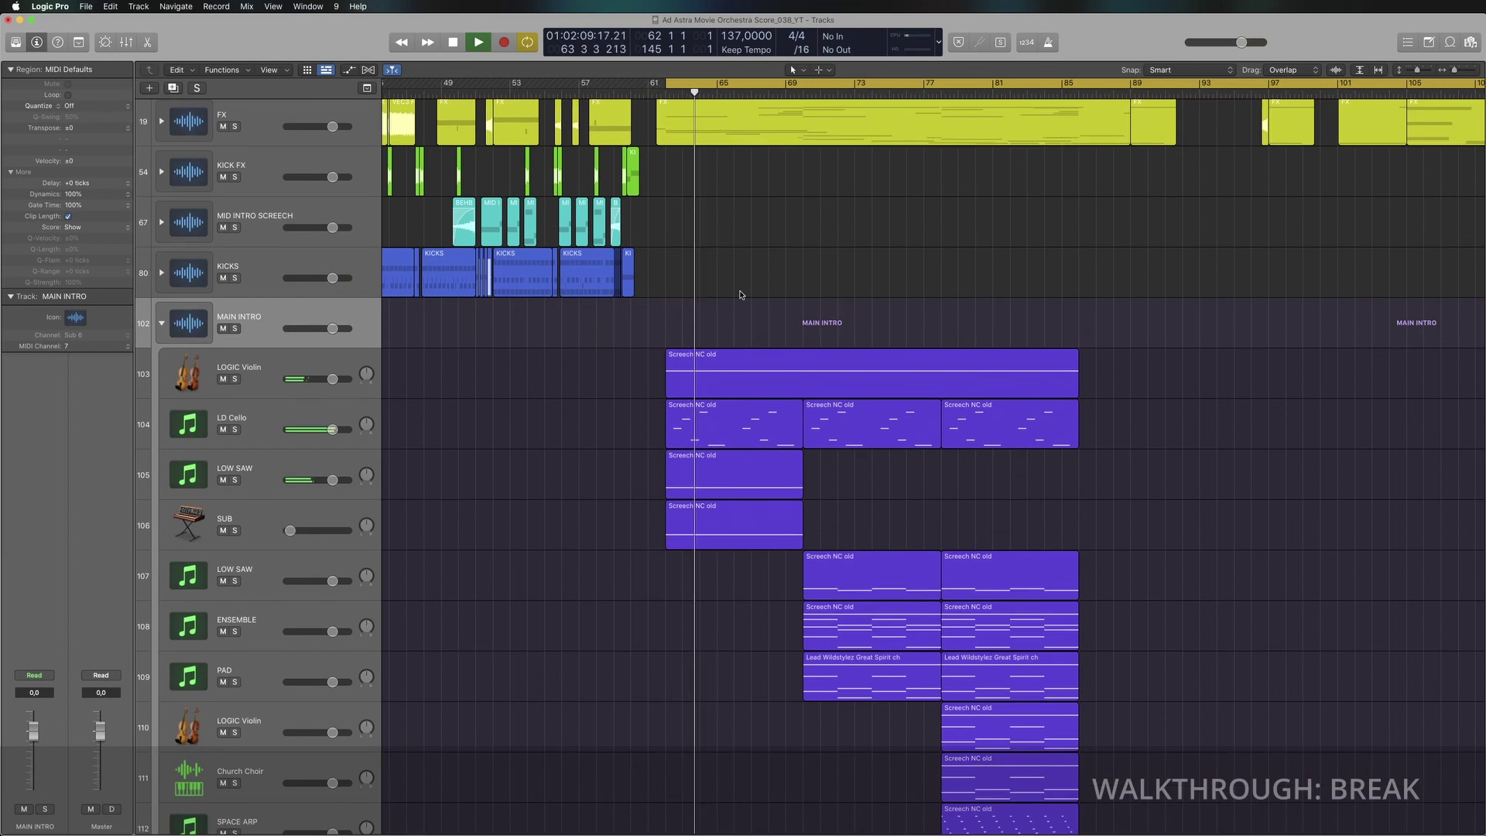
scroll(242, 158, "up", 1)
left_click(234, 153)
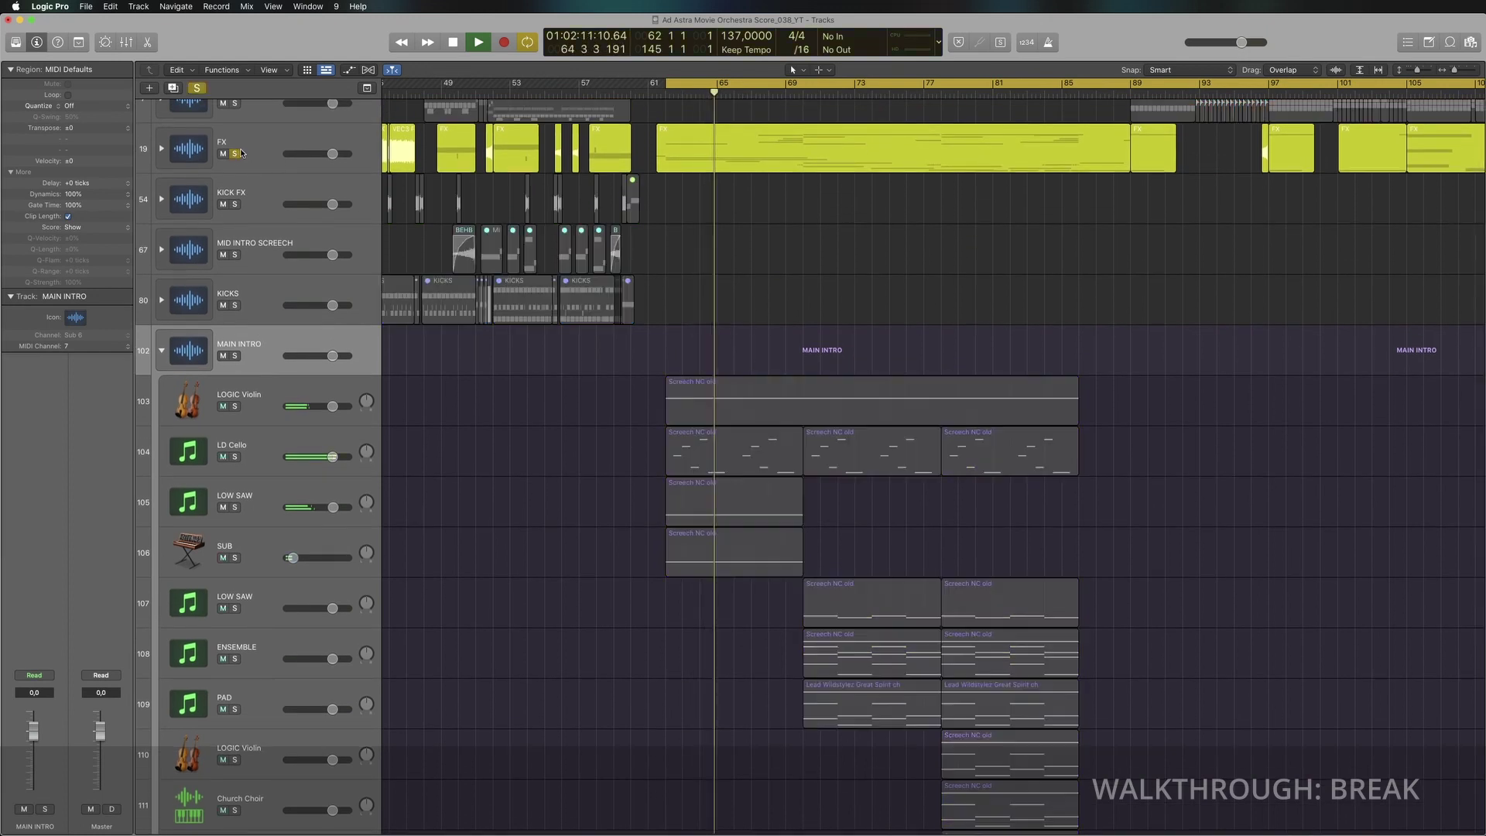
left_click(781, 94)
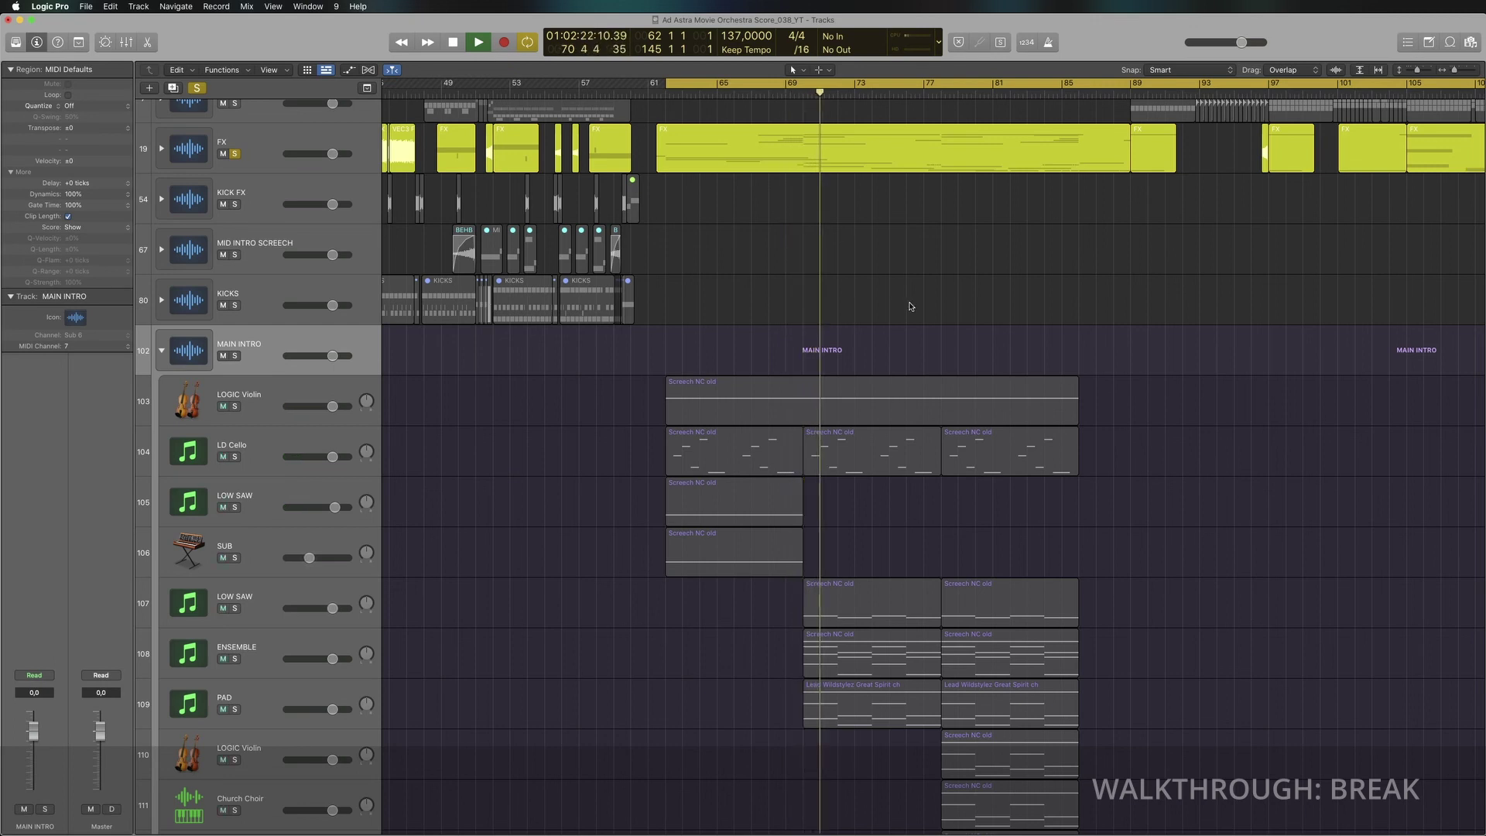
scroll(911, 306, "up", 2)
scroll(910, 307, "down", 1)
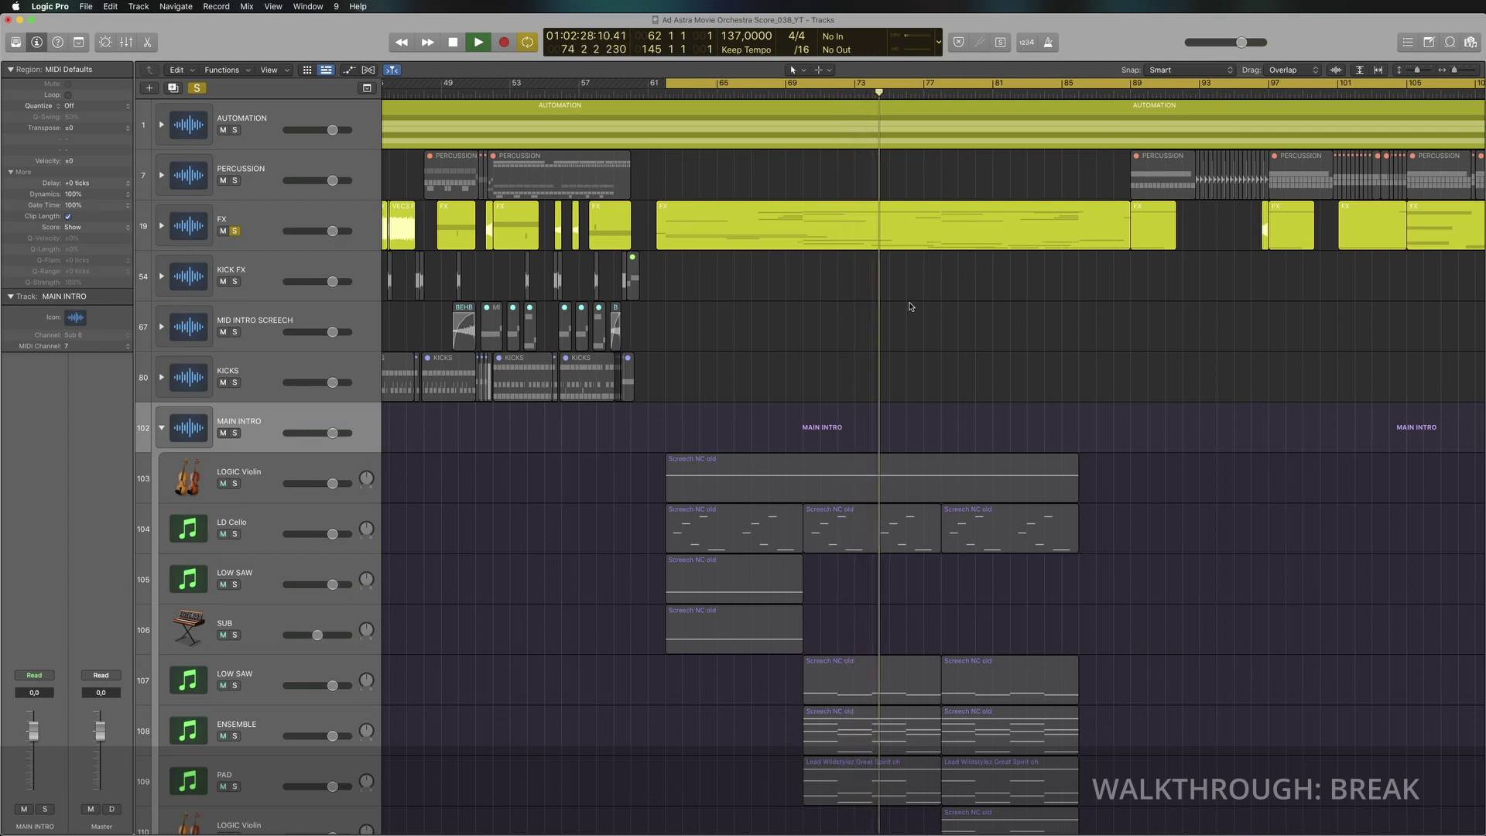
Step: Release the FX solo, play the rest of the break in the full mix and stop playback
left_click(235, 232)
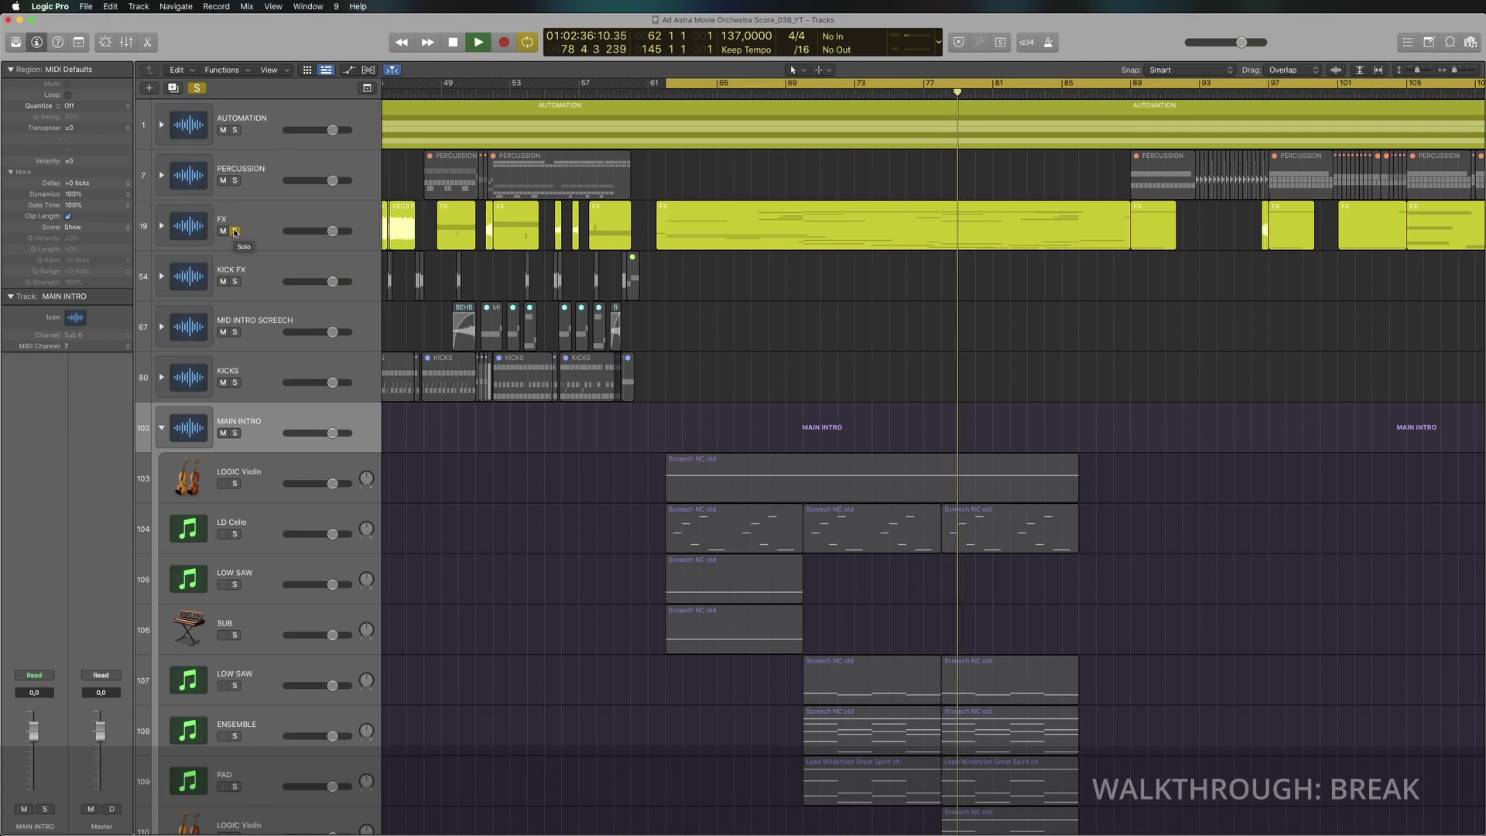
left_click(235, 232)
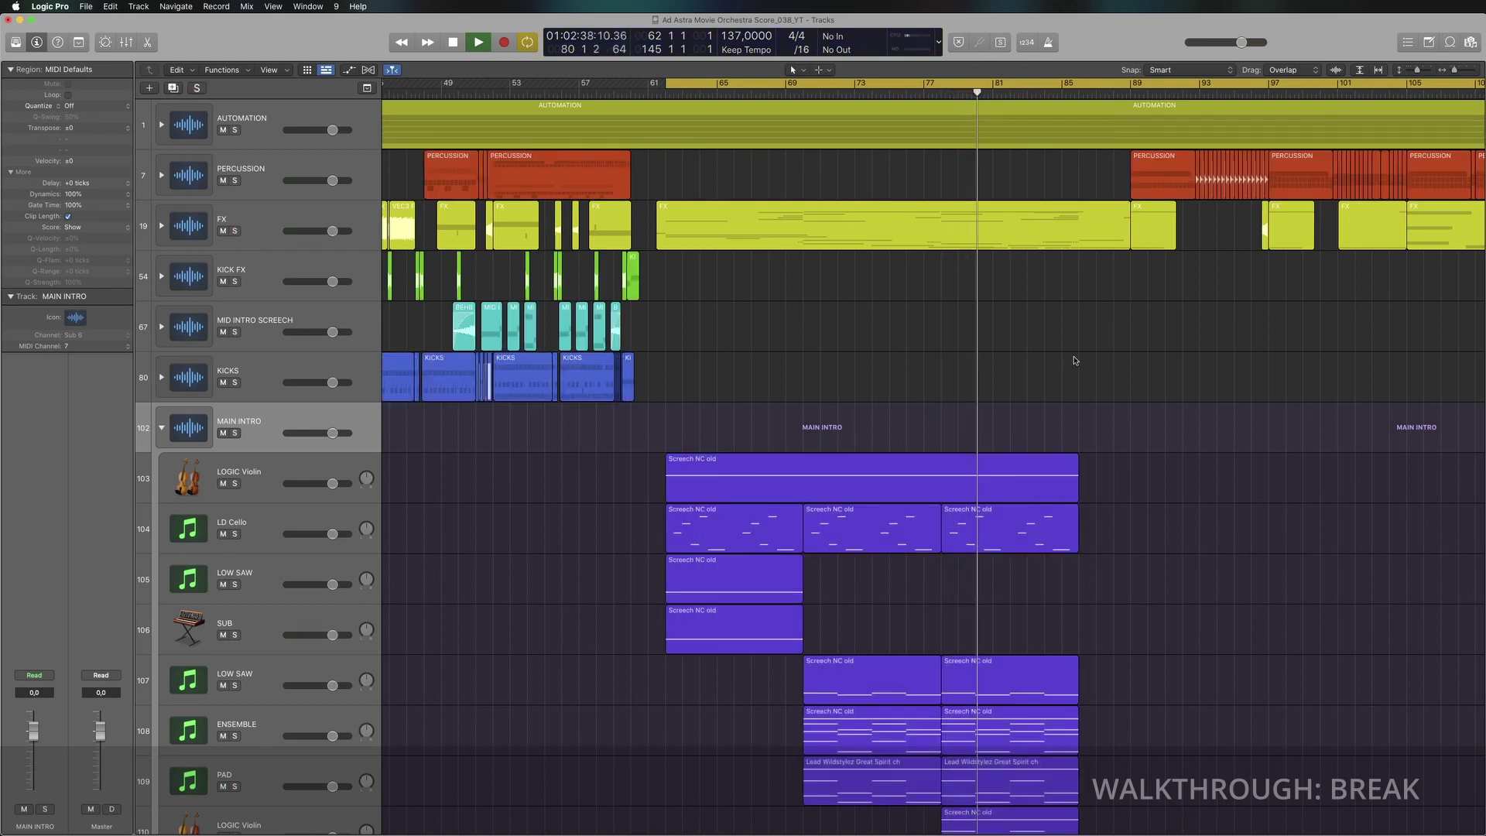
left_click(958, 386, "ctrl+alt")
left_click(958, 386, "ctrl+alt")
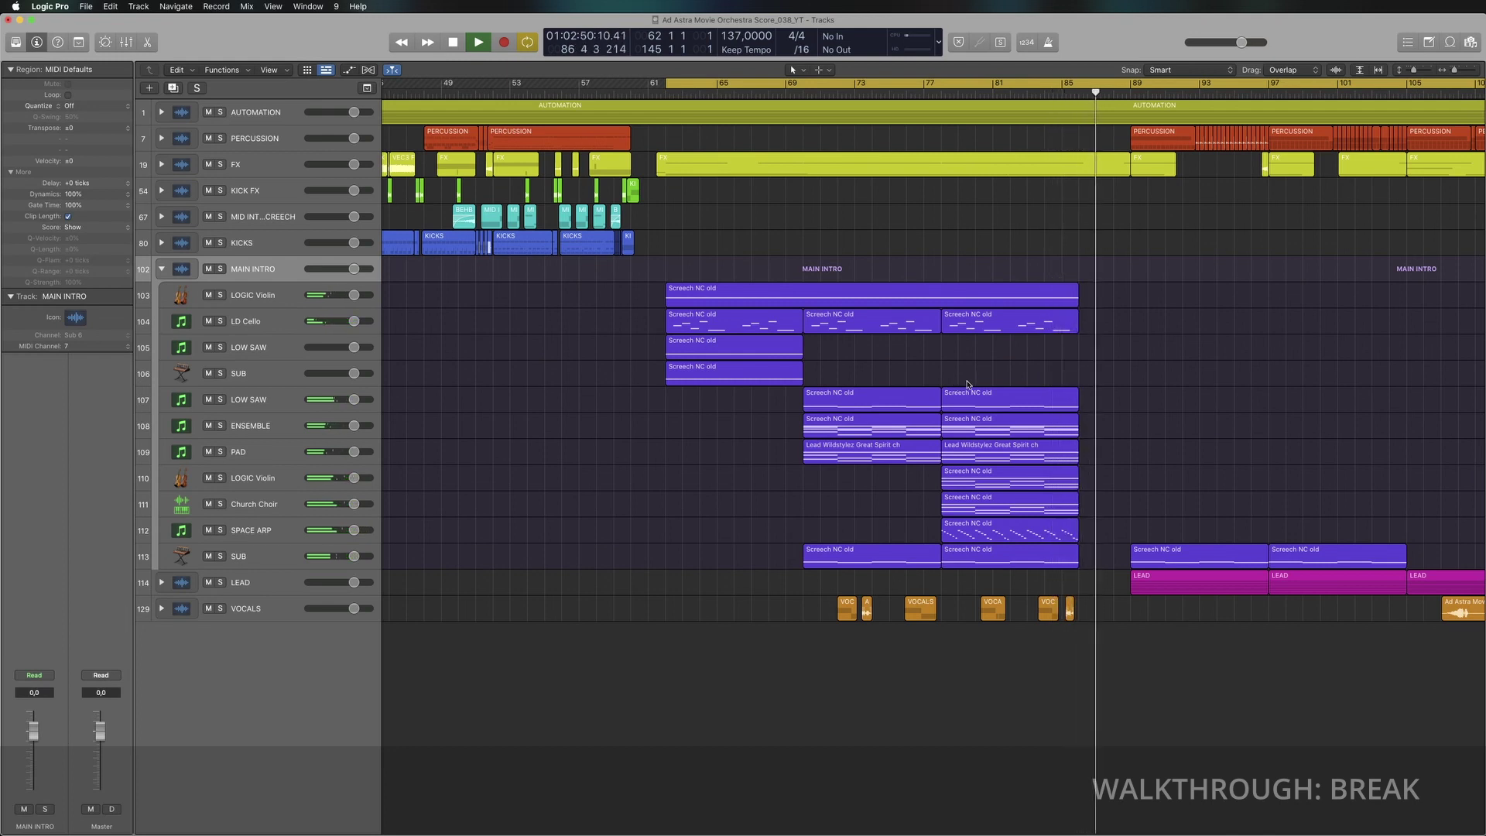
key("space")
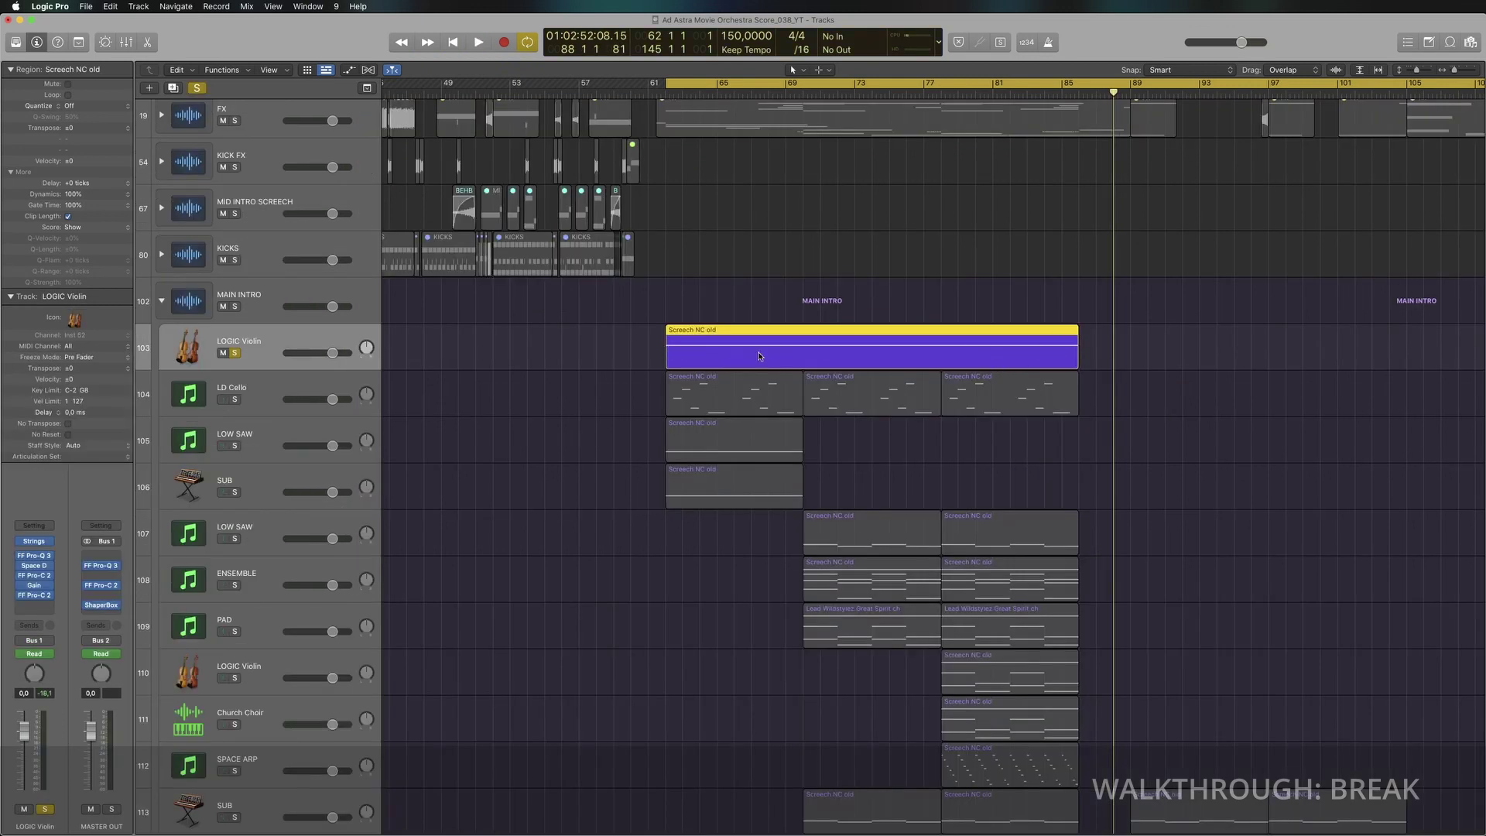
Step: Examine the LOGIC Violin region on track 103 in the Piano Roll, and return to the full arrangement
double_click(778, 357)
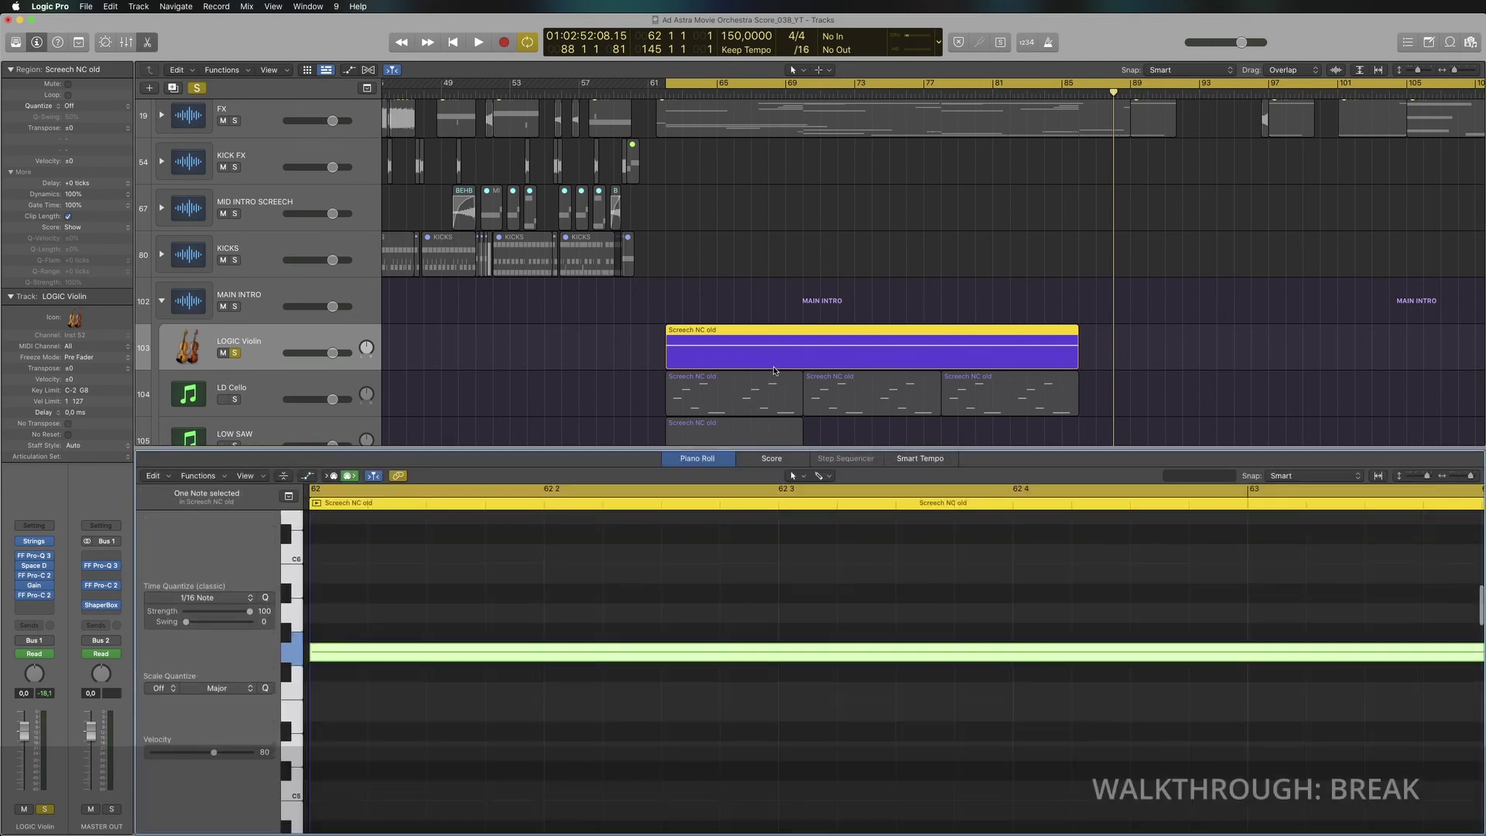
left_click(637, 376)
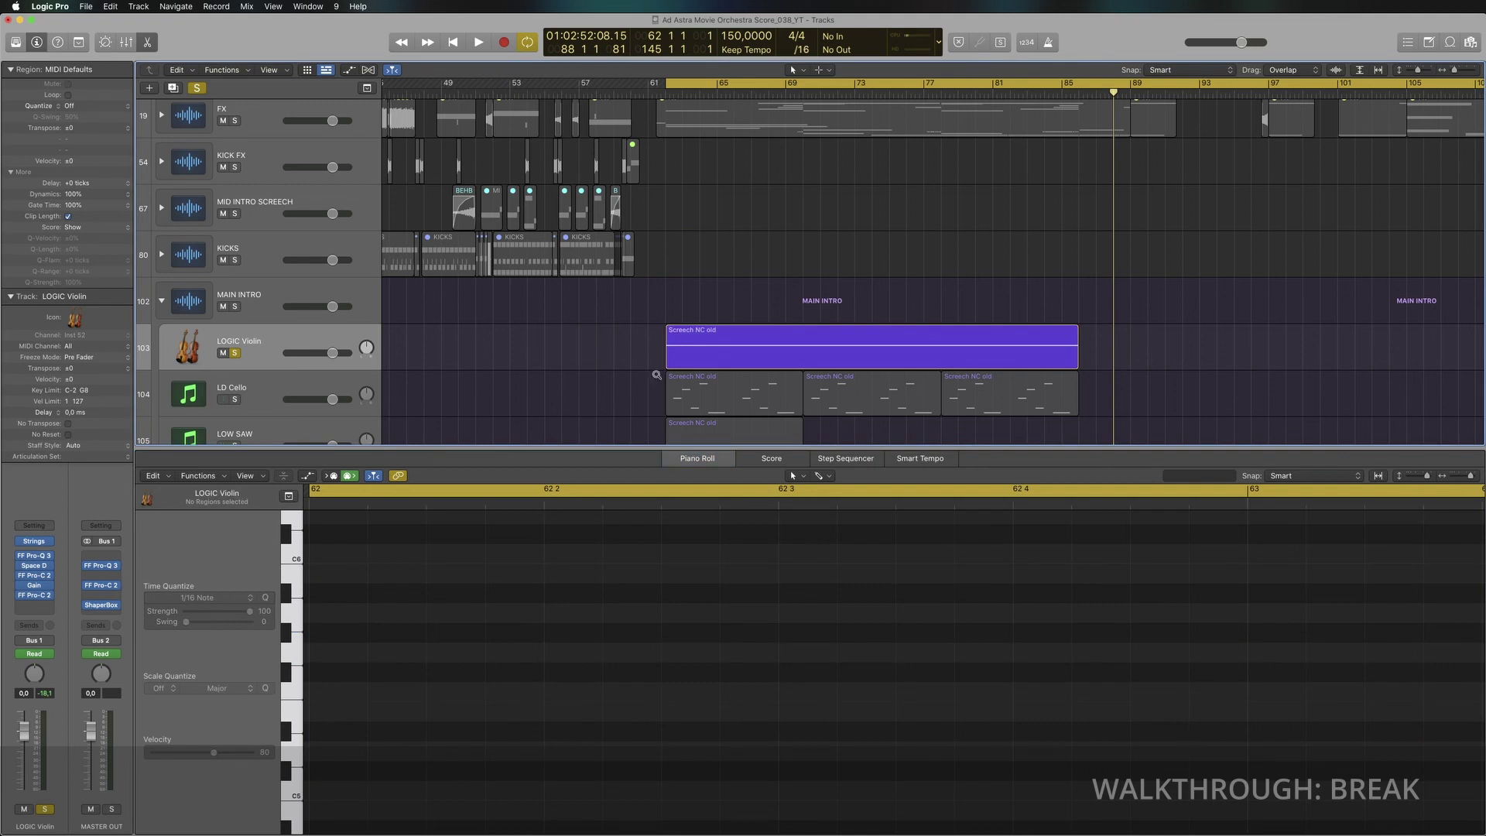
left_click(656, 375, "ctrl+alt")
key("x")
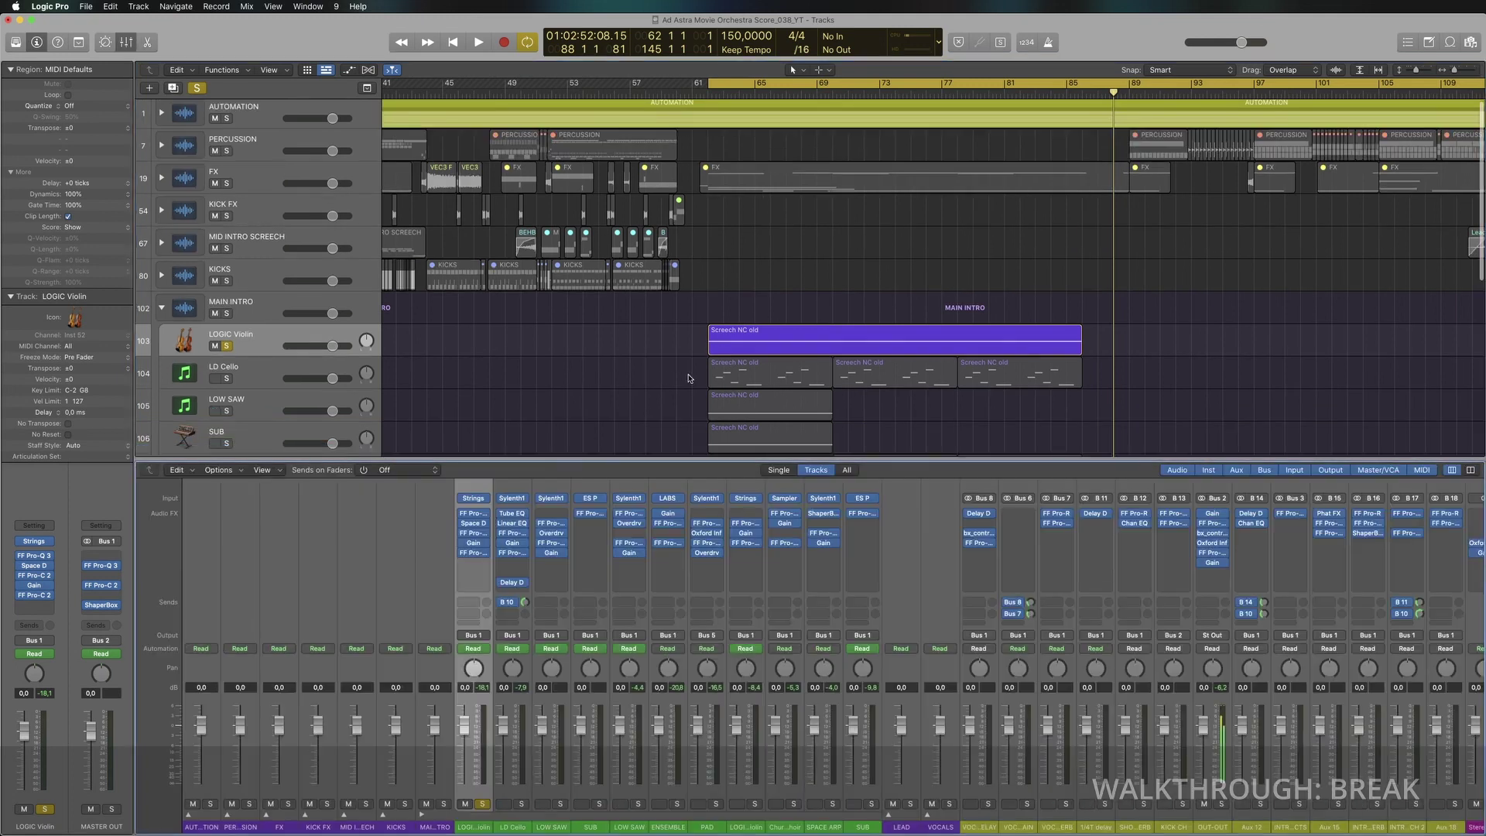
key("x")
scroll(761, 379, "right", 5)
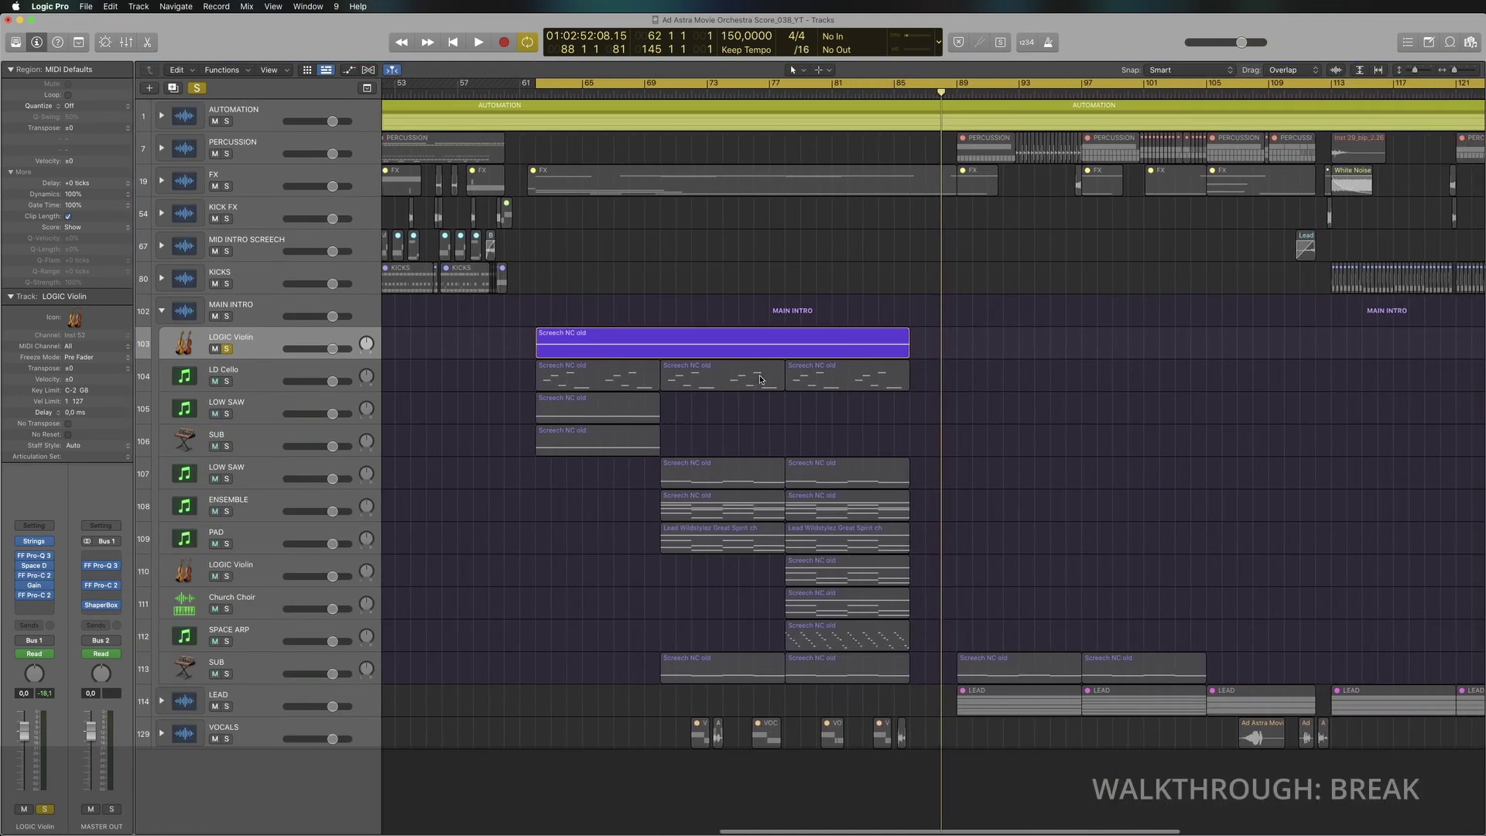
Step: Play the unsoloed break from bar 62, mute and unmute LOGIC Violin on track 103 twice to compare, and select its region
key("space")
left_click(224, 350)
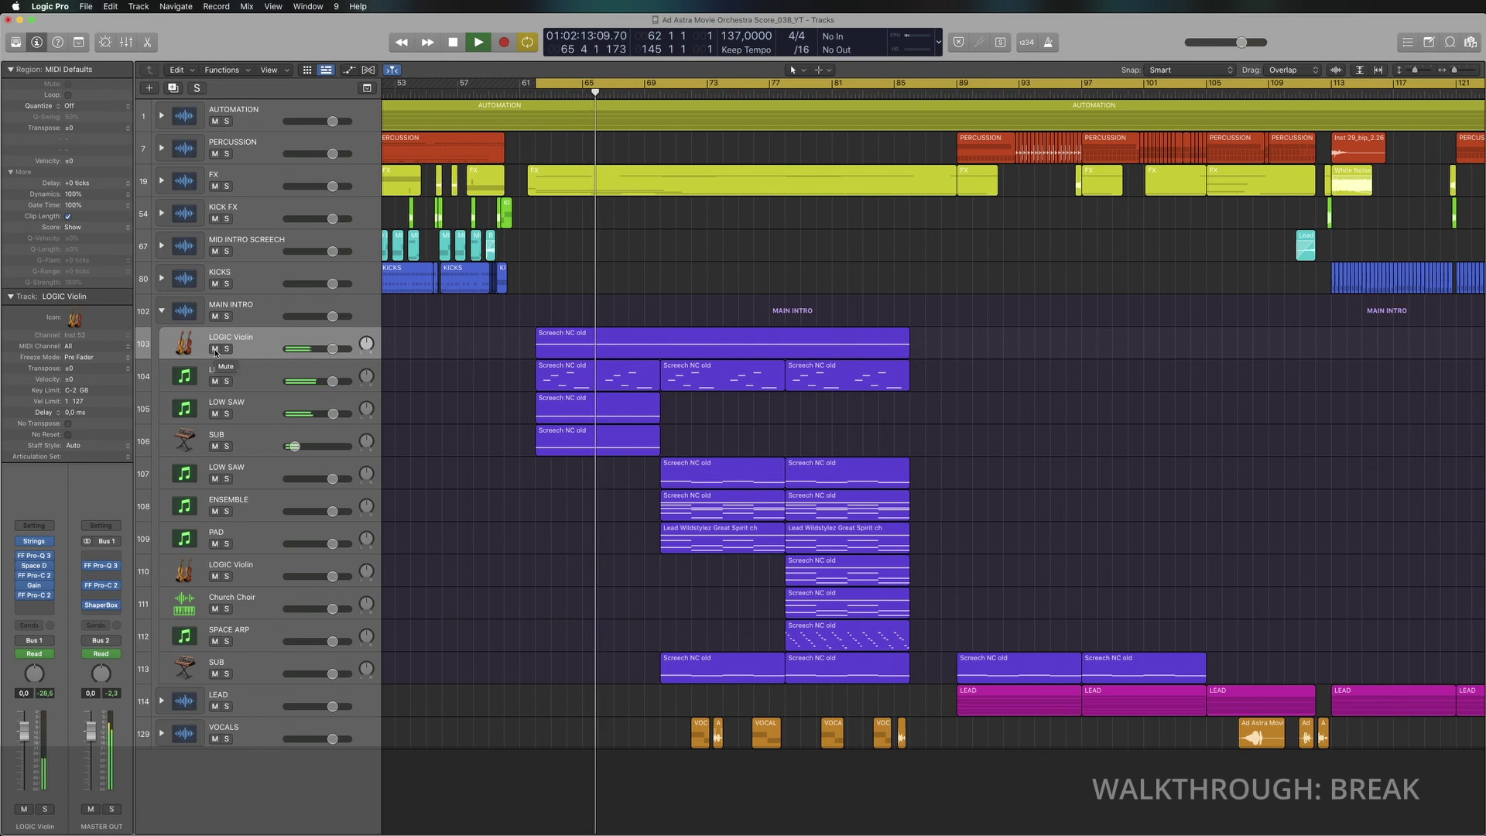
left_click(215, 349)
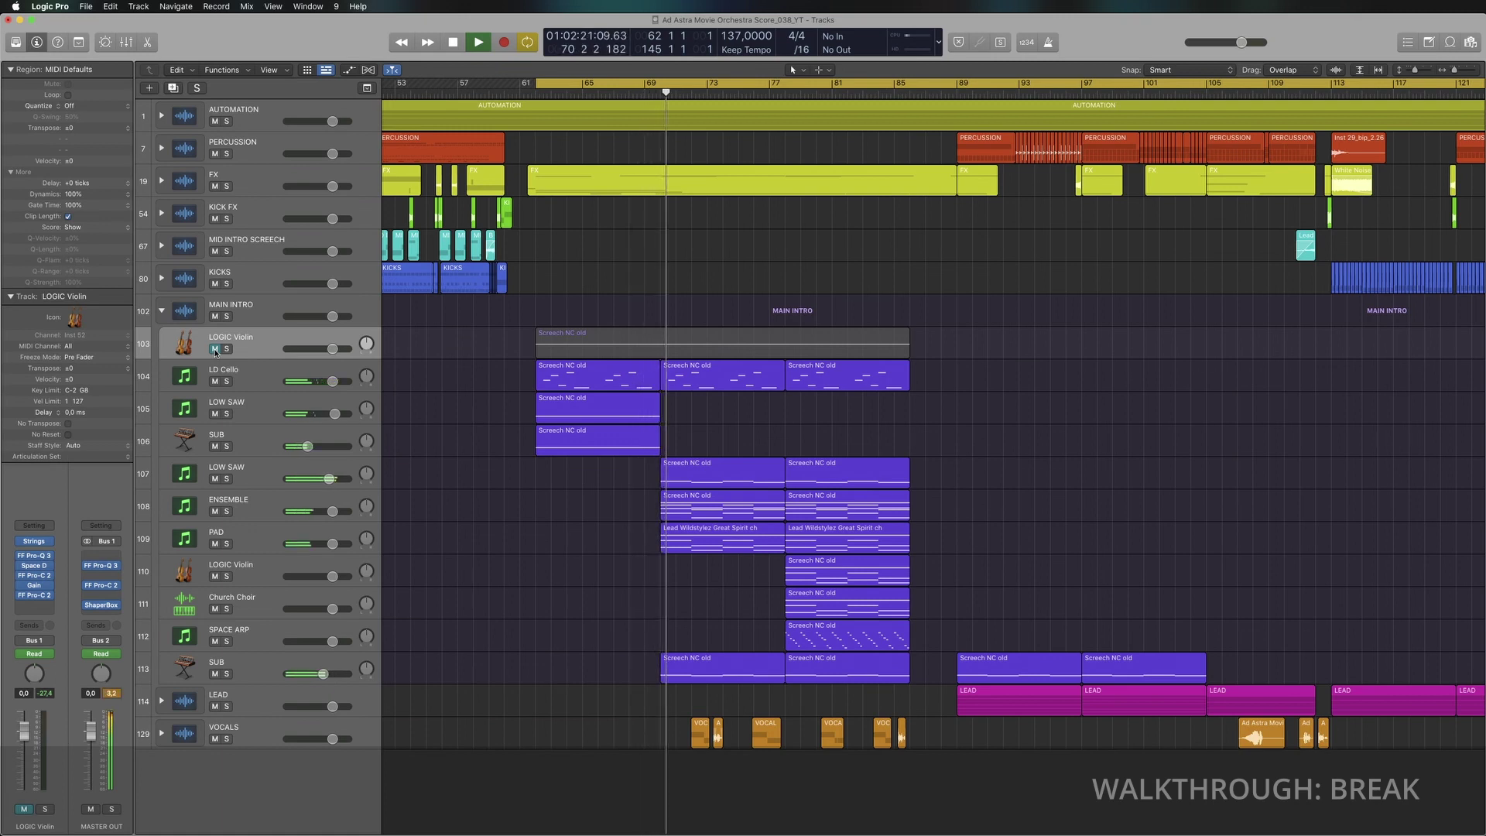
left_click(216, 349)
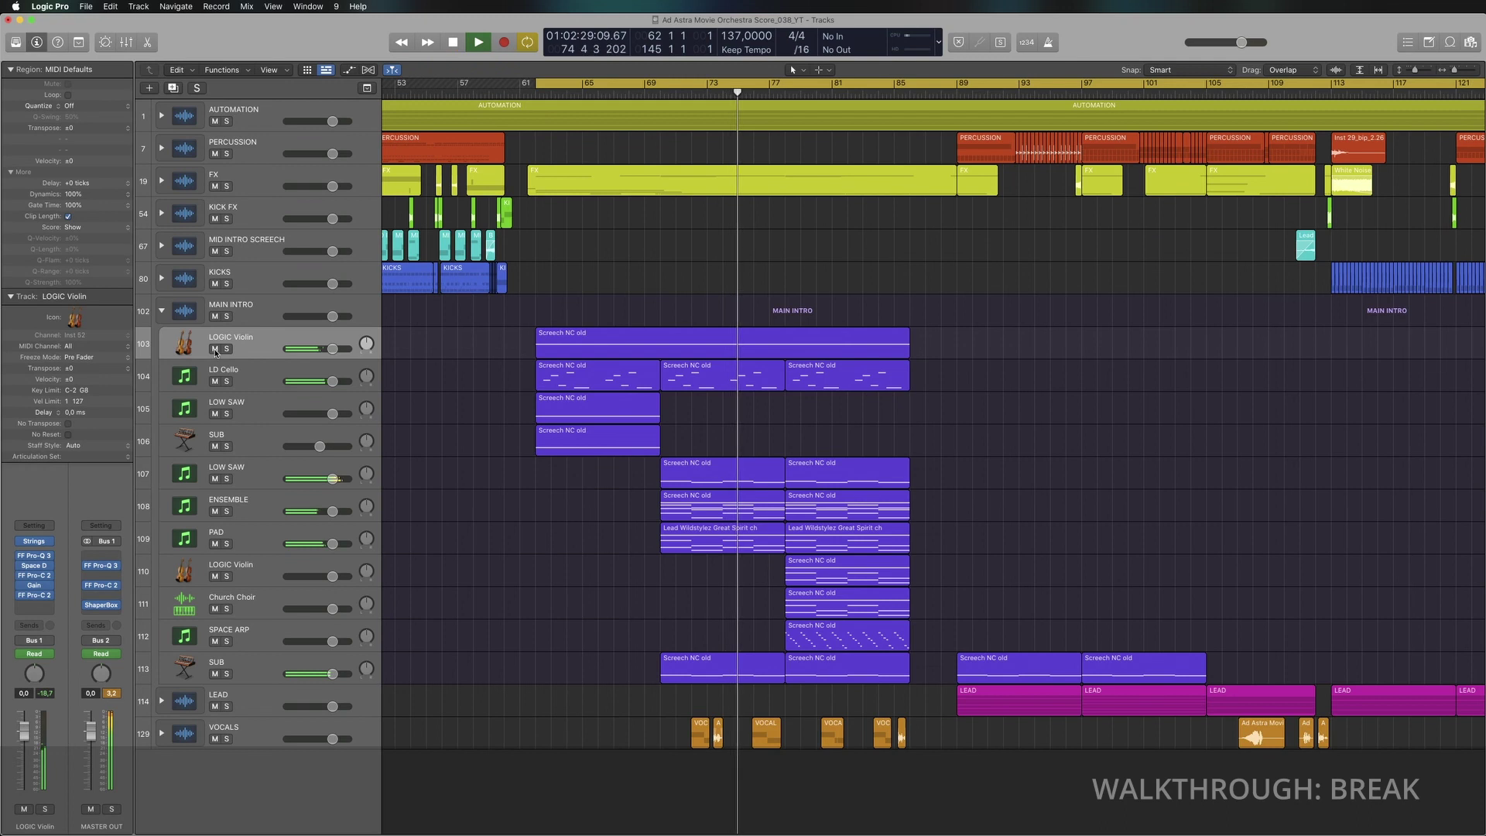
left_click(216, 350)
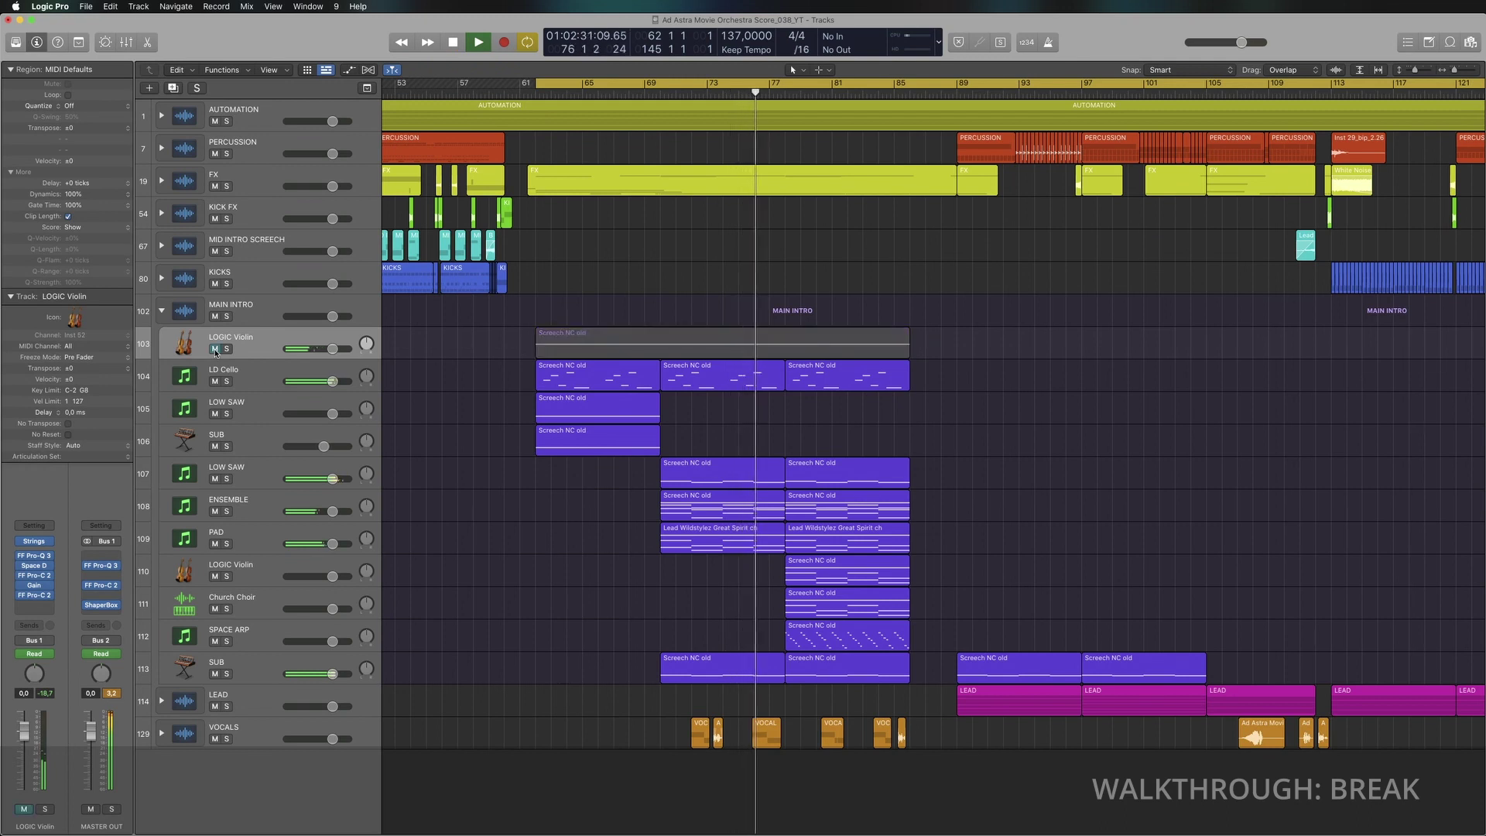
left_click(216, 350)
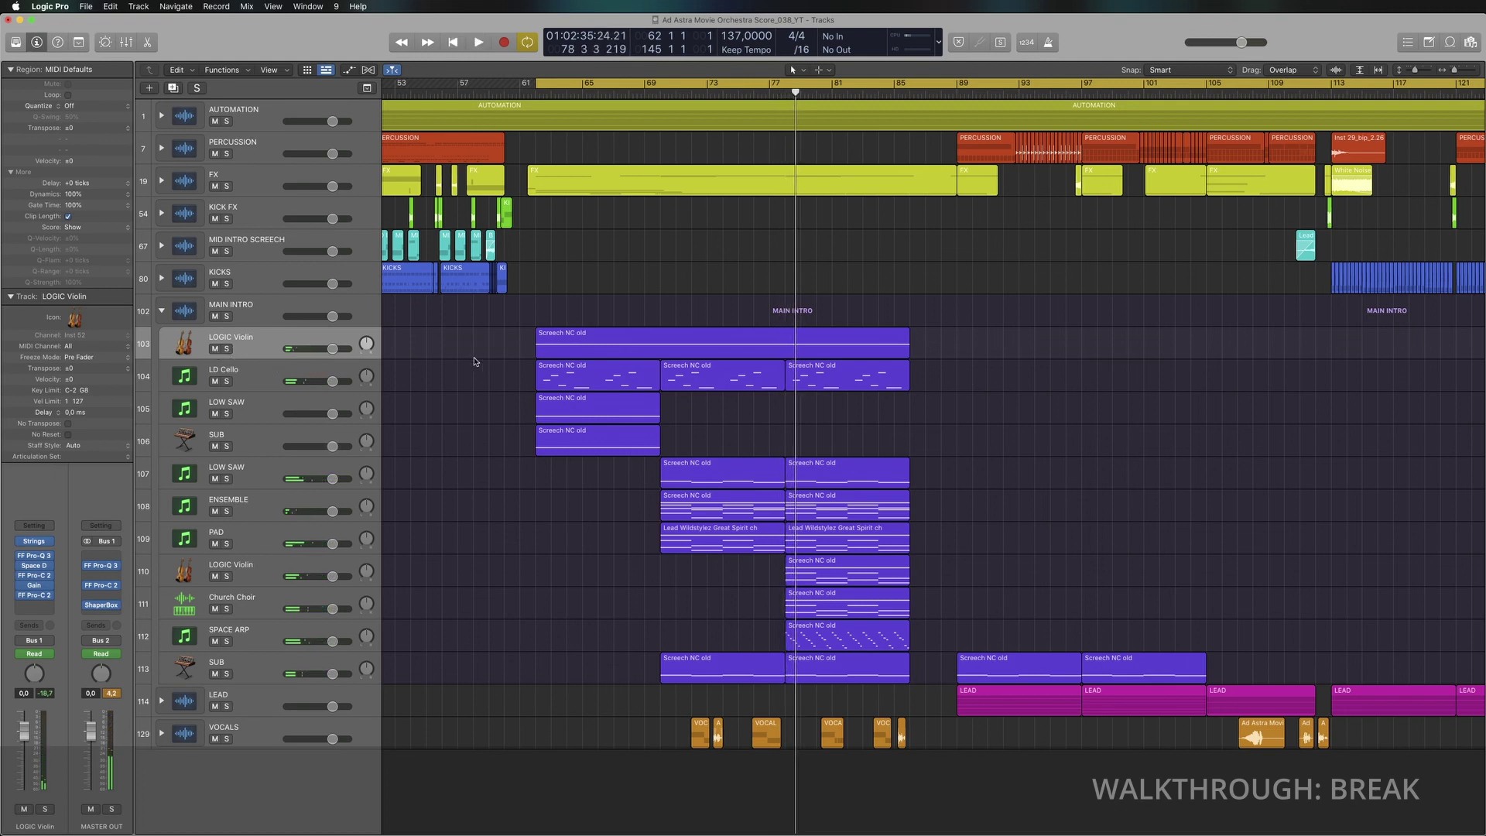
left_click_drag(475, 348, 957, 345)
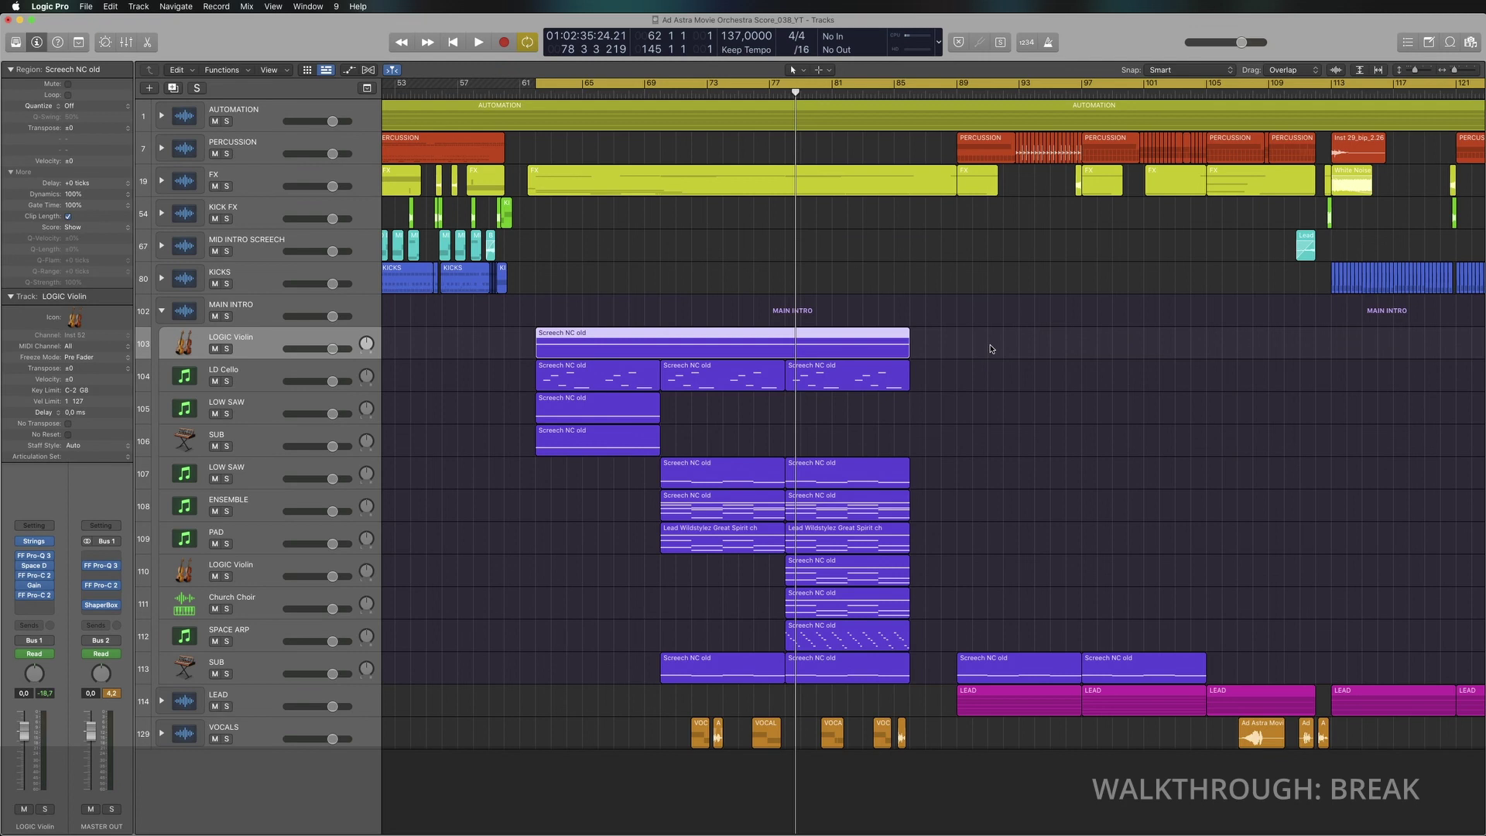
Step: Play LD Cello soloed from bar 62, view its Sylenth1 instrument settings, and close them after stopping playback
key("space")
left_click(226, 380)
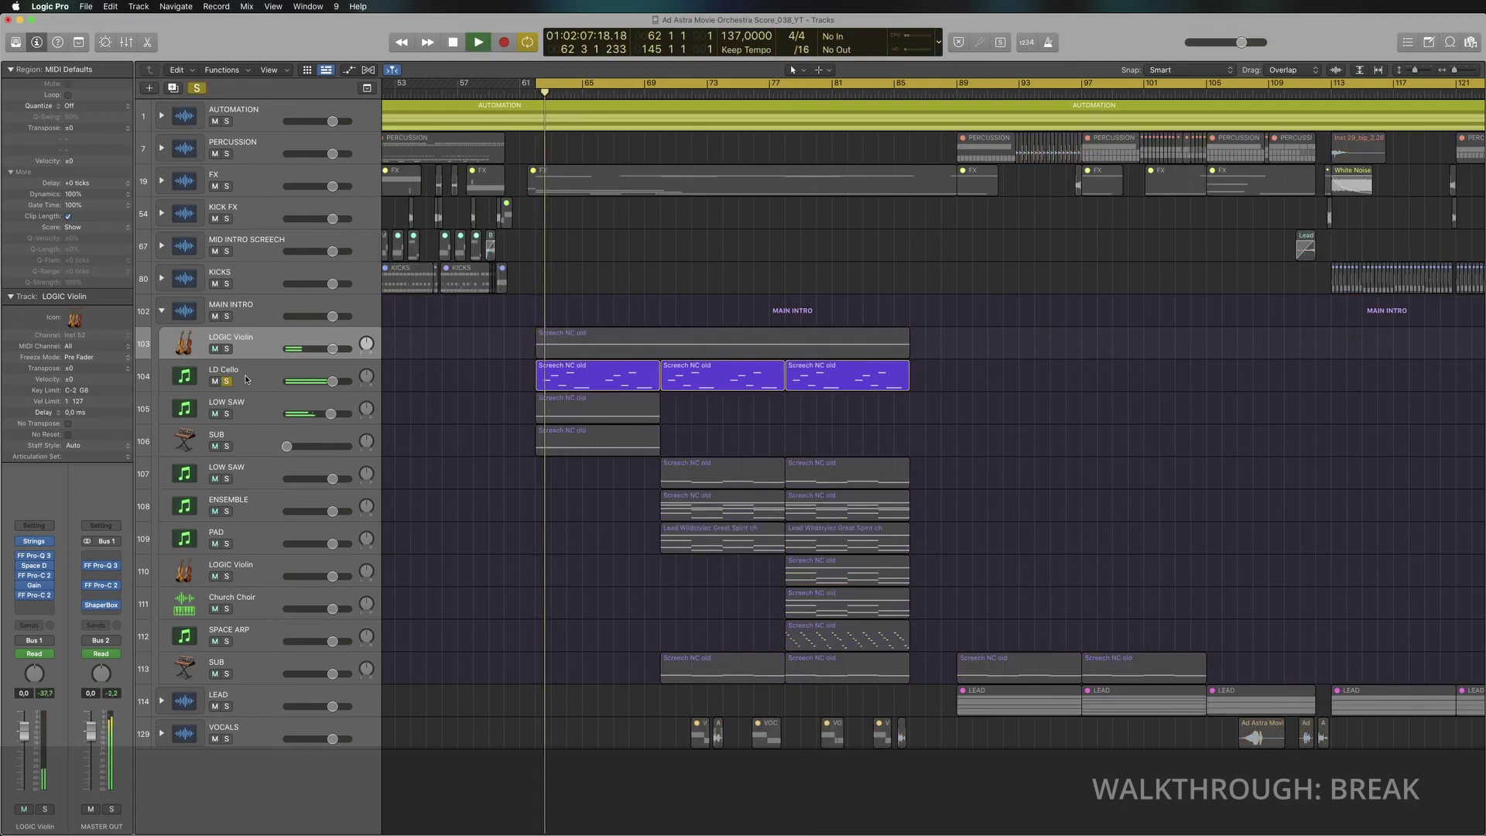
left_click(240, 371)
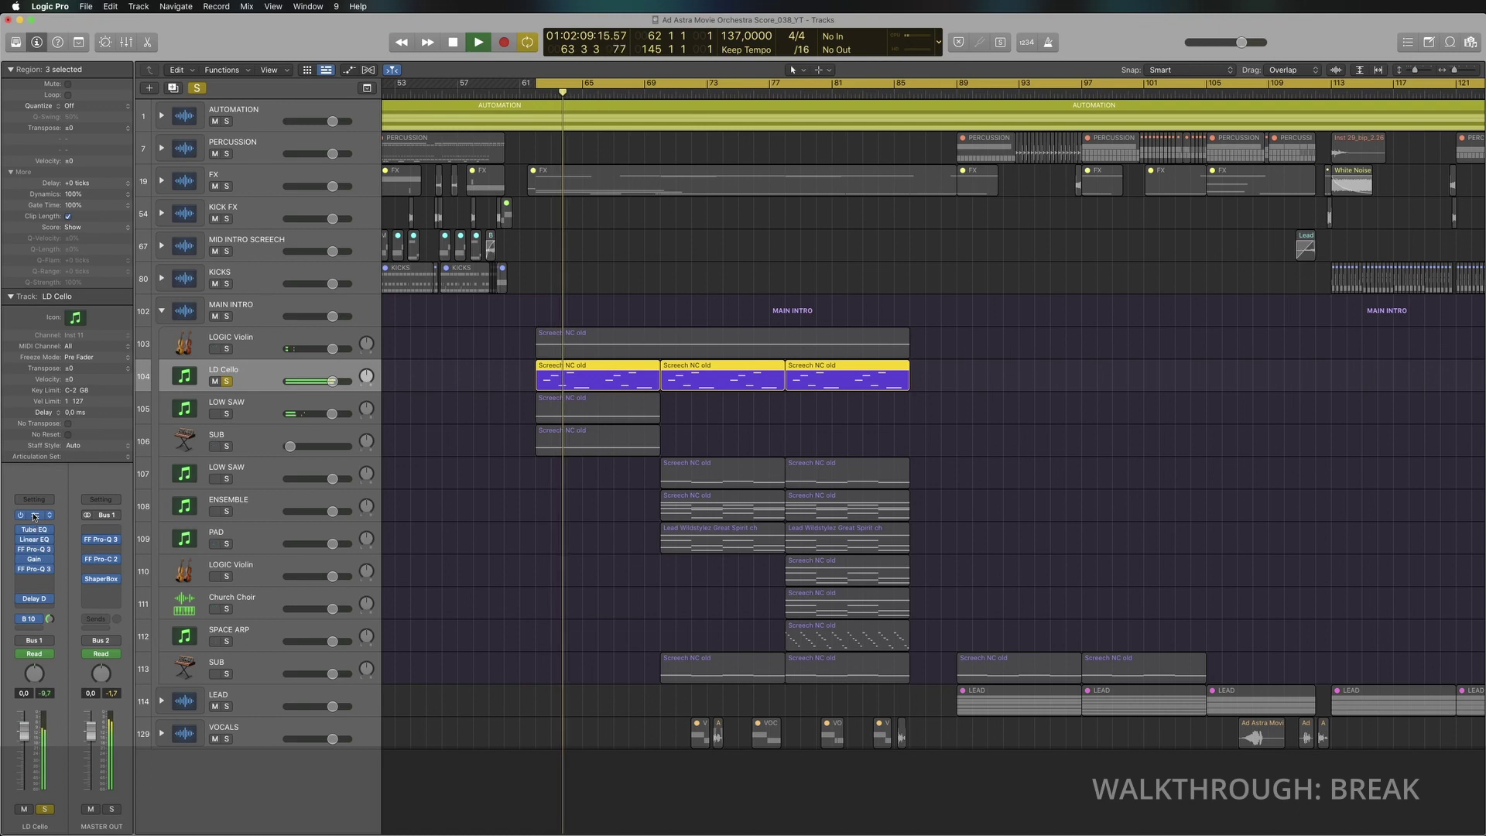
key("v")
left_click_drag(892, 175, 892, 200)
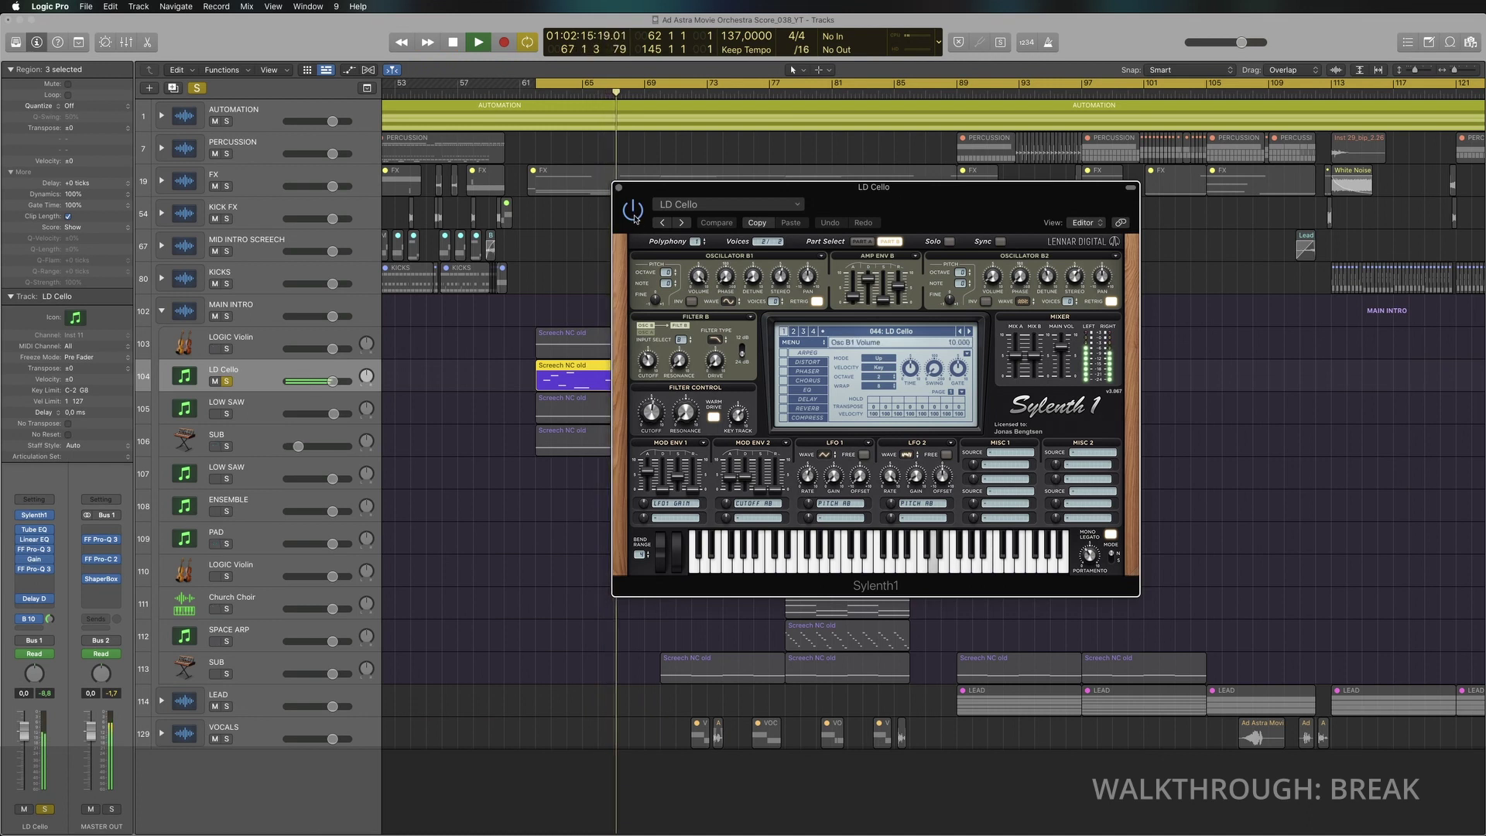
key("space")
left_click(618, 187)
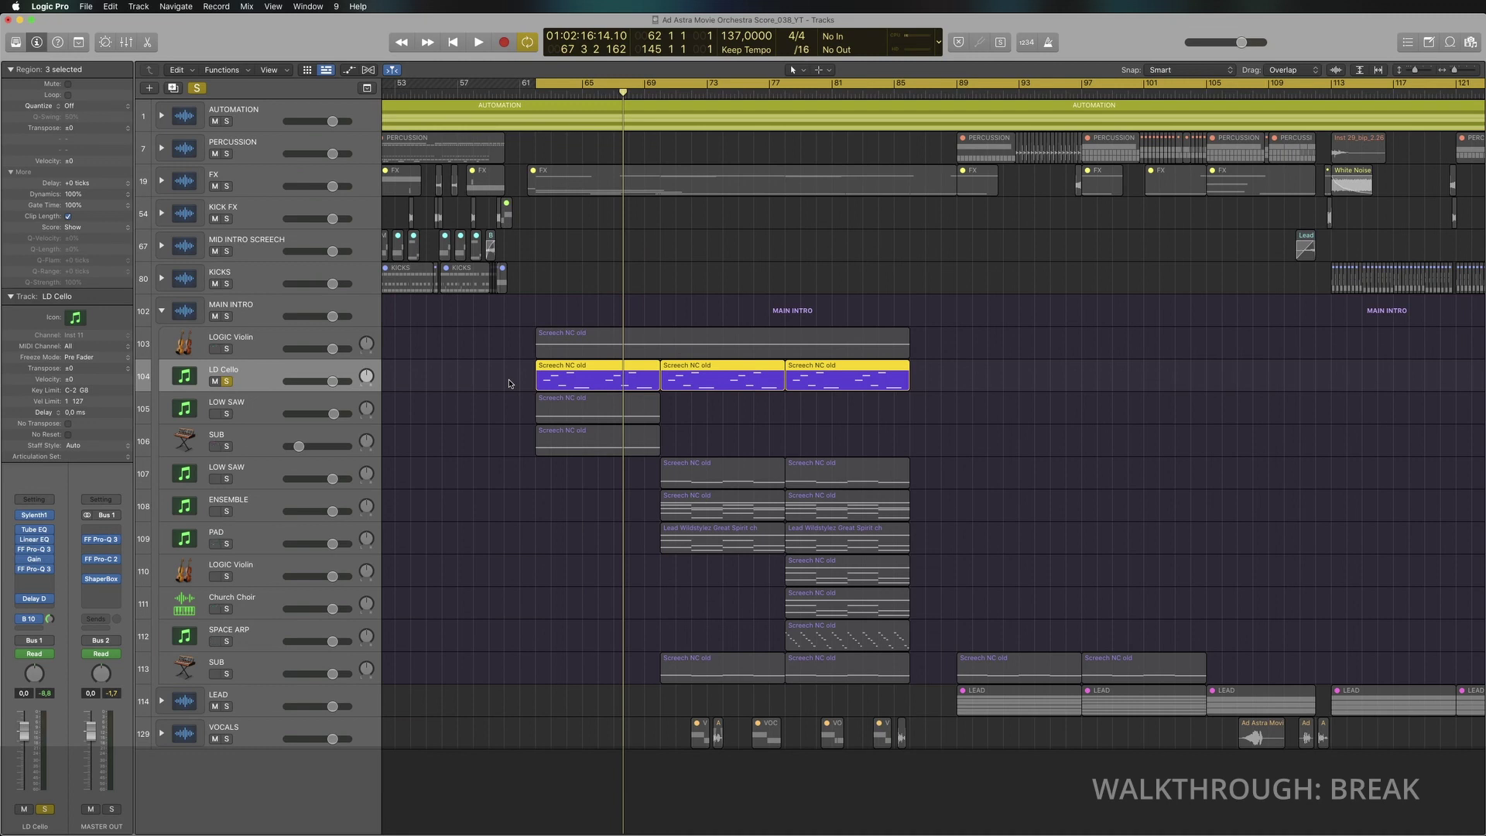
Step: Restart the break from bar 62 and move the solo from LD Cello to LOW SAW on track 105
key("space")
left_click(226, 381)
left_click(226, 413)
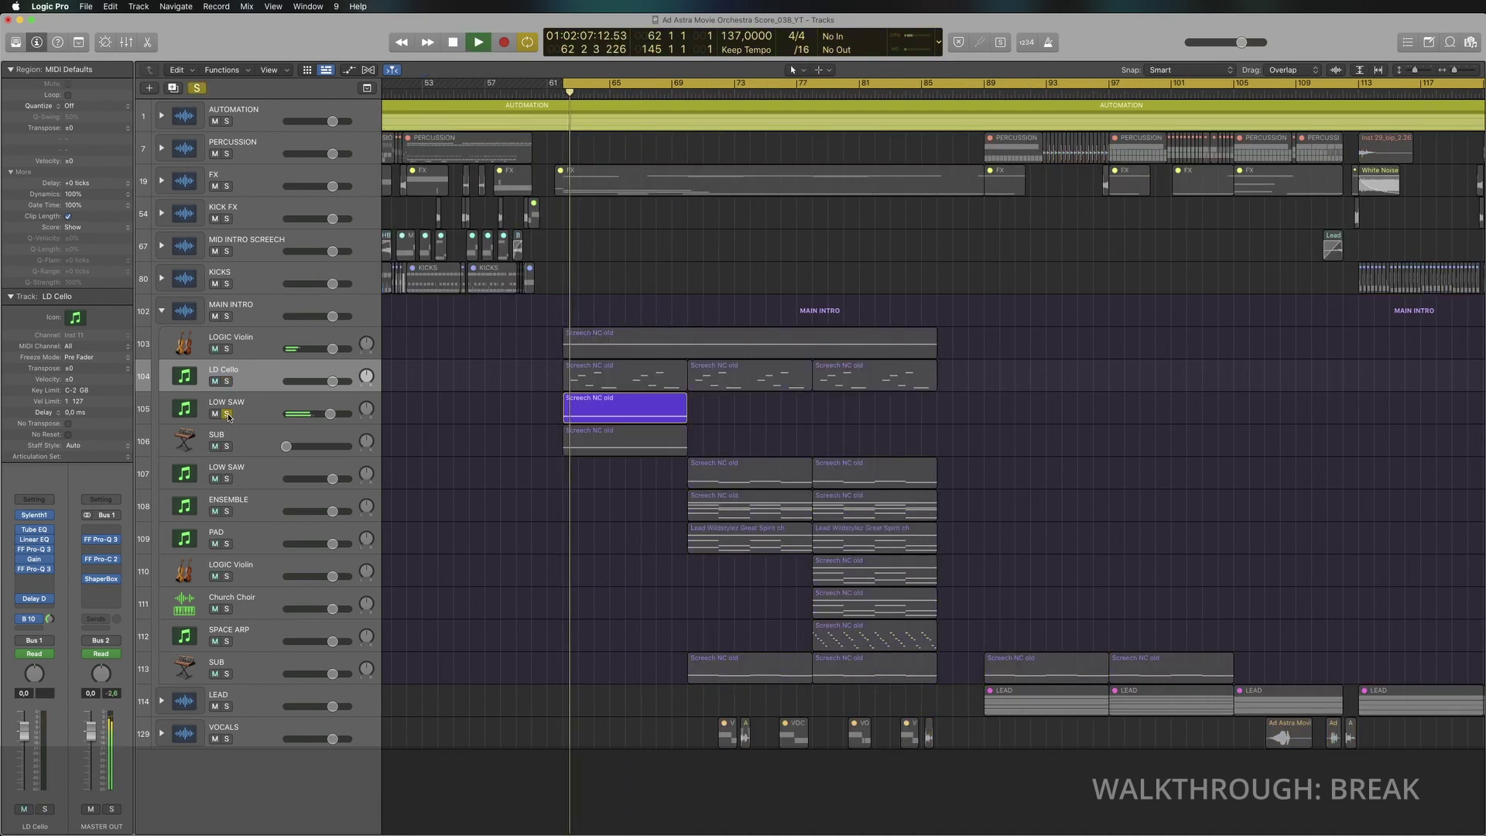
Step: Add SUB on track 106 to the soloed LOW SAW, return to the unsoloed mix, and stop playback
left_click(250, 416)
left_click(226, 446)
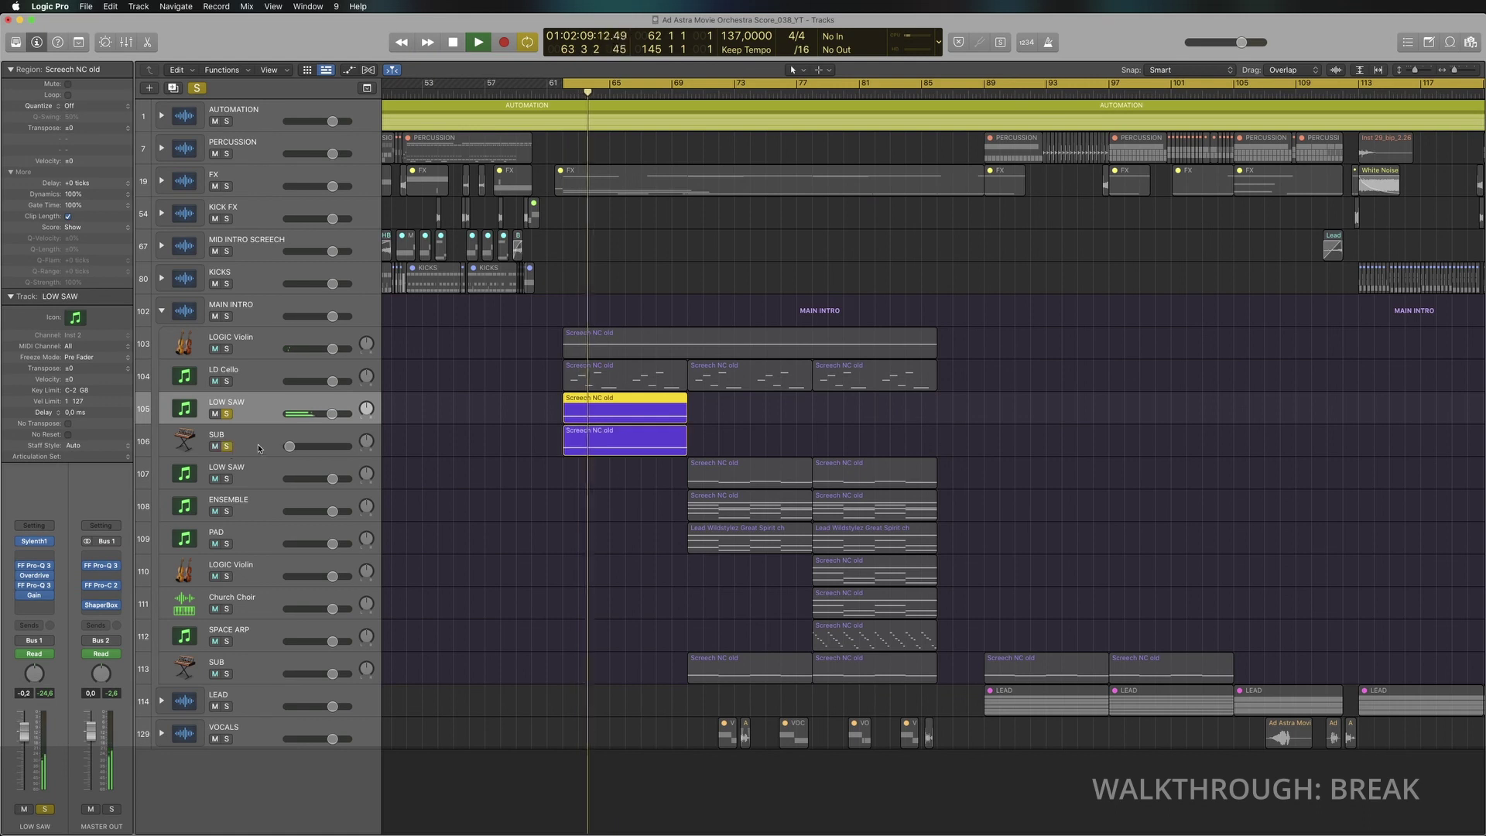
left_click(257, 444)
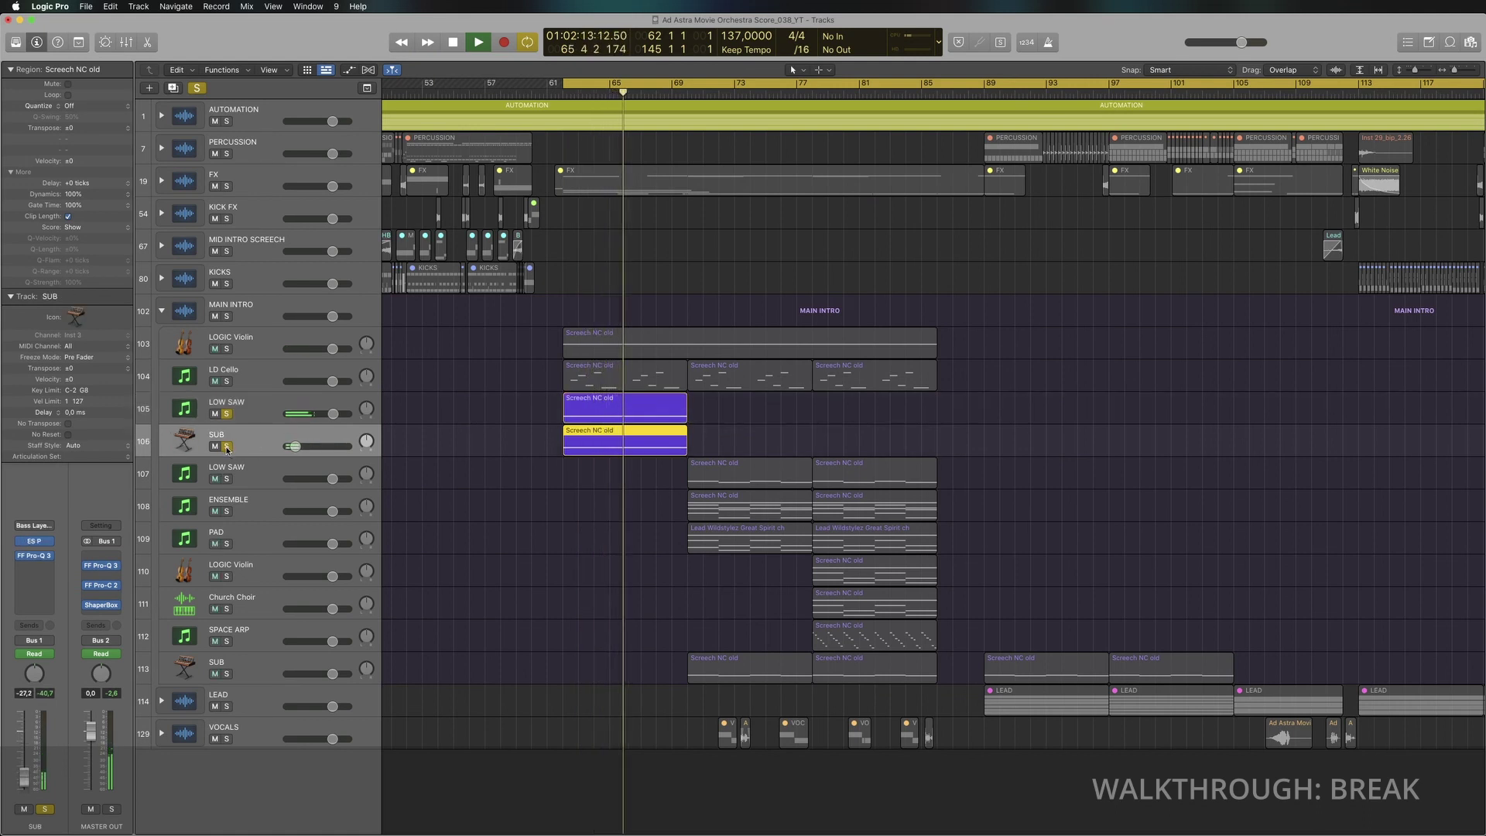
left_click(226, 446)
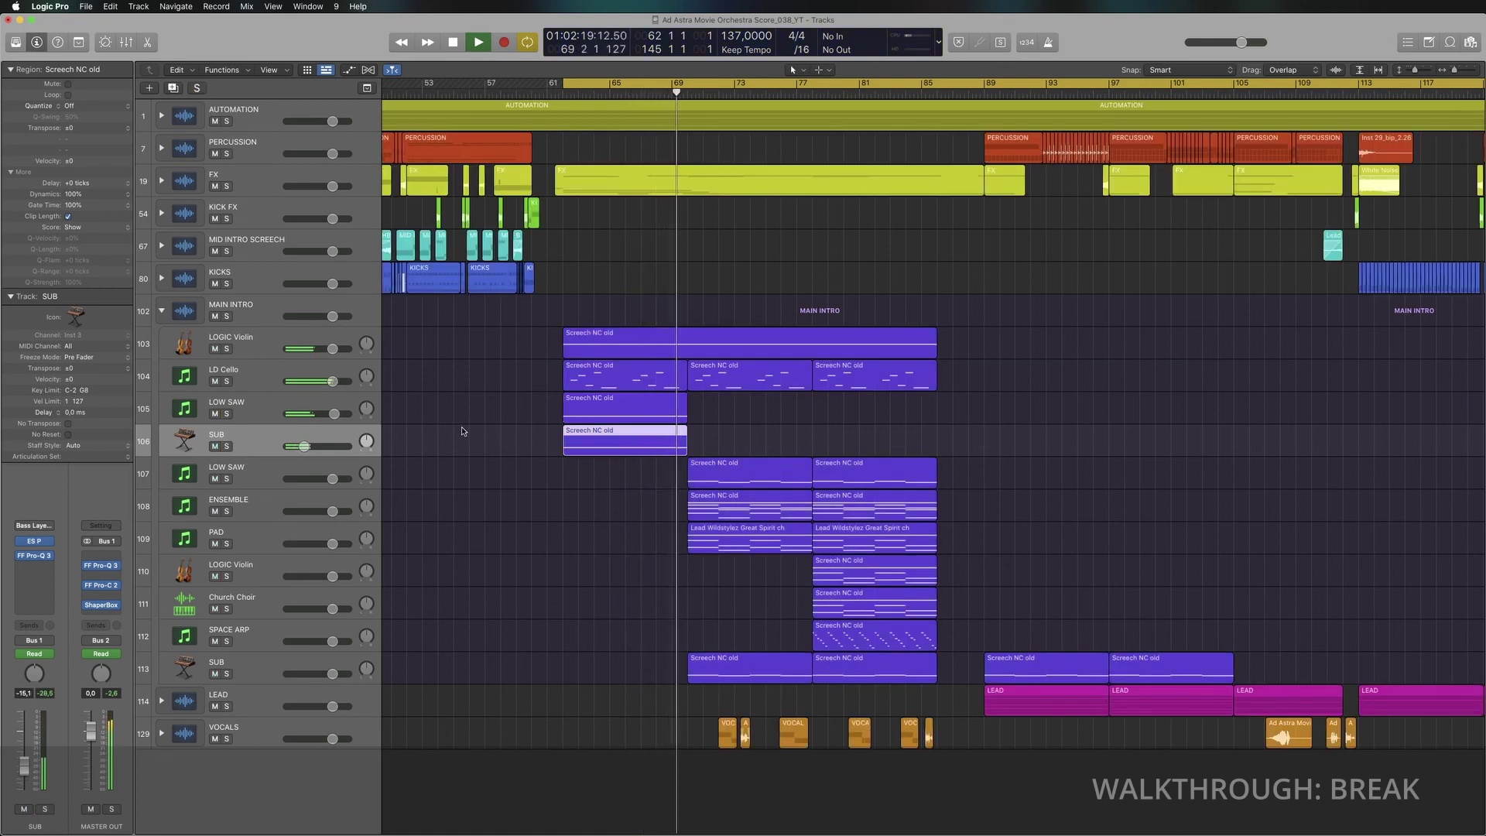
key("space")
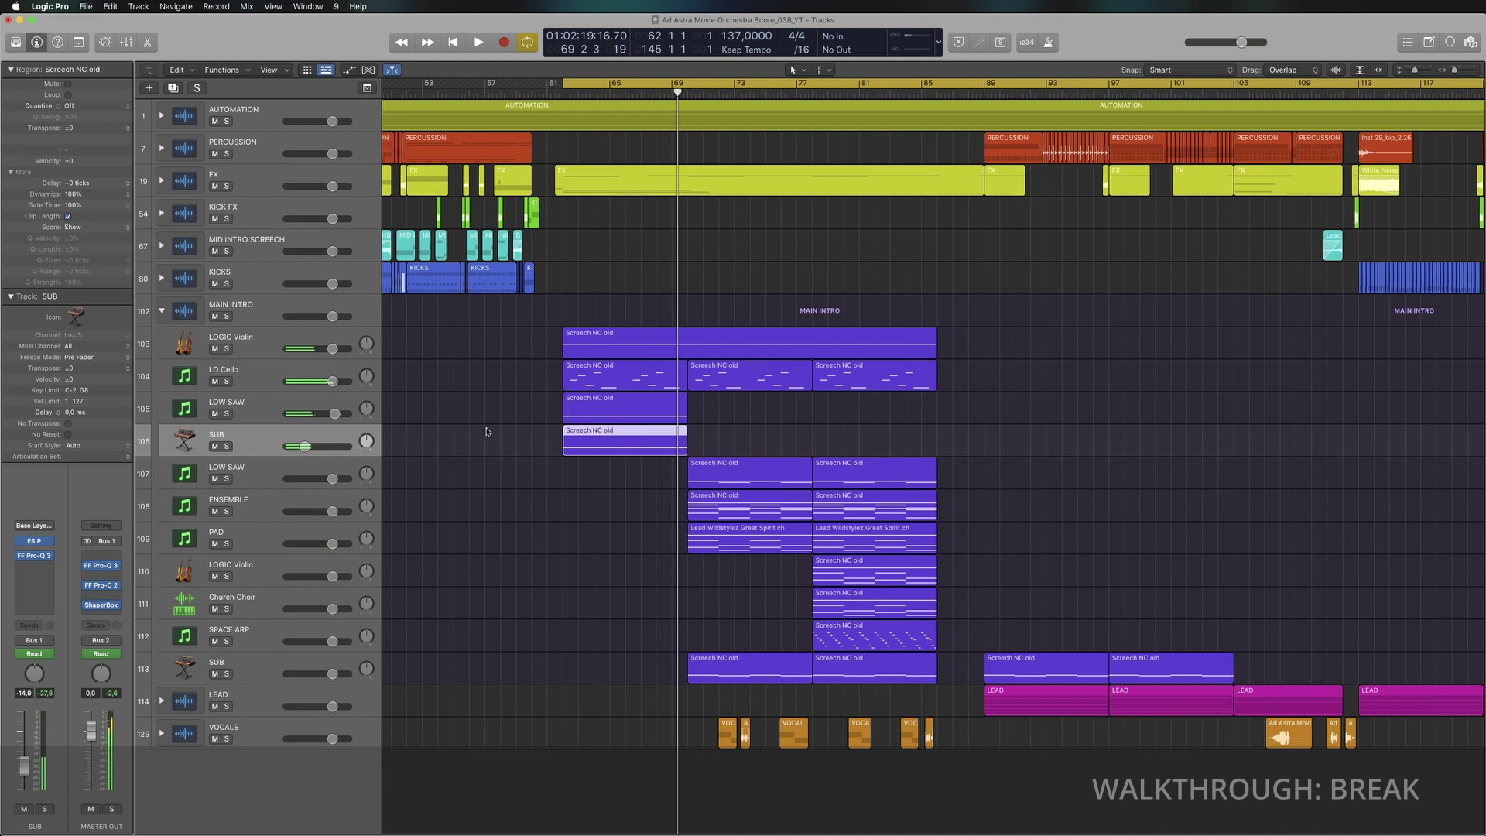
Step: Compare LOW SAW and SUB on tracks 105 and 106, select both of their regions together, and clear the selection
left_click(253, 411)
left_click(255, 435)
left_click(253, 415)
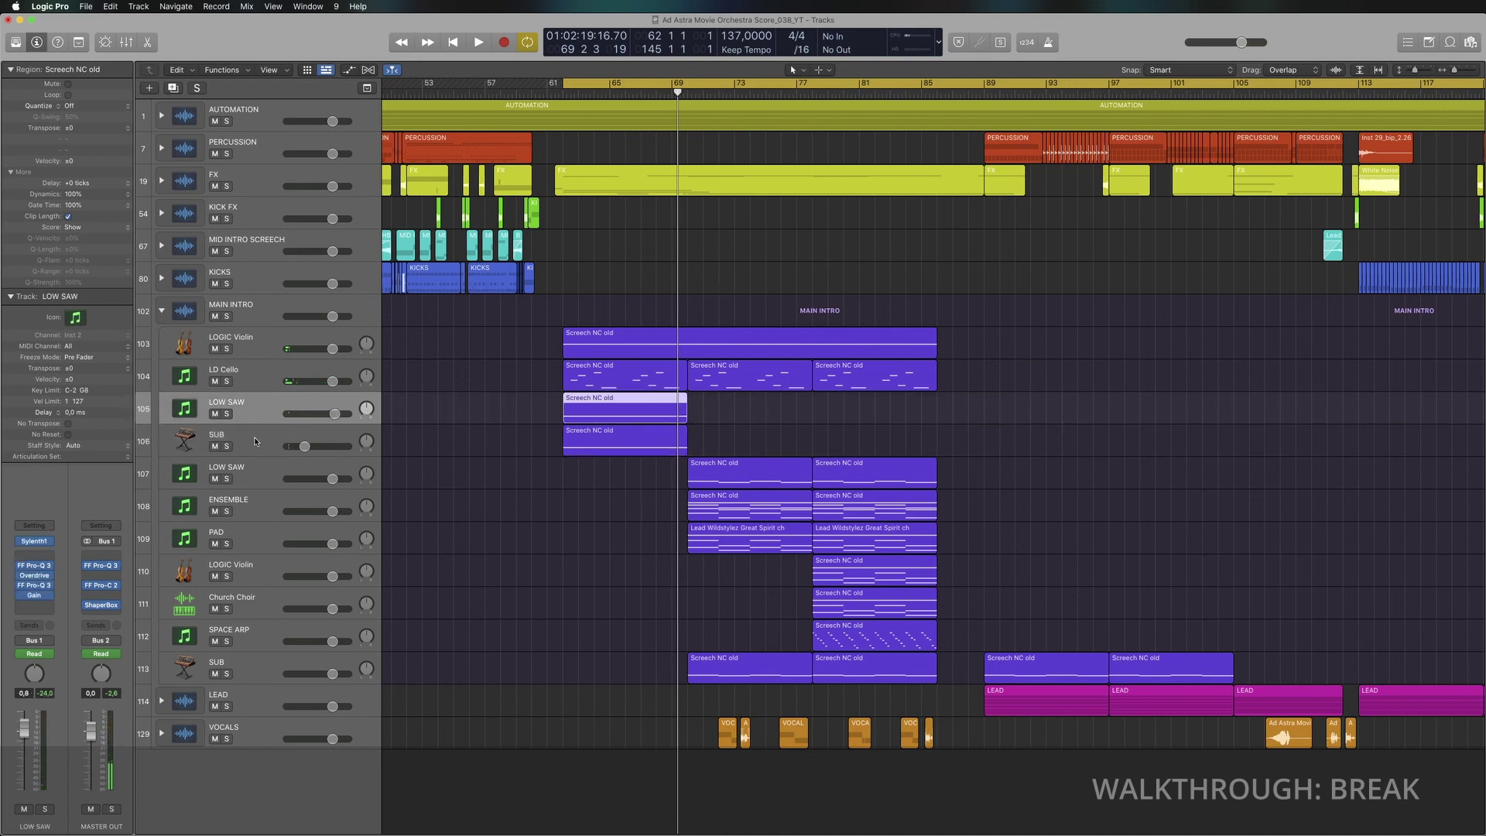
left_click(254, 438)
left_click(253, 415)
left_click_drag(511, 413, 782, 447)
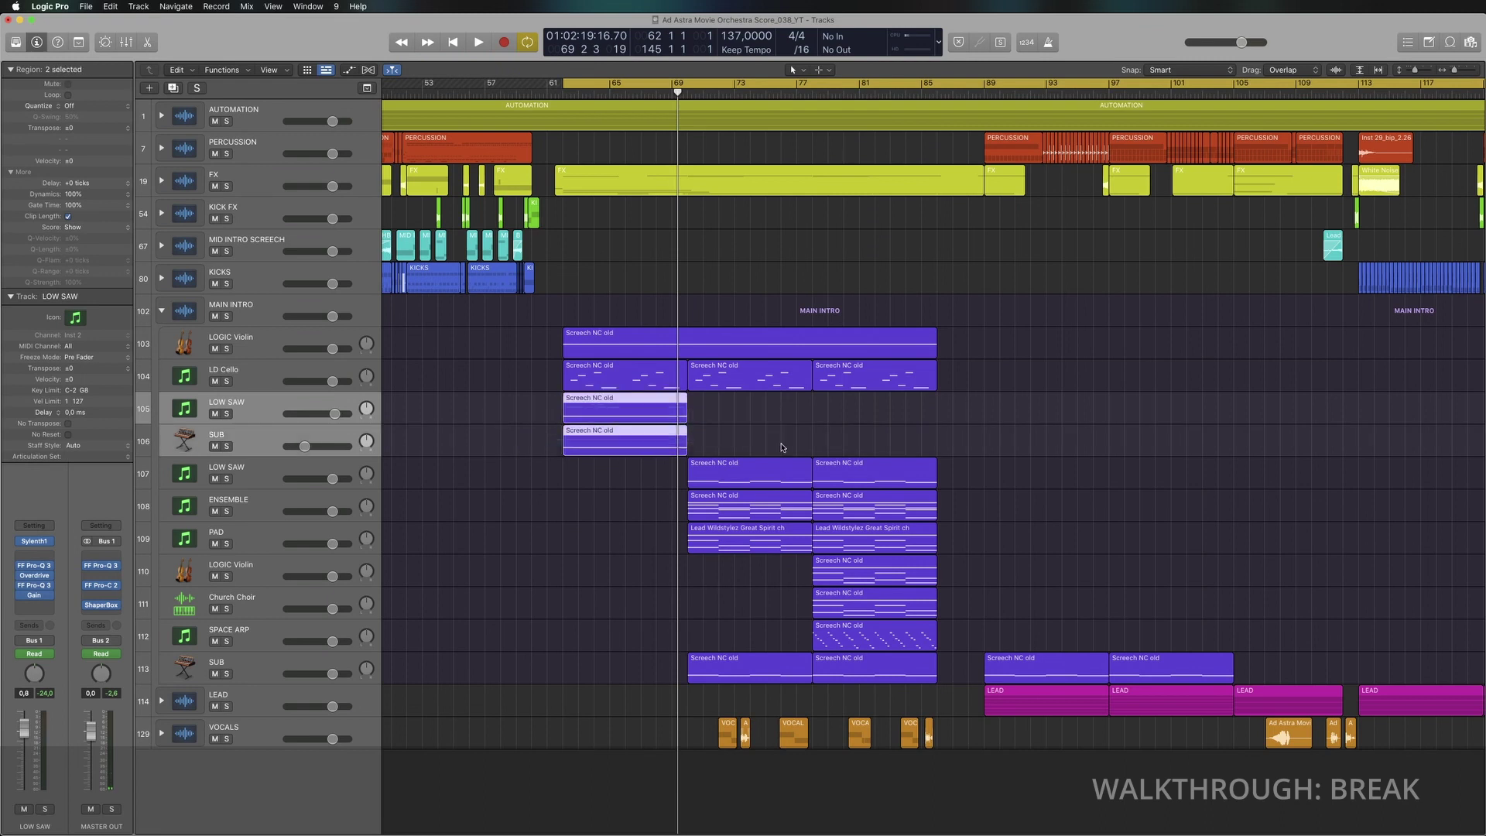
left_click(782, 447)
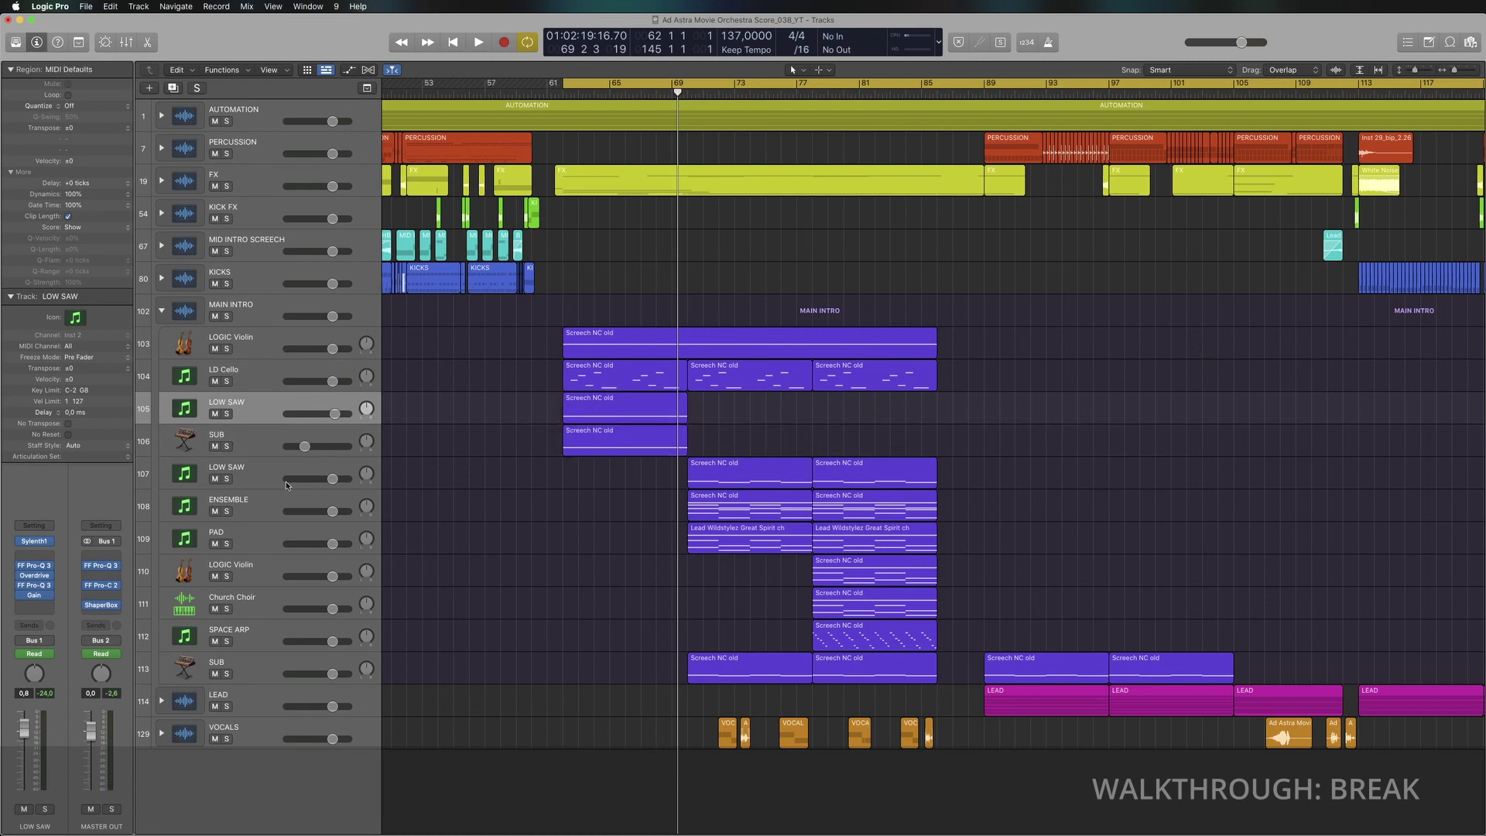
Step: Turn off cycling and play from bar 70, soloing LOW SAW on track 107 before returning to the full mix and stopping
left_click(252, 479)
key("c")
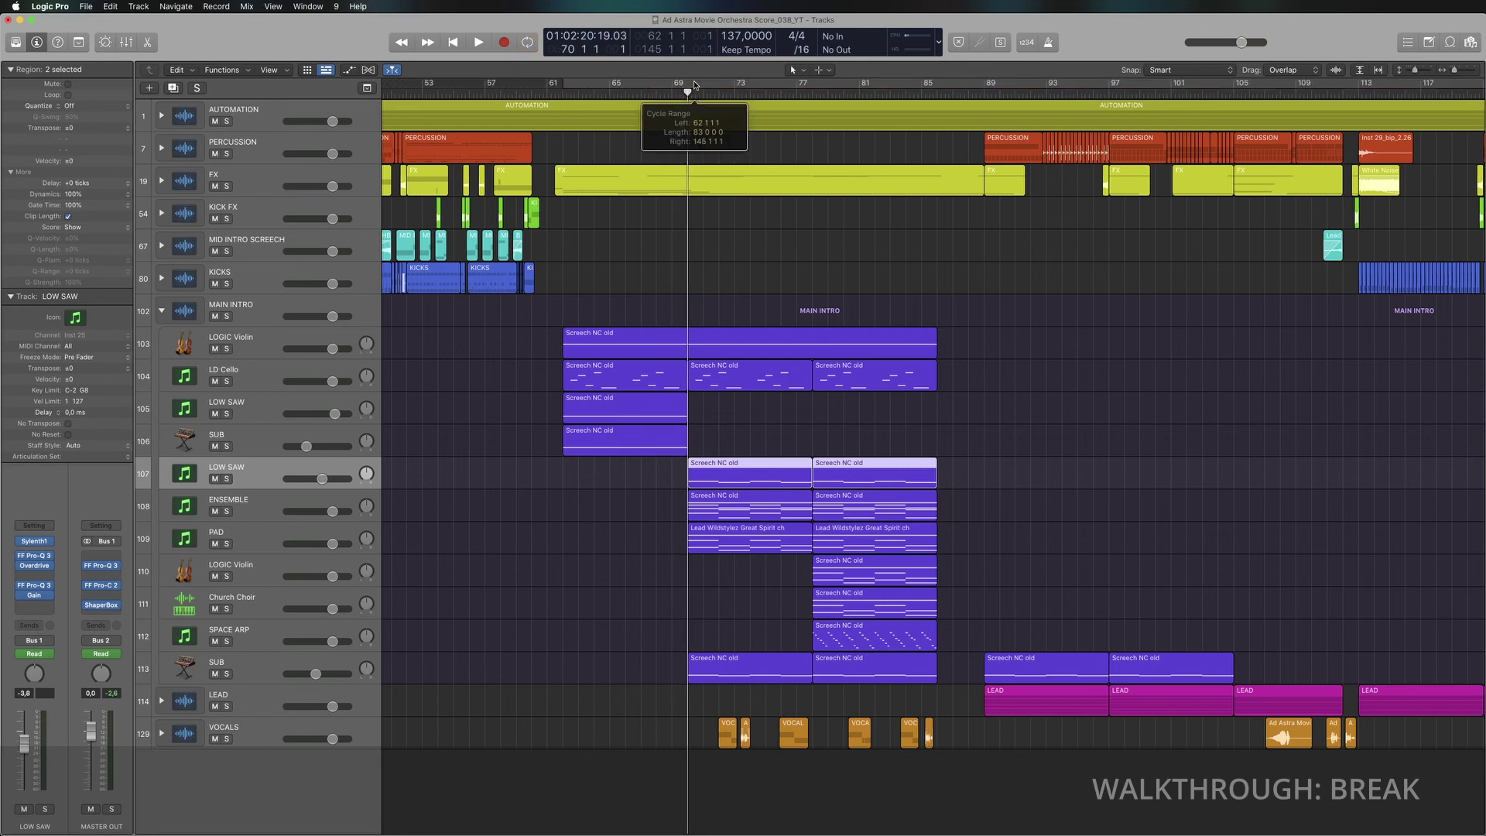
key("space")
left_click(227, 479)
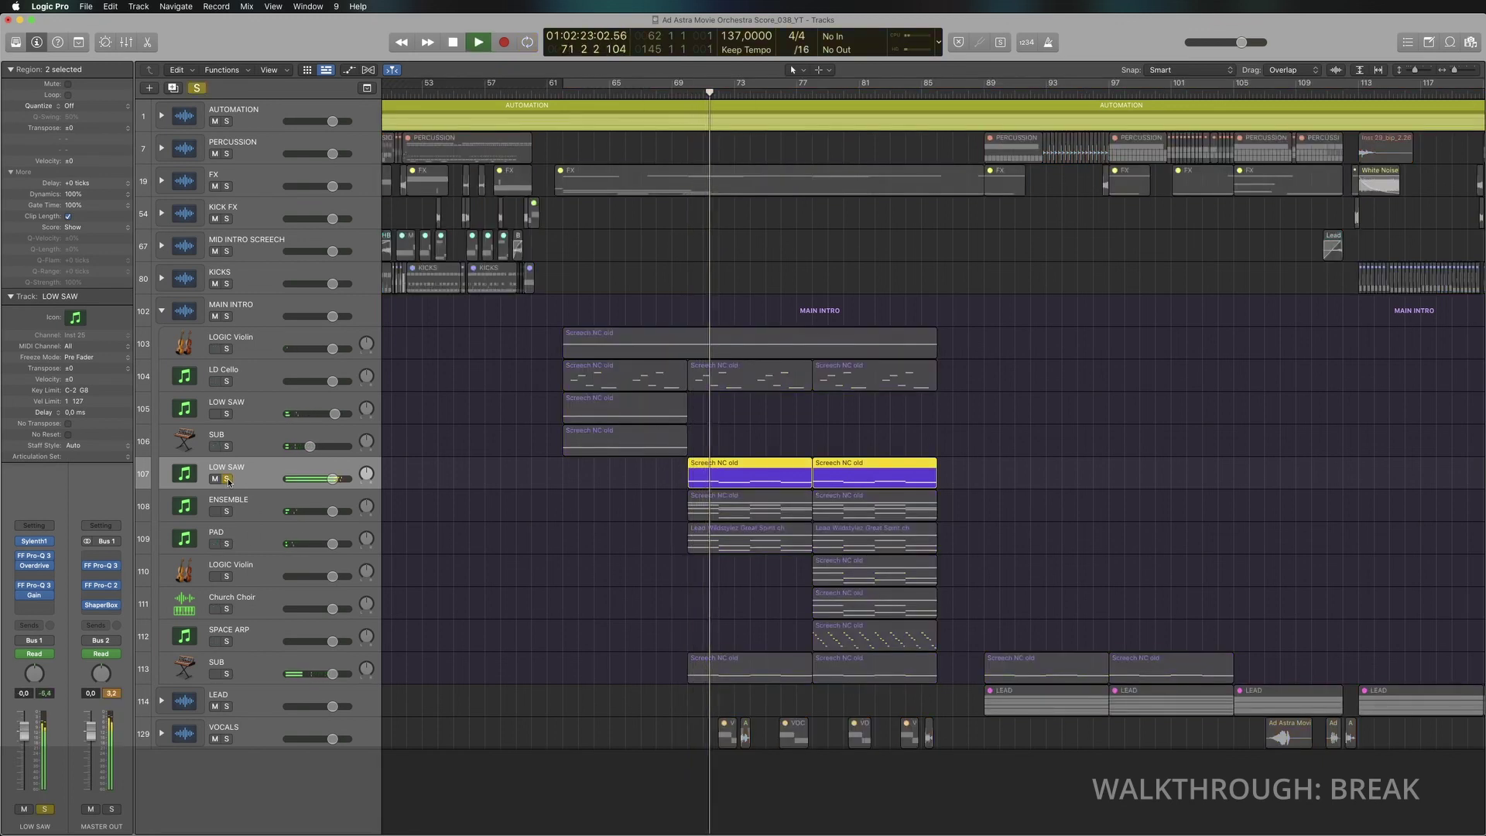
left_click(227, 479)
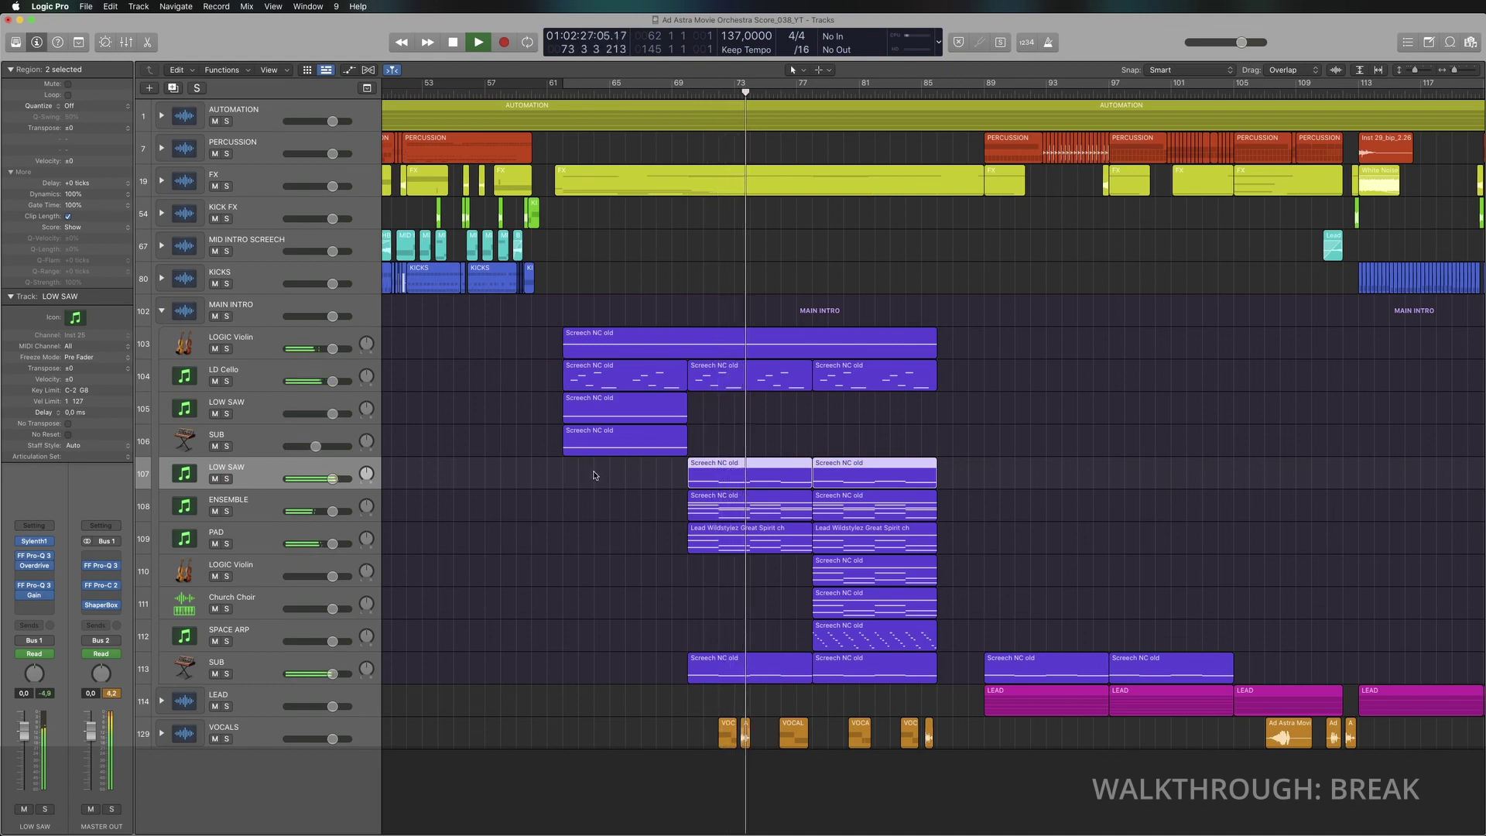
key("space")
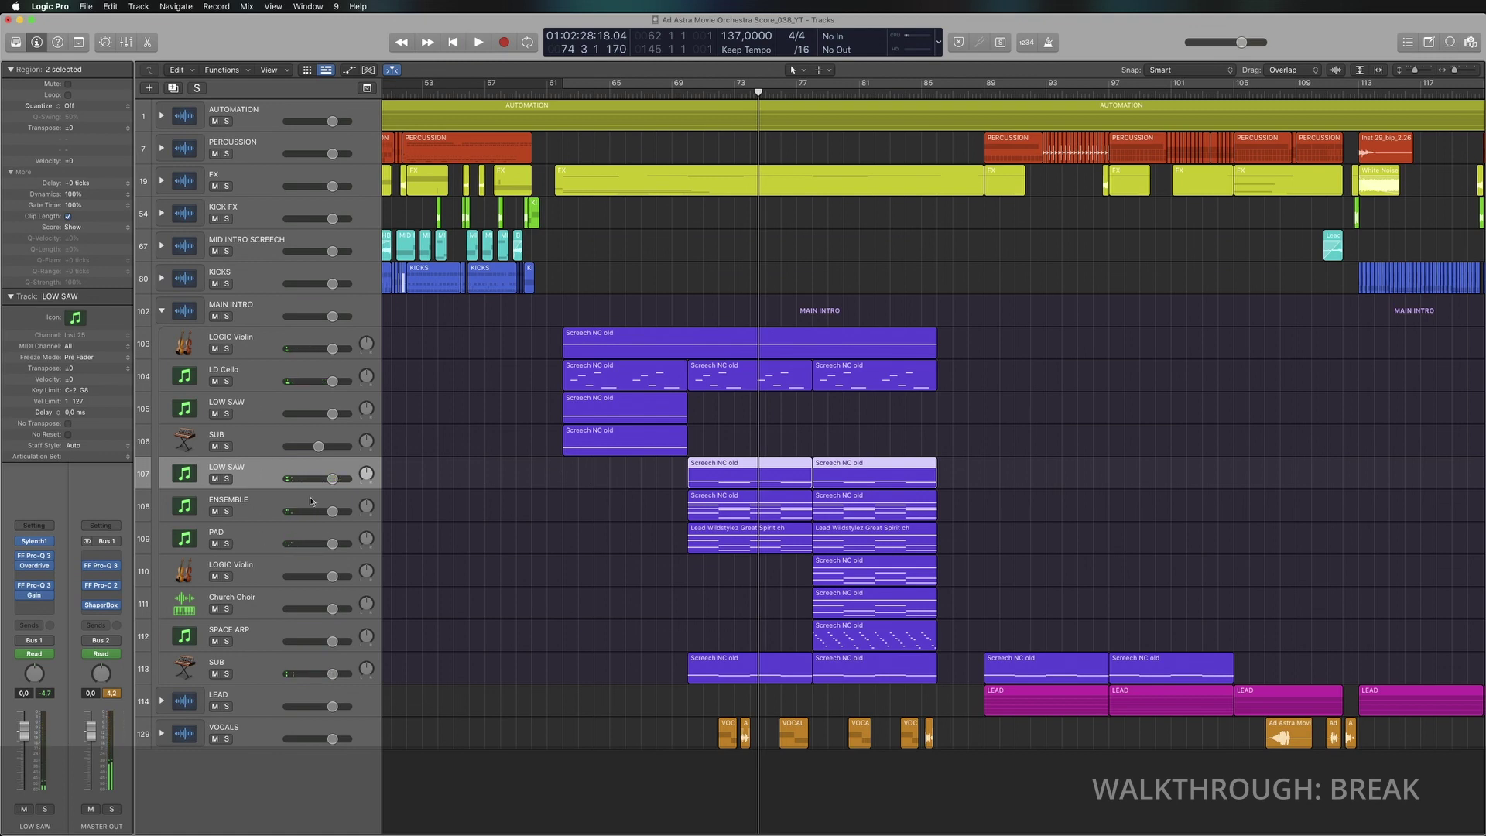
Step: Compare the SUB regions on tracks 113 and 106 and the LOW SAW regions on tracks 105 and 107, leaving no region selected
left_click(258, 670)
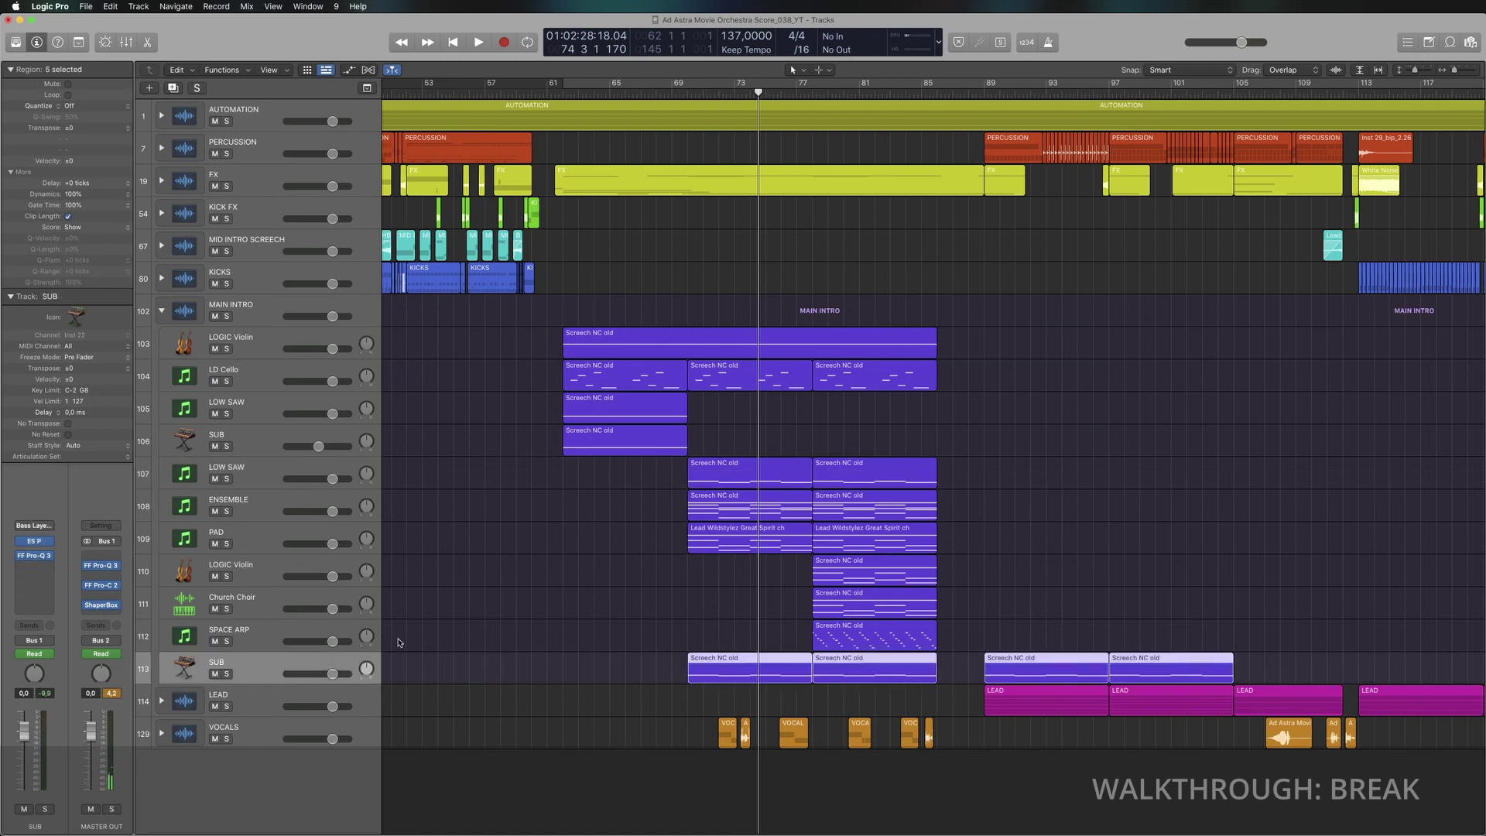
left_click(255, 446)
left_click(666, 411)
left_click(666, 443)
left_click(680, 411)
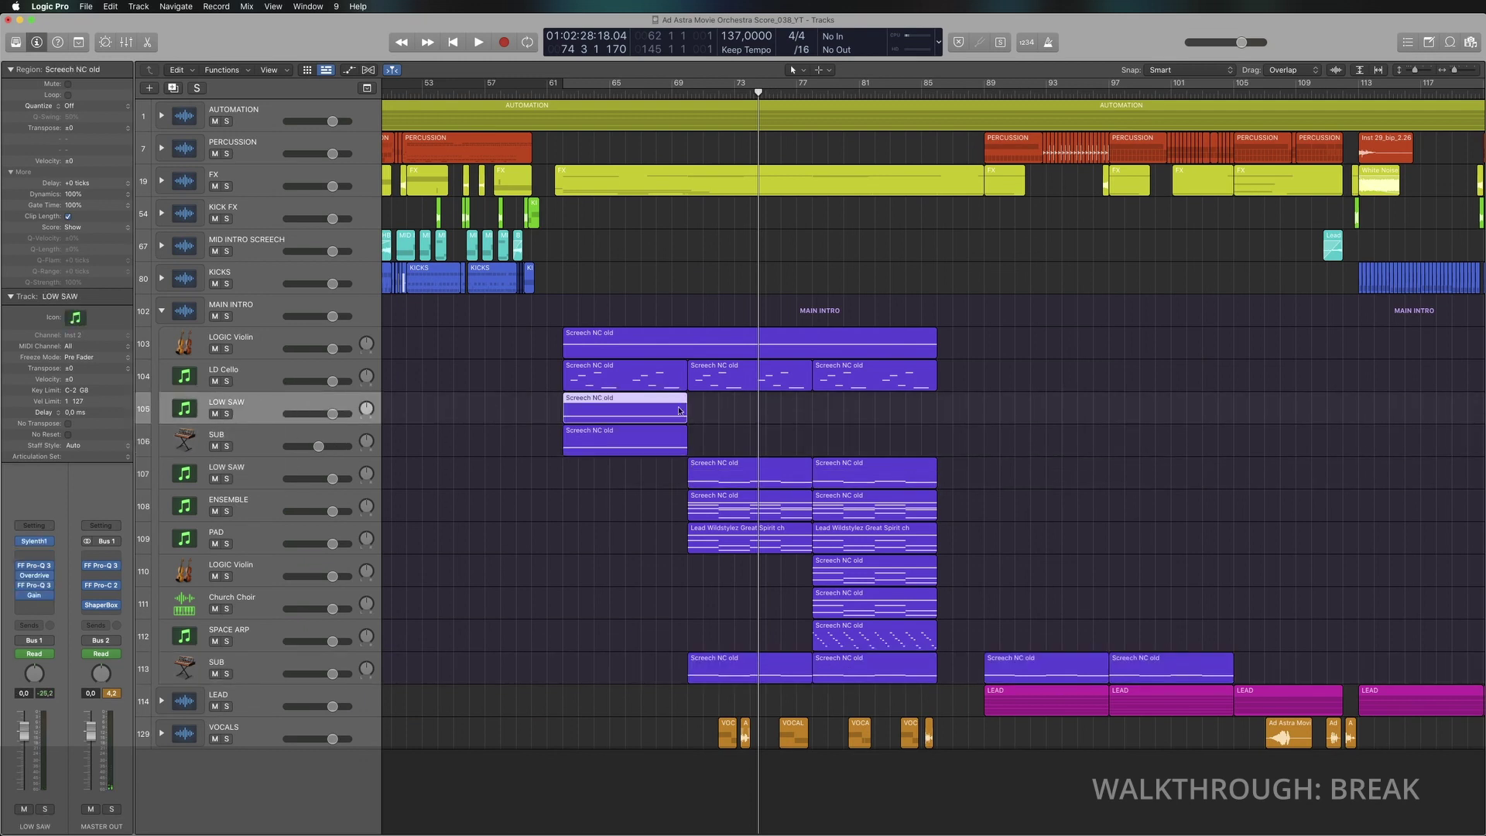
left_click(713, 474)
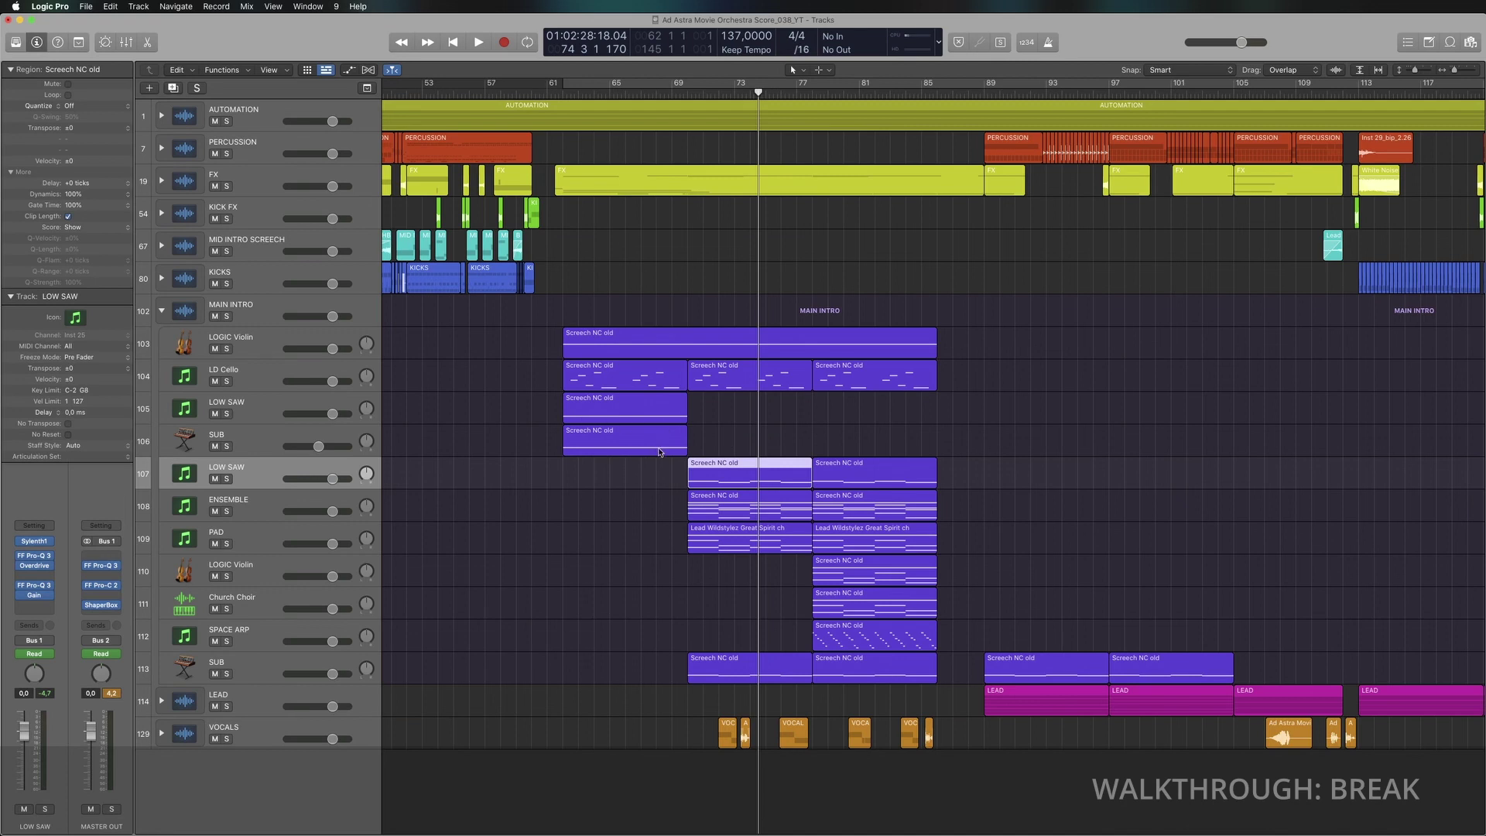
left_click_drag(518, 405, 964, 474)
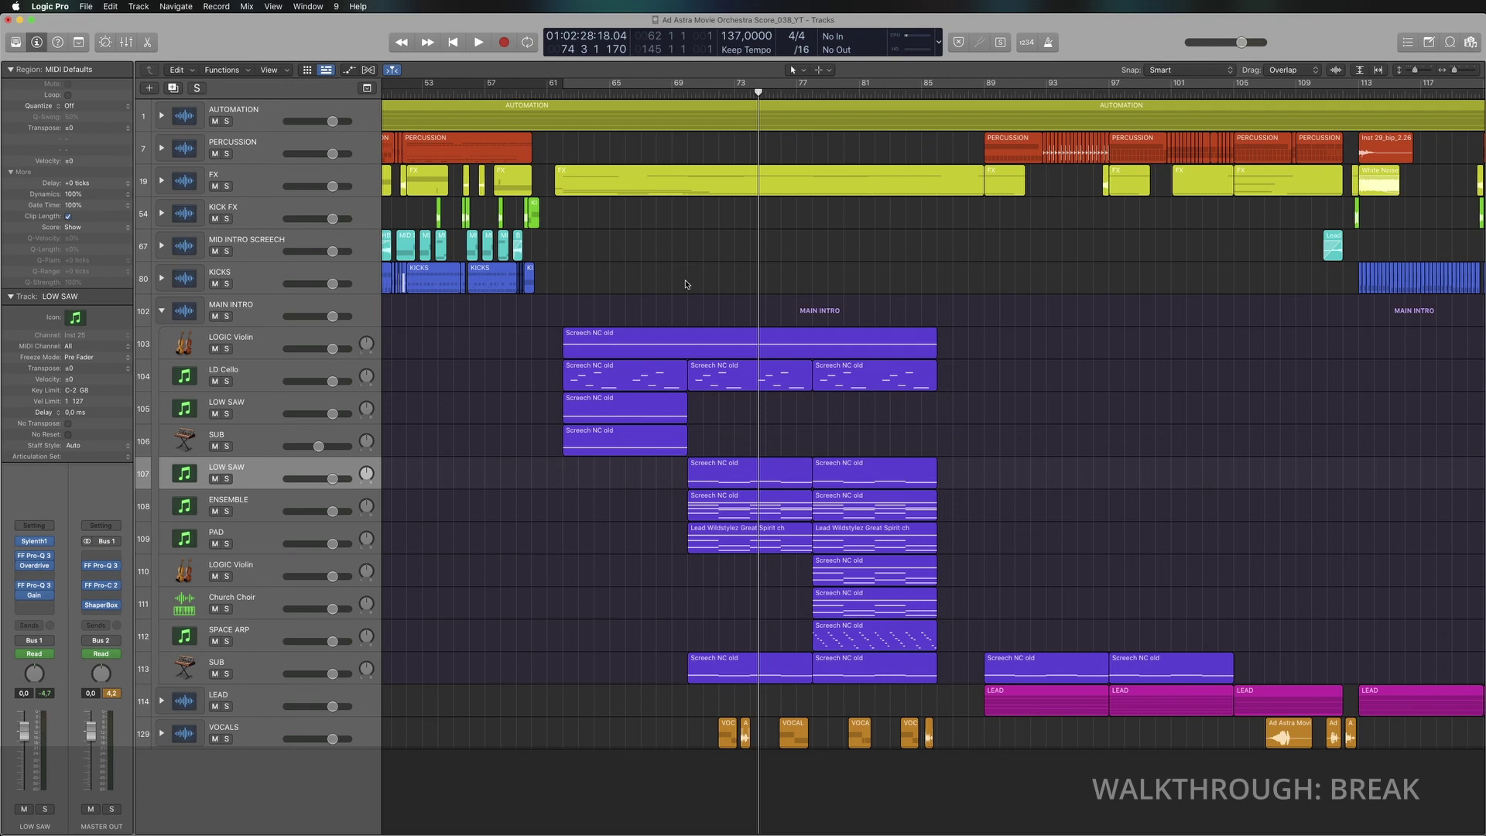
Step: Move the playhead back to bar 70 and play ENSEMBLE on track 108 soloed
left_click(687, 116)
left_click(690, 475)
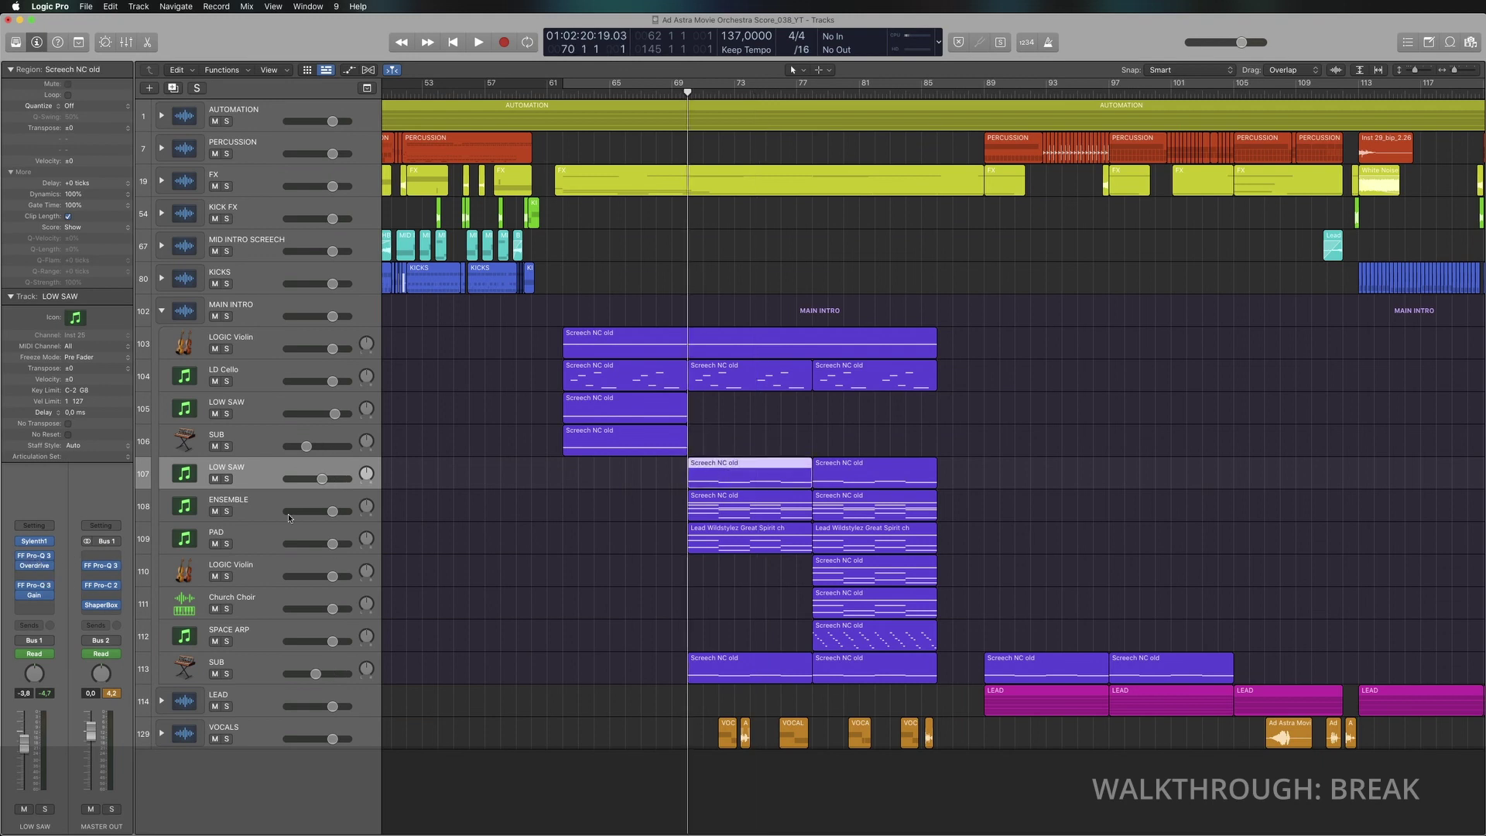
left_click(228, 512)
key("space")
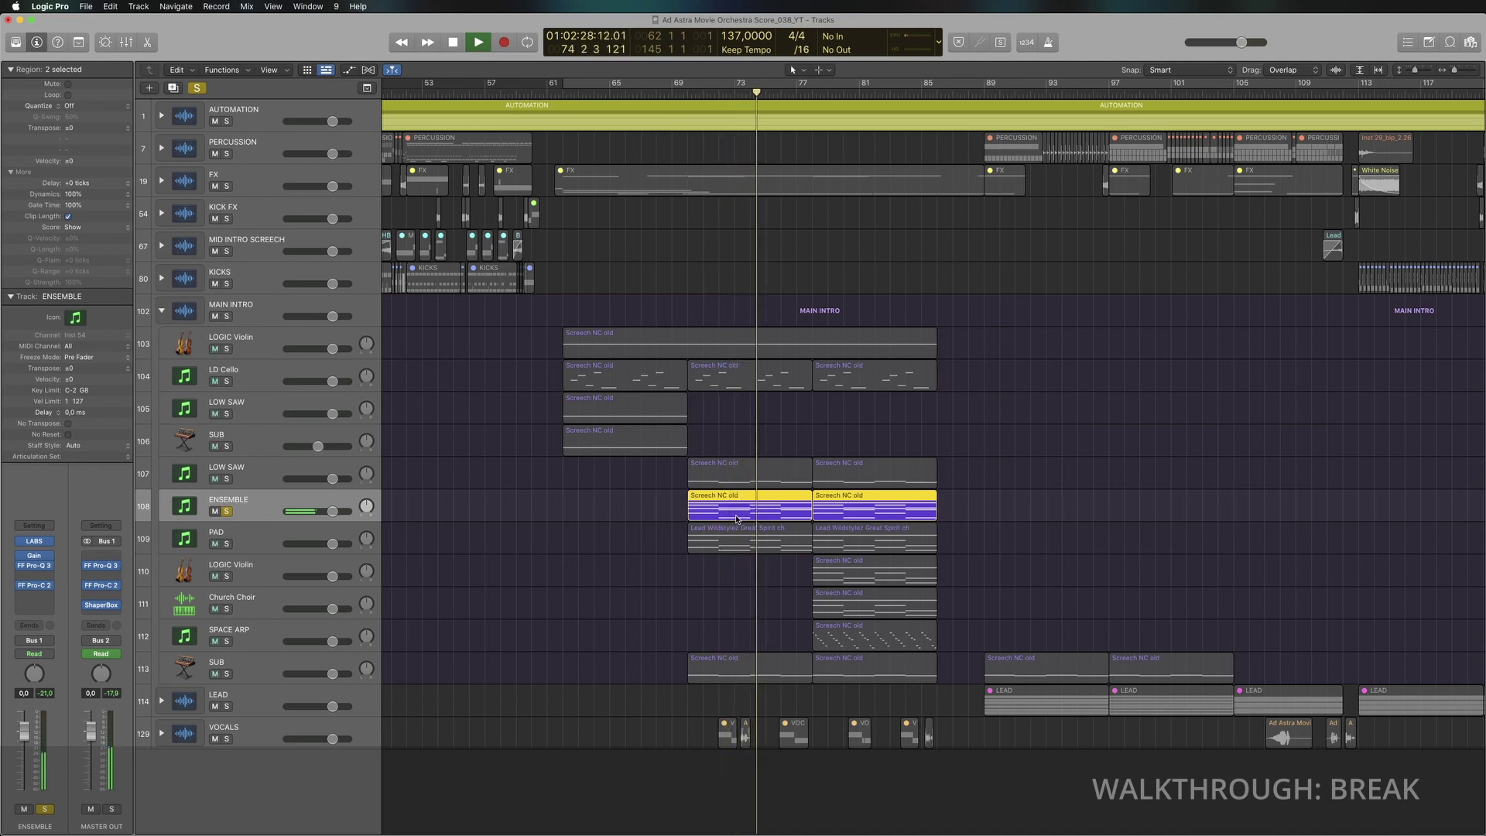
Step: Add PAD on track 109 to the soloed ENSEMBLE and open its Sylenth1 instrument
left_click(228, 545)
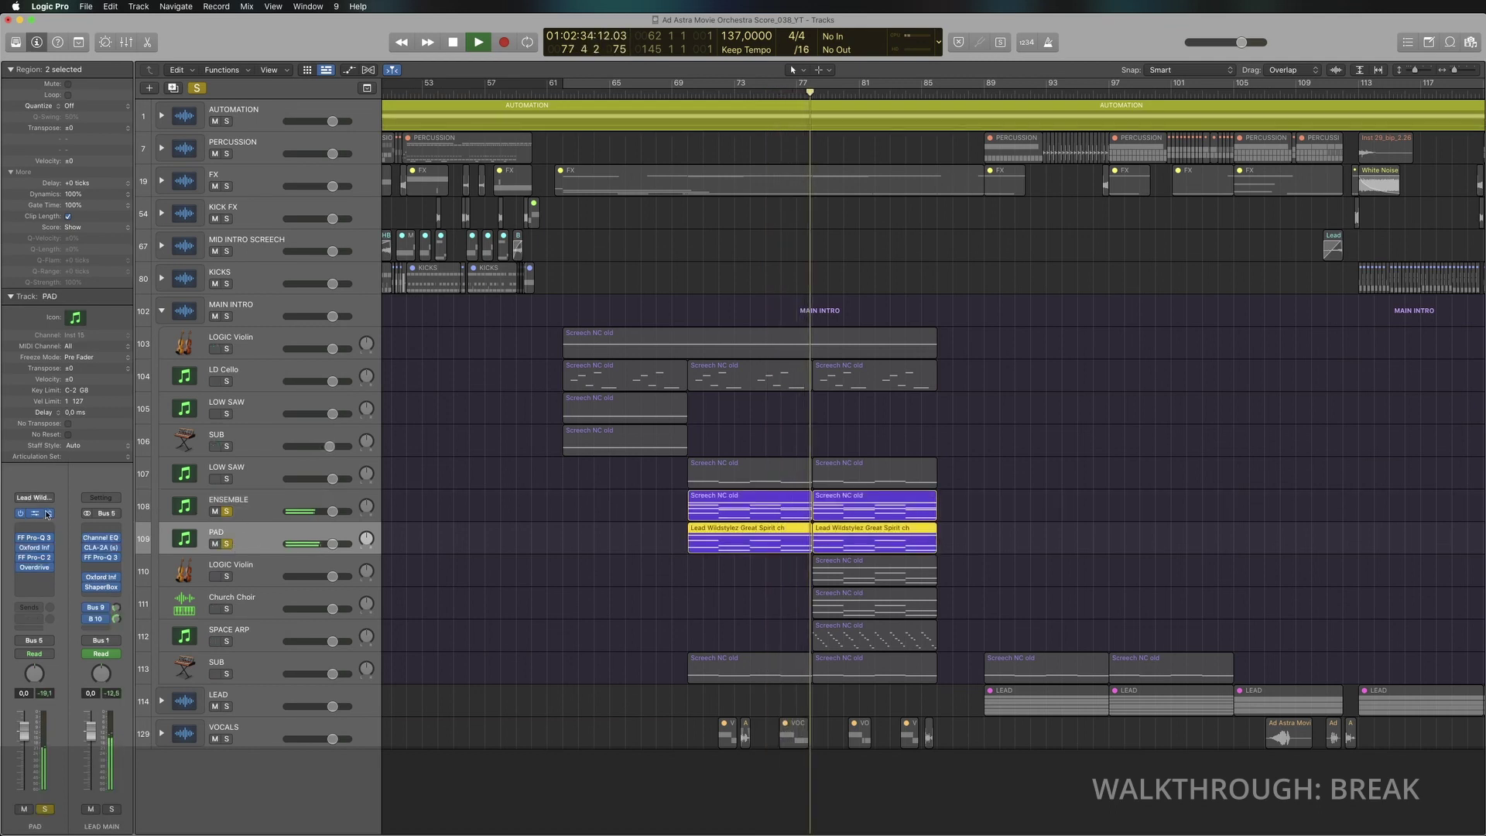
left_click(34, 514)
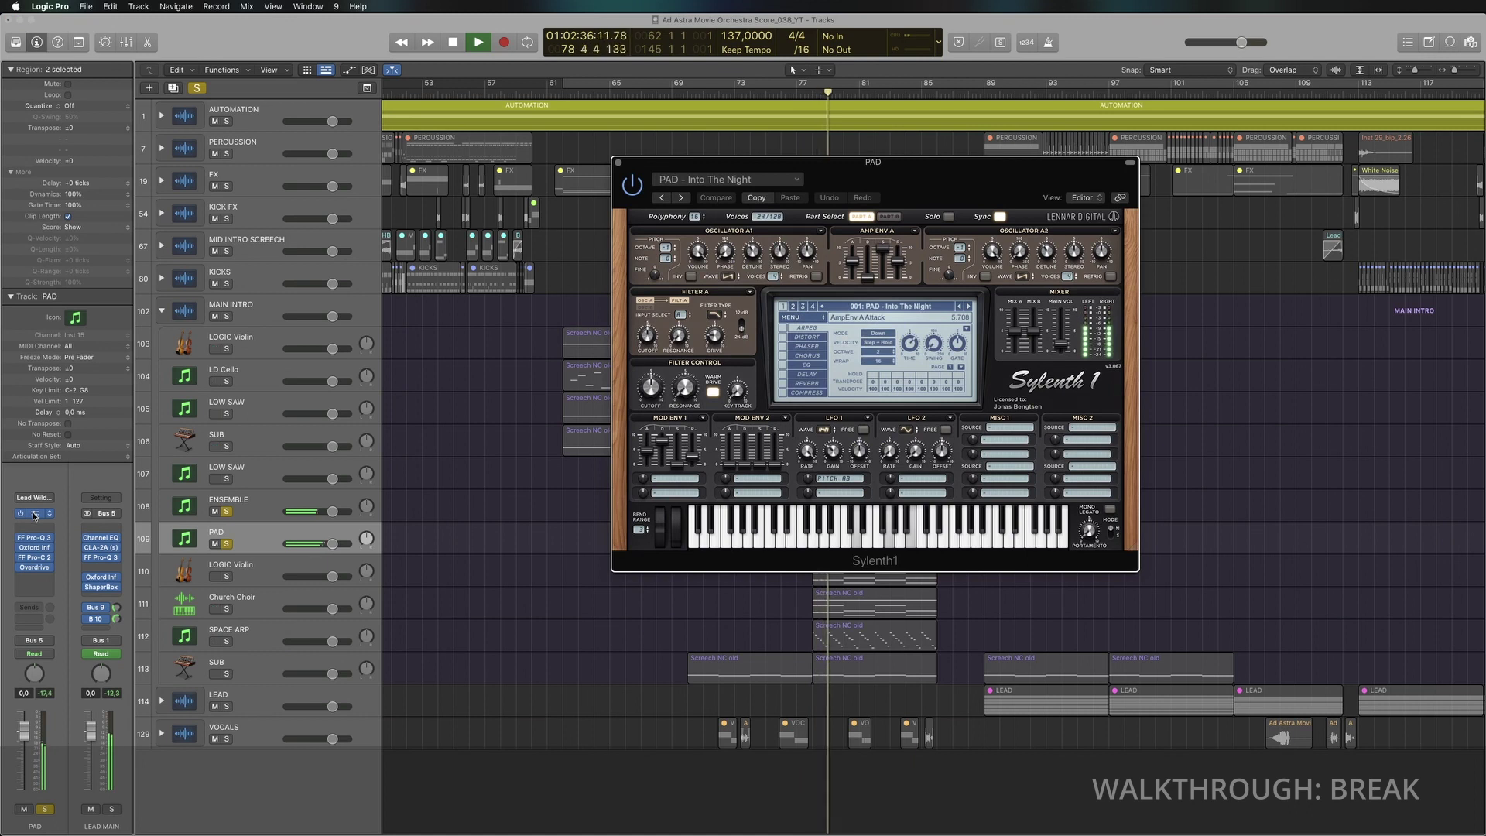
Step: Stop playback and examine the LABS instrument with the Tundra Atmos: Lost In The Cavern preset on the ENSEMBLE track
left_click(35, 516)
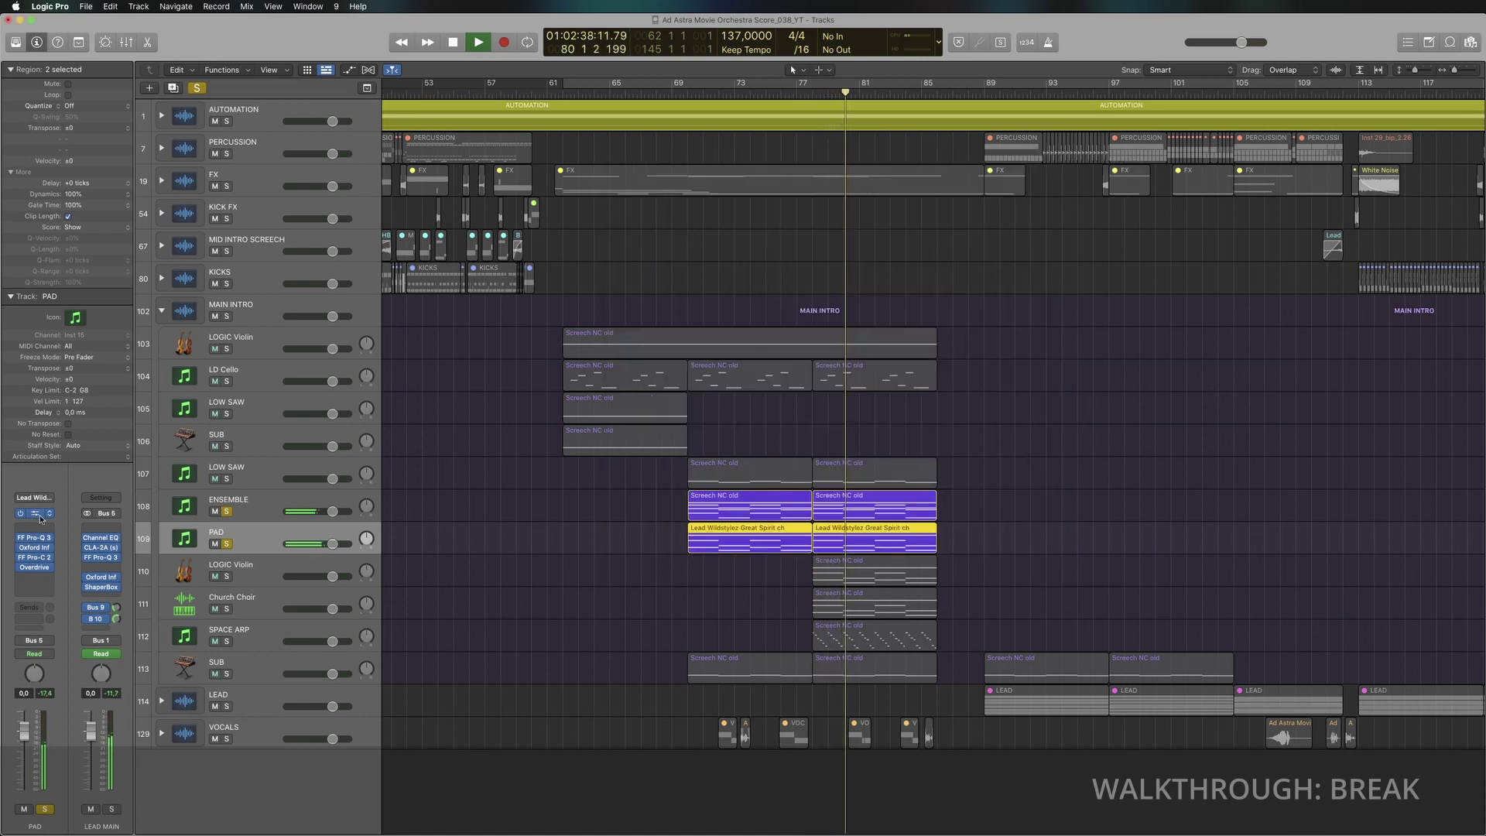
key("Up")
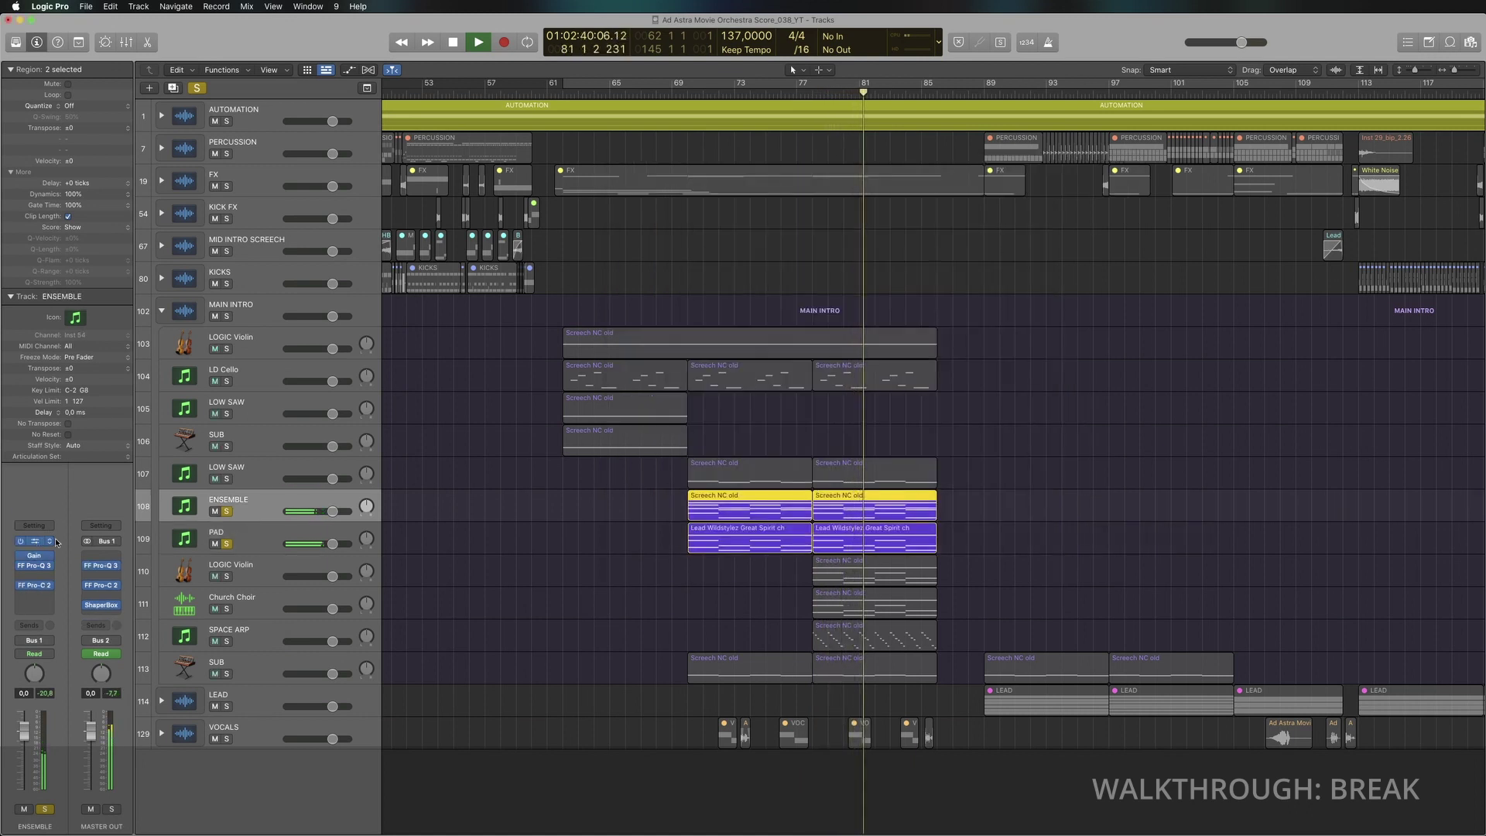
left_click(41, 541)
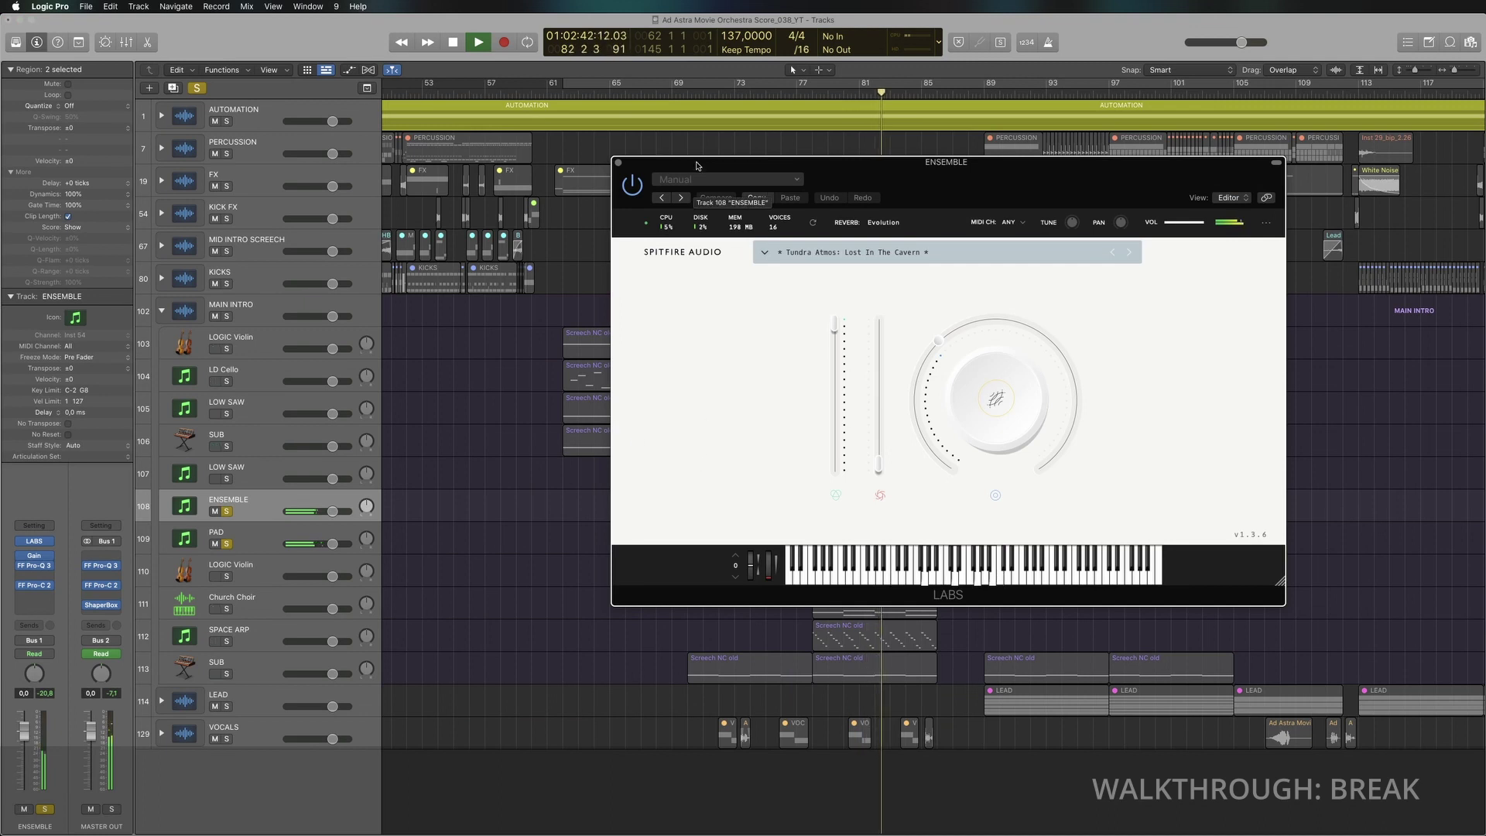
left_click_drag(698, 164, 683, 220)
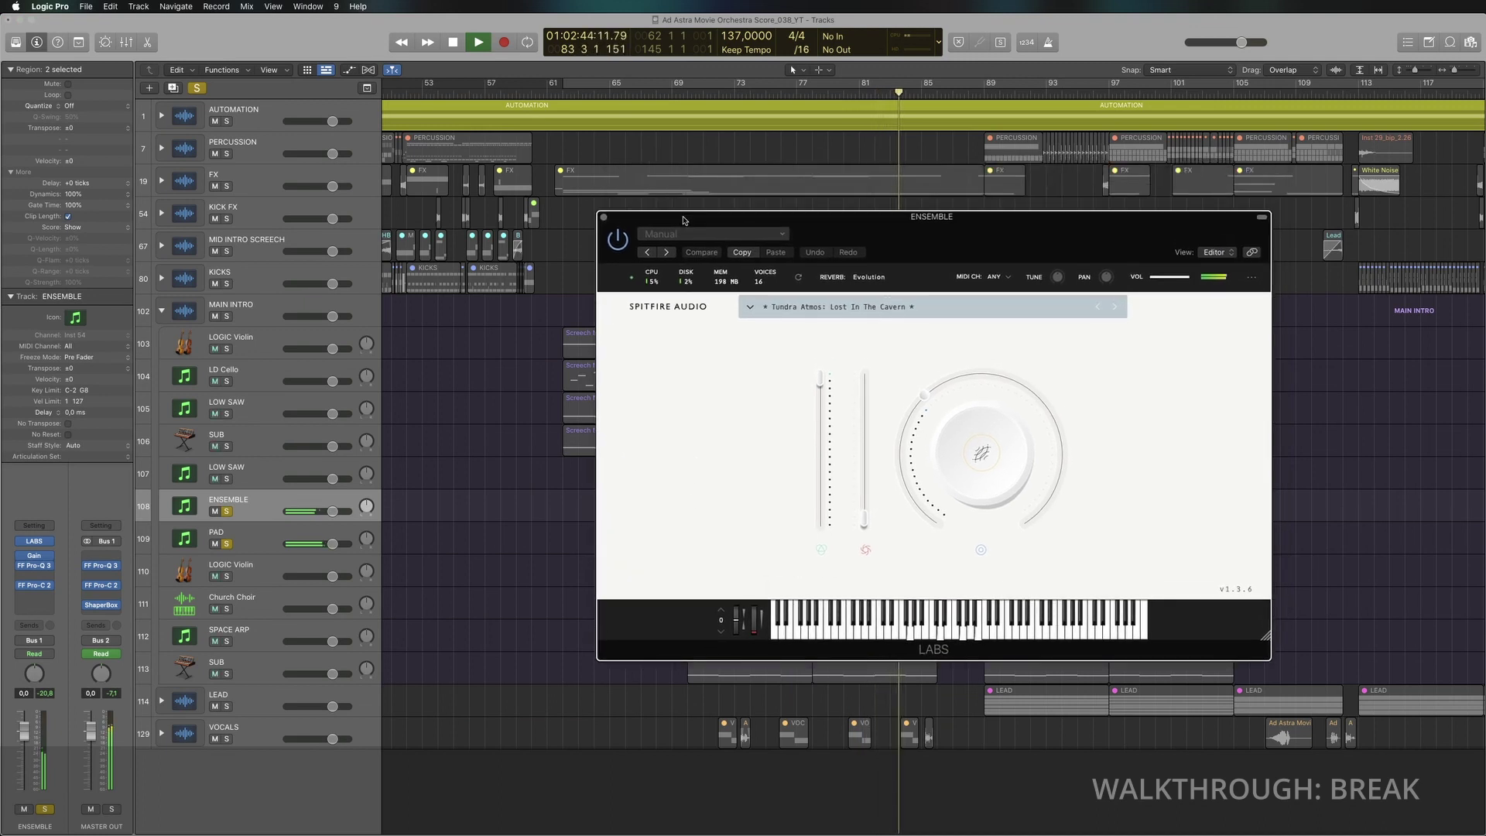
key("space")
left_click(604, 219)
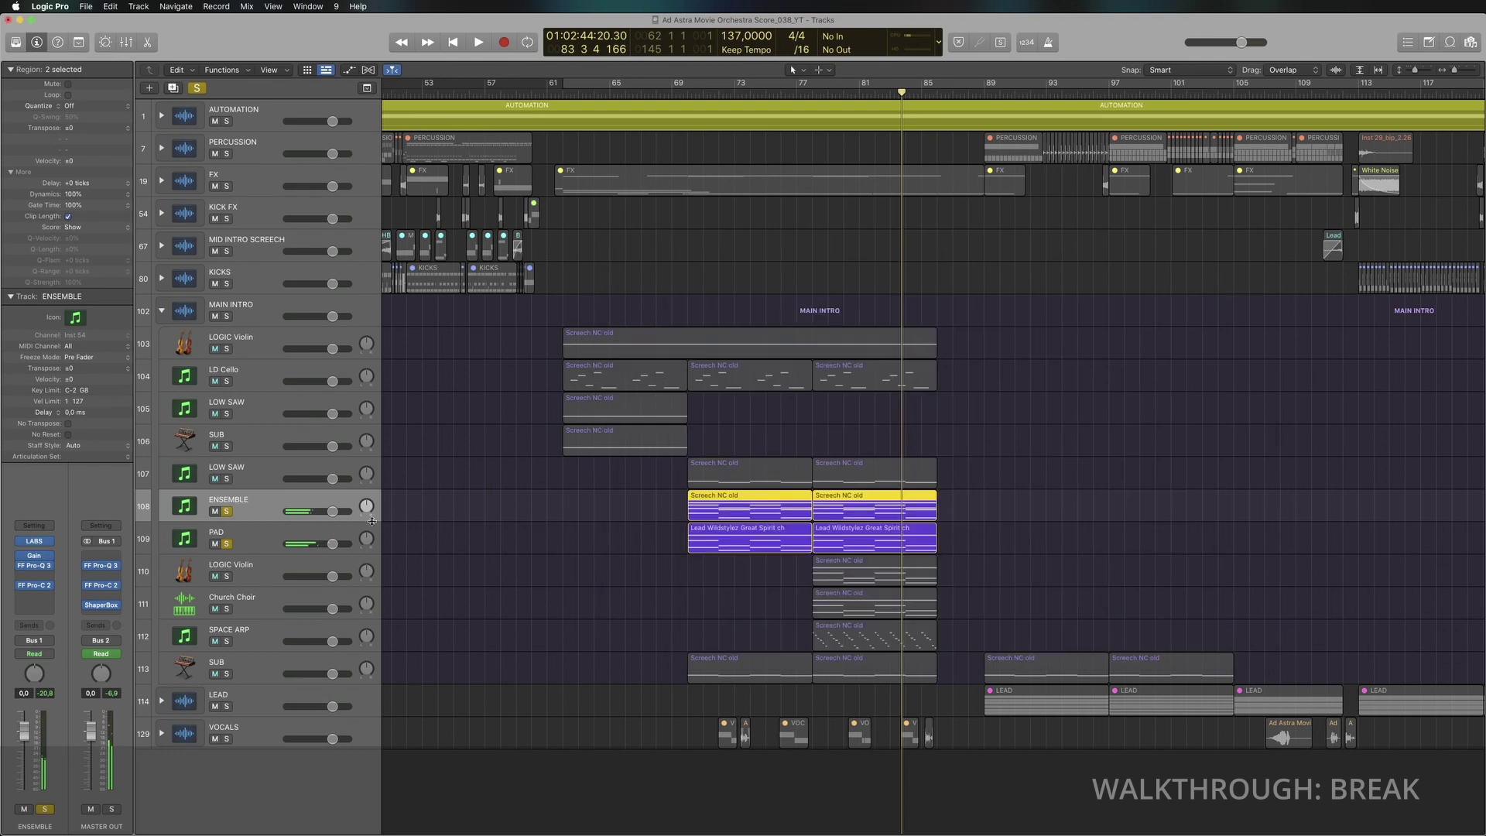
left_click(34, 542)
left_click_drag(920, 229, 873, 230)
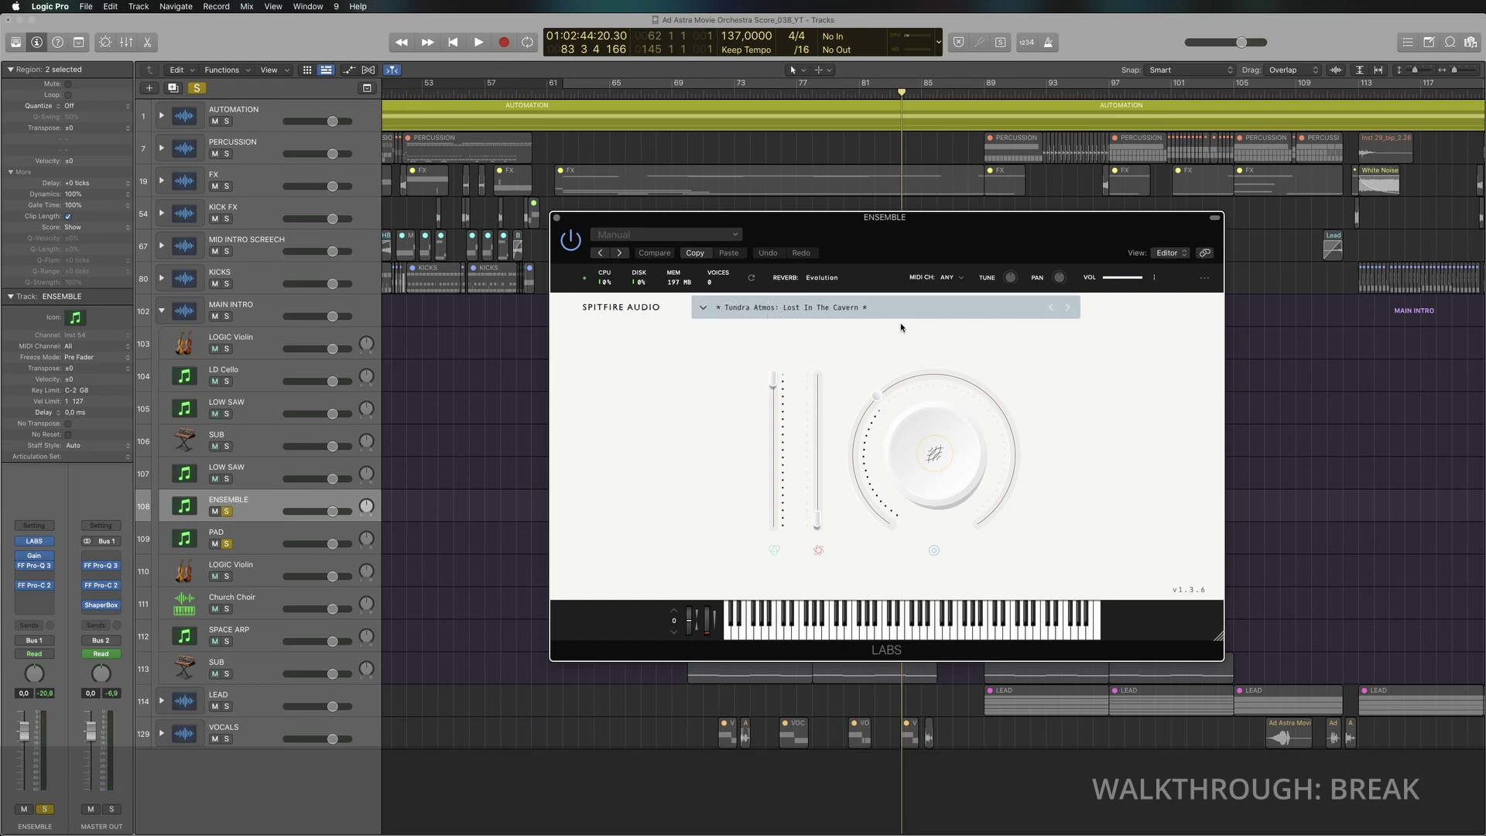
key("super+w")
Step: View the Sylenth1 instrument on the PAD track, then close its window
left_click(254, 542)
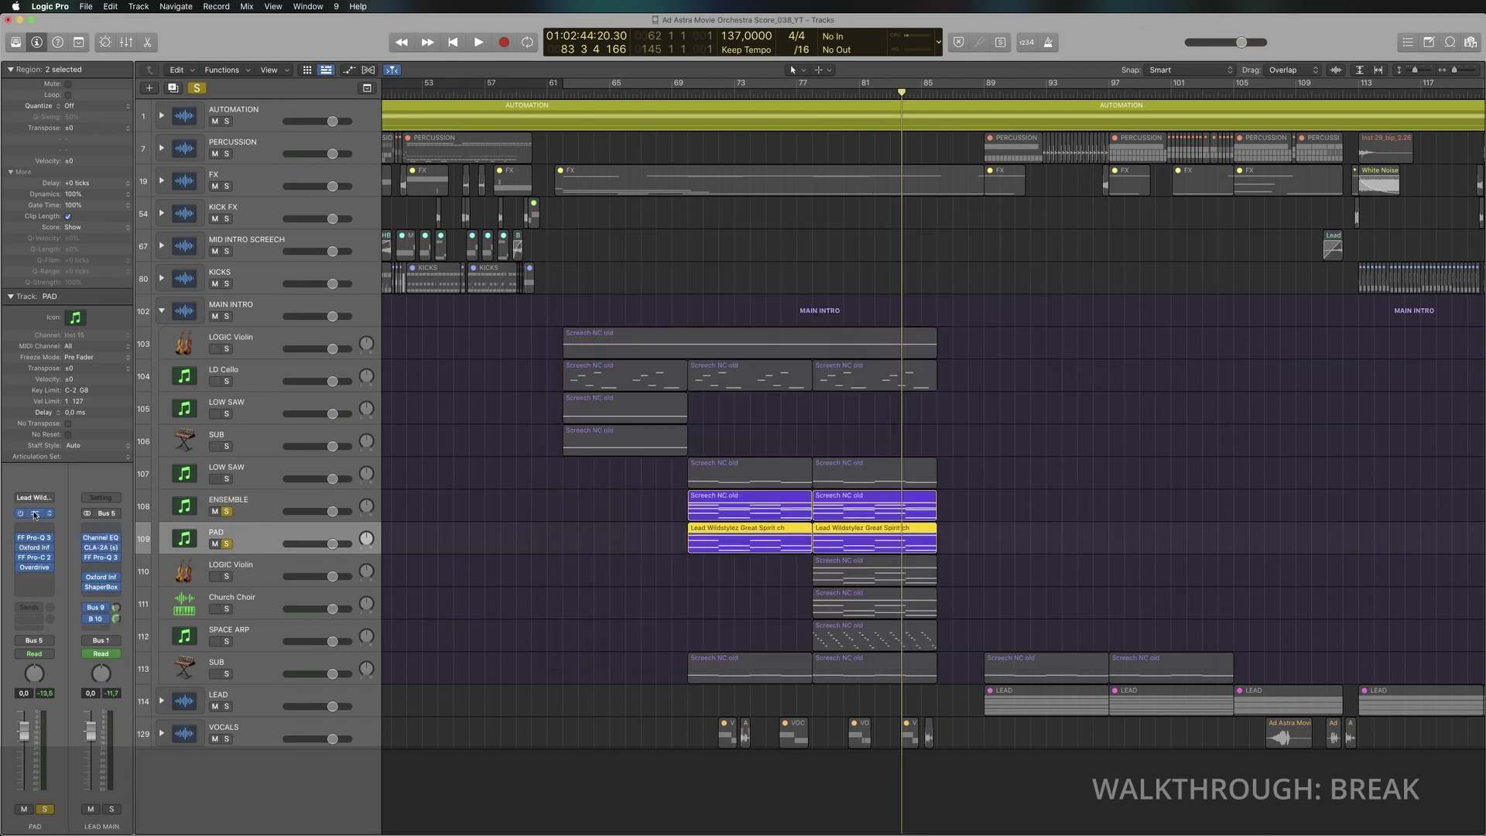
left_click(34, 513)
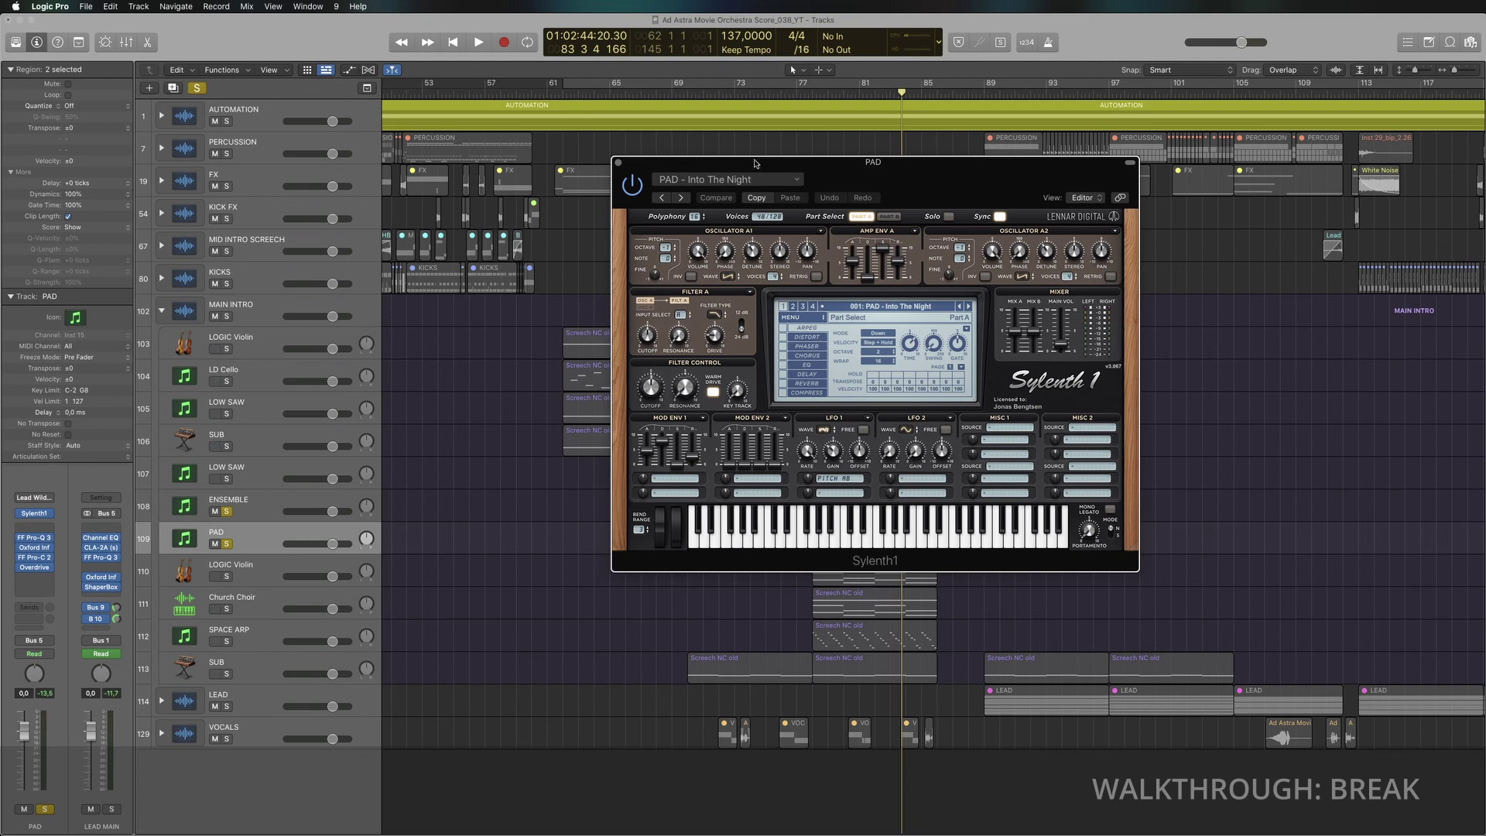
left_click(619, 163)
Step: Select the four ENSEMBLE and PAD regions and play them from the start of the selection
left_click_drag(679, 487, 959, 542)
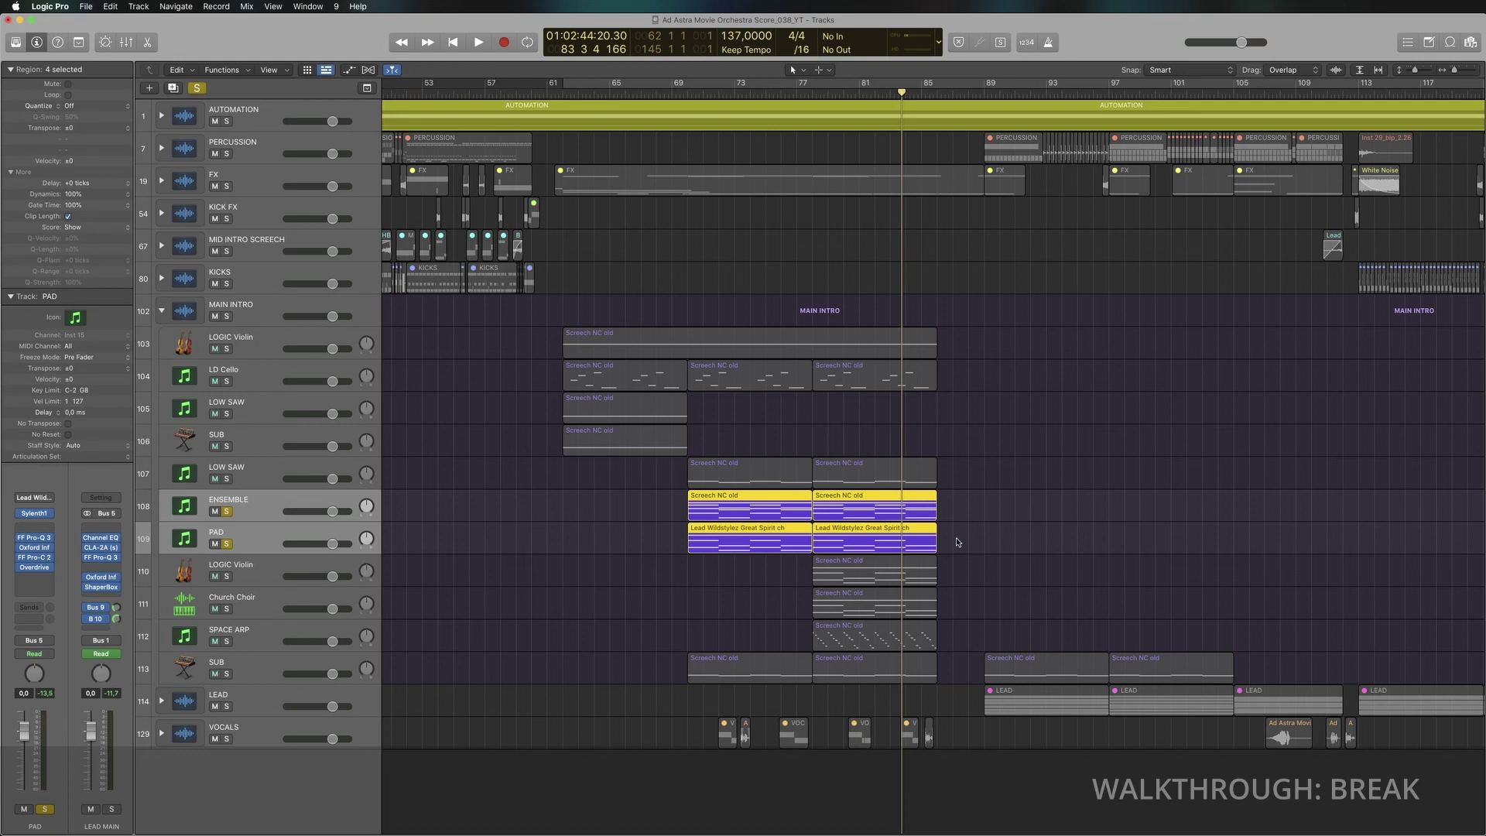
left_click_drag(969, 544, 662, 493)
key("shift+Return")
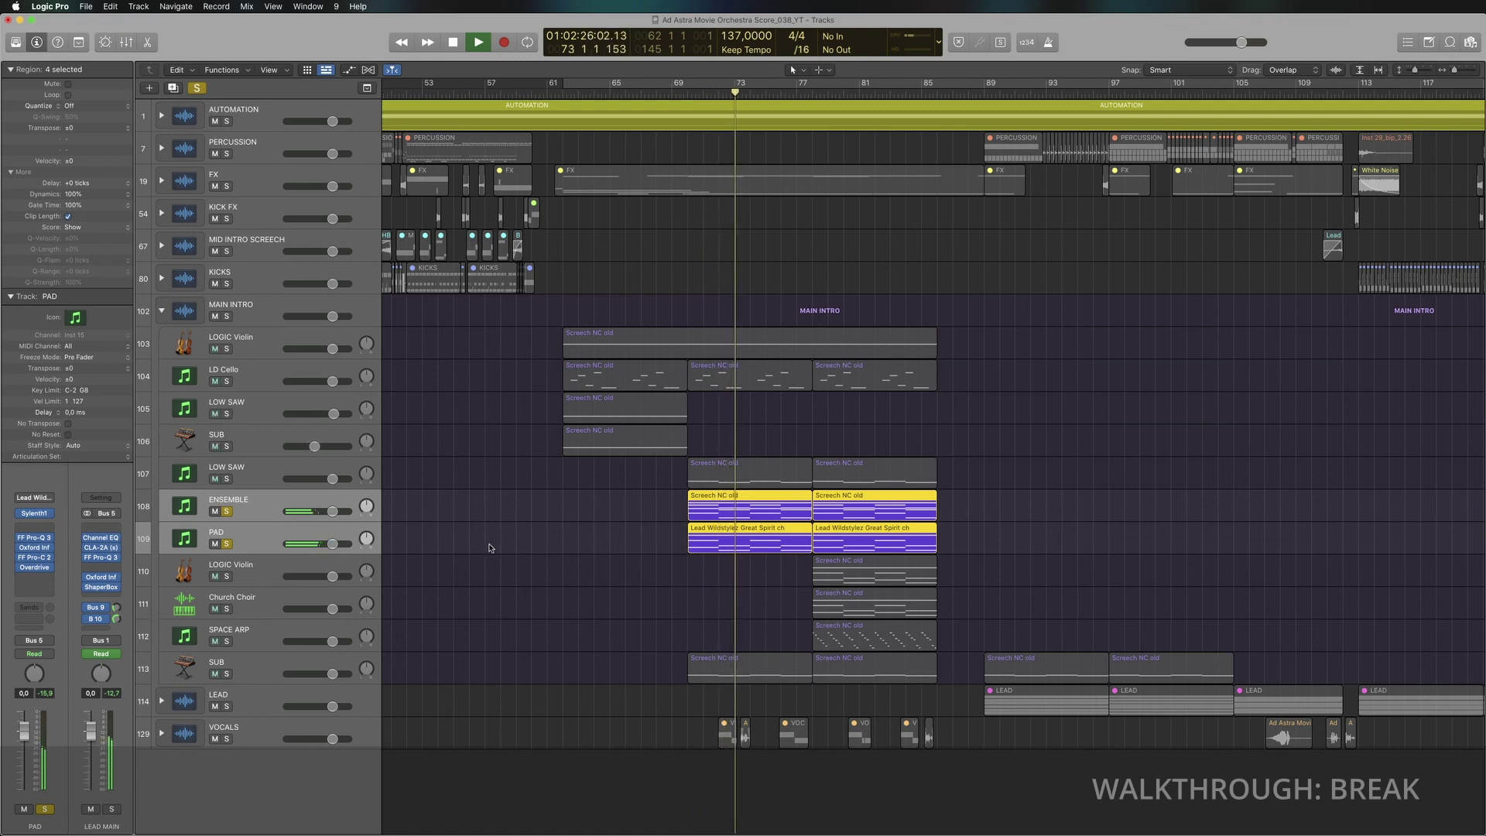
Step: Solo LOGIC Violin track 110 in place of ENSEMBLE and PAD, and view its Studio Strings instrument
left_click(227, 576)
left_click_drag(227, 545, 226, 512)
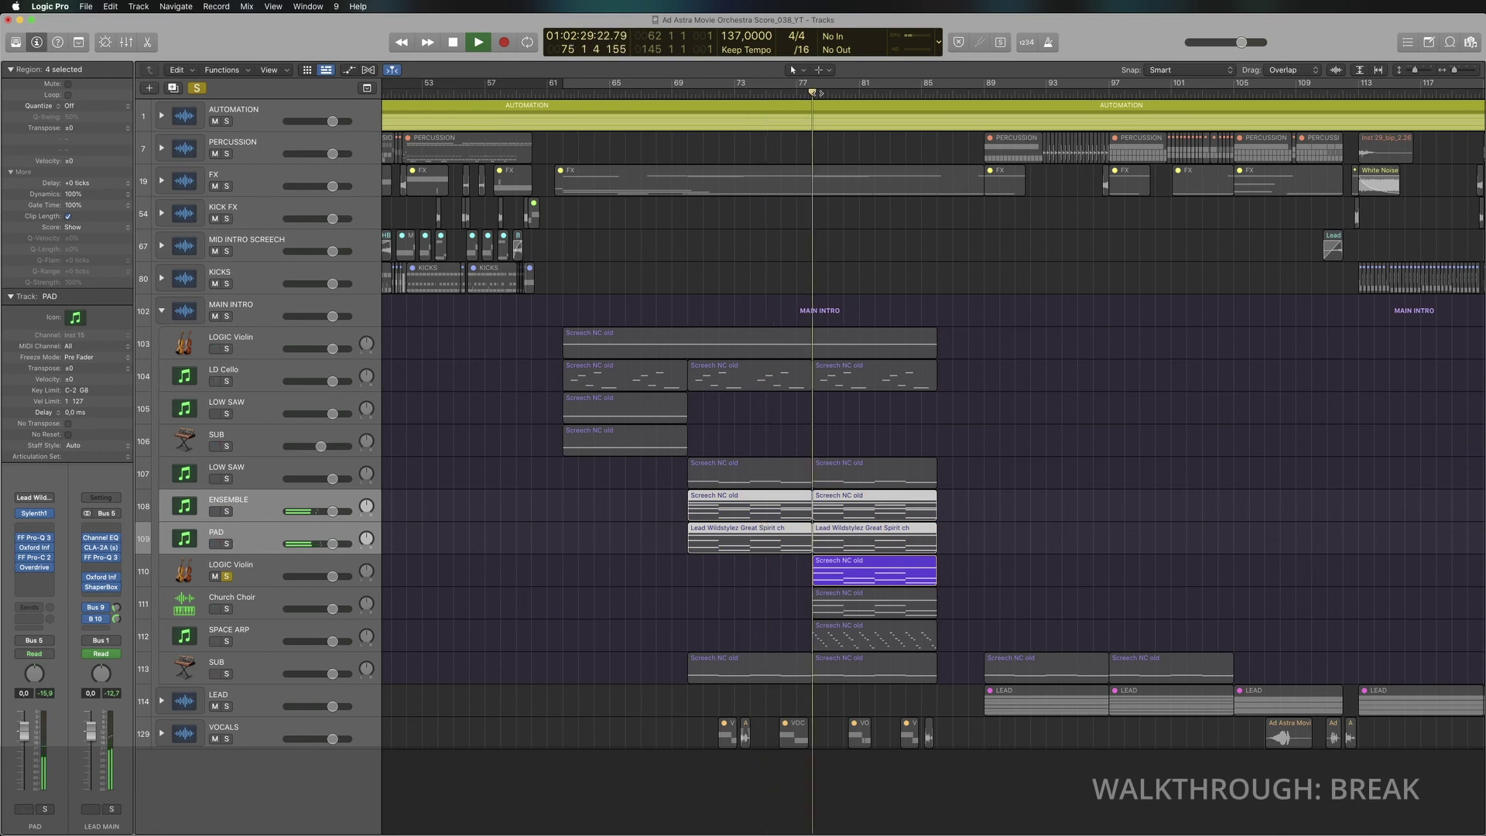
left_click(271, 565)
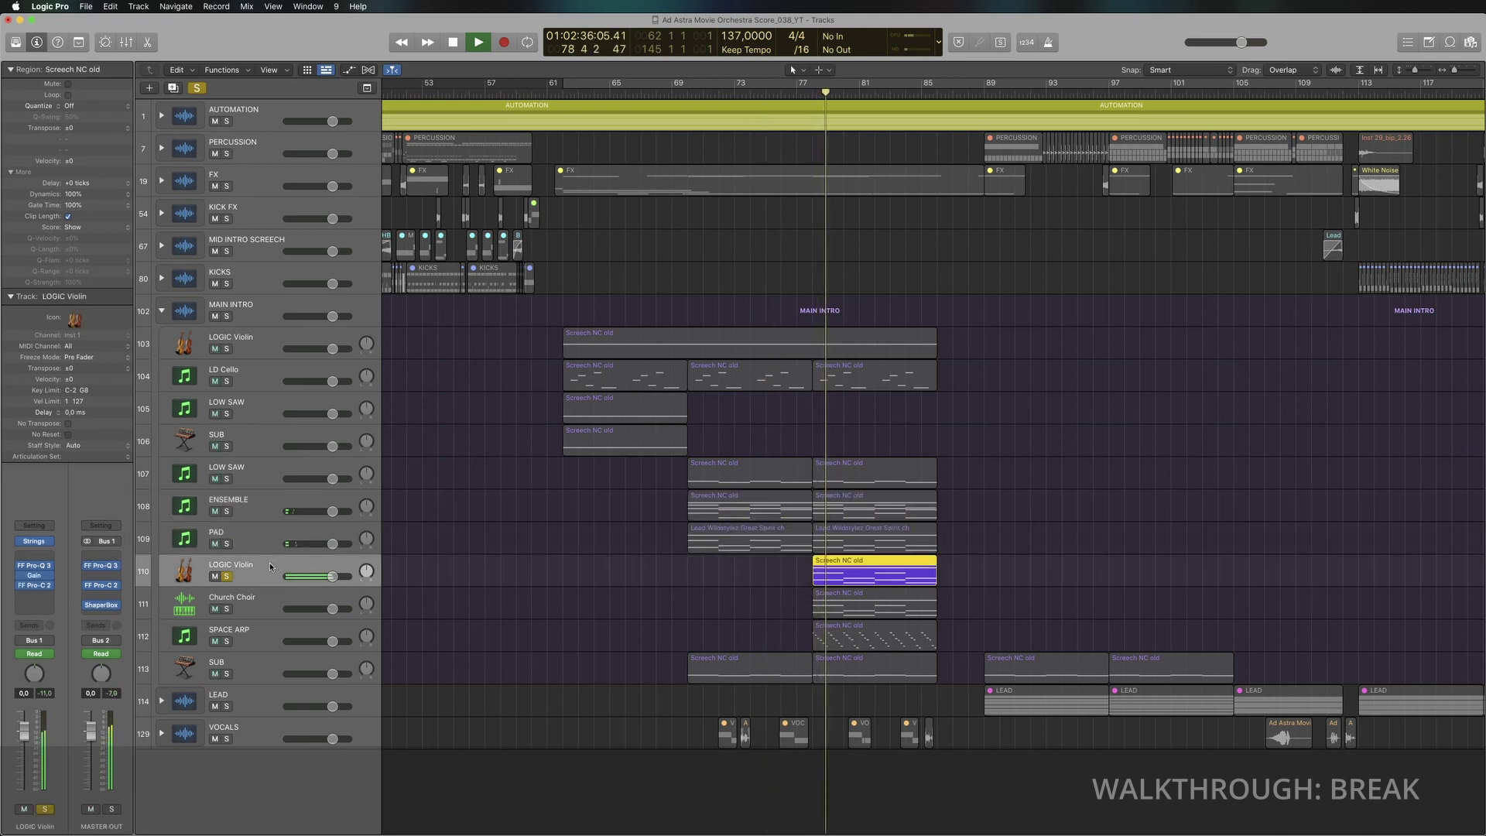
left_click(34, 541)
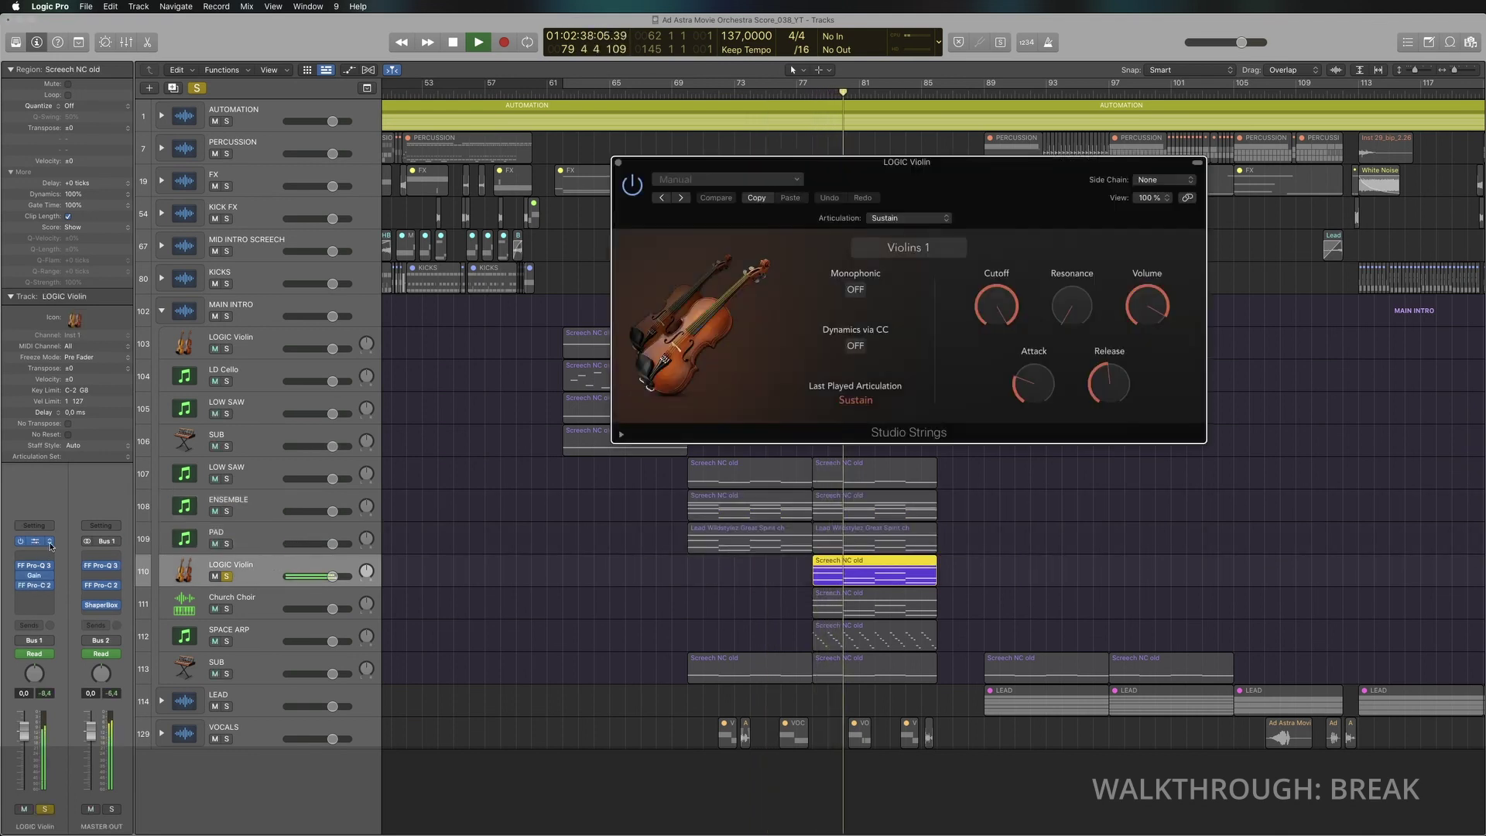
left_click(618, 163)
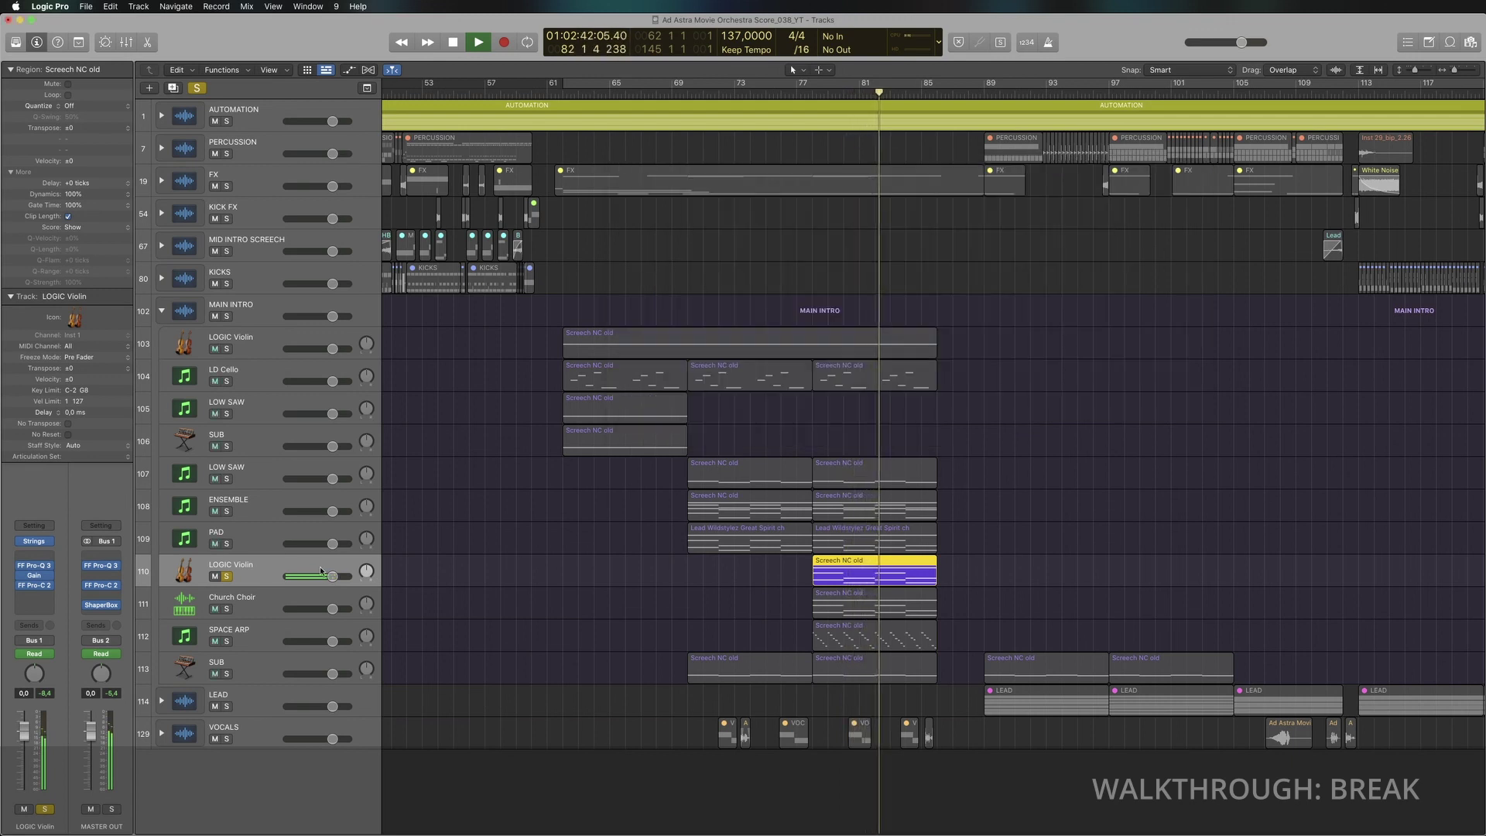
Step: Solo the Church Choir track, listen from the start of its region, and inspect its Sampler instrument
left_click(239, 602)
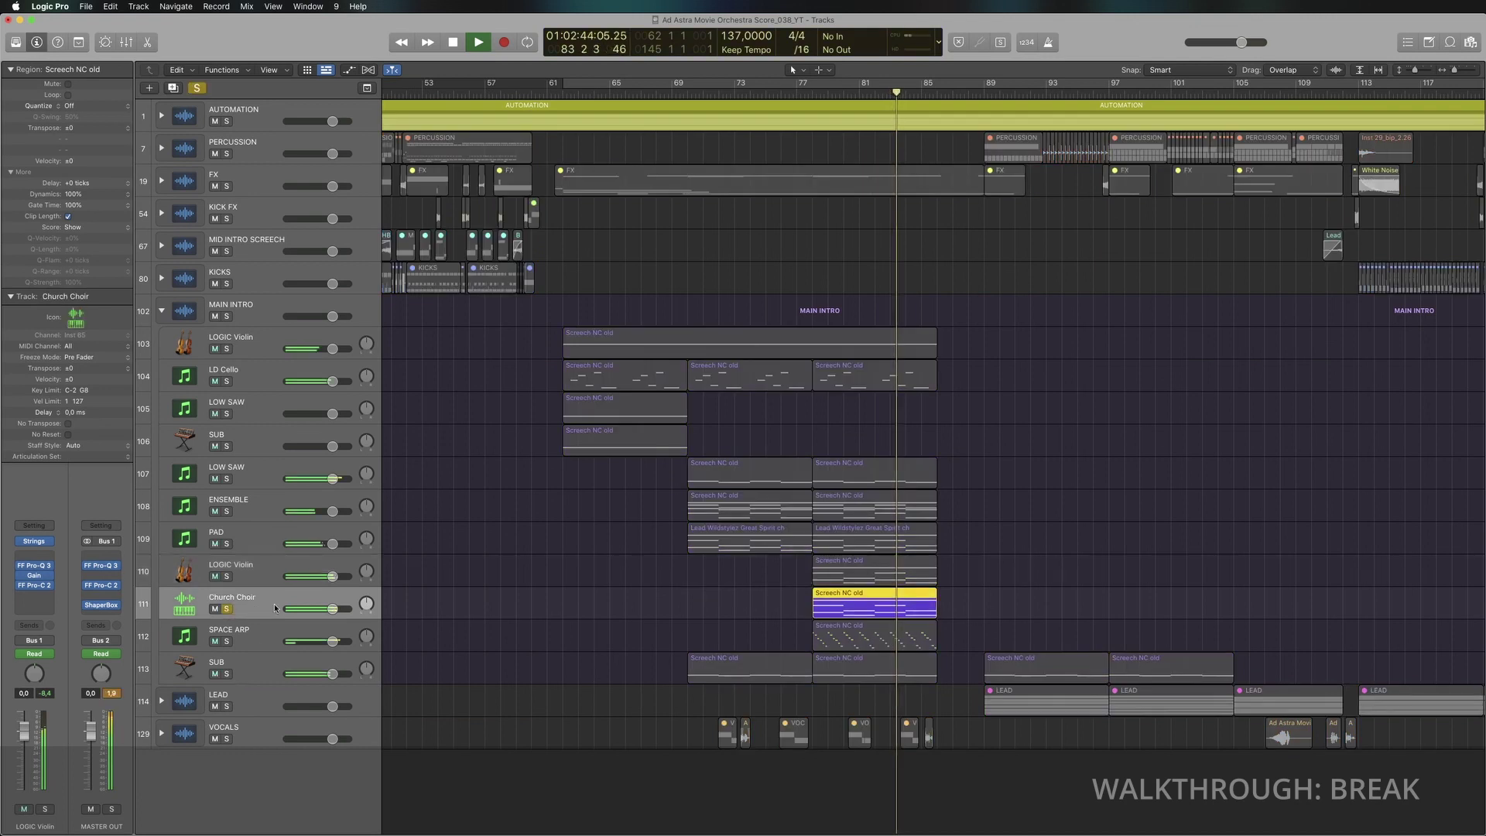
left_click(811, 92)
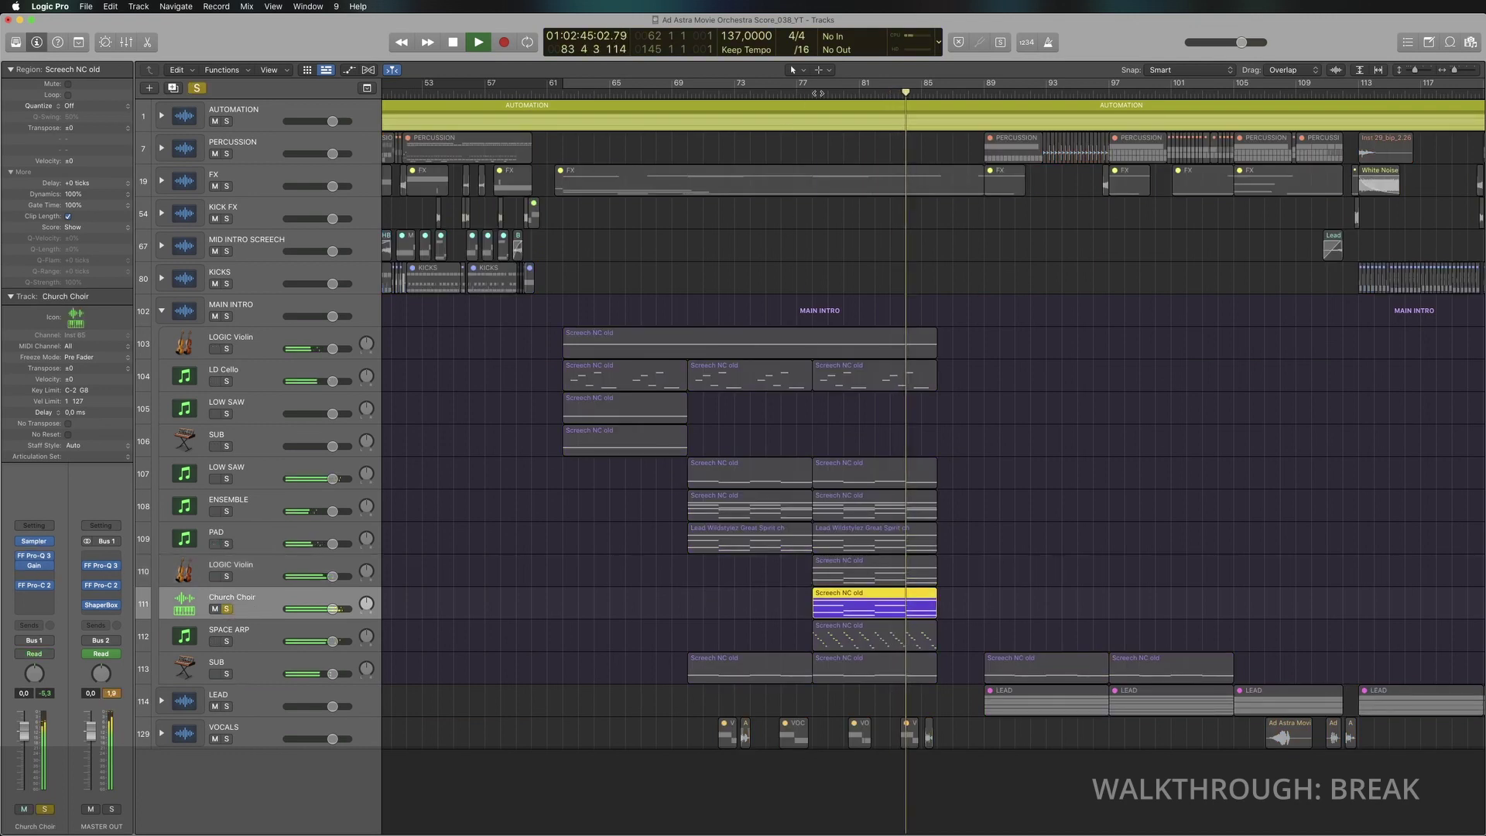
left_click(38, 543)
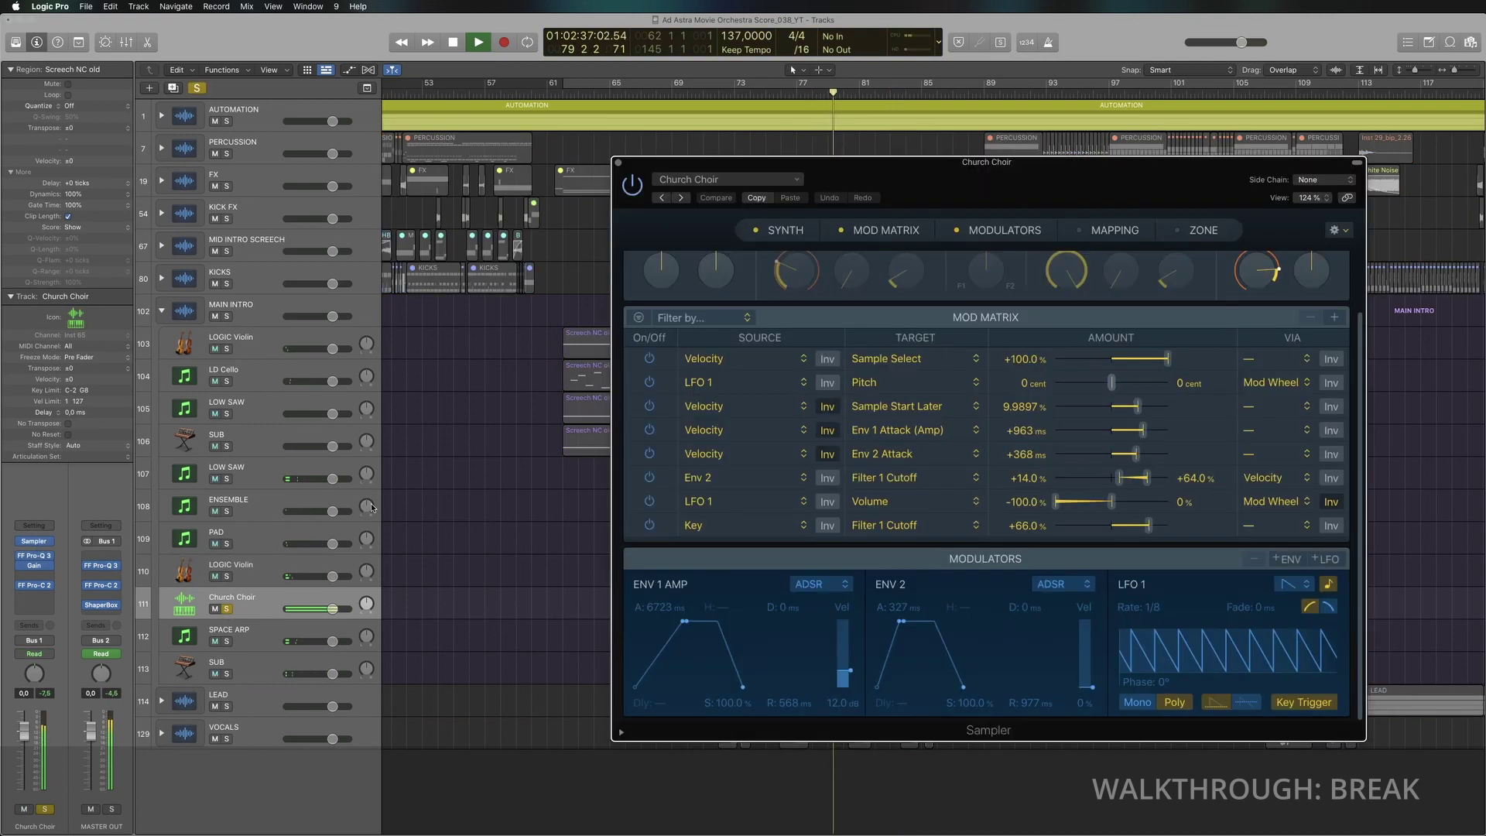
left_click_drag(995, 175, 842, 189)
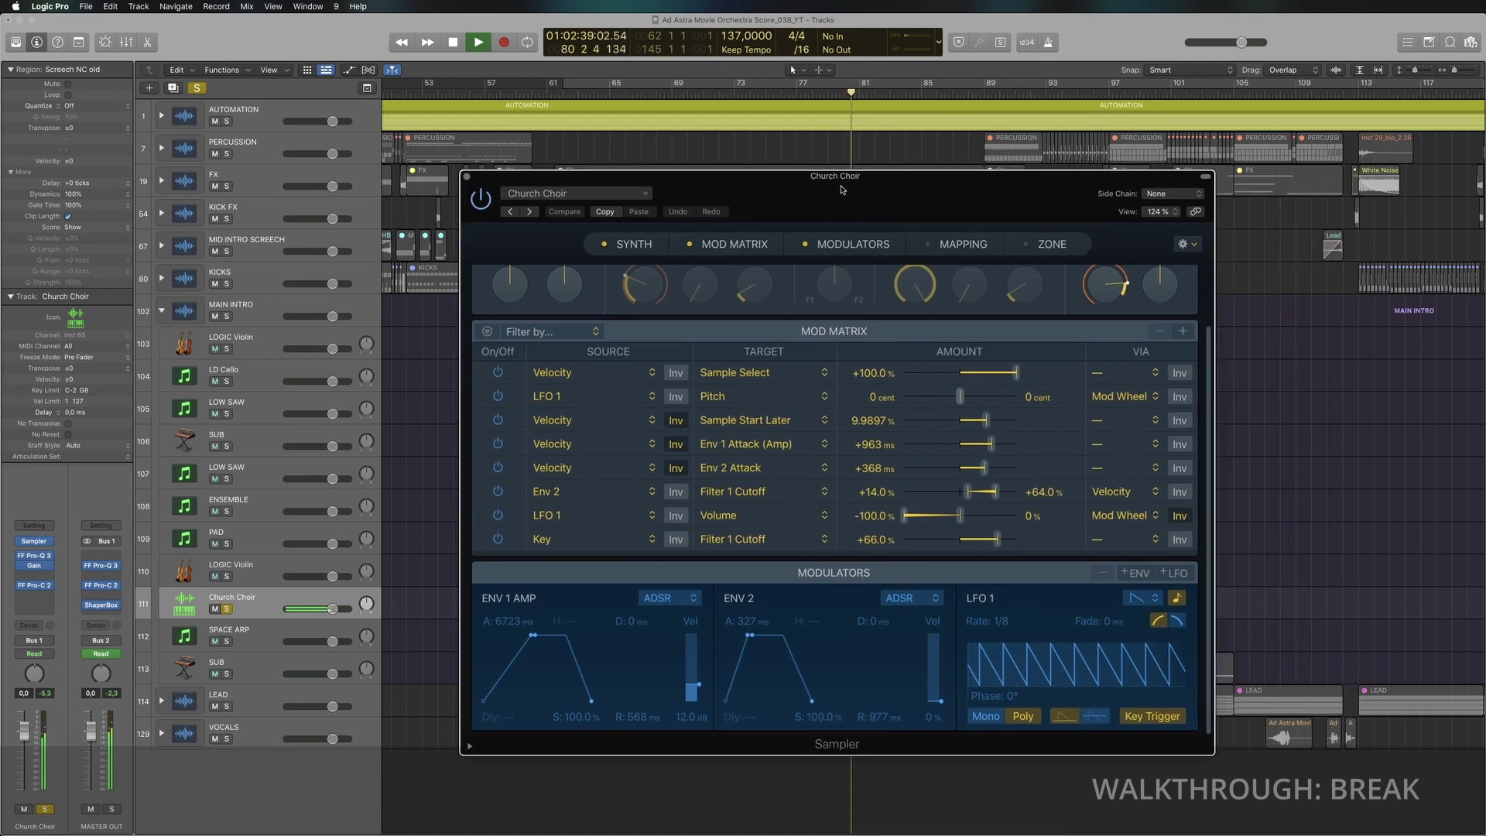
key("space")
left_click(467, 178)
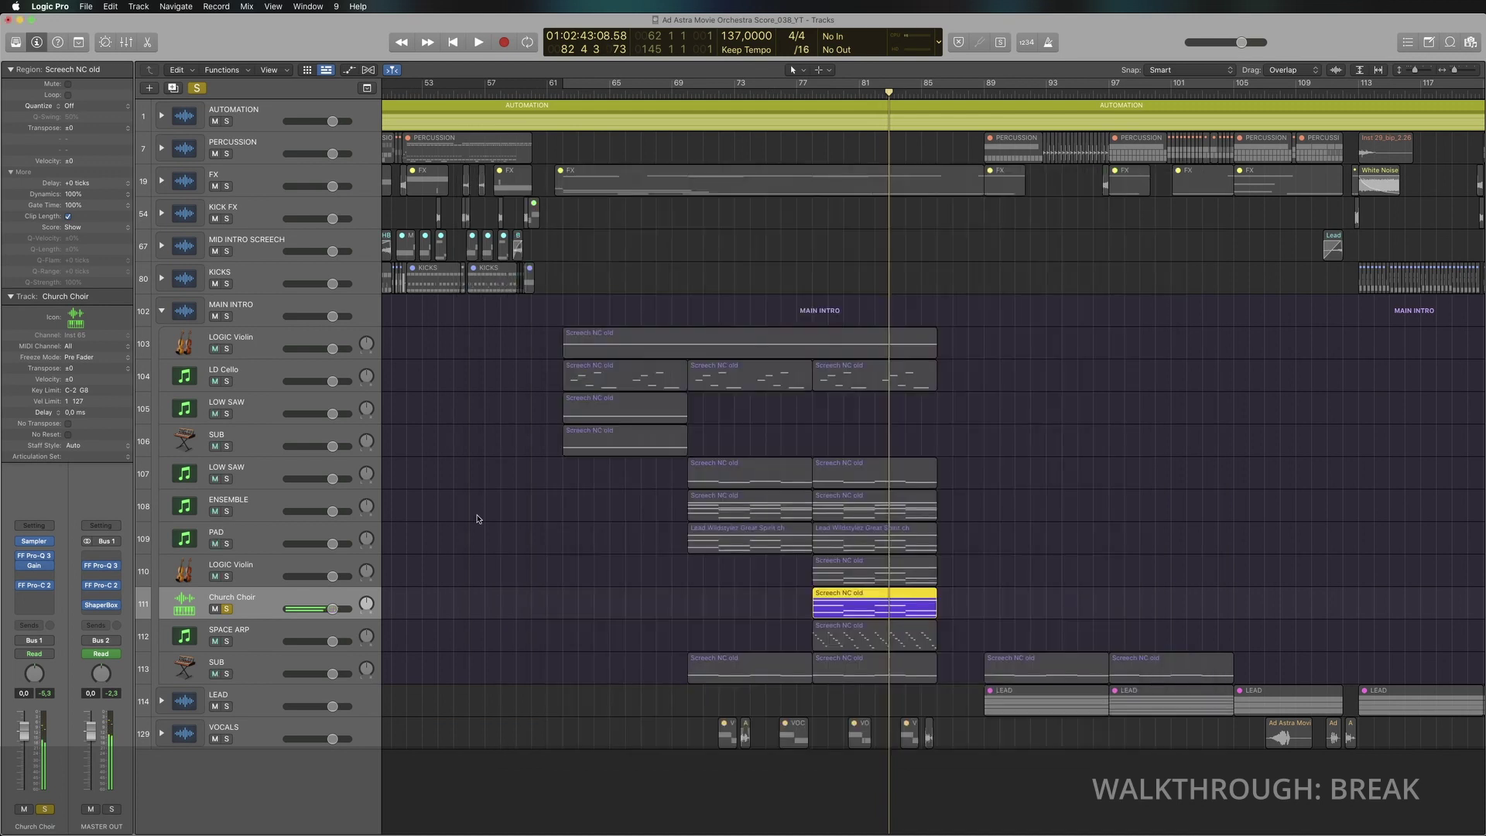
Step: Solo LOGIC Violin track 110 alongside Church Choir and view its Violins 1 settings in Studio Strings
left_click(250, 566)
left_click(228, 577)
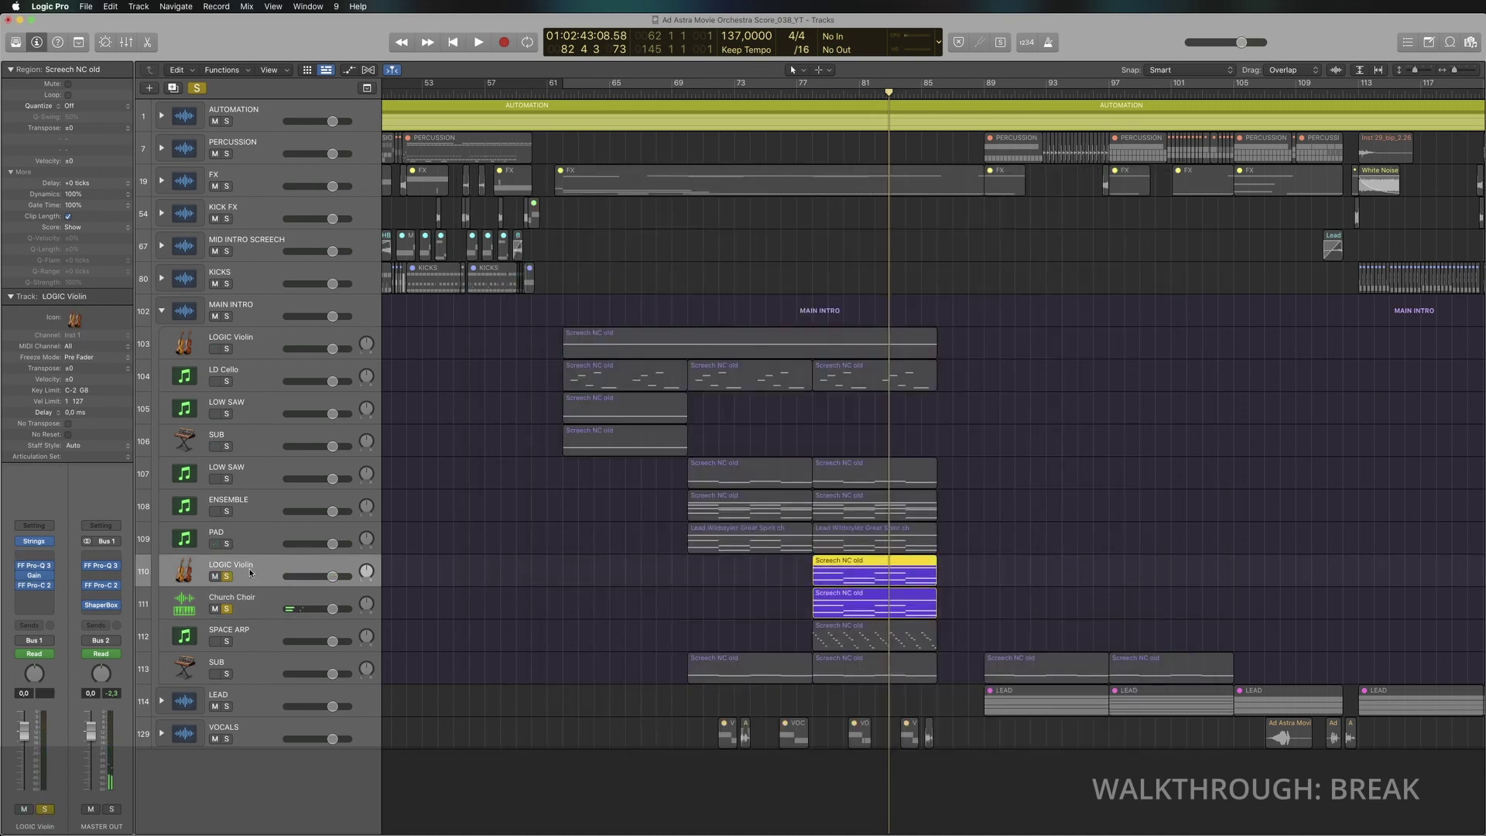
left_click(34, 543)
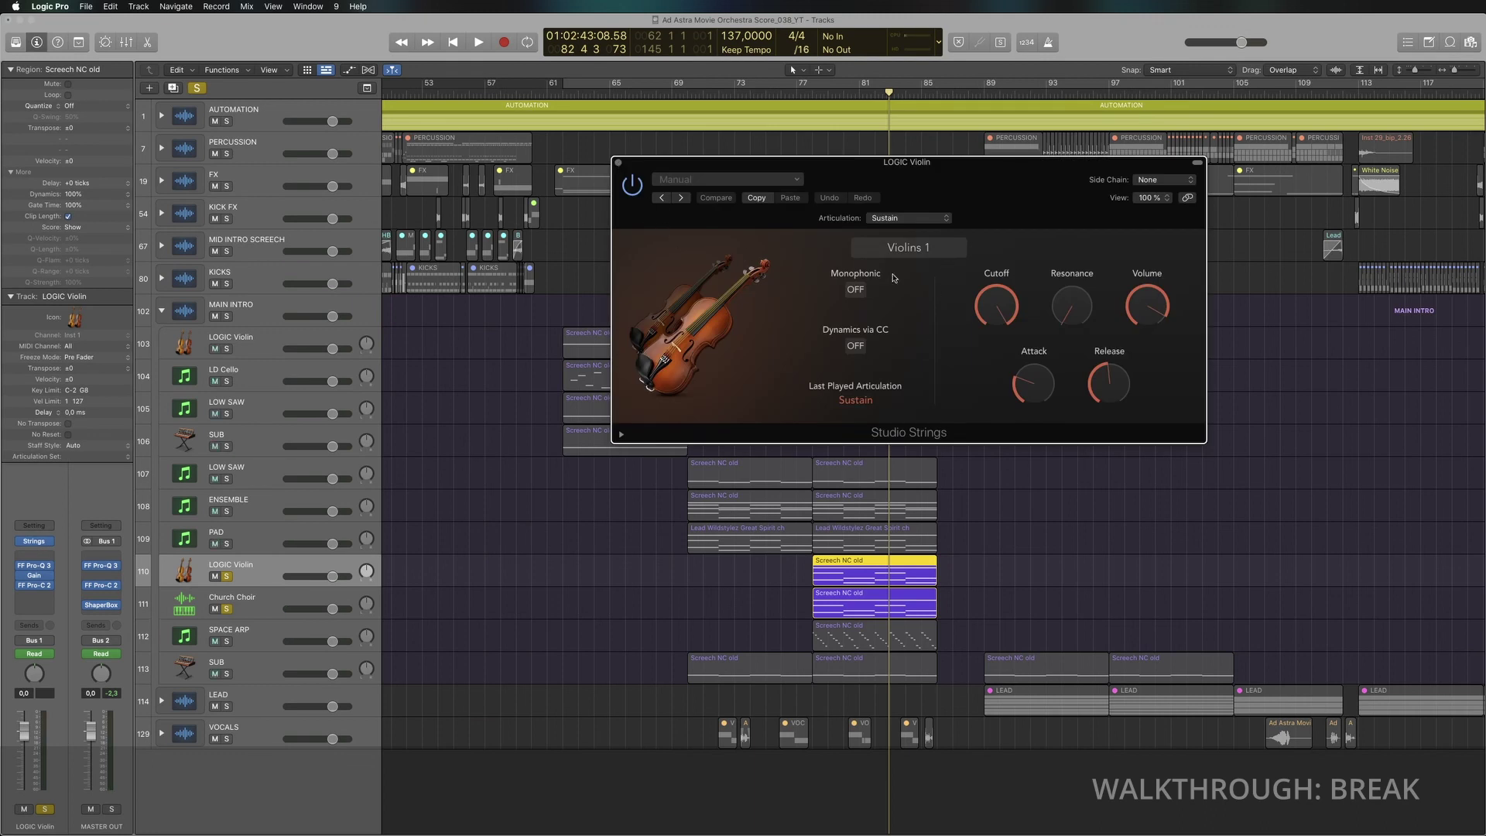
left_click(617, 163)
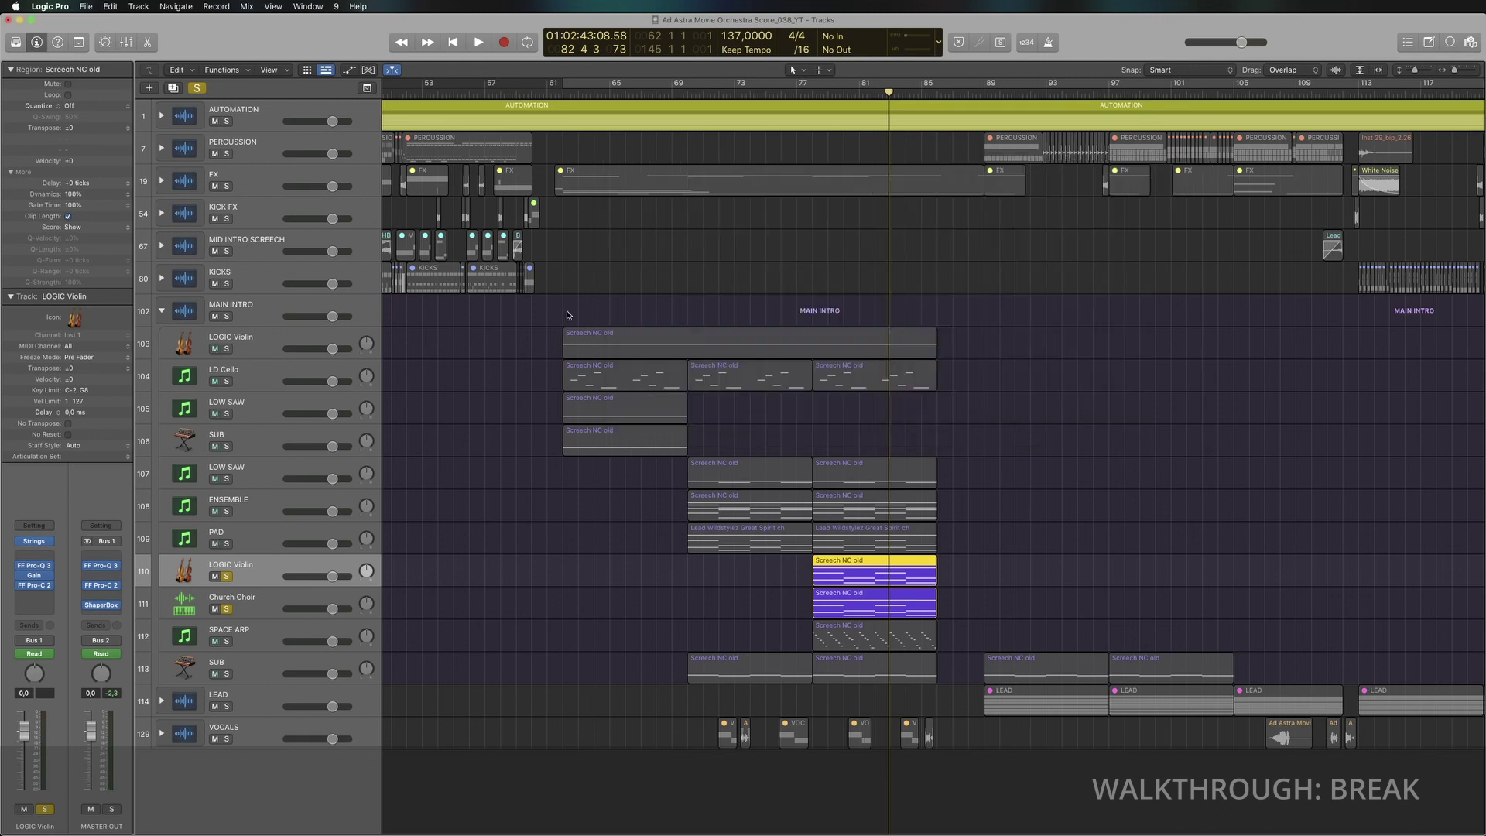
Step: Examine the modulation matrix and modulators in the Church Choir track's Sampler
left_click(261, 604)
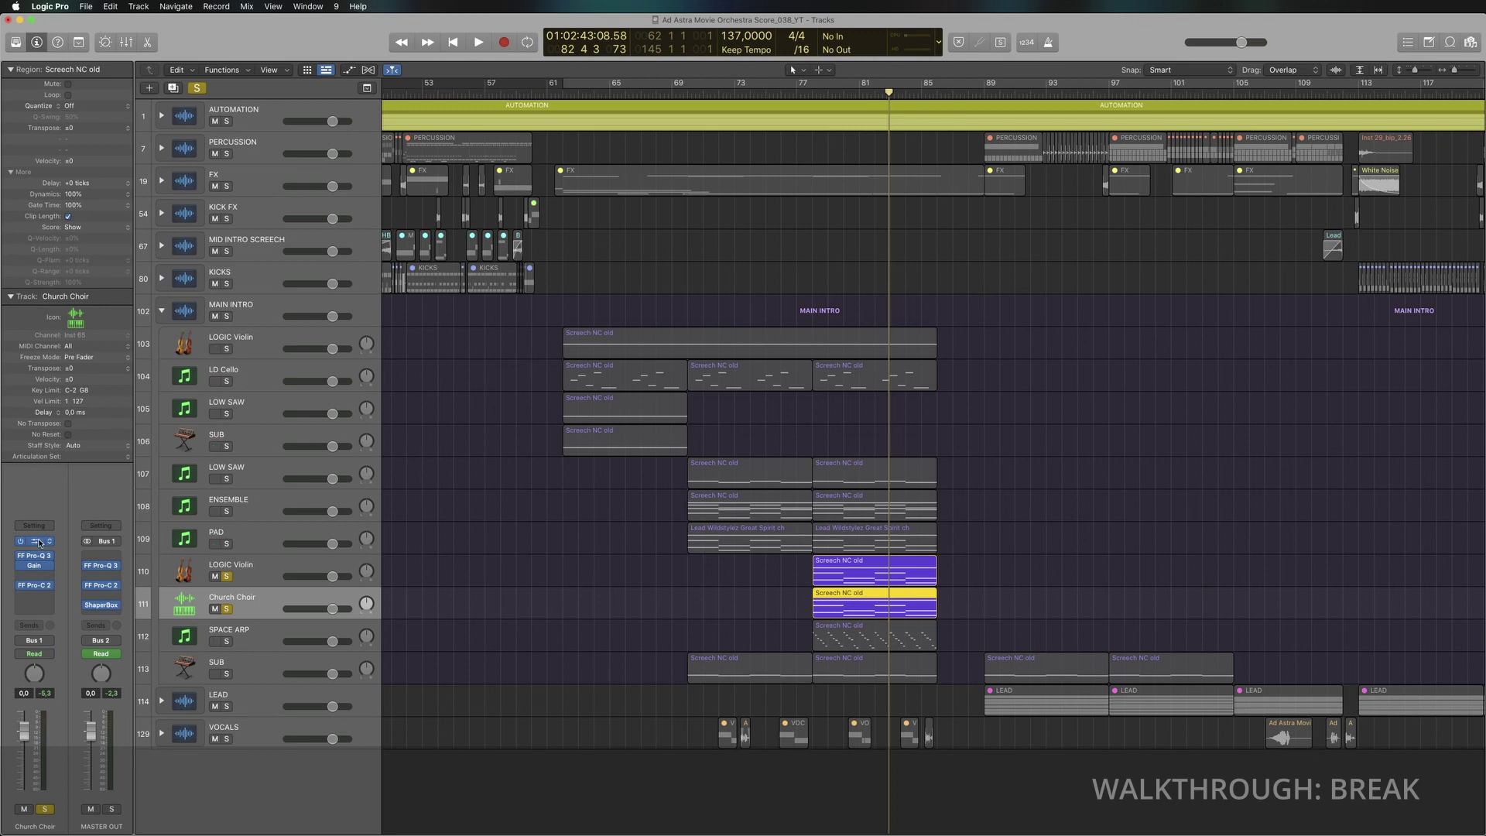
key("v")
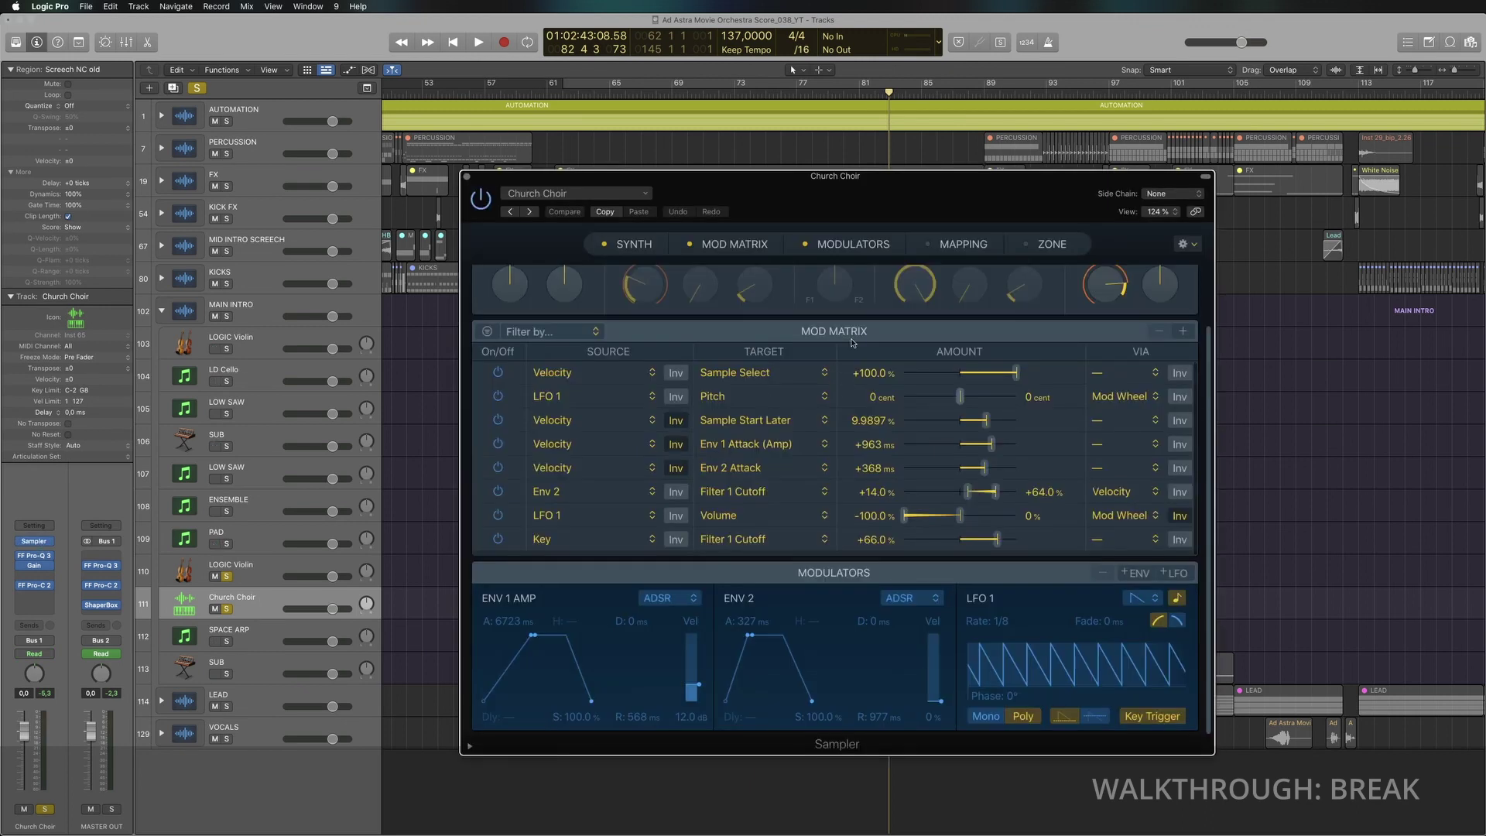
left_click_drag(817, 183, 811, 182)
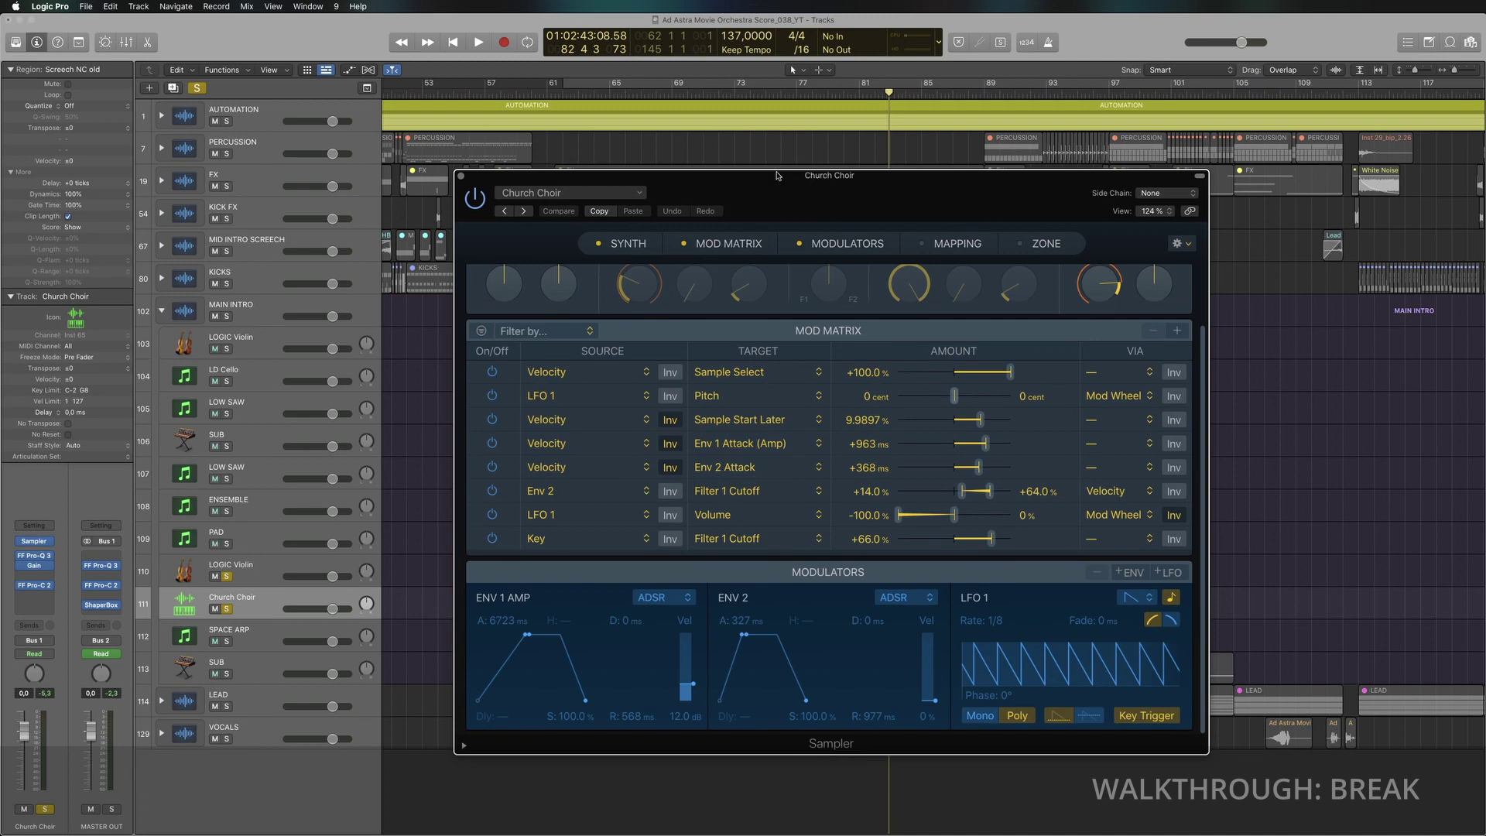
key("v")
Step: Solo the SPACE ARP track and listen to its region
left_click(248, 642)
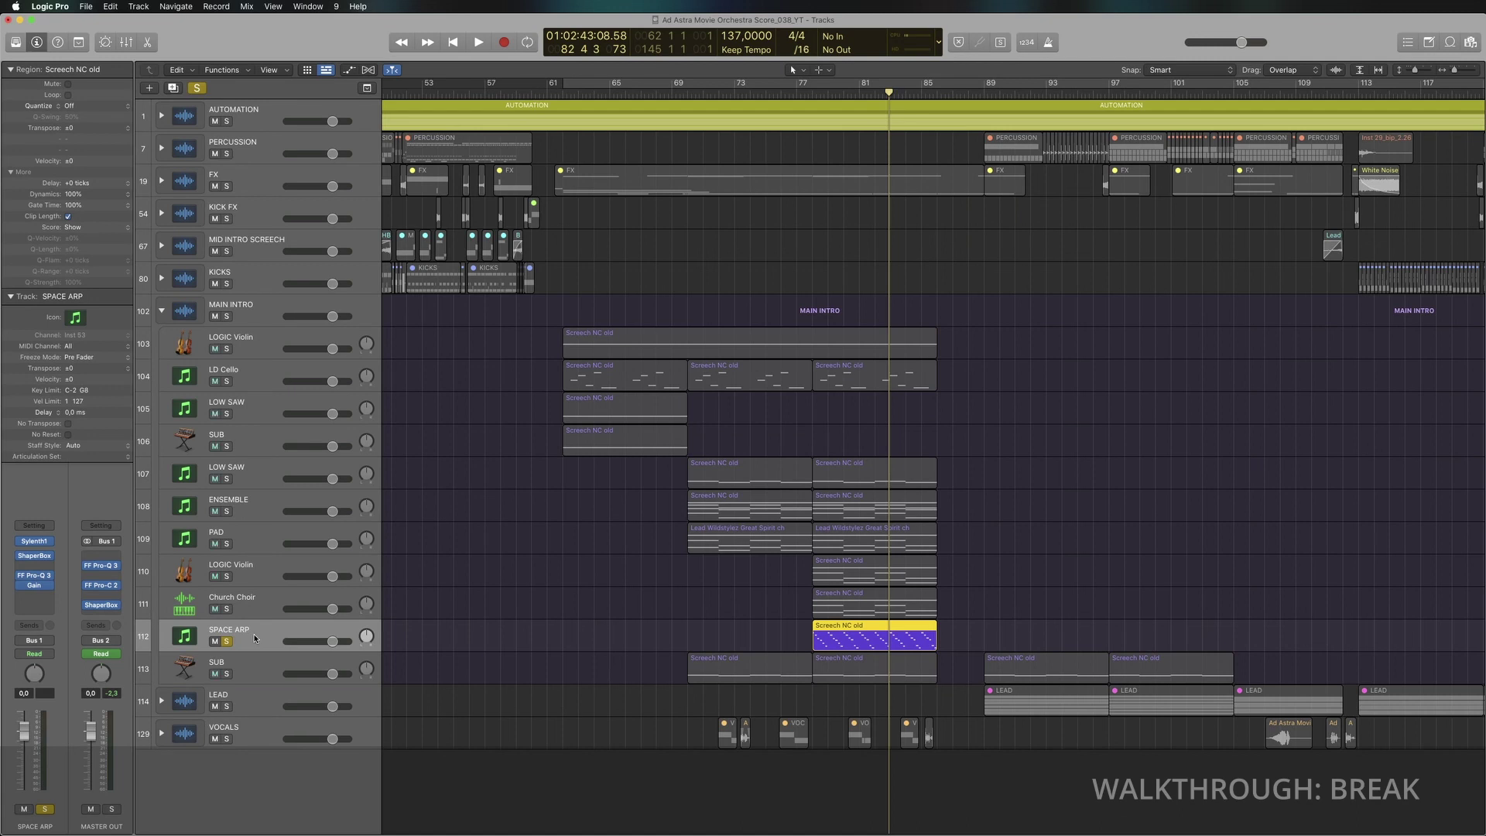
key("shift+space")
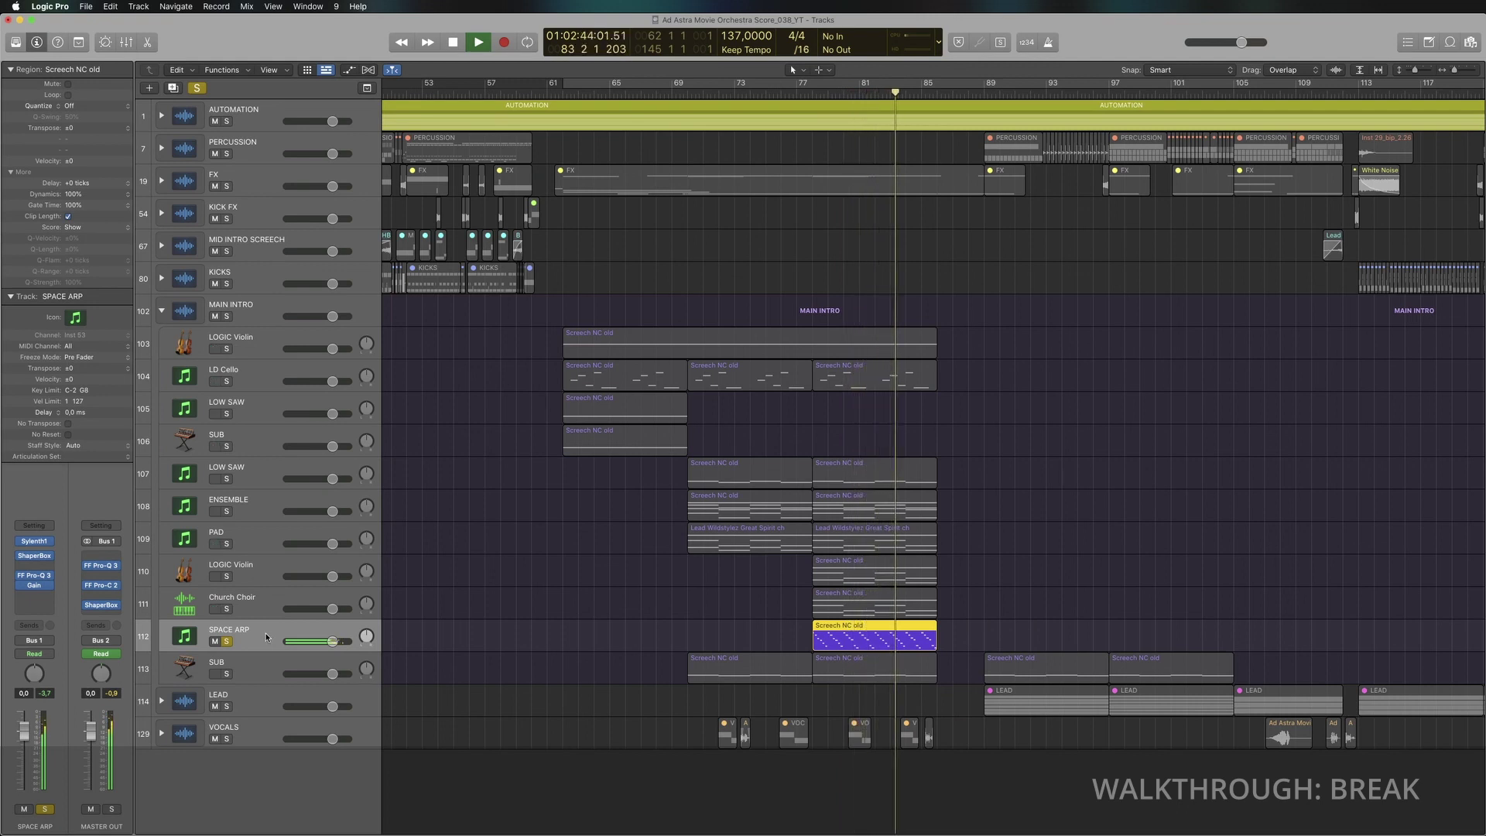
key("space")
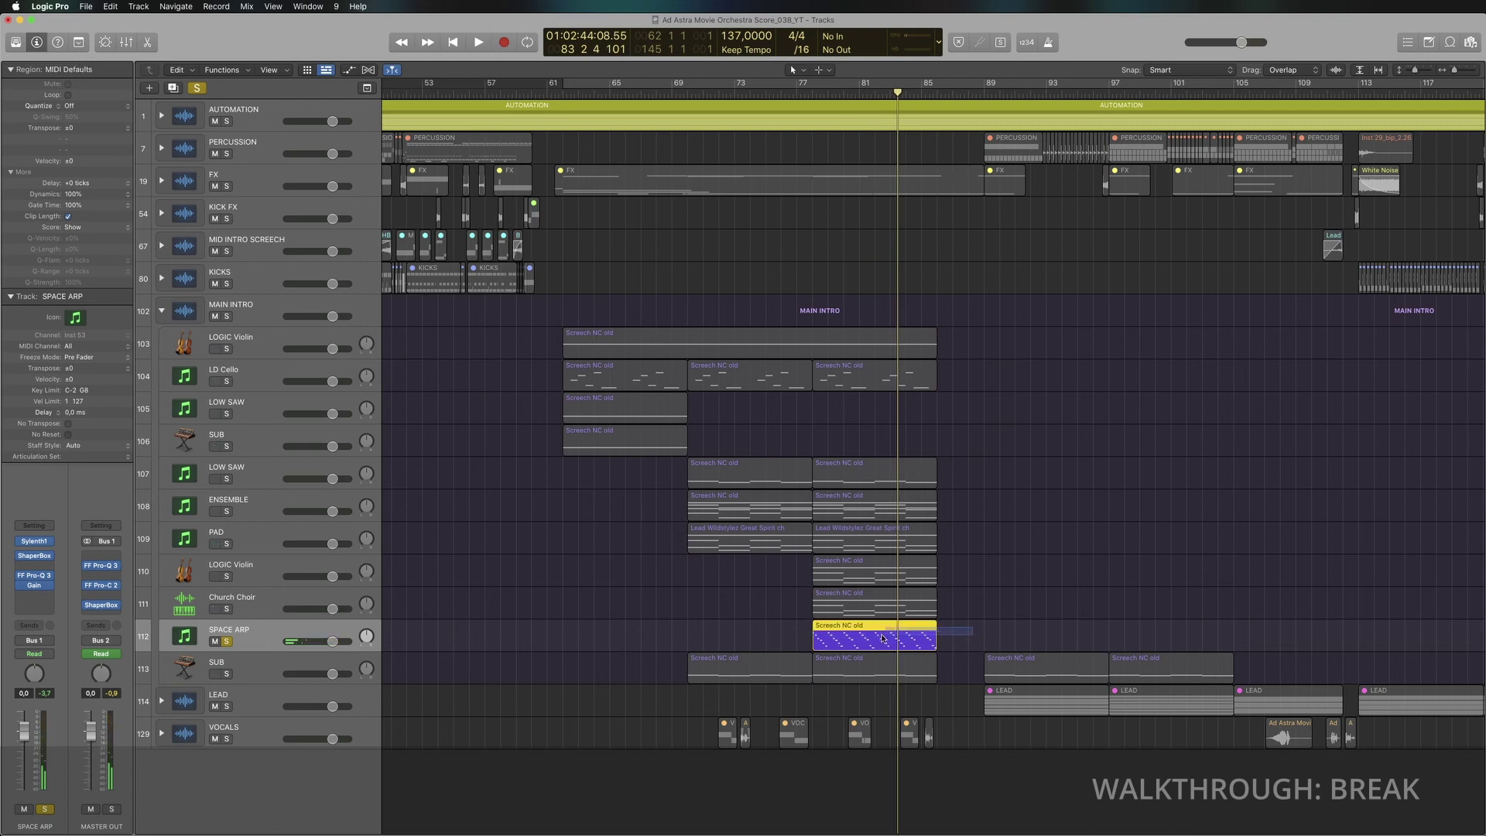
Step: Examine the 1/3T Pan setting in the ShaperBox effect on the SPACE ARP track
left_click(764, 646)
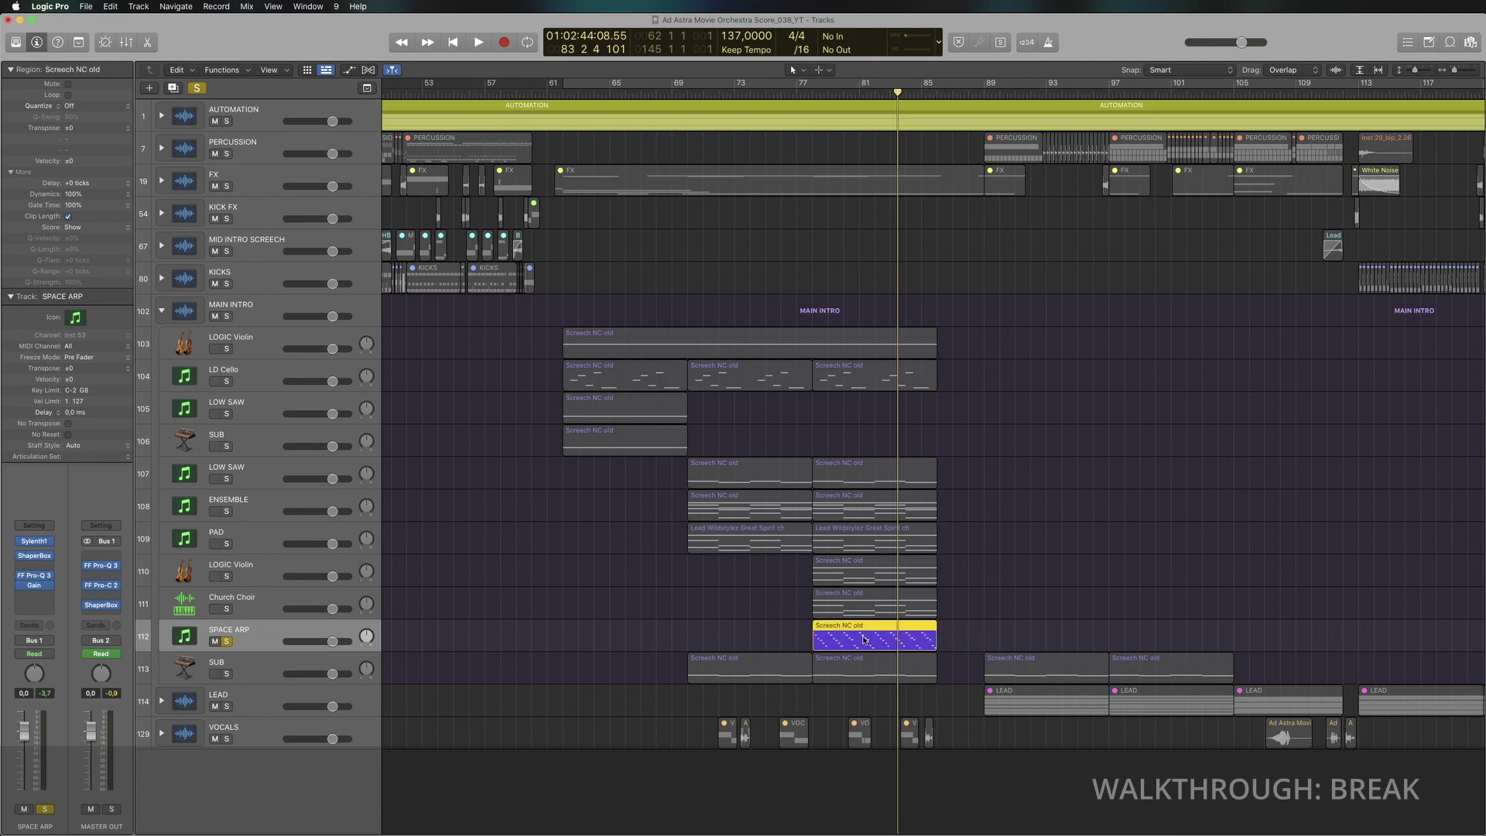
left_click(29, 557)
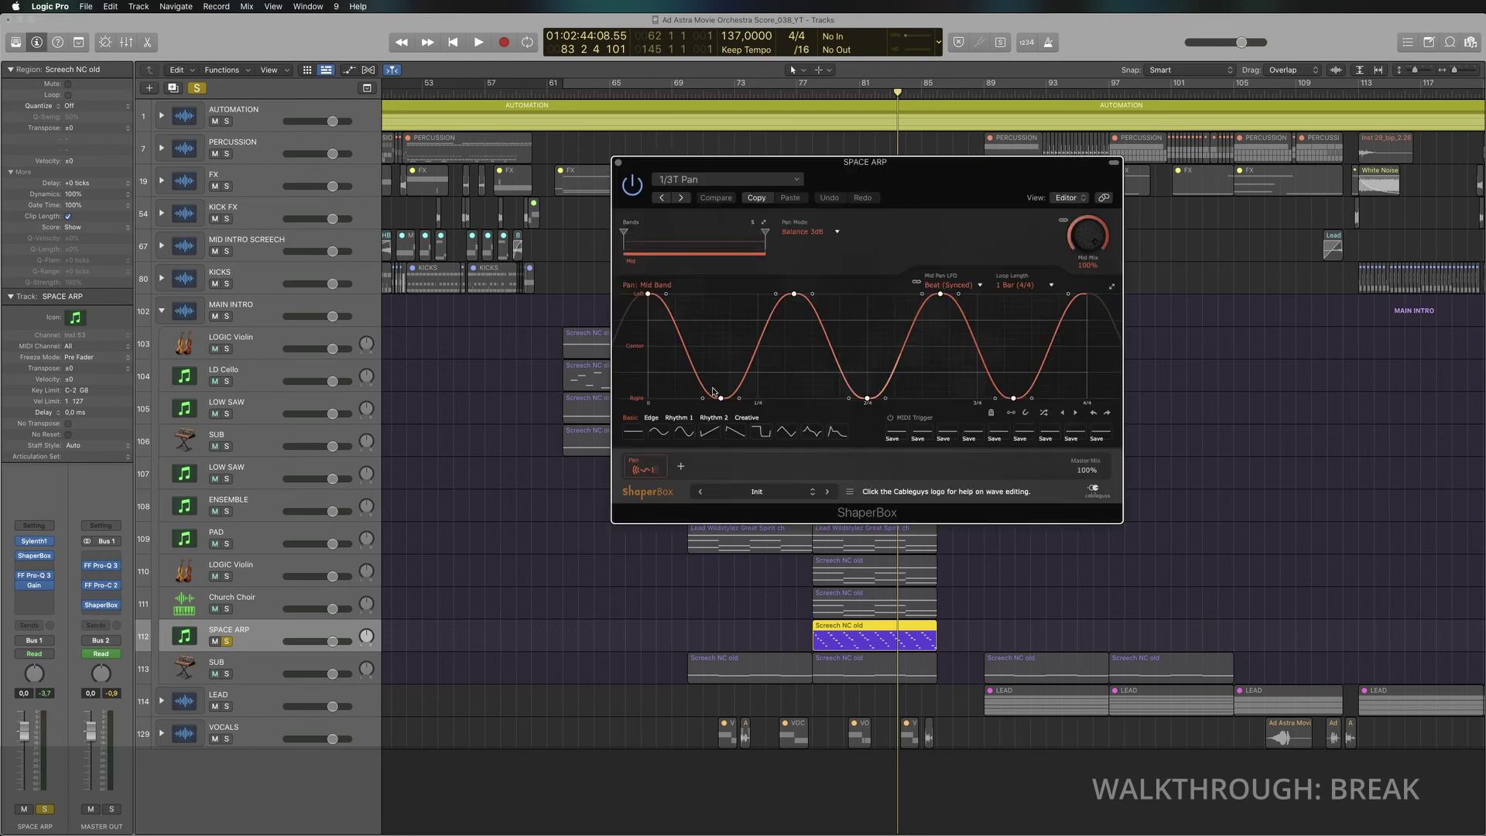
key("super+w")
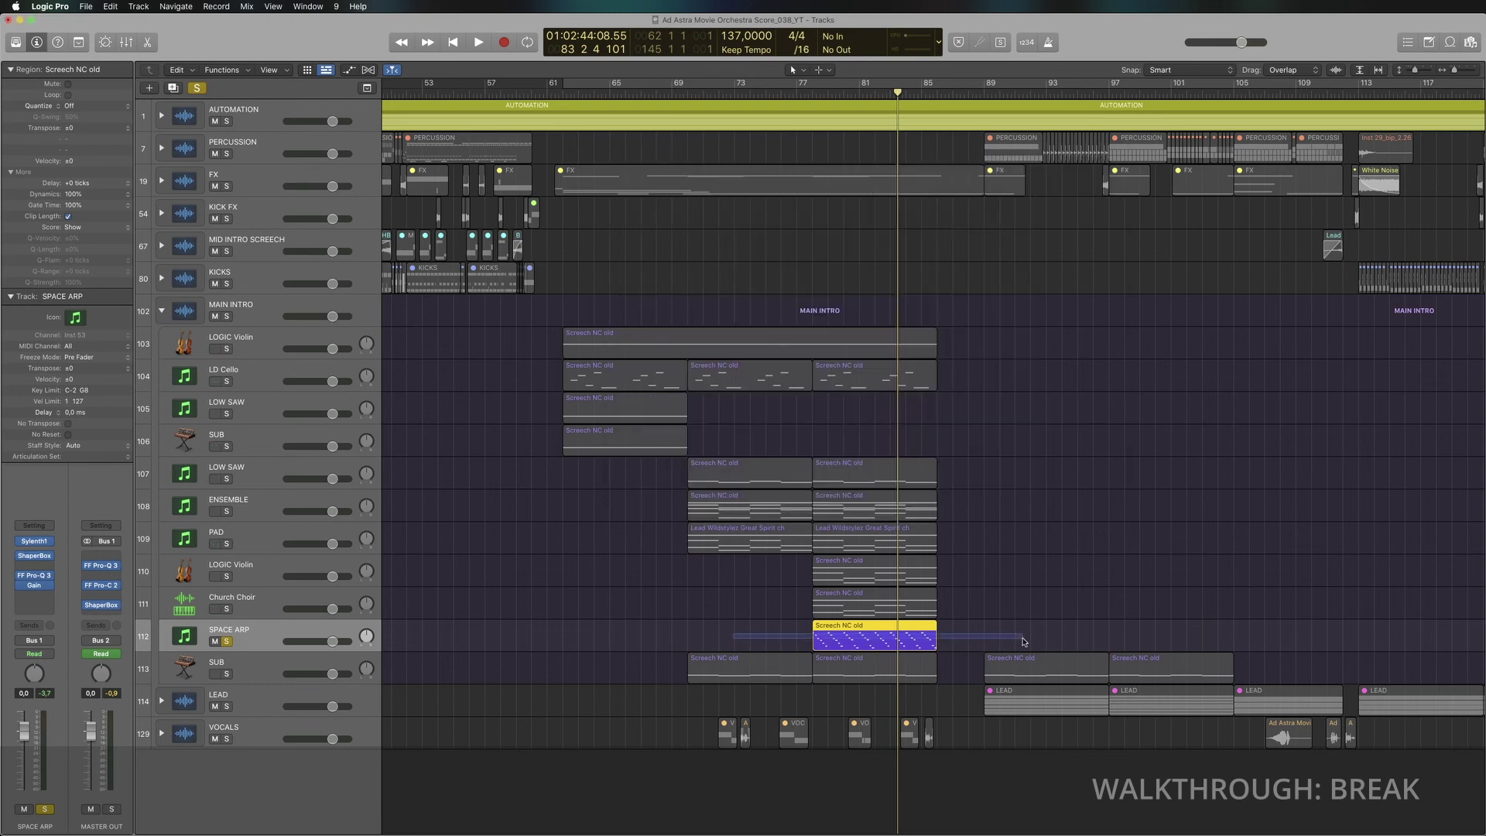
Step: Solo SUB track 113 in place of SPACE ARP and listen to its regions briefly
left_click(816, 631)
left_click(227, 642)
left_click(227, 674)
key("shift+space")
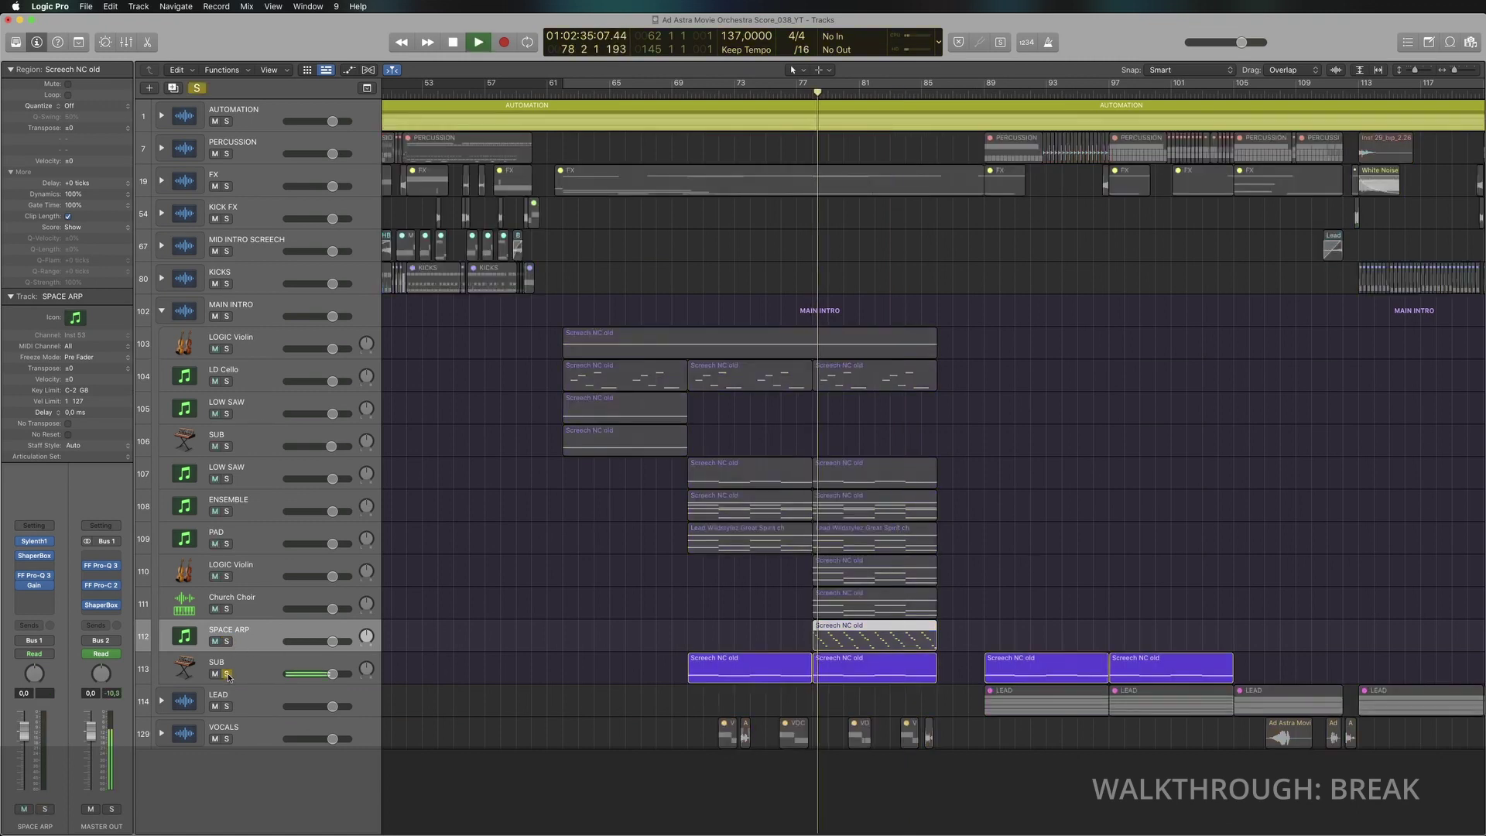
key("space")
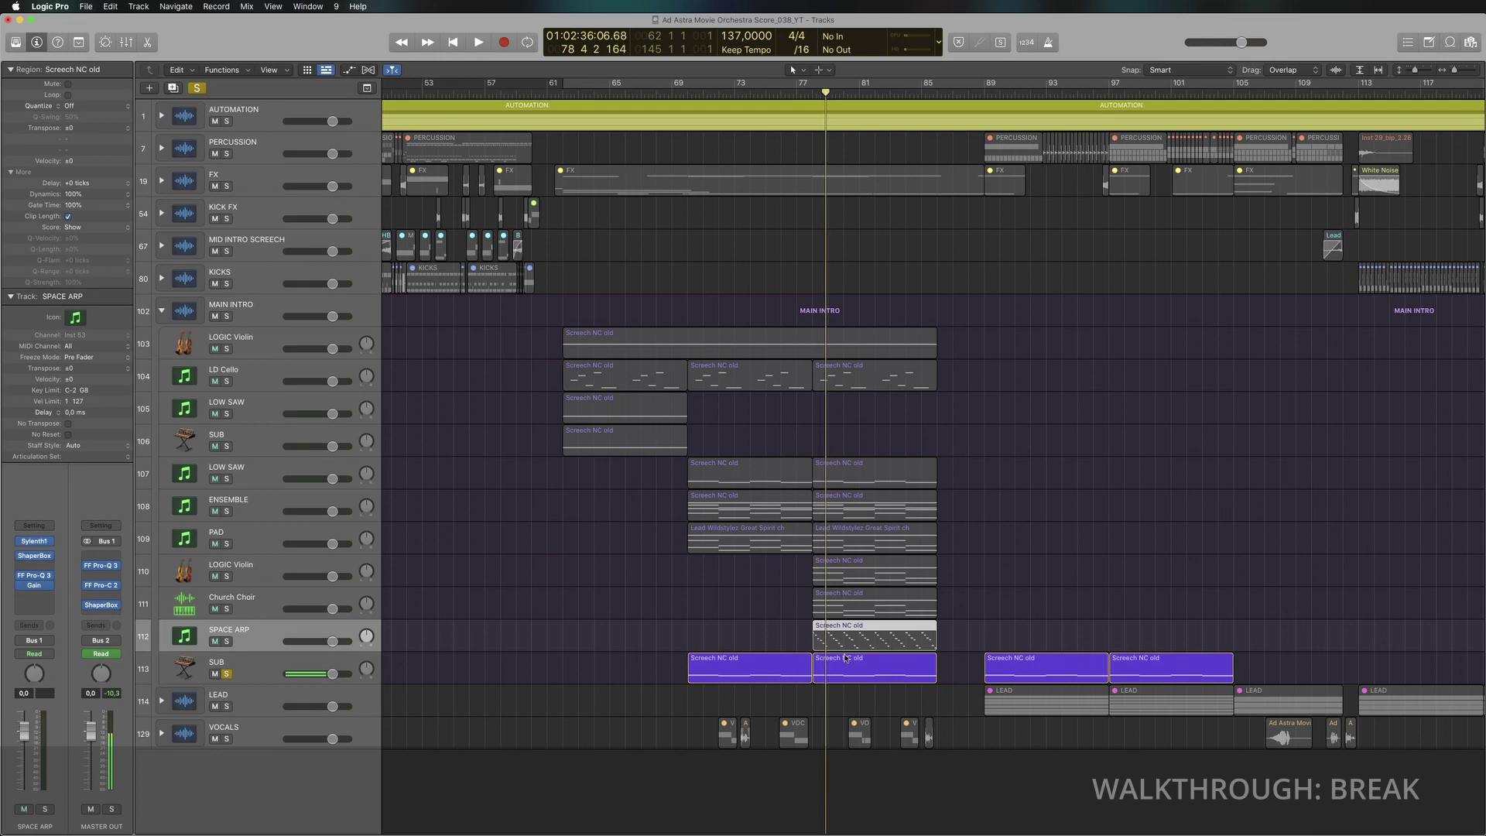
Step: Unsolo SUB track 113 and solo all tracks from LOGIC Violin 103 through SPACE ARP 112
left_click(227, 674)
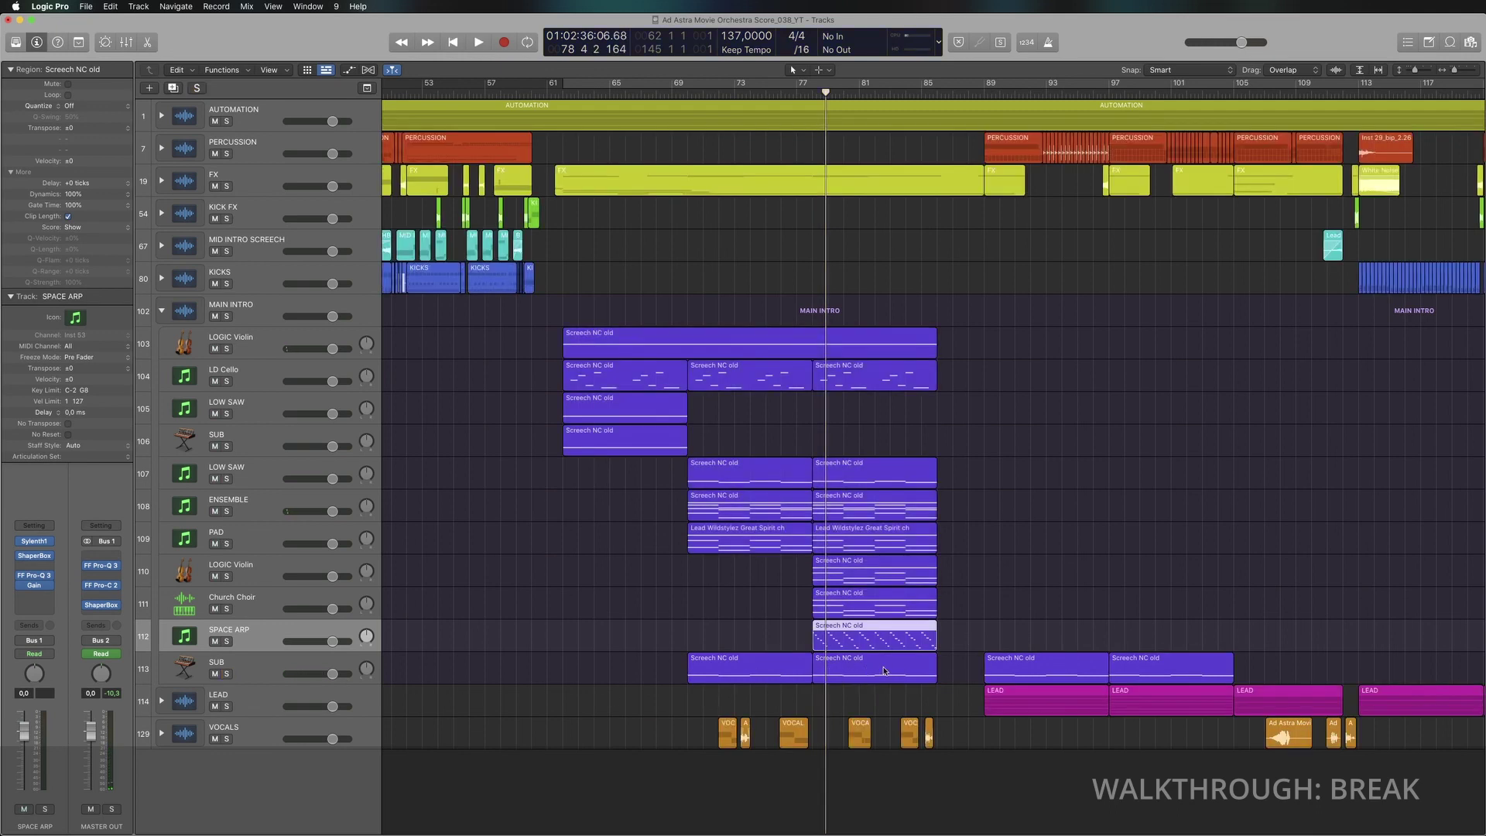
left_click_drag(225, 642, 227, 349)
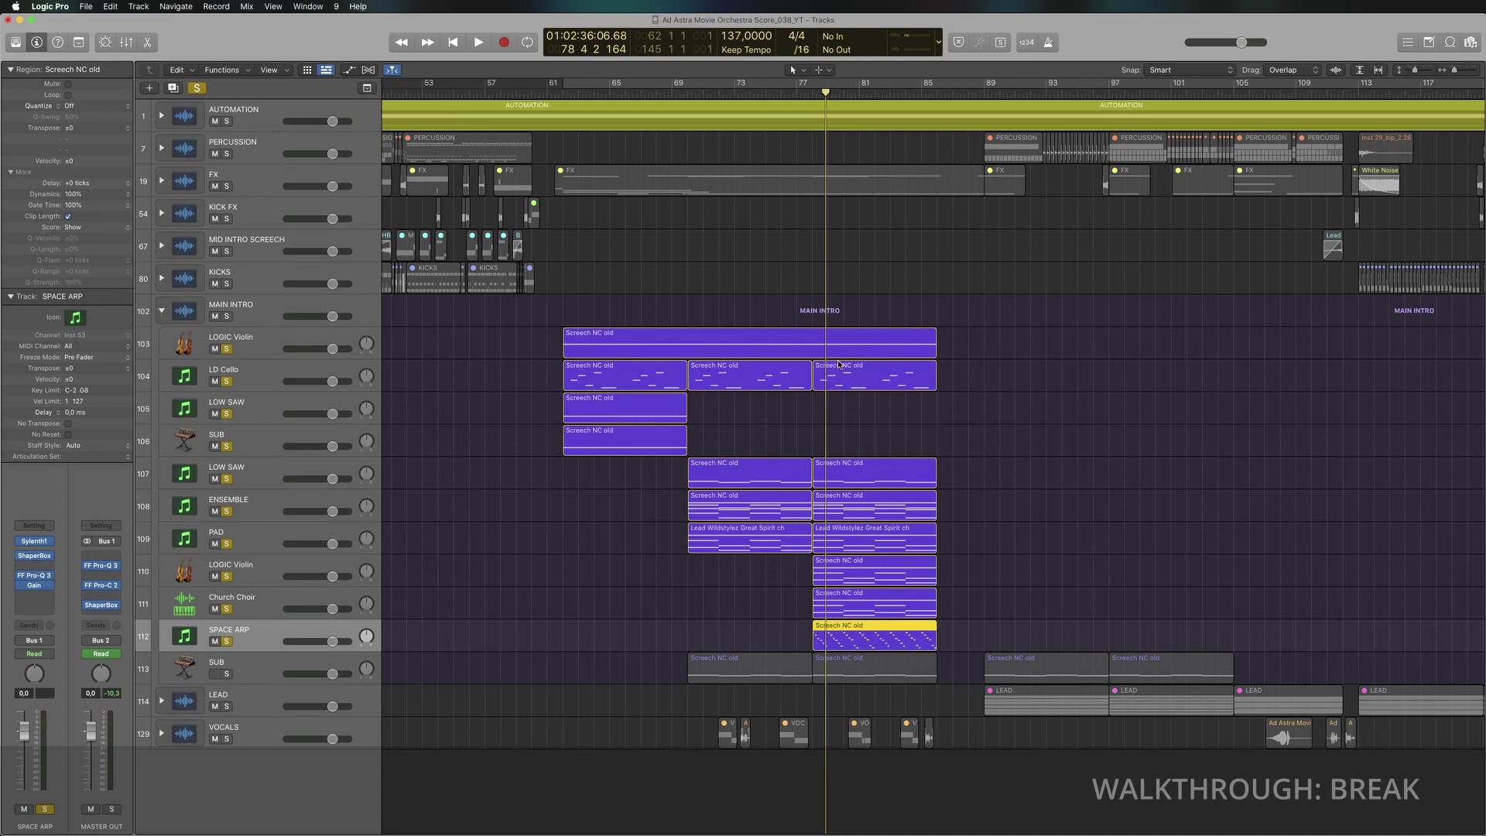
Step: Play the soloed MAIN INTRO layers and add SUB track 113 to the solo to hear them together
key("space")
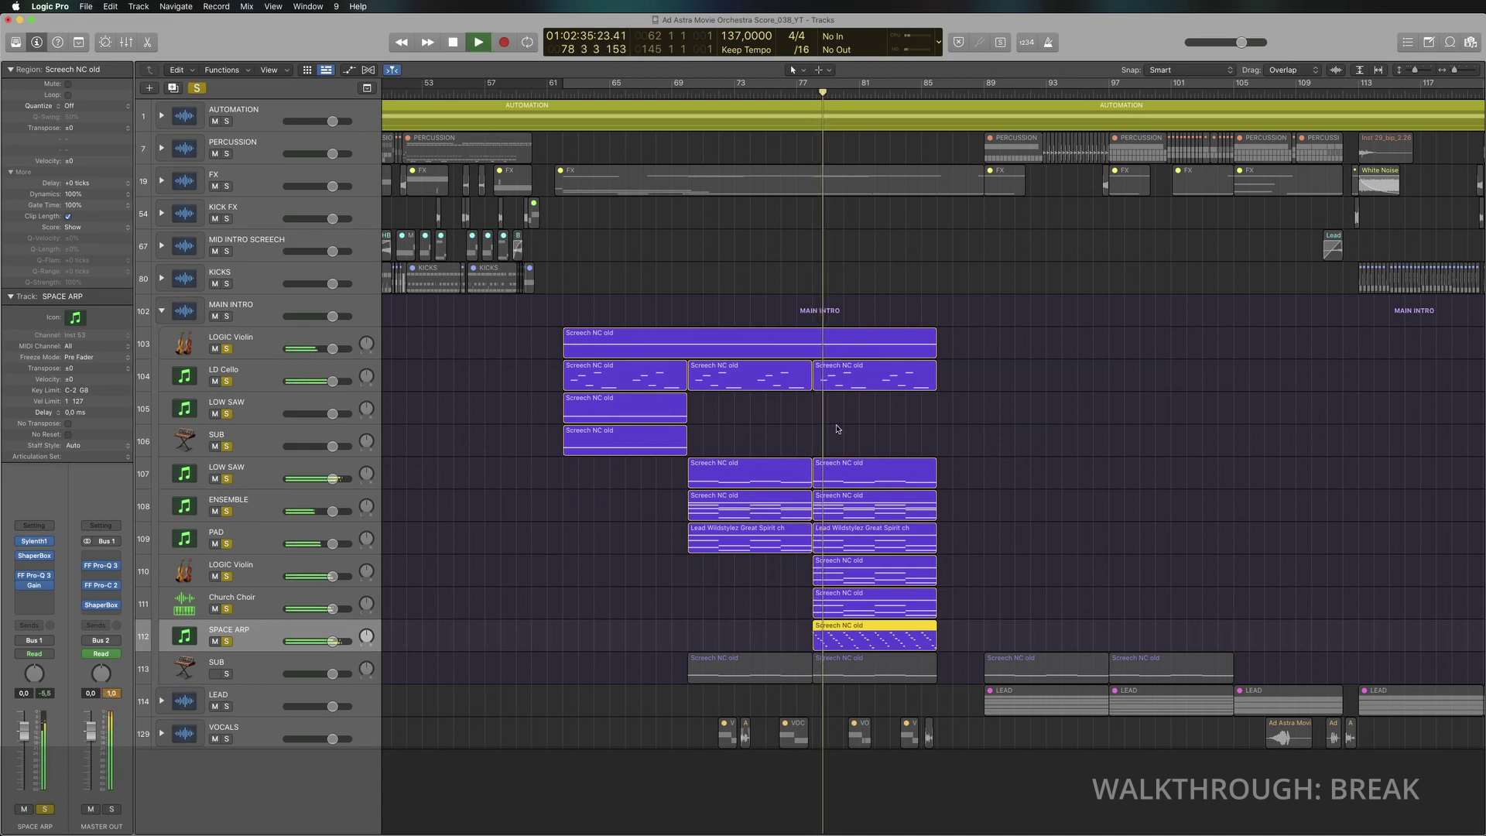
left_click(226, 673)
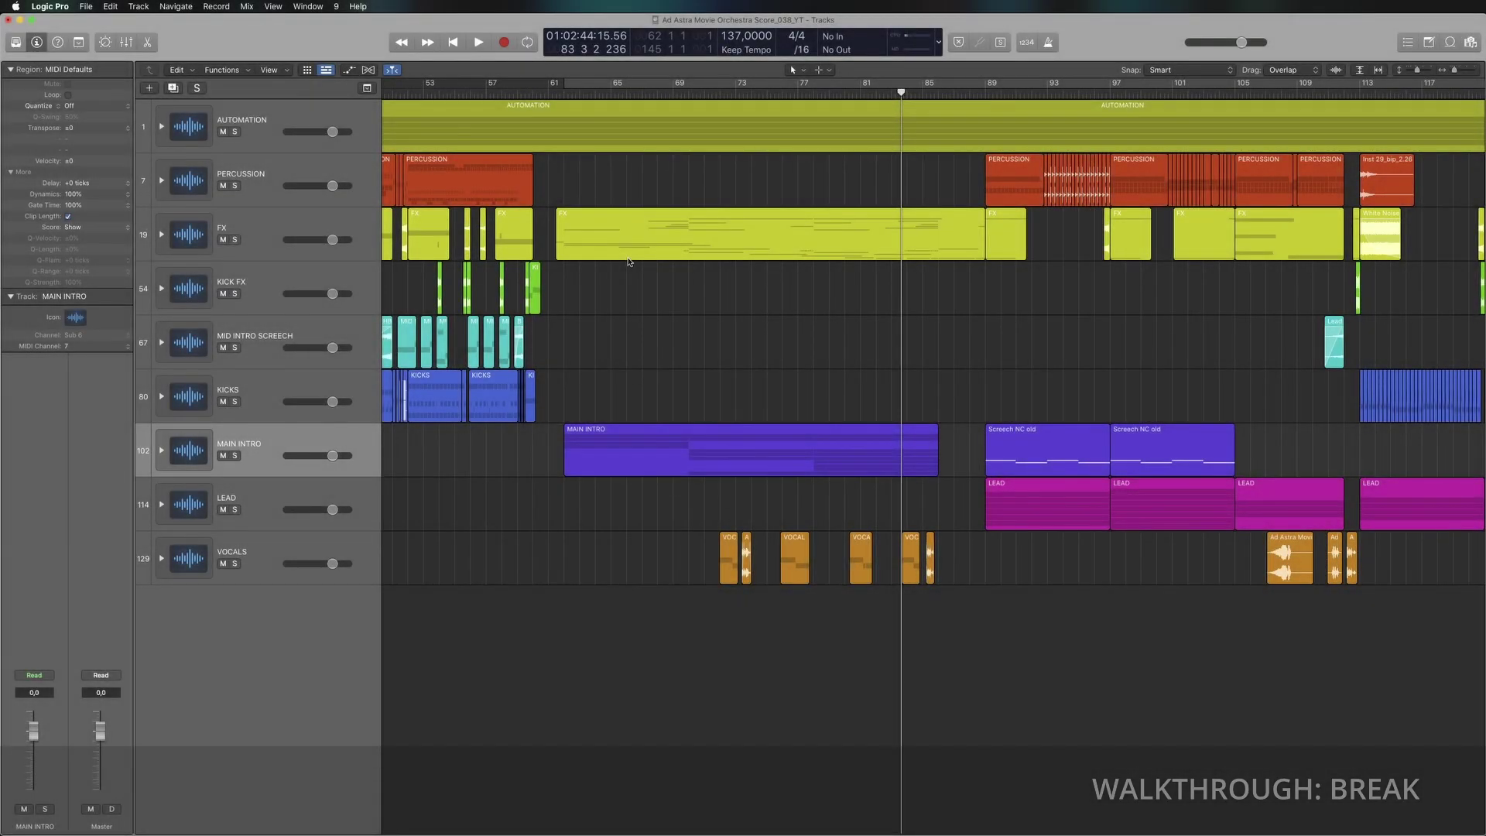
Step: Expand the FX track stack and reduce the track heights until all its tracks fit in view
left_click(178, 242)
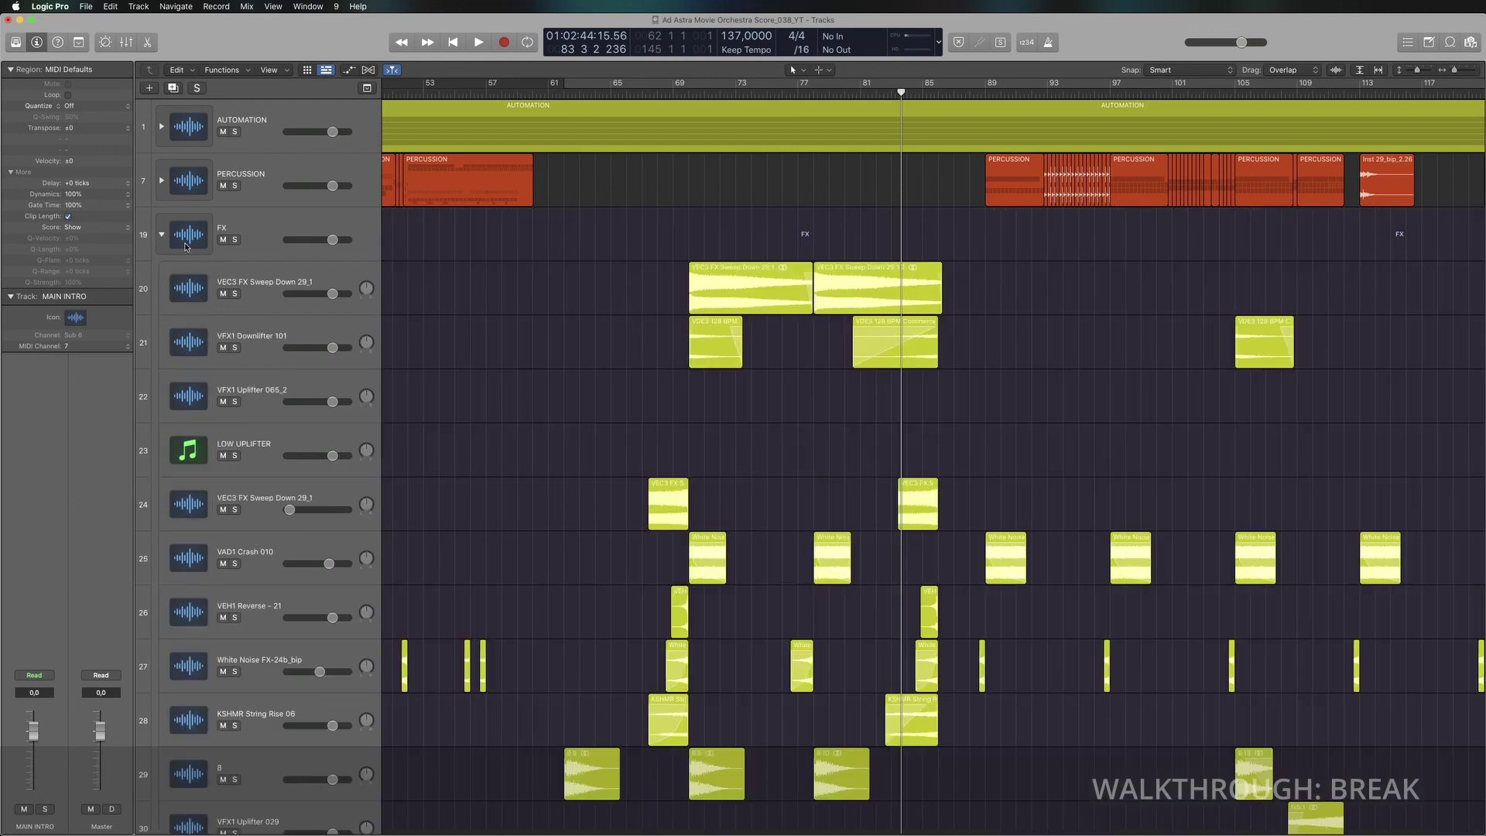
key("super+Up")
key("super+Up")
key("super+Up")
key("super+Up")
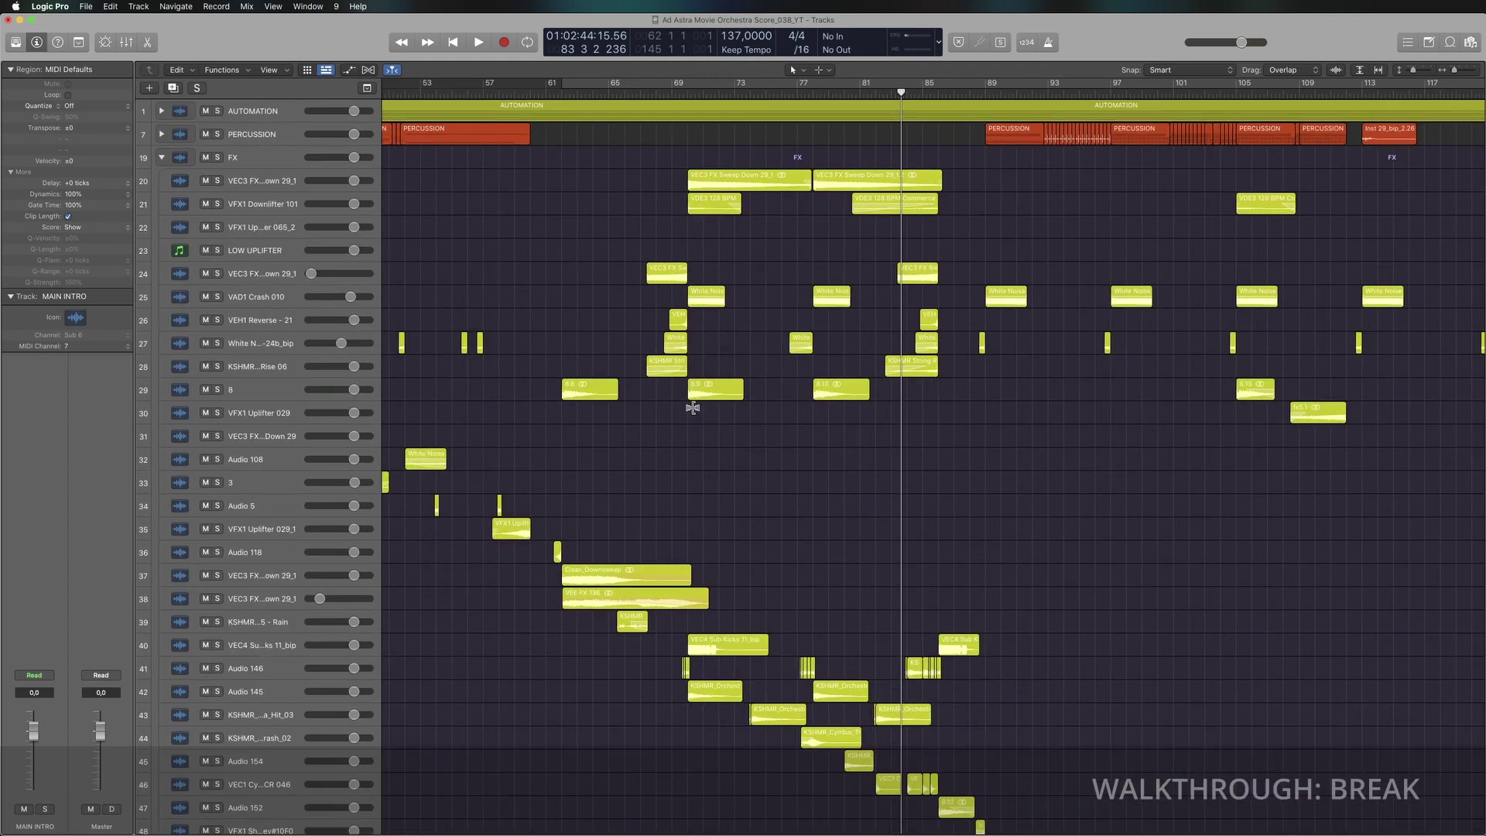
scroll(693, 408, "left", 10)
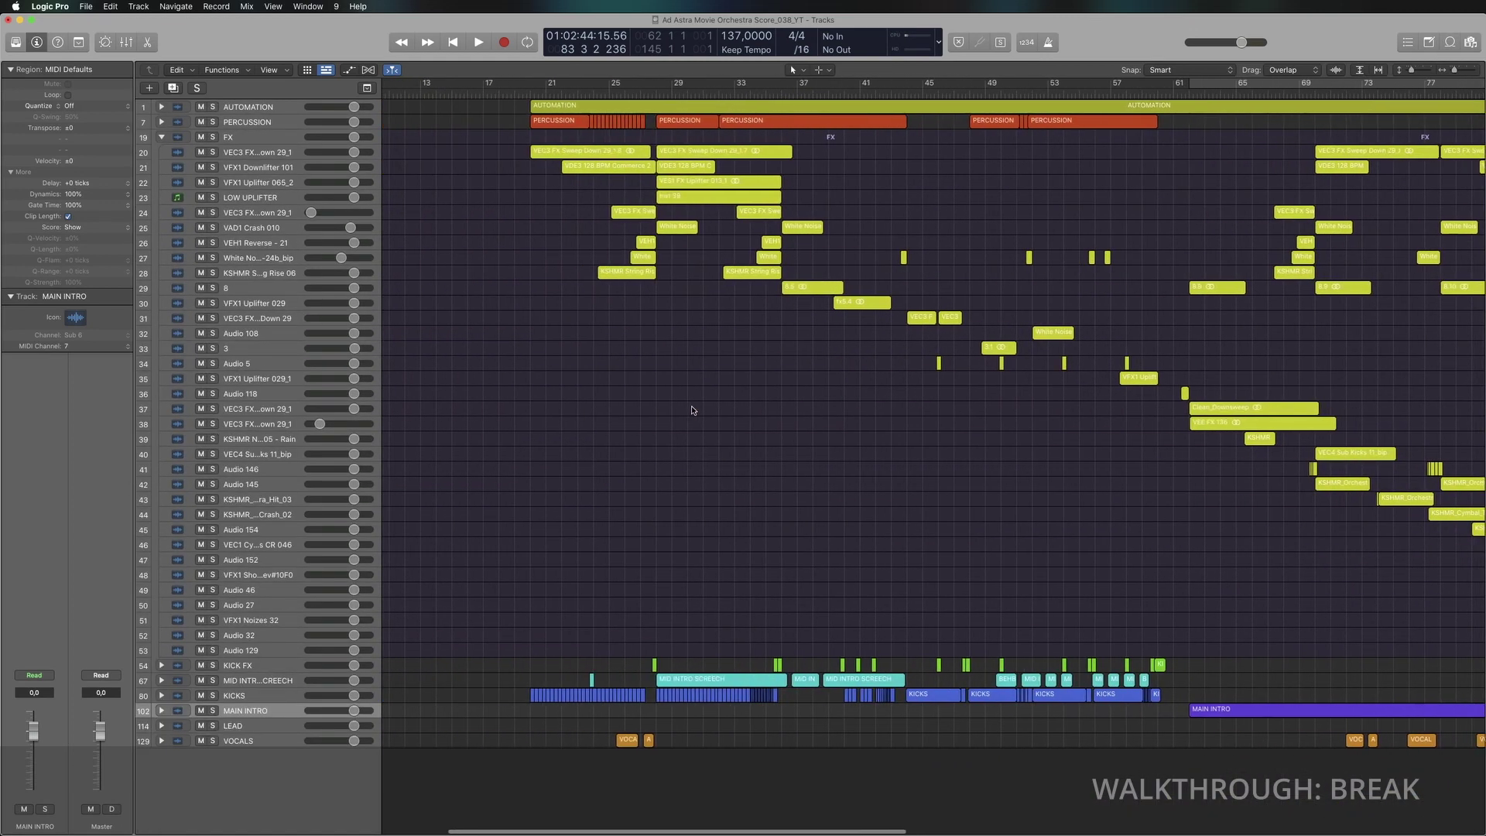
scroll(693, 411, "right", 4)
Step: Solo the FX track stack and listen to the break's effects from bar 62
key("space")
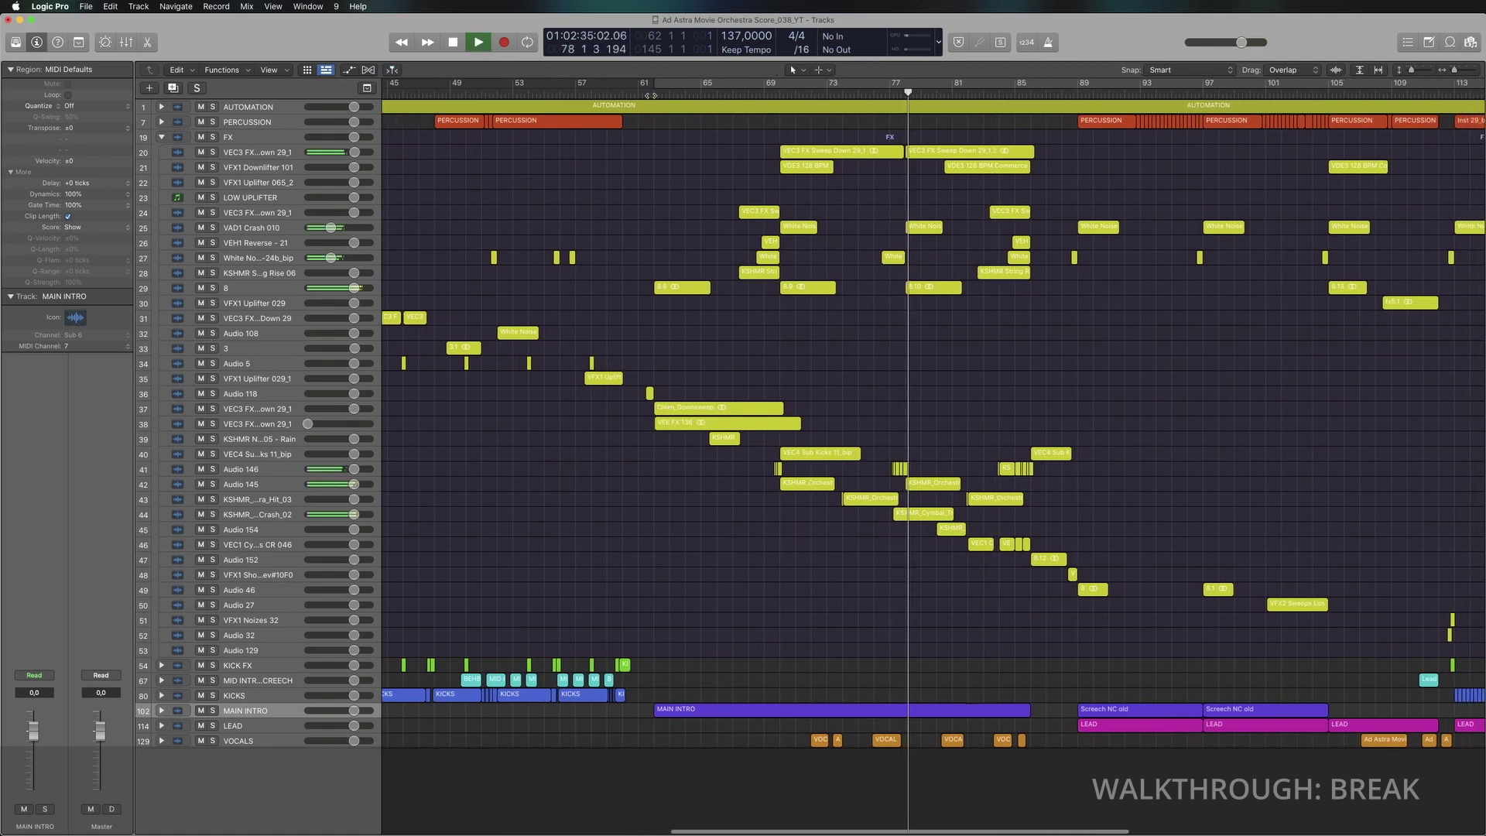
left_click(821, 92)
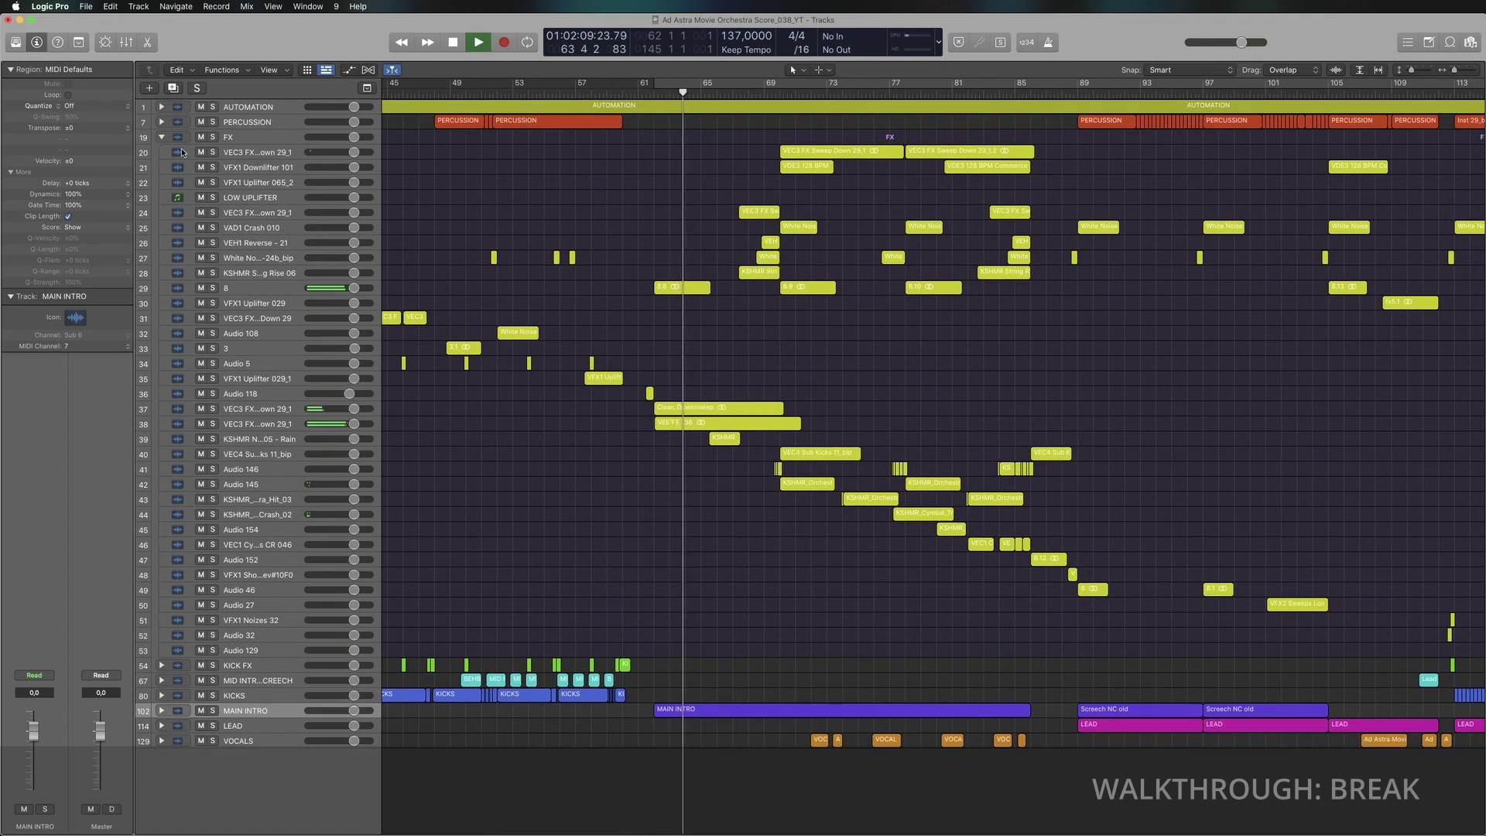
left_click(212, 137)
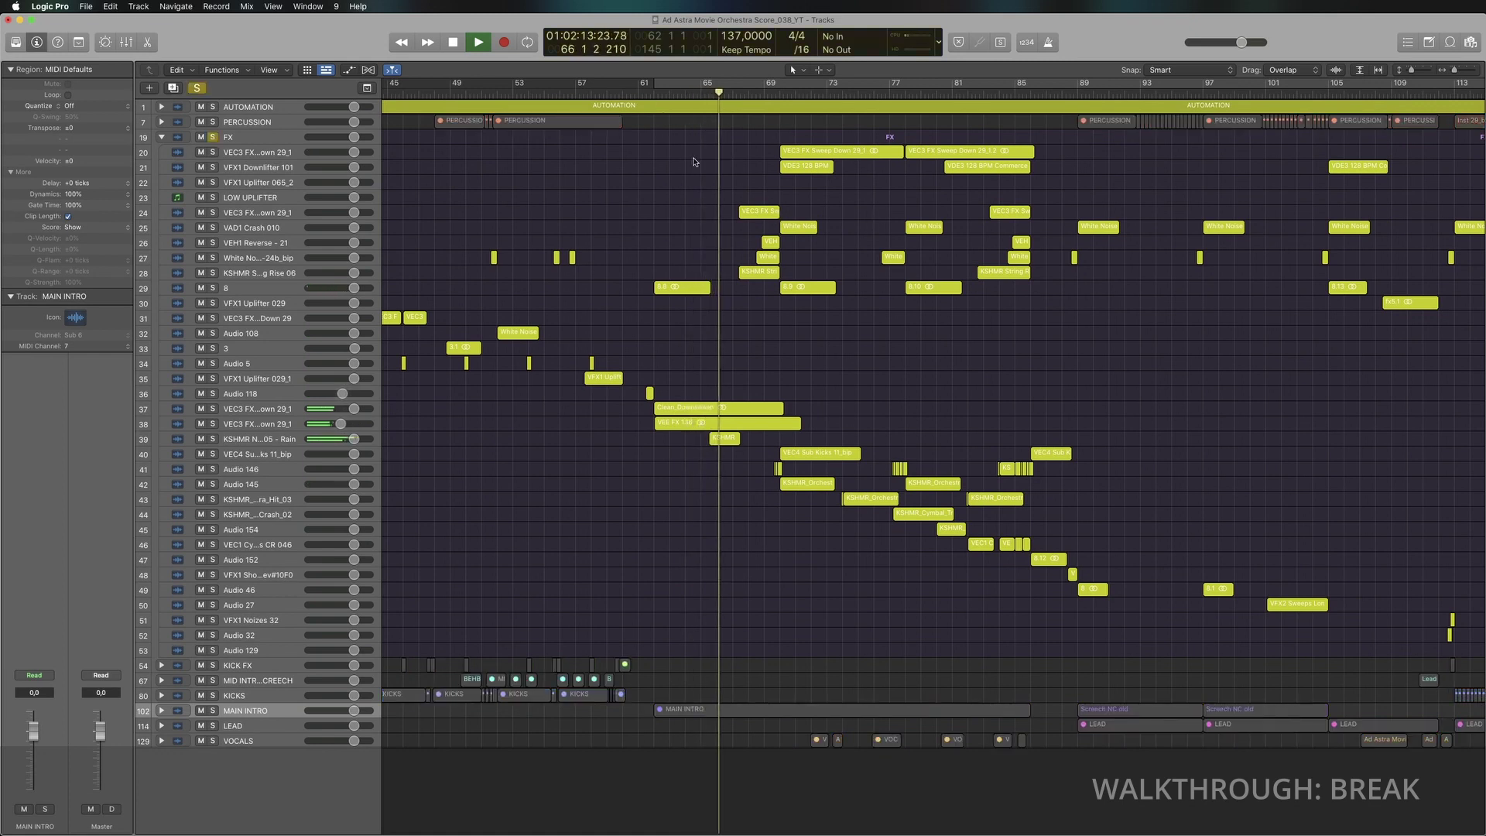
left_click(653, 101)
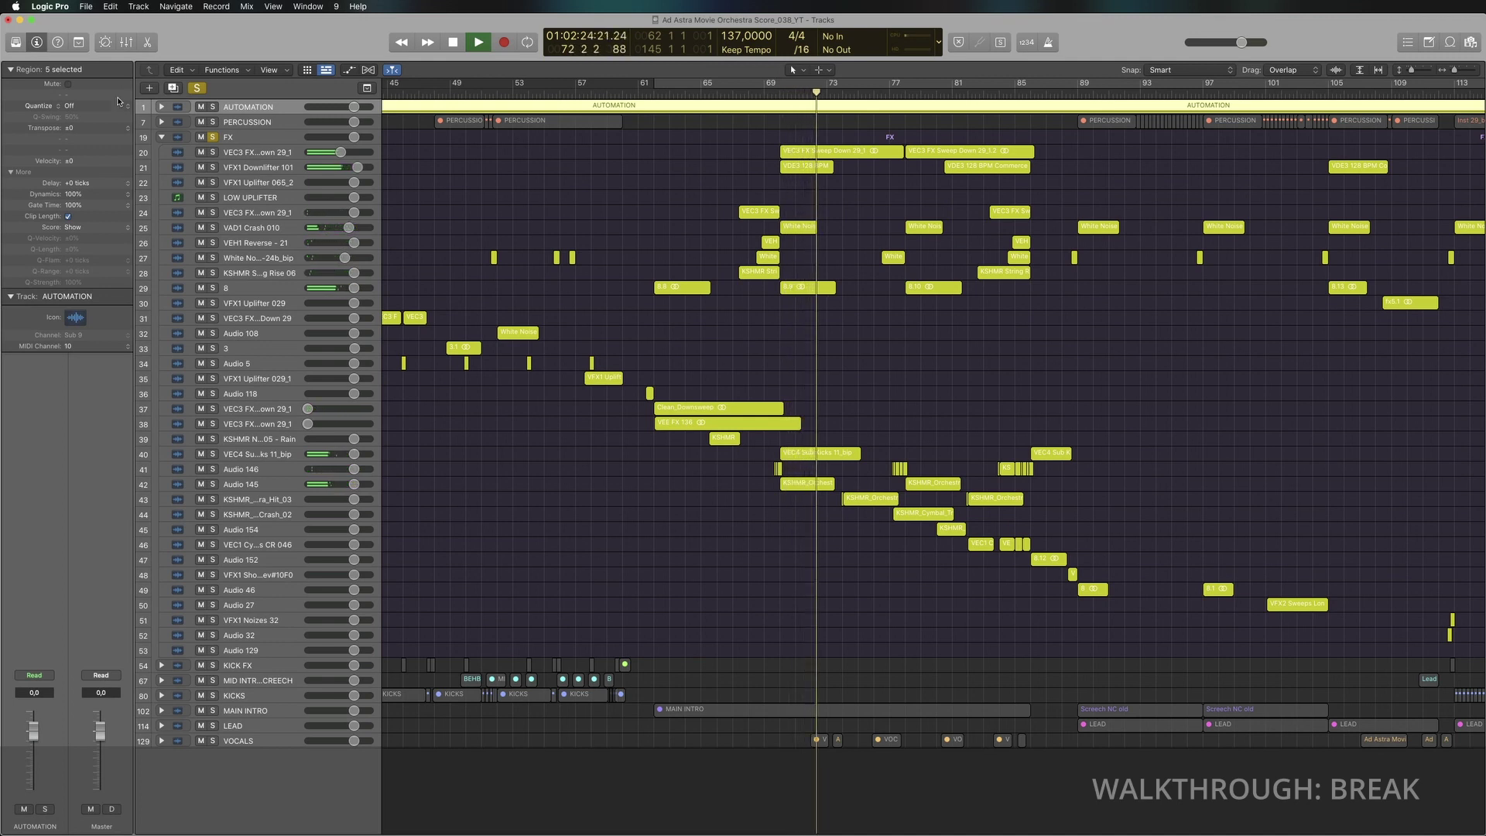
Step: Compare the soloed FX stack with the full mix during playback, ending with FX unsoloed
left_click(213, 138)
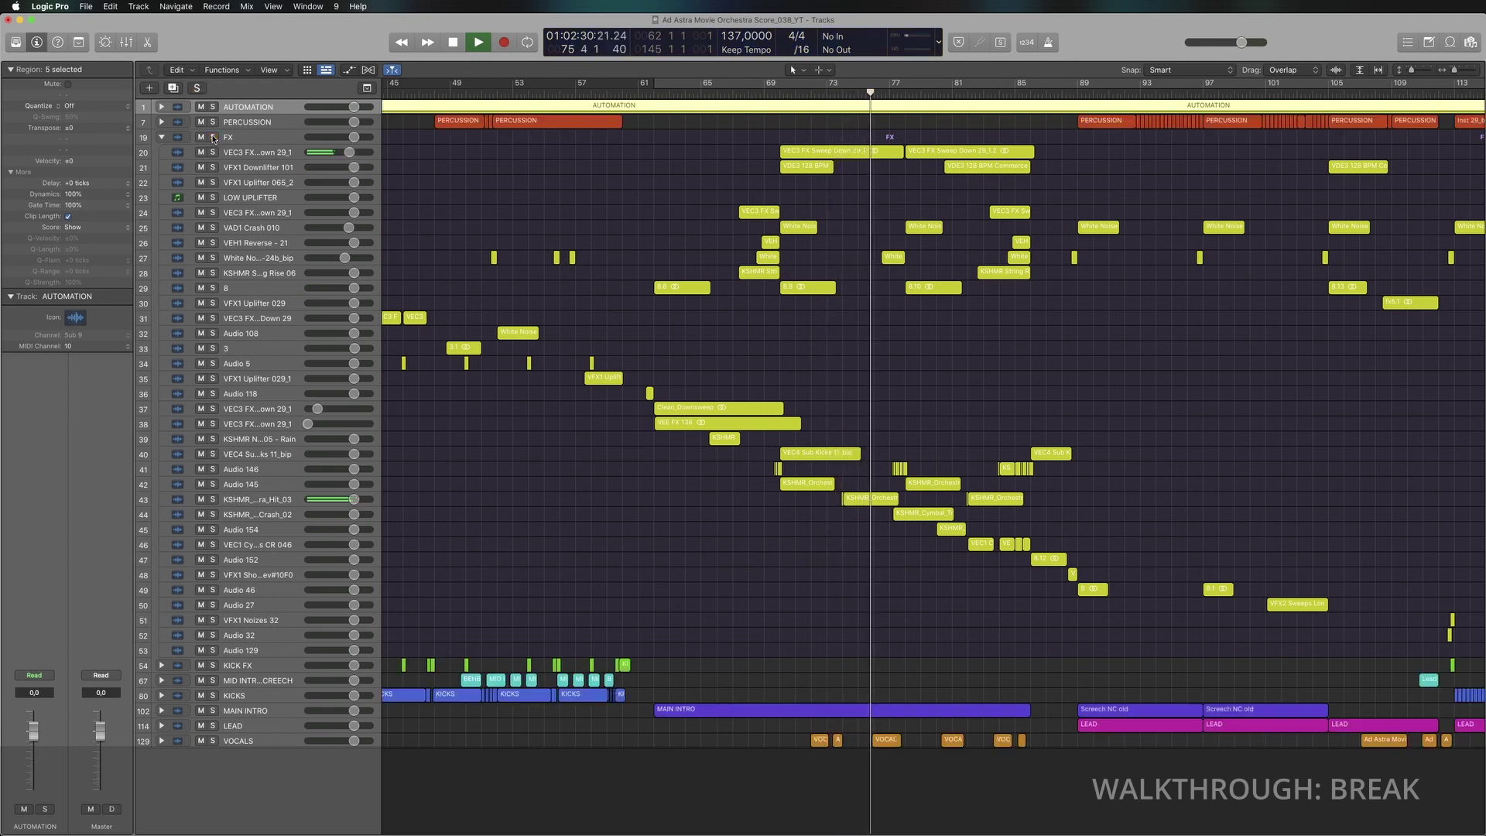
left_click(213, 138)
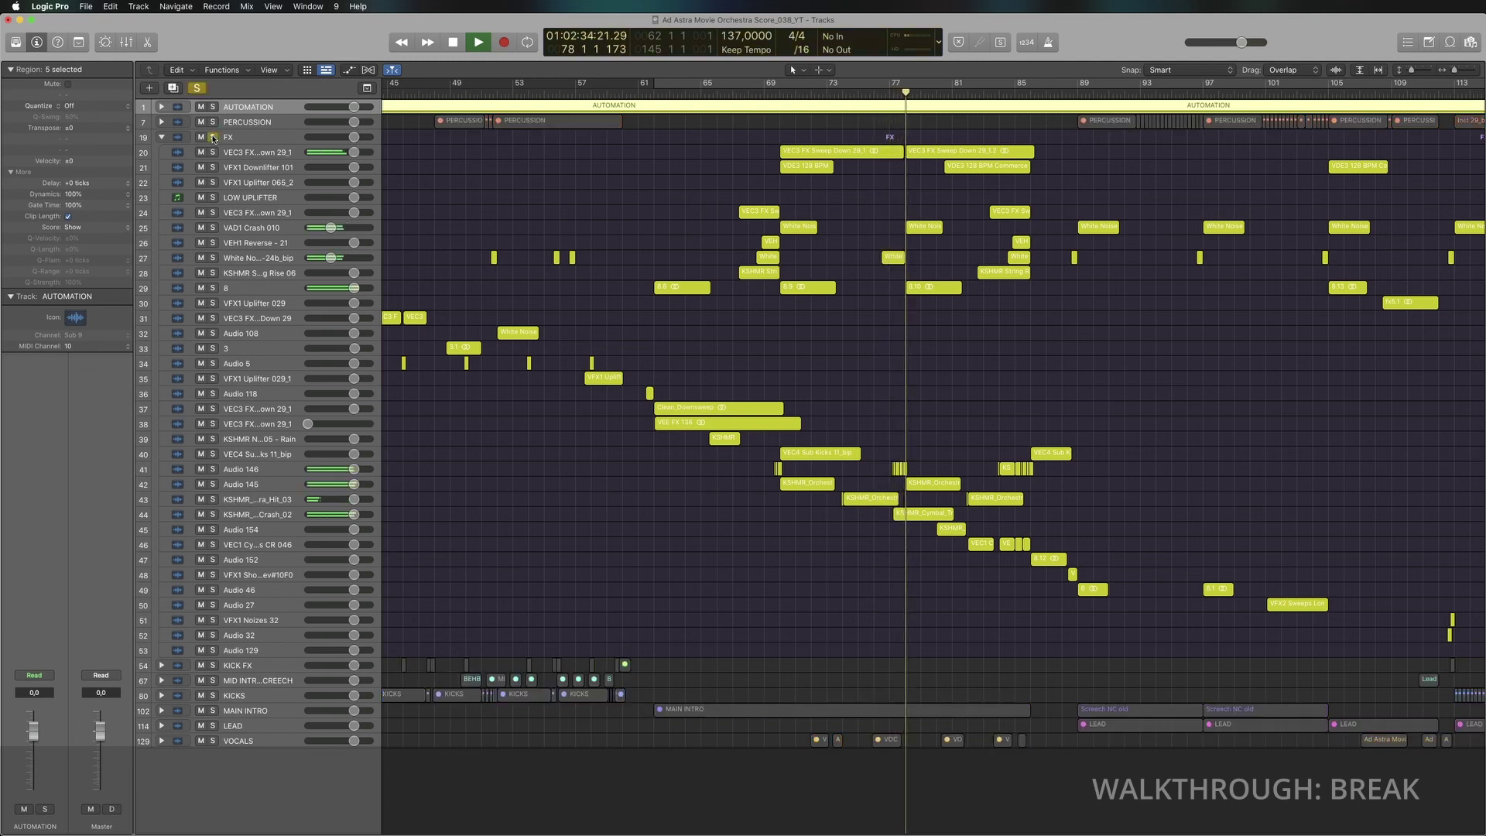
left_click(214, 138)
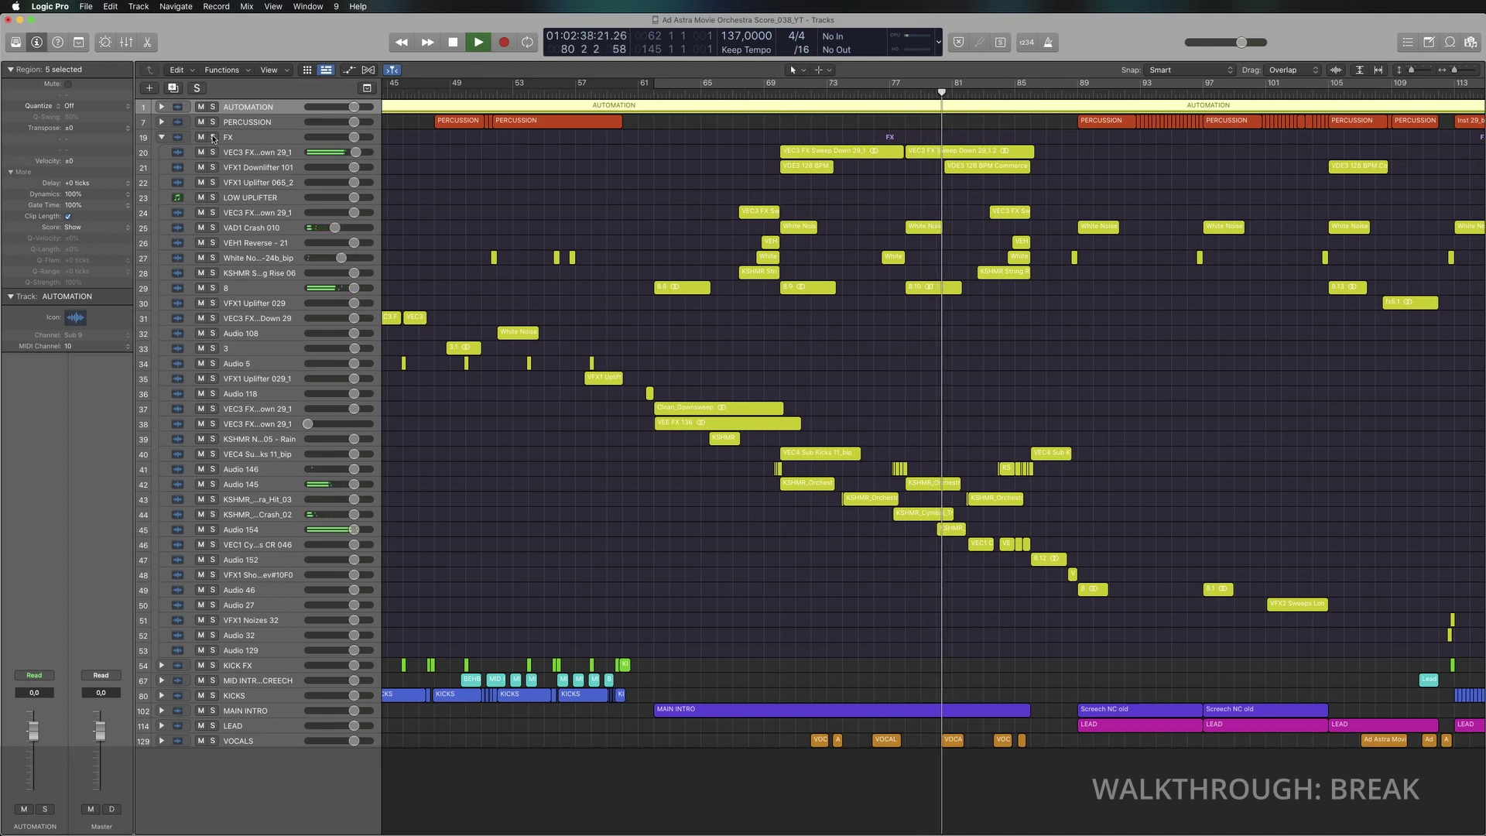
left_click(213, 138)
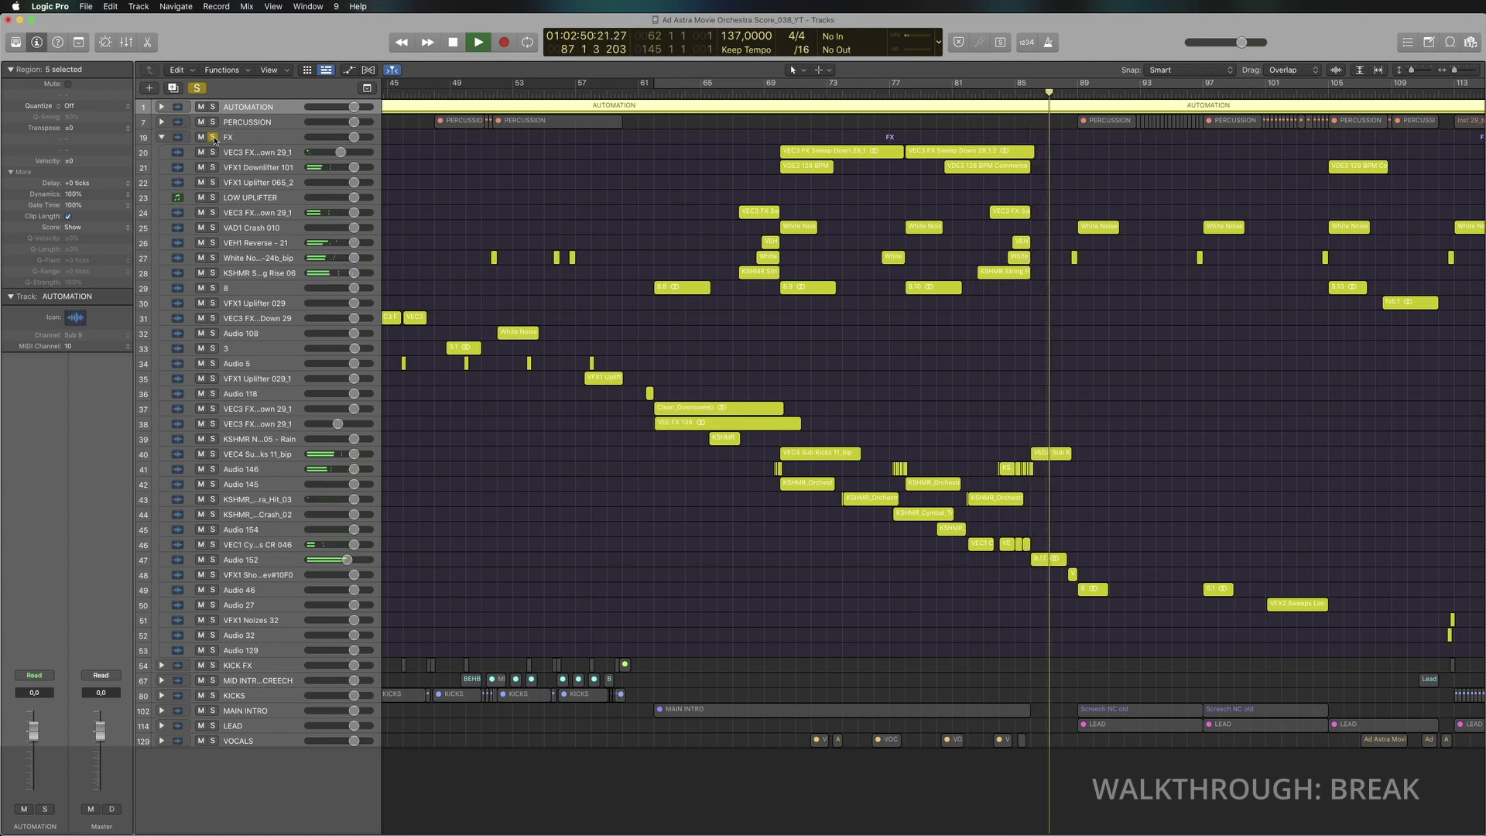
left_click(214, 137)
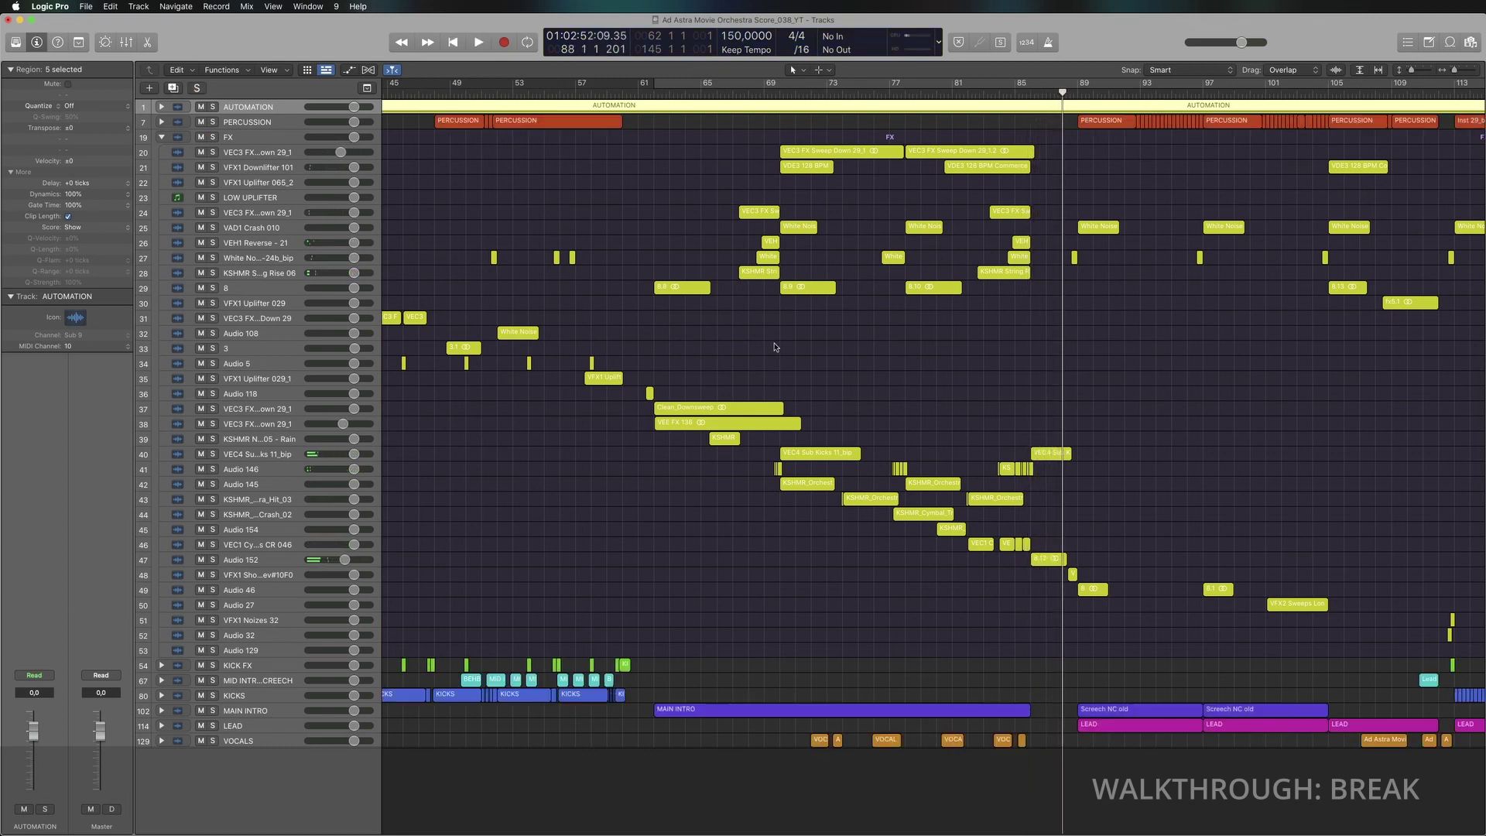
Step: Solo track 29, named 8, listen to its hit from bar 62, and unsolo it again
key("super+Down")
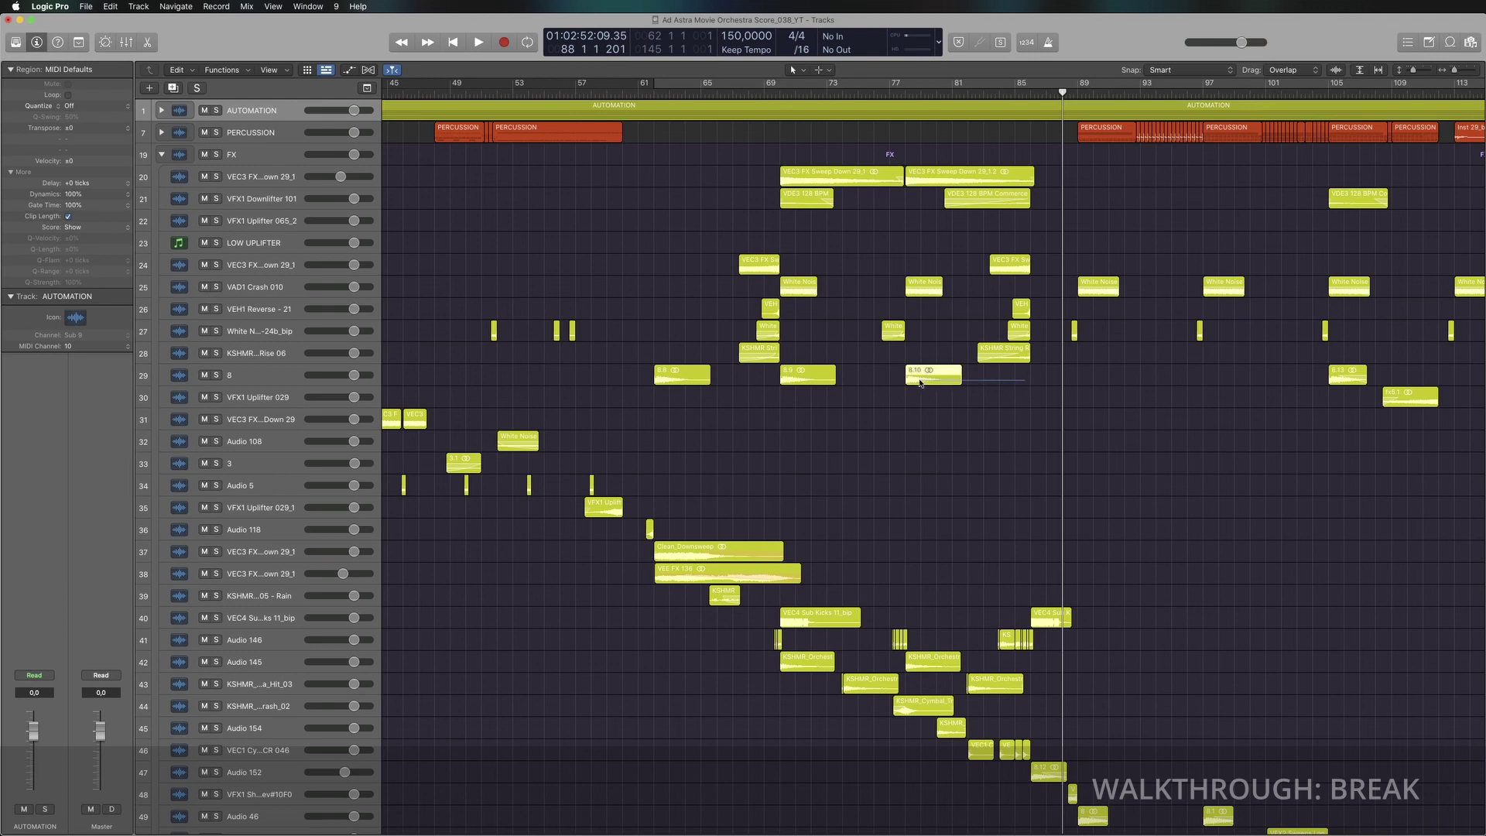
left_click_drag(920, 382, 653, 381)
key("shift+Return")
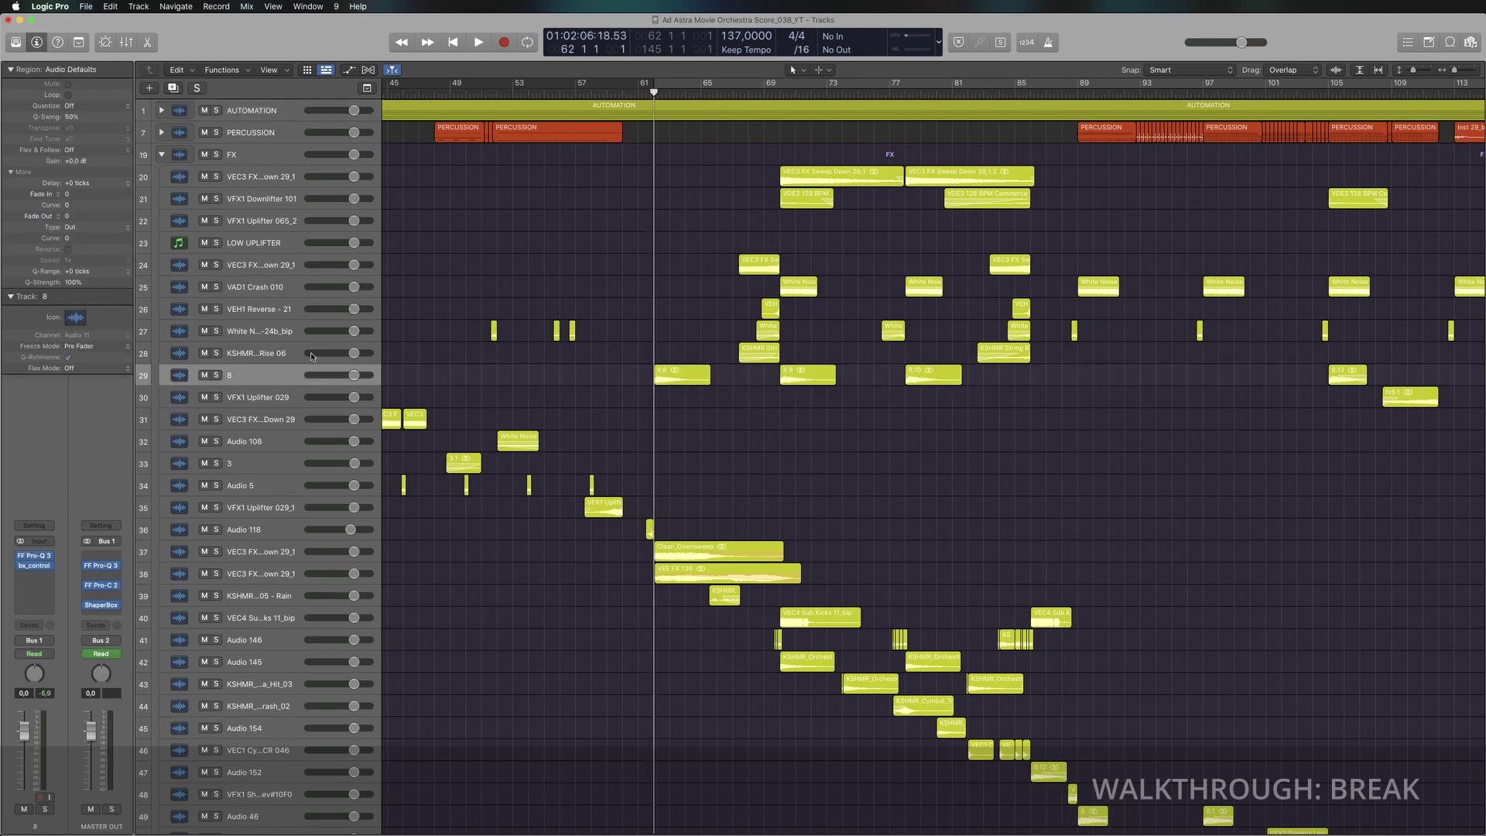
left_click(218, 376)
key("space")
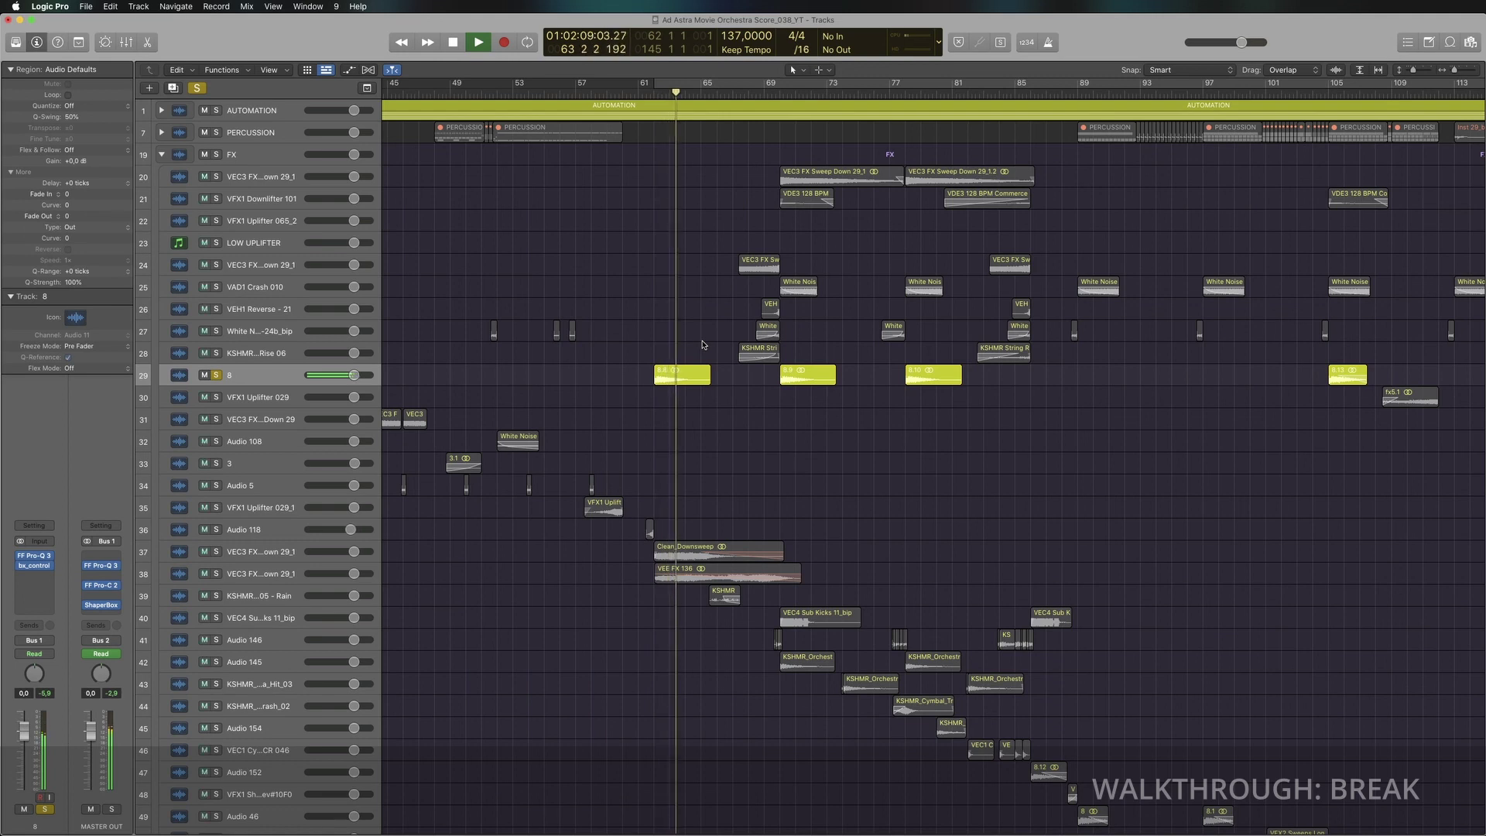
key("space")
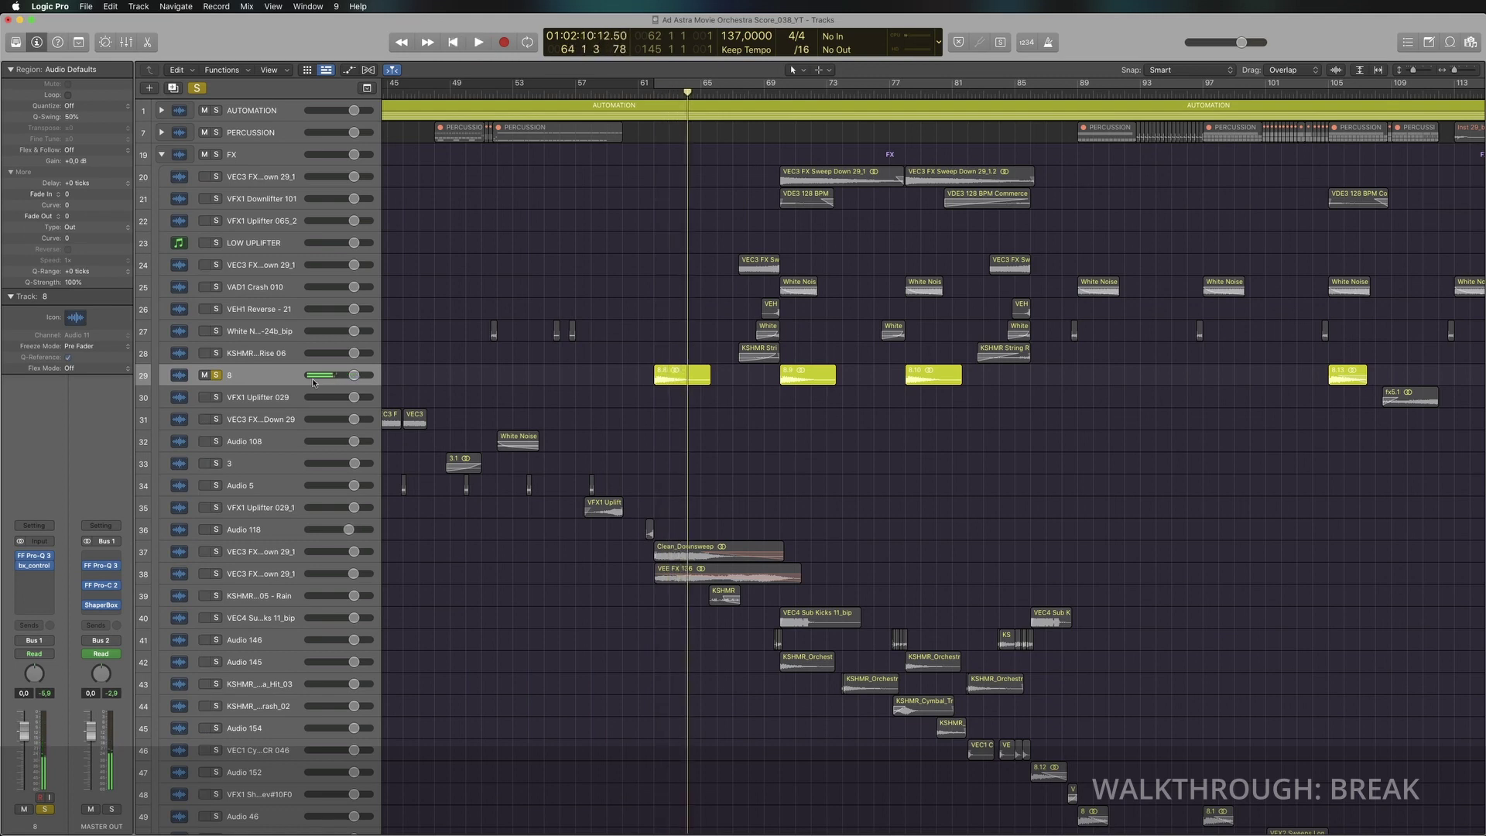
left_click(217, 376)
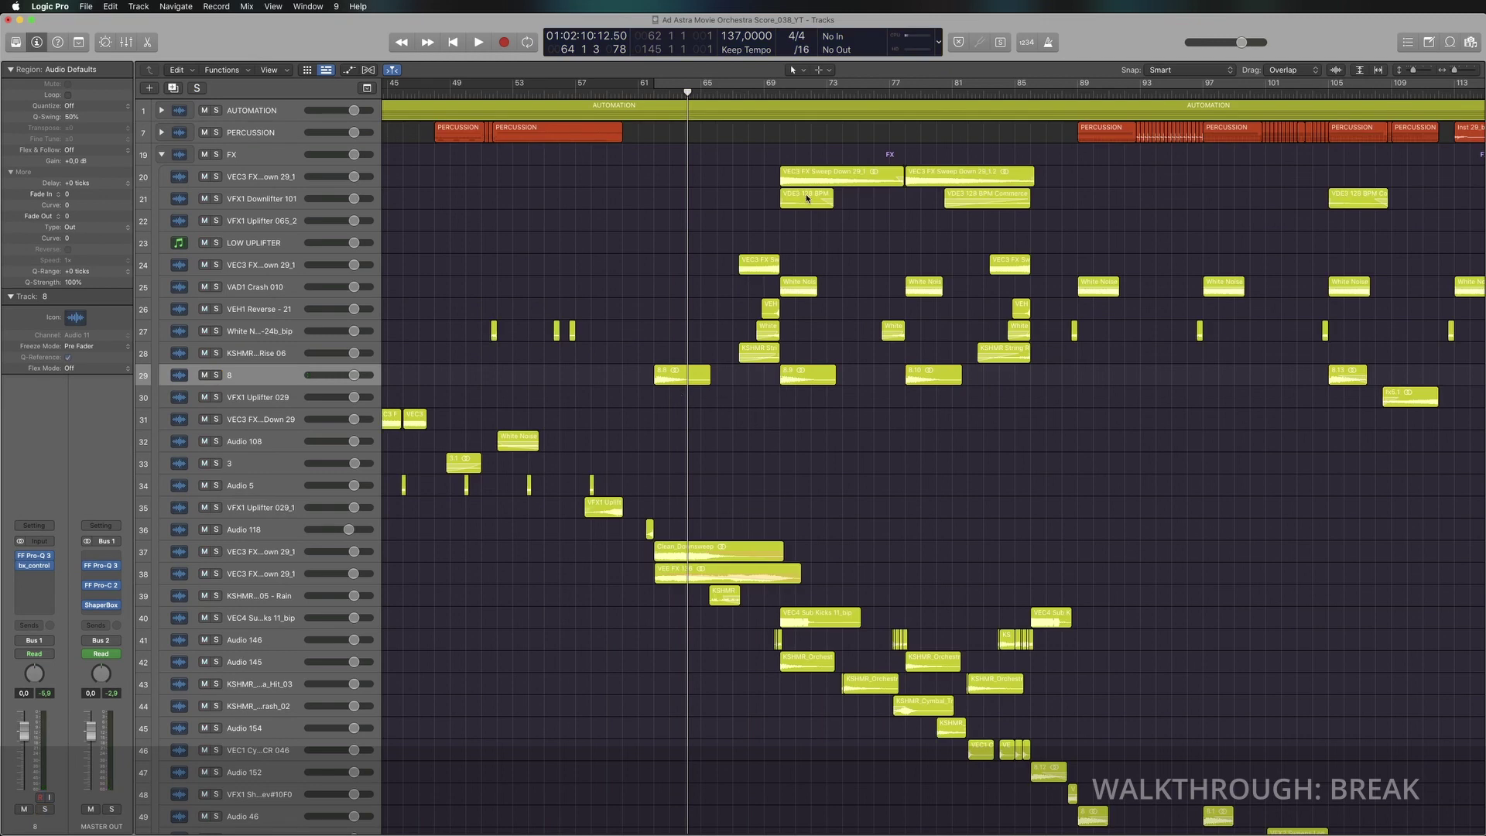
Step: Solo the KSHMR String Rise 06 track and listen to its region leading into bar 70
key("alt+apostrophe")
left_click(745, 85)
left_click(748, 94)
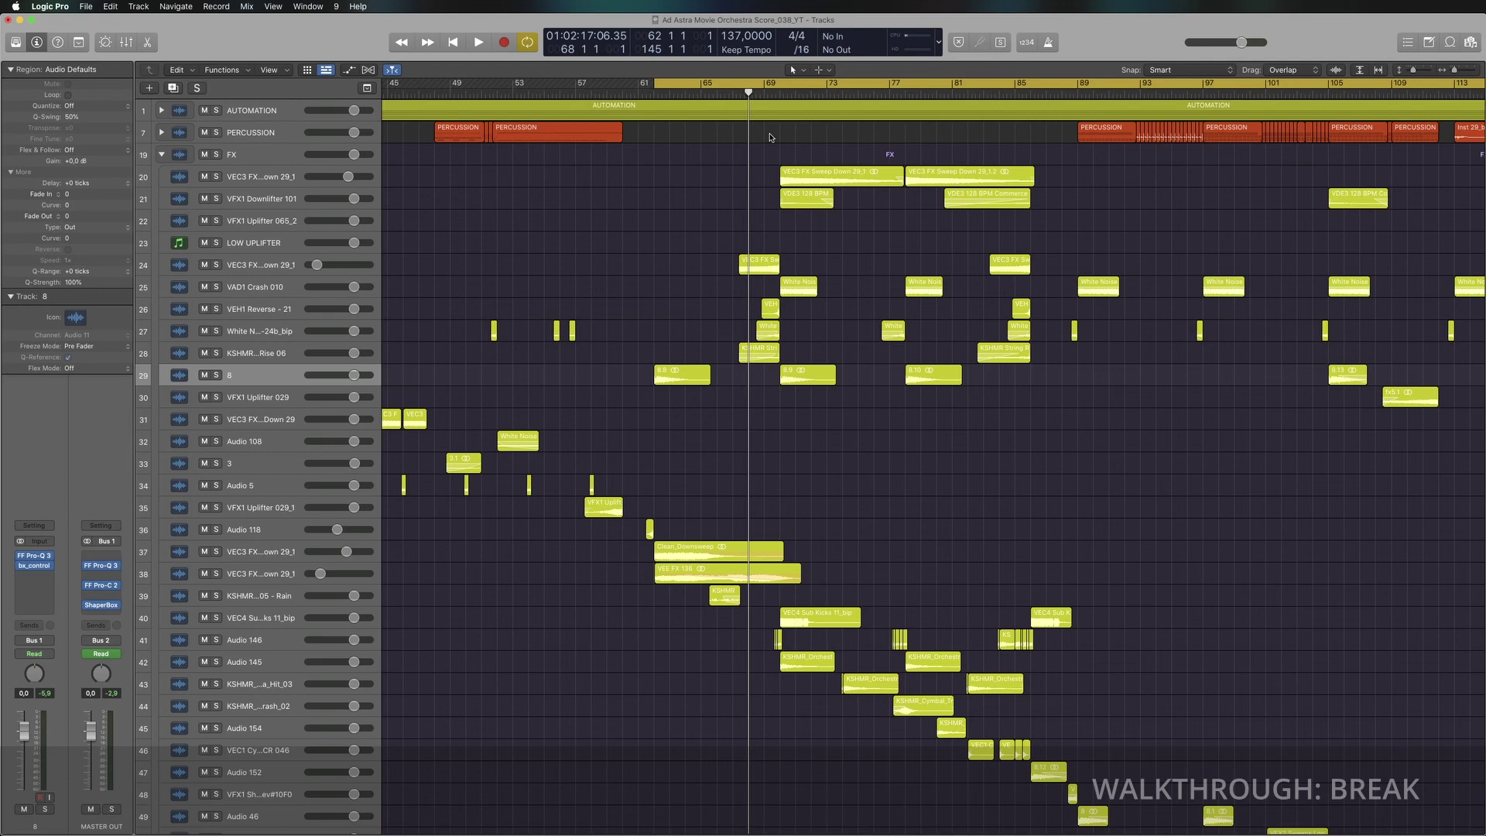
left_click(764, 393, "ctrl+alt")
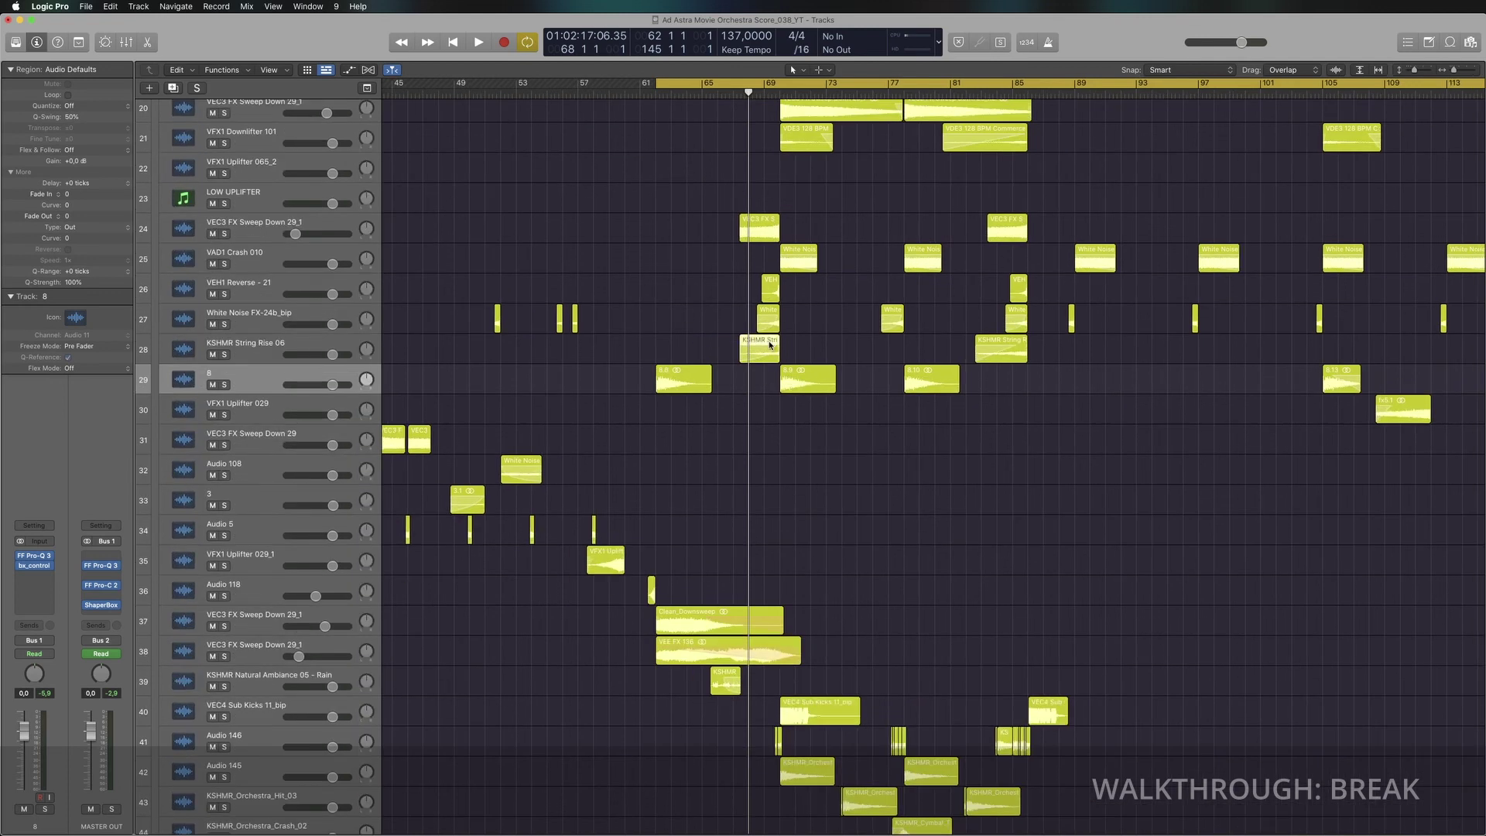
left_click(771, 345)
left_click(717, 356)
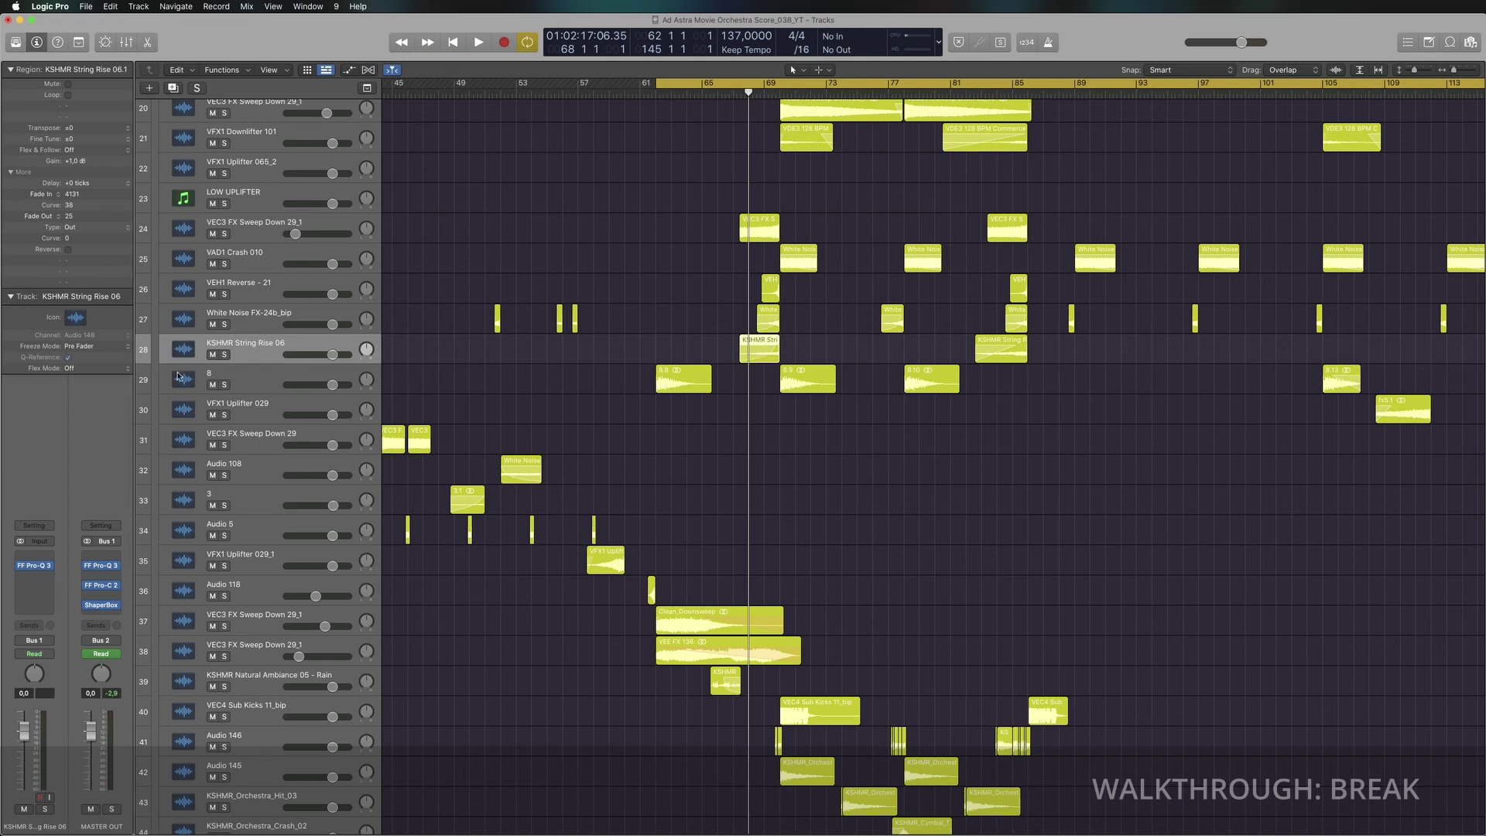
left_click(225, 355)
key("space")
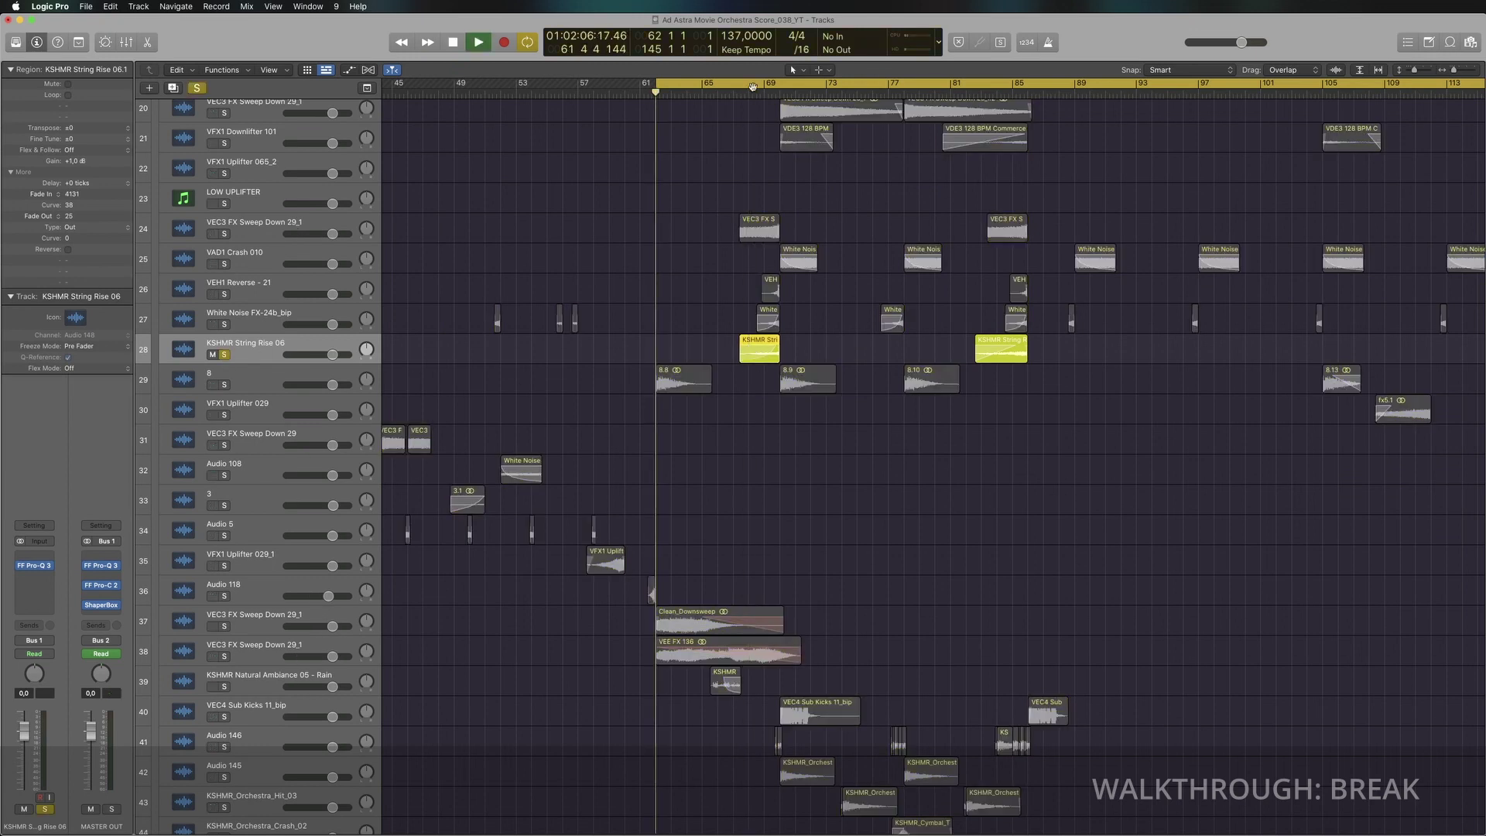
key("space")
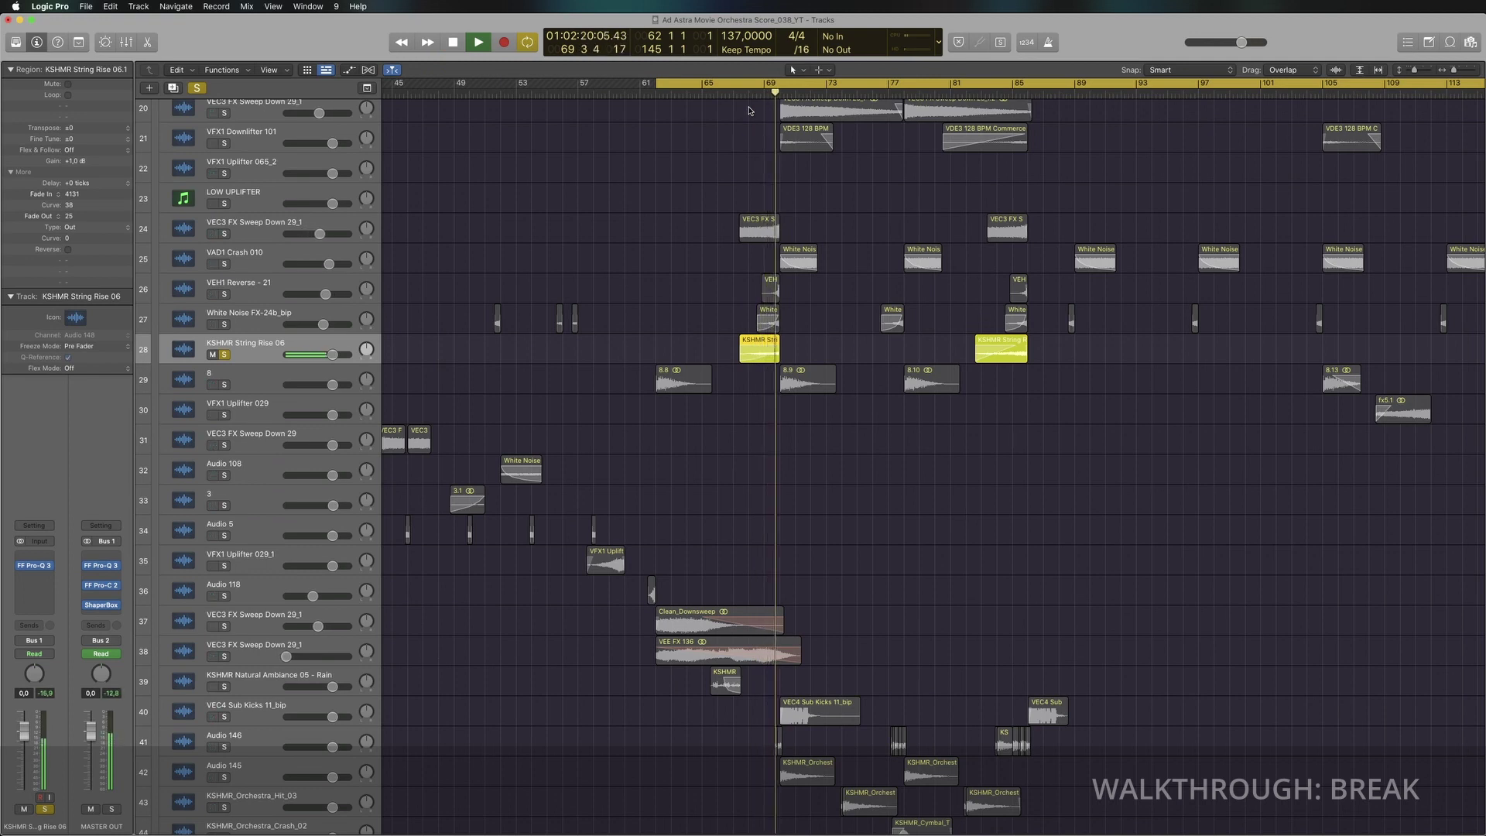
key("space")
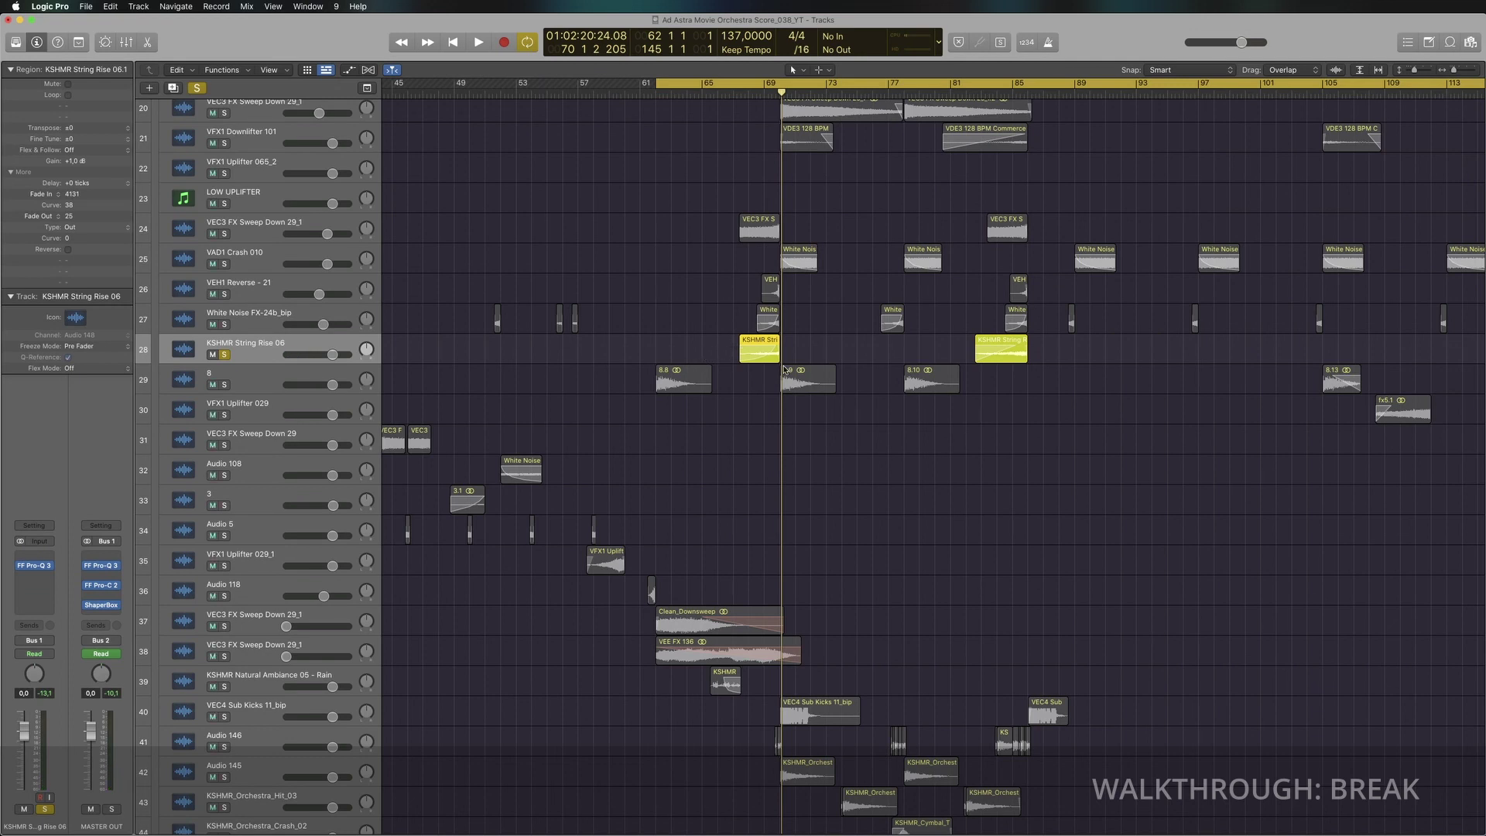
Step: Solo tracks 41 to 46, from Audio 146 through VEC1 Cymbals CR 046, disable cycle mode, and play from just before bar 70
scroll(287, 358, "down", 5)
left_click_drag(224, 467, 225, 588)
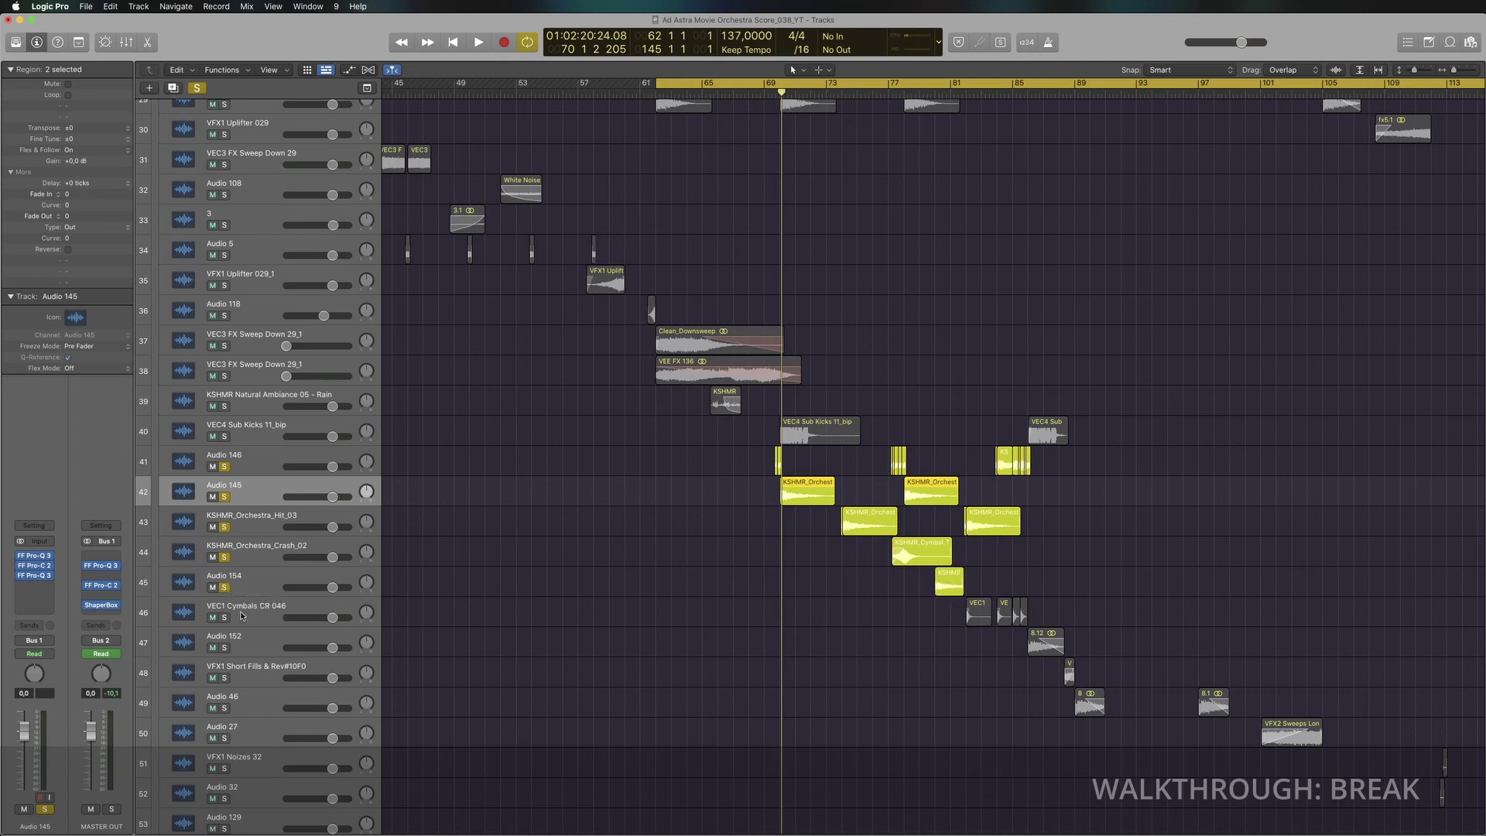
left_click(225, 617)
key("space")
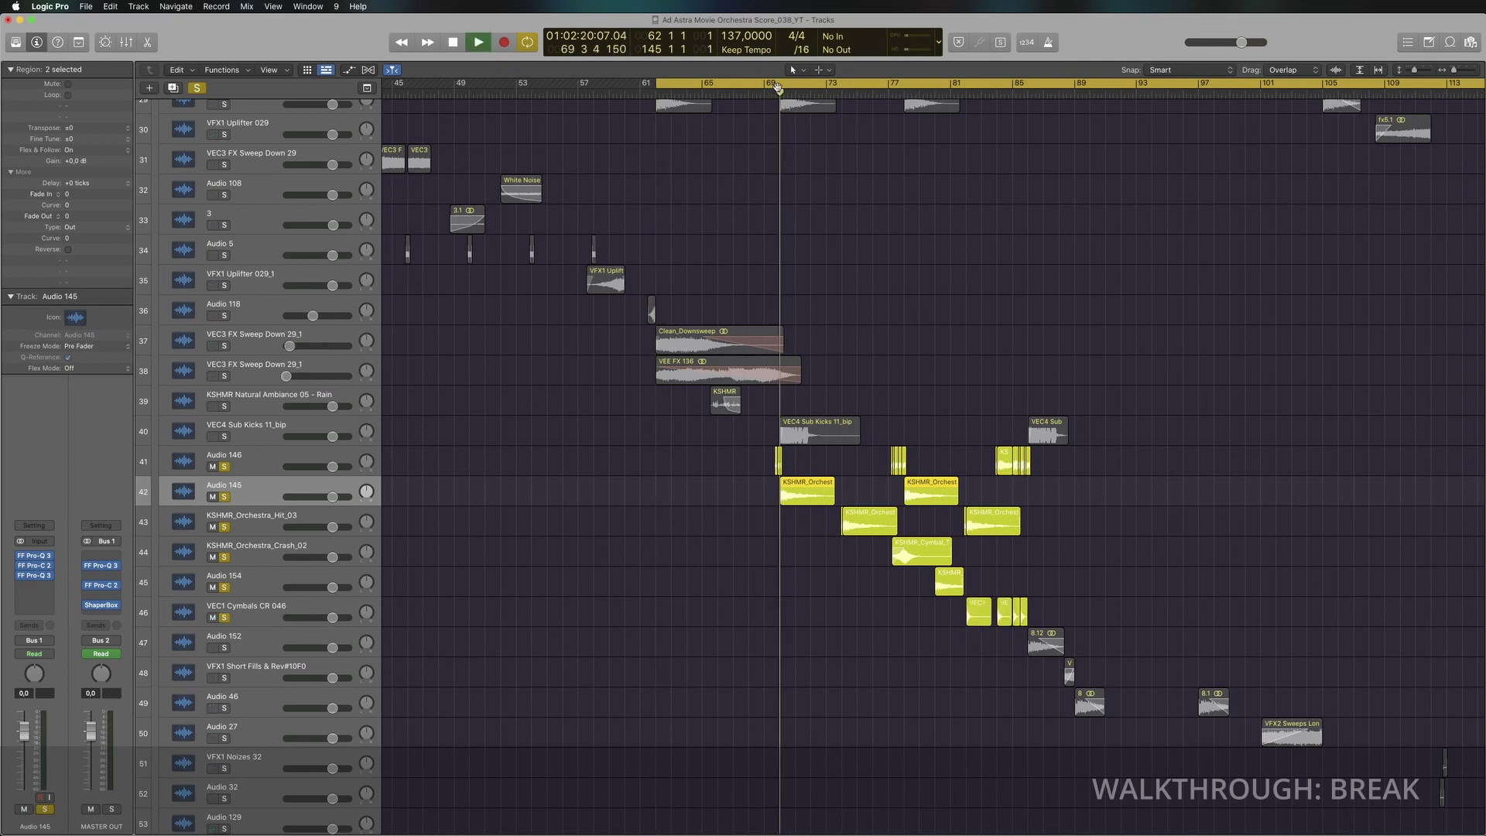
key("c")
left_click_drag(785, 113, 766, 91)
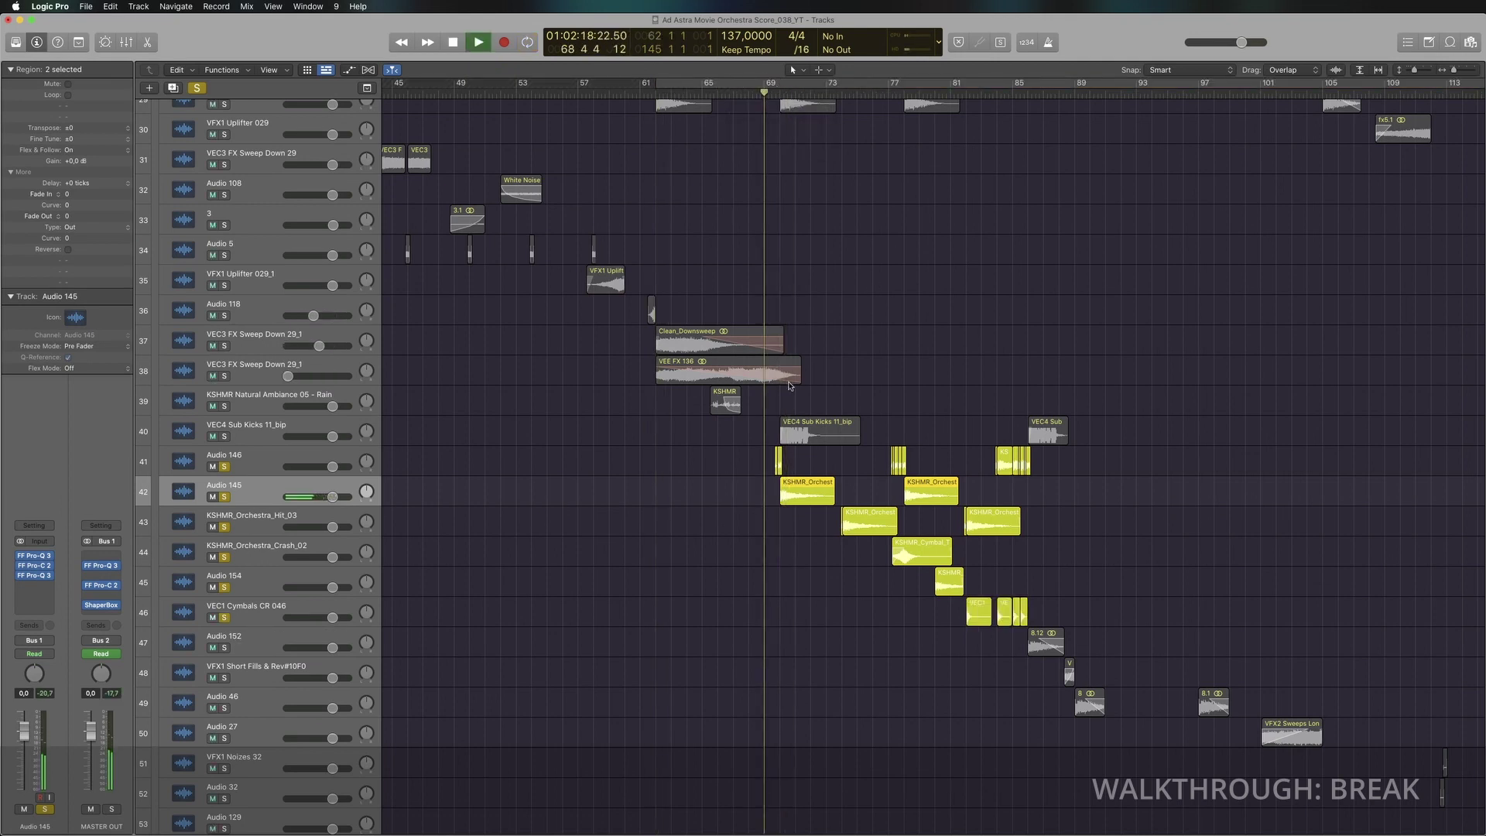
Step: Add track 29, named 8, to the solo and listen to it together with the orchestral hits and cymbals
scroll(219, 128, "up", 1)
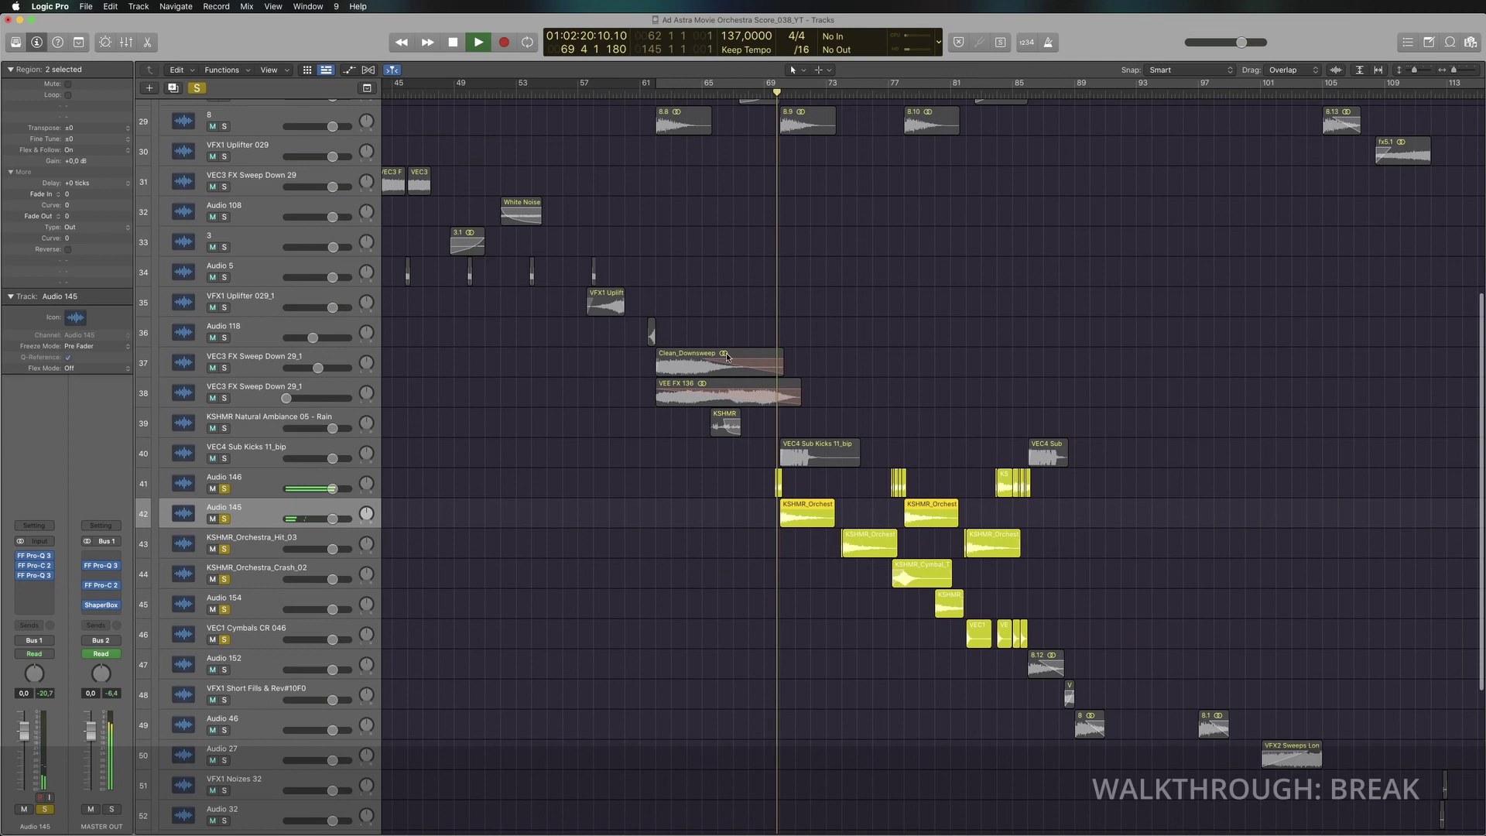
left_click(224, 126)
key("space")
key("space")
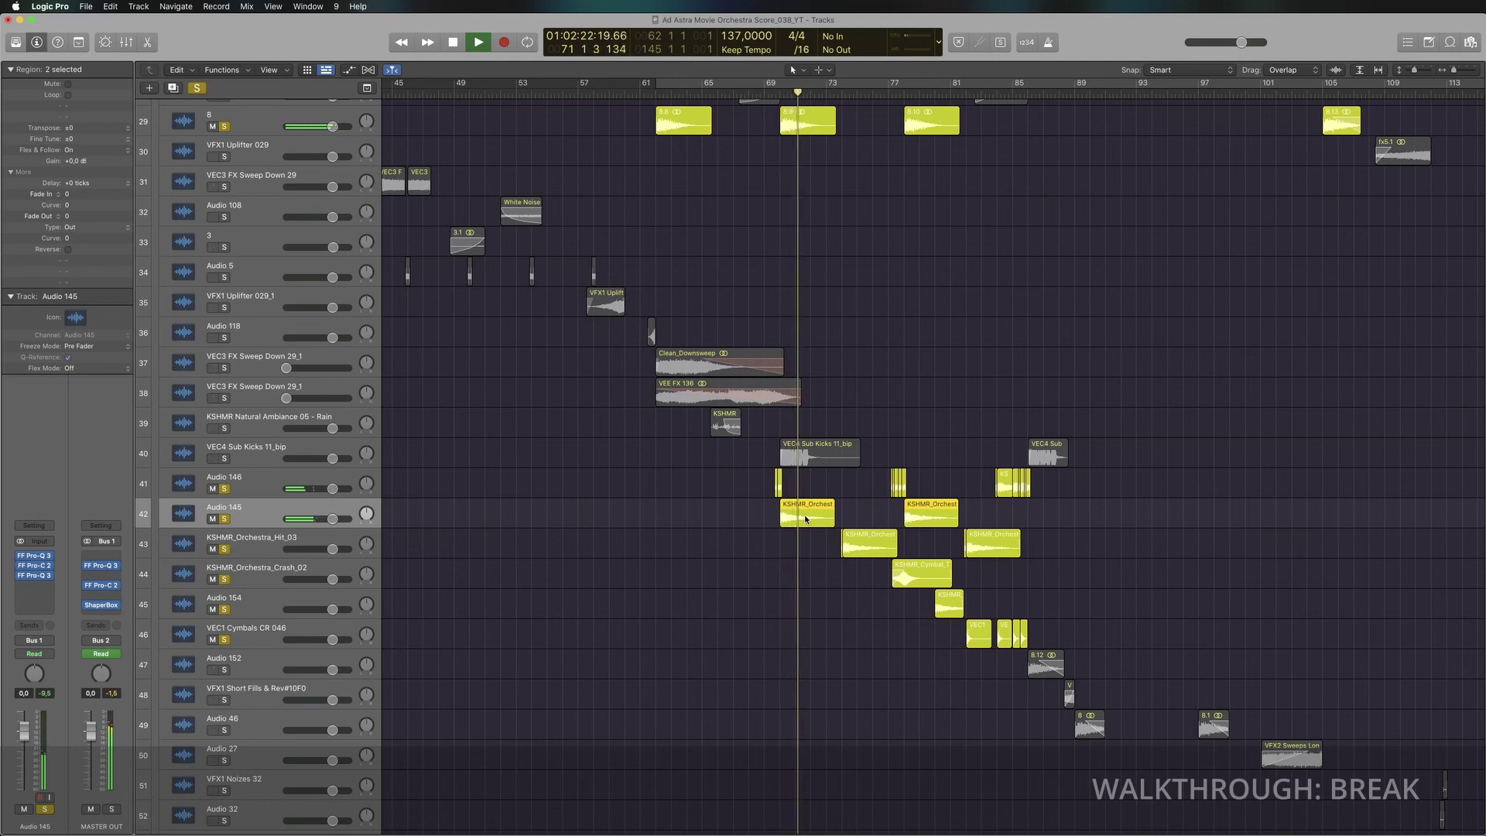
scroll(806, 519, "down", 1)
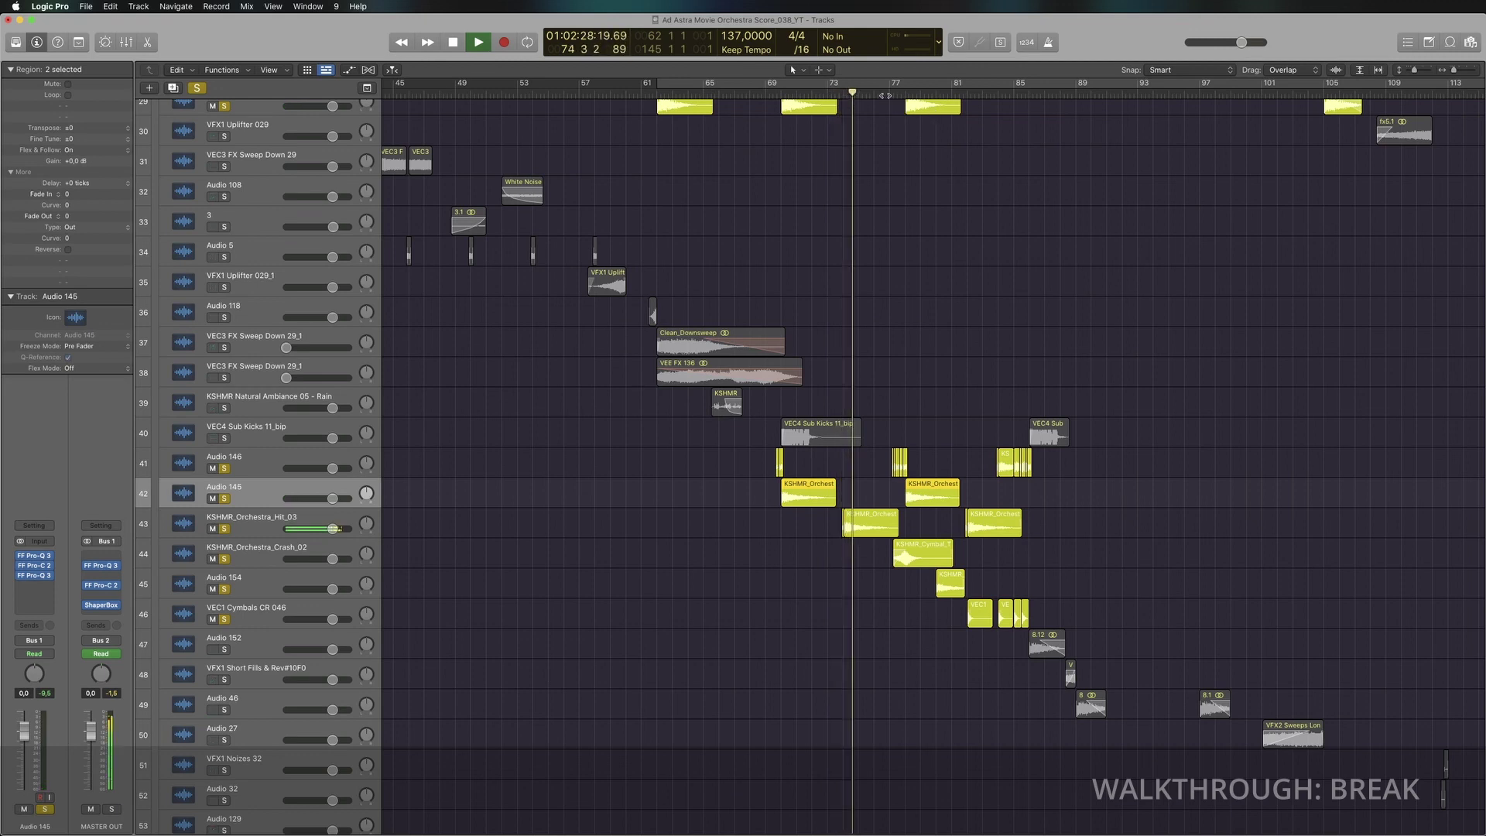
left_click(226, 468)
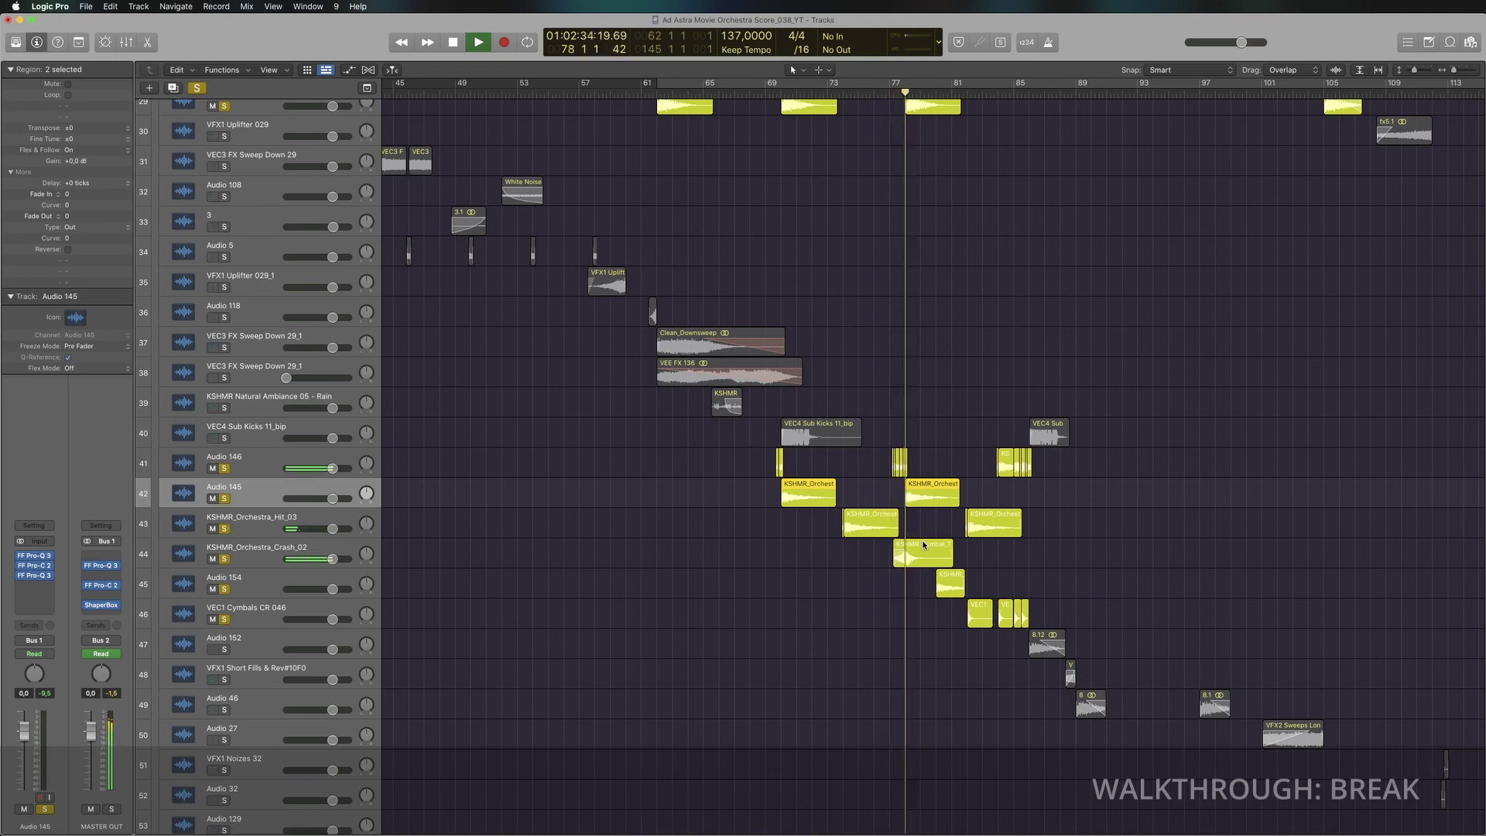
Step: Clear all solos during playback and zoom out to show the FX tracks alongside the other stacks
left_click(197, 88)
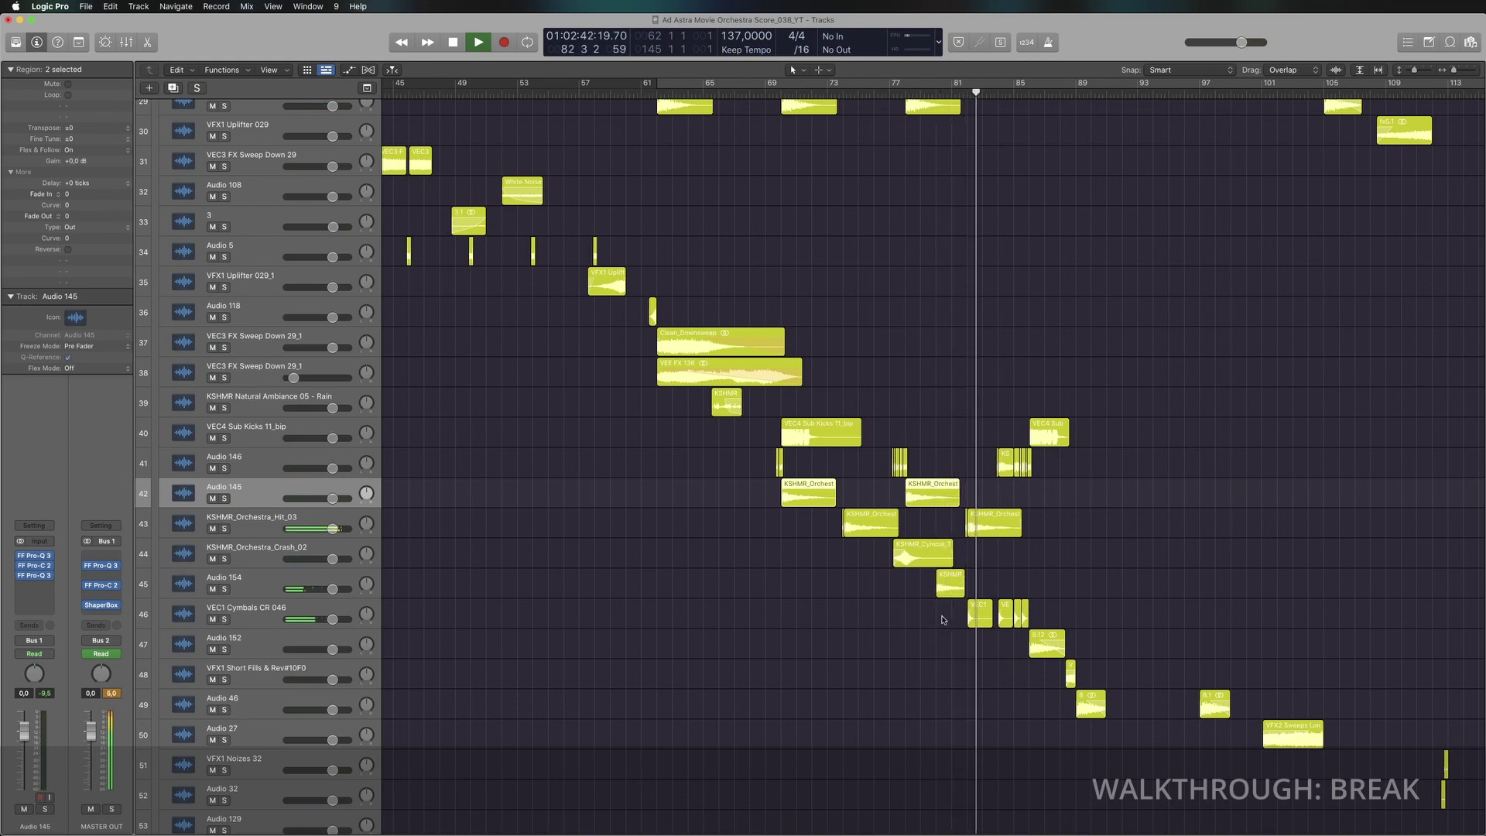
key("super+Up")
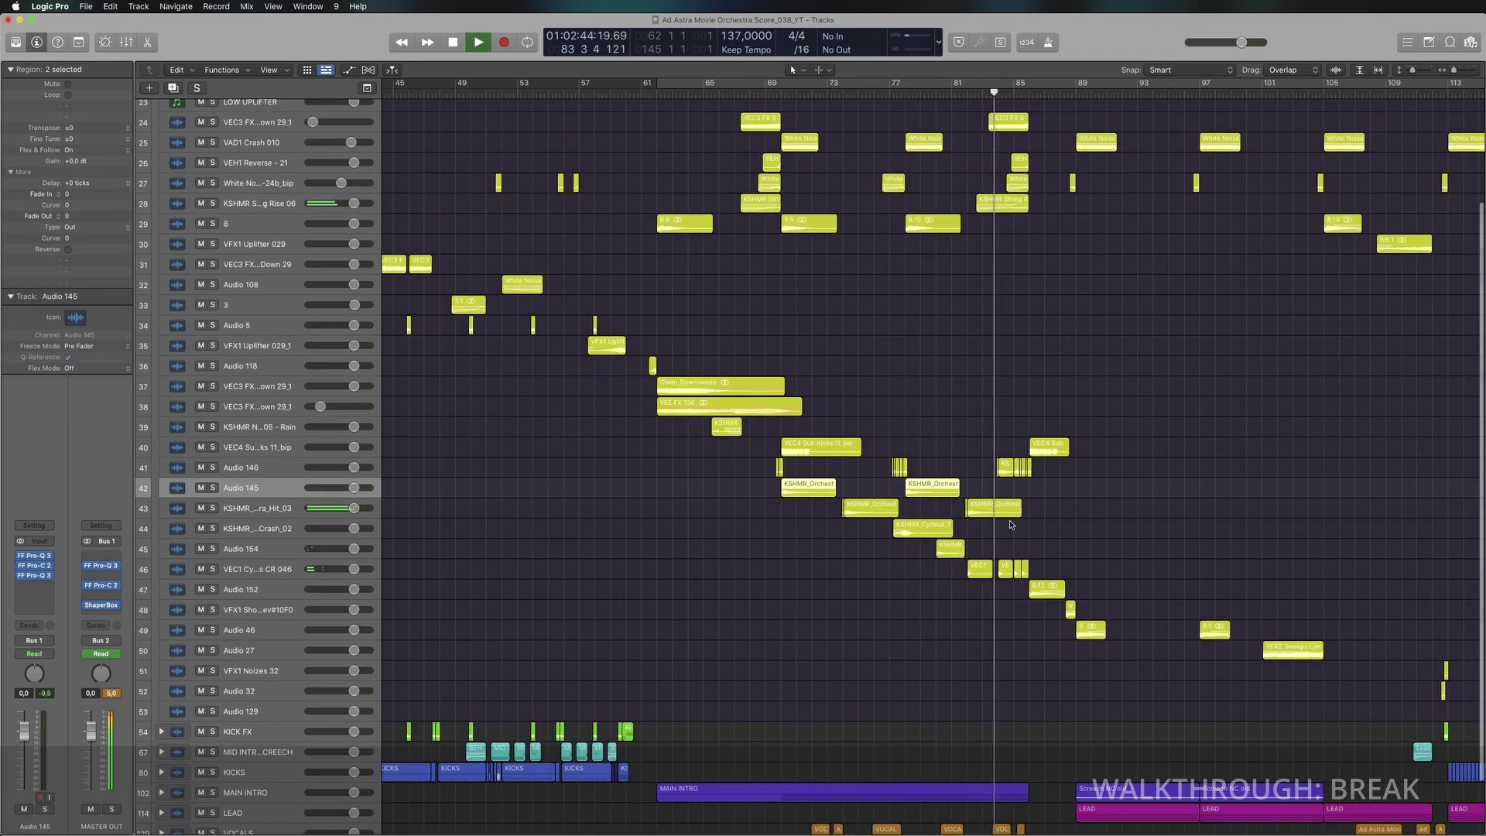
key("super+Up")
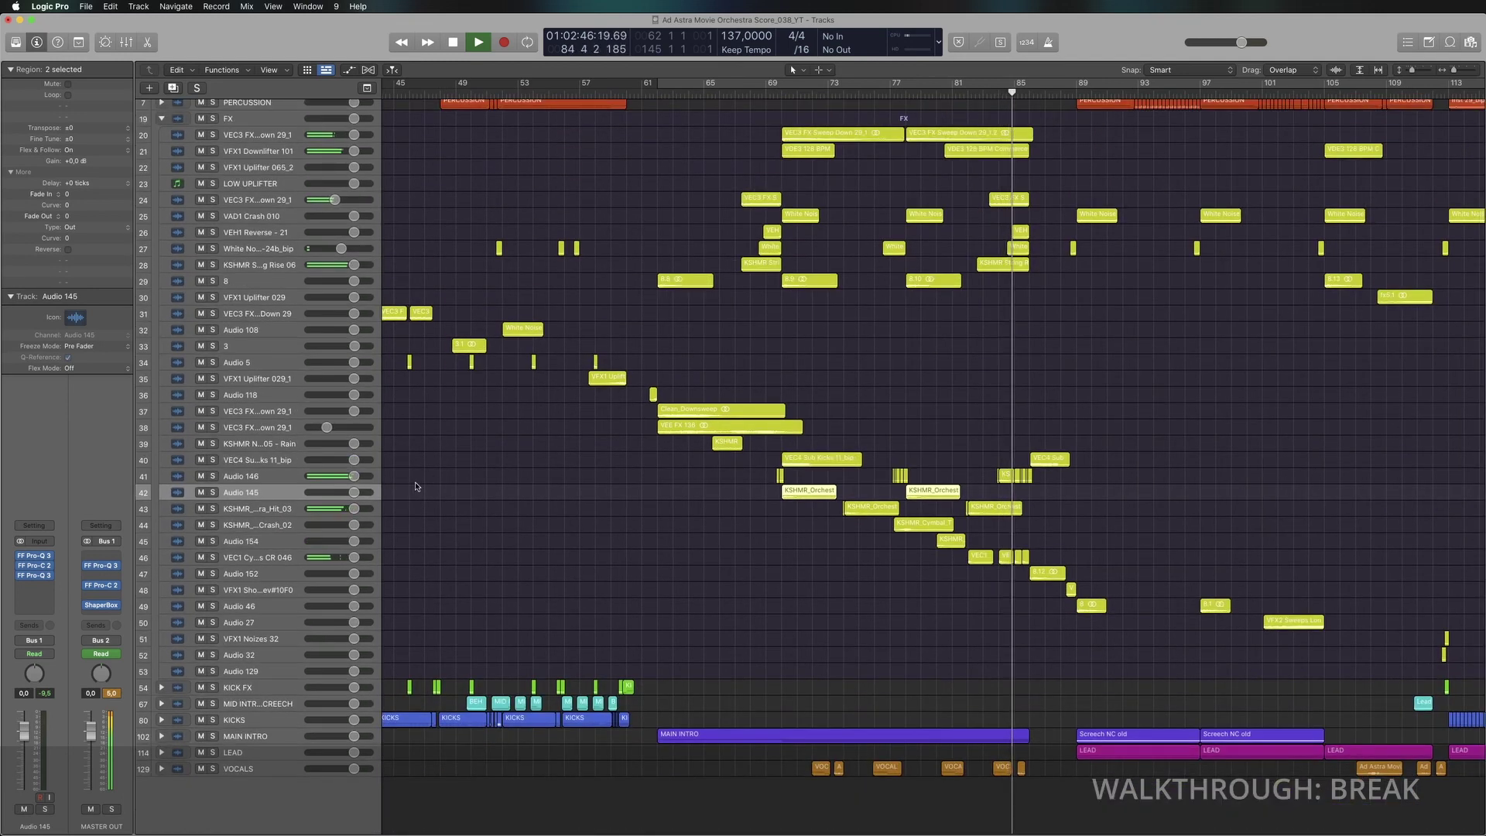
Step: Solo the Audio 146 track, replay its hits from around bar 83, and clear the solo
left_click(213, 476)
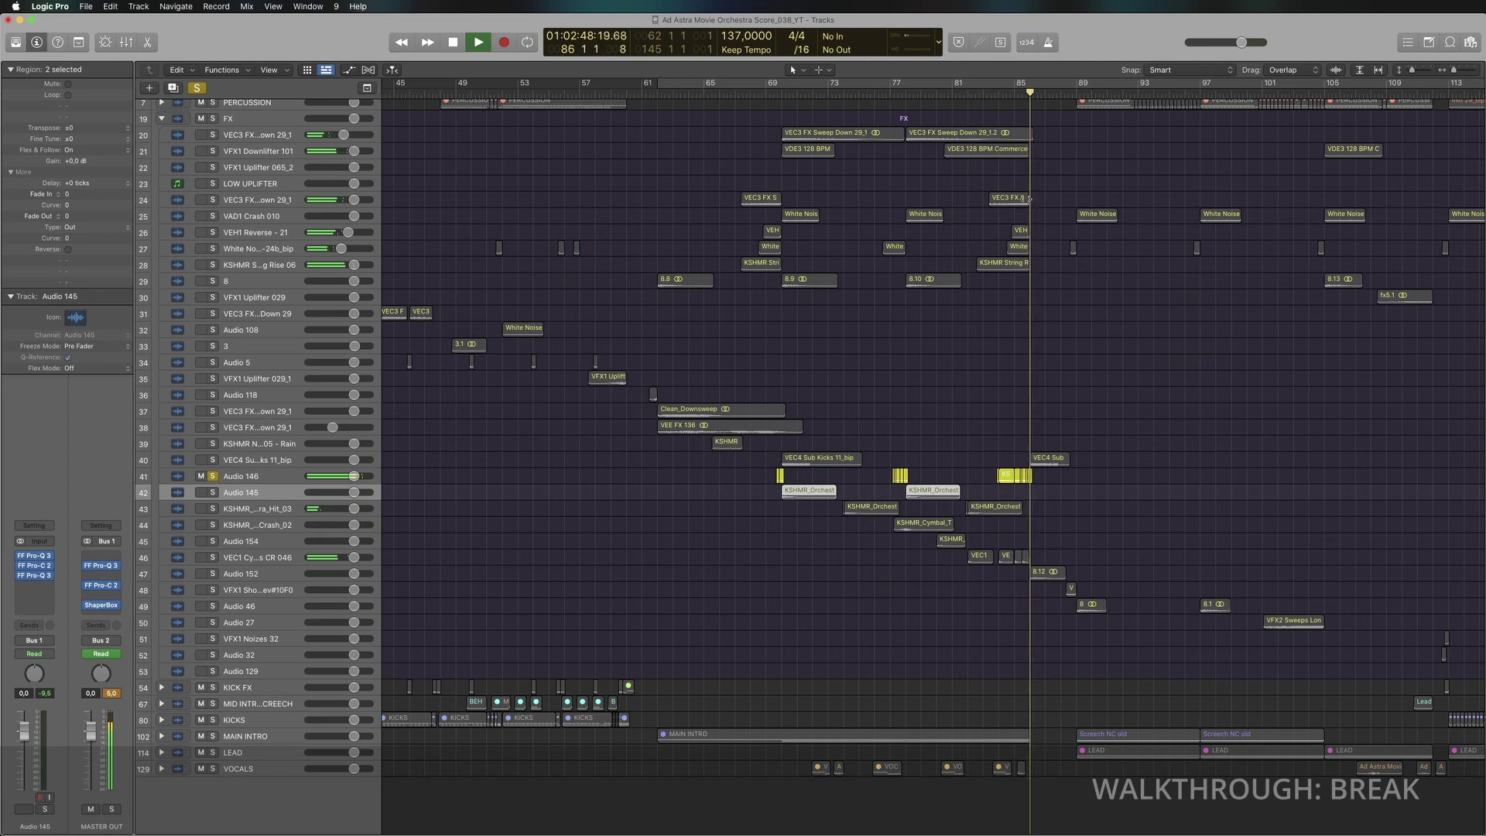
left_click(986, 93)
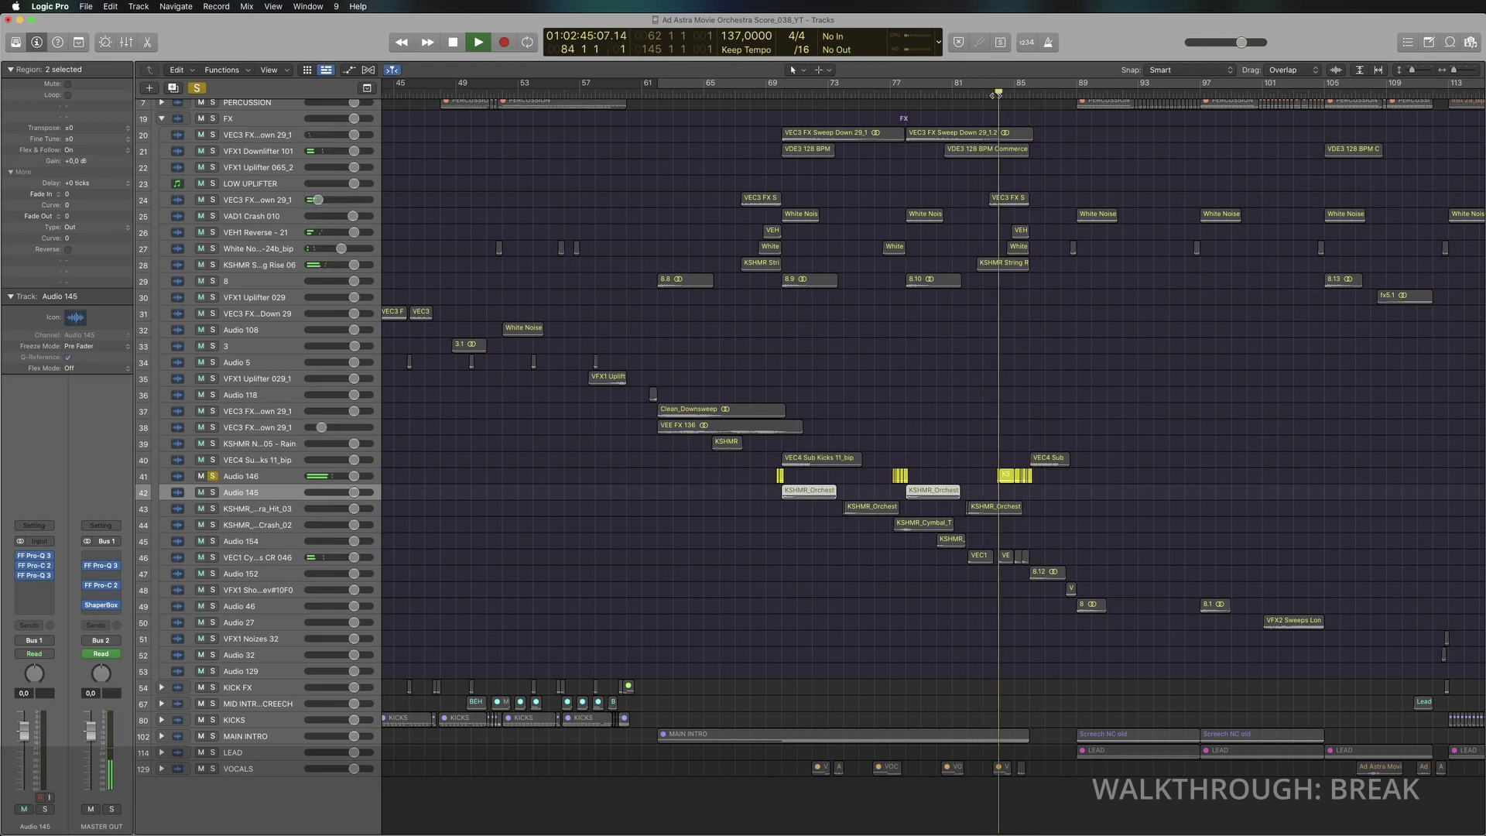
left_click(214, 477)
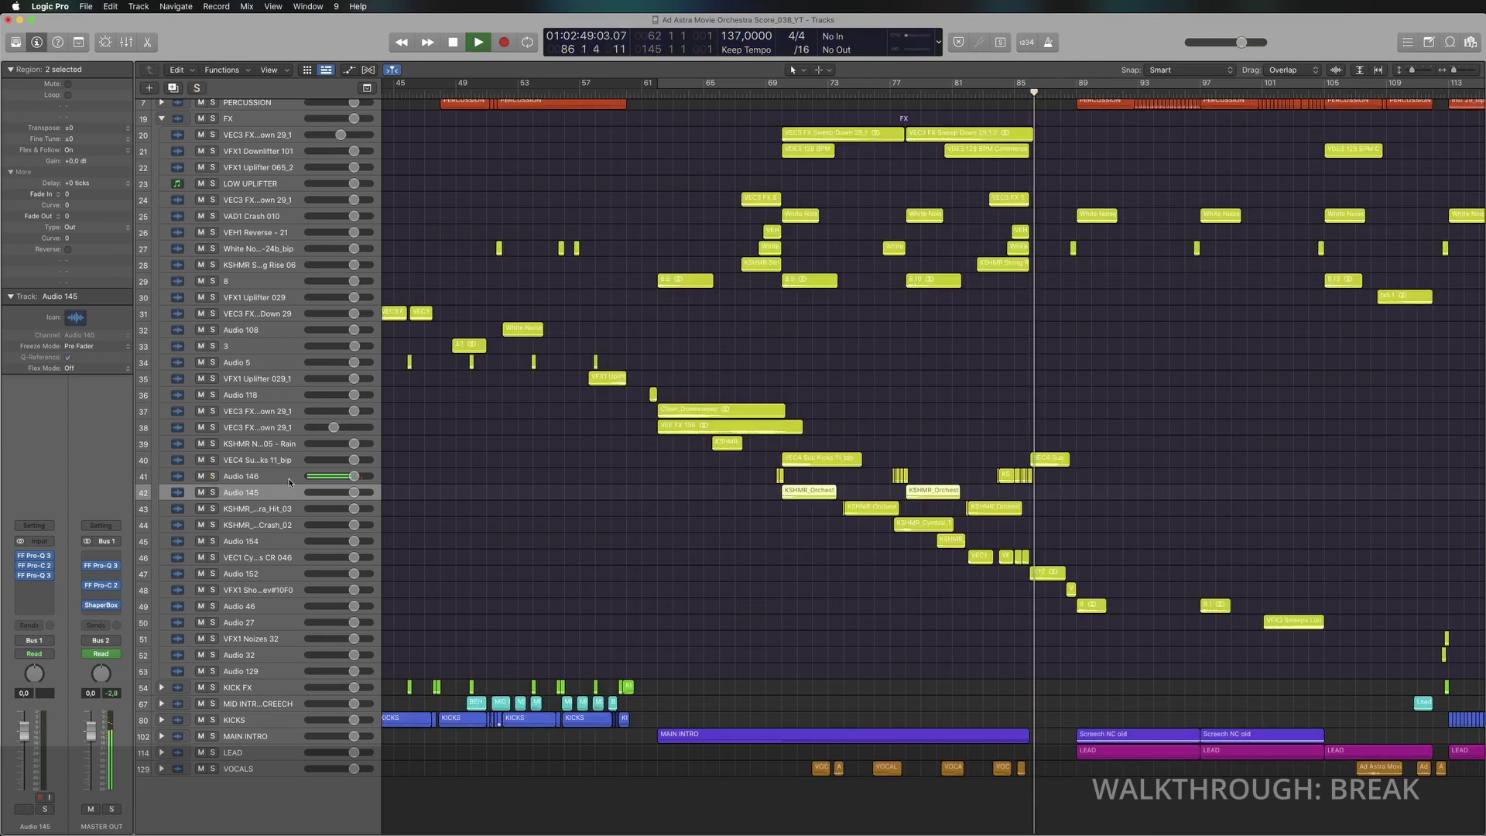
Step: Stop playback and enlarge the FX tracks to examine the Audio 146 regions near the end of the break
key("cmd+Down")
key("space")
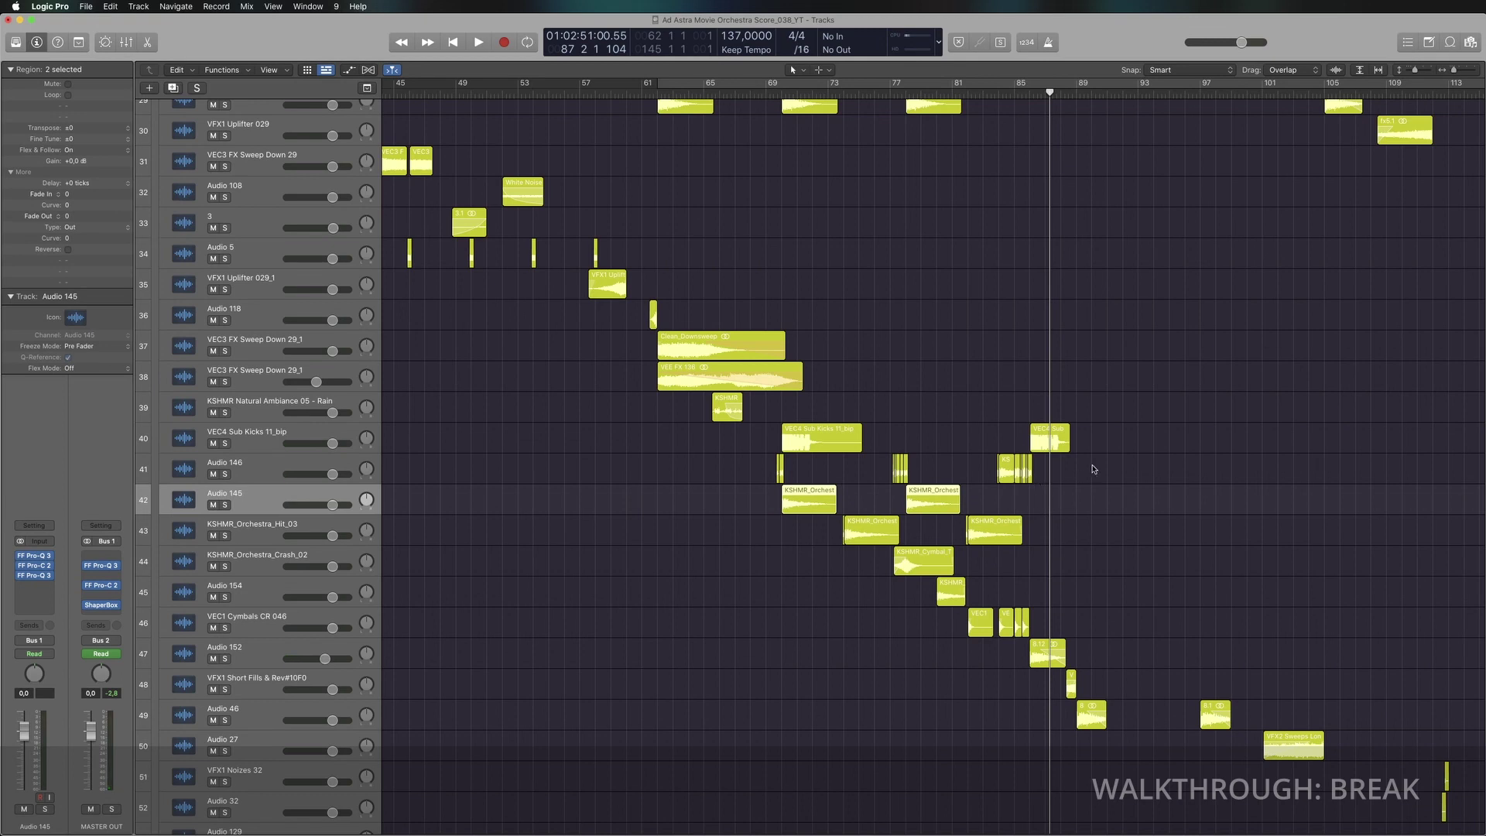
left_click_drag(1097, 468, 999, 476)
left_click(702, 475)
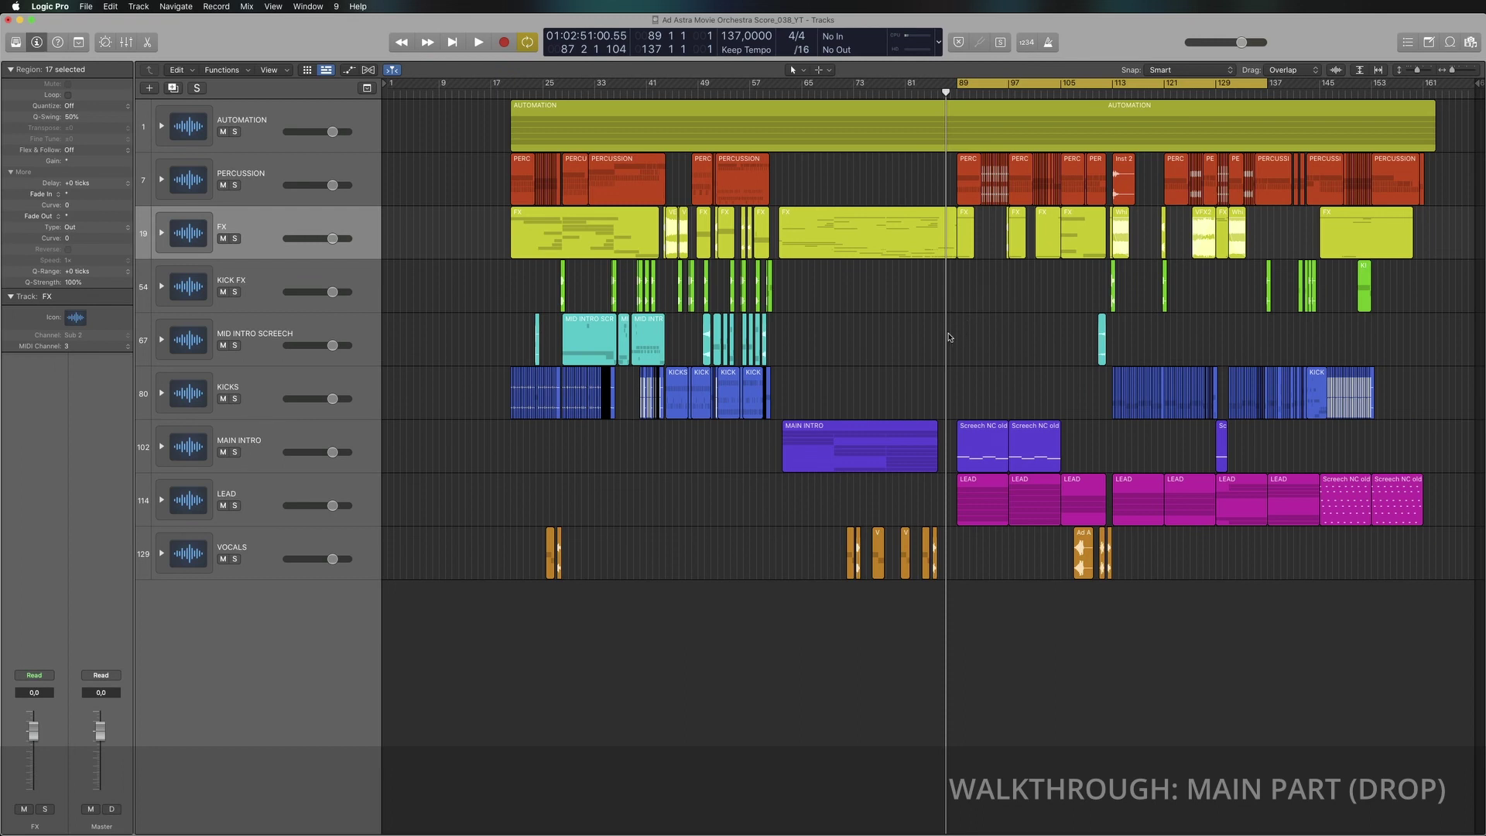
Step: Play the drop from bar 89 and briefly solo the LEAD stack, followed by the PERCUSSION stack
key("space")
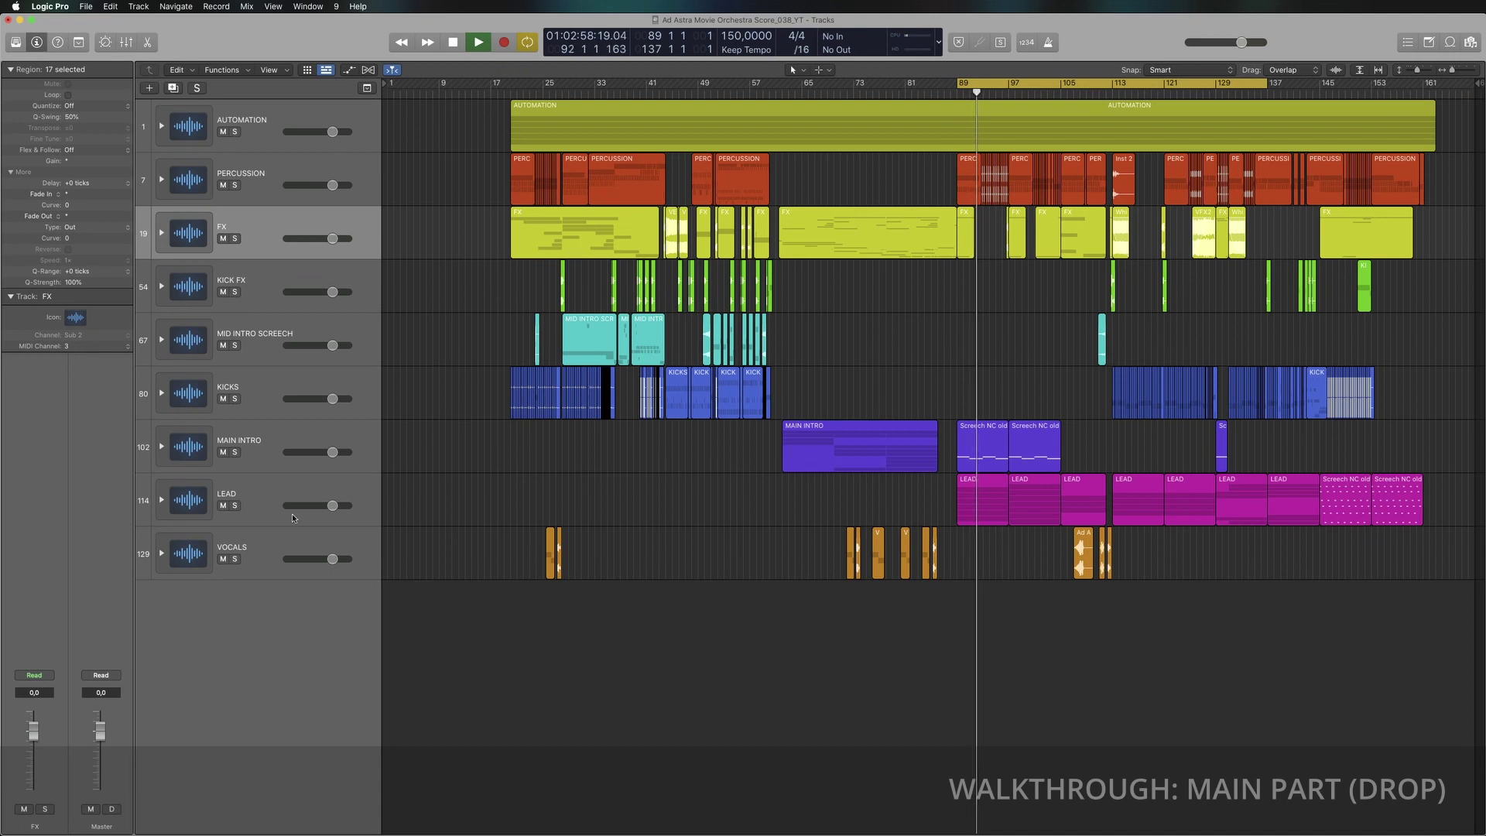
left_click(235, 505)
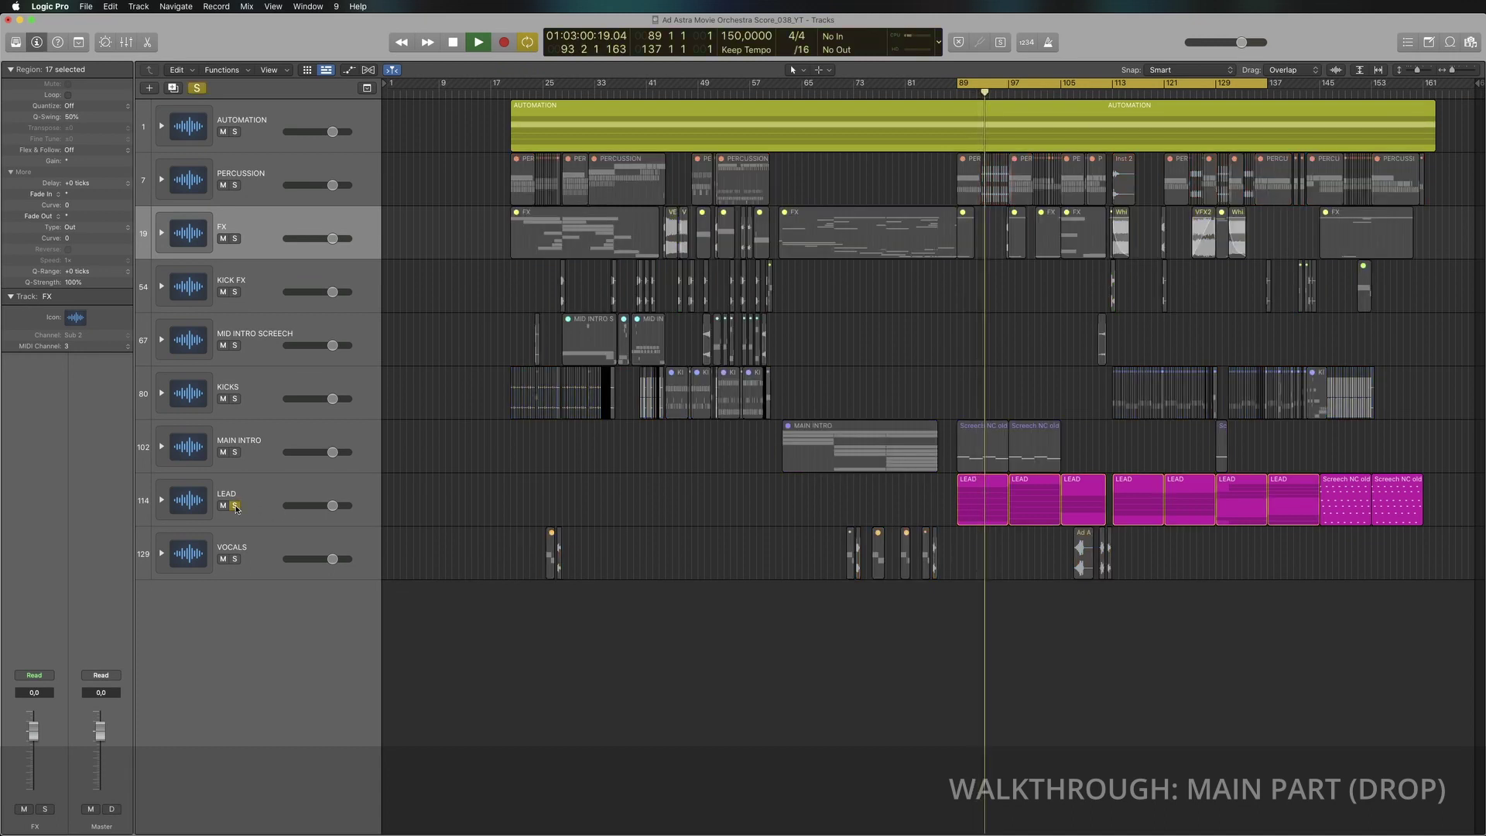
left_click(235, 506)
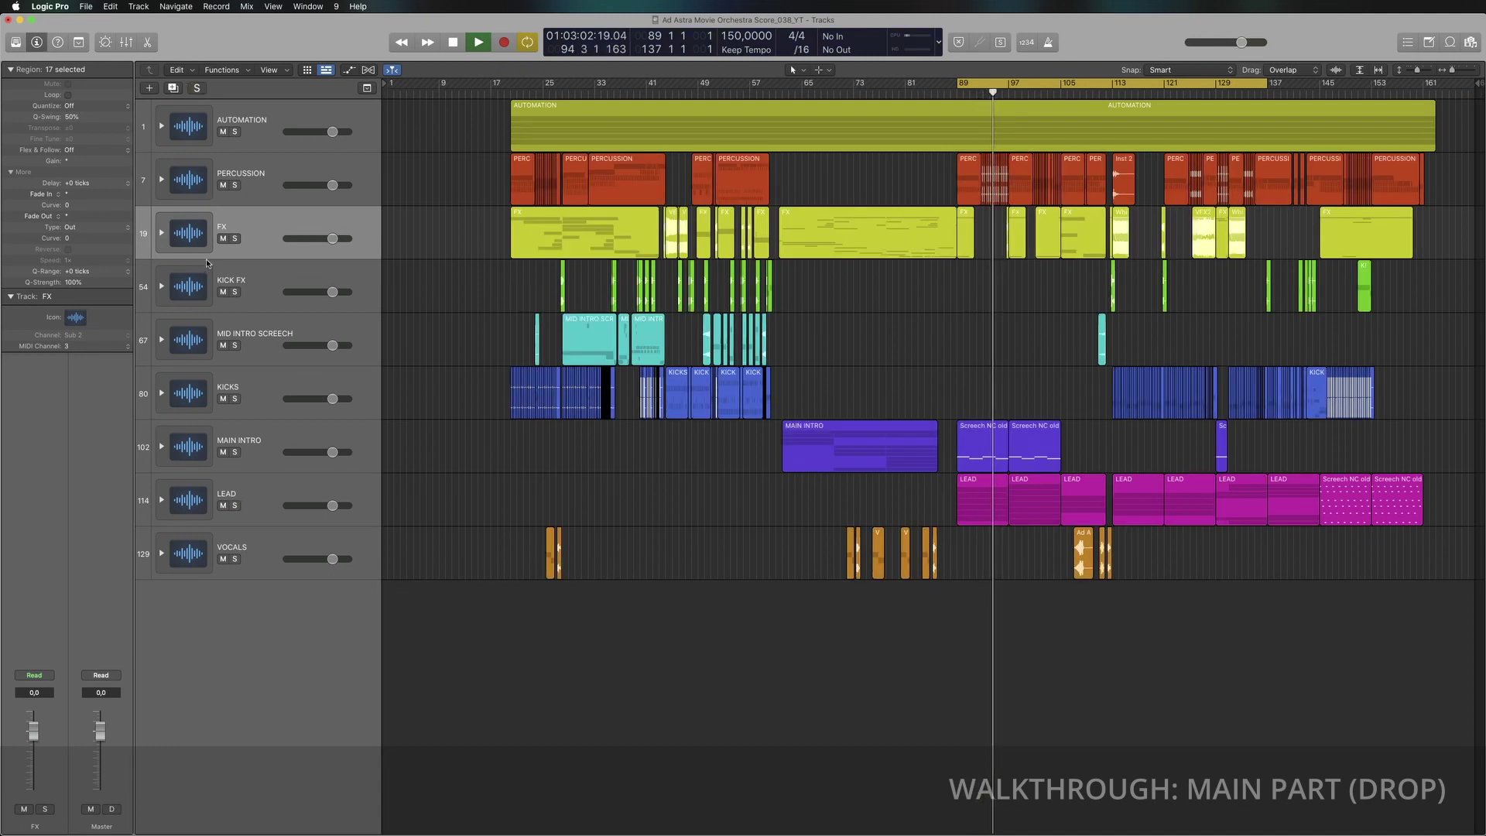
left_click(235, 186)
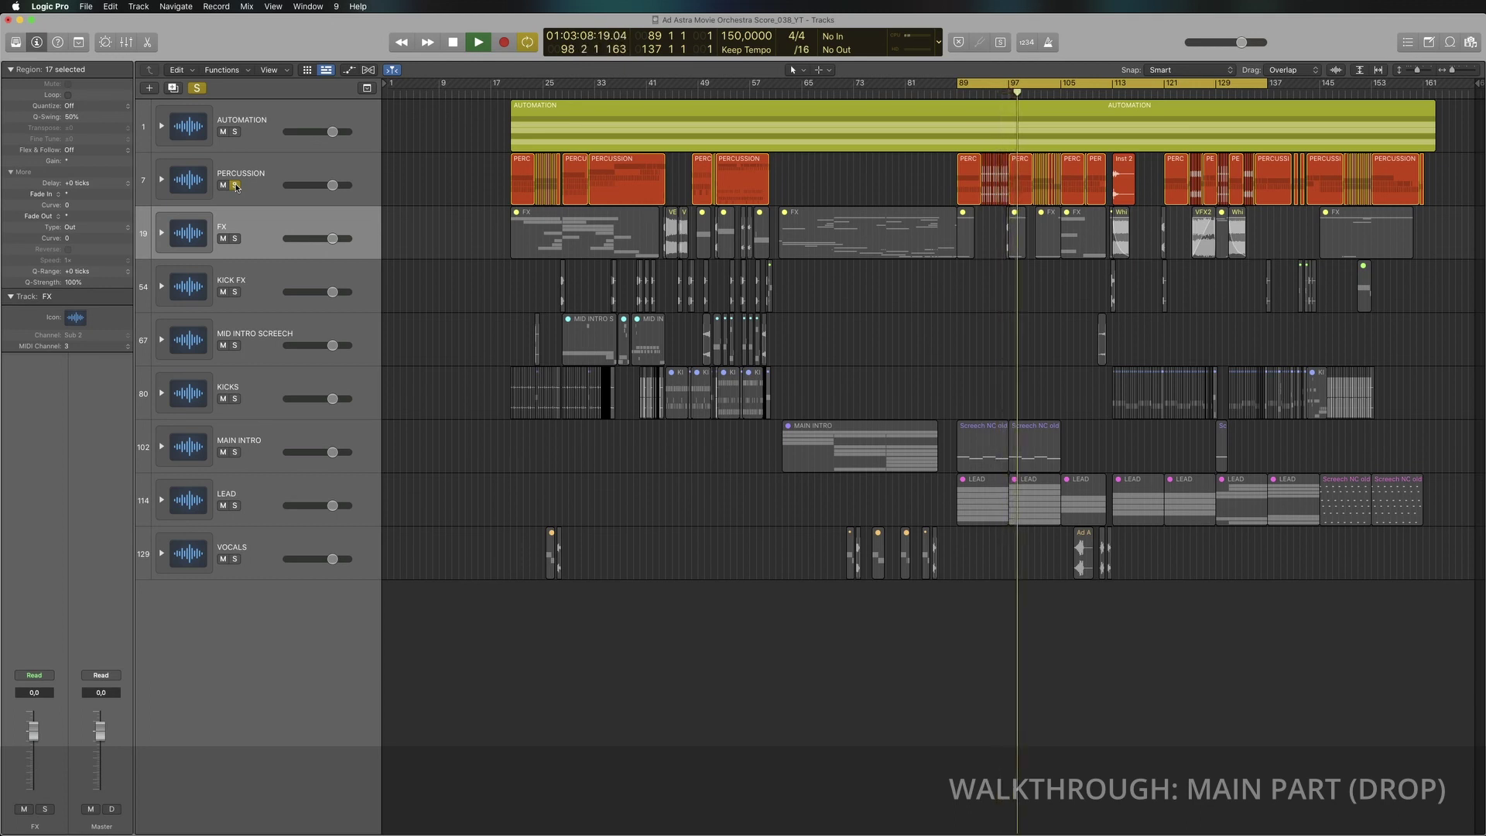
left_click(235, 186)
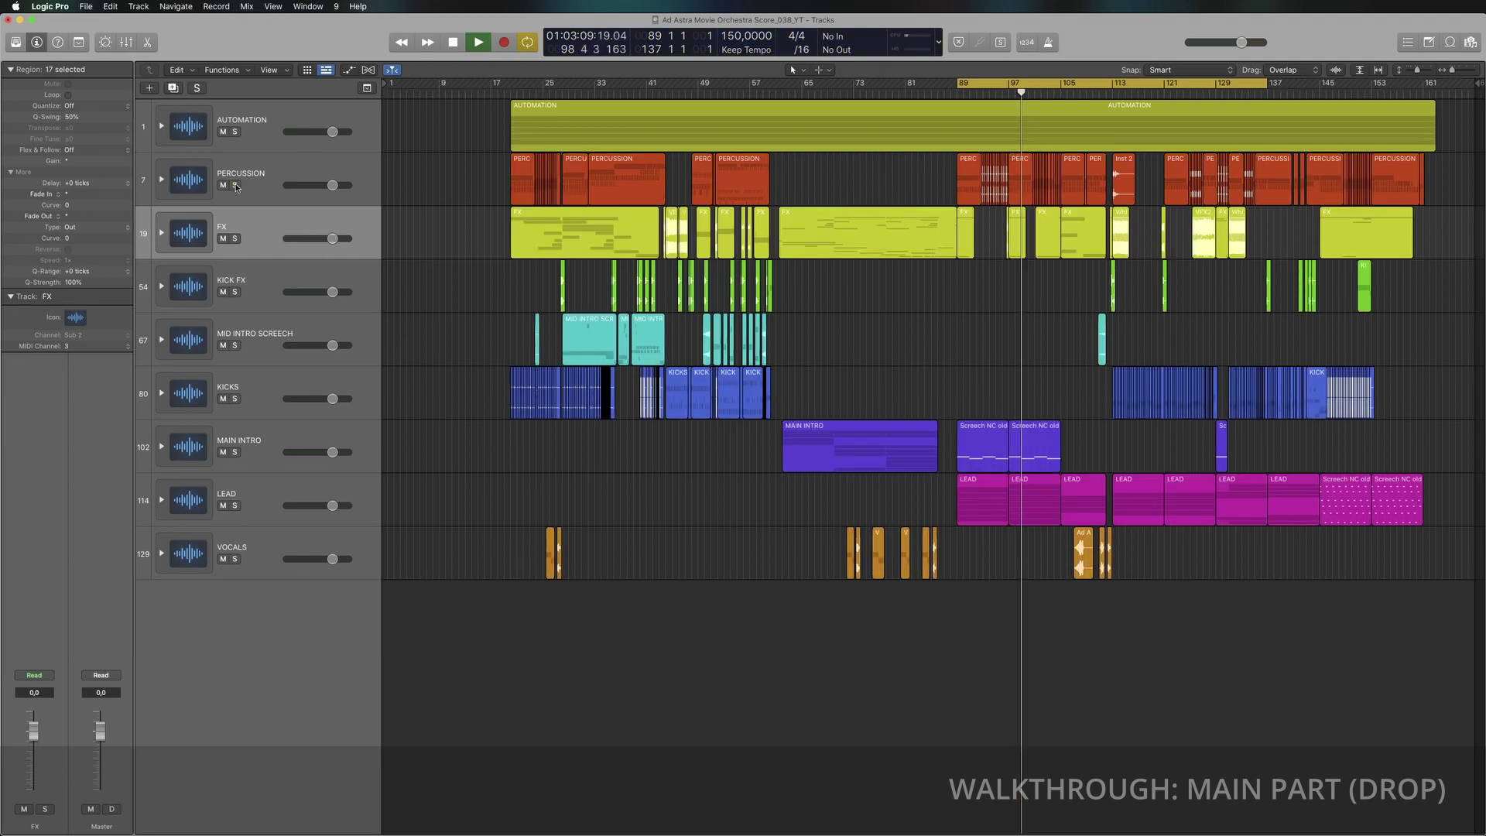
Step: Briefly solo the MAIN INTRO stack and then the FX stack while the drop plays up to about bar 106
left_click(235, 453)
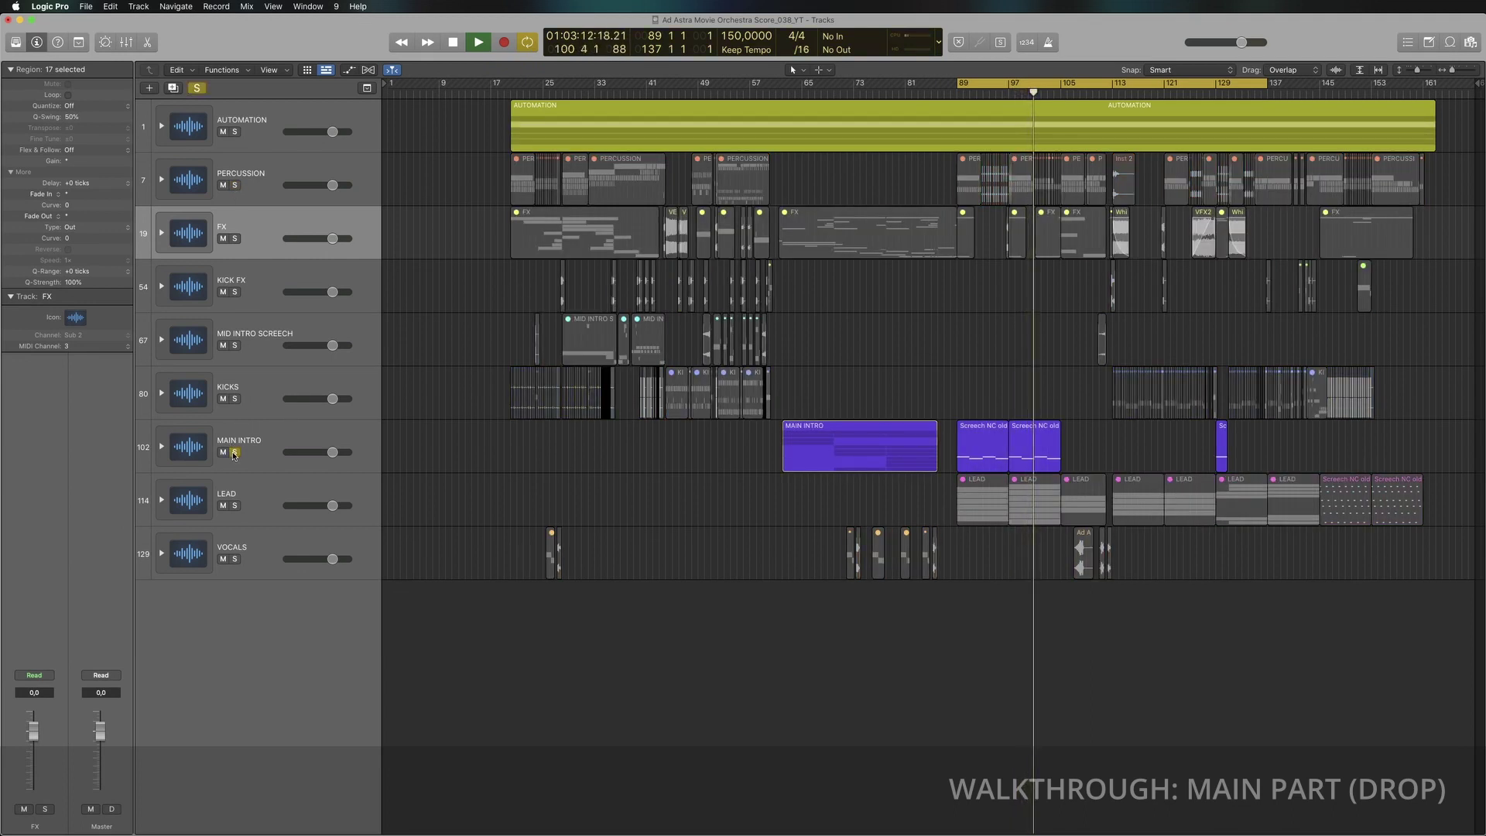
left_click(235, 453)
left_click(235, 240)
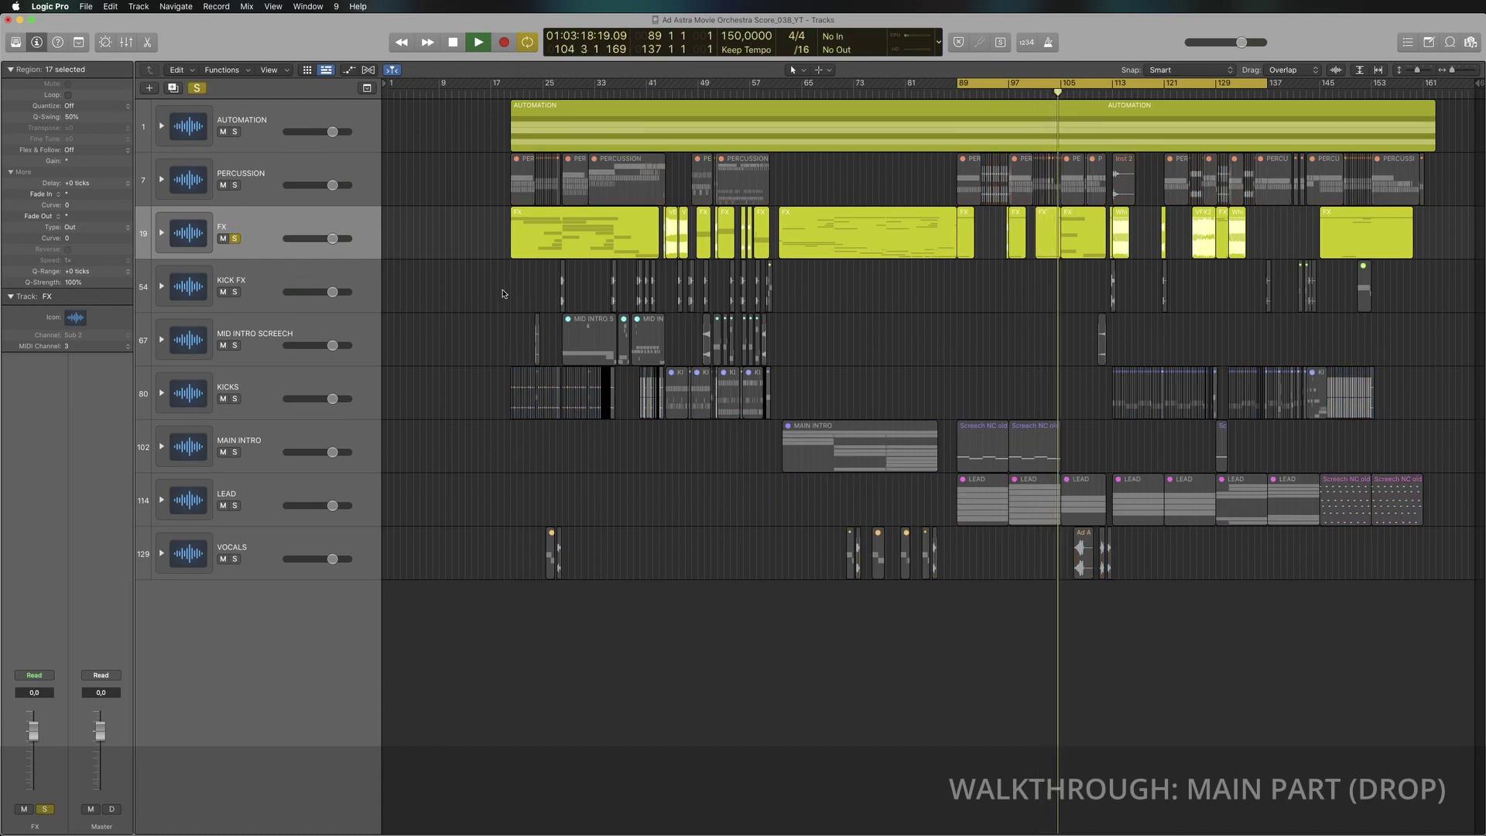
left_click(236, 239)
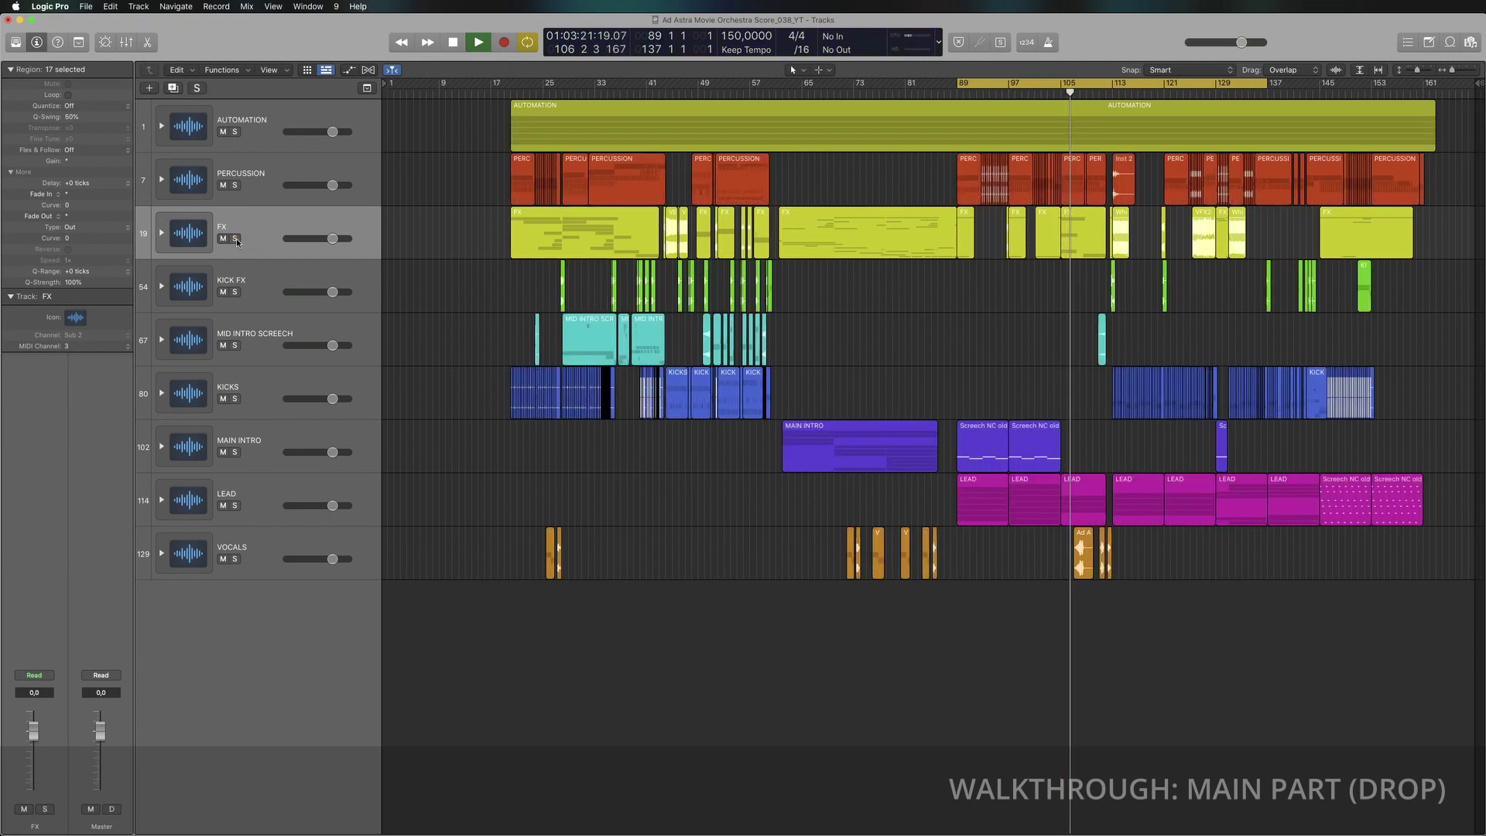
Step: Compare the LEAD and PERCUSSION stacks in solo, one after the other, between about bars 107 and 114
left_click(236, 506)
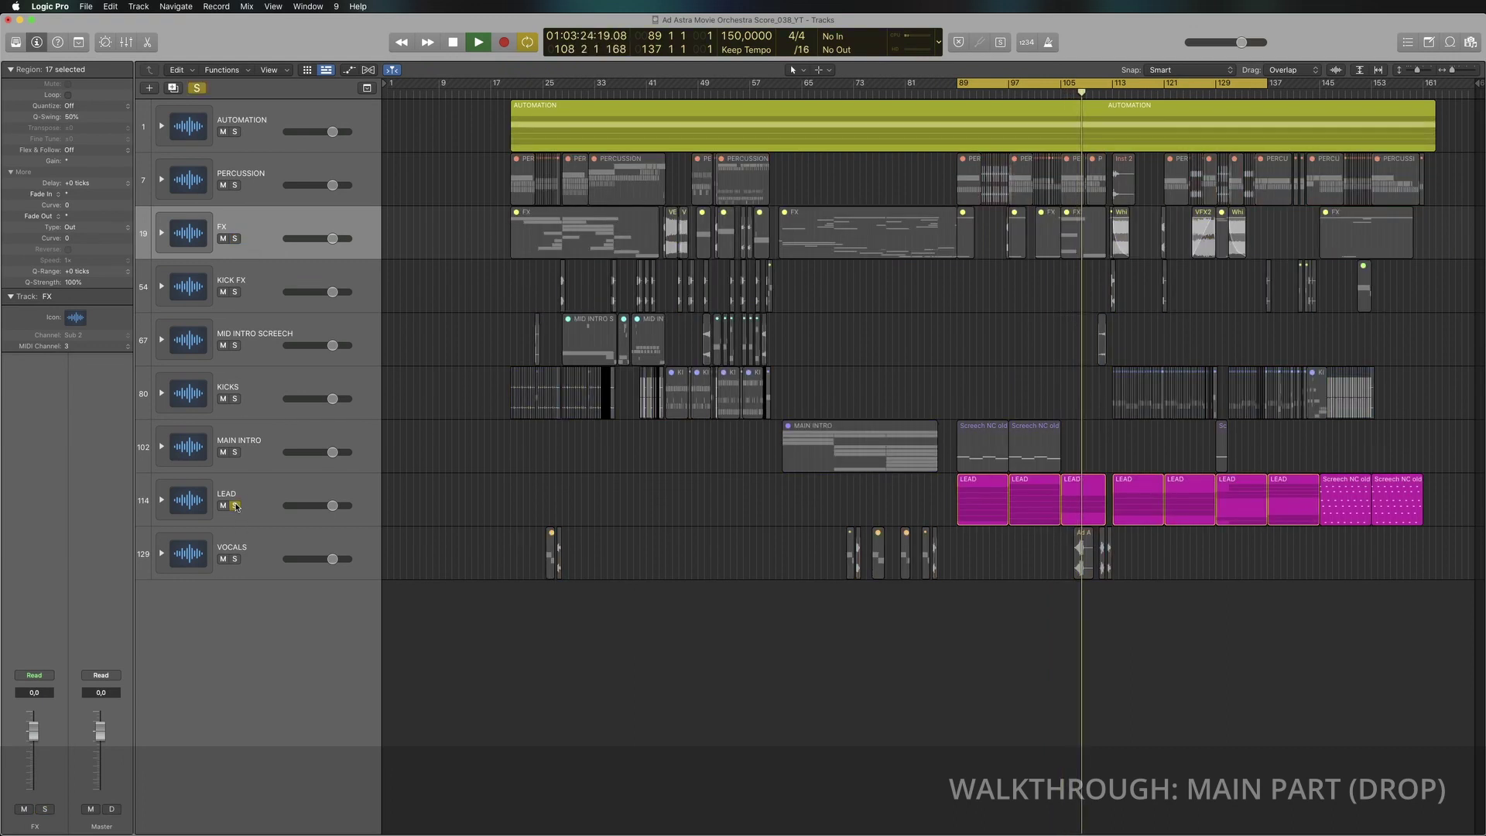
left_click(236, 507)
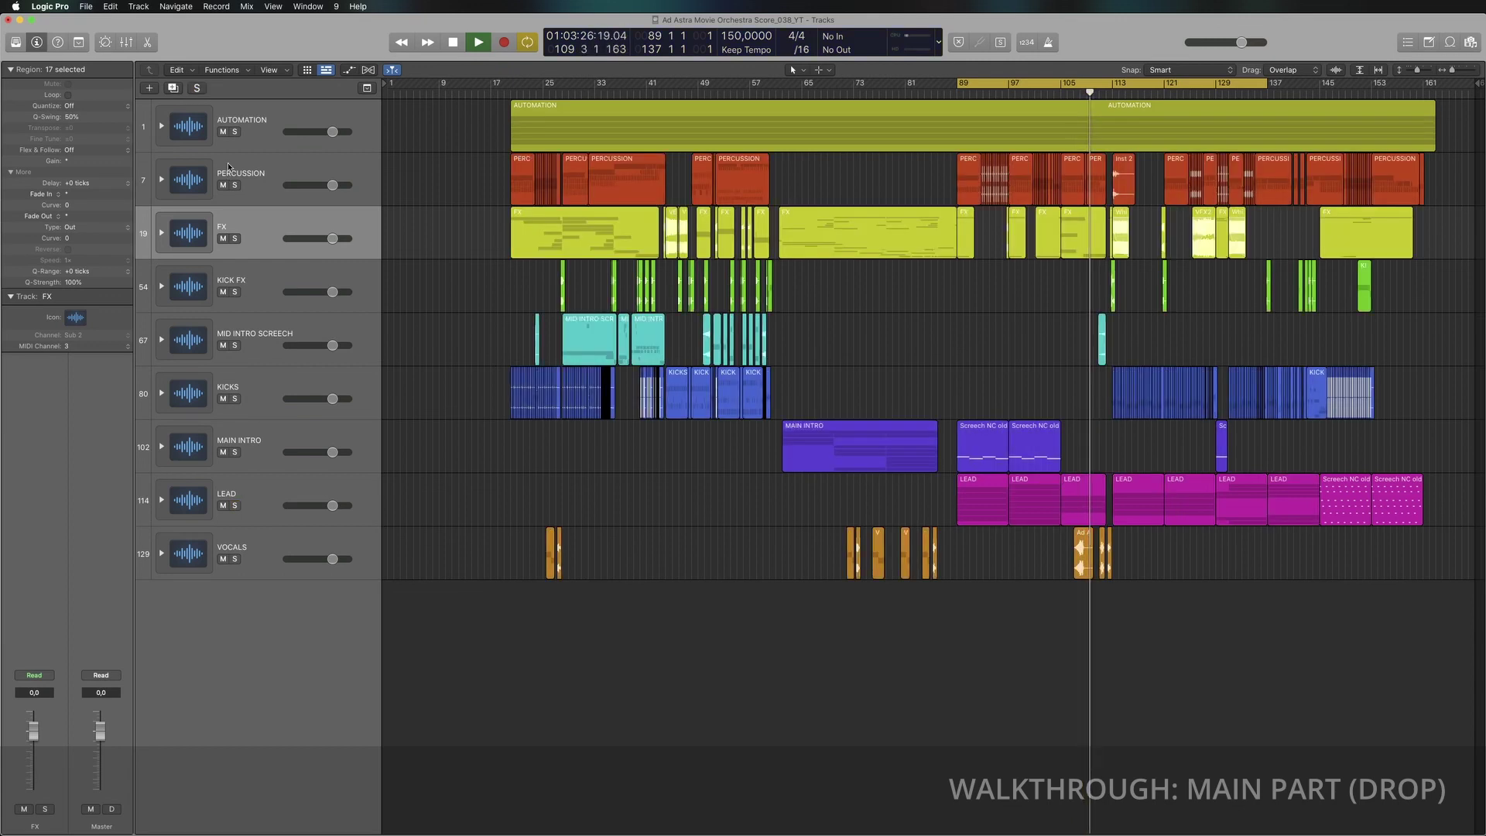
left_click(235, 186)
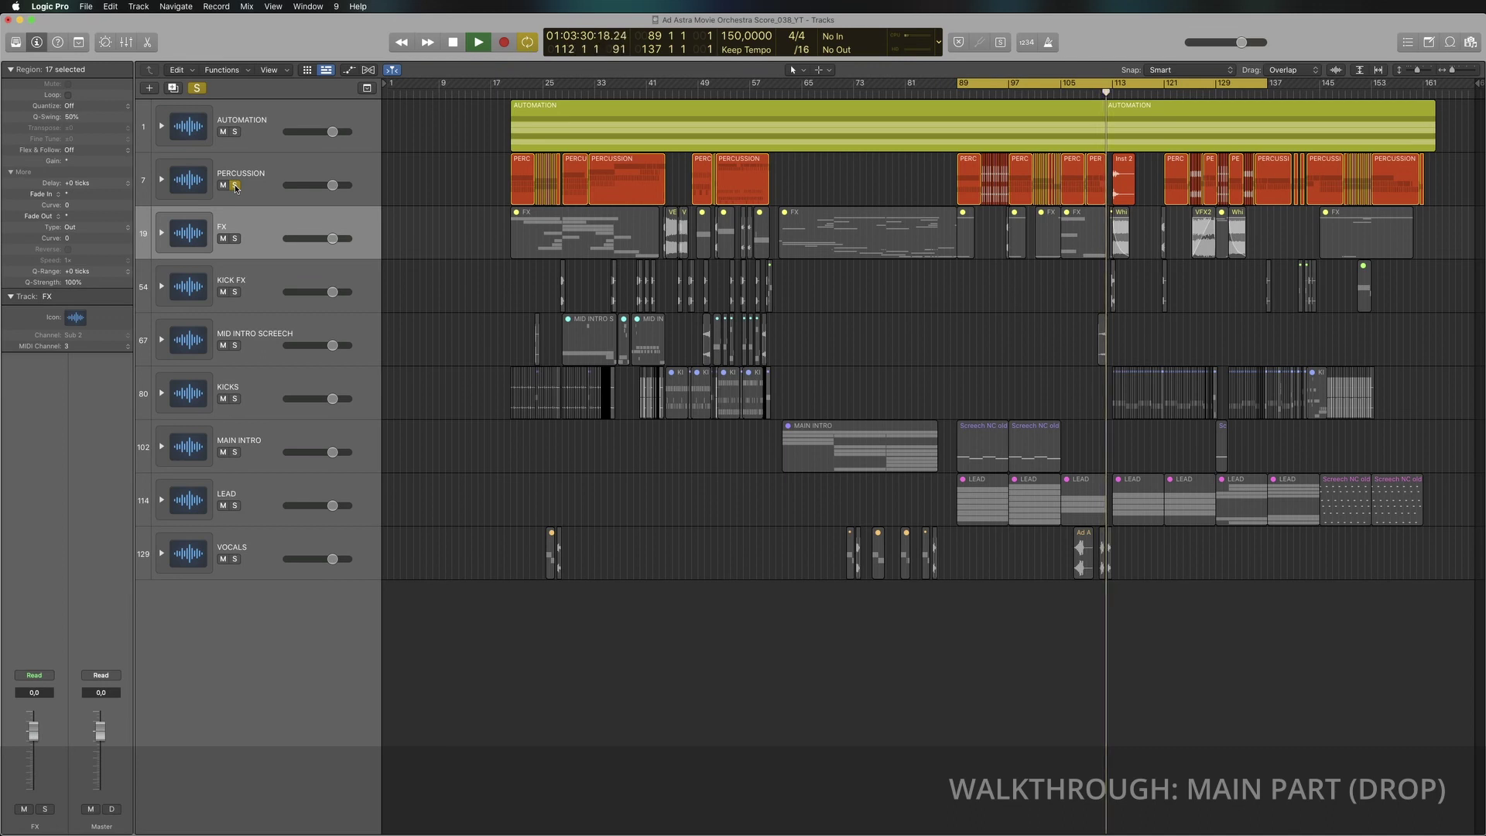
left_click(235, 186)
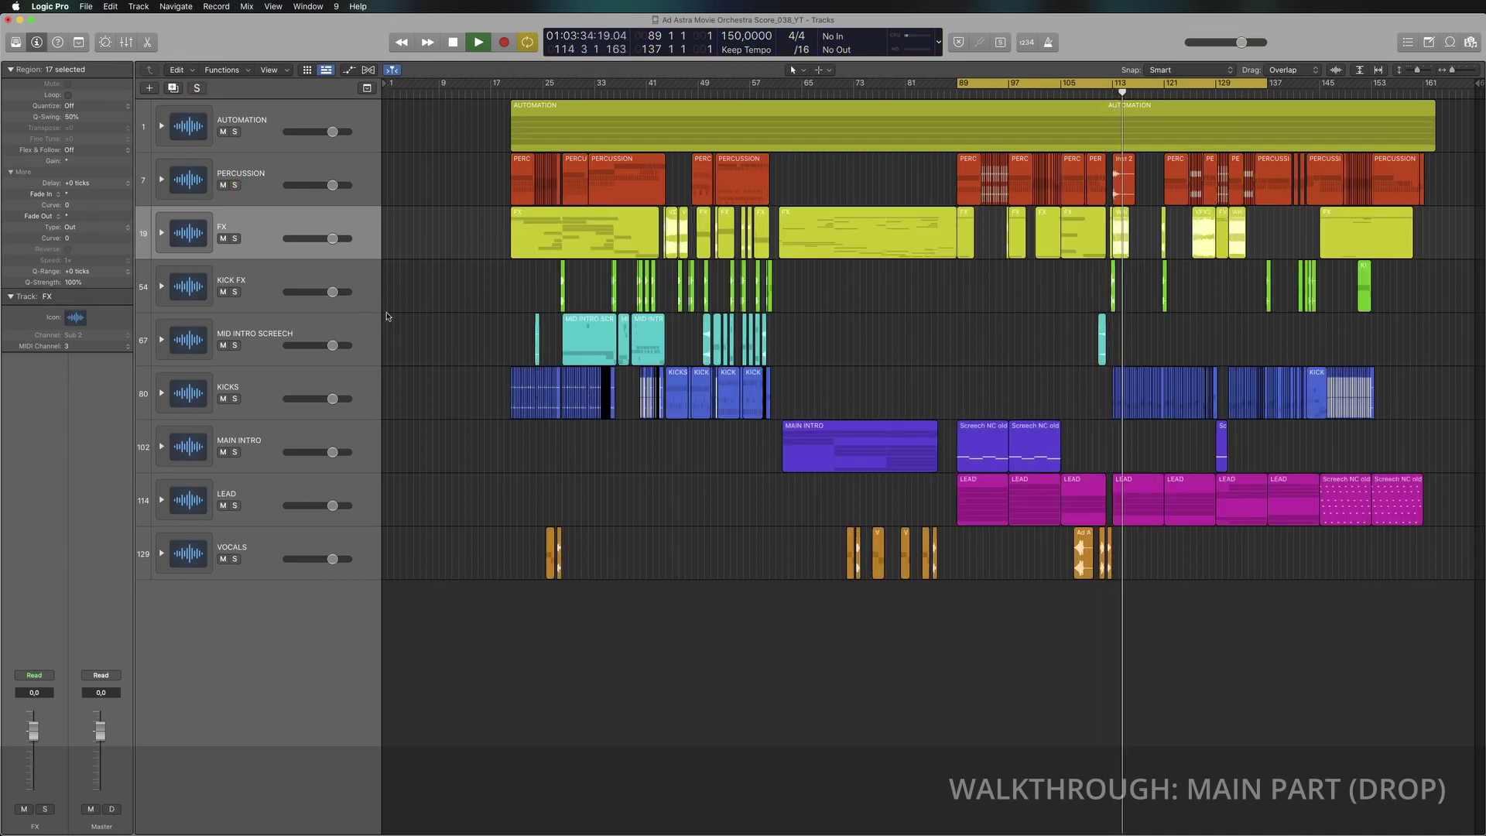
Step: Solo the KICKS stack around bar 119 and the PERCUSSION stack around bar 124, clearing each solo
left_click(236, 398)
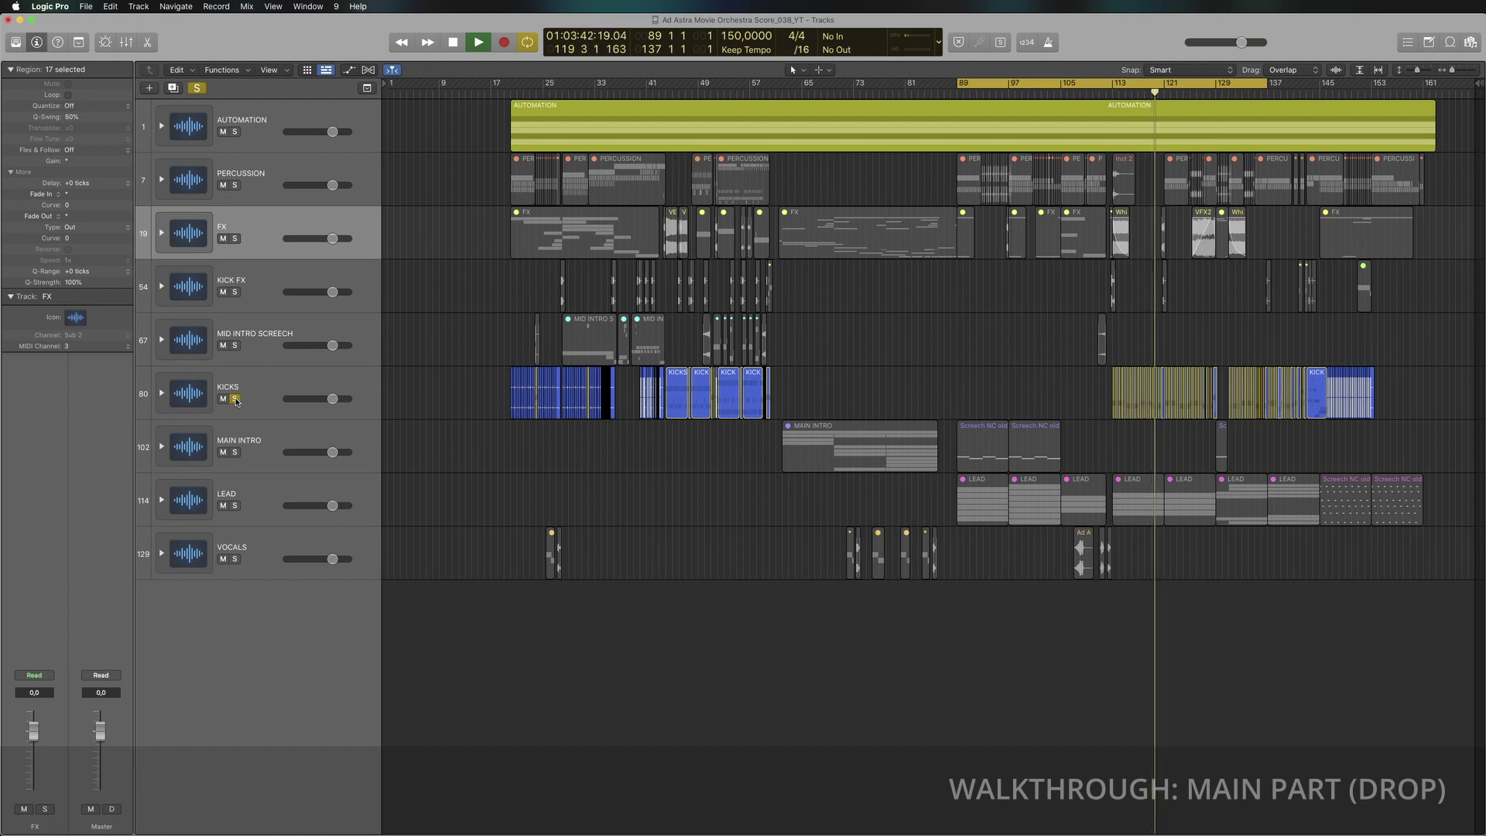
left_click(235, 399)
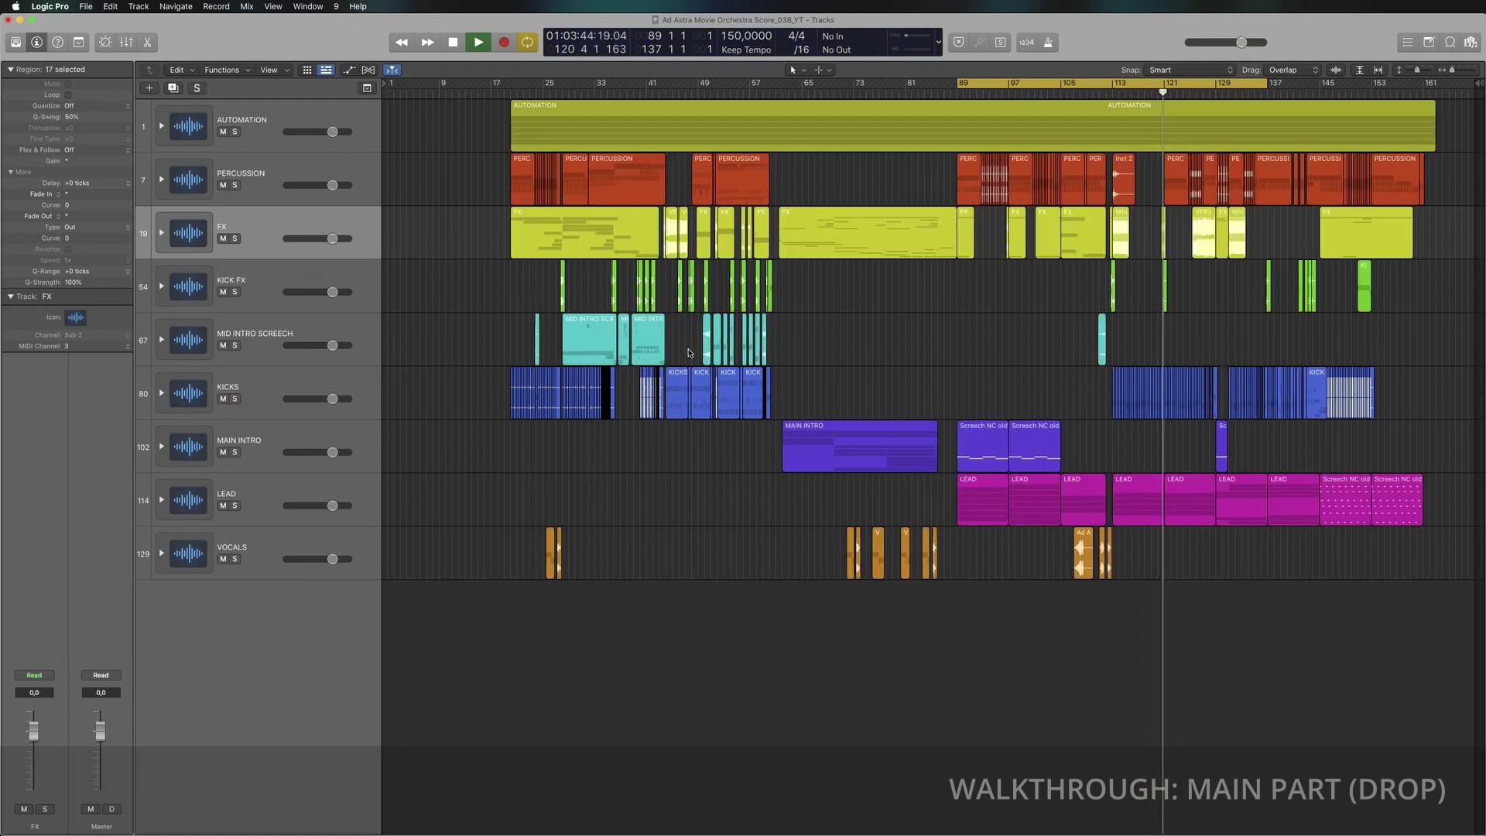
left_click(236, 186)
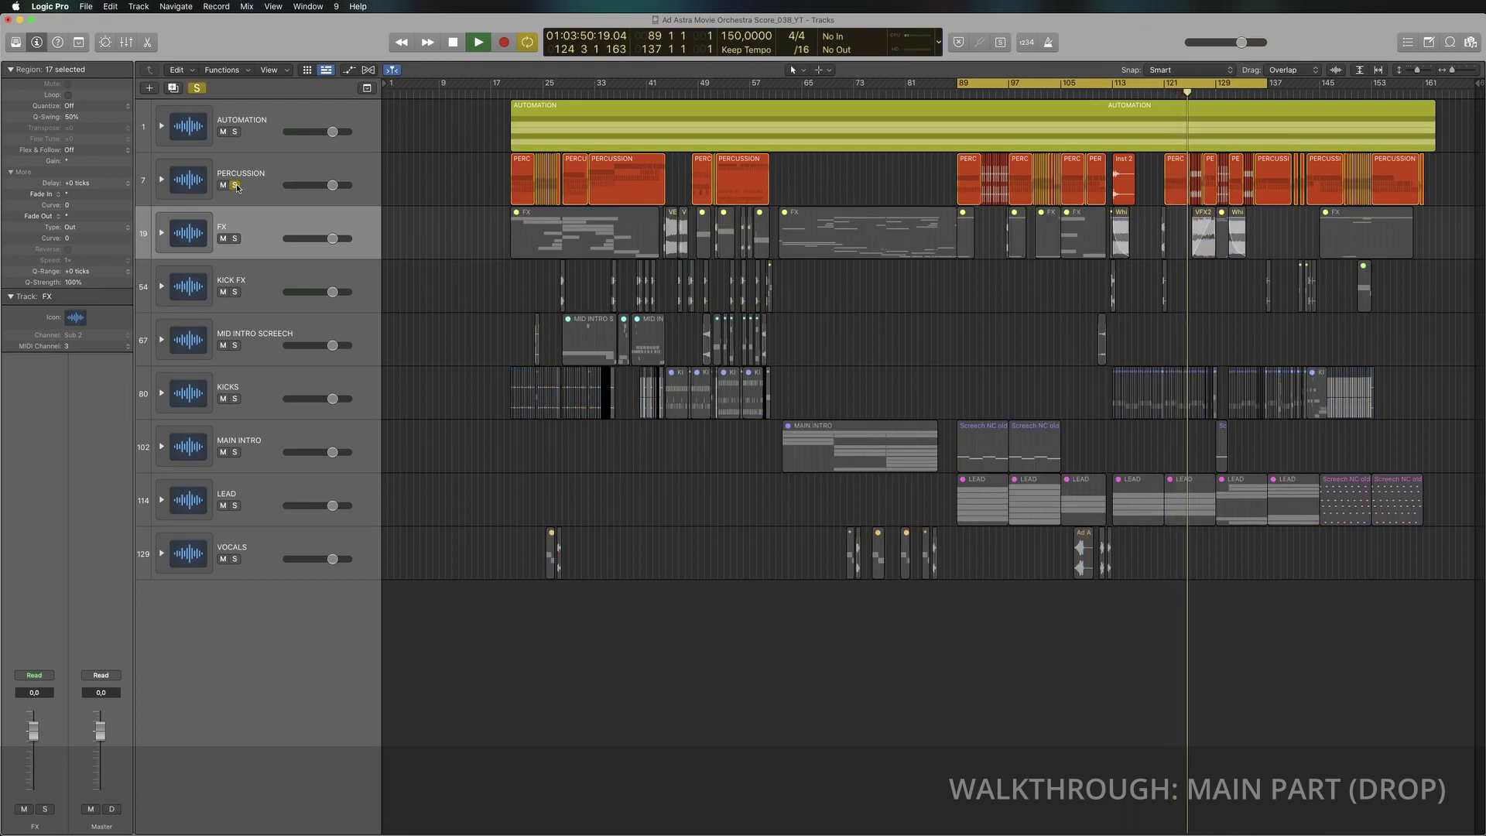
left_click(236, 186)
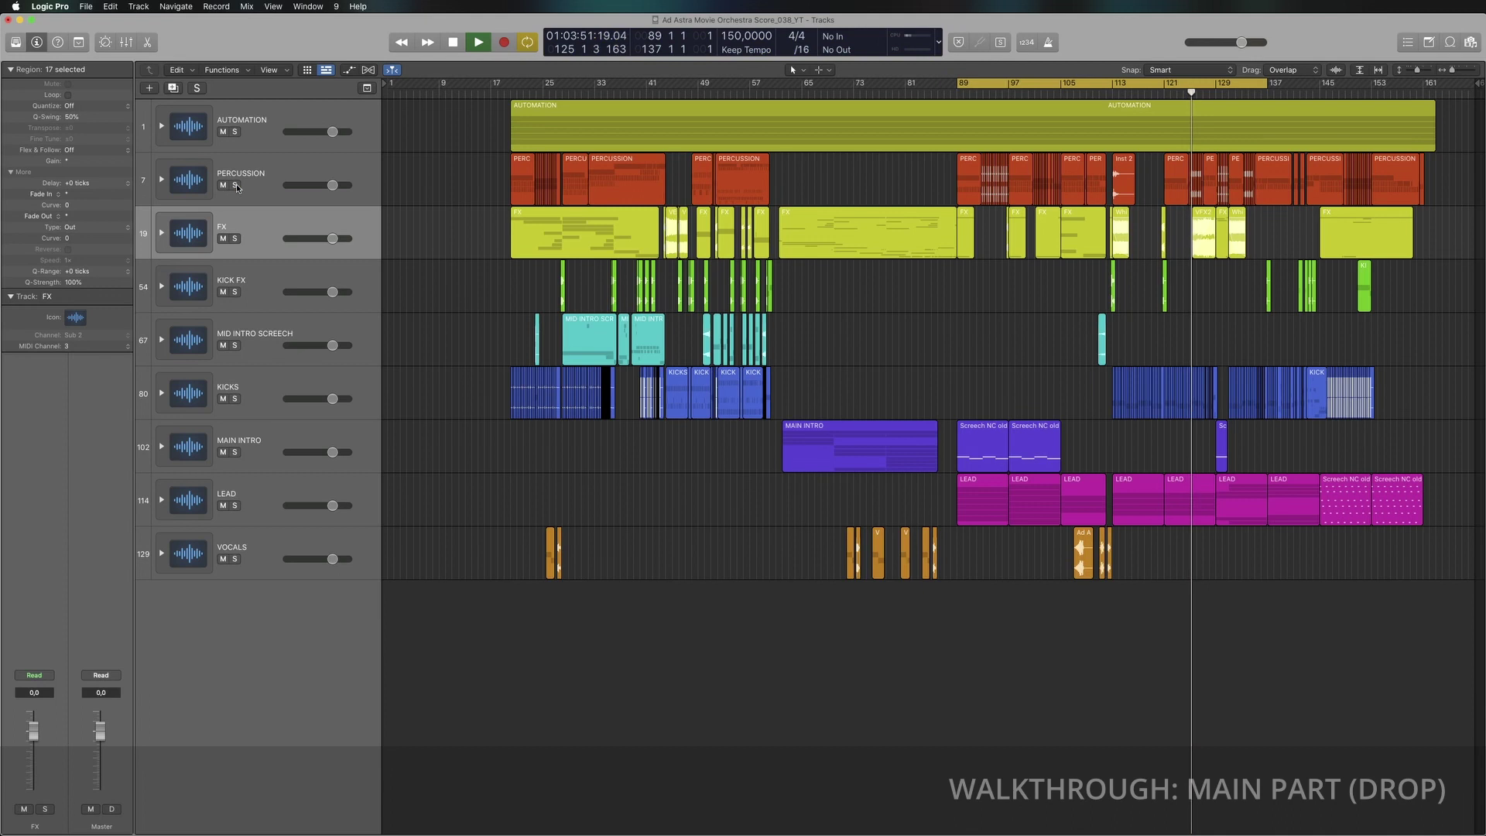
Step: Solo the LEAD stack around bar 130 and the PERCUSSION stack around bar 134, clearing each solo
left_click(235, 506)
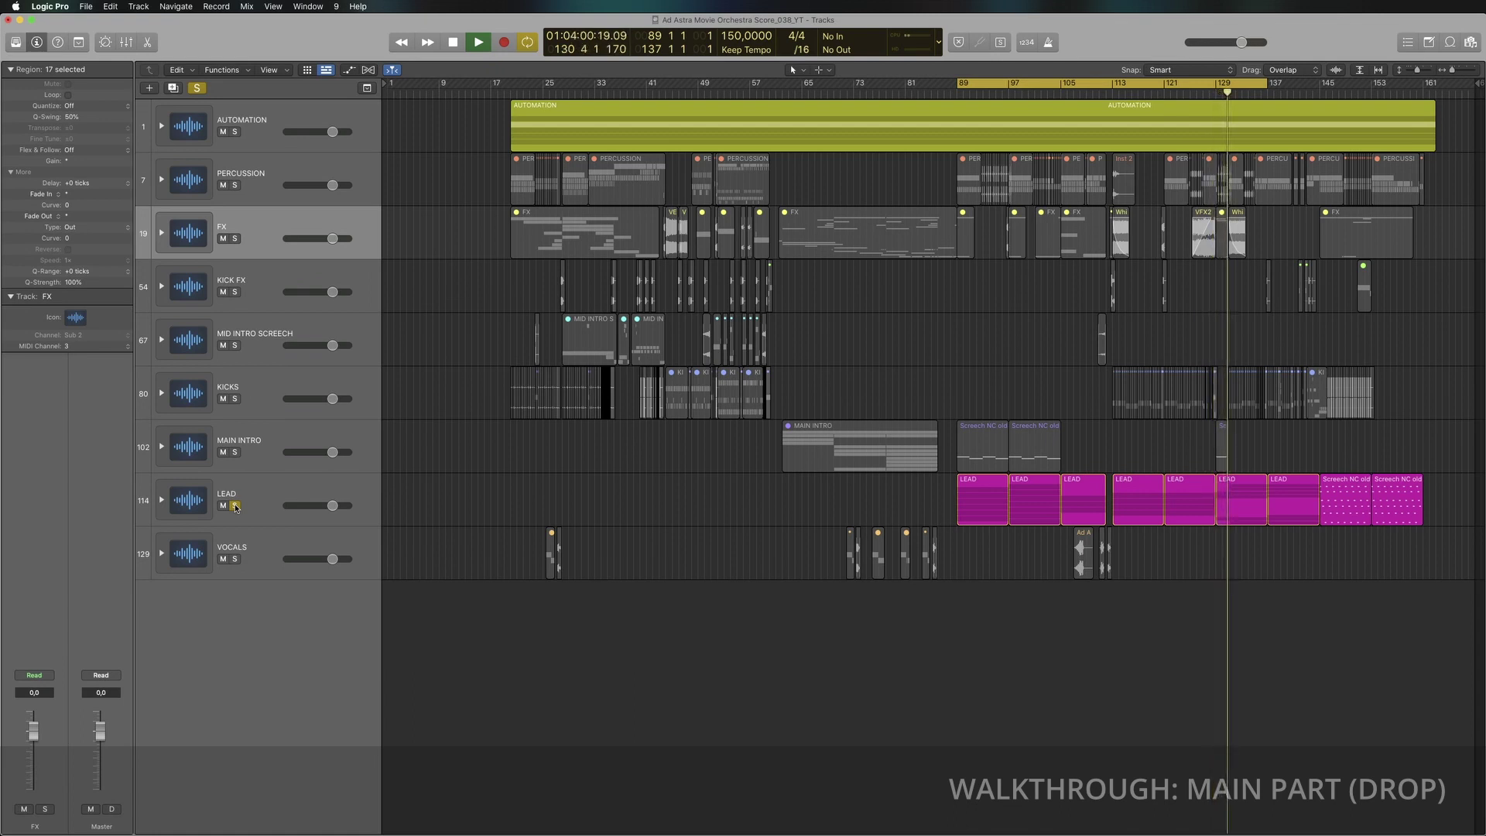
left_click(235, 506)
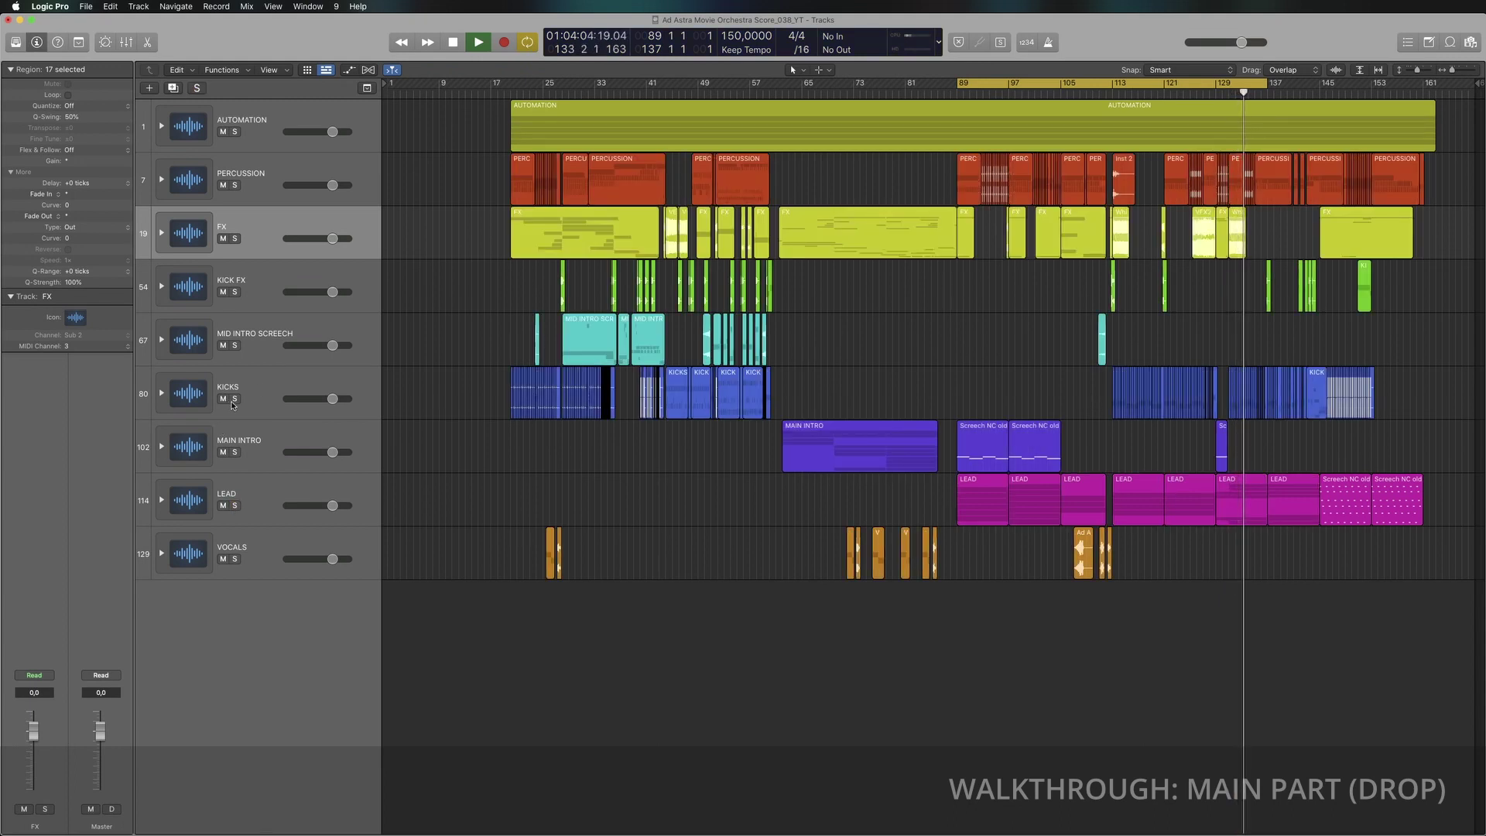
left_click(235, 185)
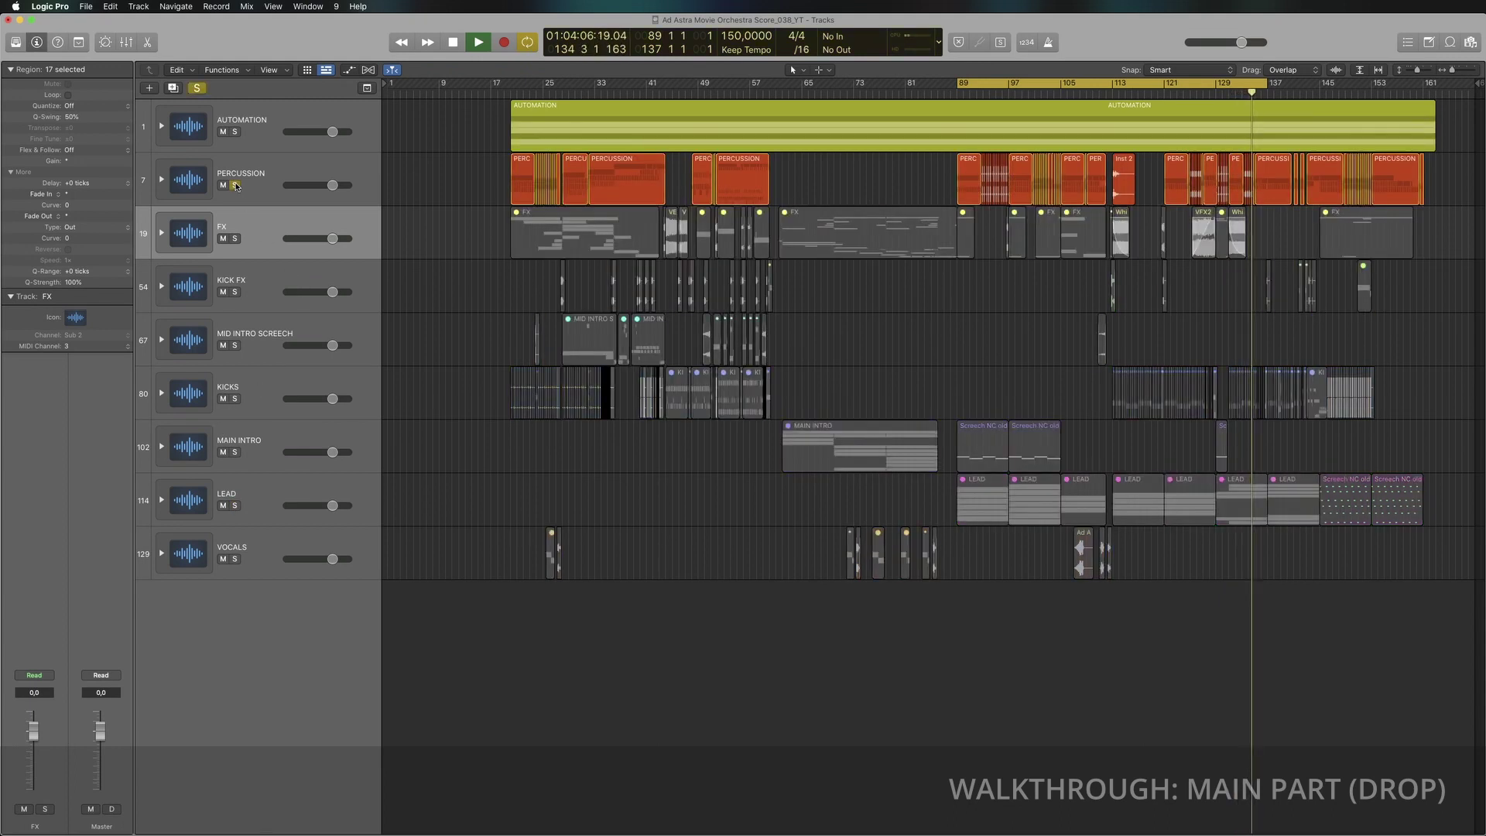
left_click(236, 186)
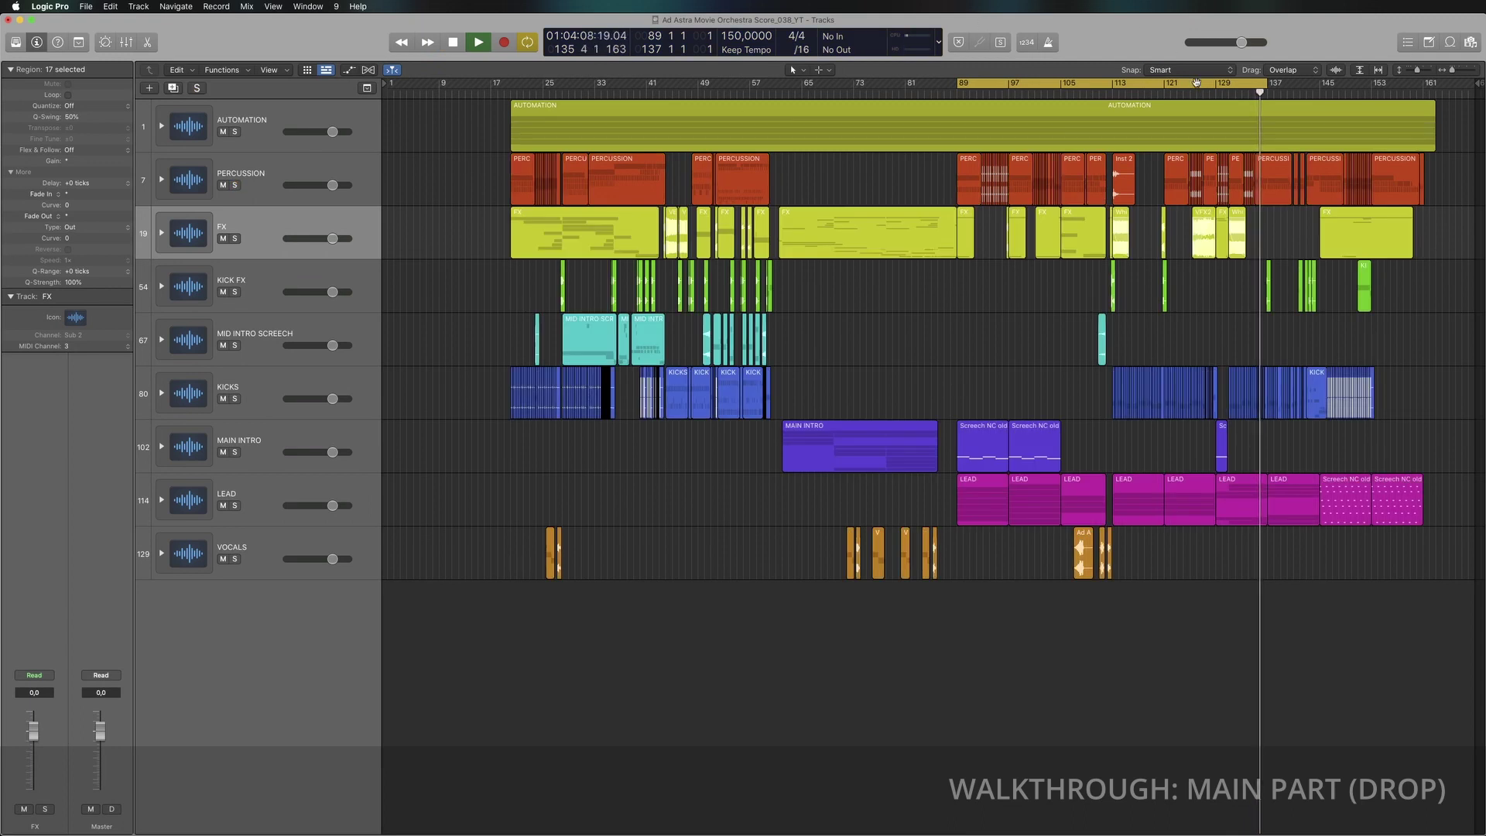
Step: Disable cycle mode and let the drop play past bar 137, briefly soloing the KICKS and KICK FX stacks in turn
key("c")
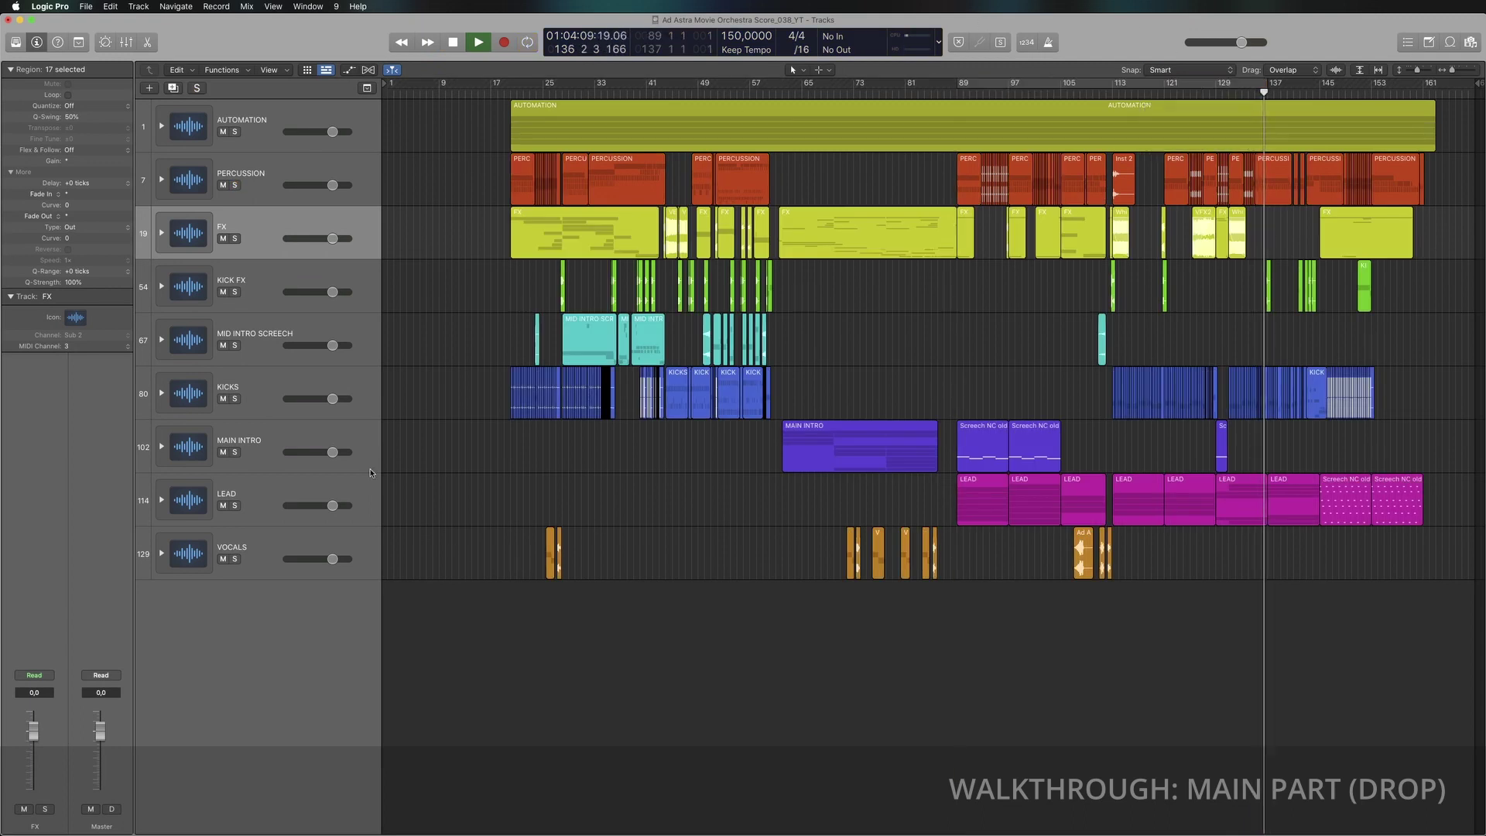
left_click(235, 399)
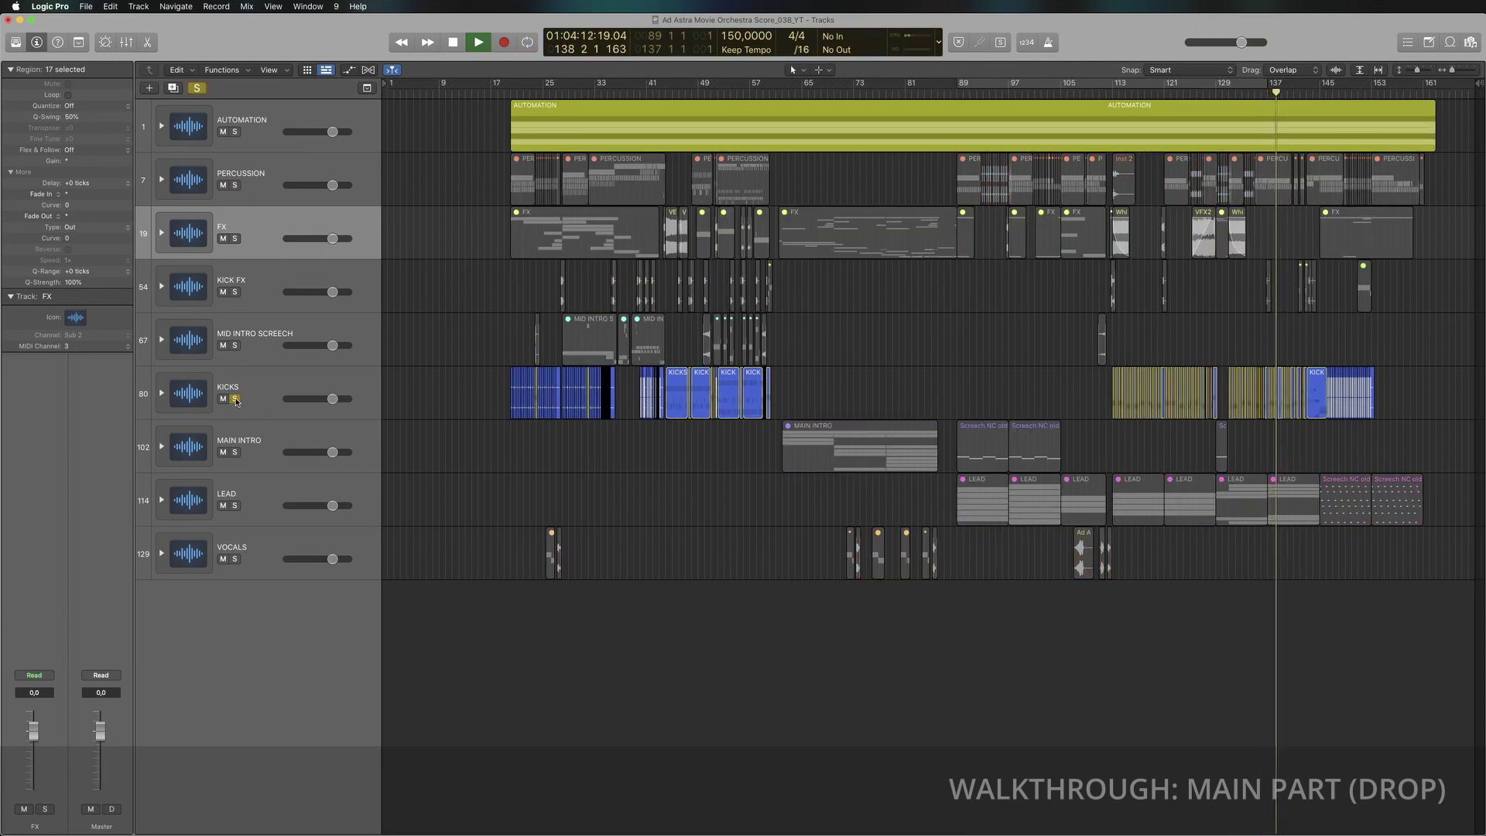
left_click(235, 398)
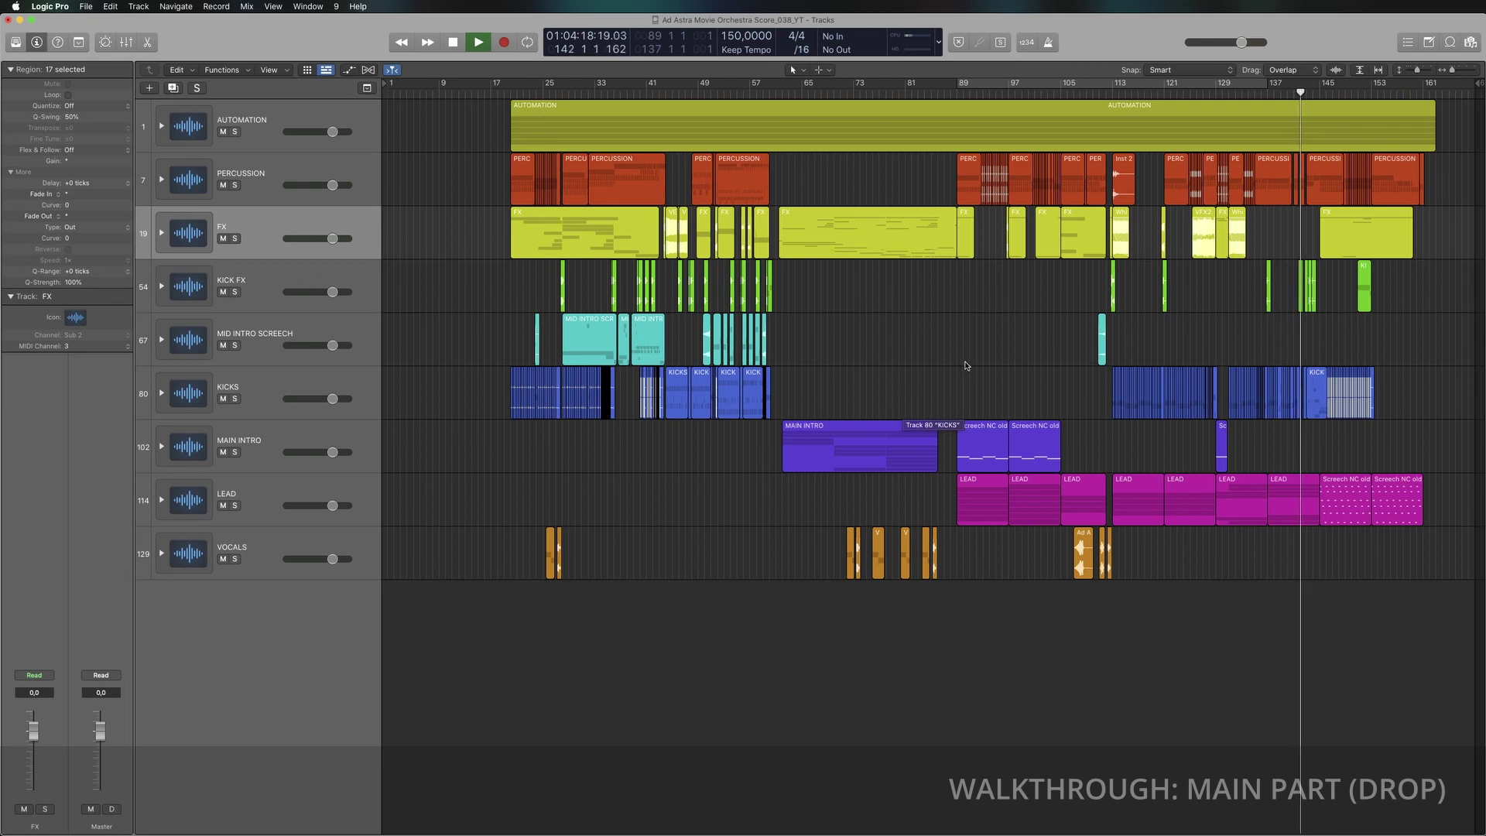
left_click(236, 291)
left_click(235, 292)
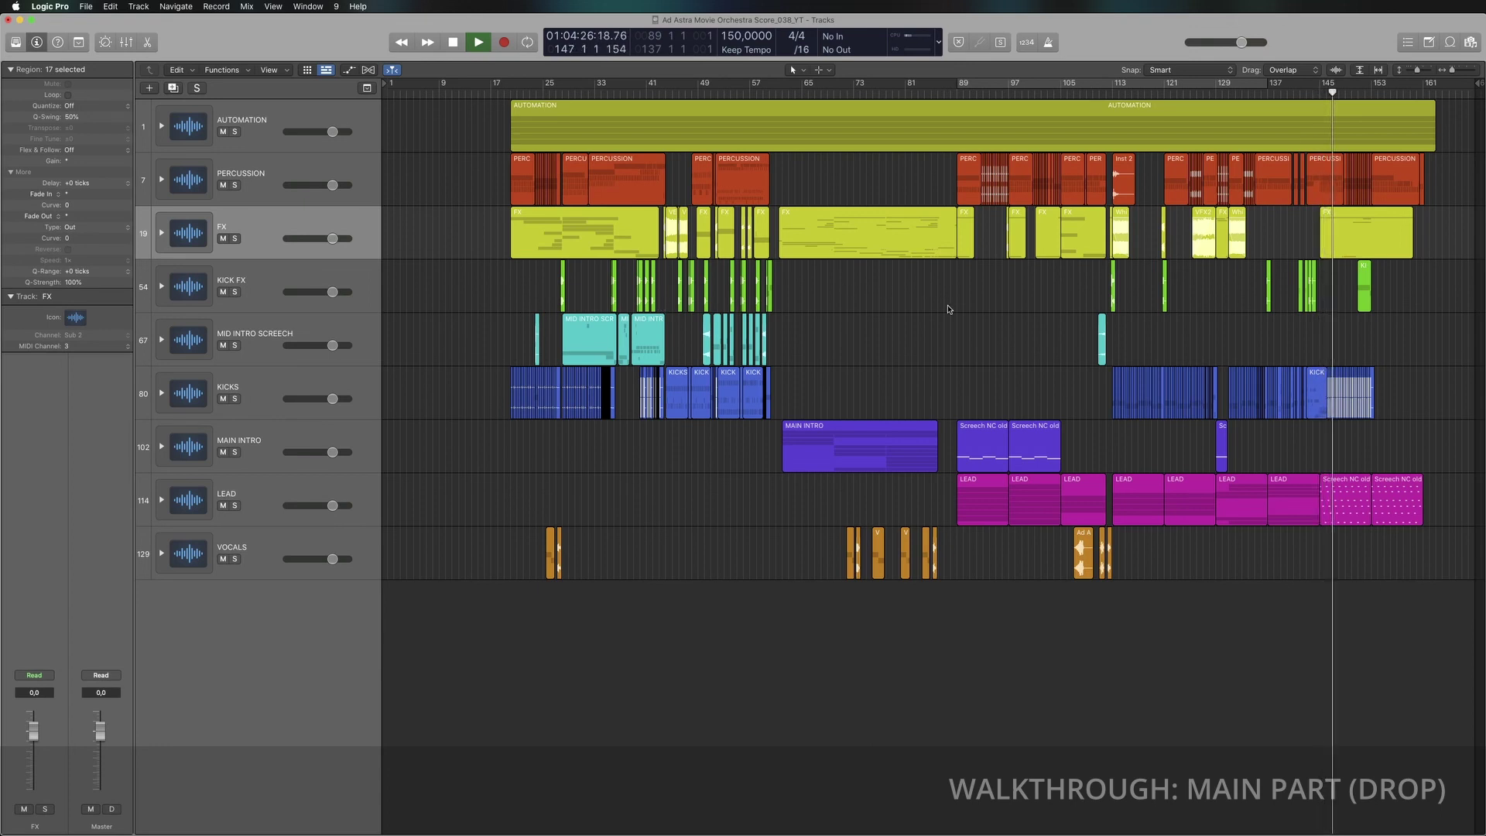
Step: Stop playback, increase the track height, and expand the PERCUSSION stack to show its individual tracks
key("super+Down")
left_click(750, 217)
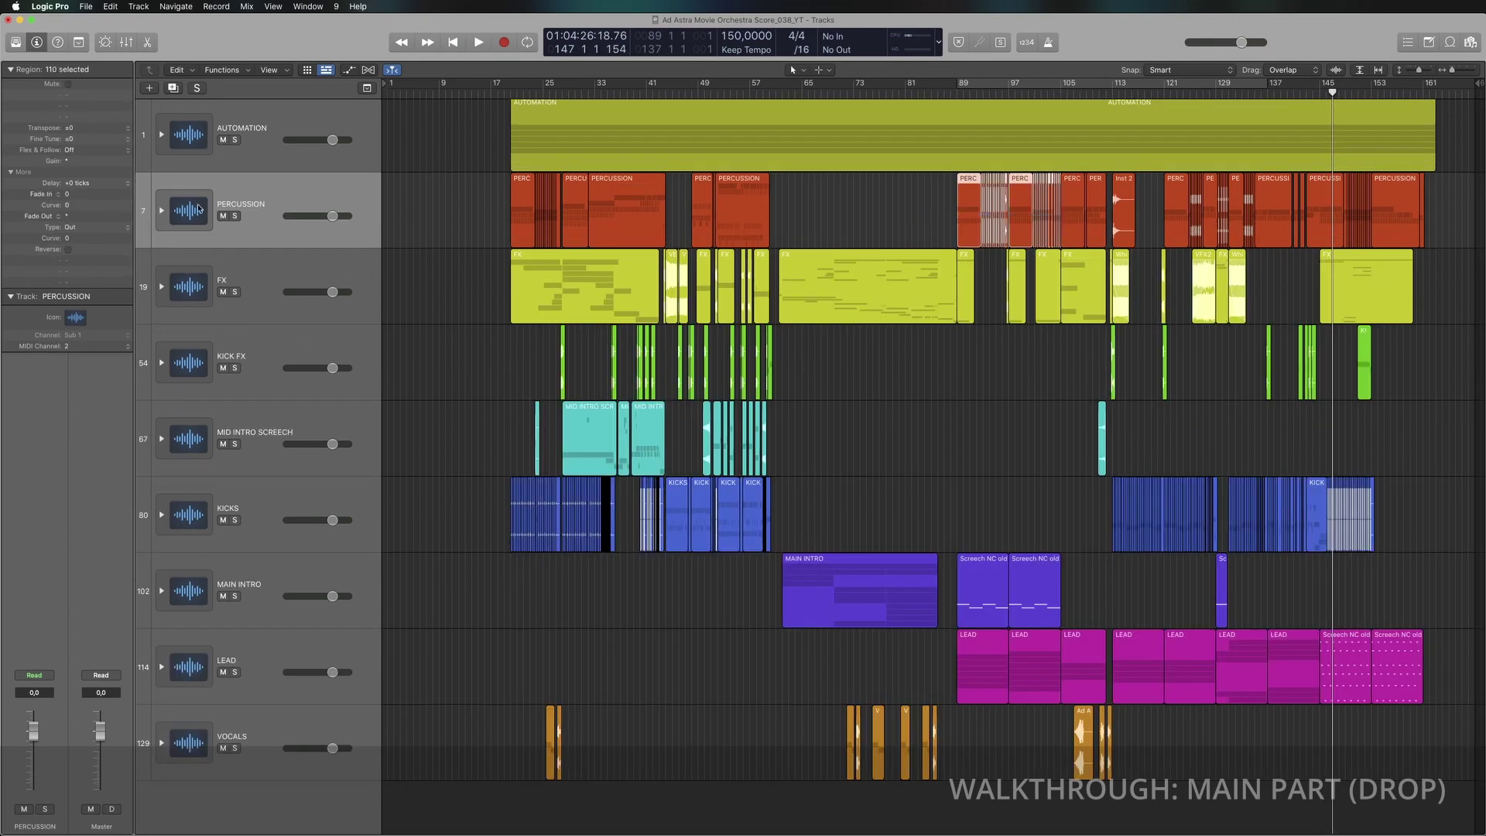
left_click(161, 211)
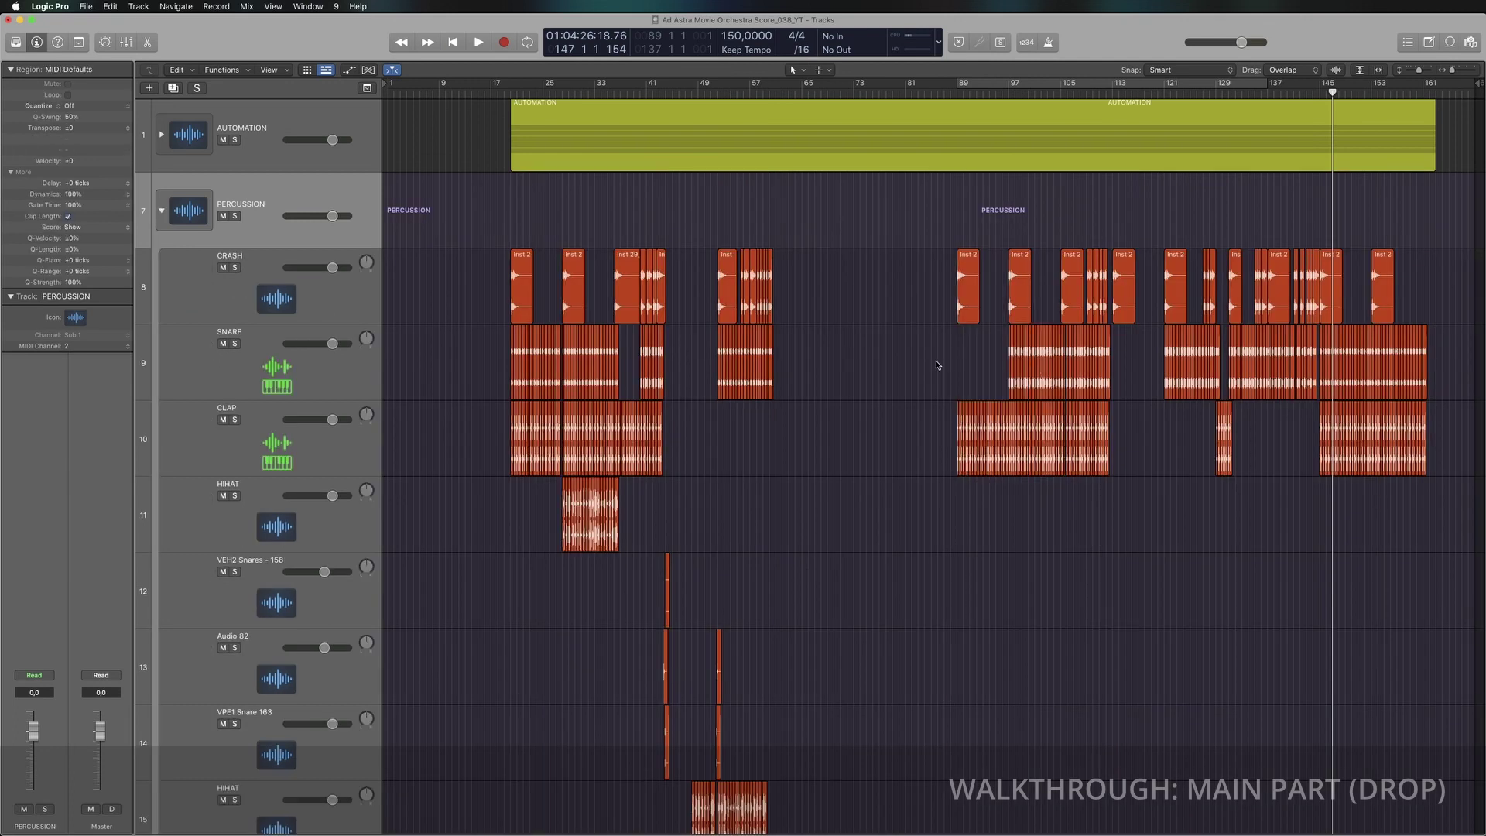
Step: Select the SNARE regions in the drop to point them out, including the group between bars 121 and 129
left_click_drag(914, 360, 1448, 363)
left_click(1449, 364)
left_click_drag(977, 357, 1316, 360)
left_click(1124, 361)
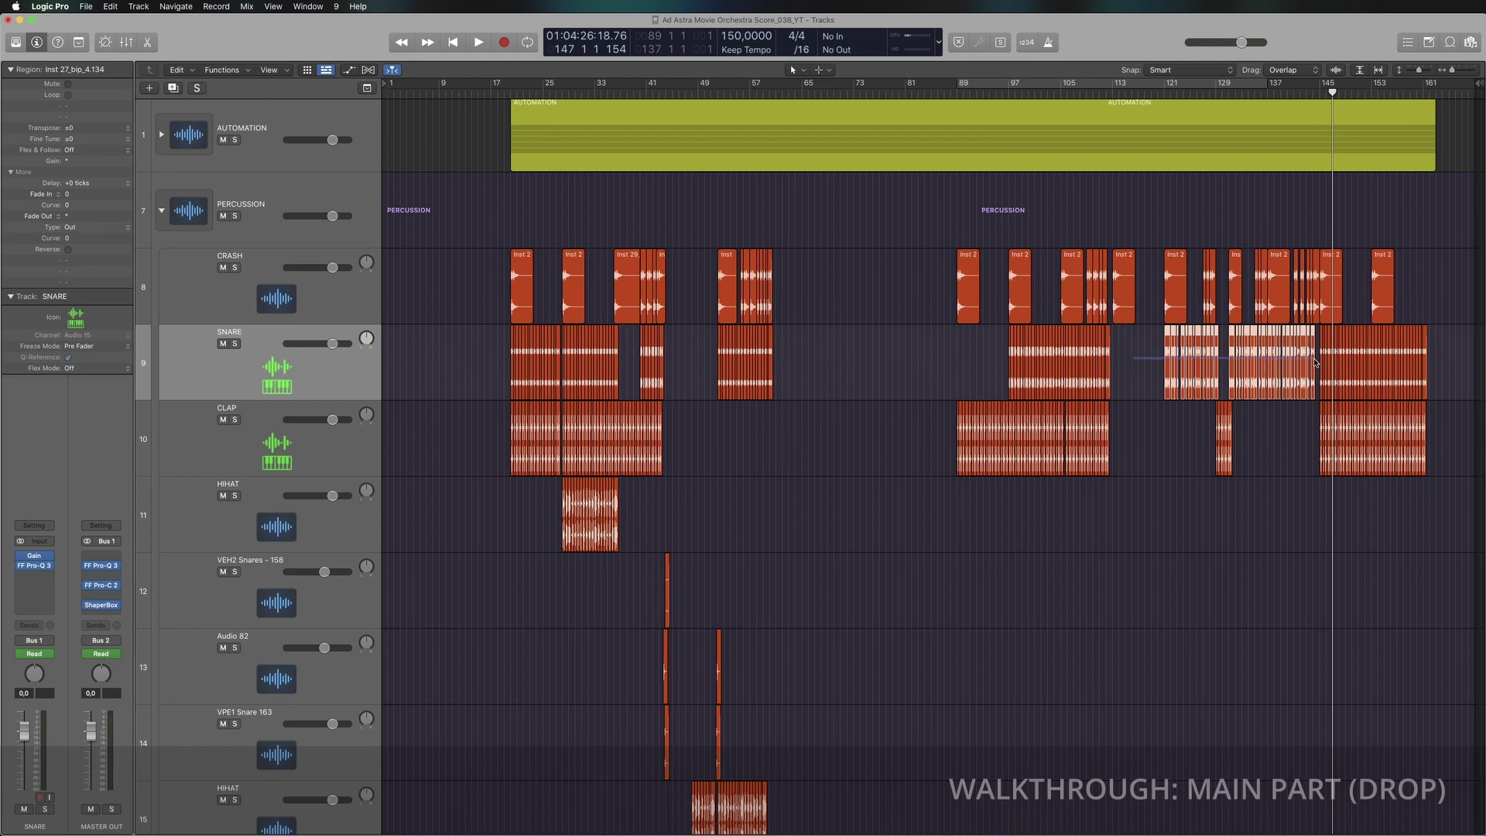
left_click(1141, 364)
left_click_drag(1161, 367, 1220, 365)
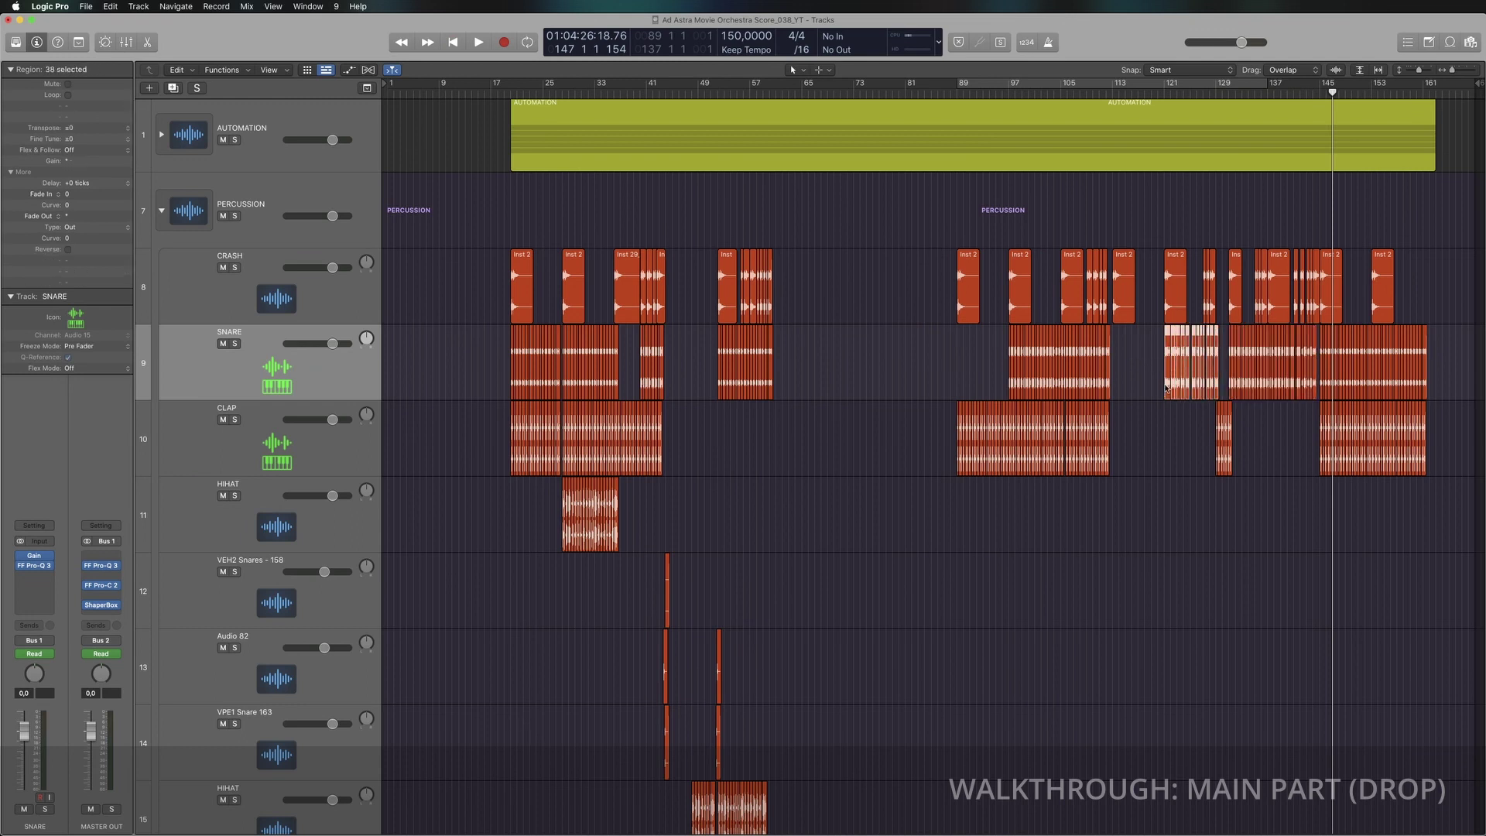
left_click(1141, 360)
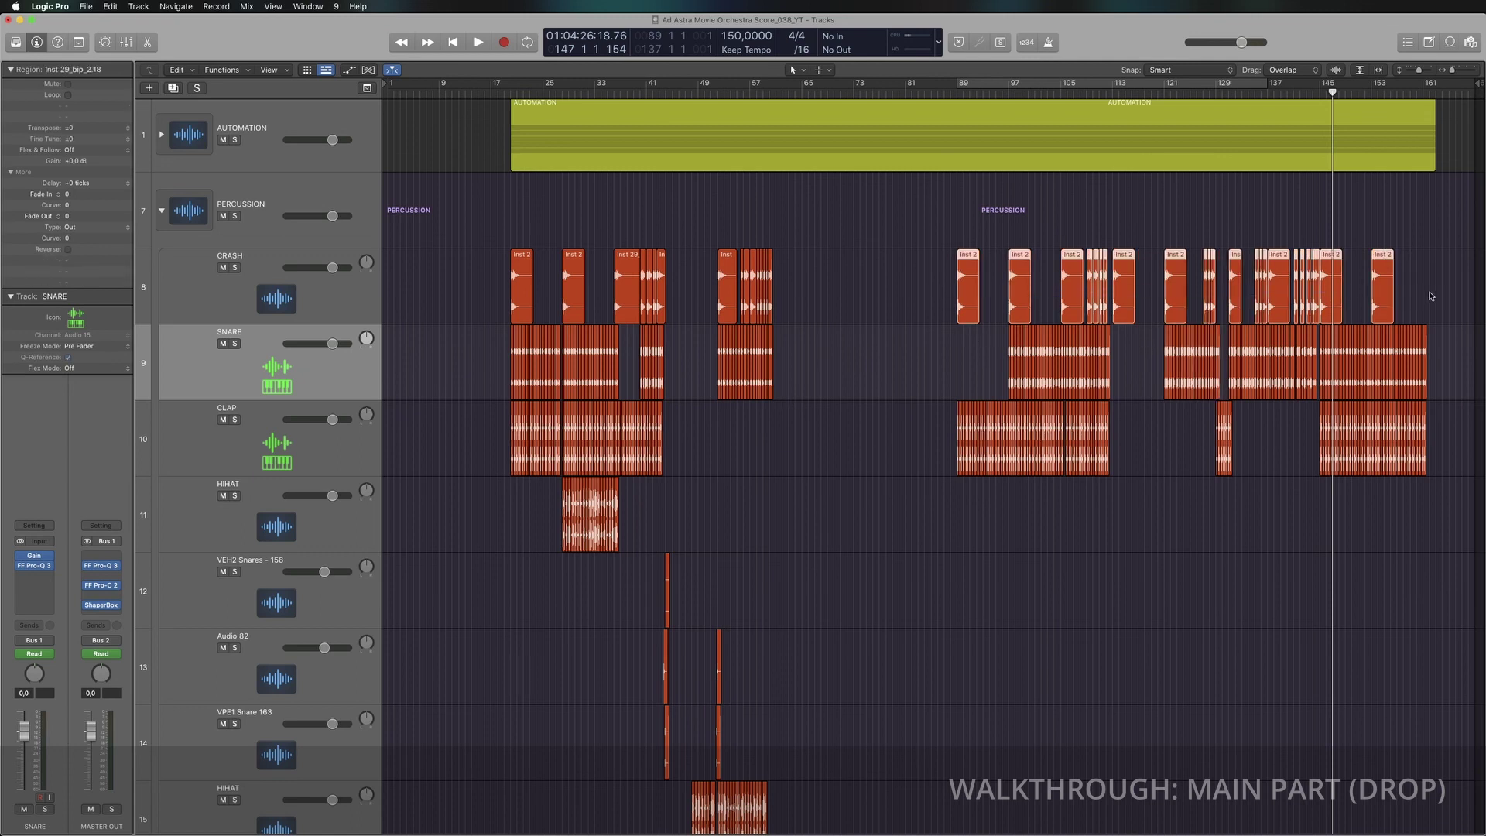
Step: Select the CRASH regions from bar 89 onward to point them out, and clear the selection
left_click(1135, 275)
left_click_drag(1054, 227, 1417, 294)
left_click_drag(1421, 239, 1409, 273)
left_click(1207, 232)
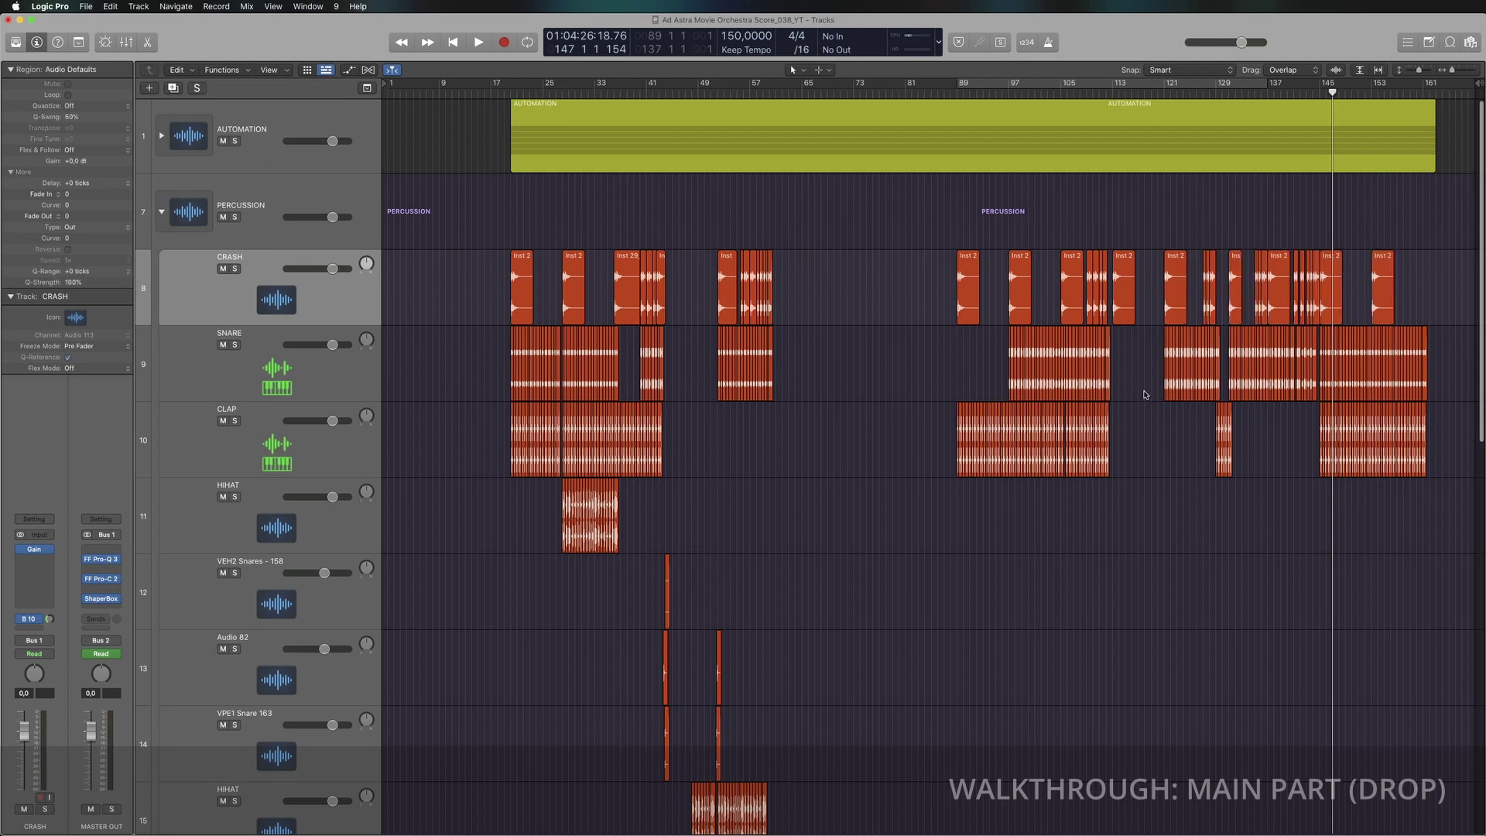
Step: Collapse the PERCUSSION stack, expand the FX stack instead, and point out the VAD1 Crash 010 region around bar 131
scroll(1145, 394, "down", 6)
scroll(1145, 394, "up", 6)
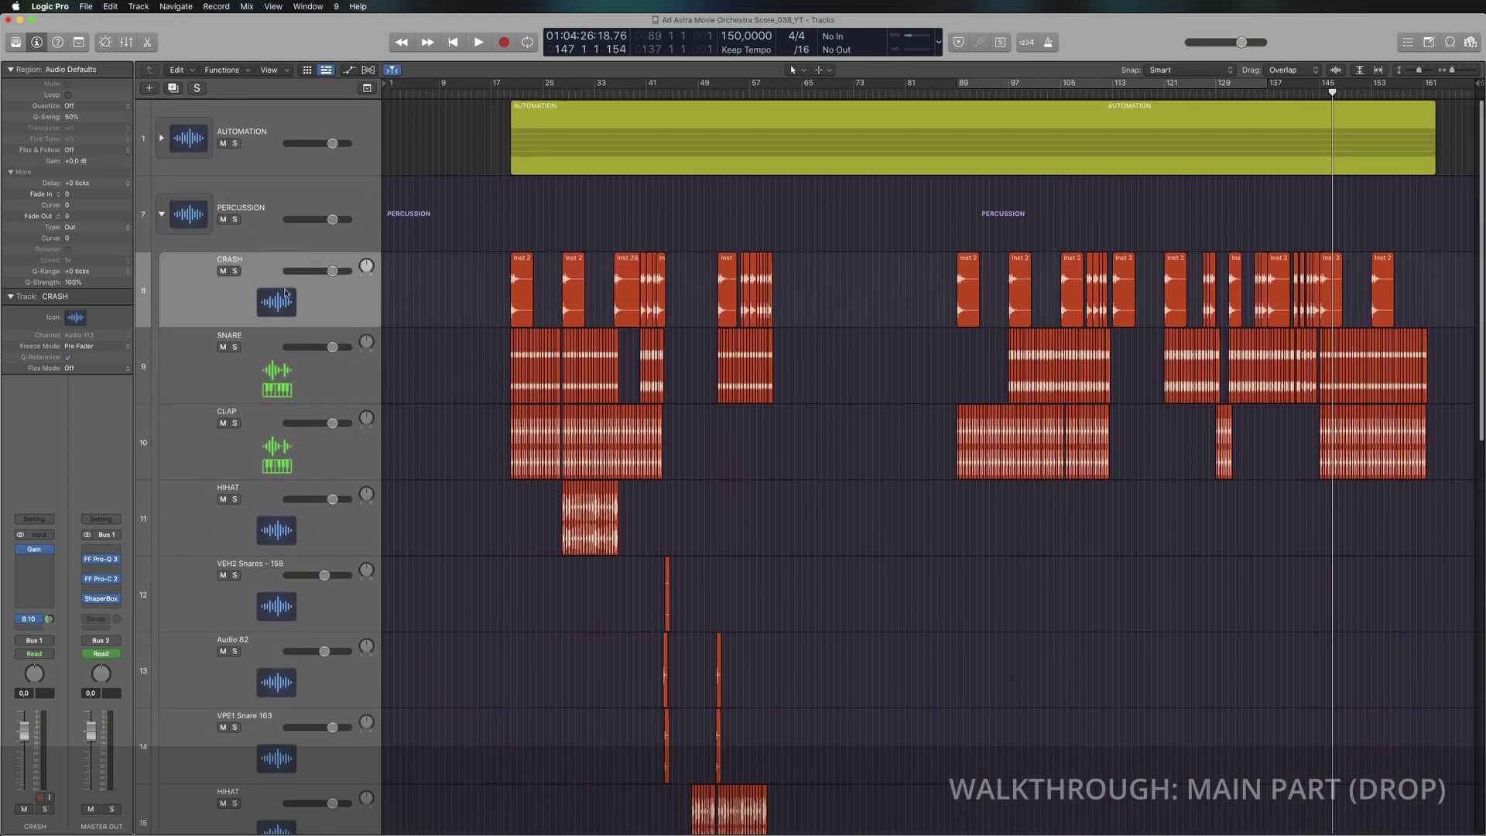
left_click(161, 214)
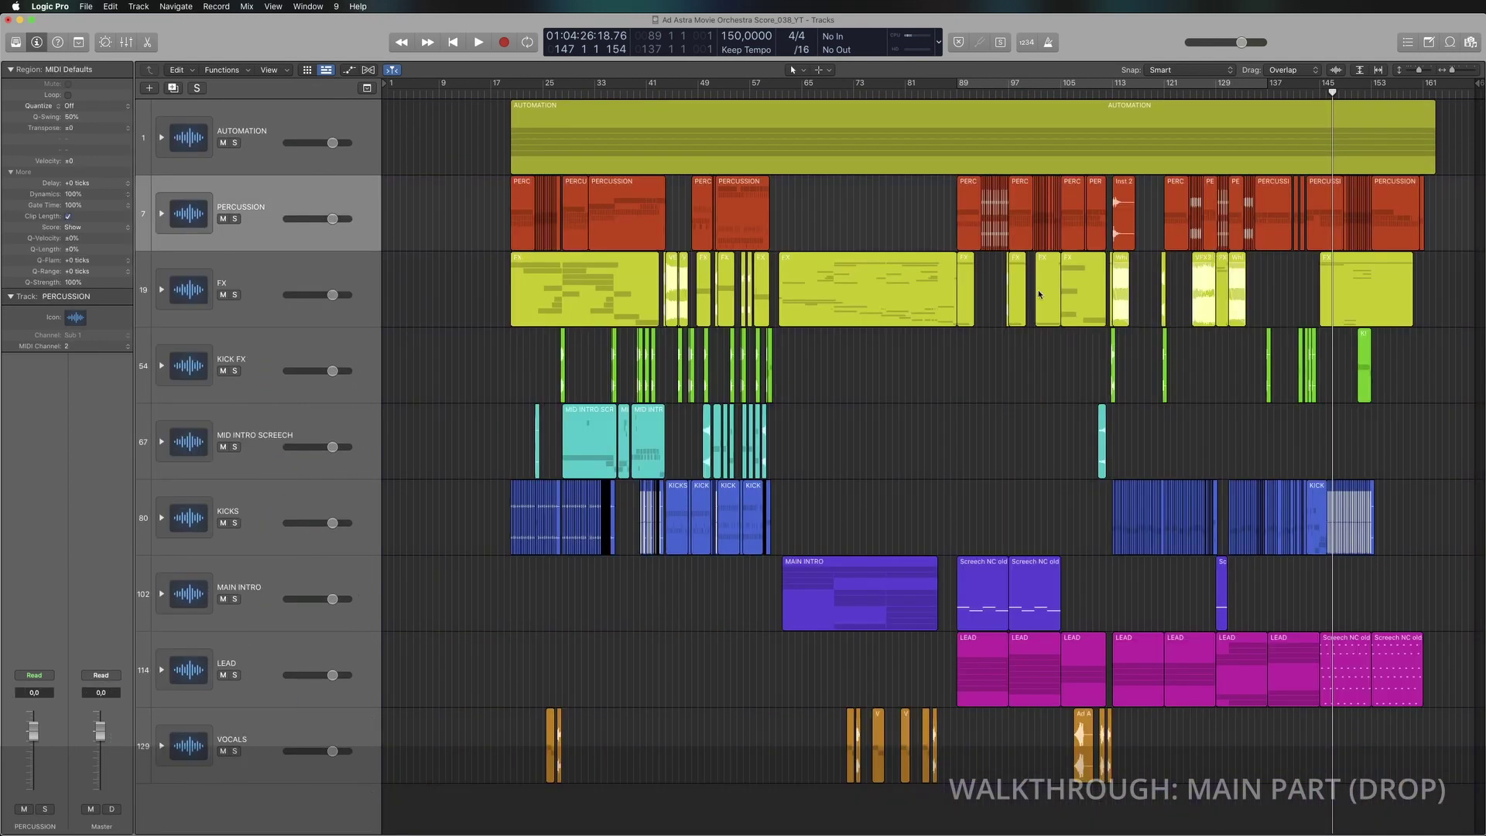
left_click(161, 291)
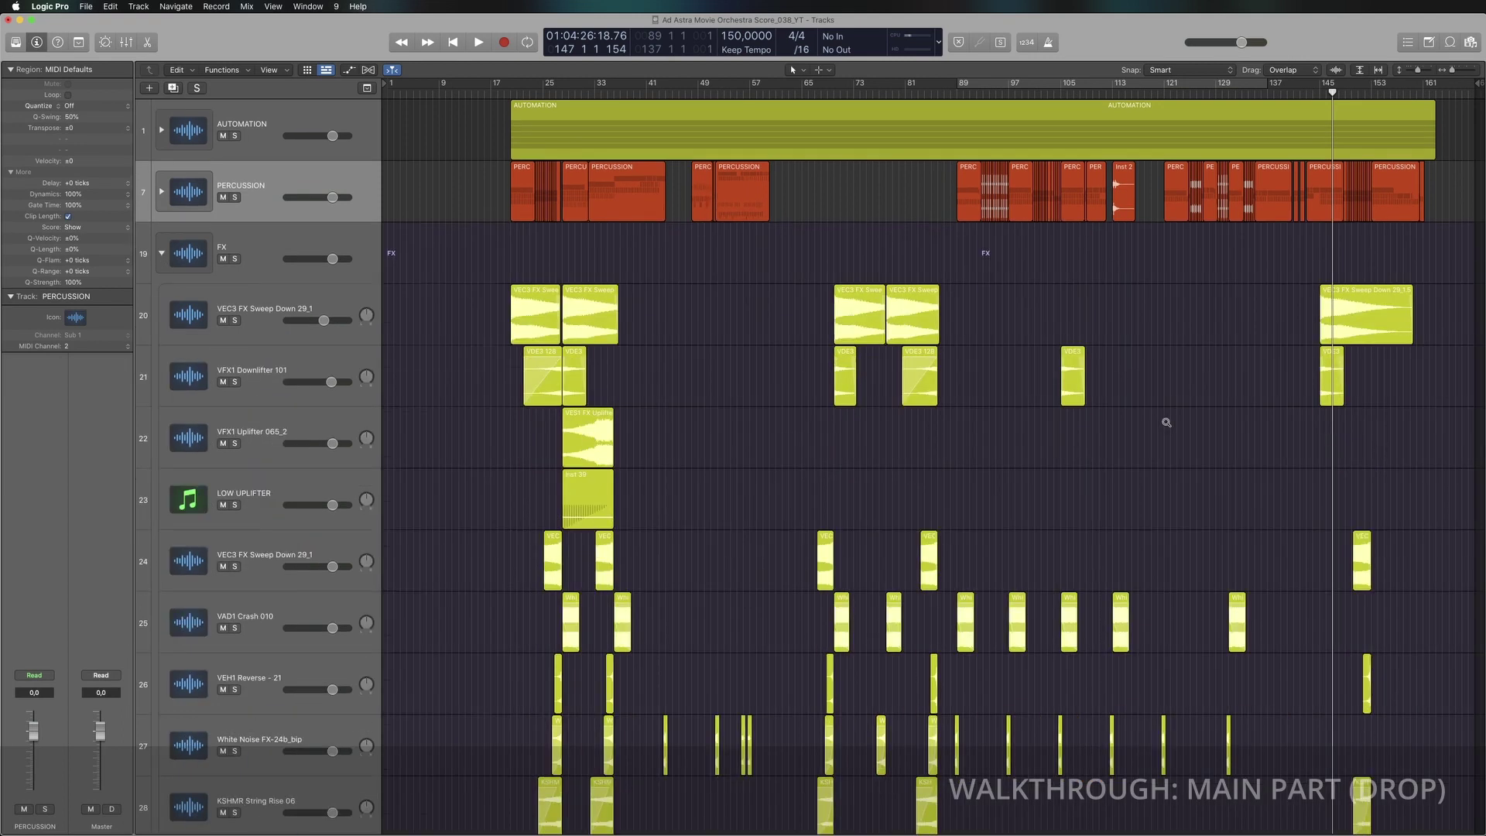
left_click(1166, 422, "ctrl+alt")
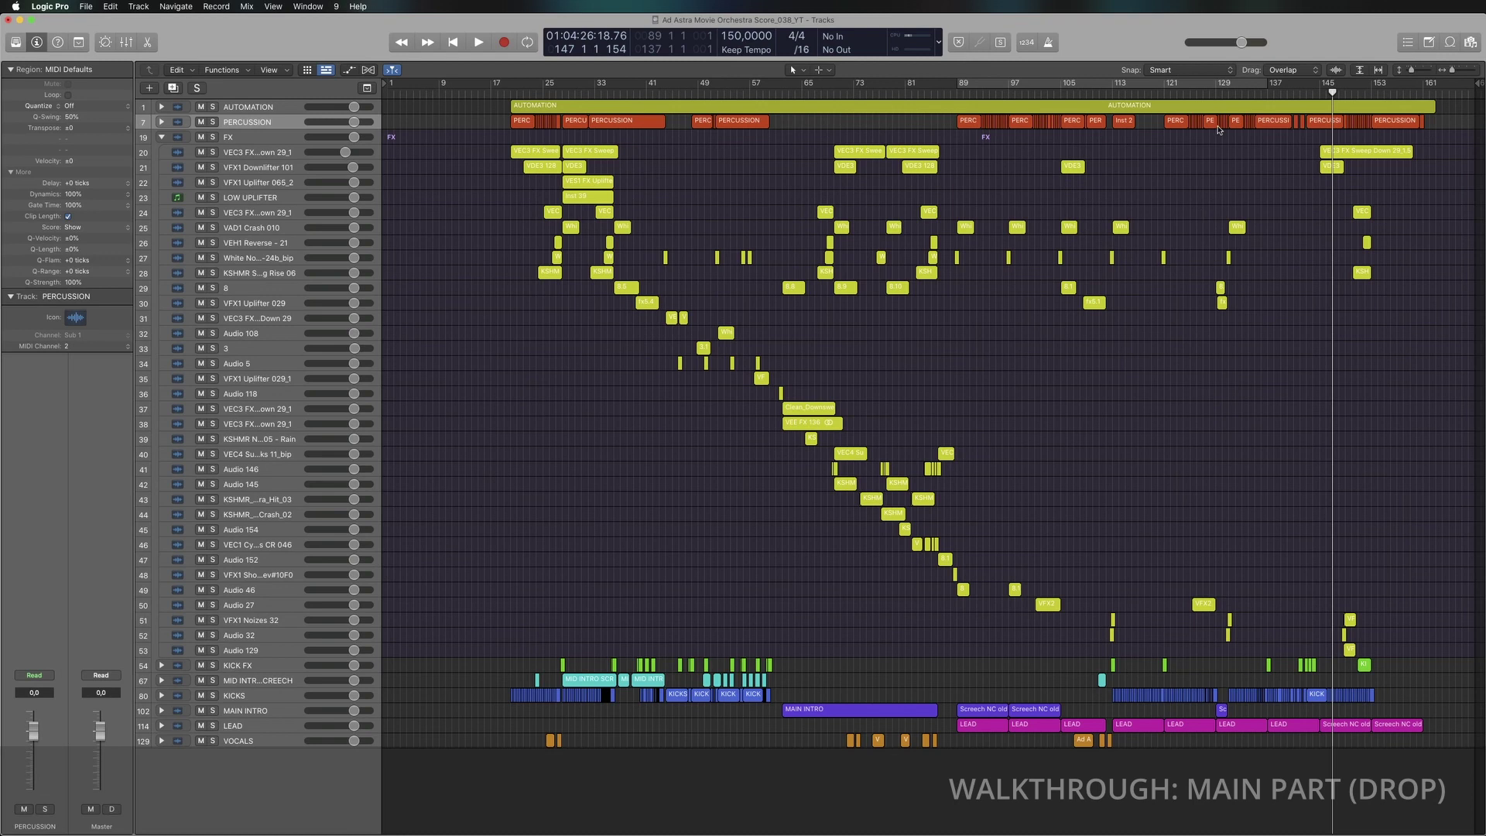
left_click(1237, 227)
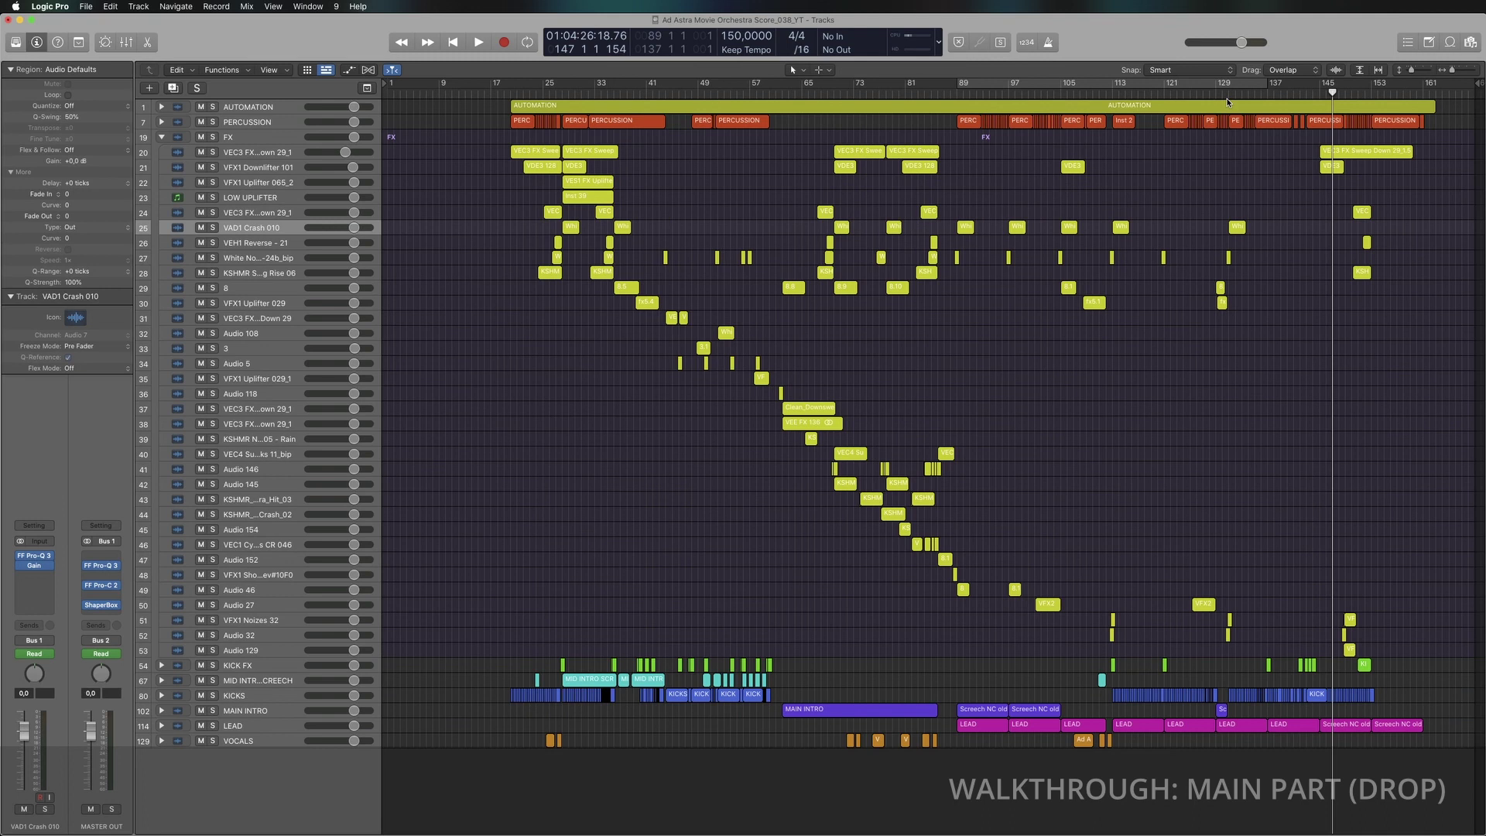
Step: Audition VAD1 Crash 010, VEH1 Reverse - 21 and the White Noise track soloed from bar 112, and point out the FX regions near bar 145
left_click(1107, 94)
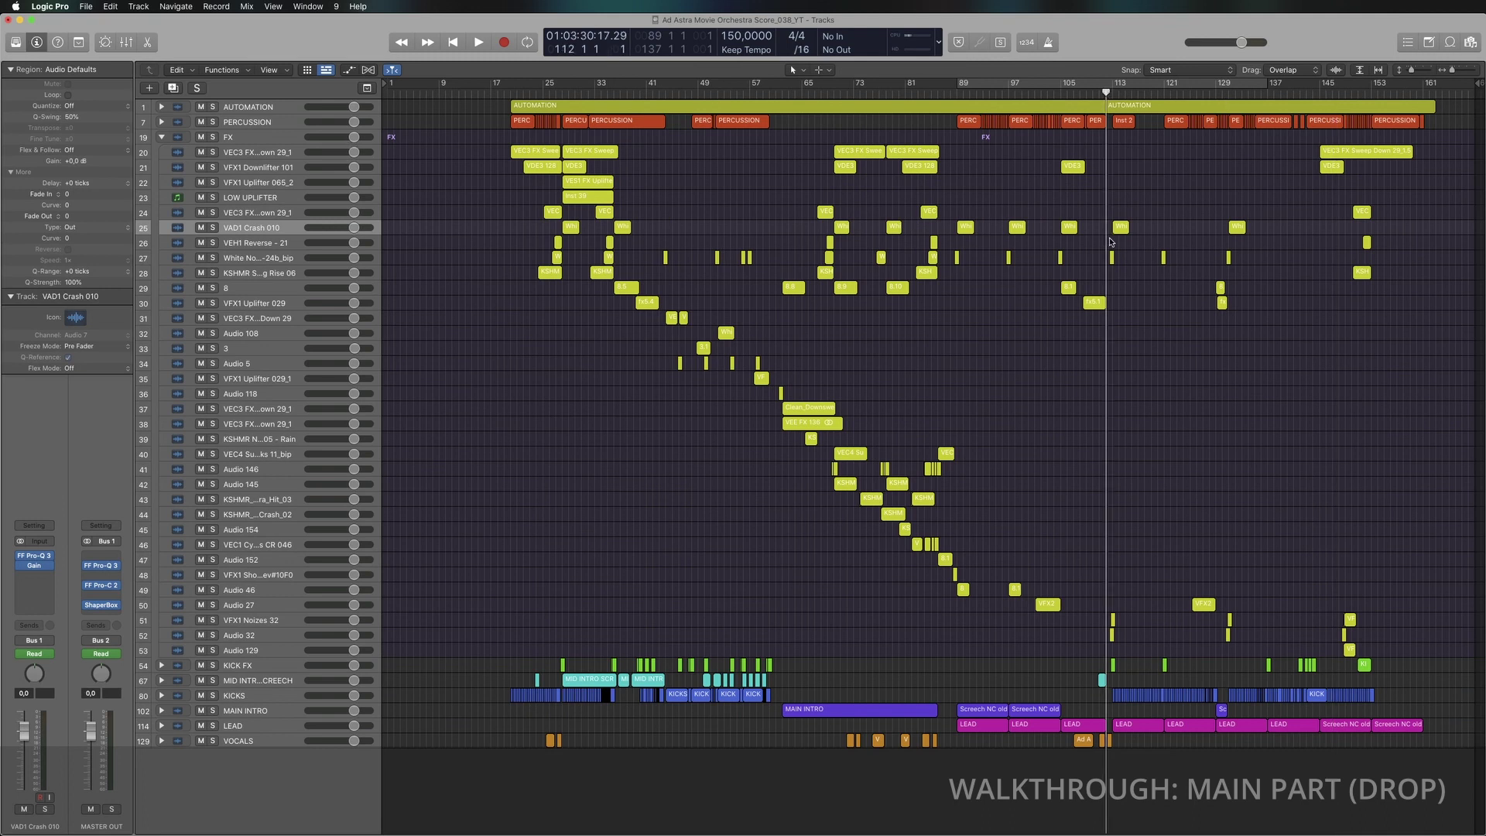
key("space")
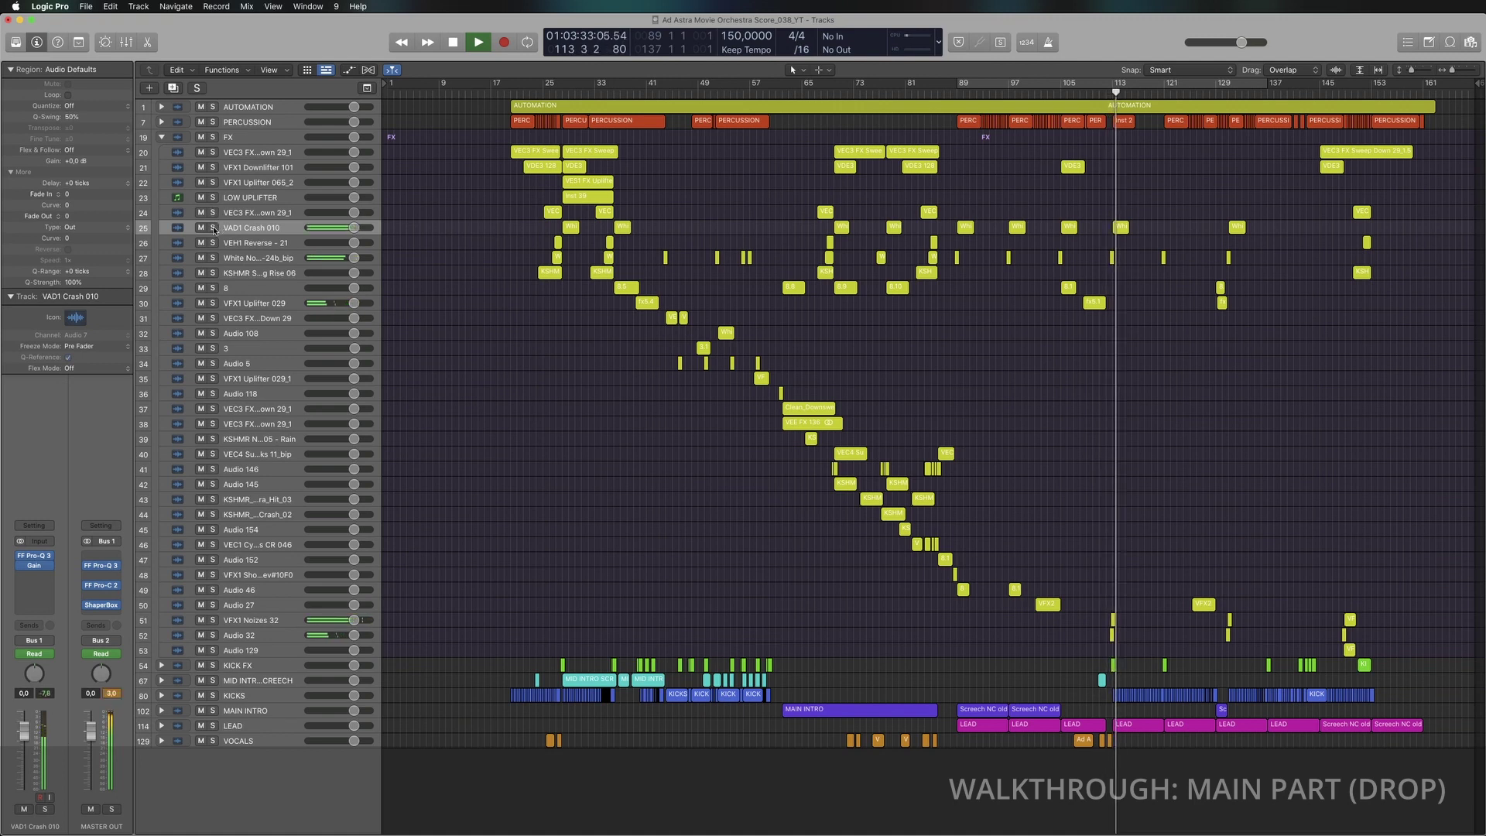
left_click_drag(213, 228, 232, 263)
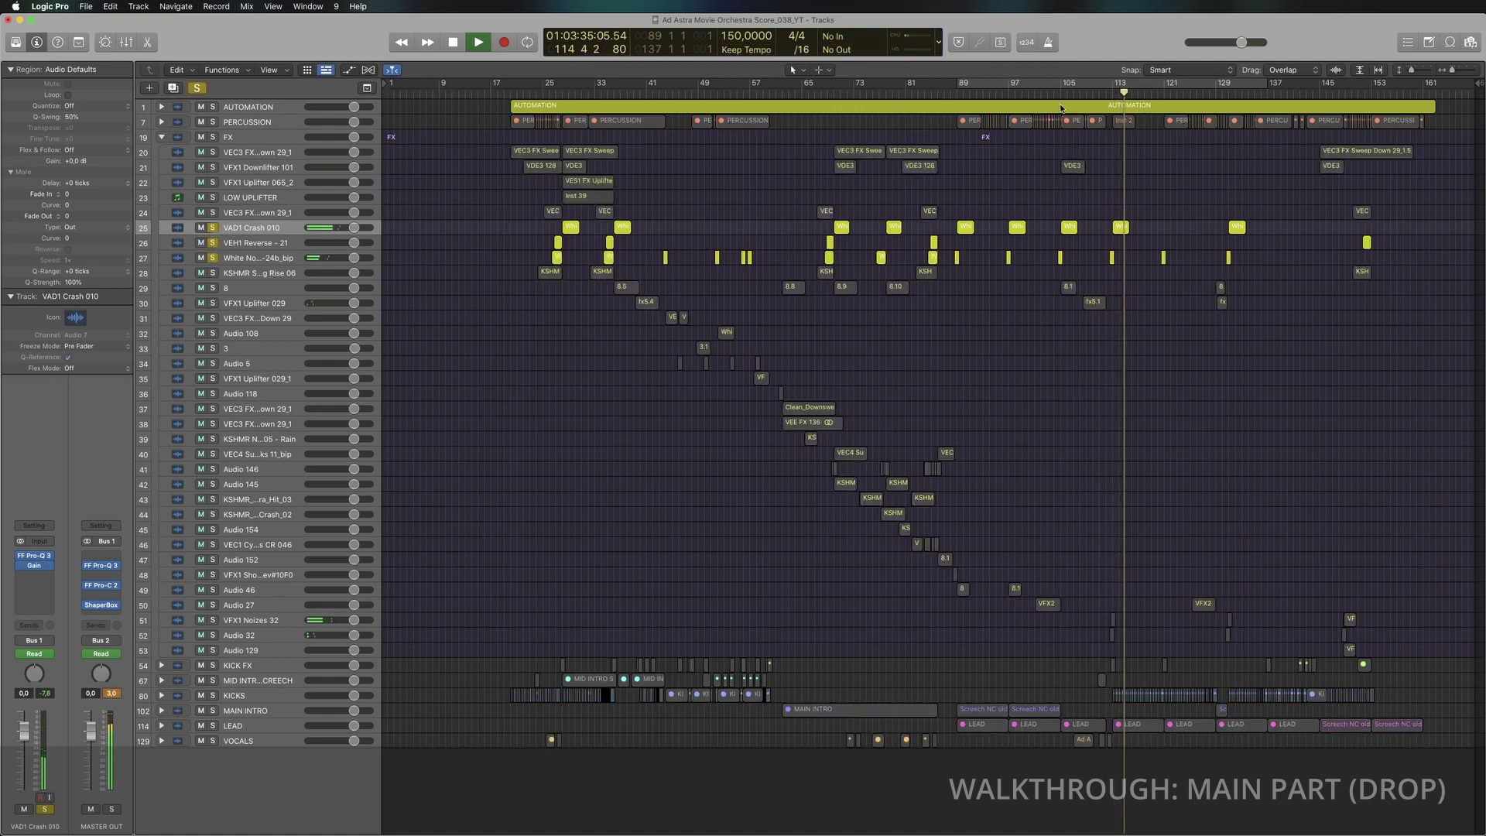
left_click(1107, 92)
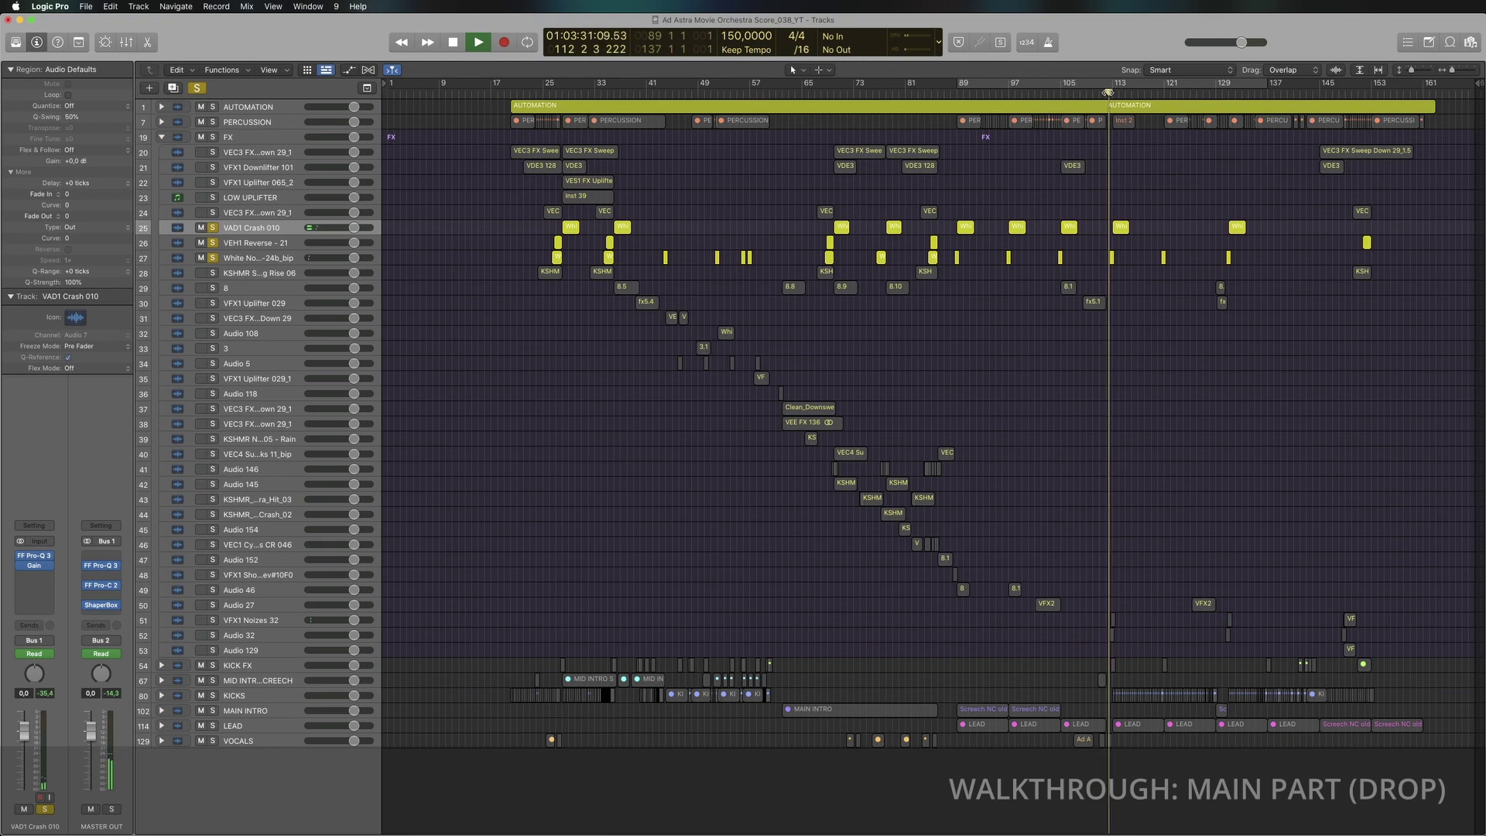
scroll(1051, 168, "down", 1)
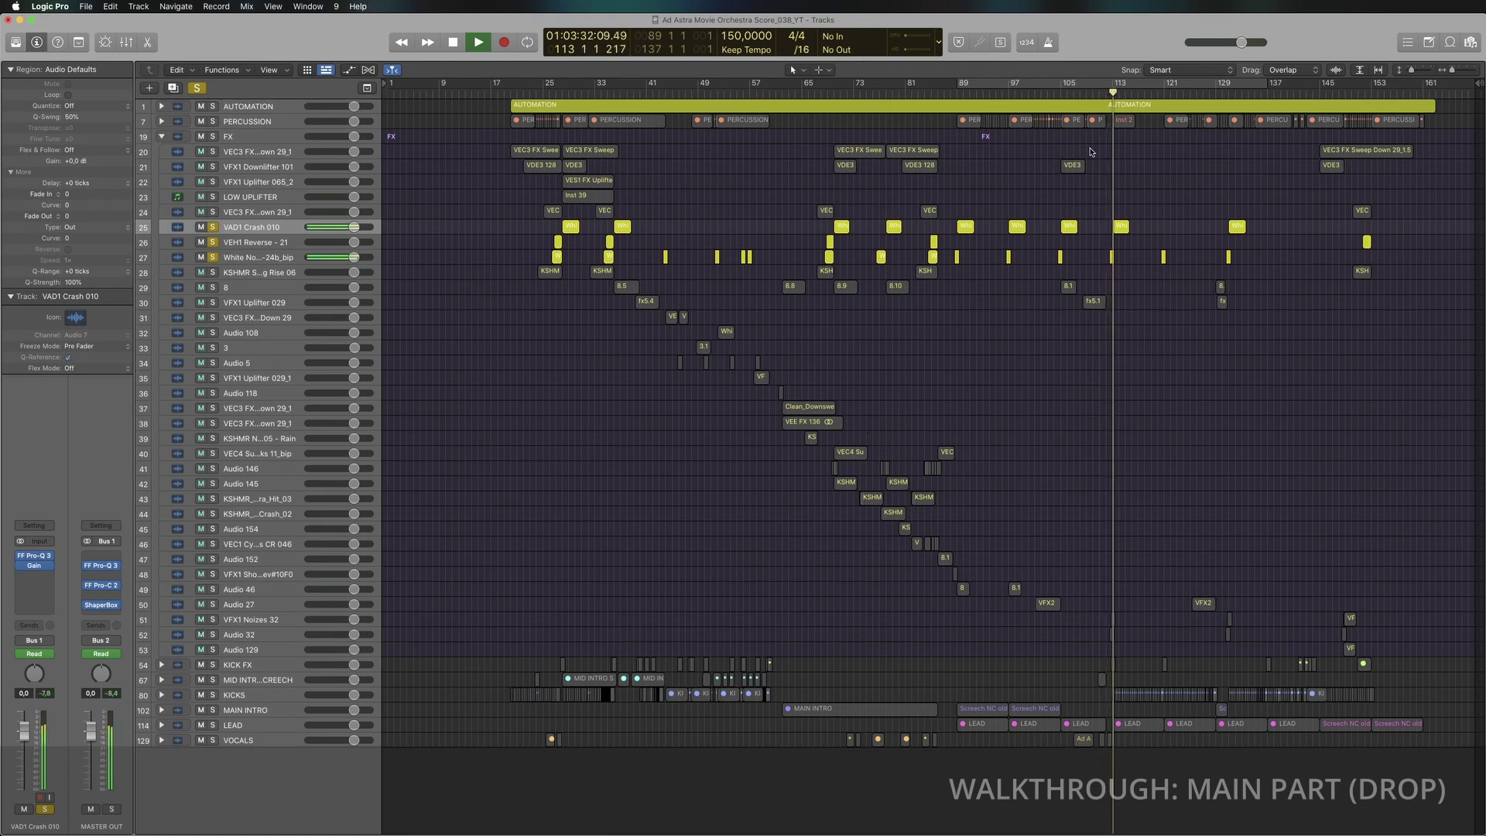
left_click(211, 259)
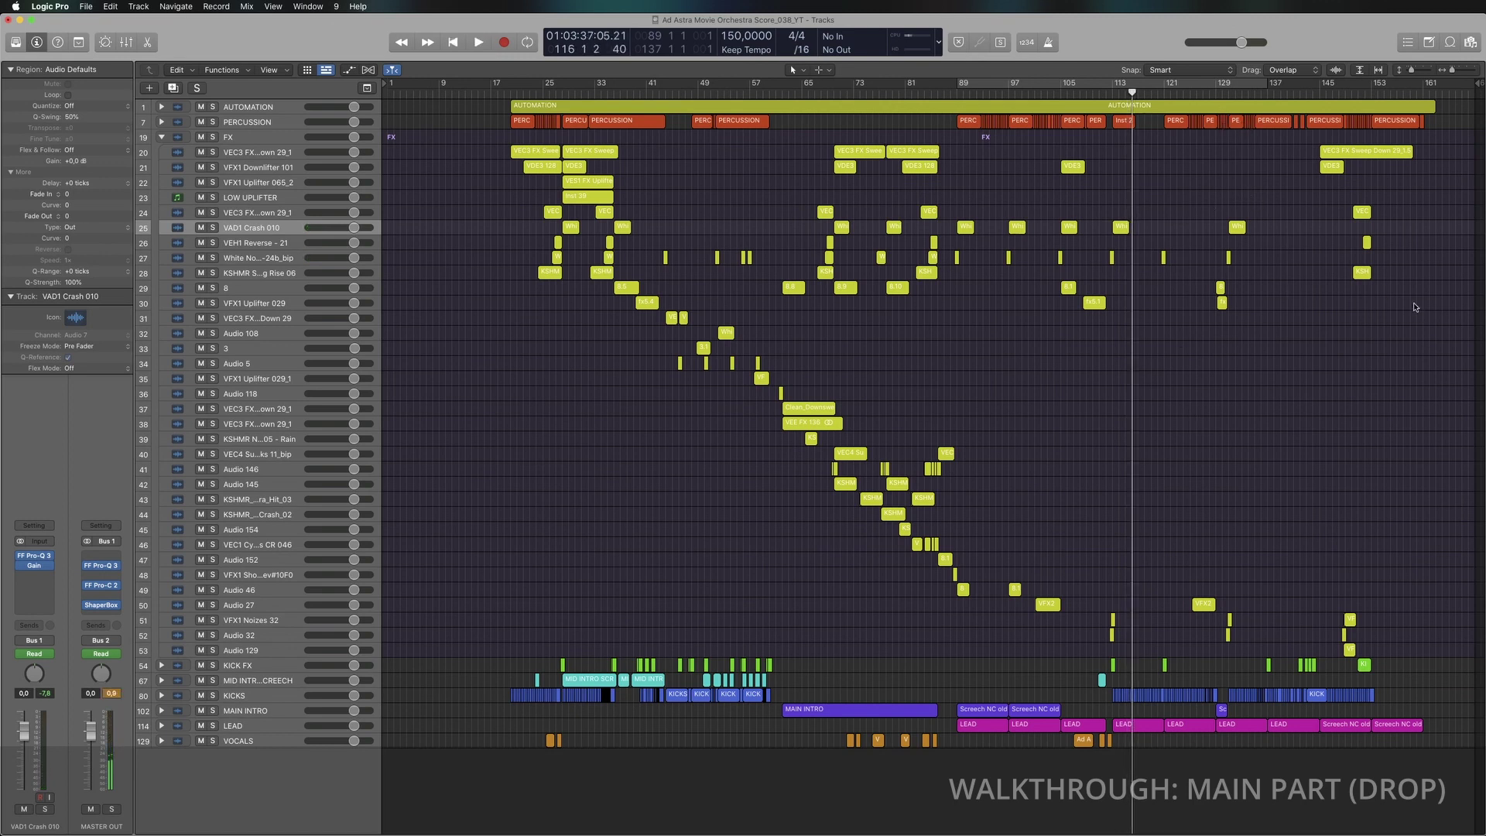
left_click_drag(1415, 307, 1288, 146)
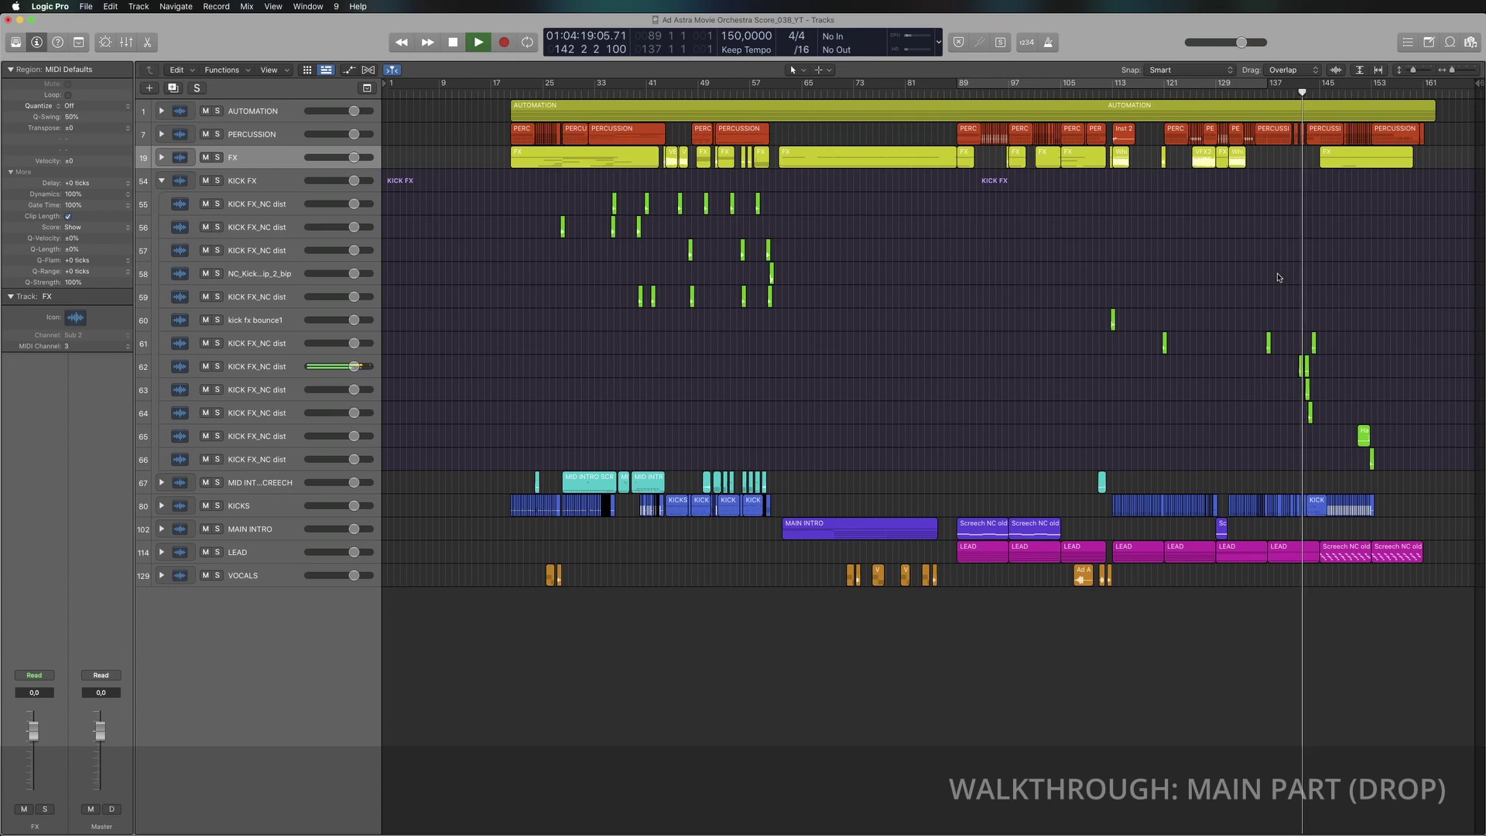
Step: Solo the KICK FX stack during playback around bar 142 to hear it in isolation, and turn the solo off
left_click(218, 181)
key("comma")
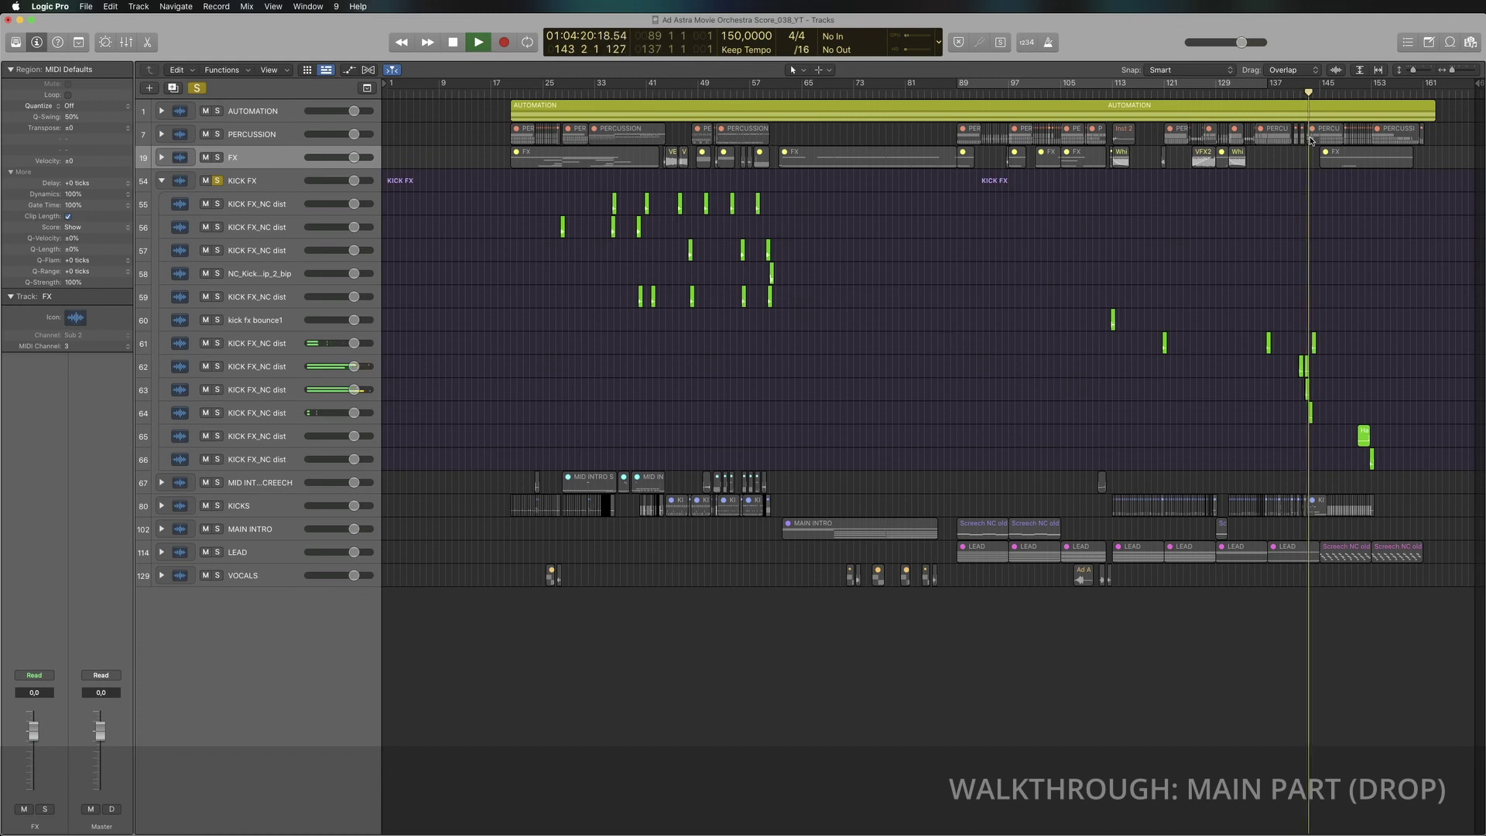
left_click(218, 181)
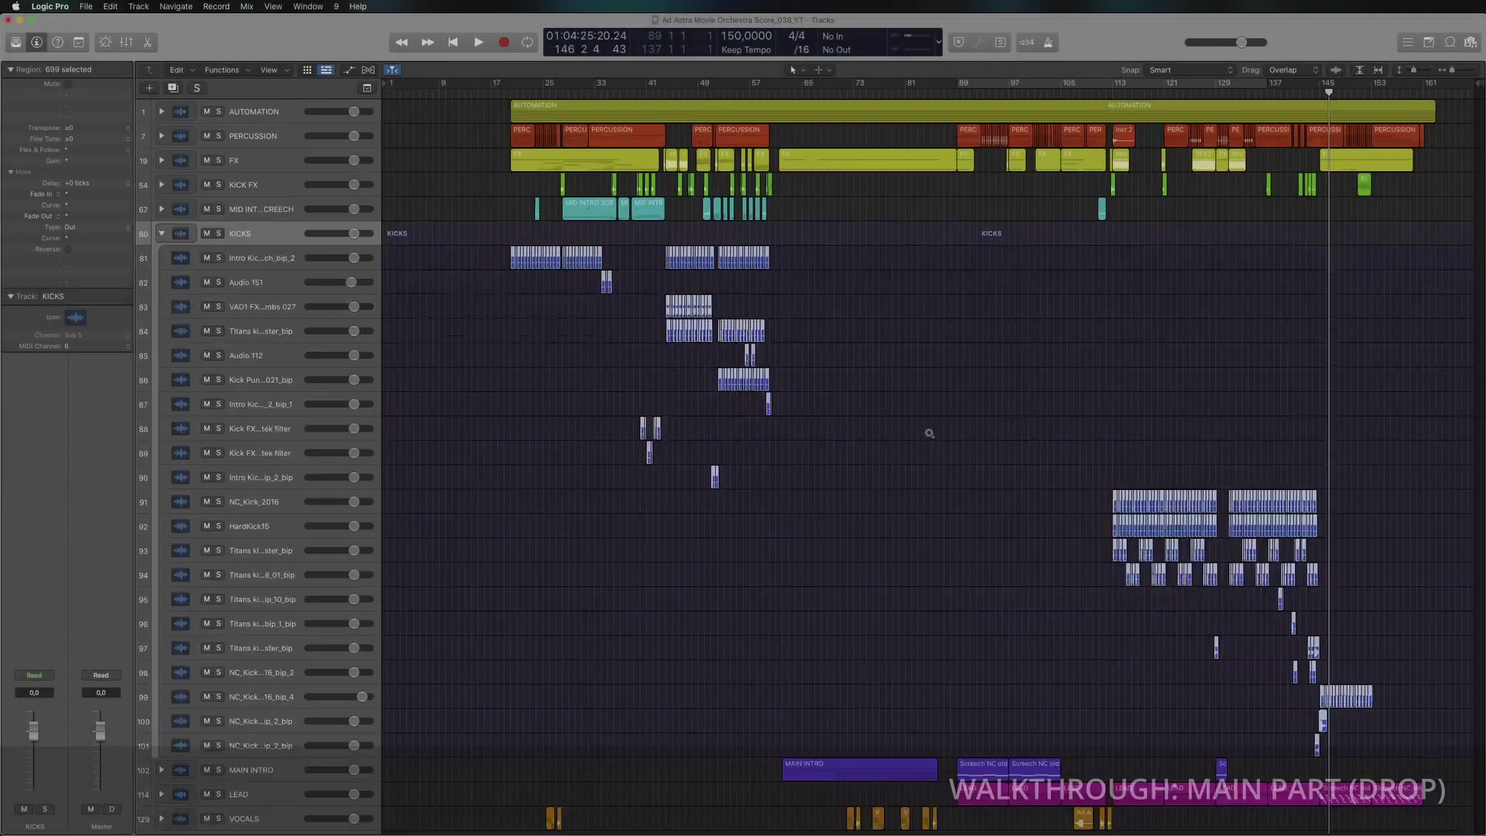
Step: Play the drop's kicks from bar 113 with NC_Kick_2016 soloed, and add HardKick15 to the solo
left_click(930, 433, "ctrl+alt")
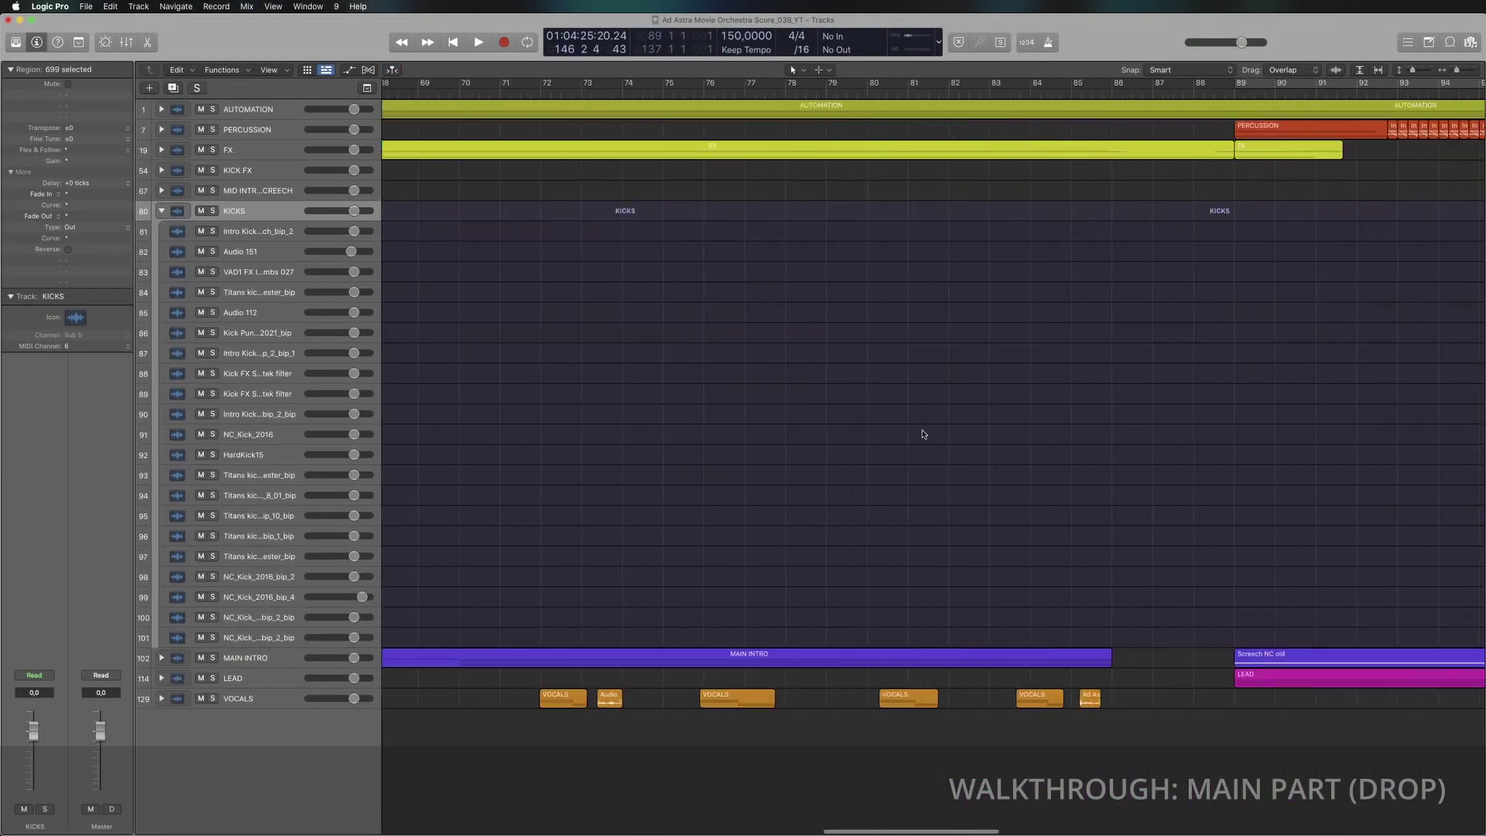
scroll(923, 433, "right", 15)
key("super+Down")
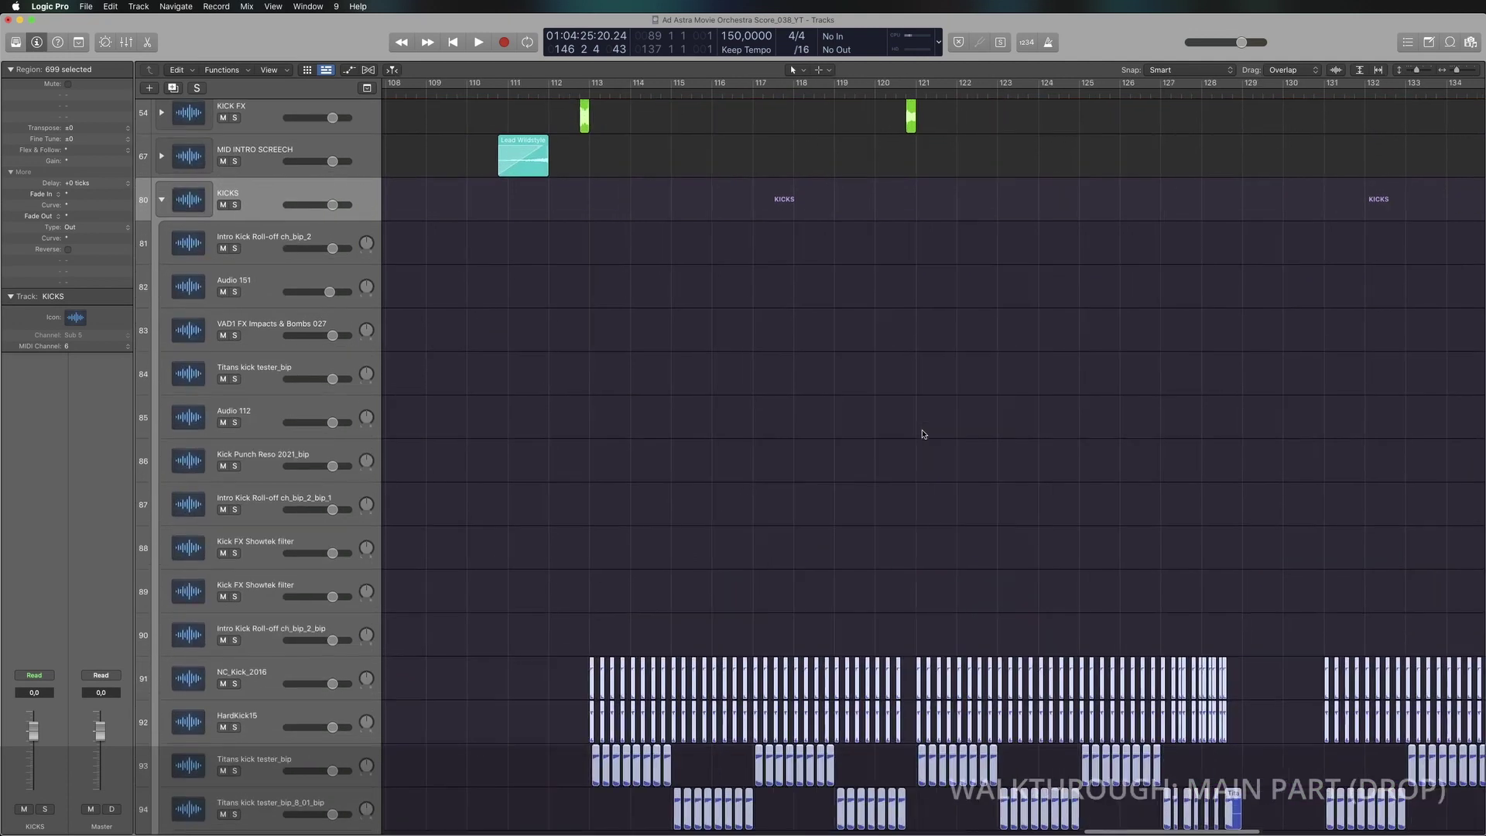
scroll(923, 433, "down", 5)
key("super+Left")
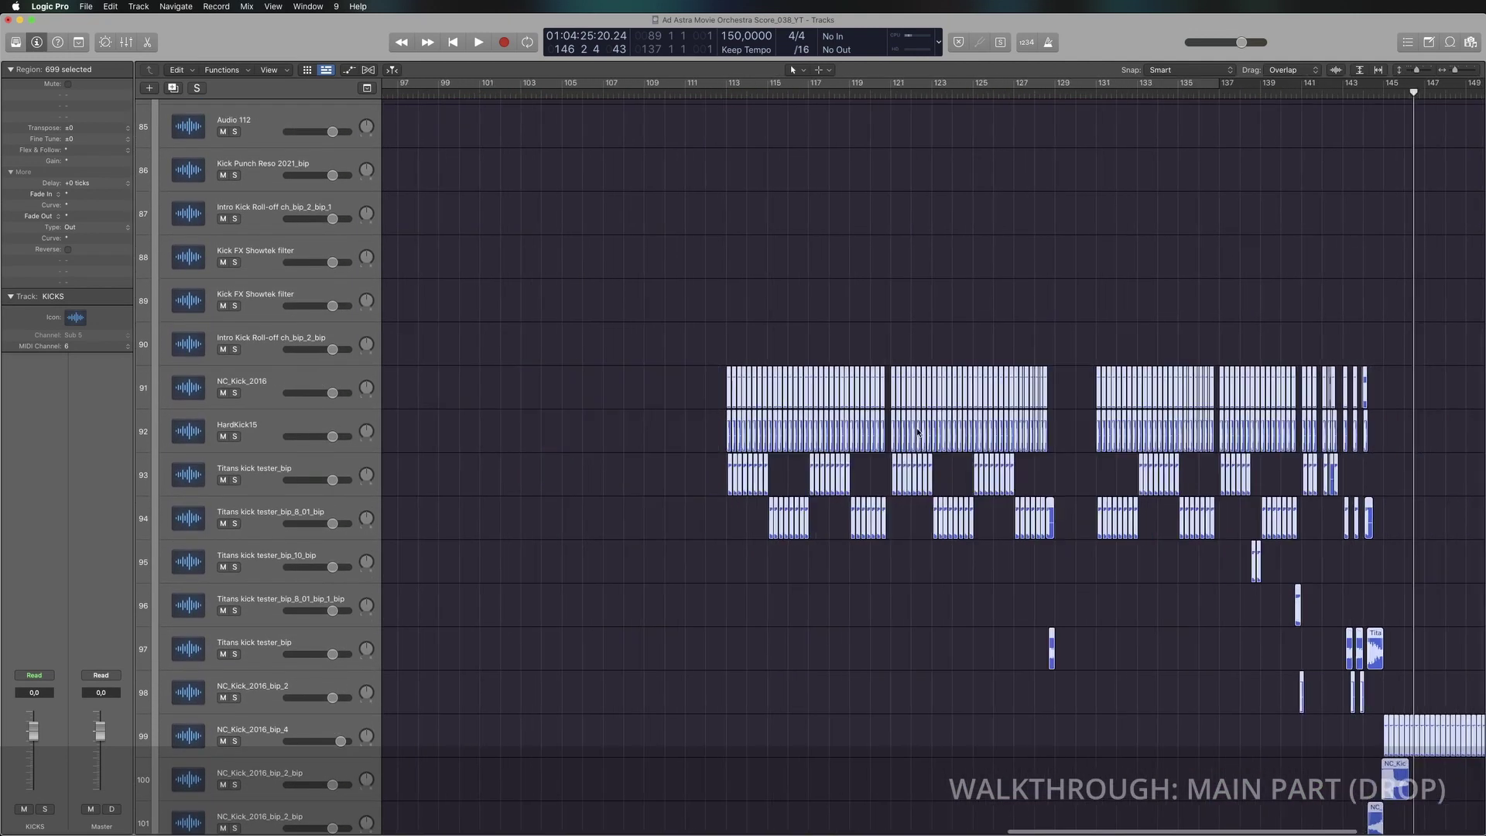
key("super+Up")
left_click(771, 92)
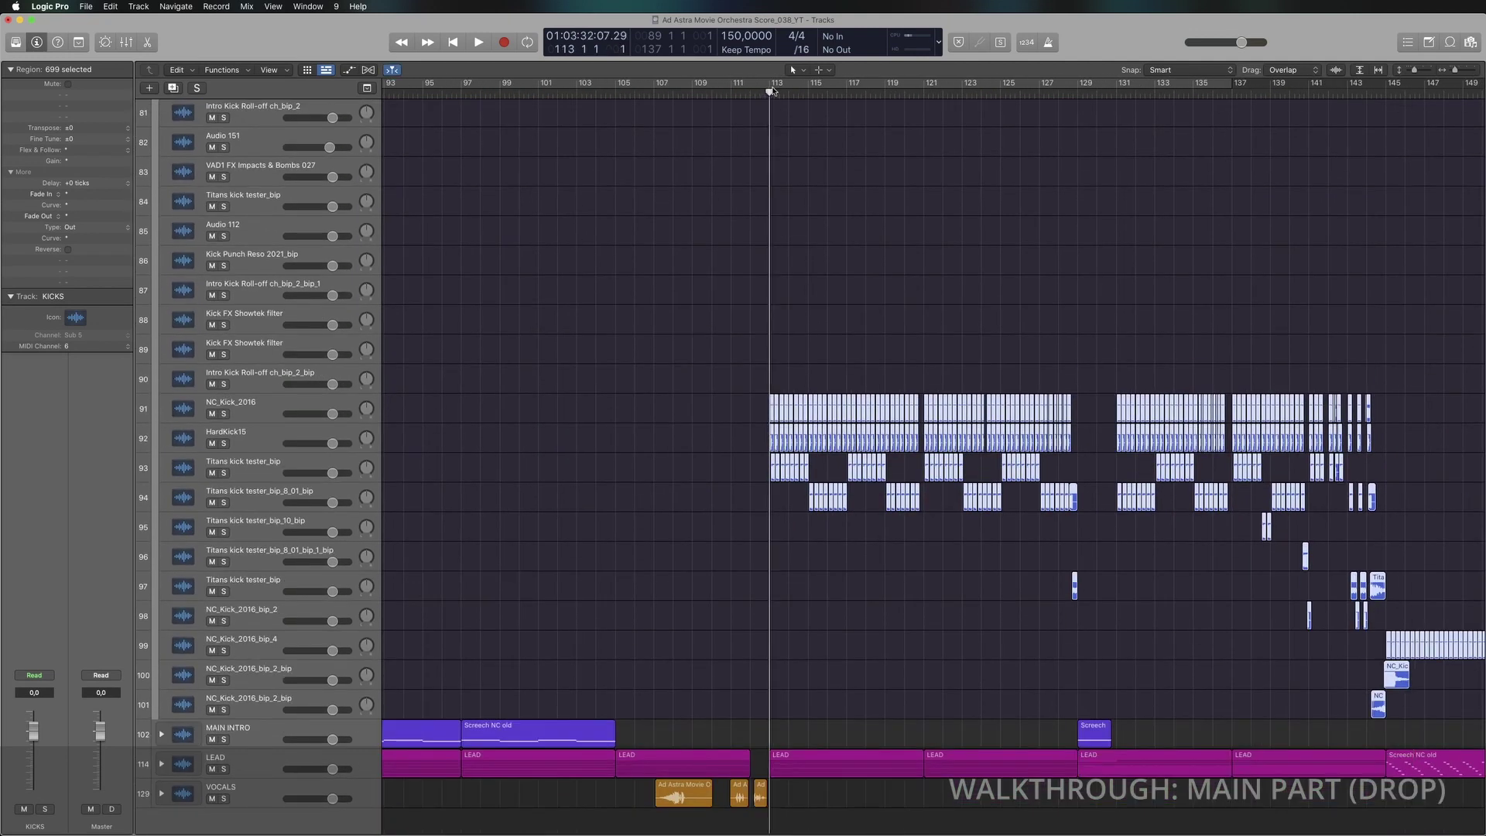
left_click(259, 409)
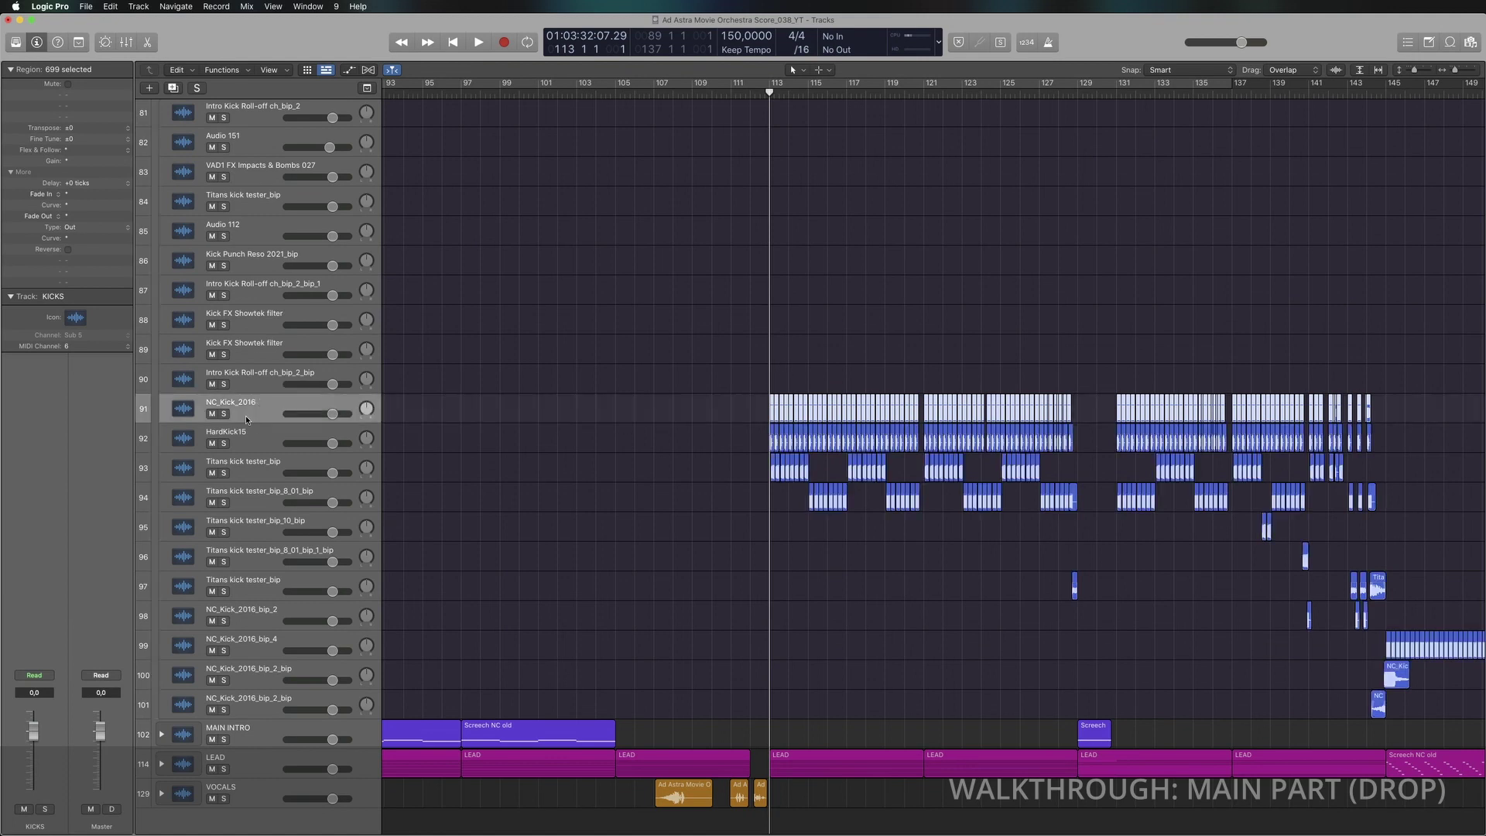
key("s")
key("space")
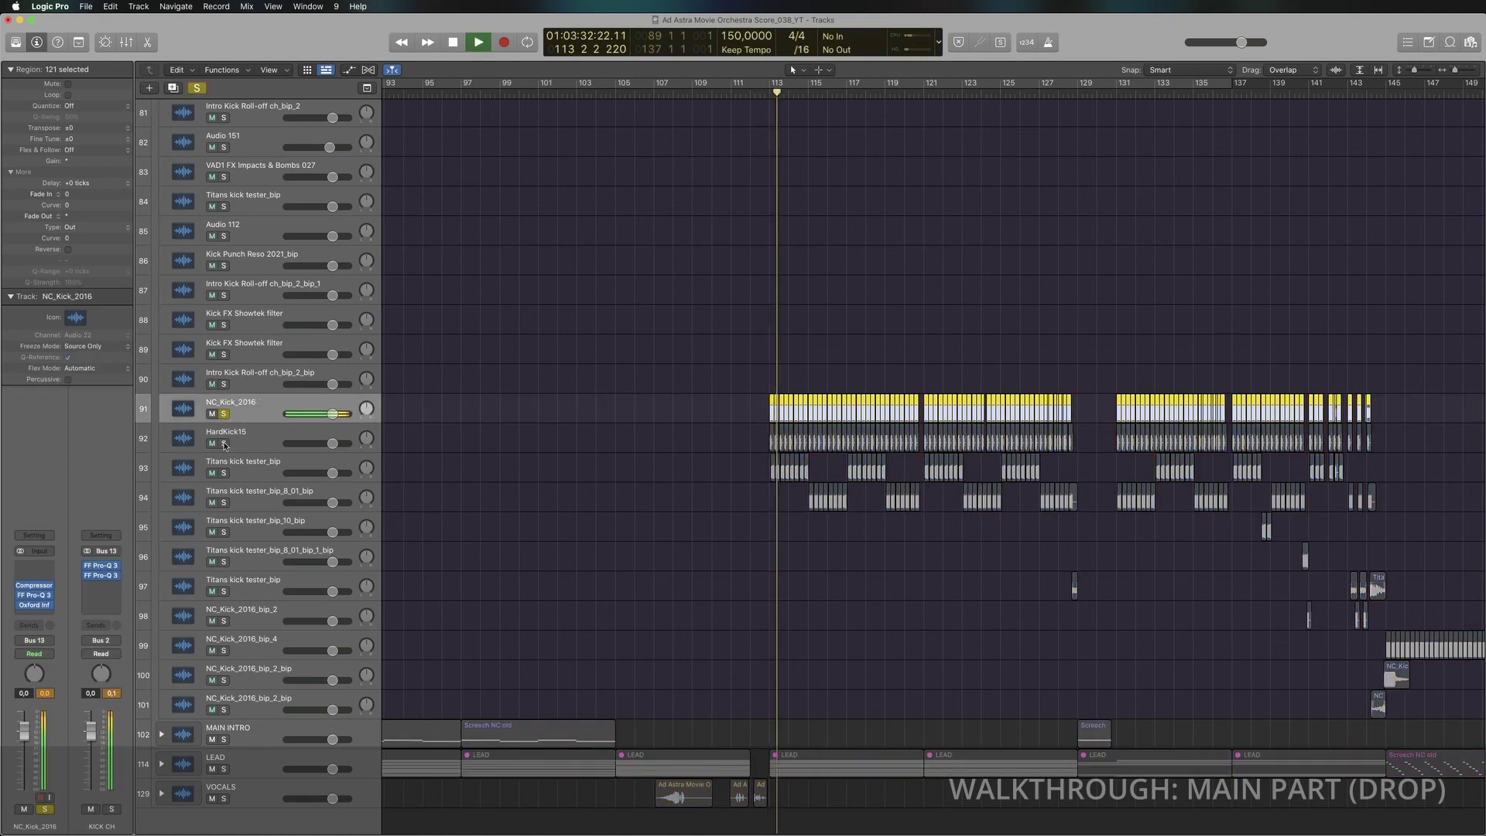
left_click(226, 434)
key("s")
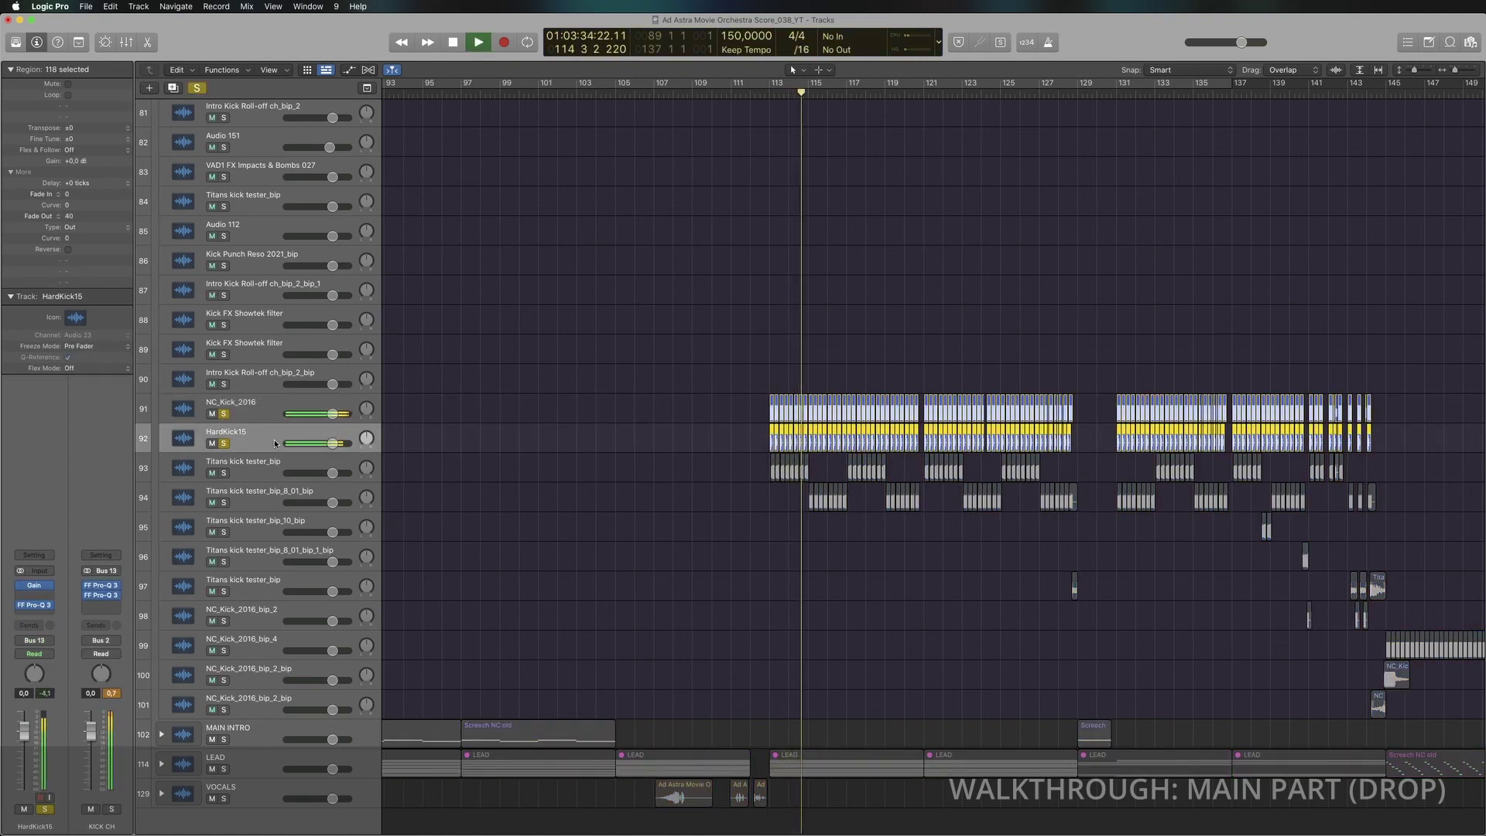
Step: Stop playback, move the solo from NC_Kick_2016 and HardKick15 to the Titans kick tester tracks 93 and 94, and play again from bar 113
mouse_move(727, 469)
left_mouse_down()
mouse_move(782, 449)
mouse_move(1082, 446)
mouse_move(718, 446)
left_mouse_up()
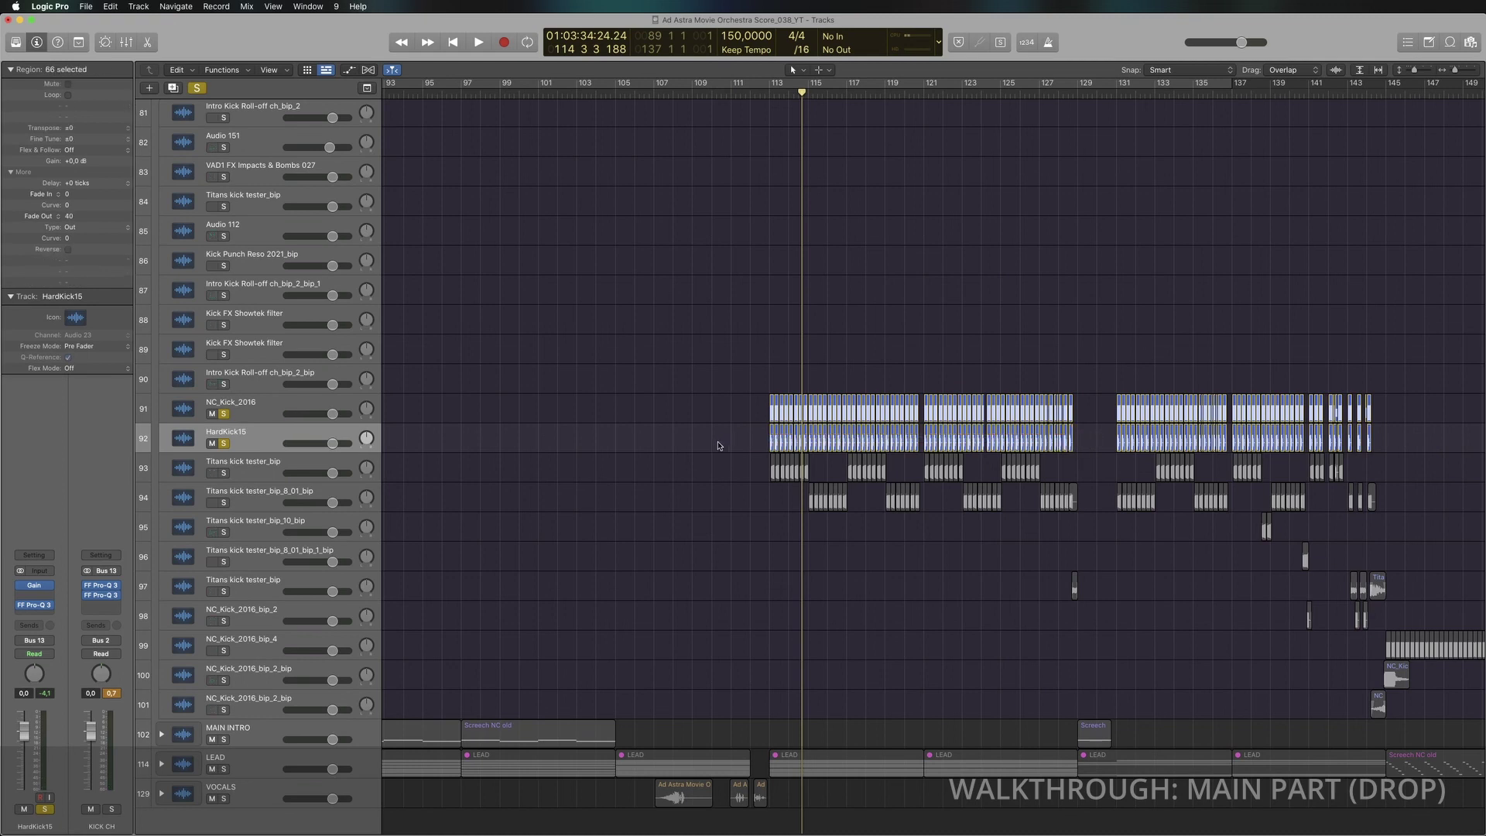
left_click(234, 473)
left_click_drag(224, 473, 224, 502)
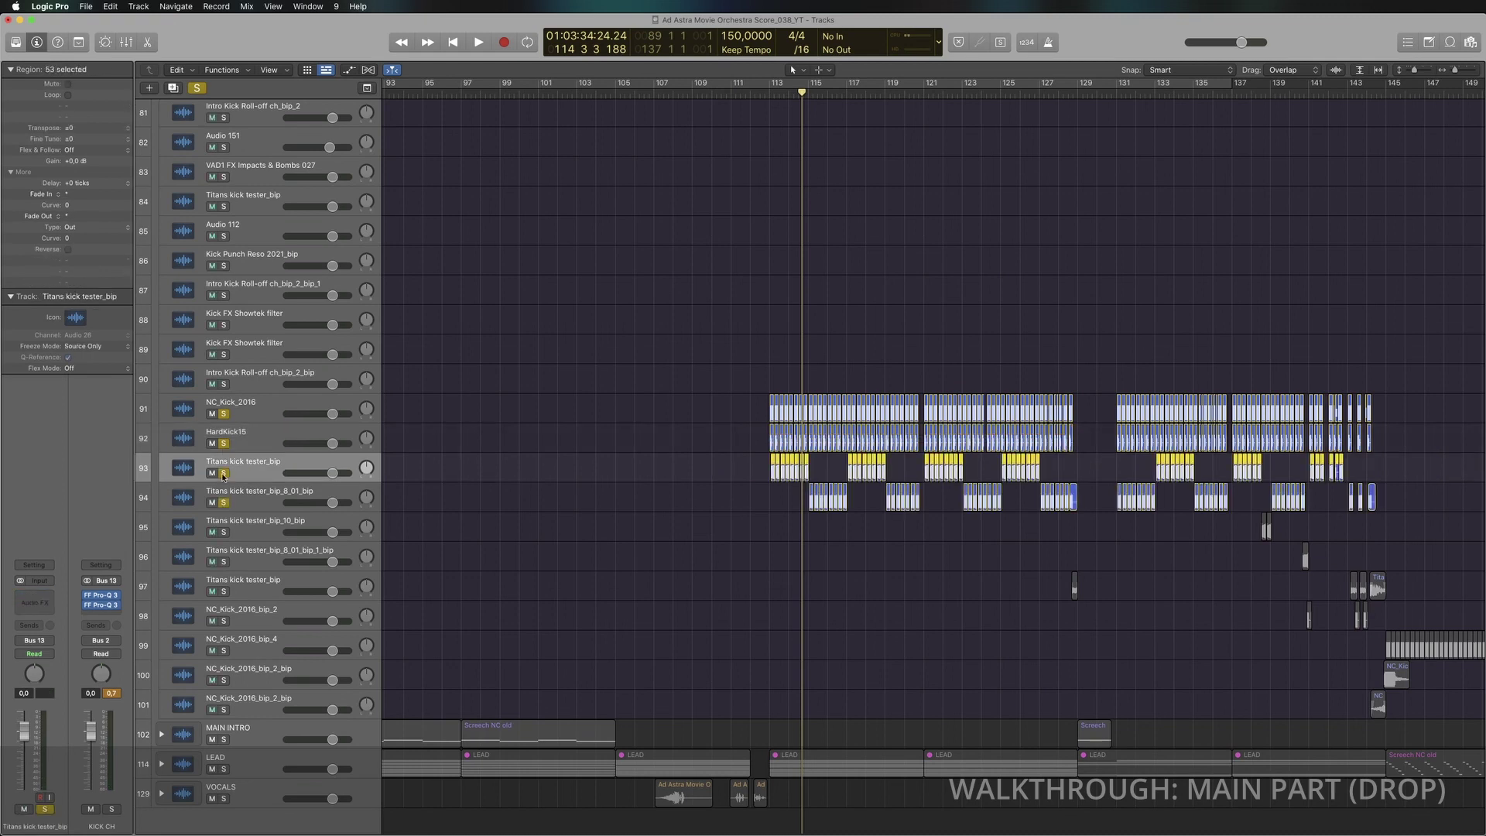
left_click_drag(224, 443, 224, 414)
key("space")
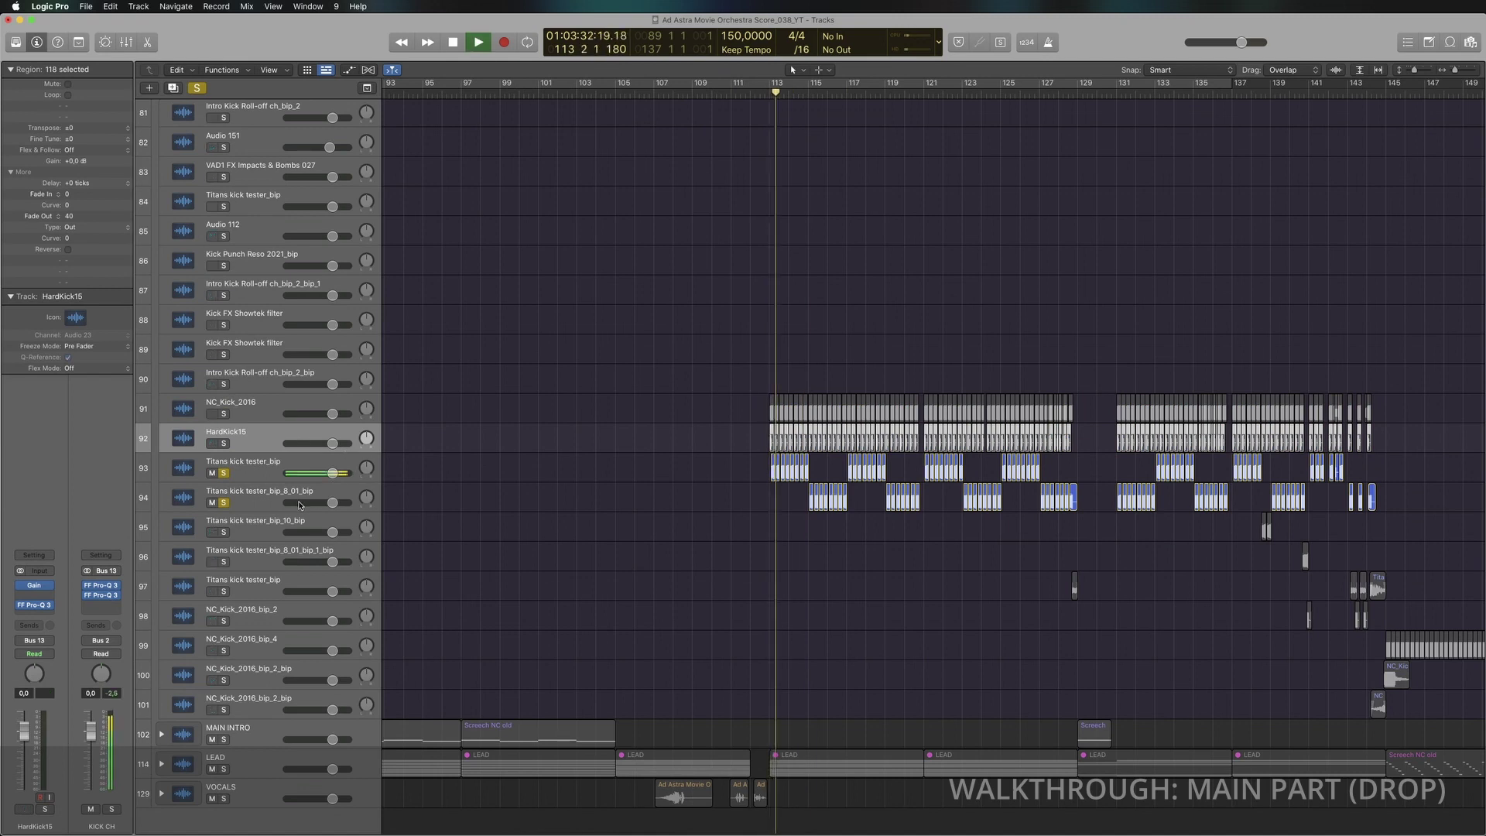
Step: Select the two alternating Titans kick tester tracks as they play, and add NC_Kick_2016 and HardKick15 back to the solo
left_click(250, 470)
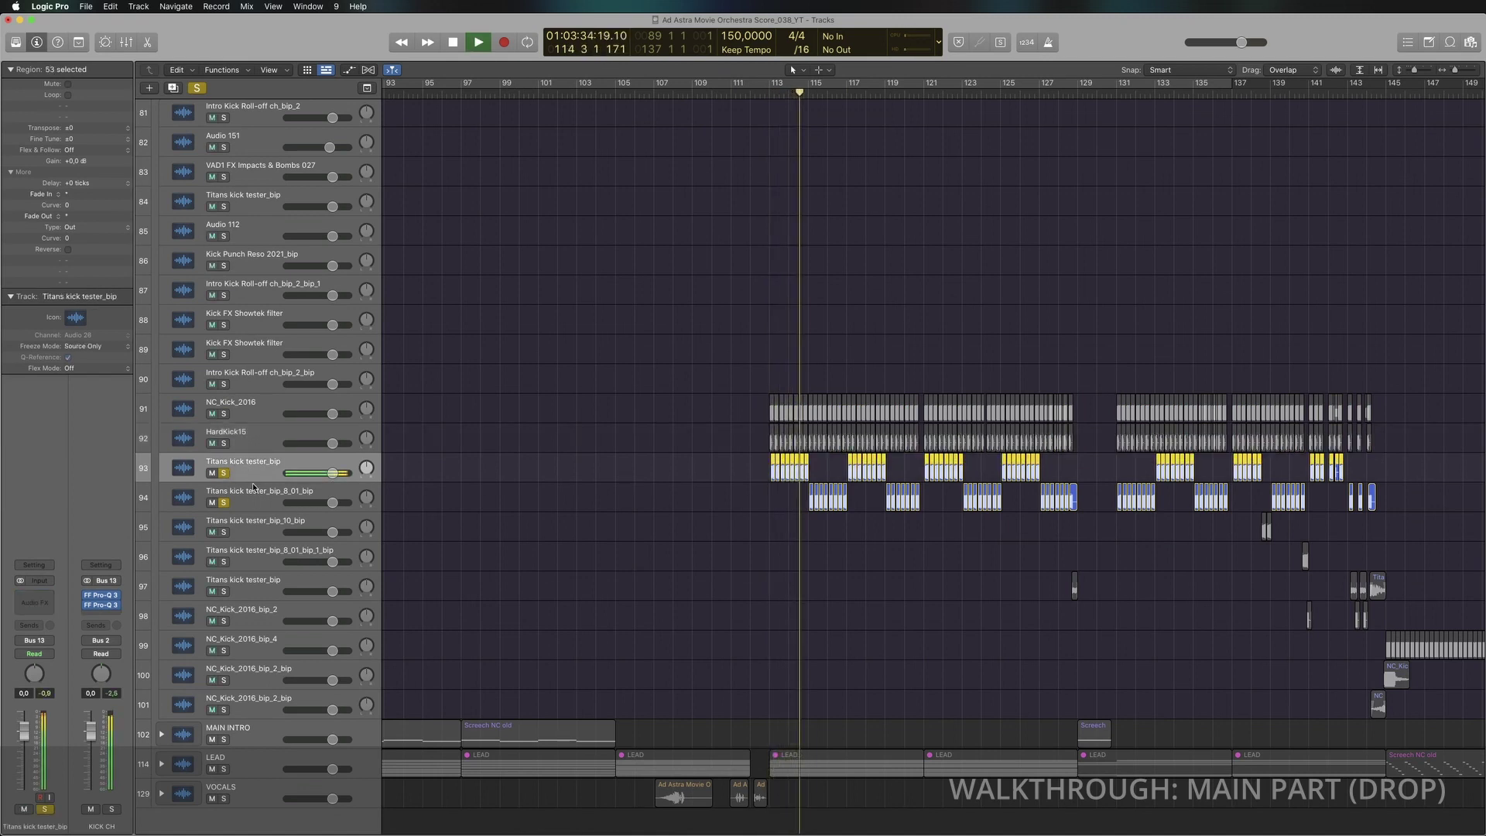
key("Down")
left_click(260, 472)
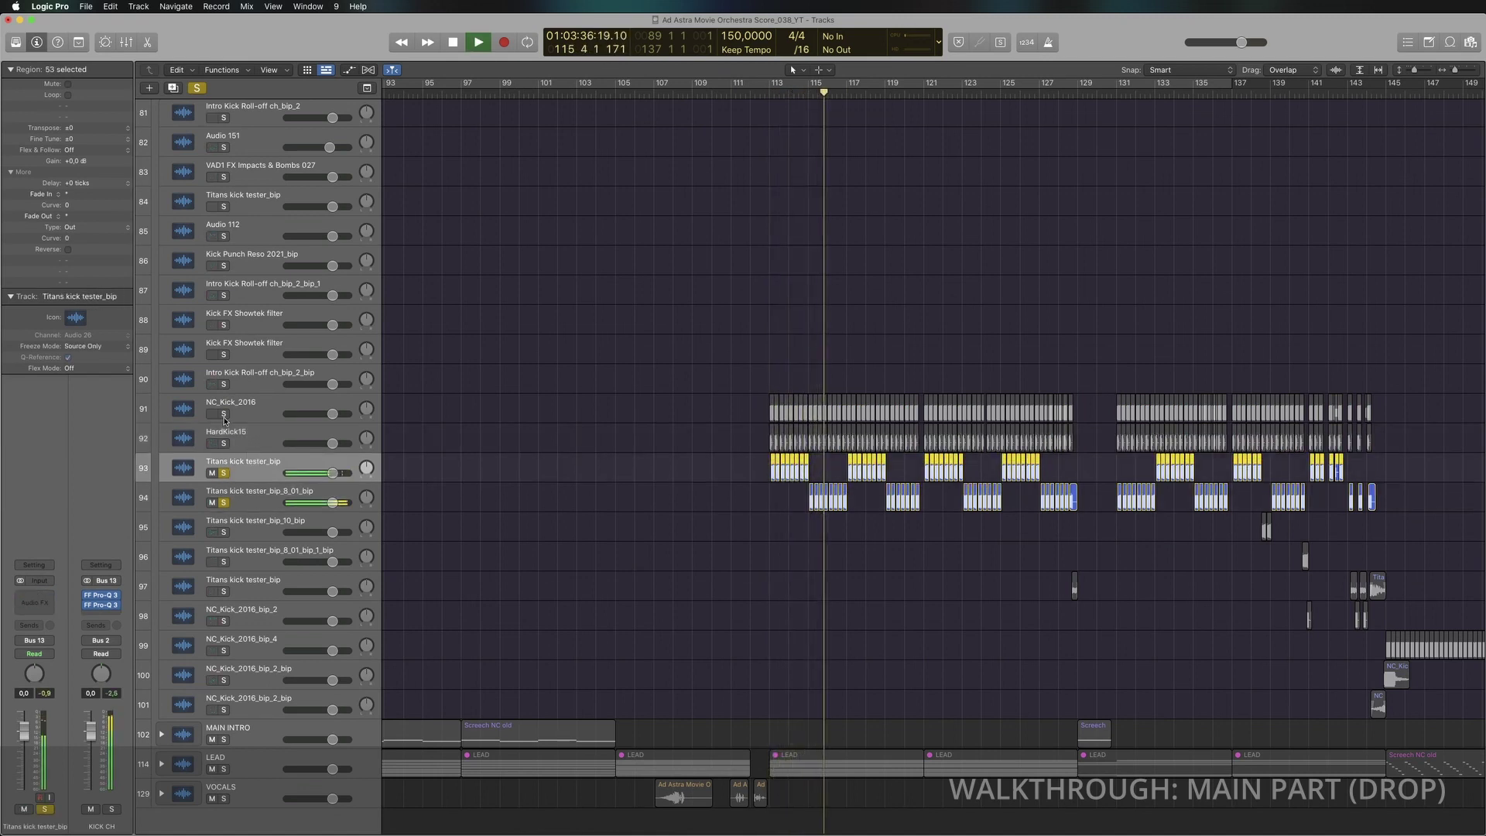
left_click_drag(223, 443, 223, 413)
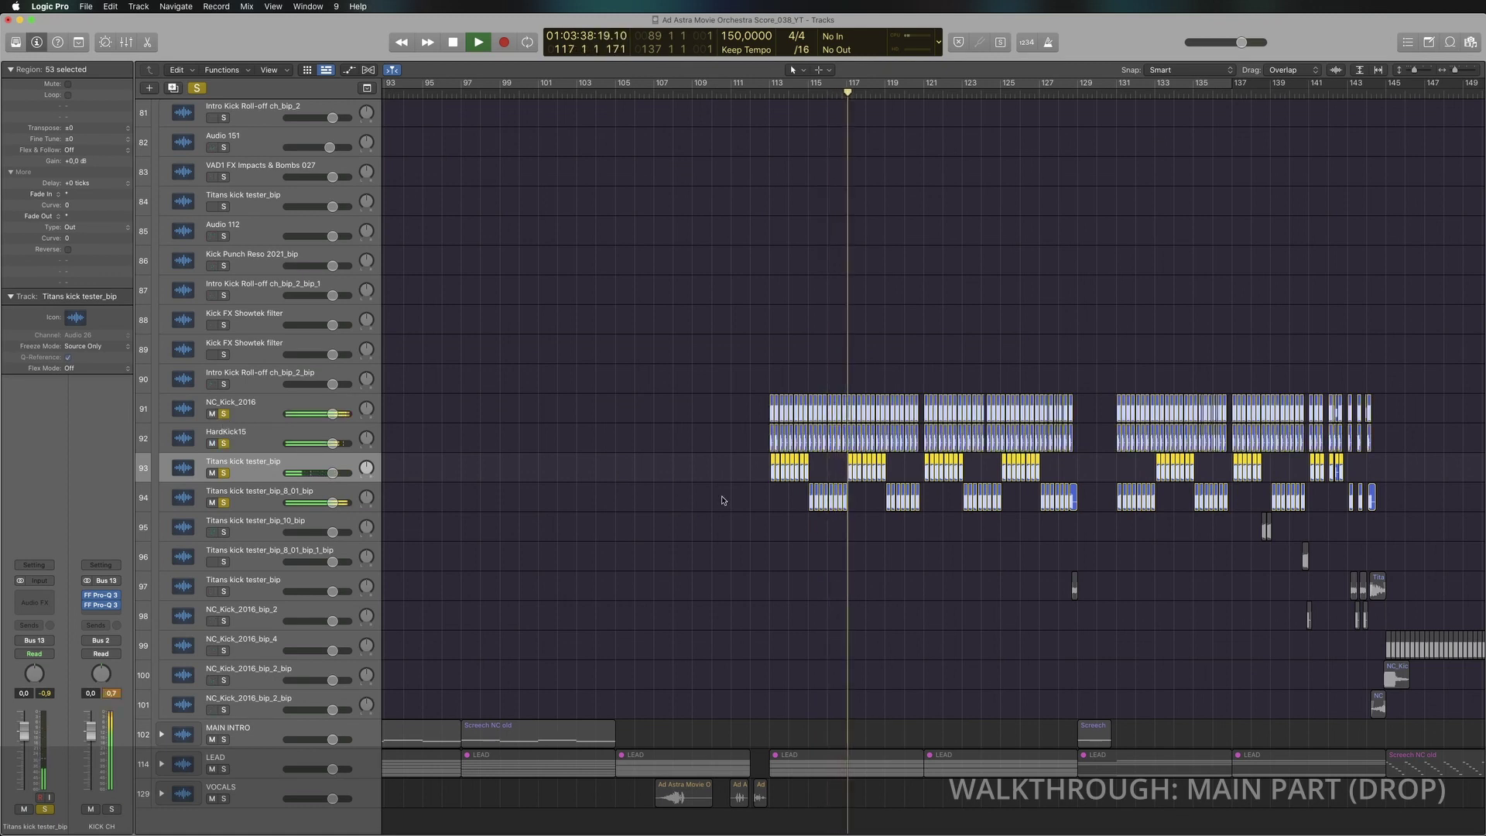
Step: Turn off the solo on the four kick layers, hear them in the full mix, and clear the region selection
key("super+Left")
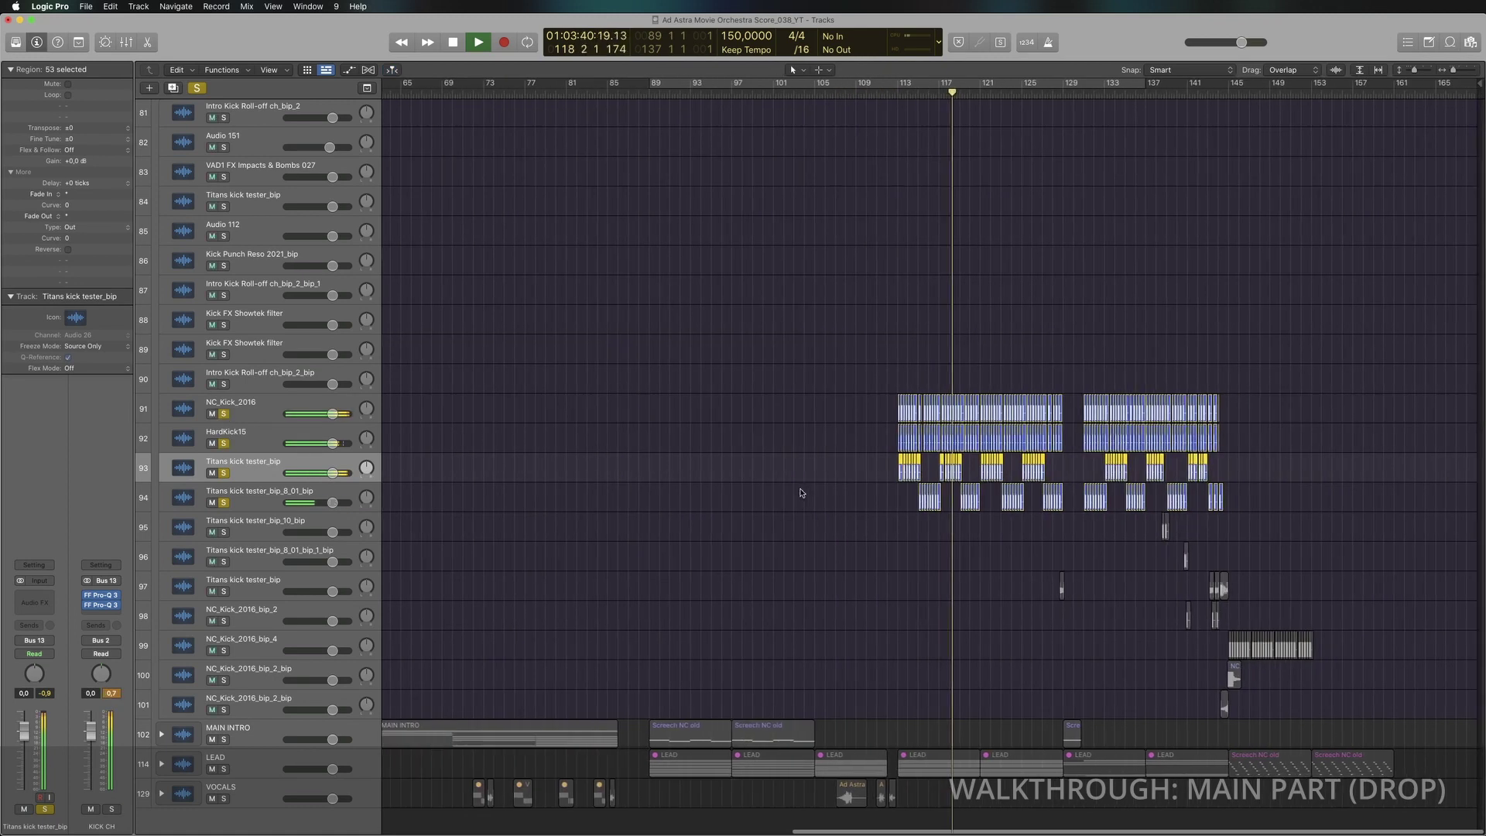
key("super+Up")
left_click_drag(213, 377, 212, 427)
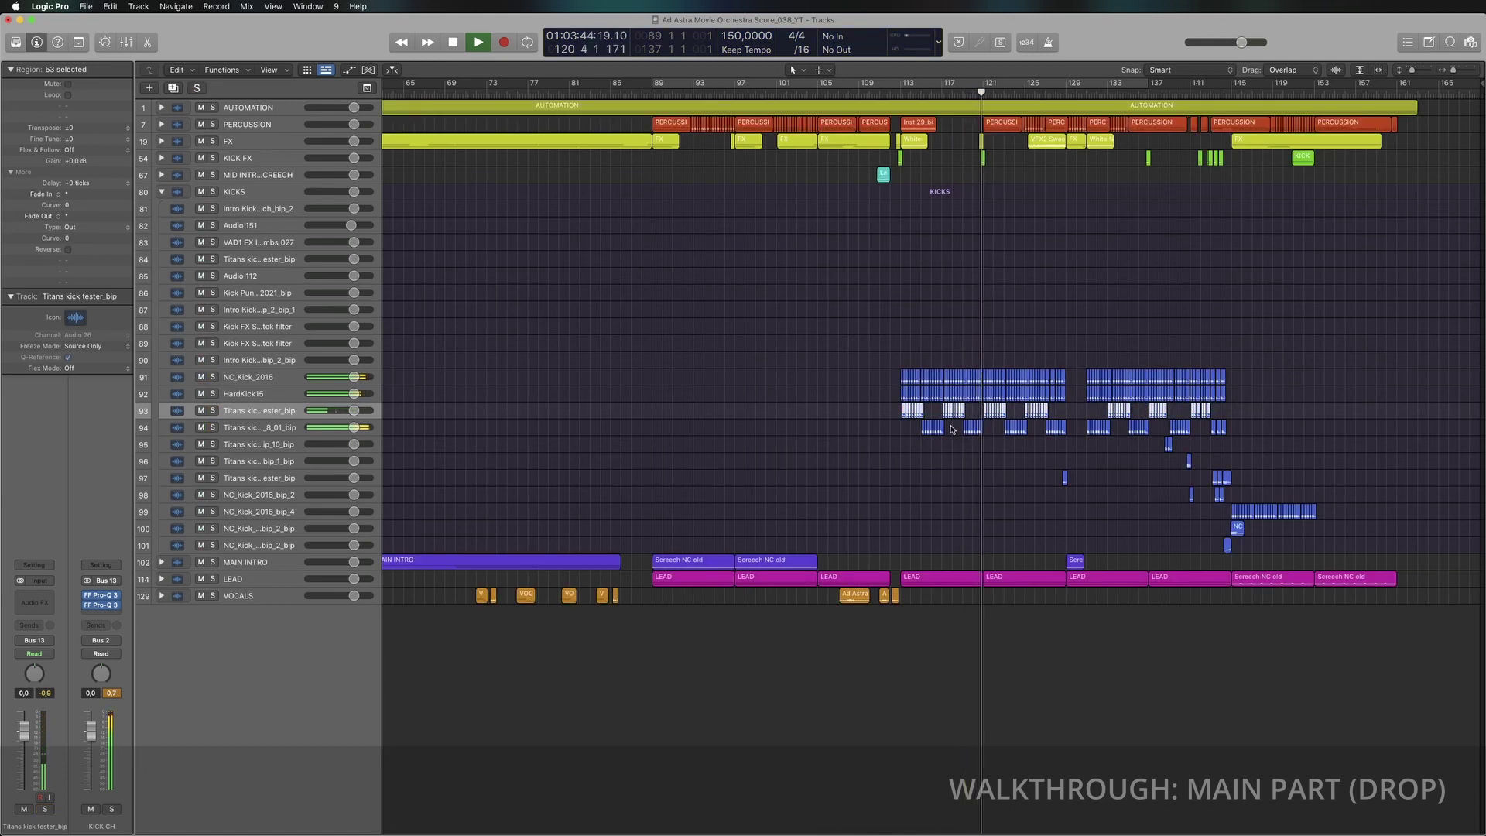
left_click(911, 448)
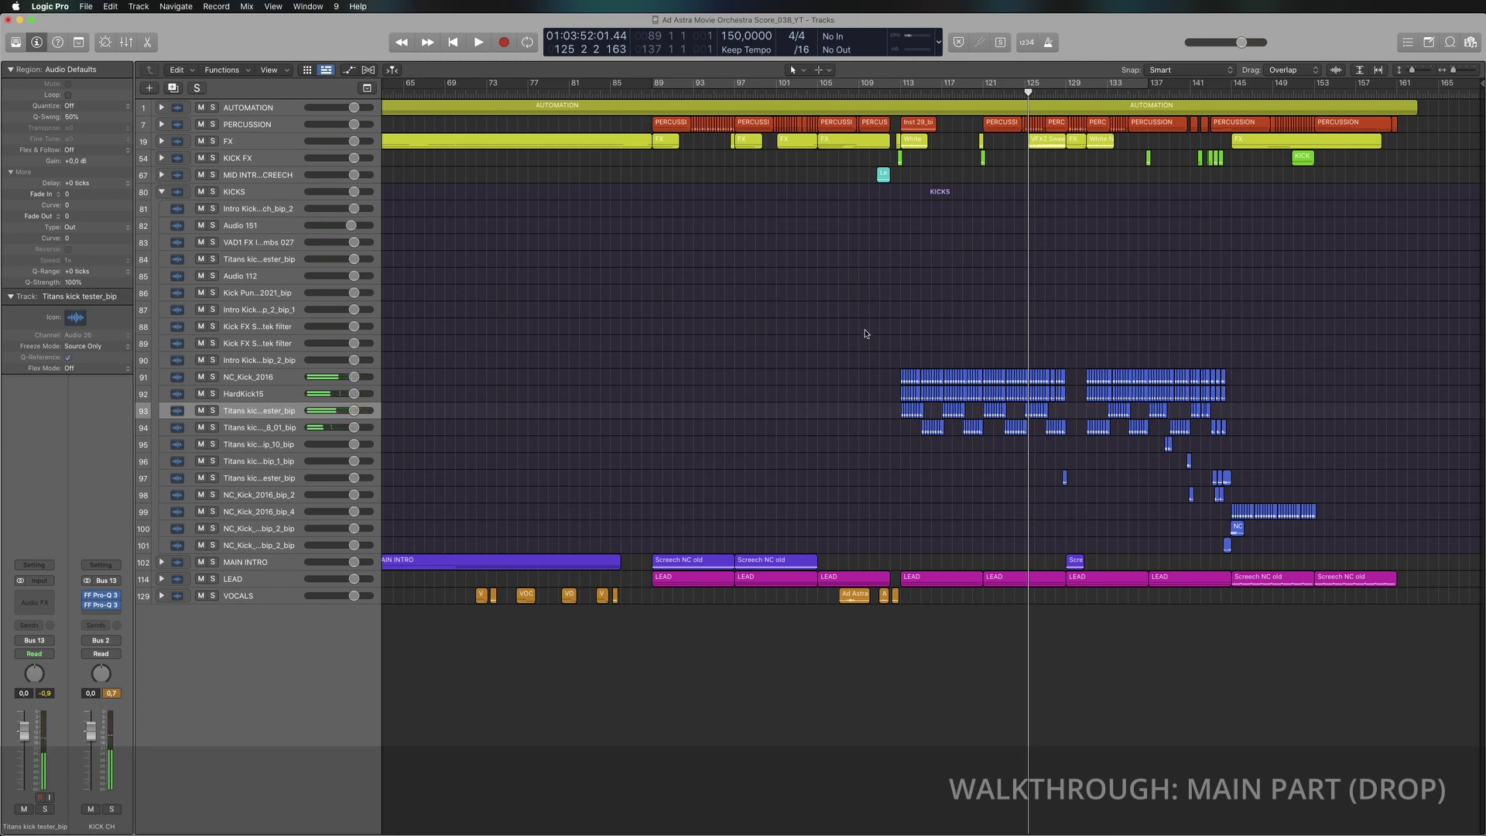
Step: Select the kick regions between bars 113 and 129 to point out the layers, first all four tracks, separately the upper and lower pairs
left_click_drag(865, 334, 1078, 441)
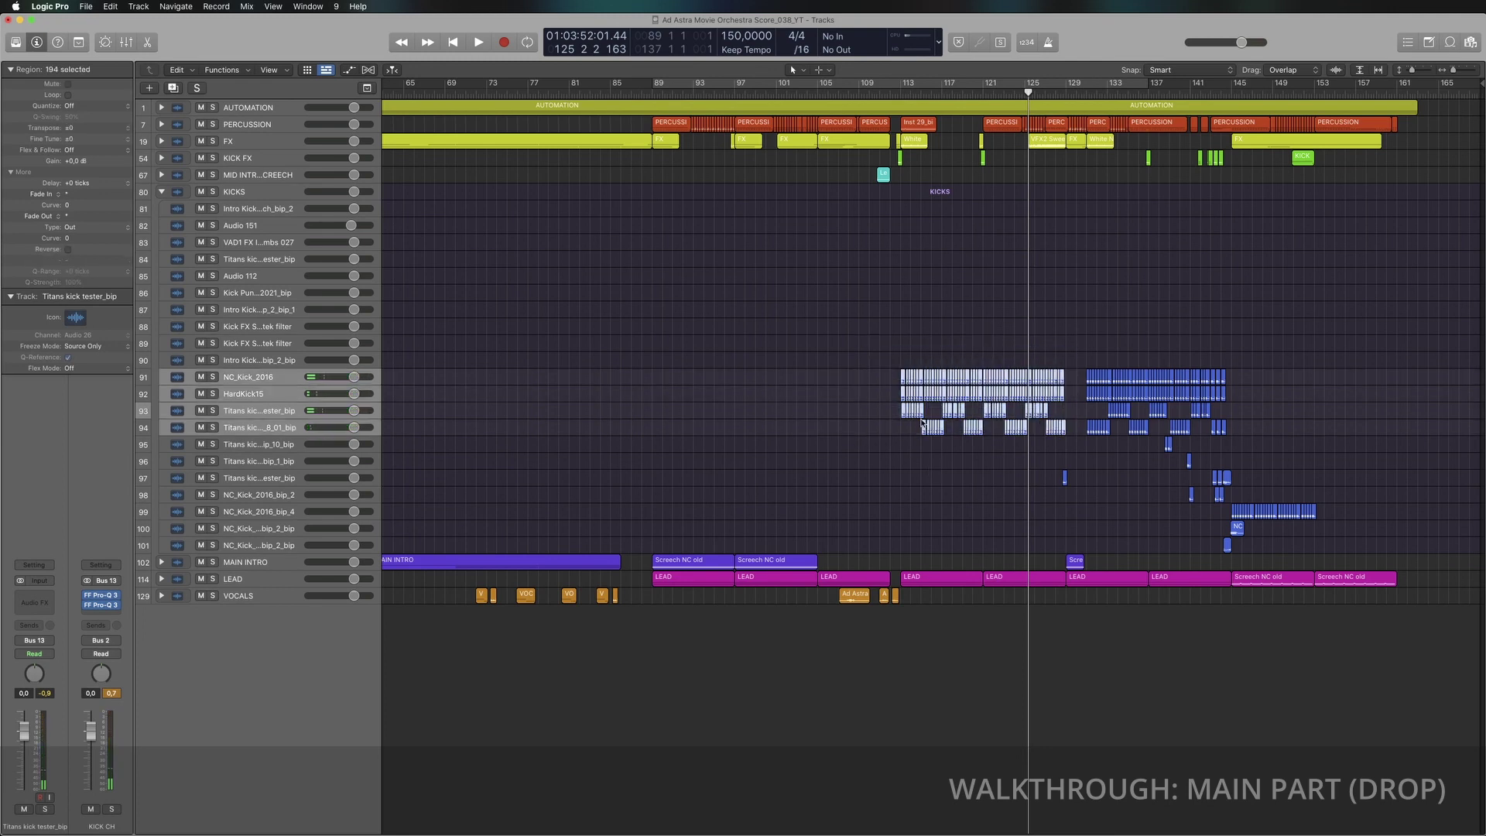
left_click(894, 367)
left_click_drag(913, 400, 1068, 398)
left_click_drag(868, 353, 1067, 393)
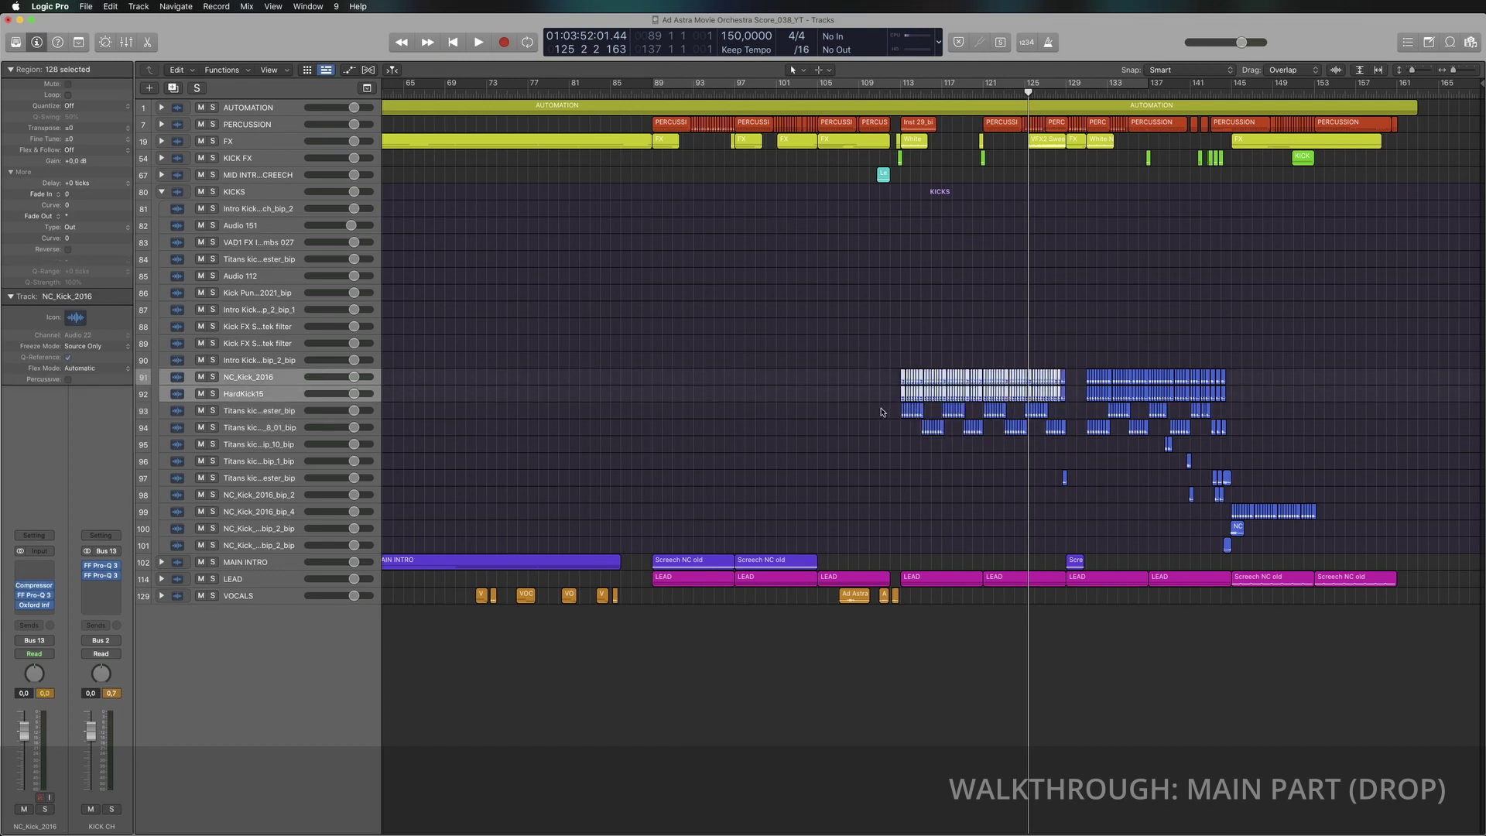
left_click_drag(881, 404, 1071, 444)
left_click(912, 420)
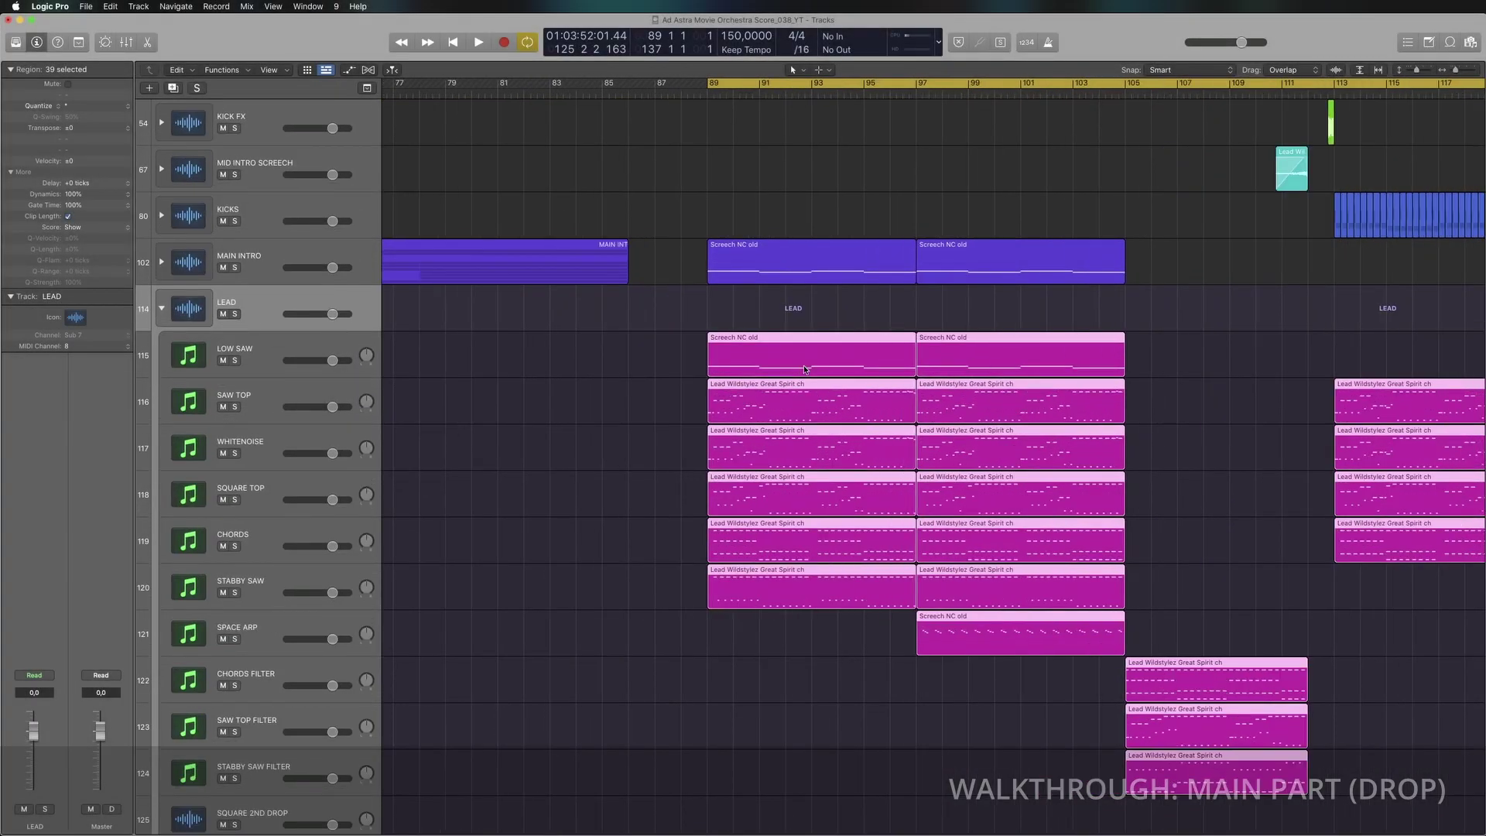
Step: Clear the region selection in the expanded LEAD stack and select the LOW SAW track
scroll(697, 402, "down", 2)
left_click(651, 425)
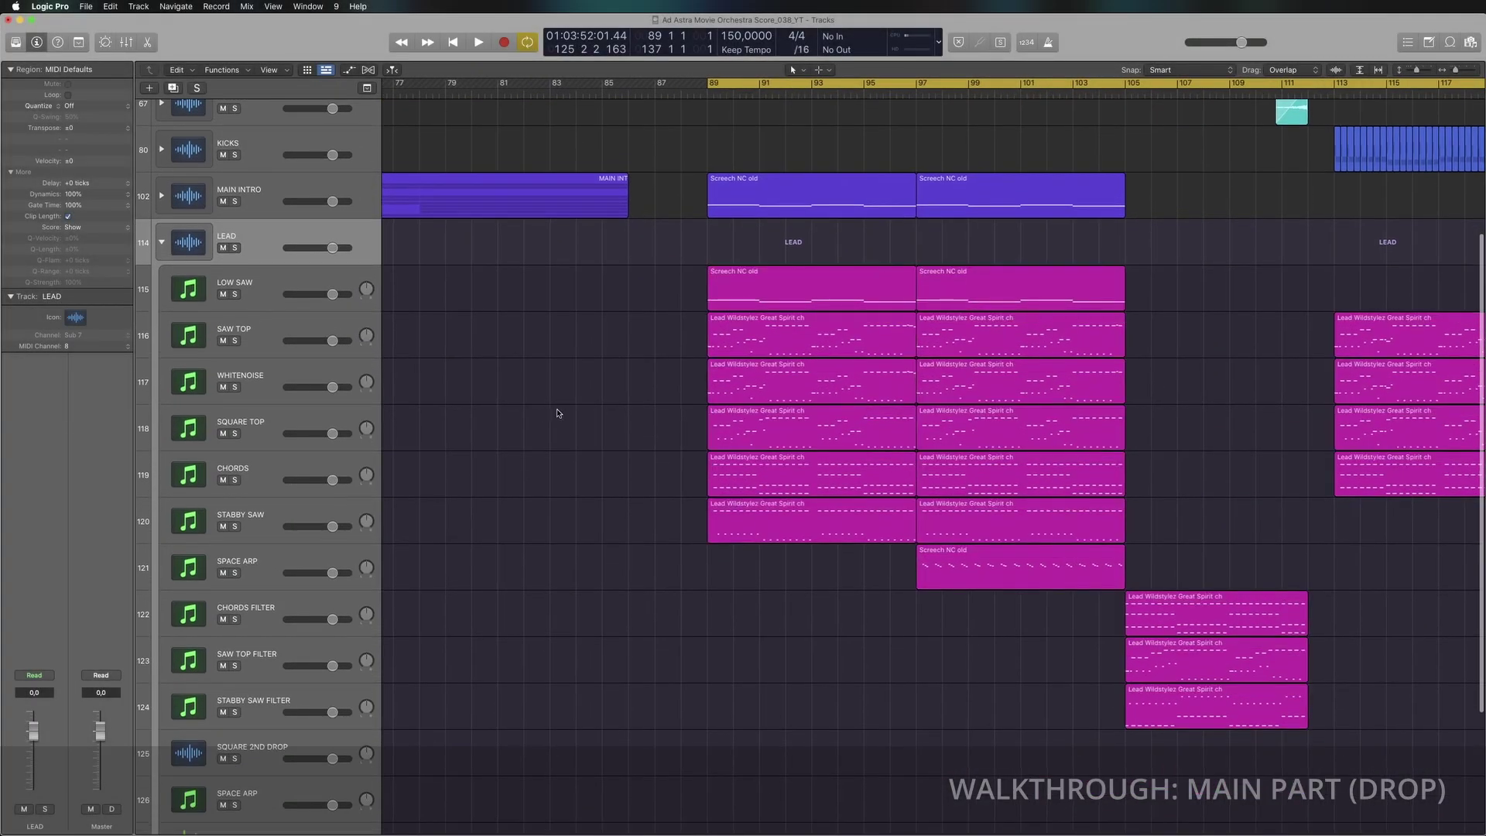
scroll(565, 416, "right", 2)
left_click(258, 282)
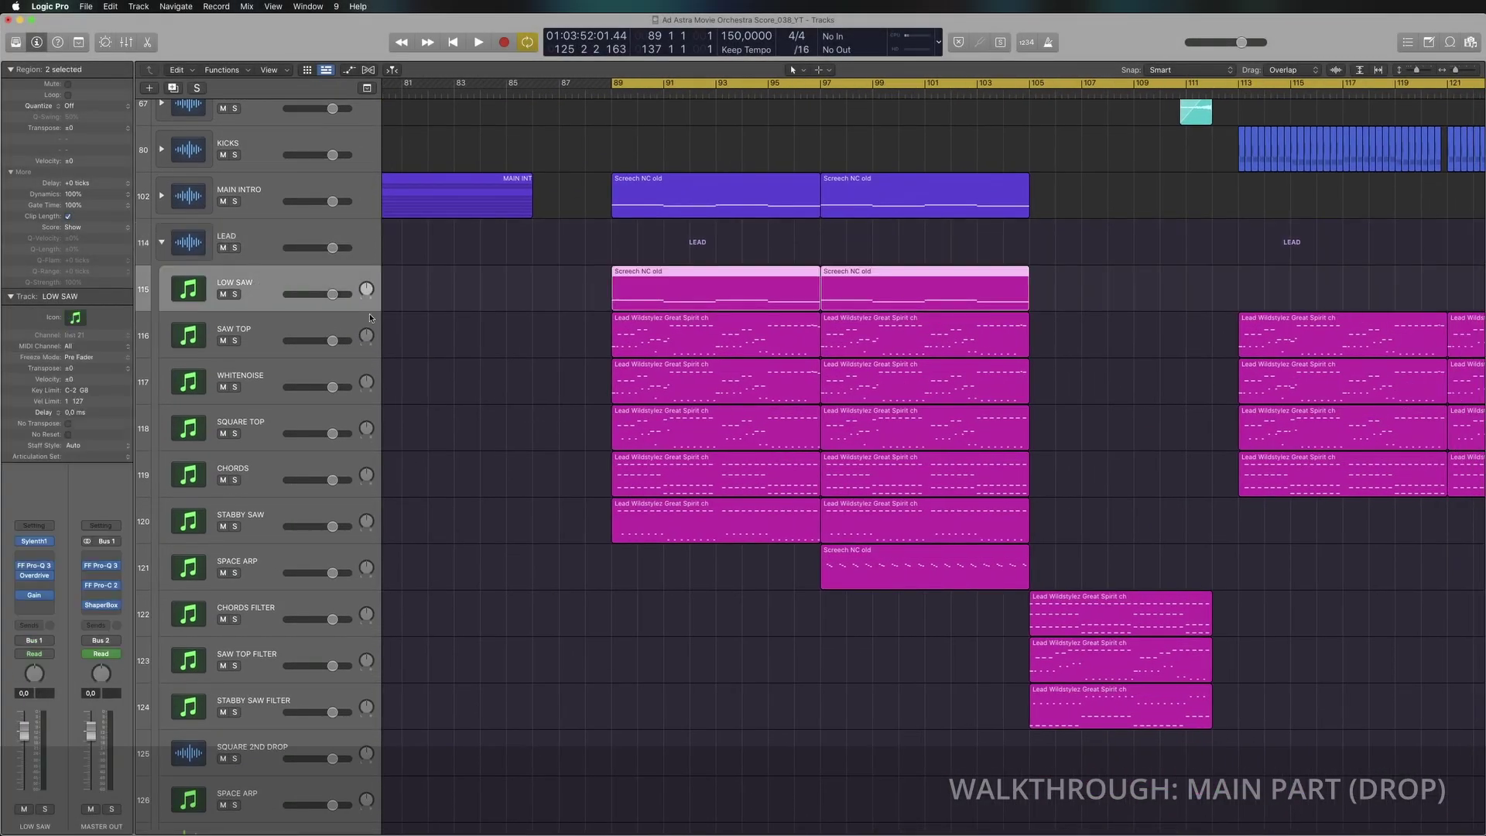
Step: Play the drop from bar 89 with the LOW SAW track soloed, stop playback, and clear the region selection
key("shift+Return")
left_click(234, 295)
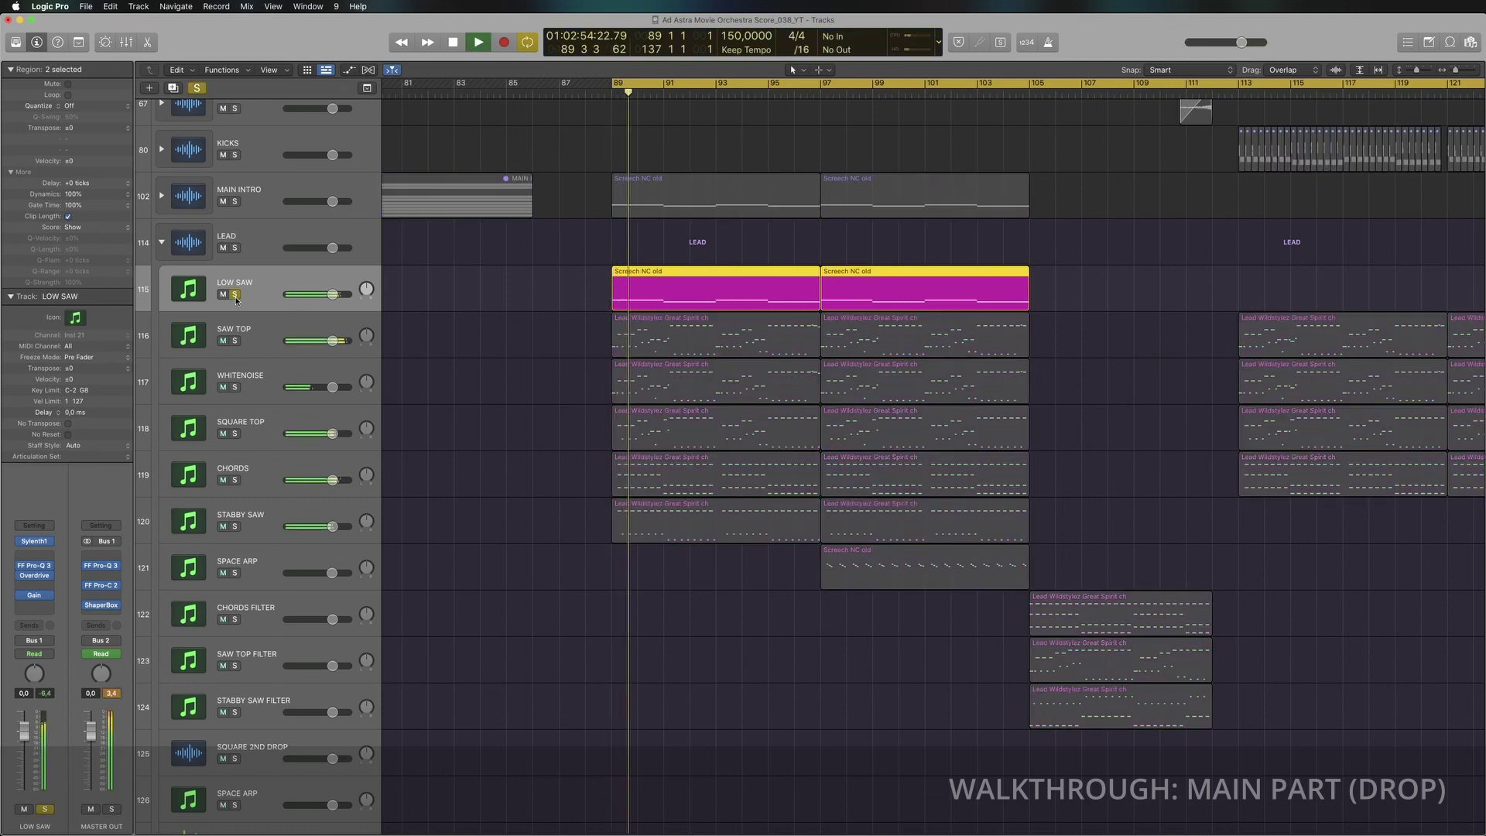
key("space")
left_click(431, 297)
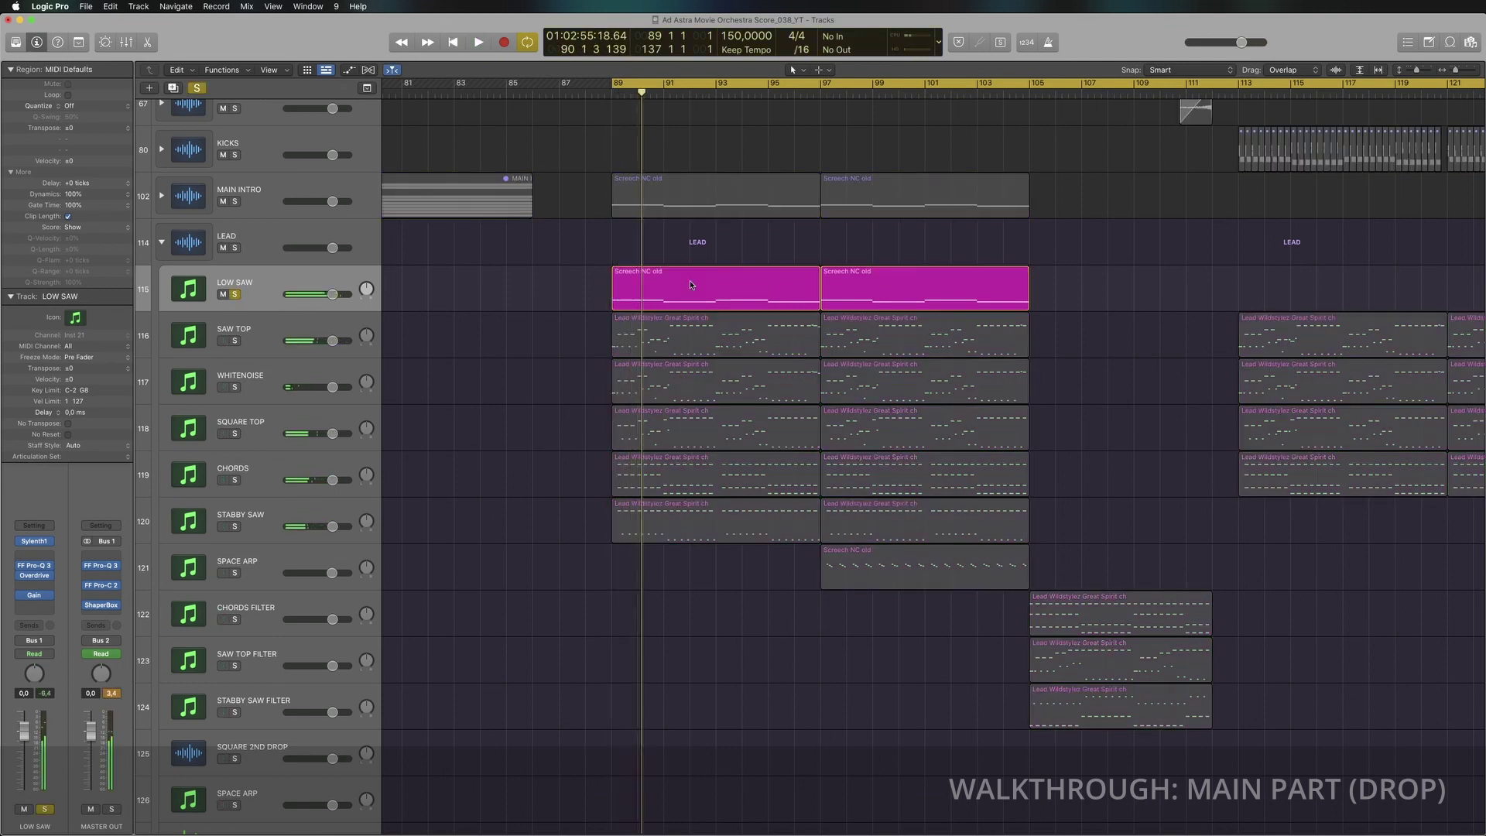
Step: Select the two LOW SAW regions between bars 89 and 105 to point them out, and clear the selection
left_click_drag(523, 284, 844, 298)
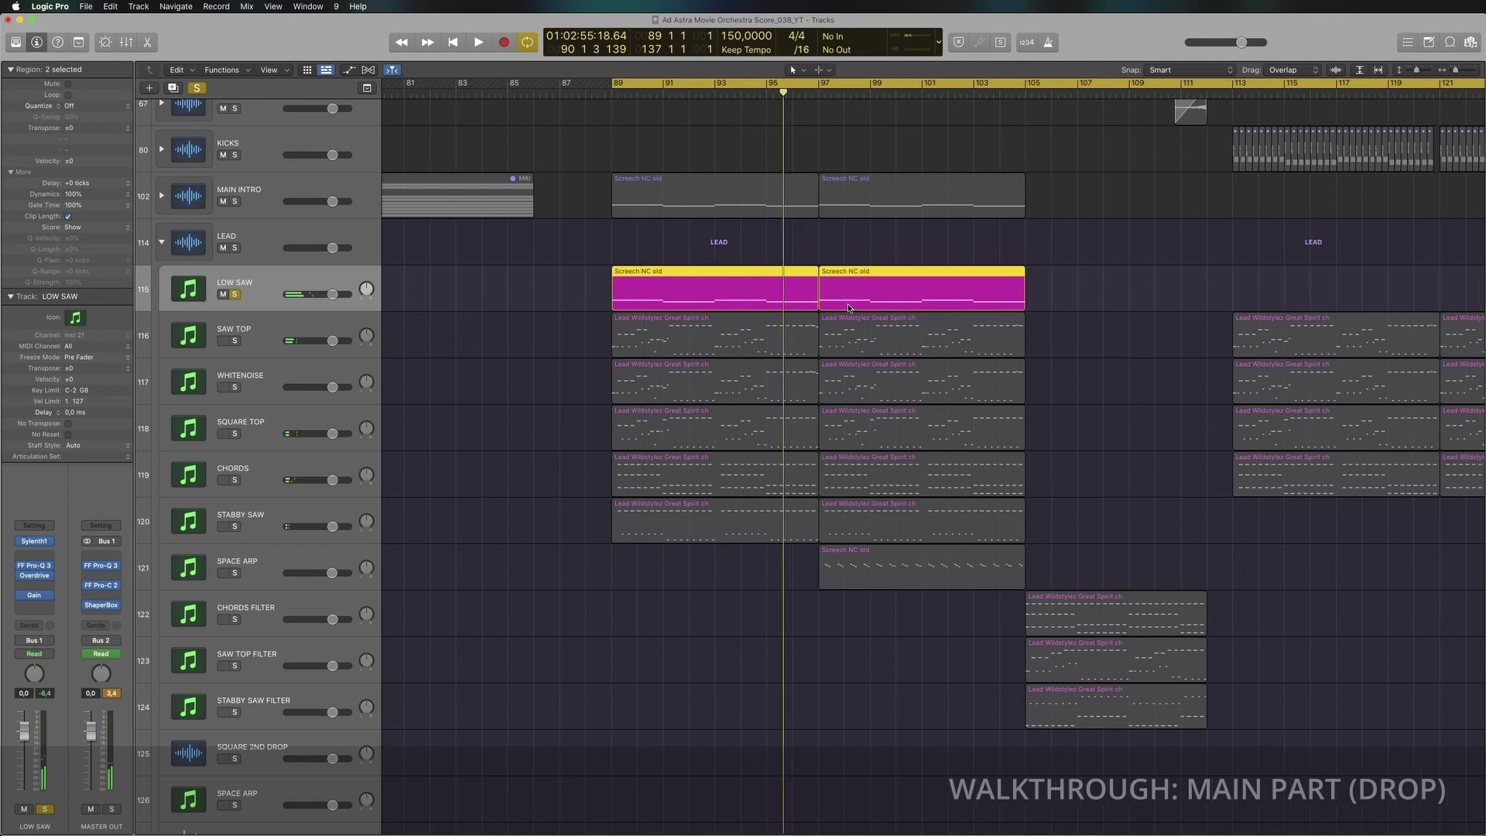
left_click(848, 306, "ctrl+alt")
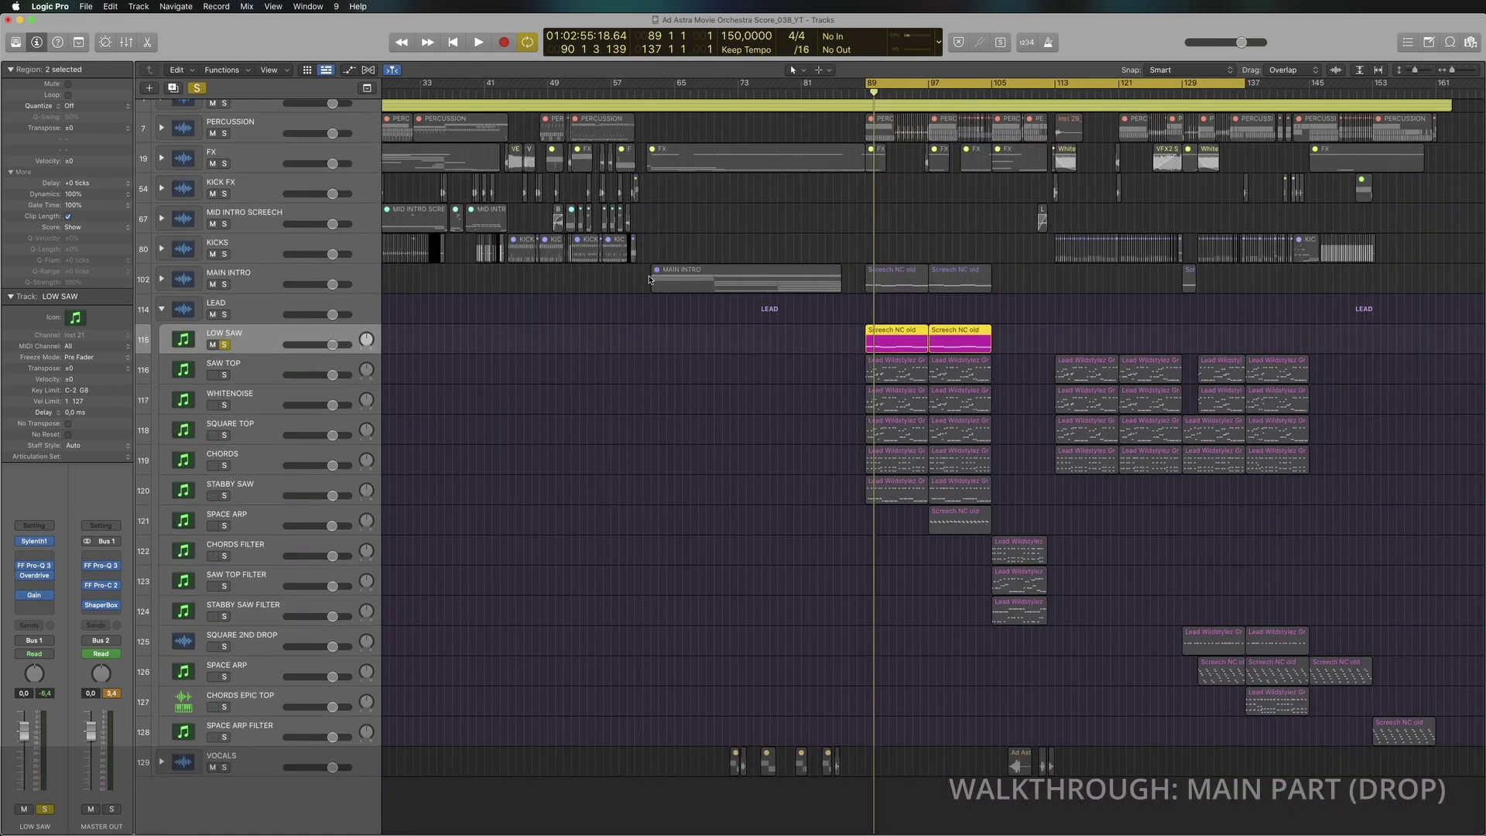
key("z")
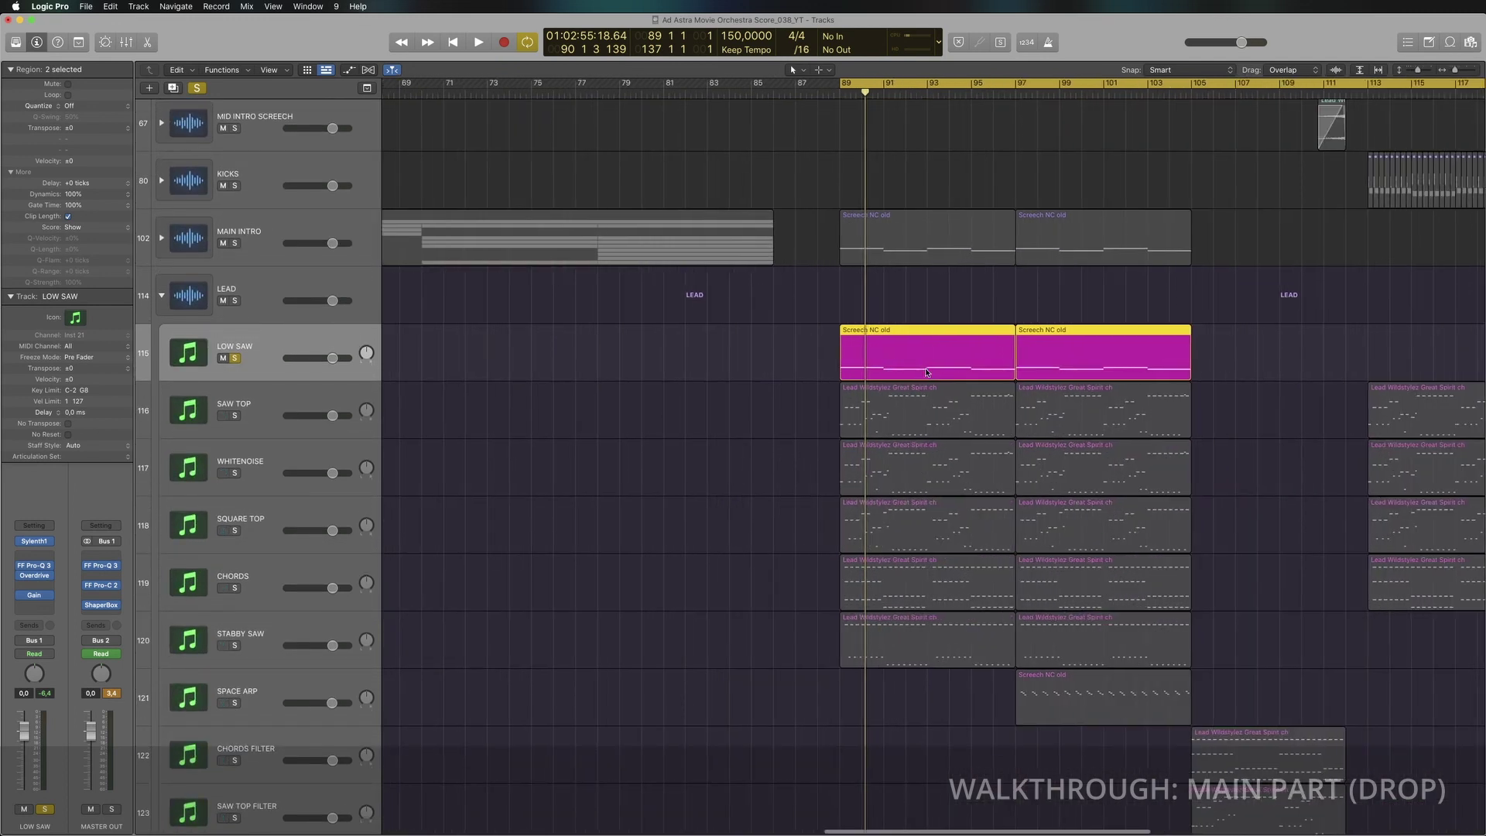
left_click(465, 325)
Step: Switch the solo from LOW SAW to SAW TOP, select the SAW TOP track, and play it from bar 89
left_click(235, 416)
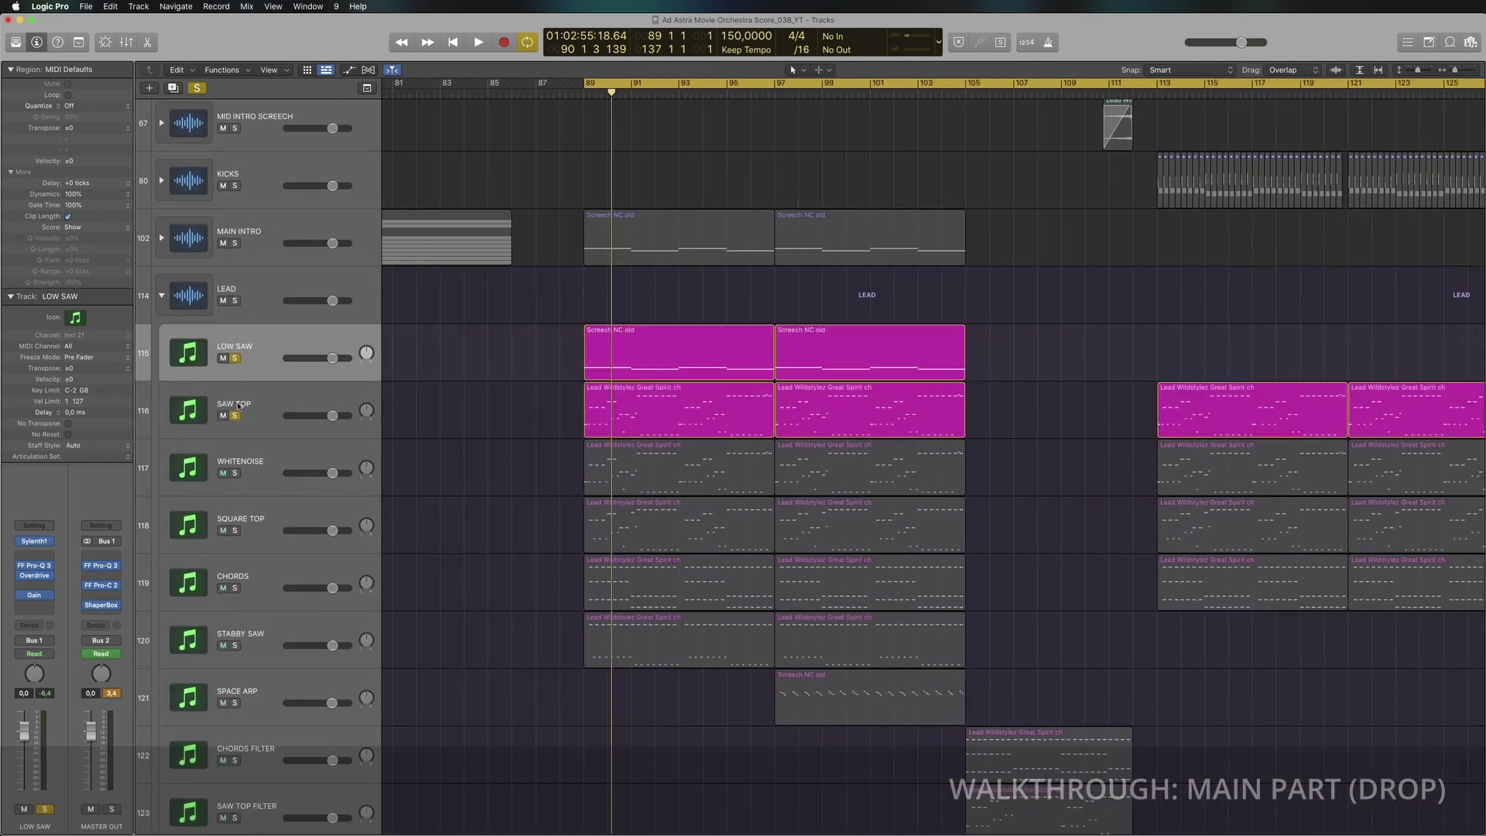
left_click(235, 359)
left_click(263, 404)
key("shift+space")
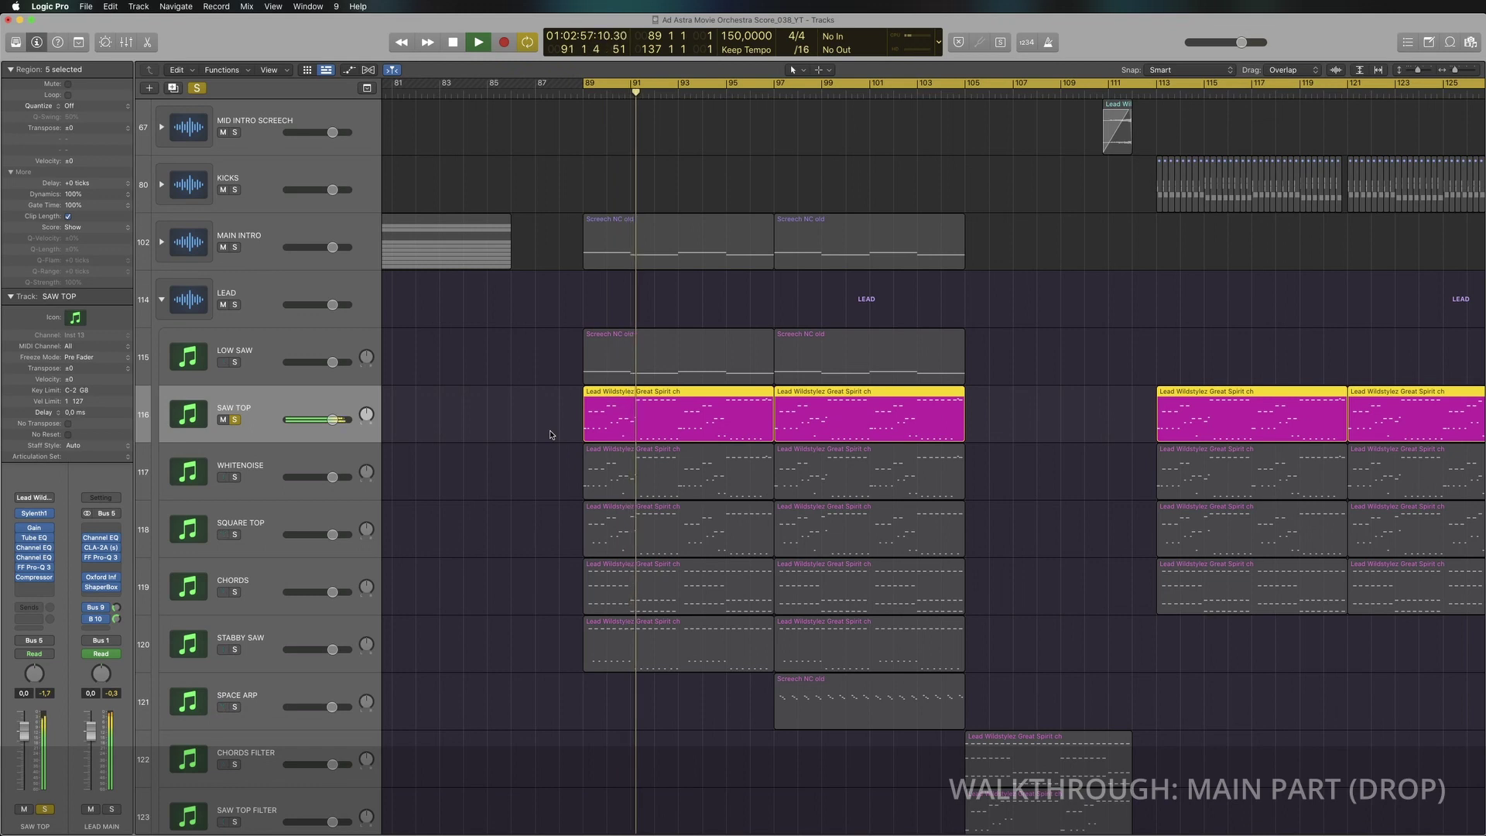
Step: Examine Part A and Part B of the Sylenth1 synth on SAW TOP, stop playback, and close the plug-in
key("v")
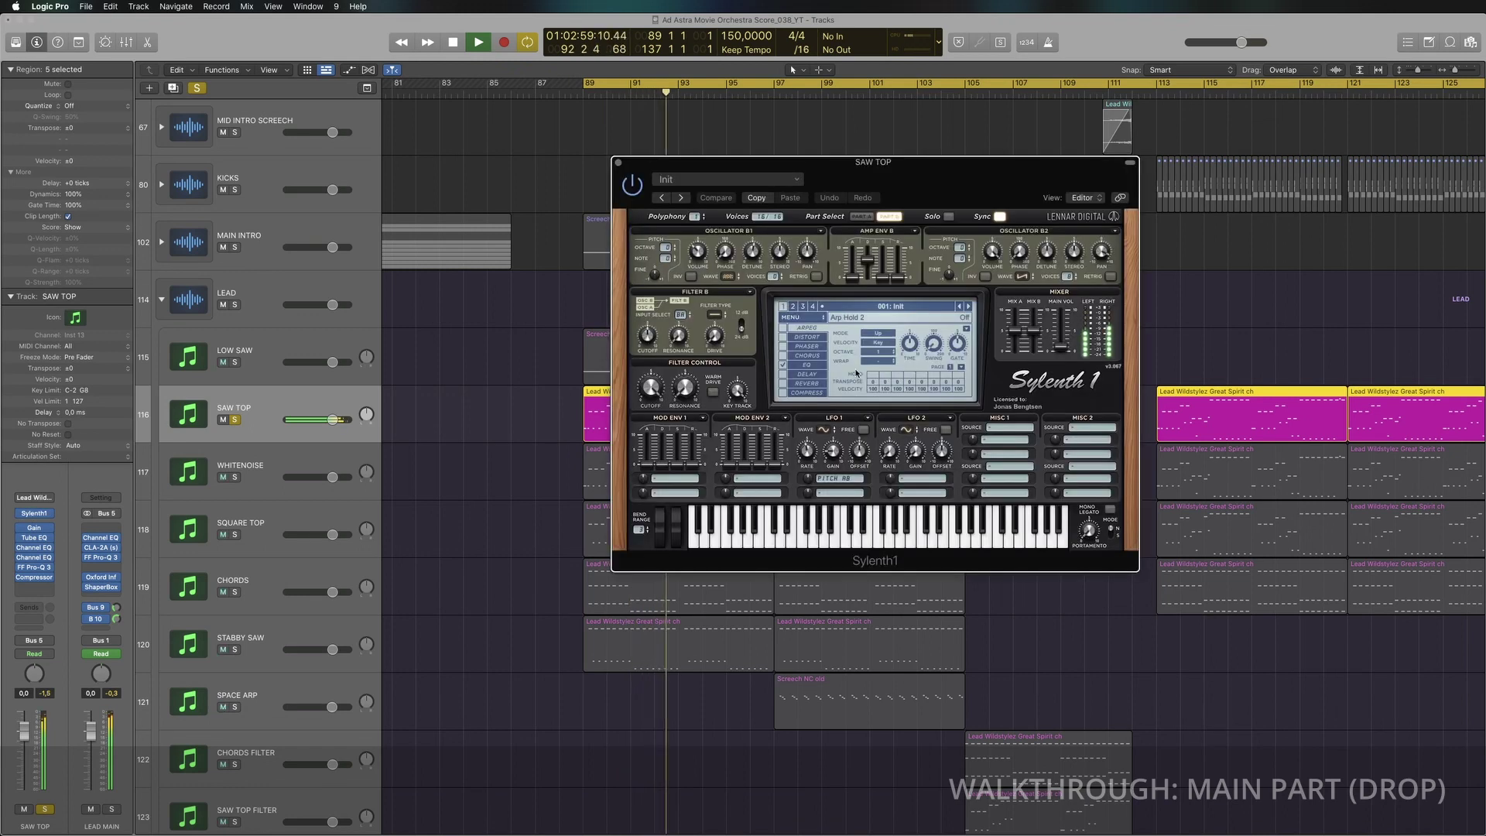
left_click(862, 216)
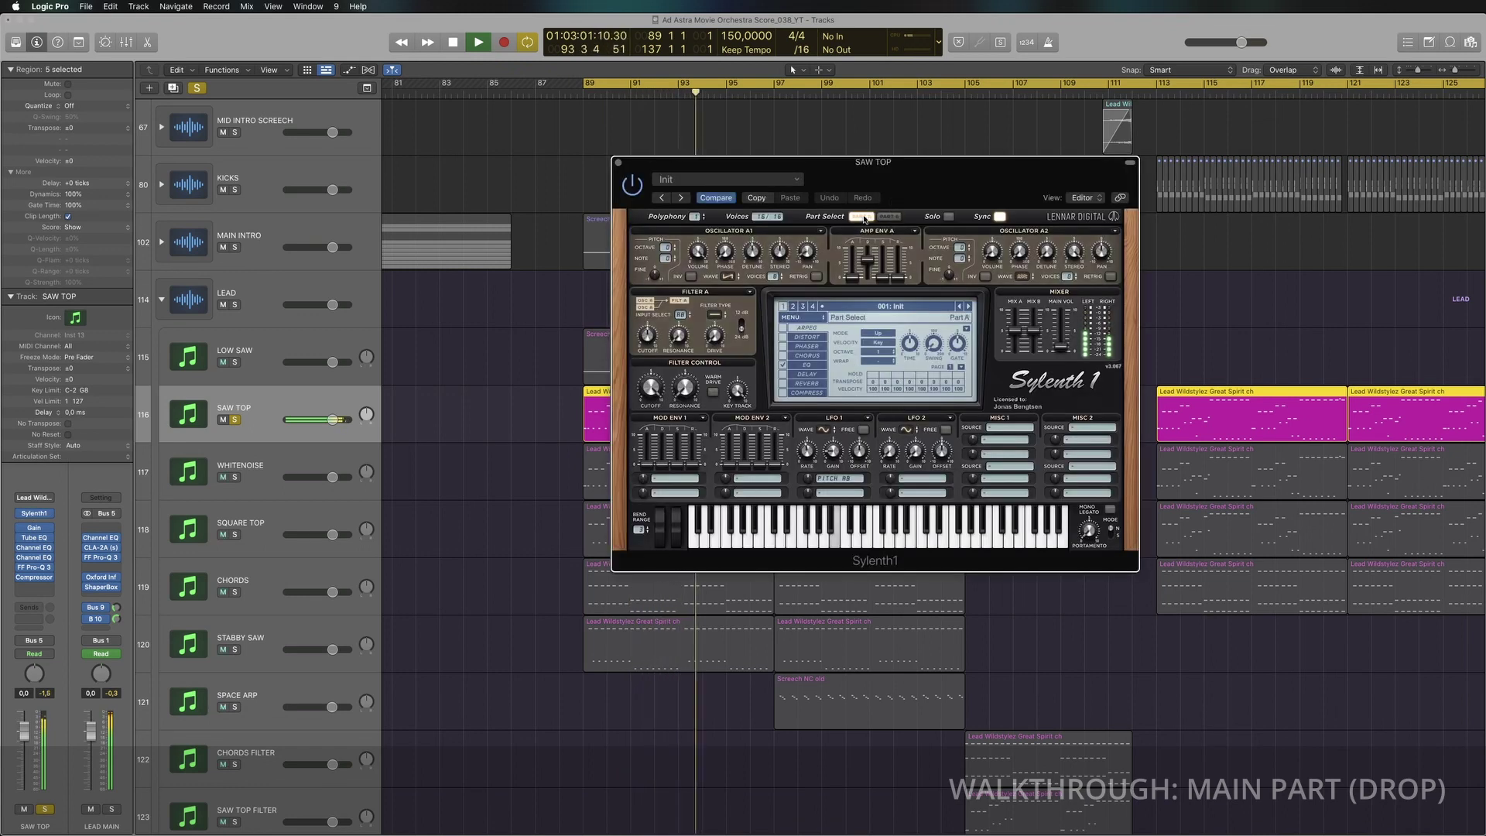
key("space")
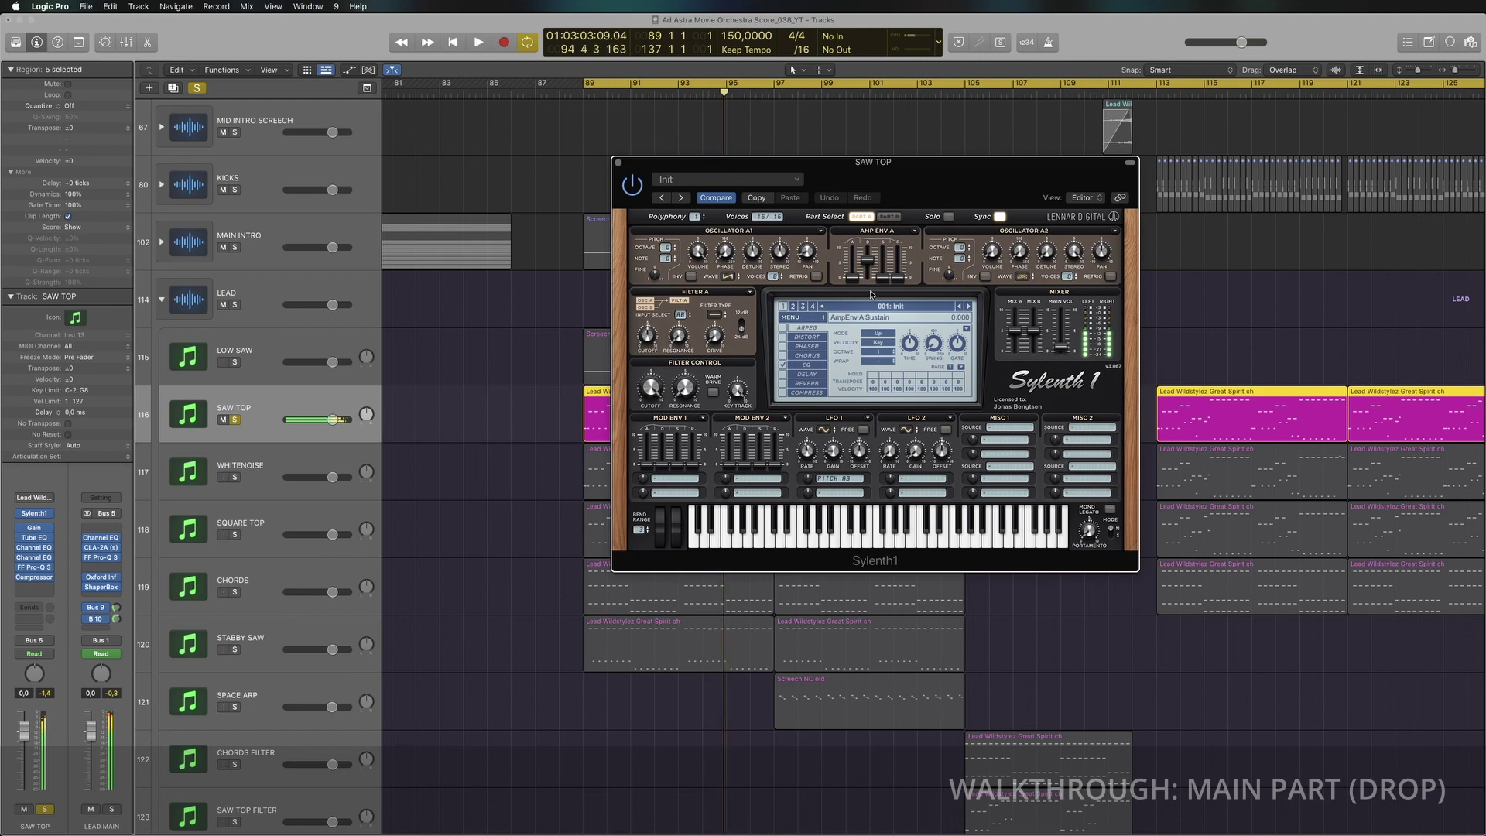
key("shift+d")
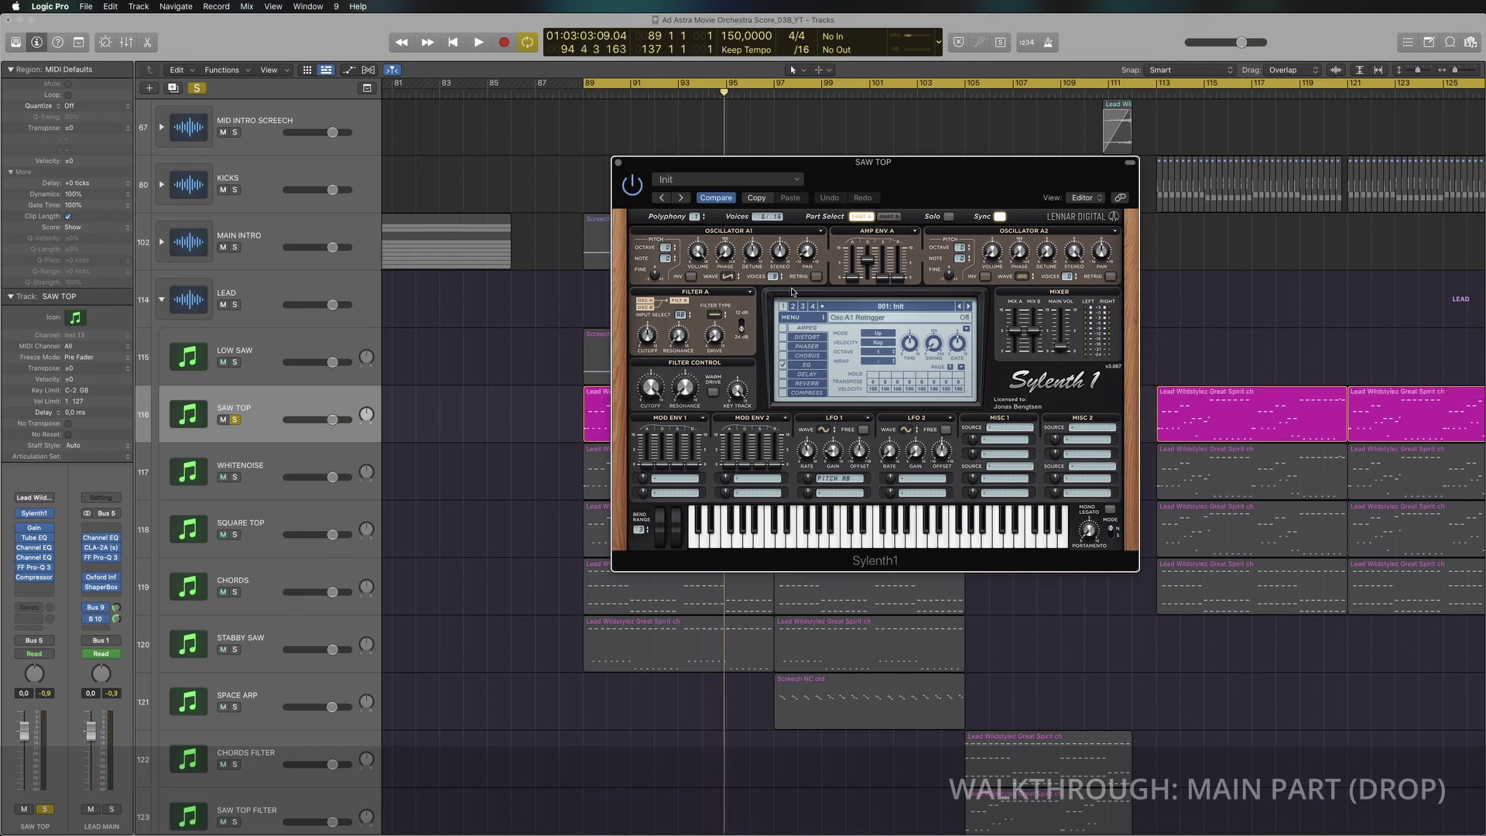
left_click(888, 216)
key("super+w")
Step: Switch the solo from SAW TOP to WHITENOISE, listen to it from the cycle start, and clear its region selection
left_click(235, 477)
left_click(258, 475)
key("space")
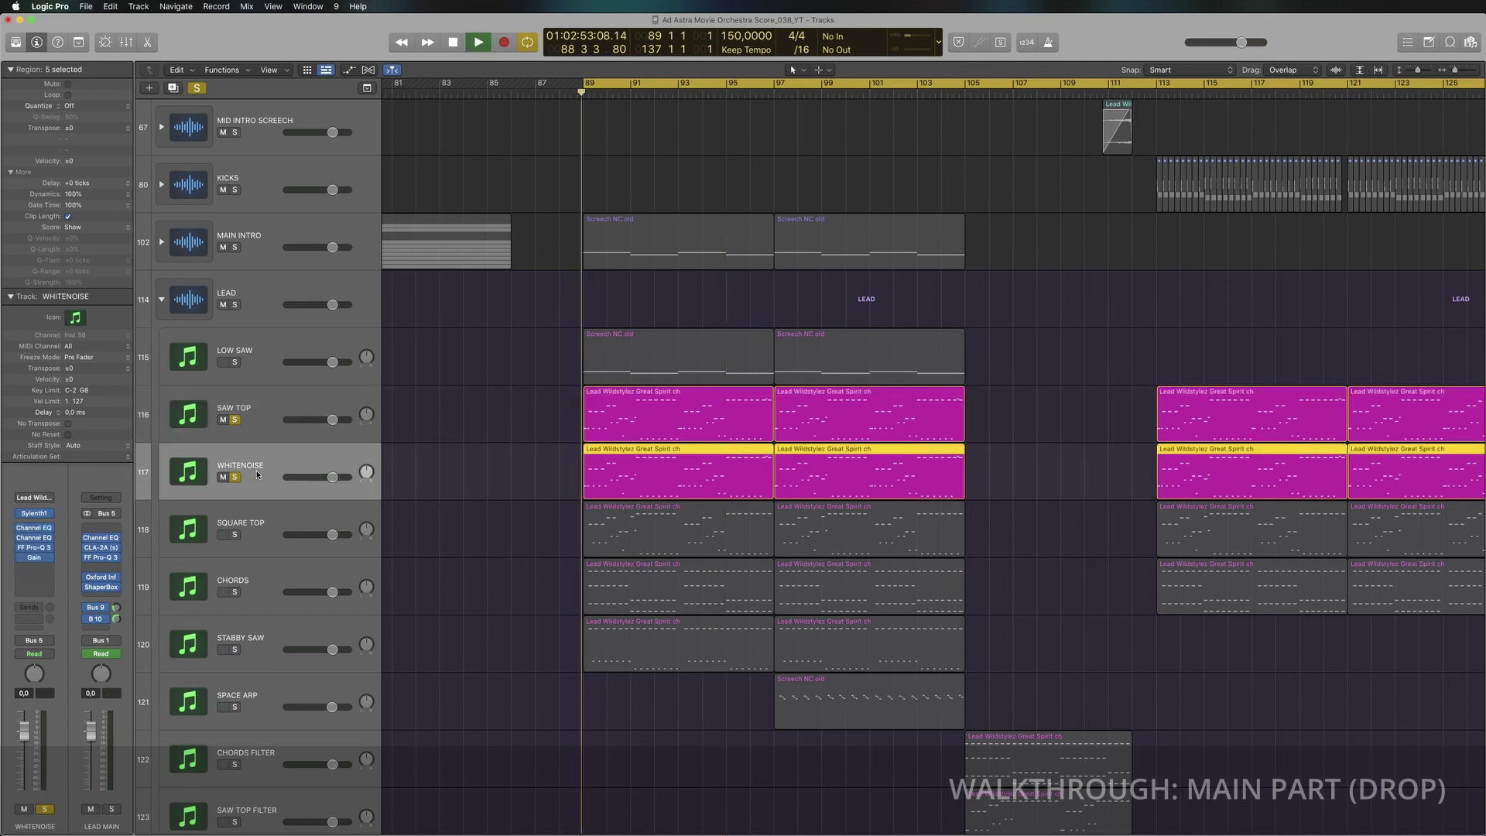
left_click(235, 419)
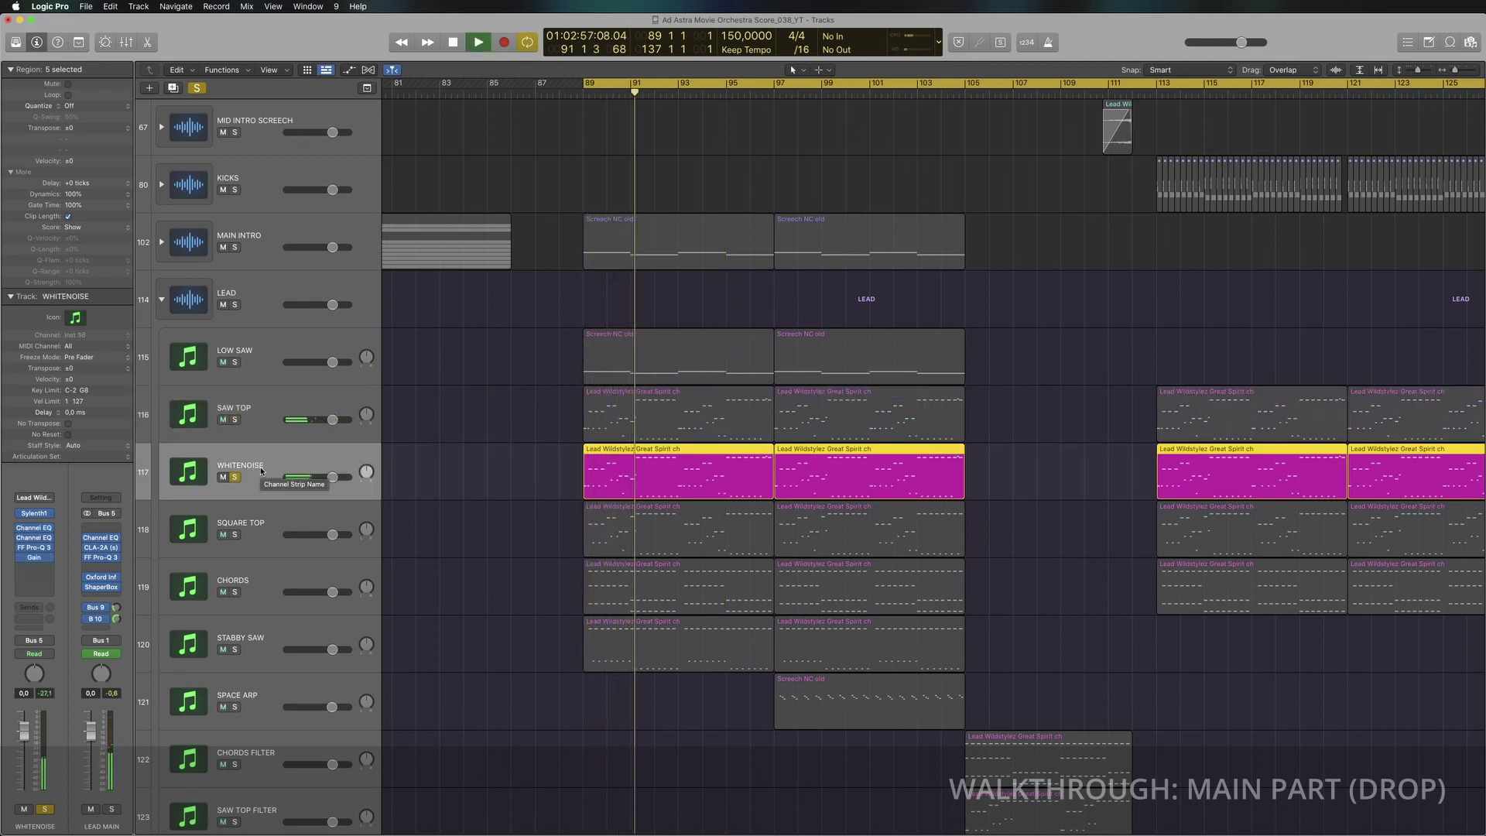
key("space")
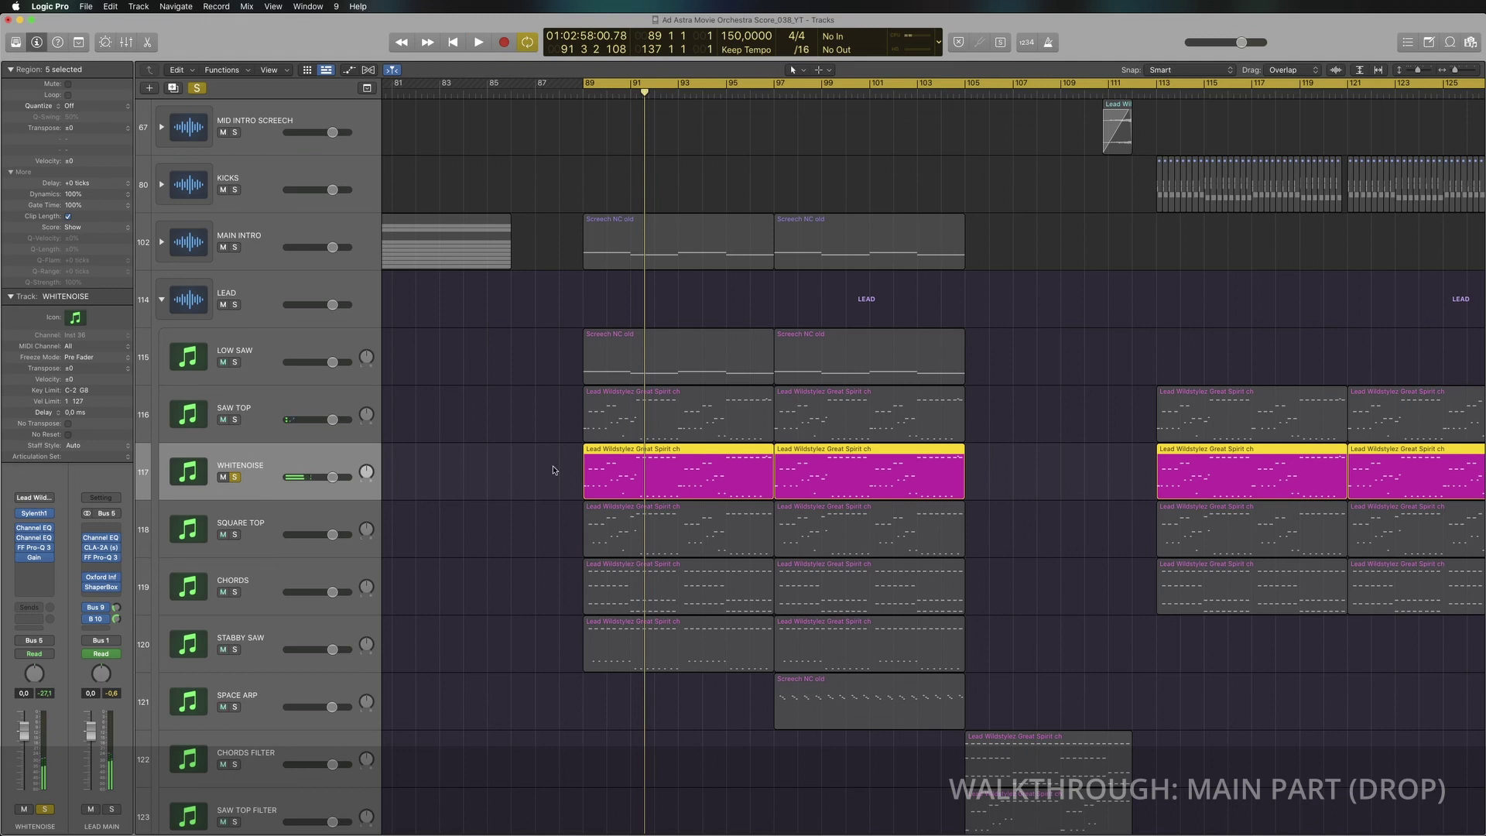
left_click_drag(493, 475, 836, 481)
left_click_drag(995, 481, 1011, 480)
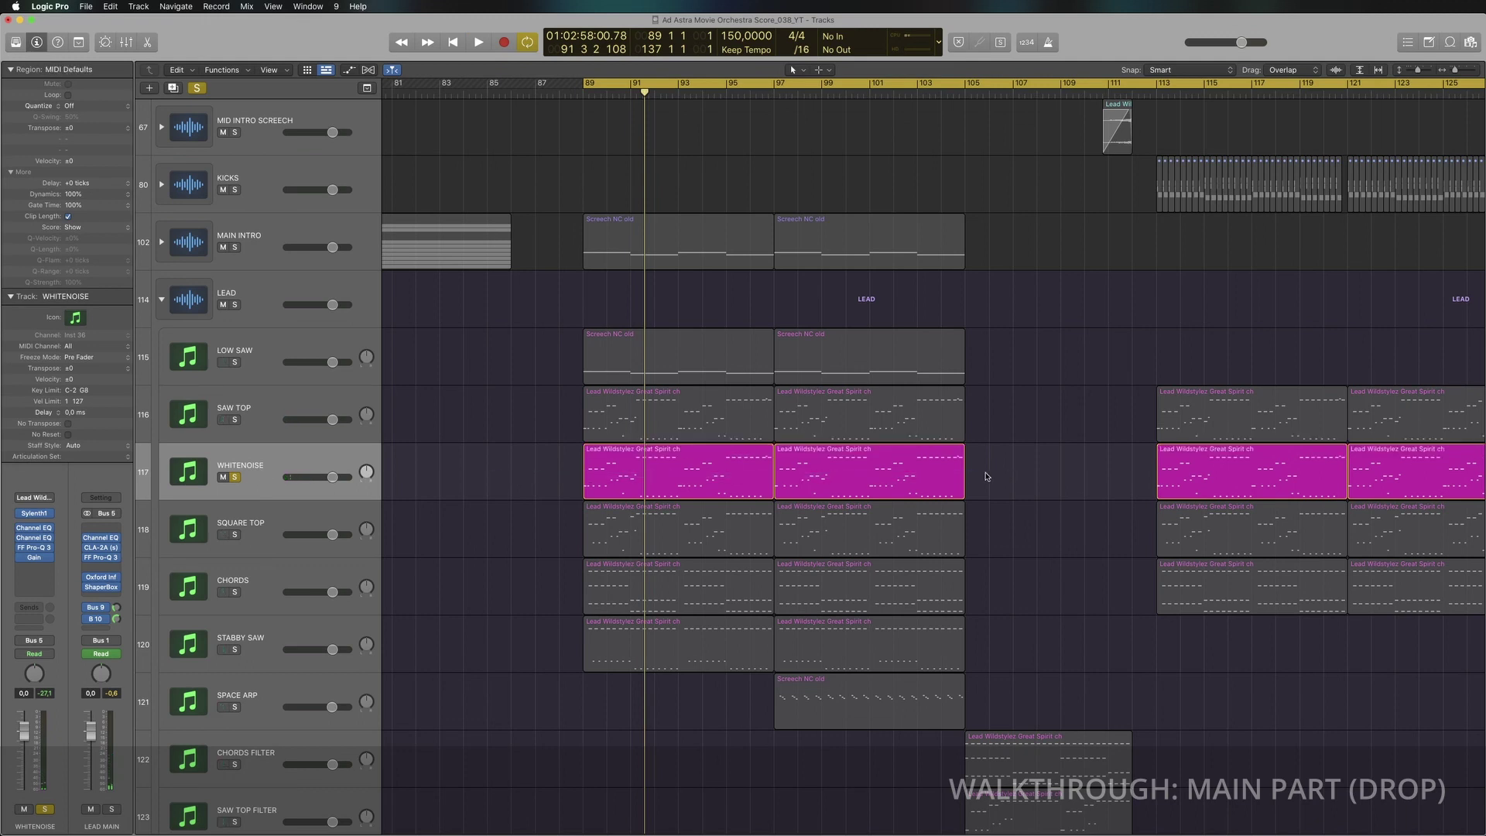
Step: Switch the solo from WHITENOISE to SQUARE TOP, play it, and inspect its Sylenth1 synth before closing the plug-in
left_click(235, 477)
scroll(241, 486, "down", 1)
left_click(235, 476)
key("space")
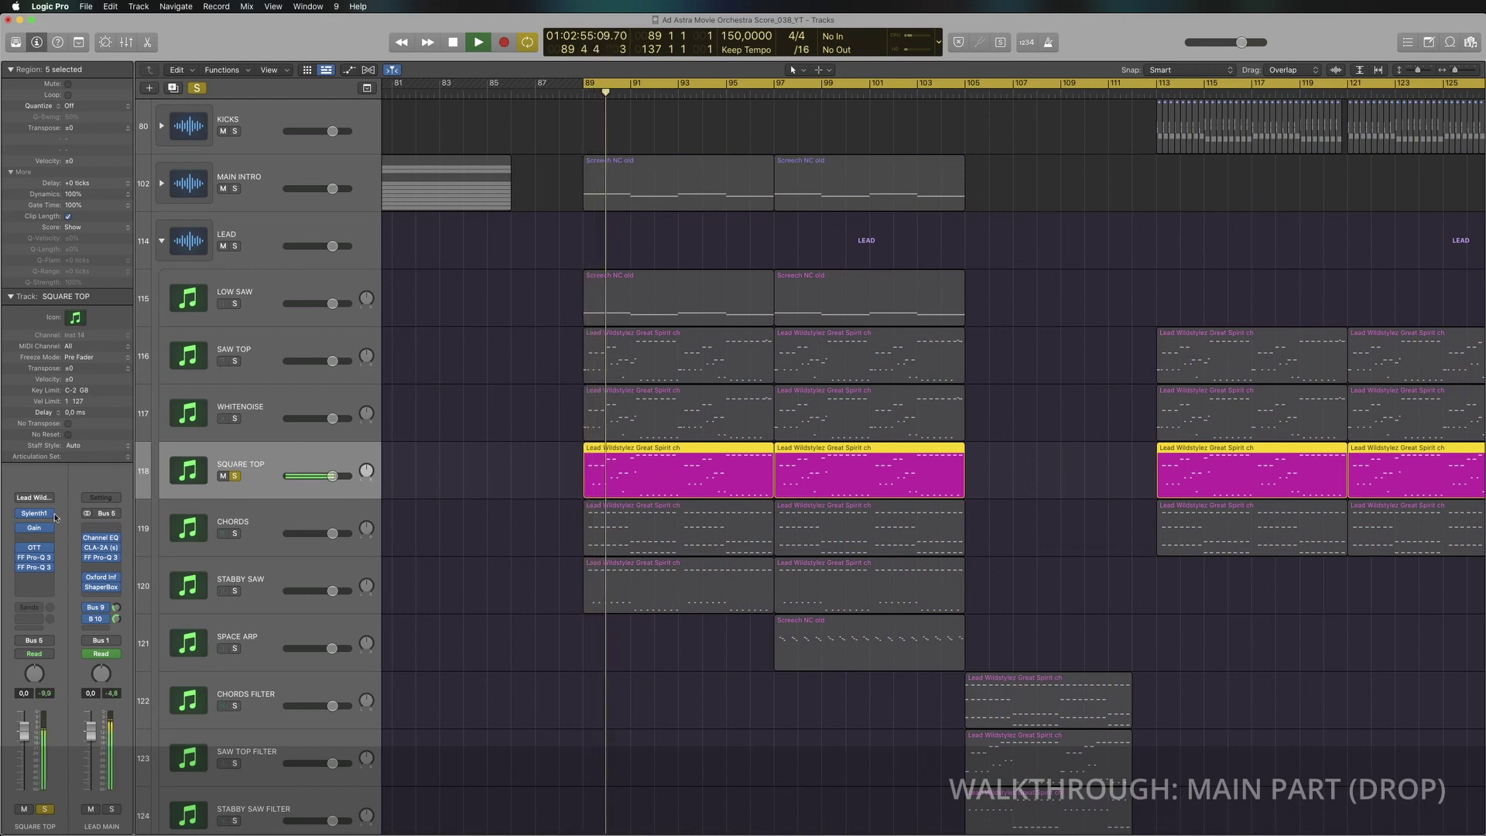
key("v")
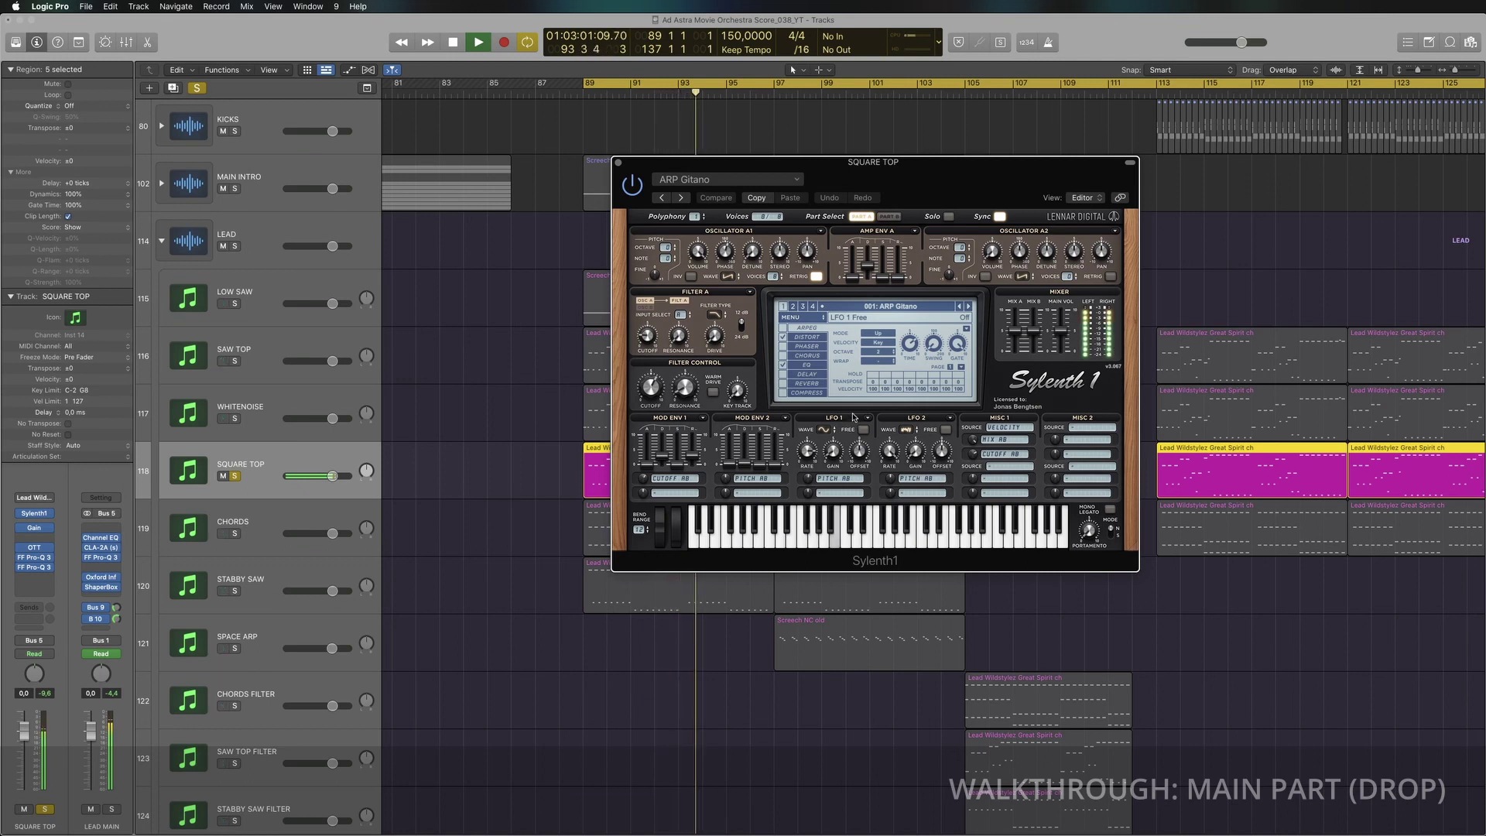
left_click(618, 164)
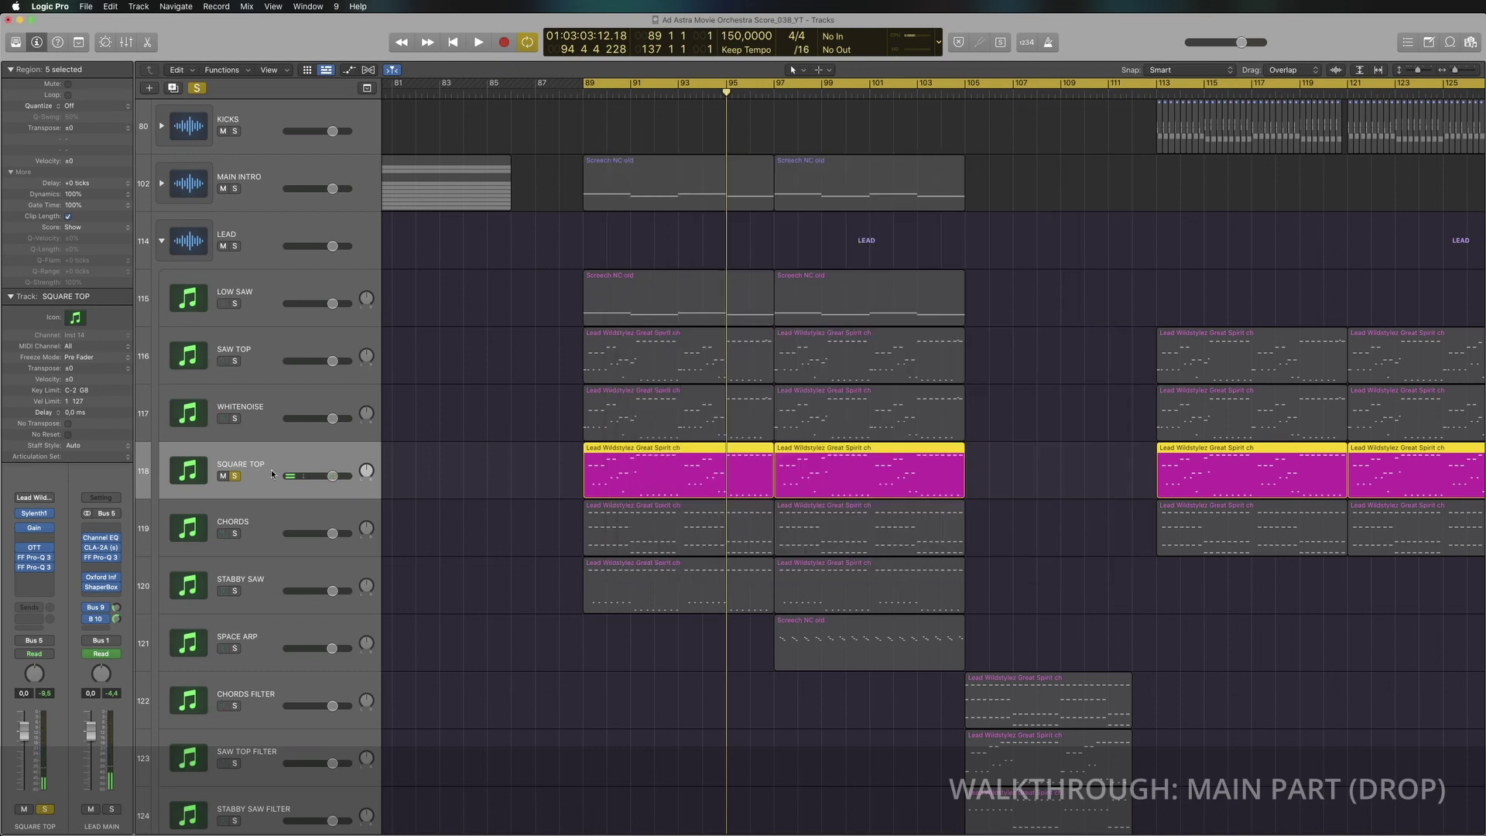
Step: Solo the CHORDS track instead of SQUARE TOP, play it, and inspect its Sylenth1 synth before closing the plug-in
left_click(258, 536)
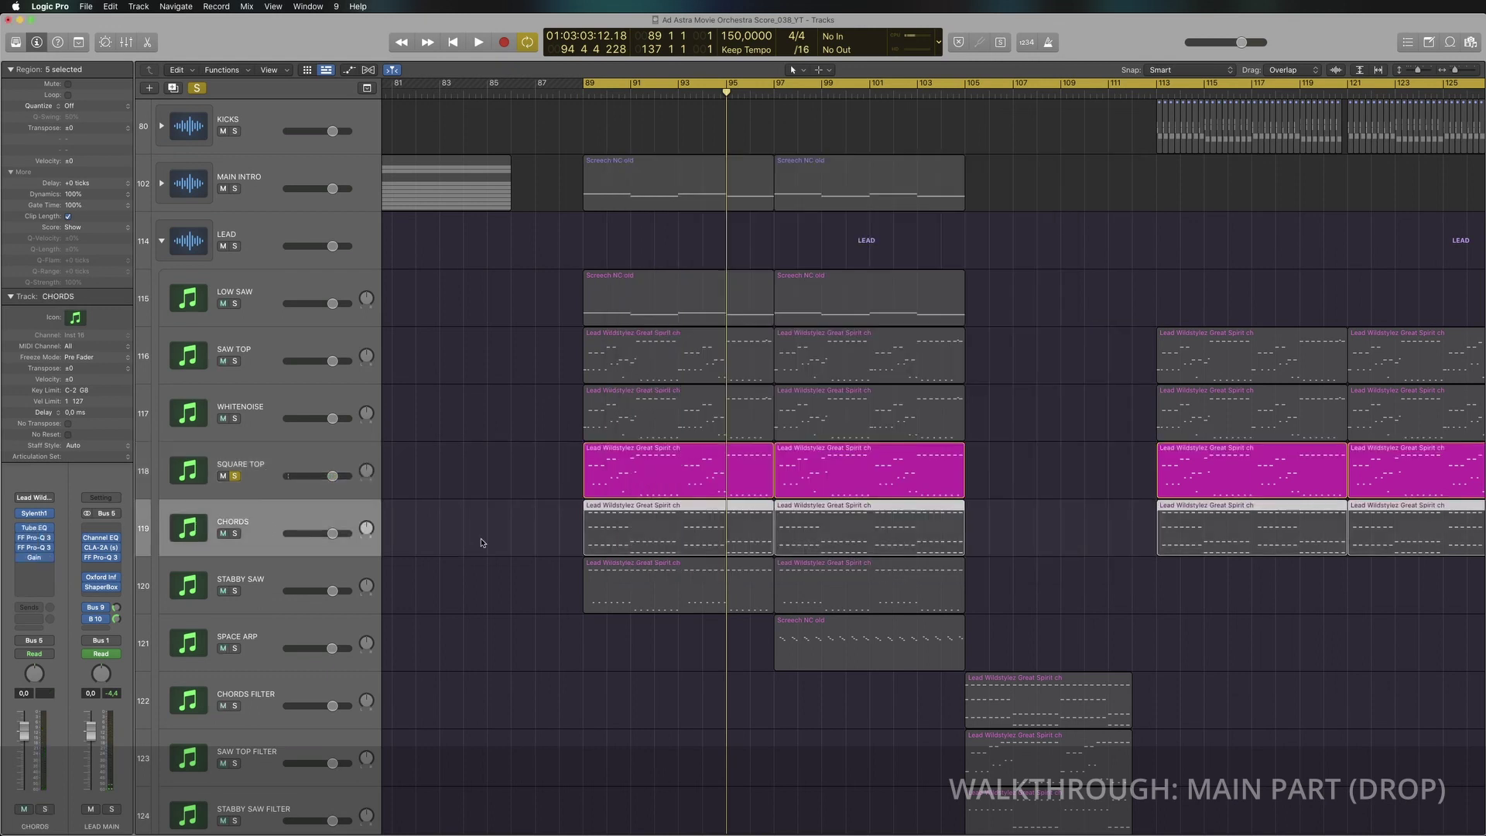
left_click(234, 533)
key("space")
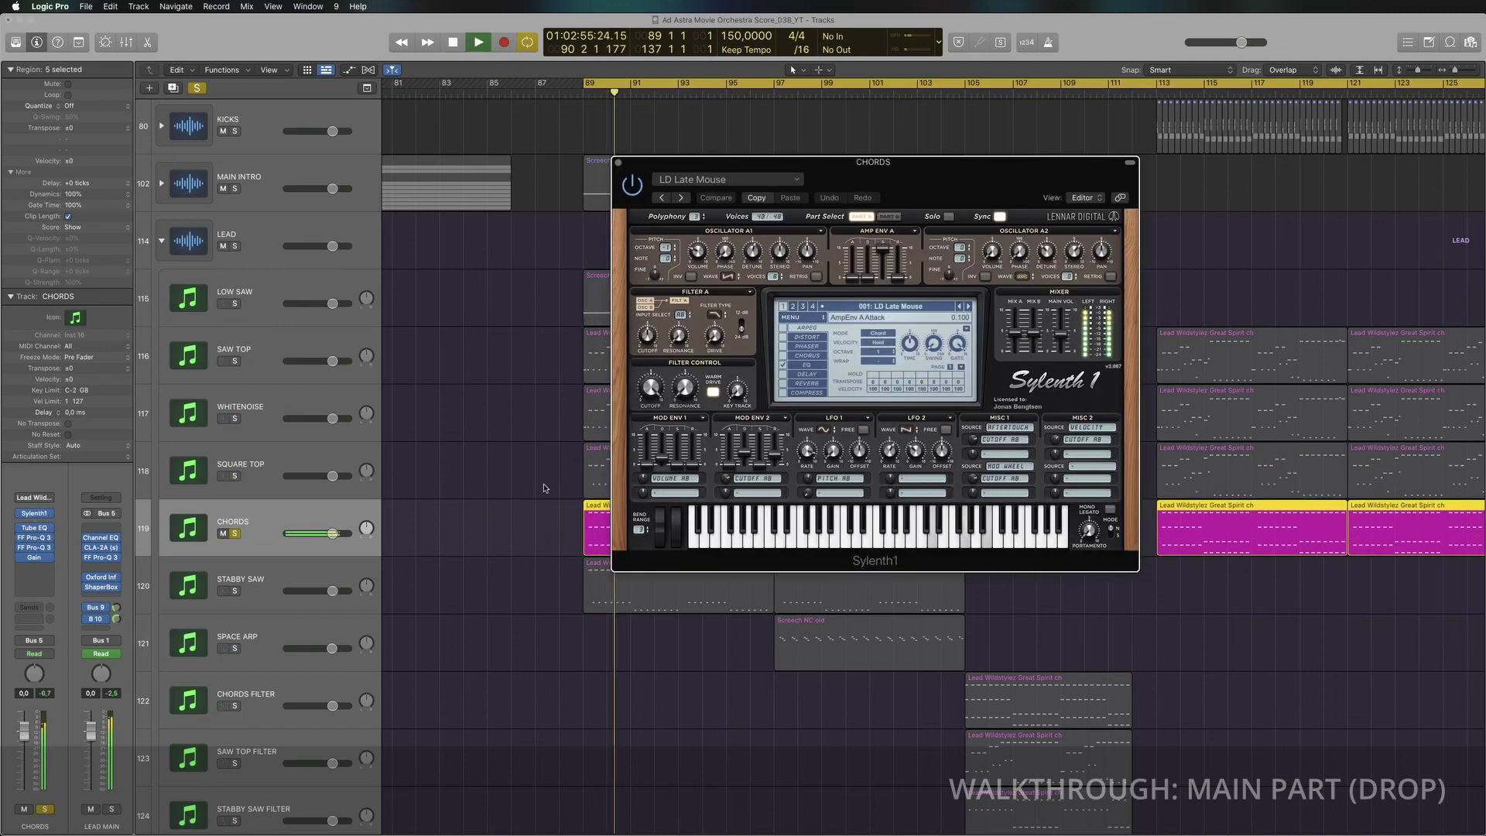
left_click(34, 513)
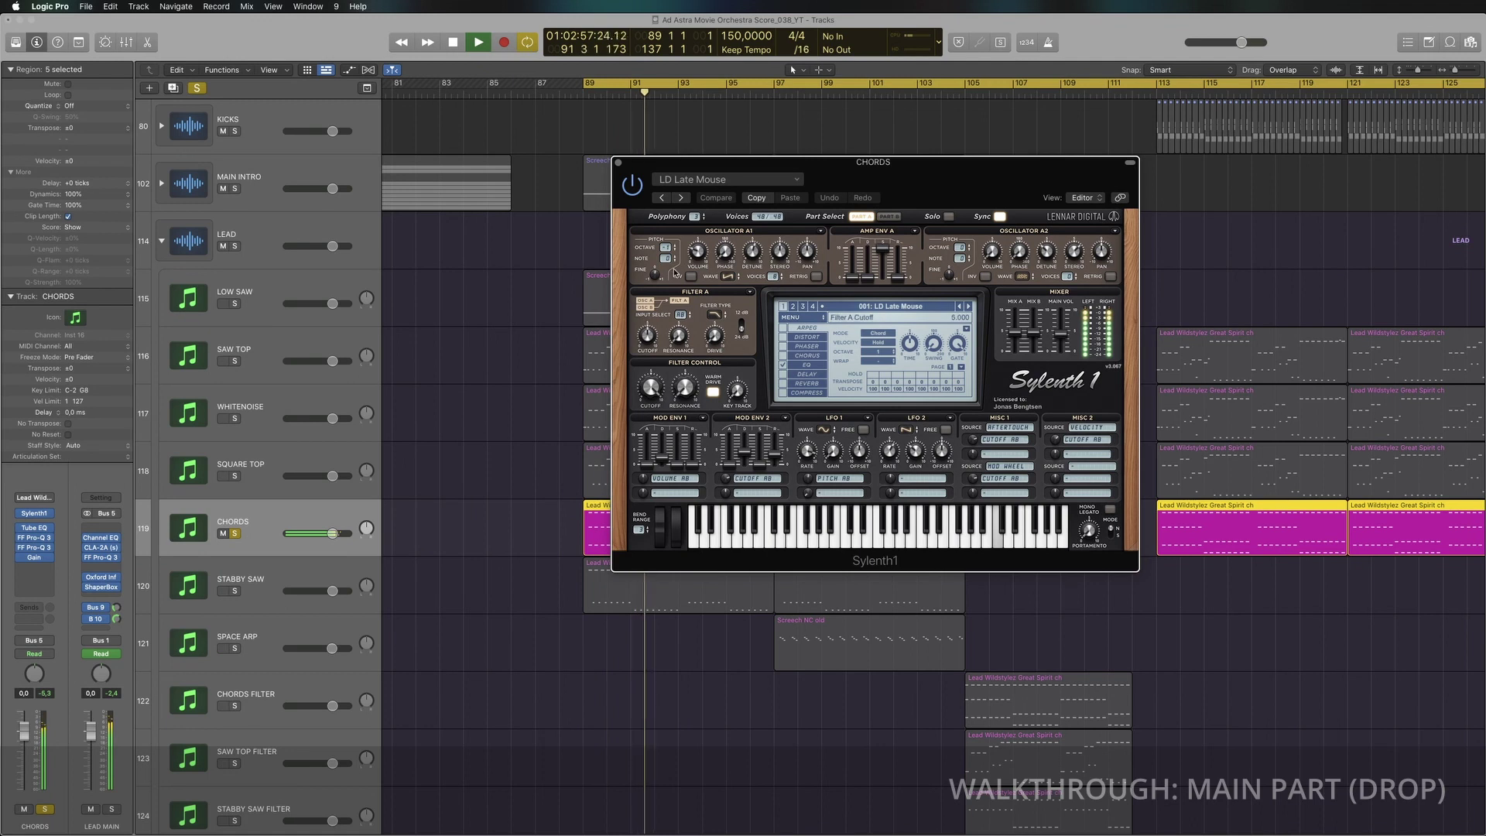
left_click(619, 164)
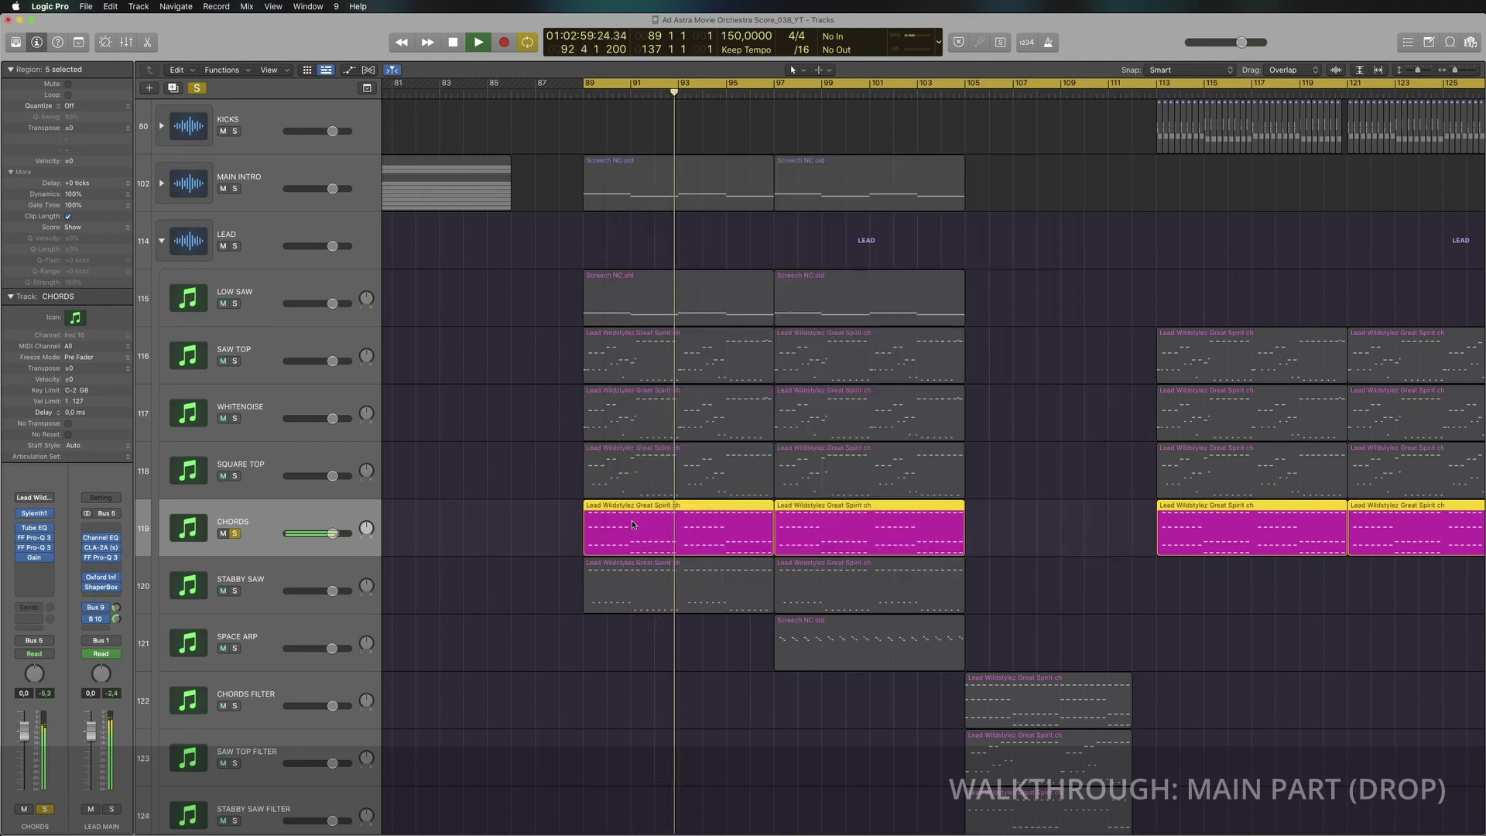
Step: Examine the CHORDS notes between bars 89 and 105 in the Piano Roll, stop playback, and clear the region selection
key("p")
scroll(672, 583, "down", 10)
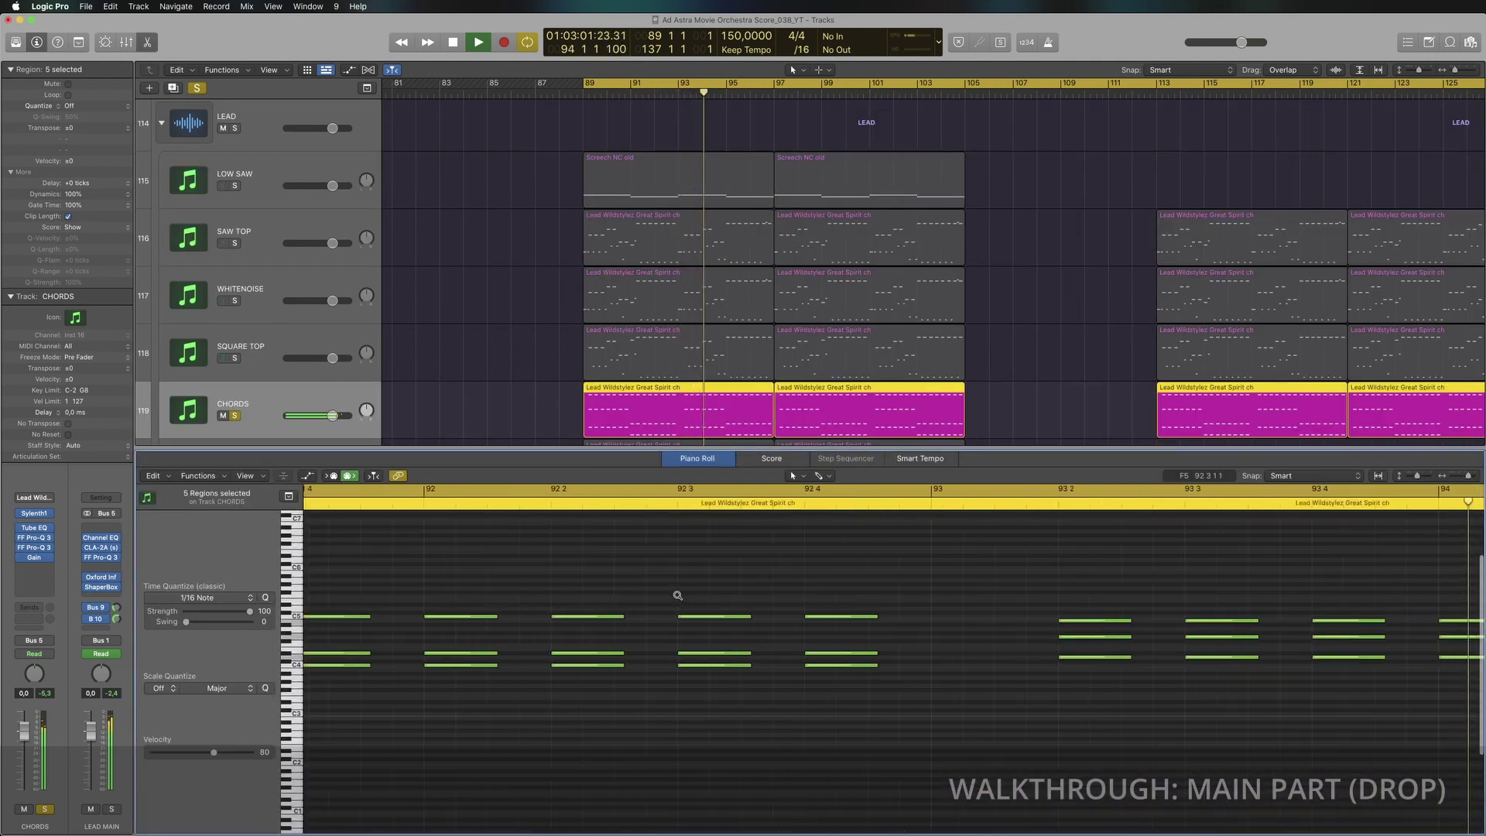
scroll(674, 600, "down", 2)
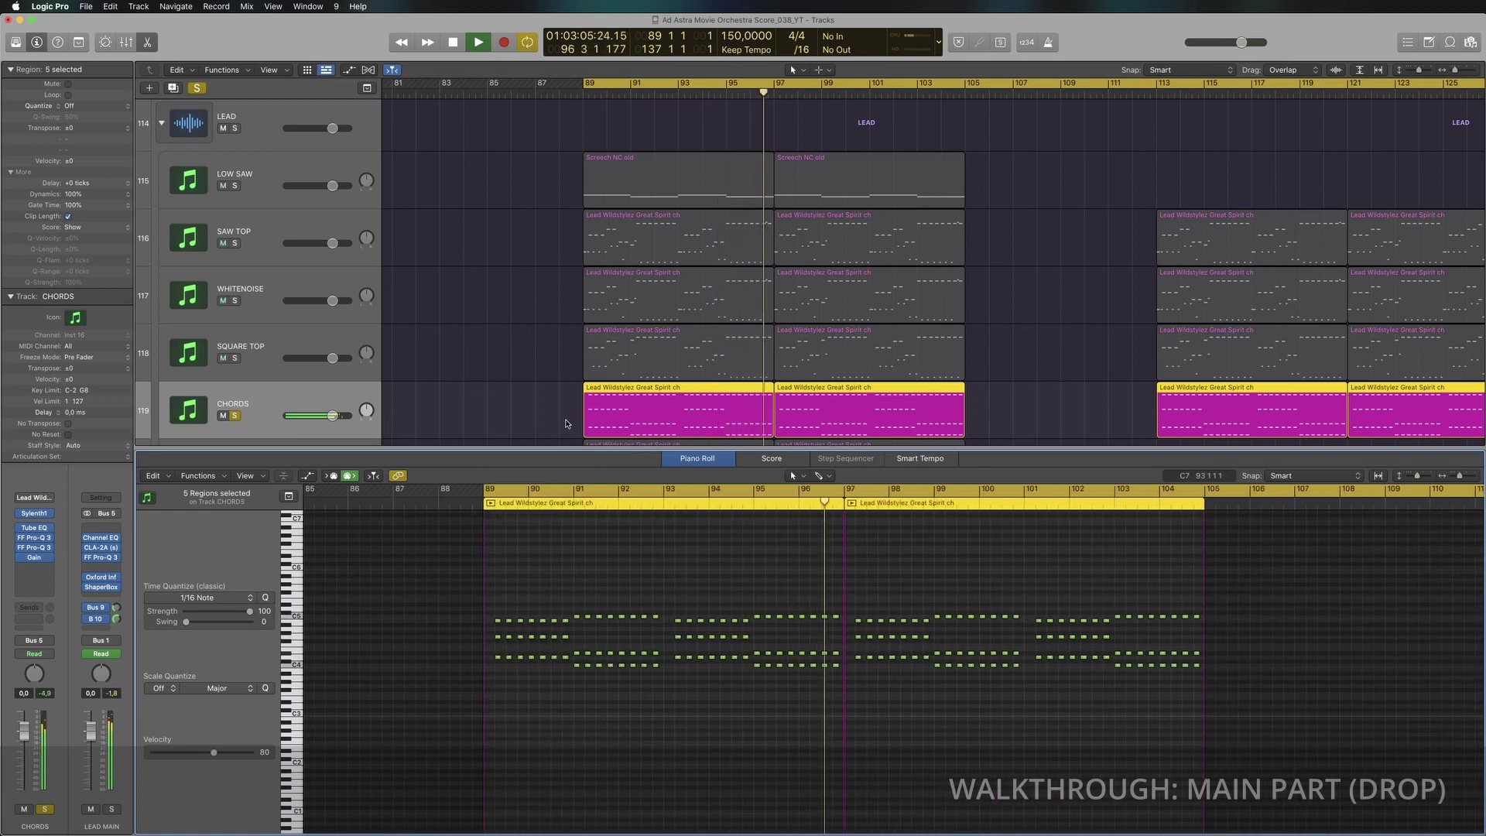
key("space")
left_click(522, 405)
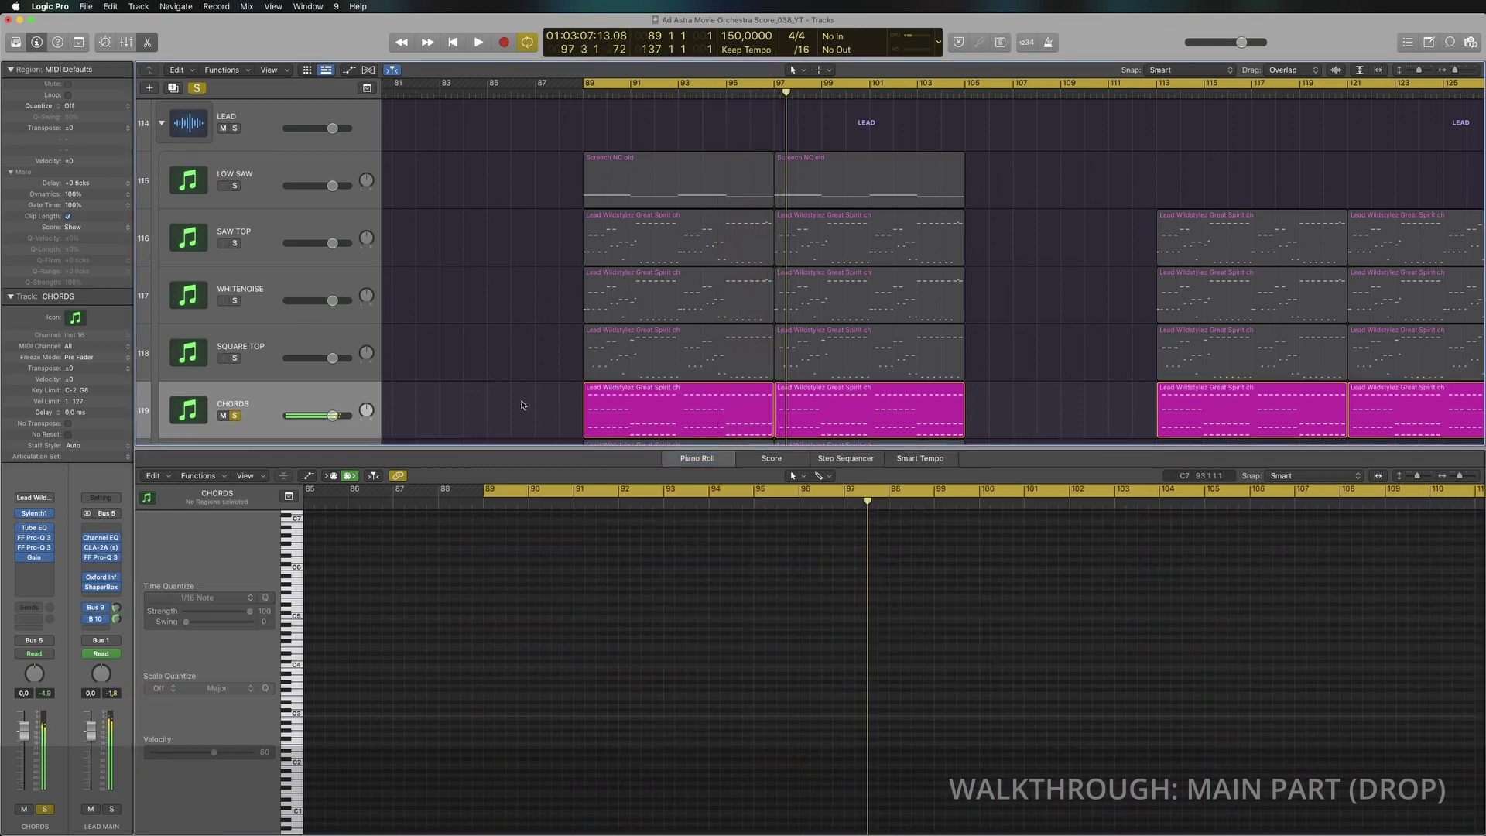
Step: Turn off the solo on CHORDS and take another look at its Sylenth1 synth
left_click(235, 417)
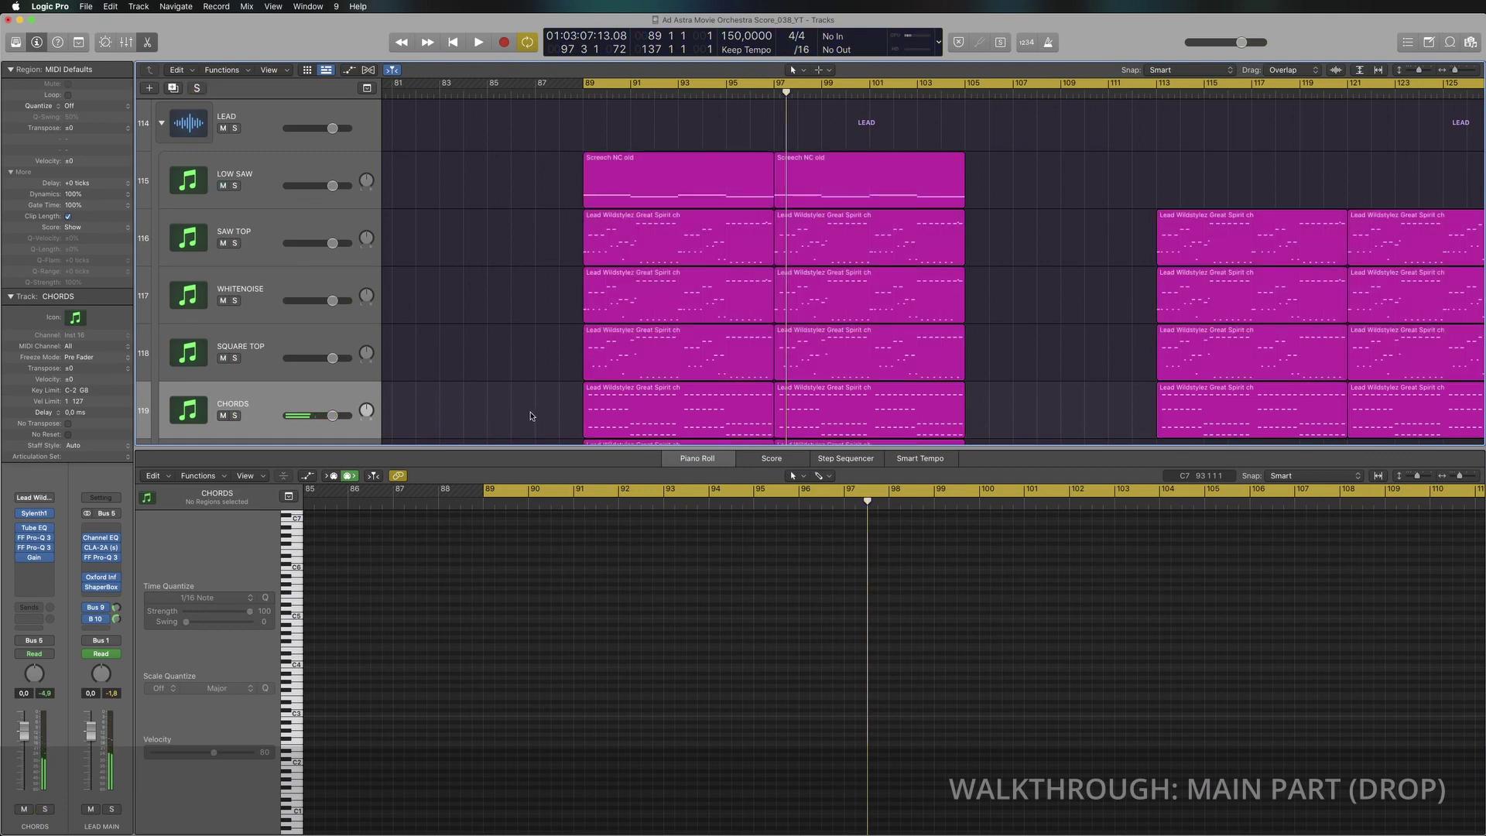
scroll(531, 415, "down", 3)
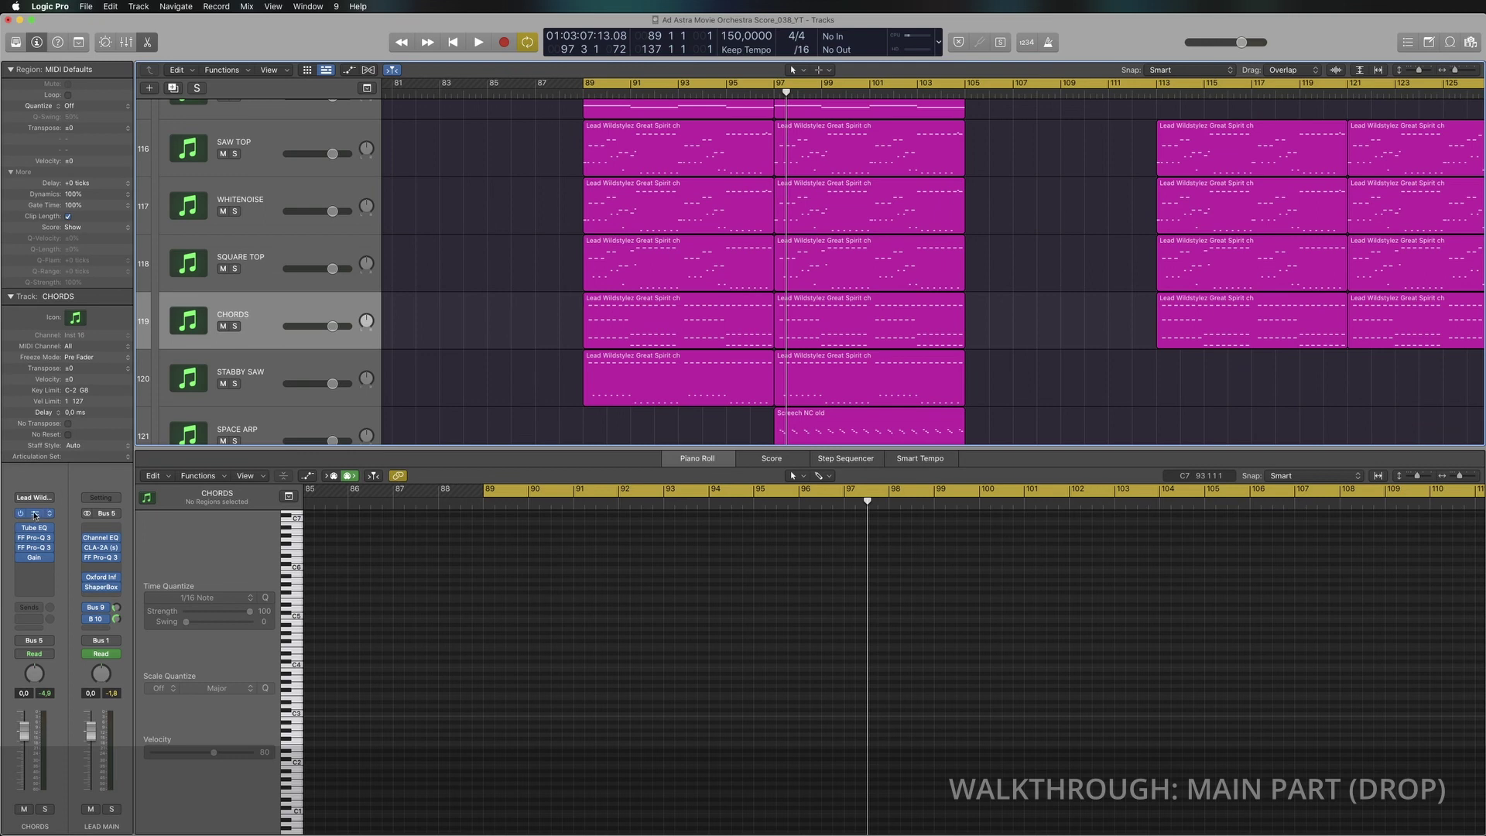
left_click(34, 513)
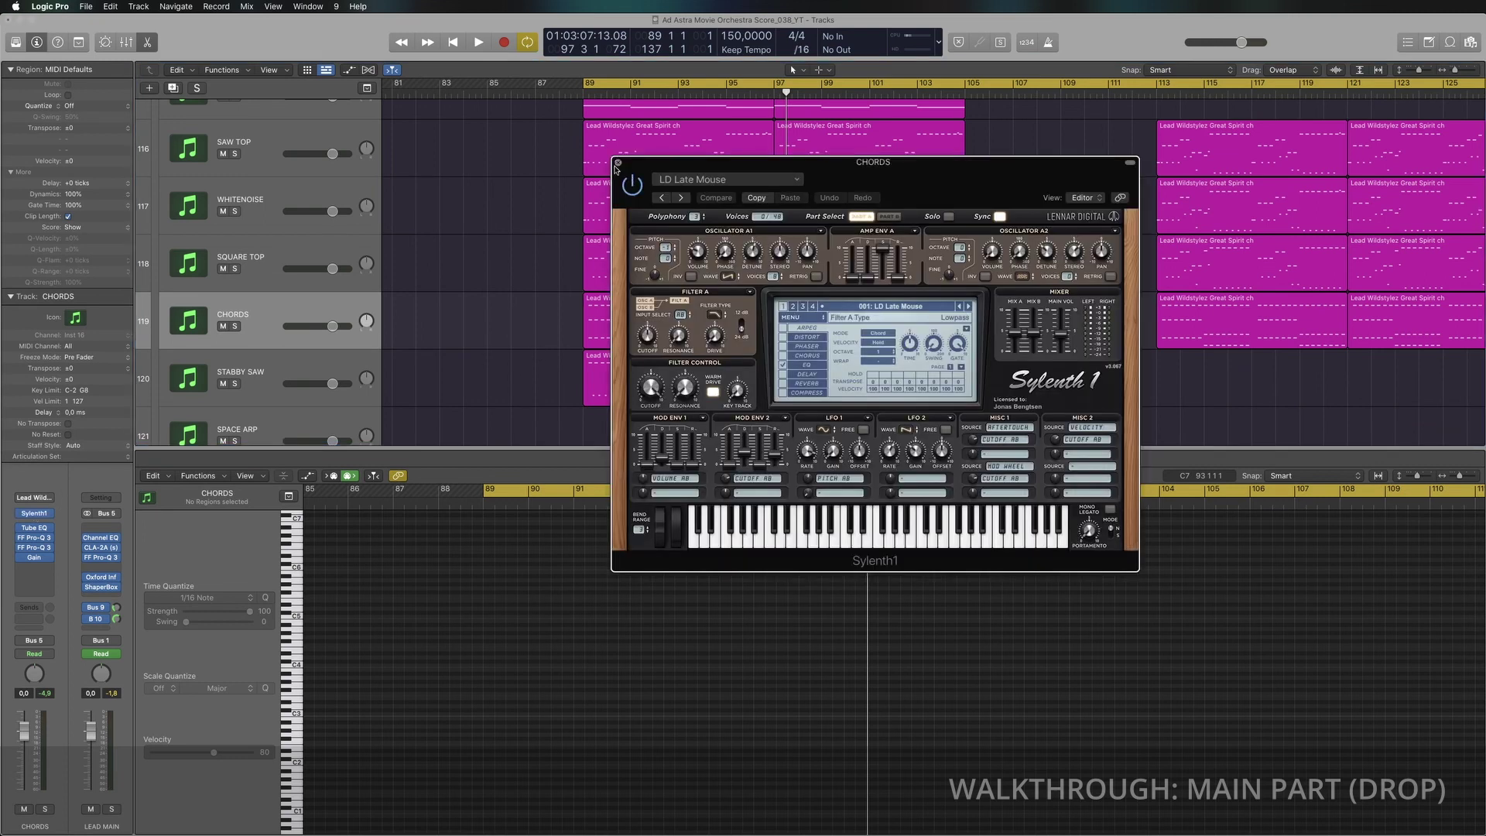
left_click(617, 163)
Step: Solo the STABBY SAW track, play it from bar 89, and inspect its Sylenth1 synth before closing the plug-in
left_click(261, 375)
key("s")
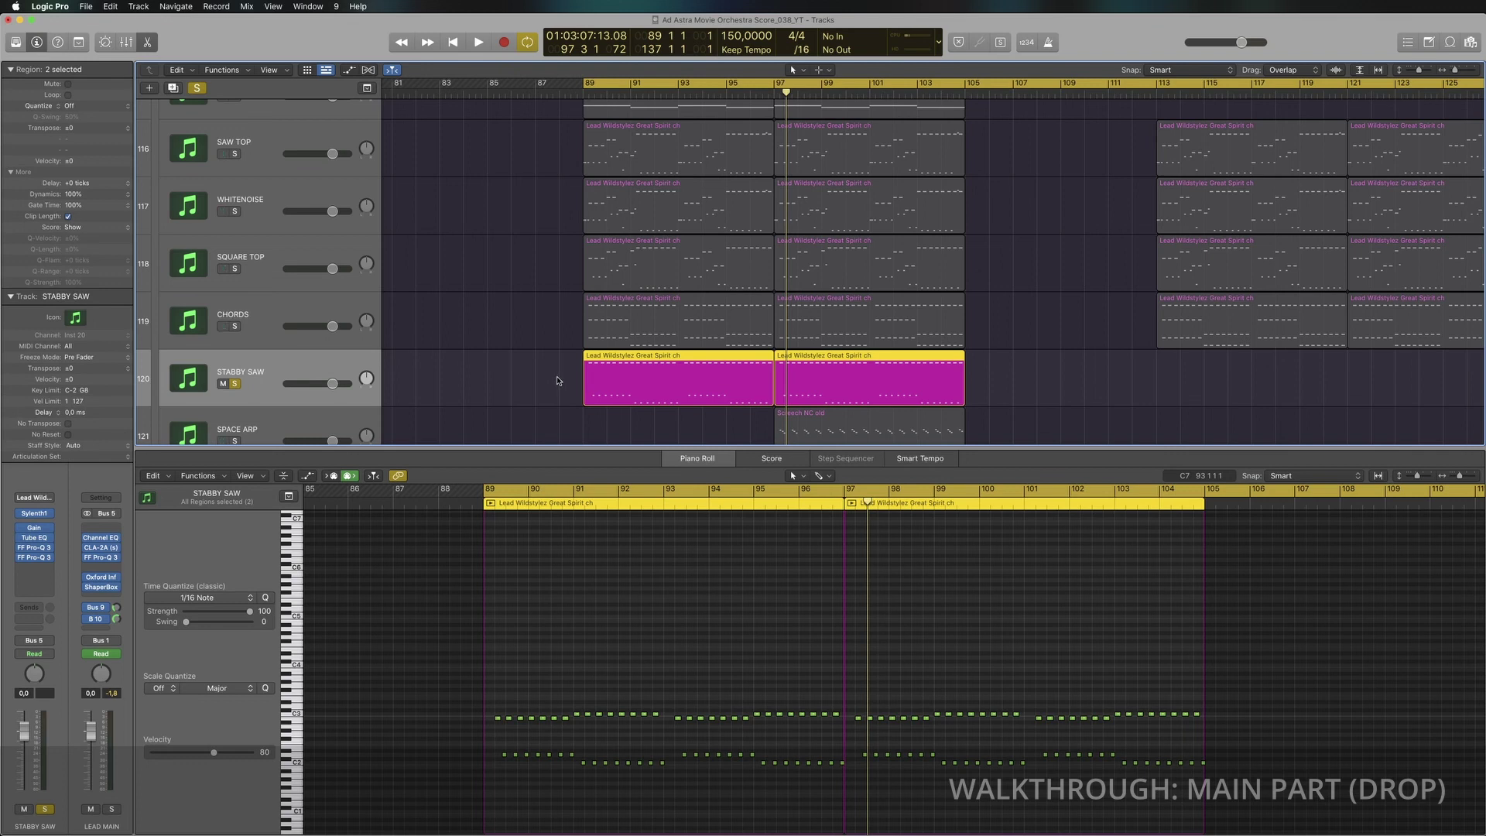
key("space")
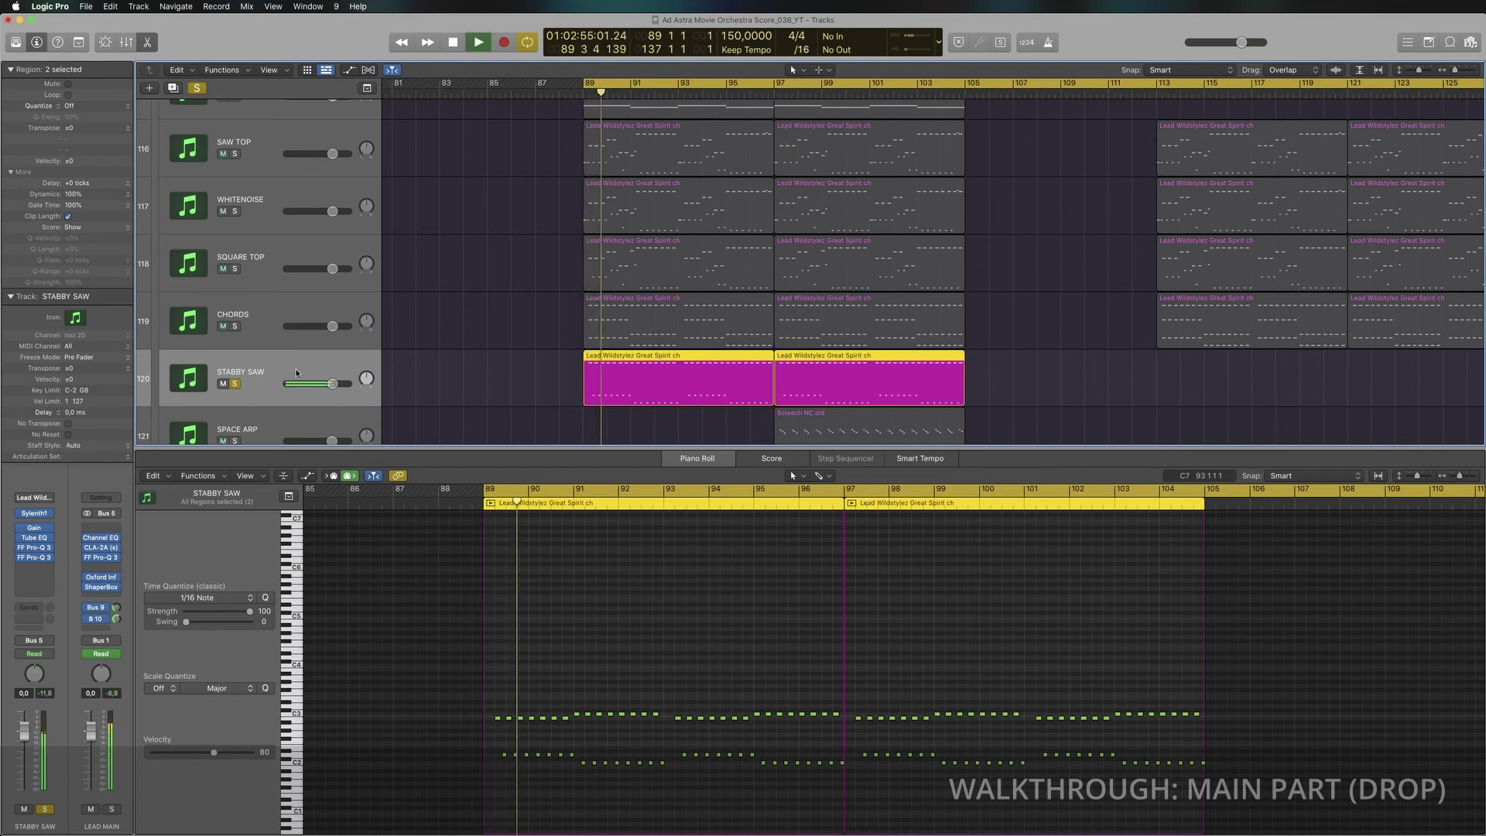
key("v")
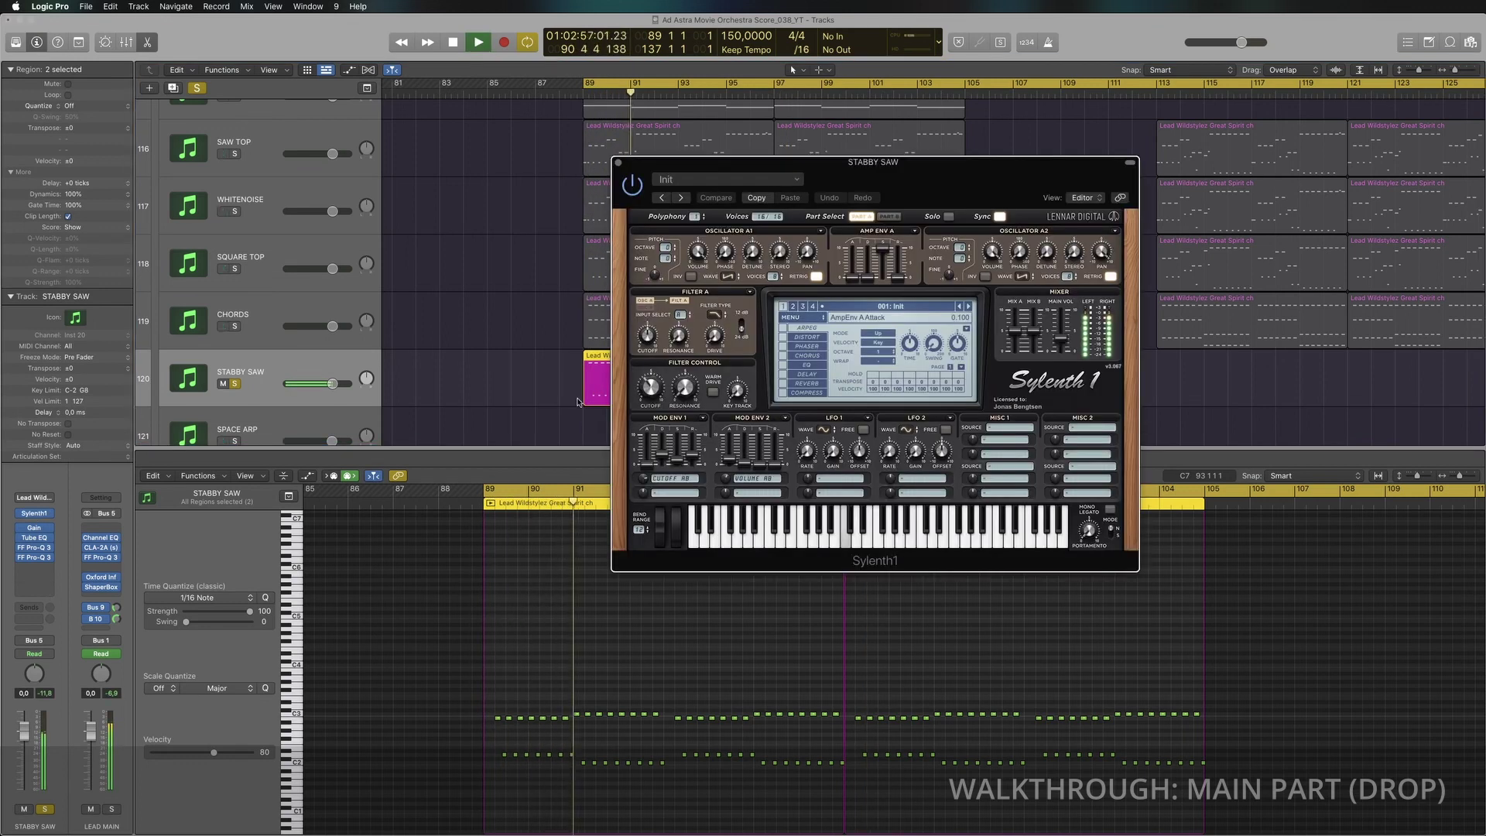
left_click(618, 164)
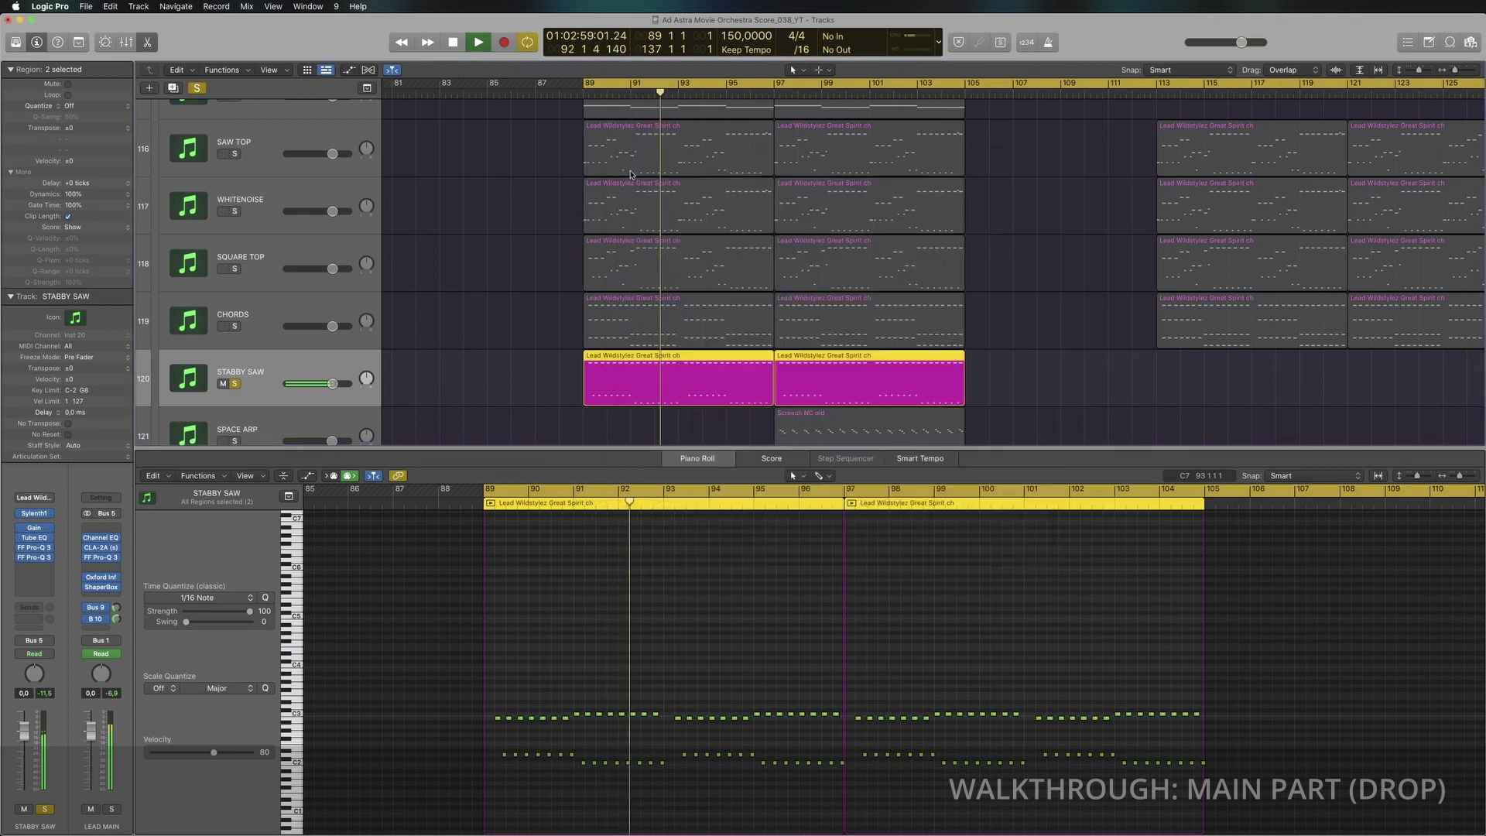
Step: Turn off the STABBY SAW solo to hear the full mix, and solo and select the SPACE ARP track during playback
scroll(635, 186, "up", 3)
scroll(635, 185, "left", 2)
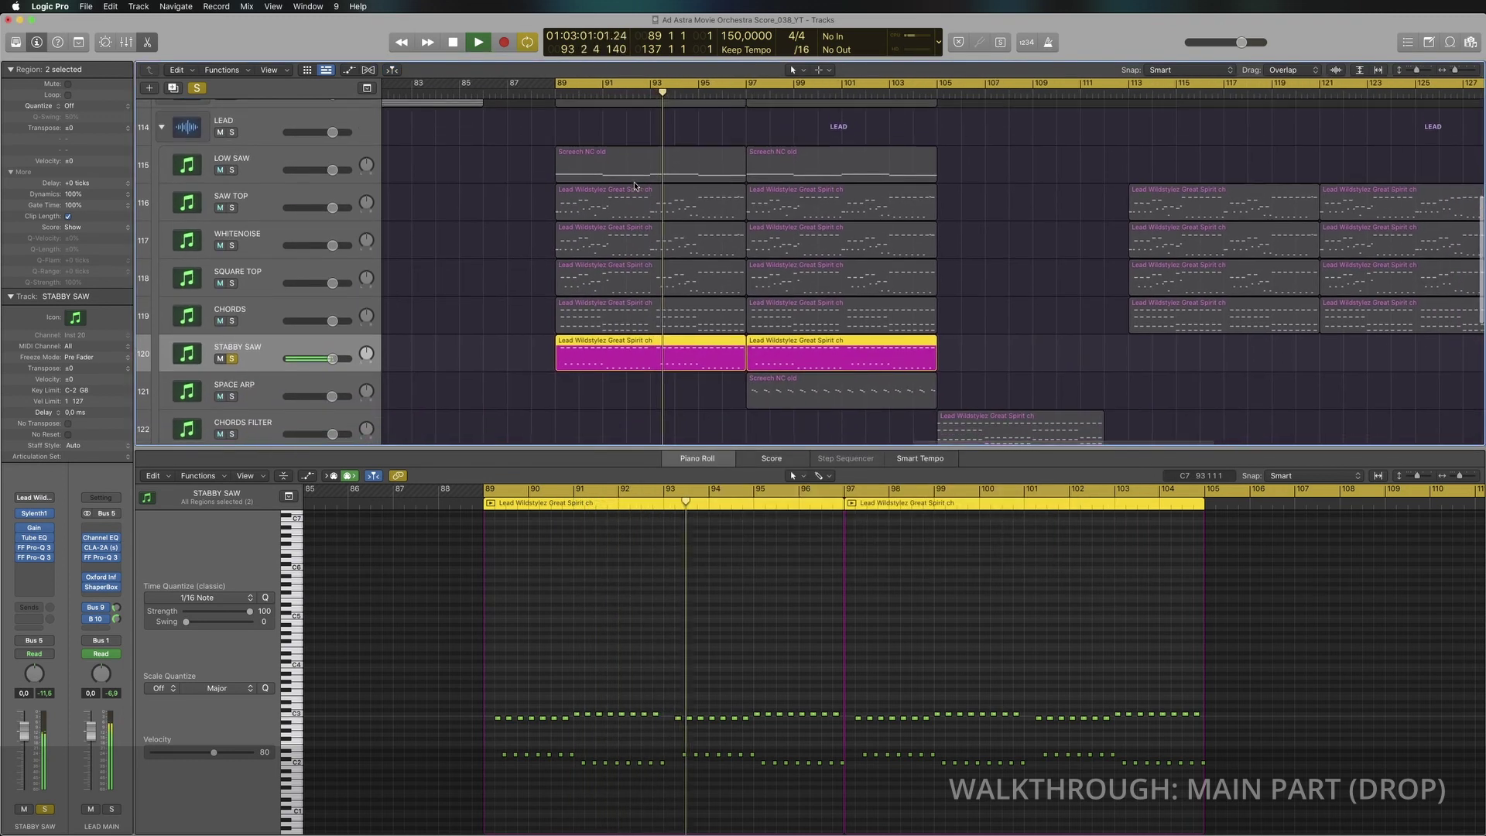
scroll(635, 186, "down", 1)
left_click(232, 351)
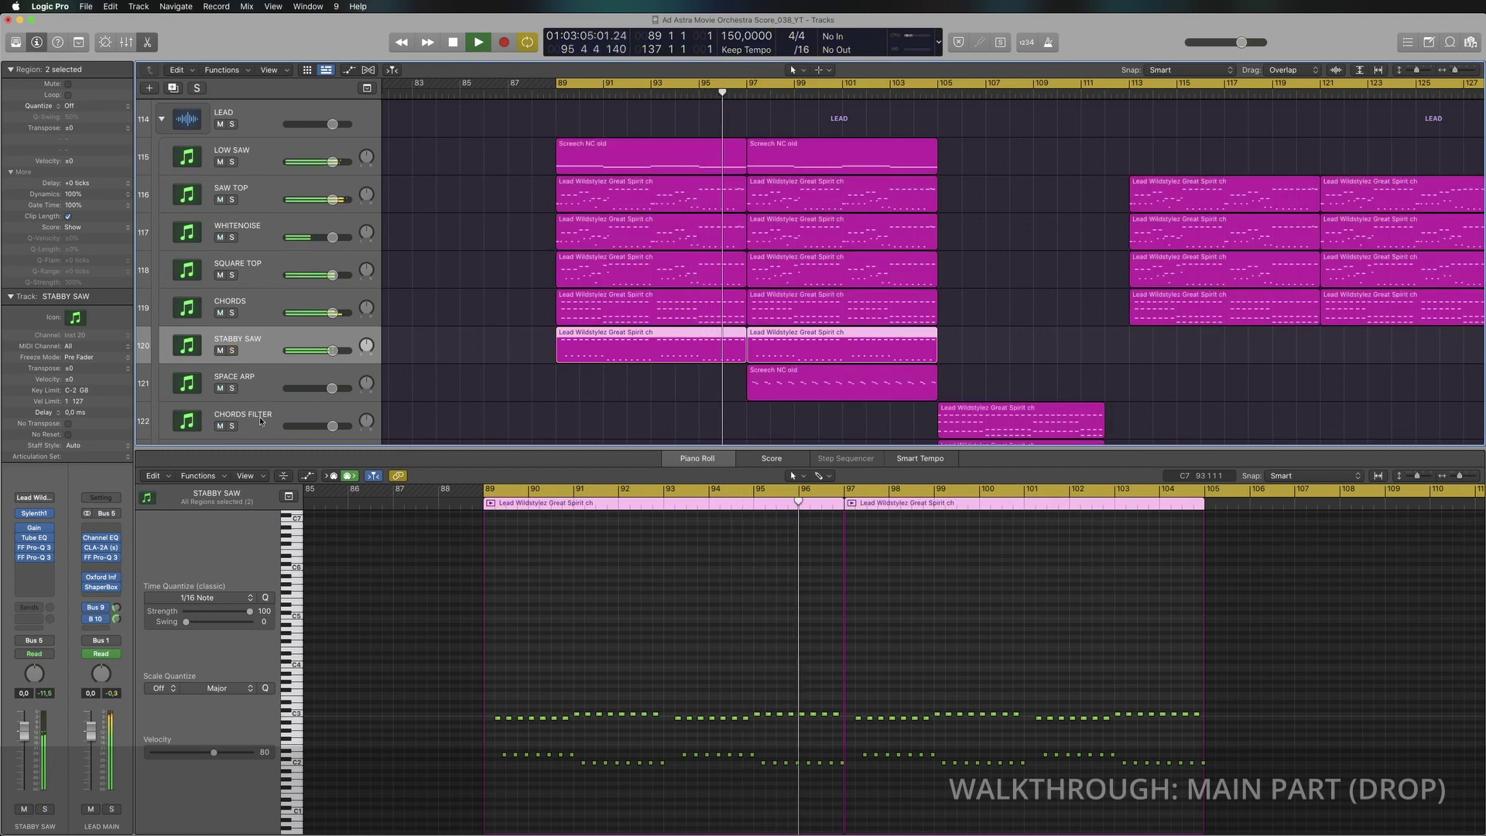
left_click(232, 389)
left_click(295, 384)
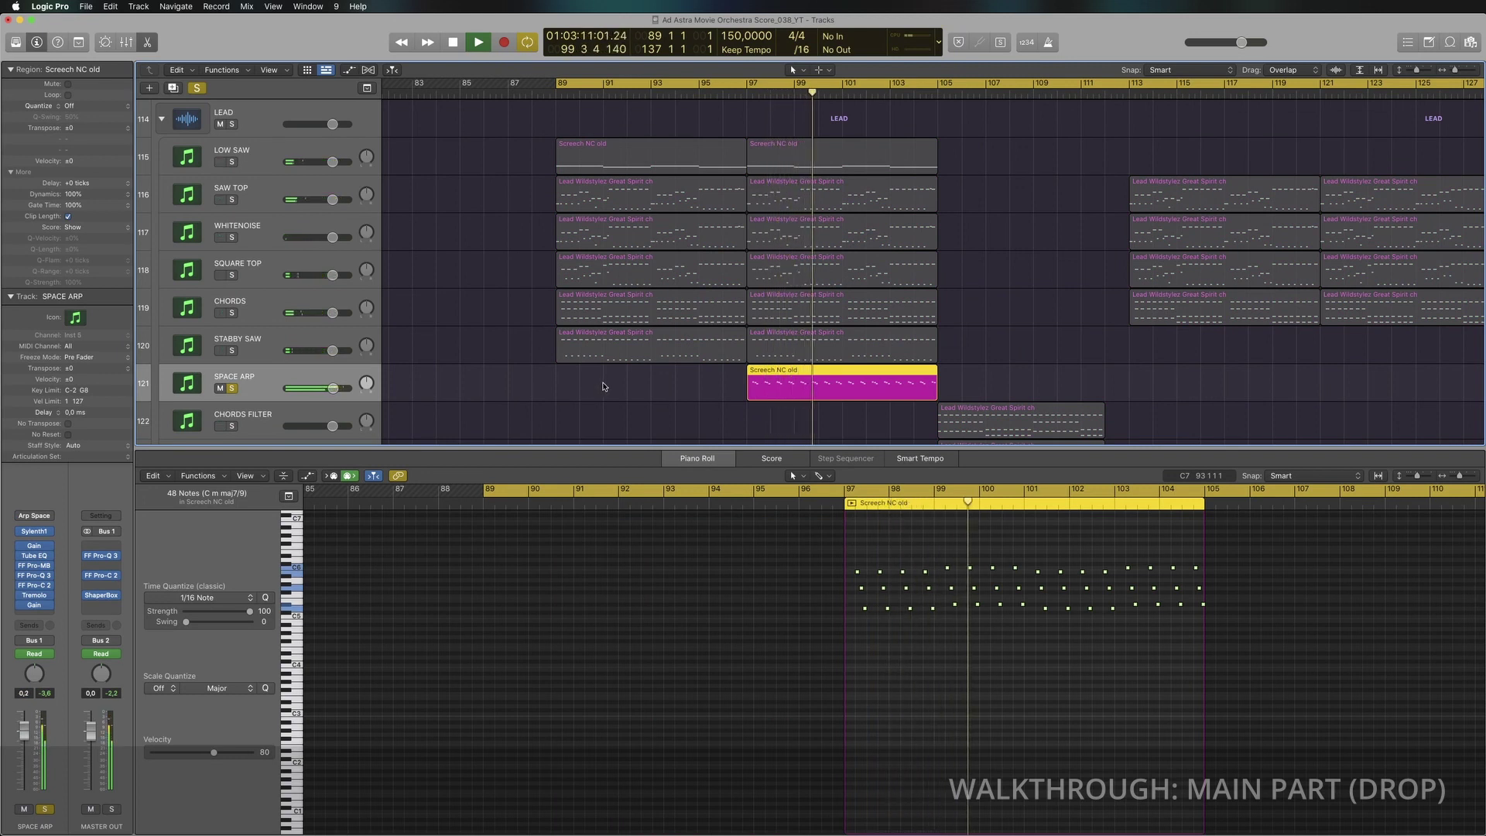
Step: Stop playback and examine the SPACE ARP region from bar 97 and its notes alongside the other lead layers
key("space")
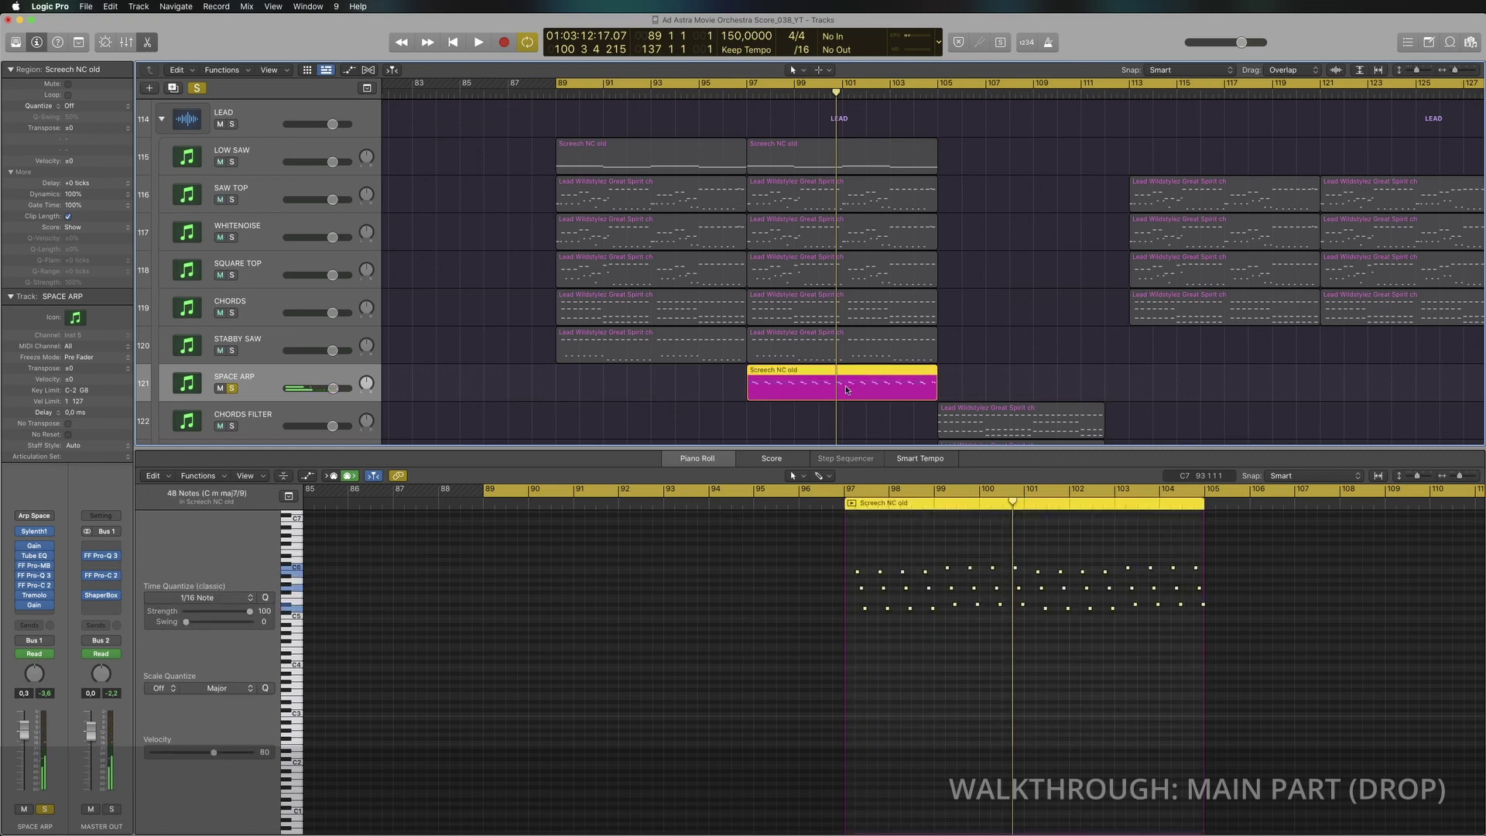
scroll(820, 325, "down", 2)
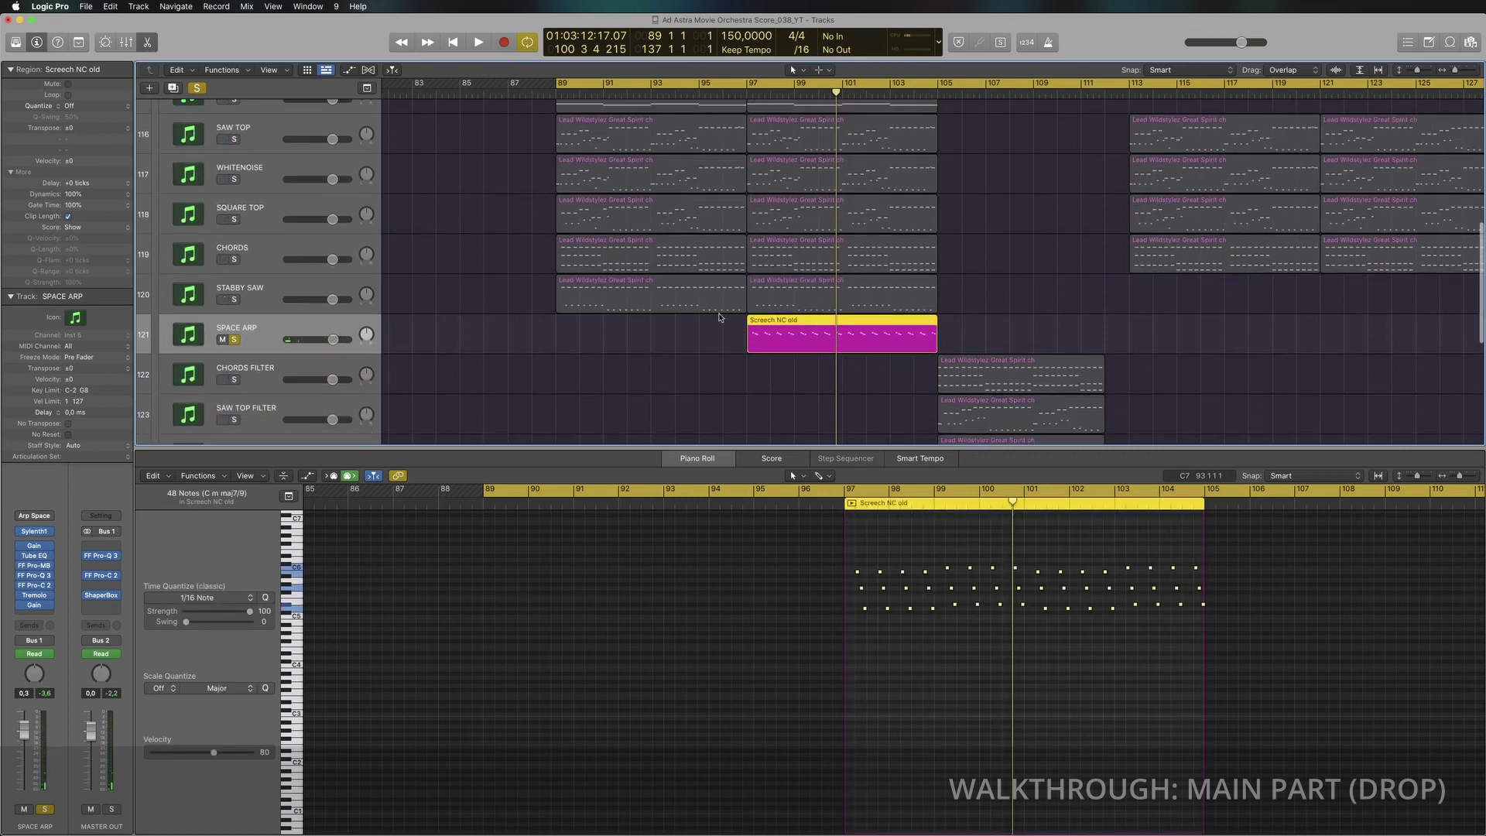
left_click(727, 315, "ctrl+alt")
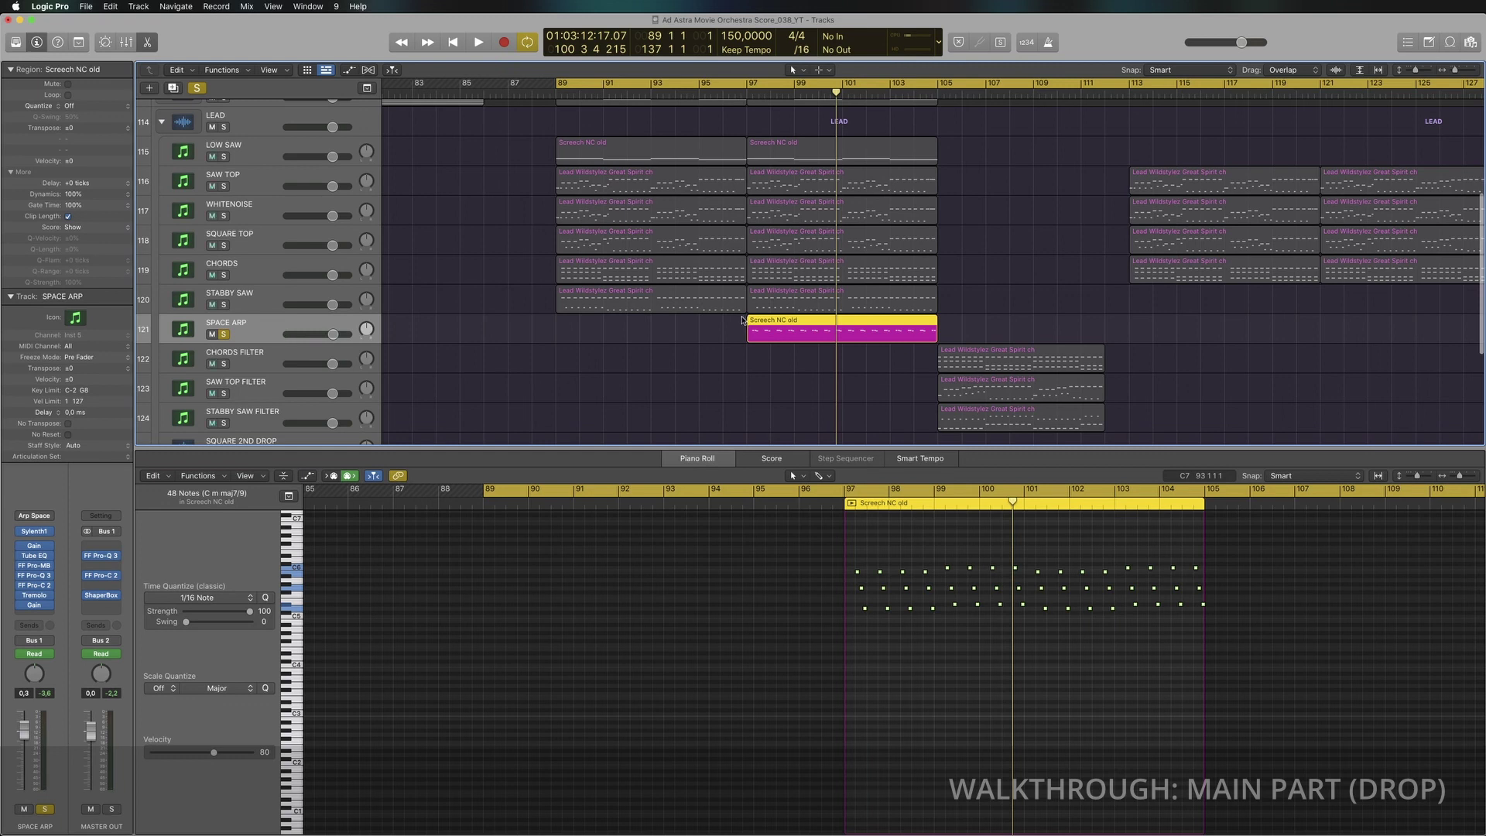
left_click(742, 320, "ctrl+alt")
left_click(692, 339)
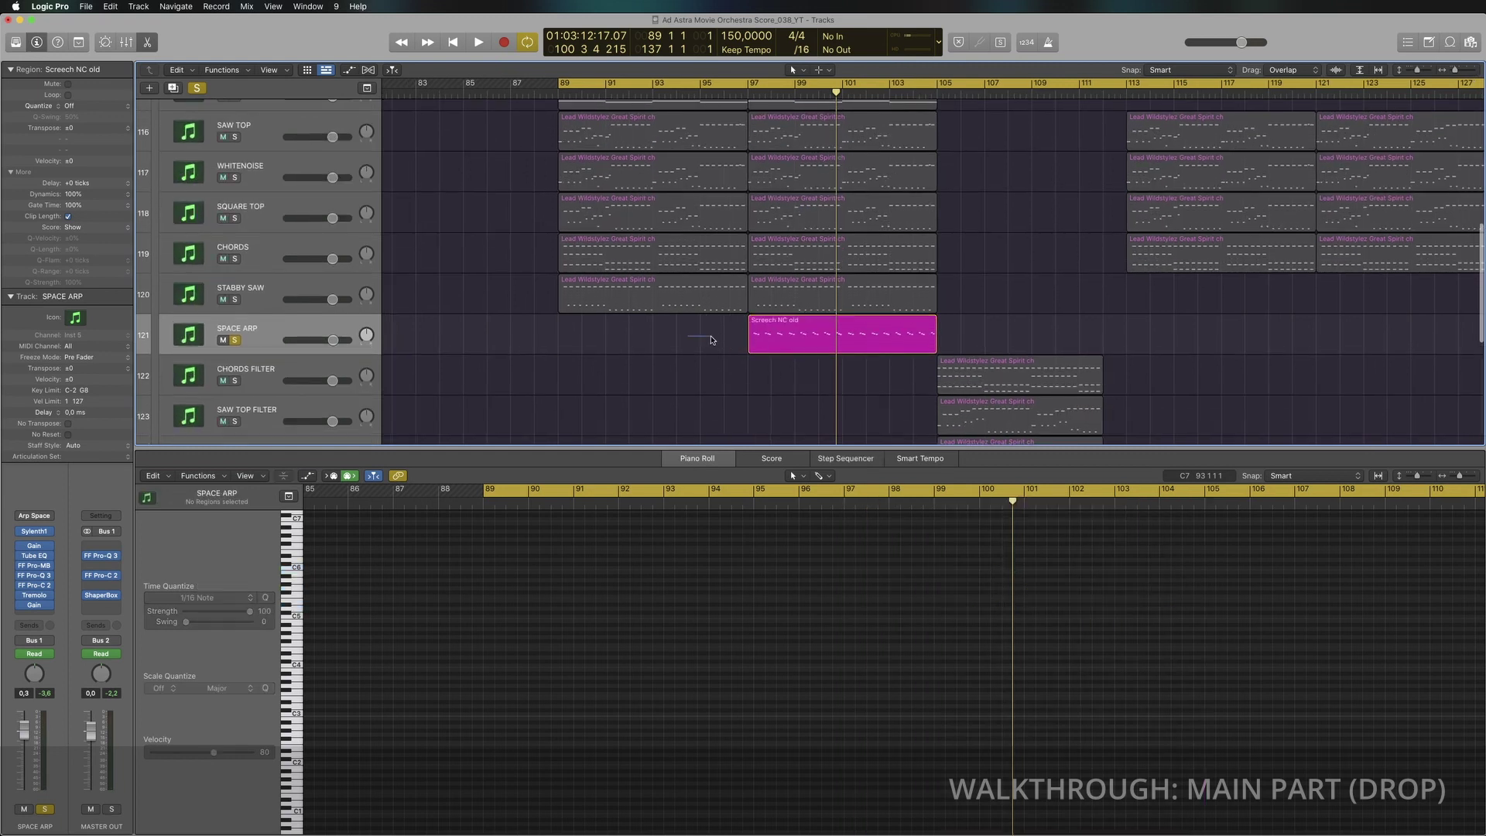
left_click(763, 336)
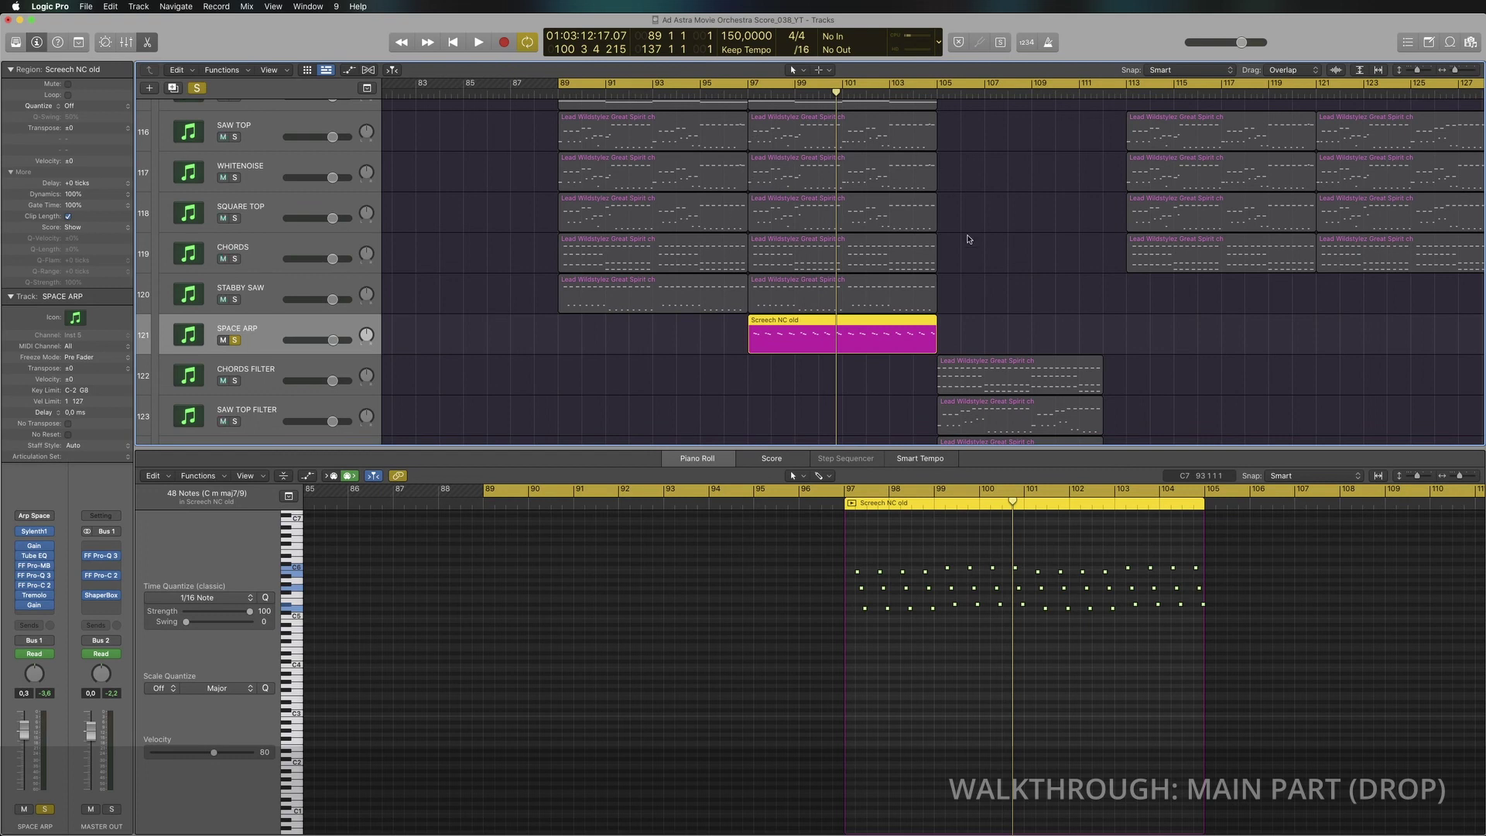
left_click(908, 244, "ctrl+alt")
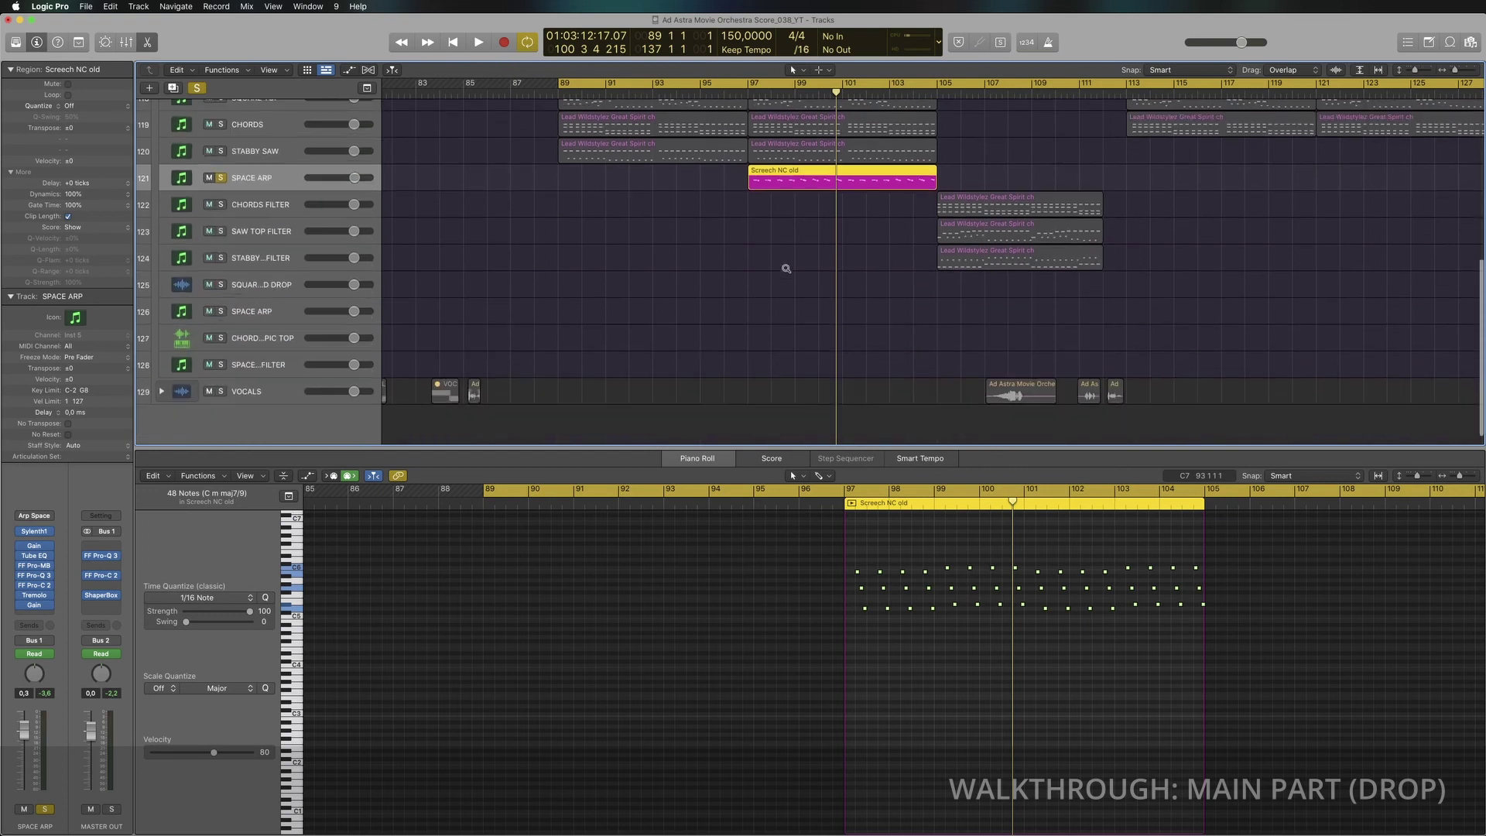
scroll(786, 271, "up", 2)
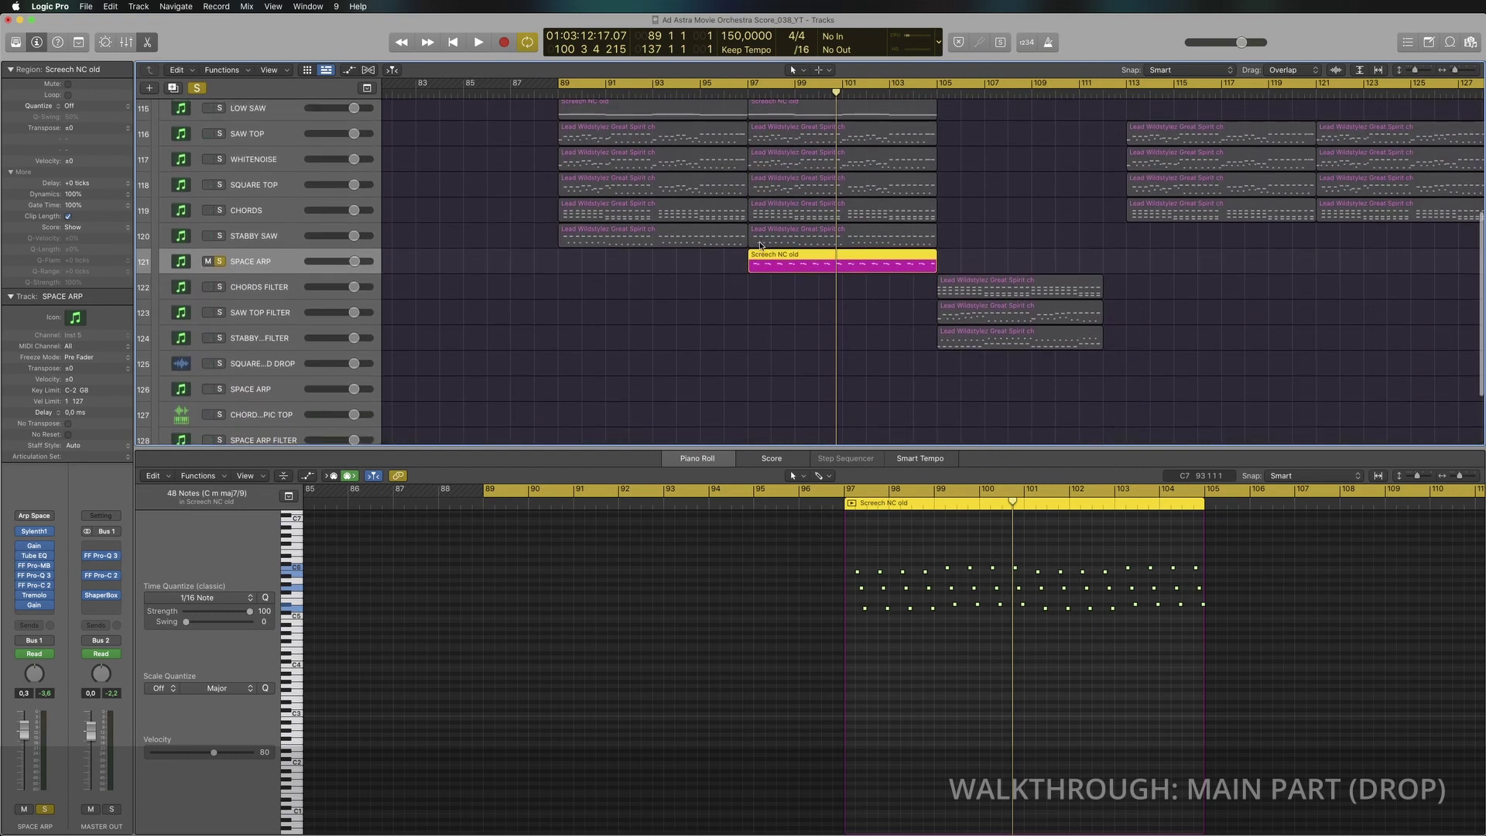
scroll(755, 260, "up", 1)
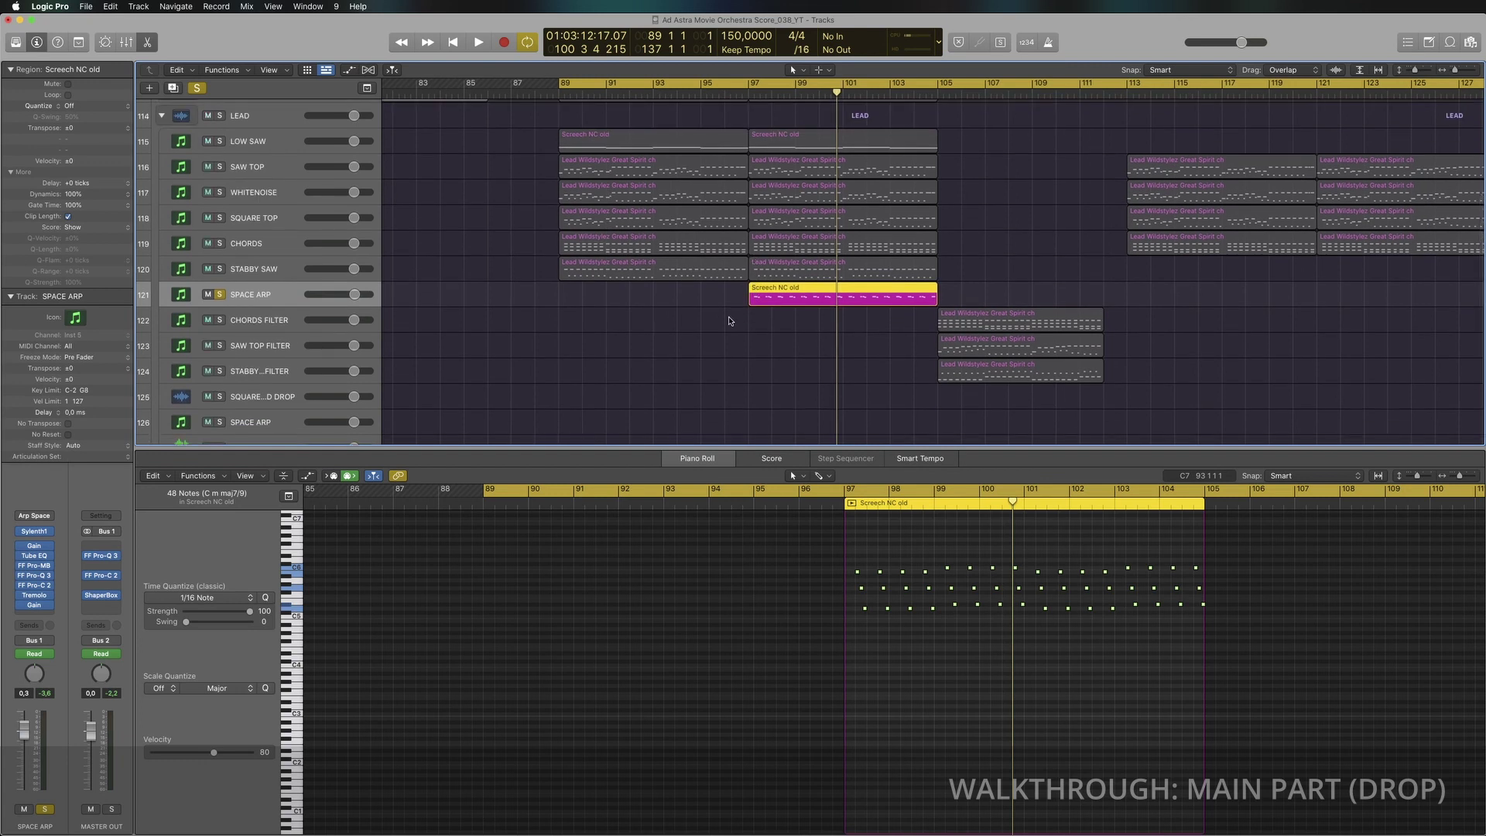
Step: Turn off the SPACE ARP solo, set the cycle range to bars 105–117, and play the full mix there
left_click(1067, 284, "ctrl+alt")
left_click_drag(942, 84, 1217, 83)
key("space")
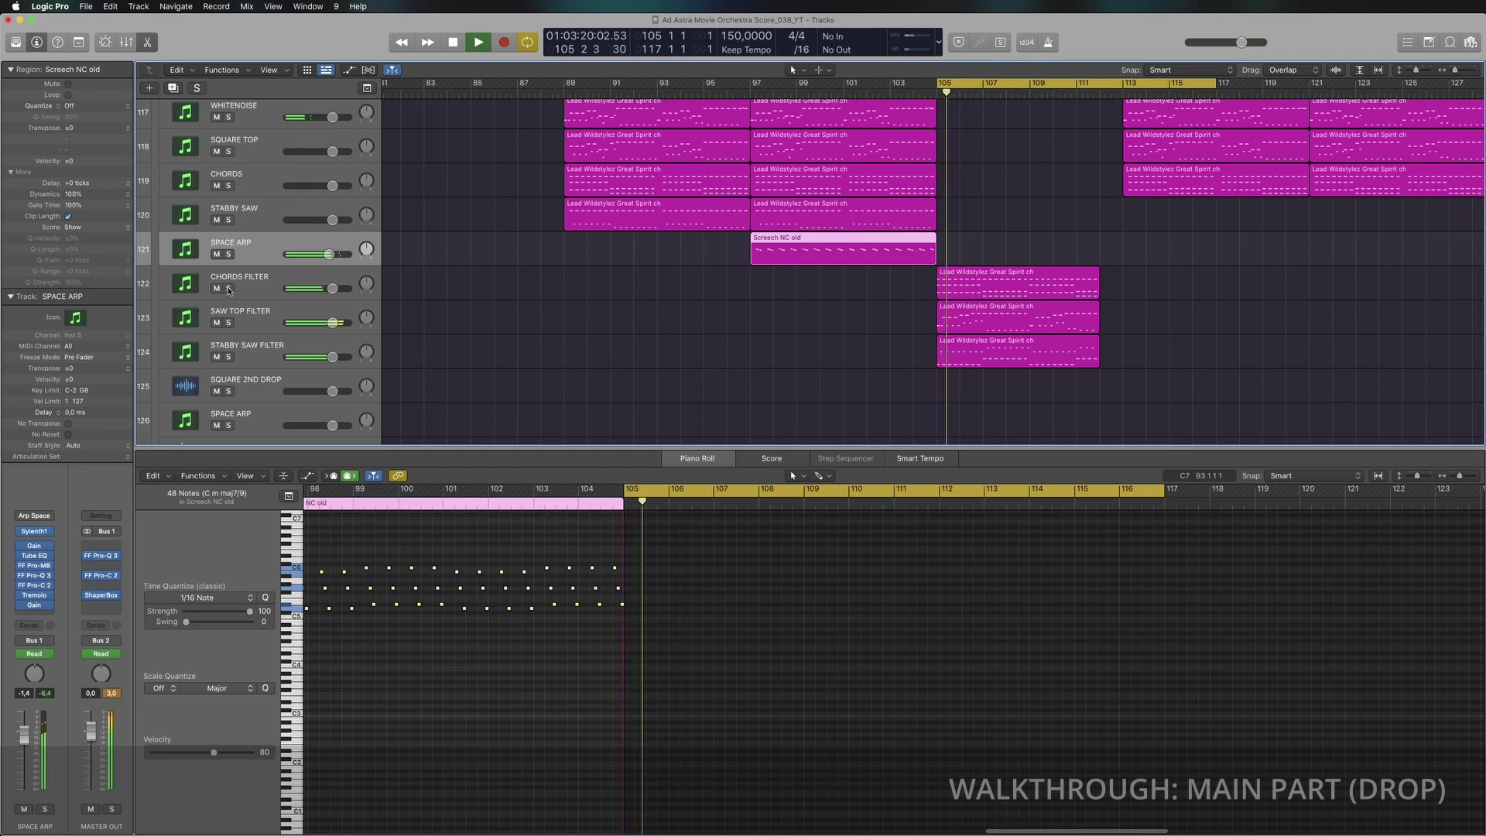
Step: Audition CHORDS FILTER, SAW TOP FILTER and STABBY SAW FILTER by soloing them in turn, then stop playback and clear the solo and region selection
left_click(228, 288)
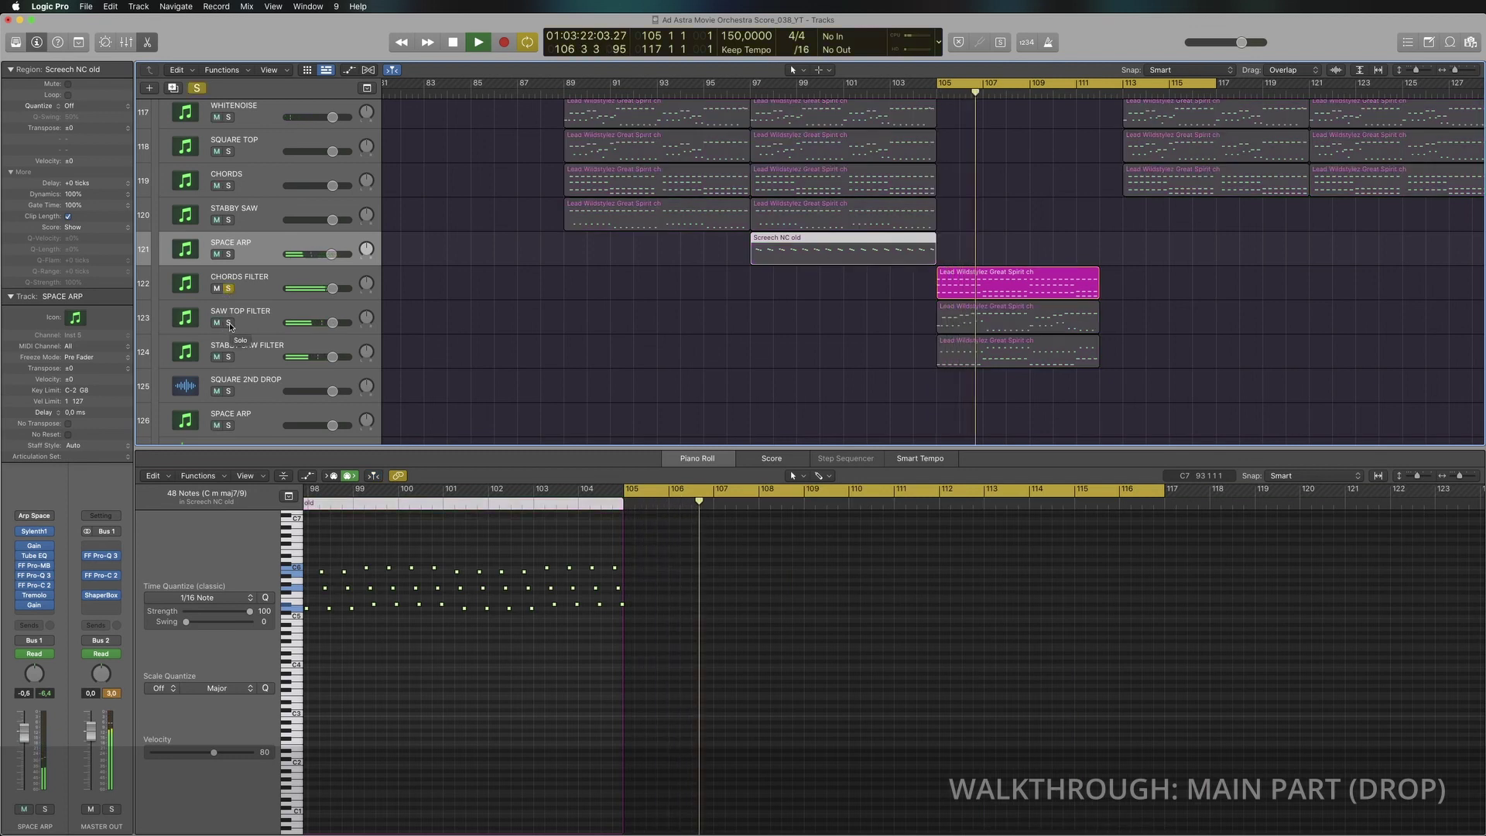
left_click(229, 323)
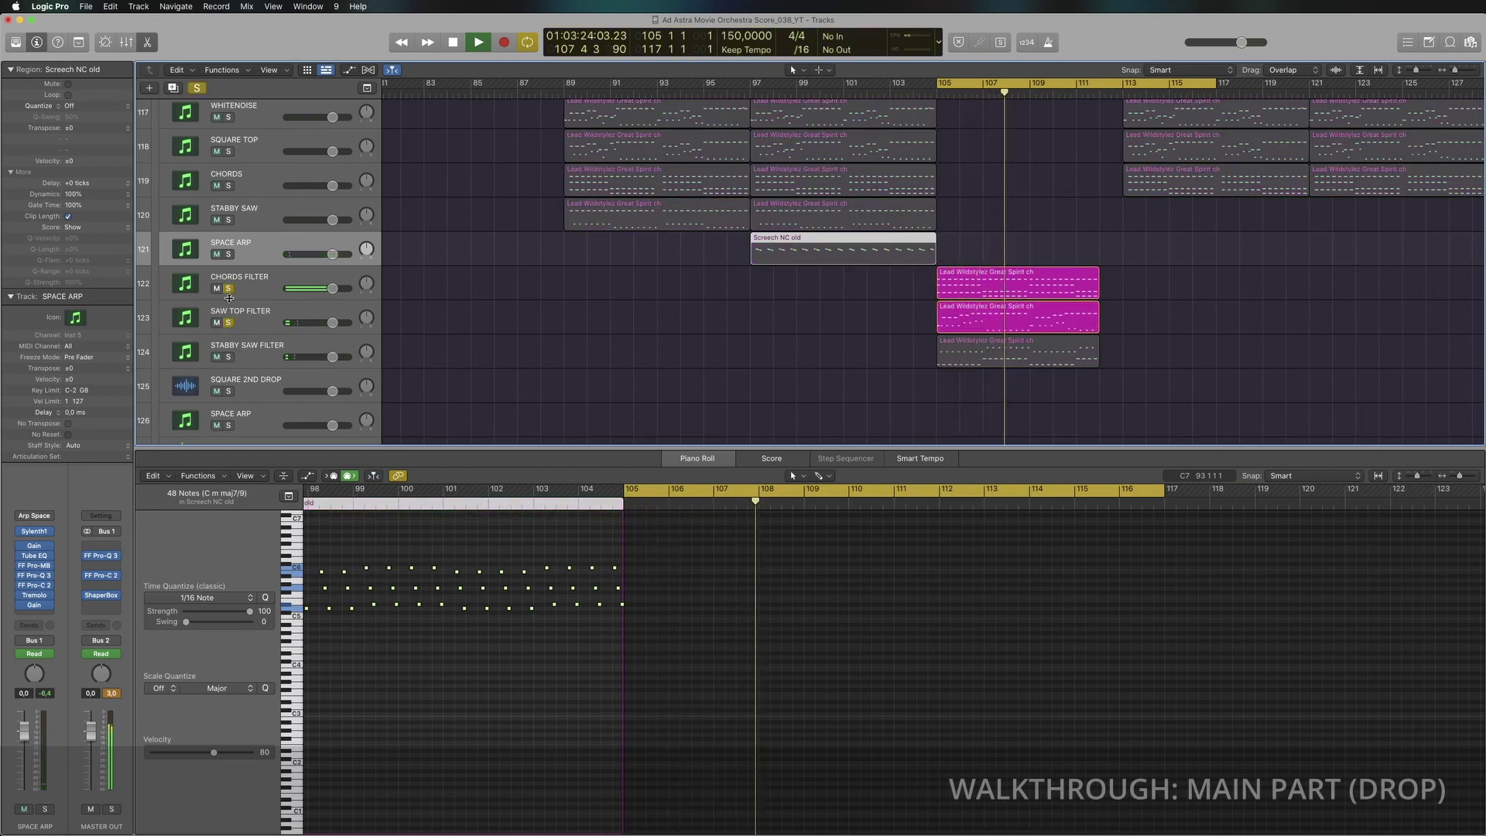
left_click(228, 288)
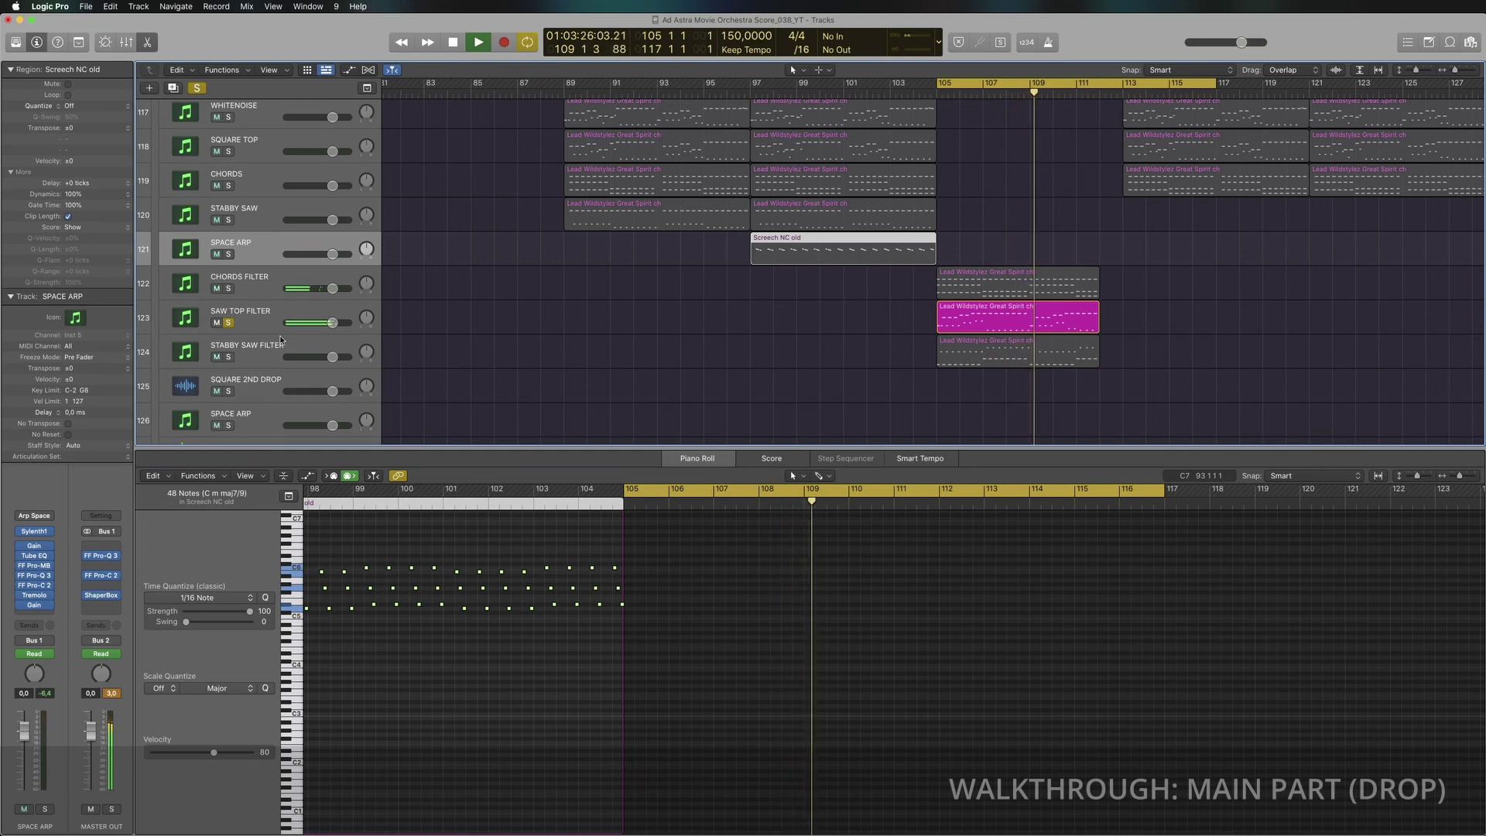
left_click(228, 357)
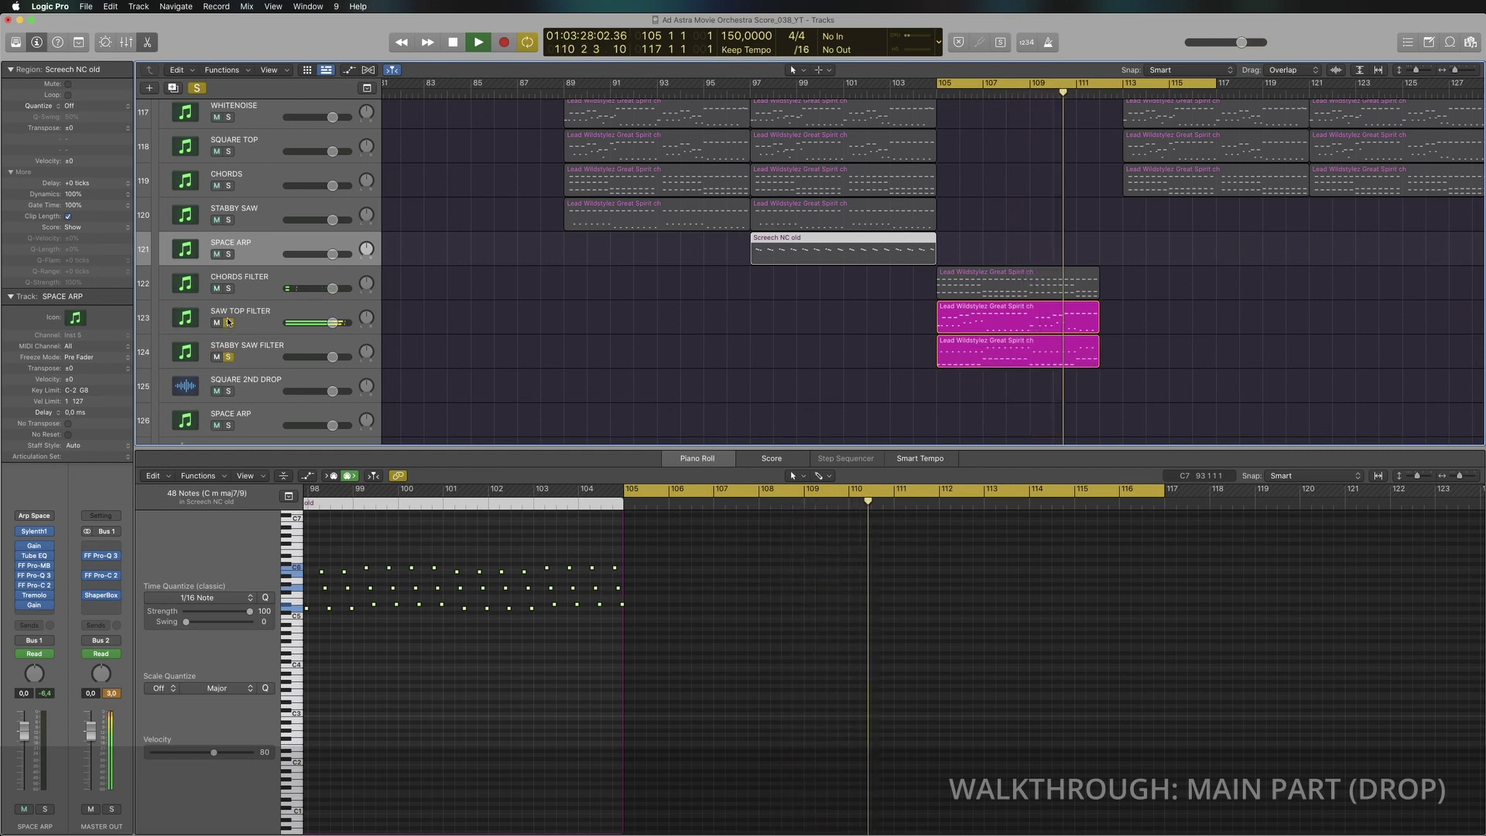
left_click(228, 323)
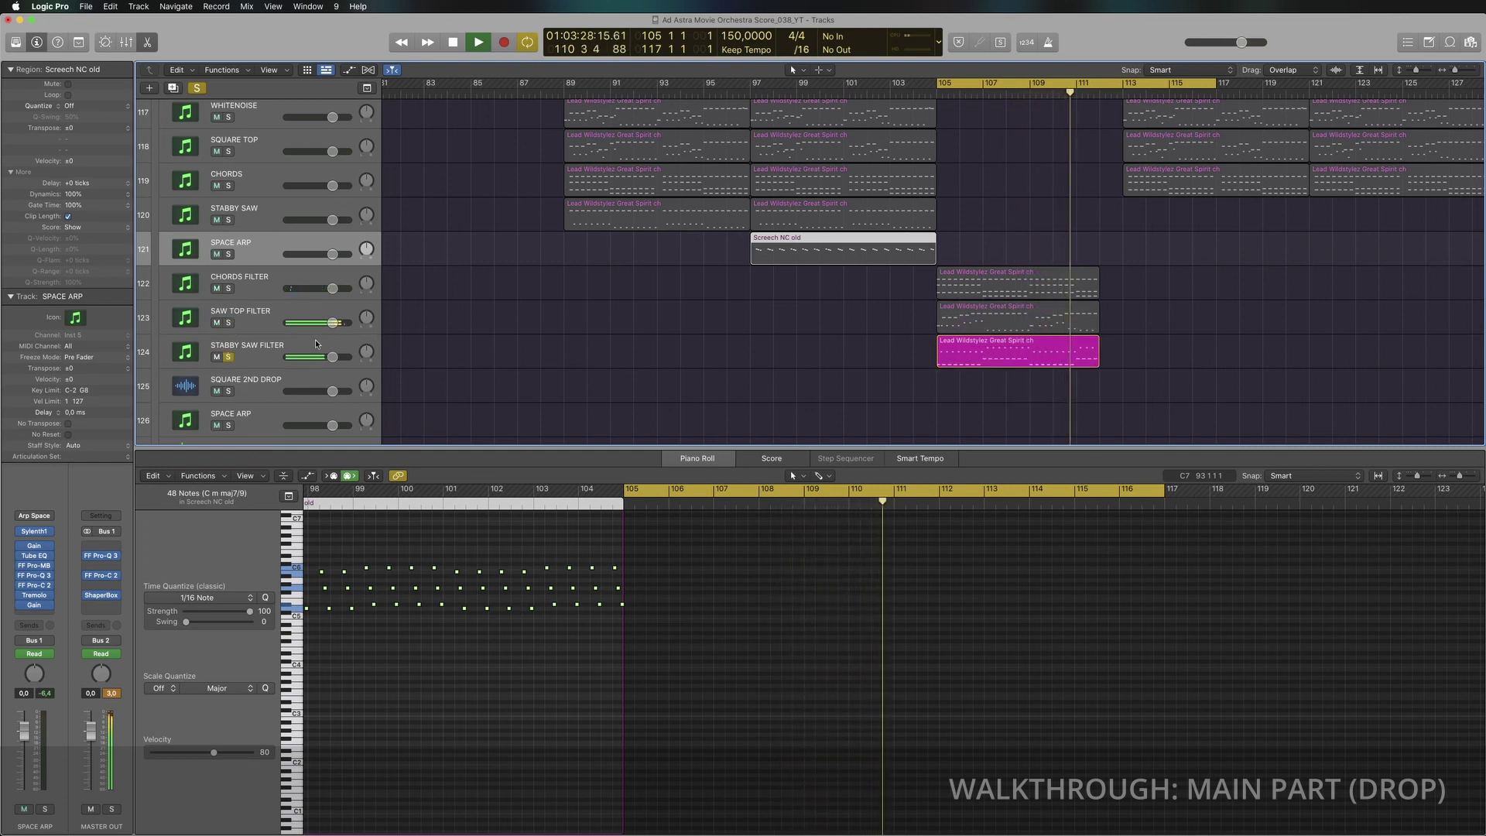
key("space")
left_click(228, 357)
left_click(641, 282)
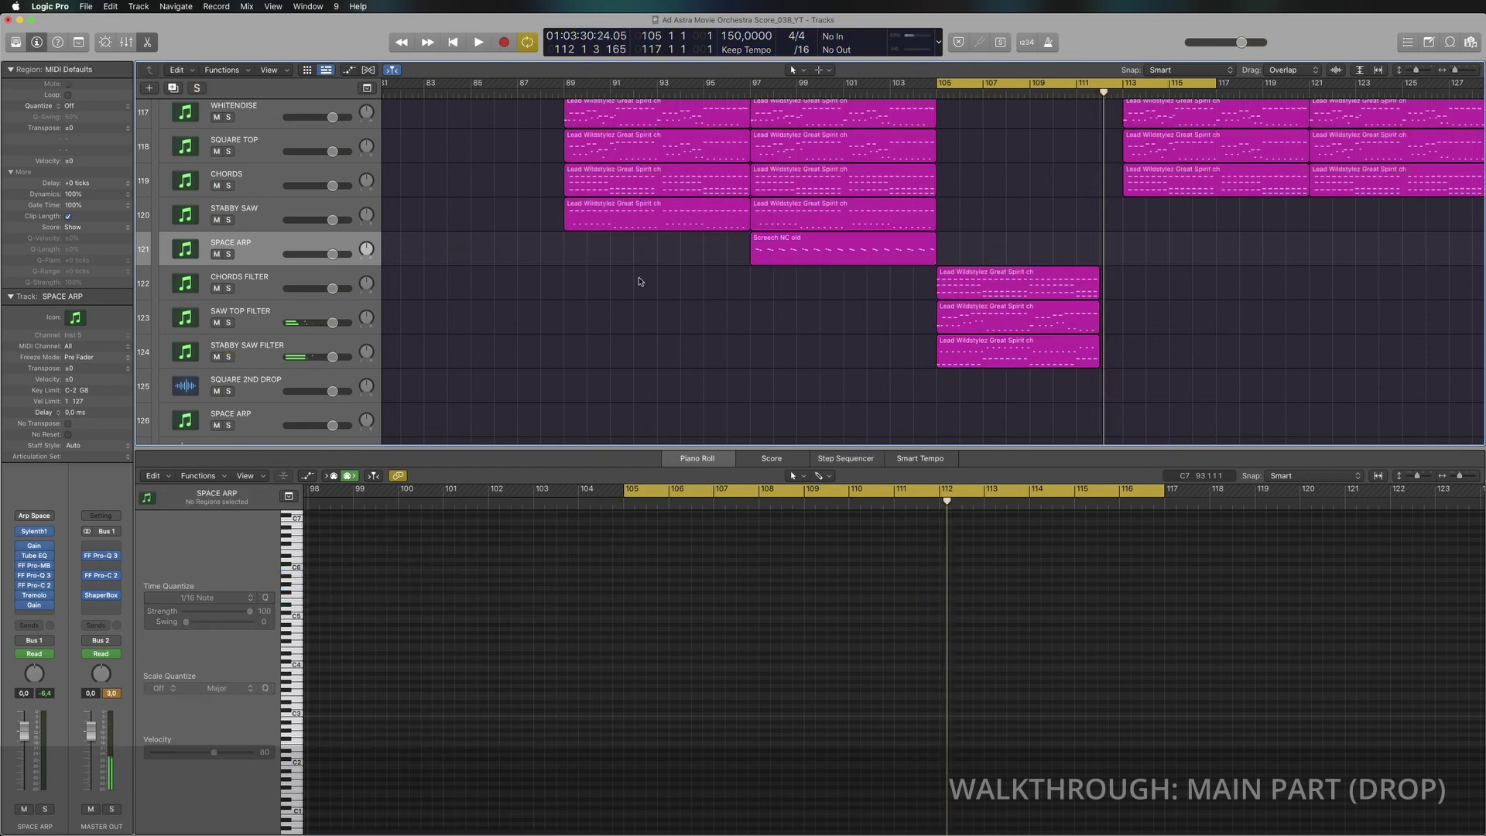
Step: Select the CHORDS FILTER region at bar 105 and open the track's Sylenth1 synth
scroll(968, 308, "up", 3)
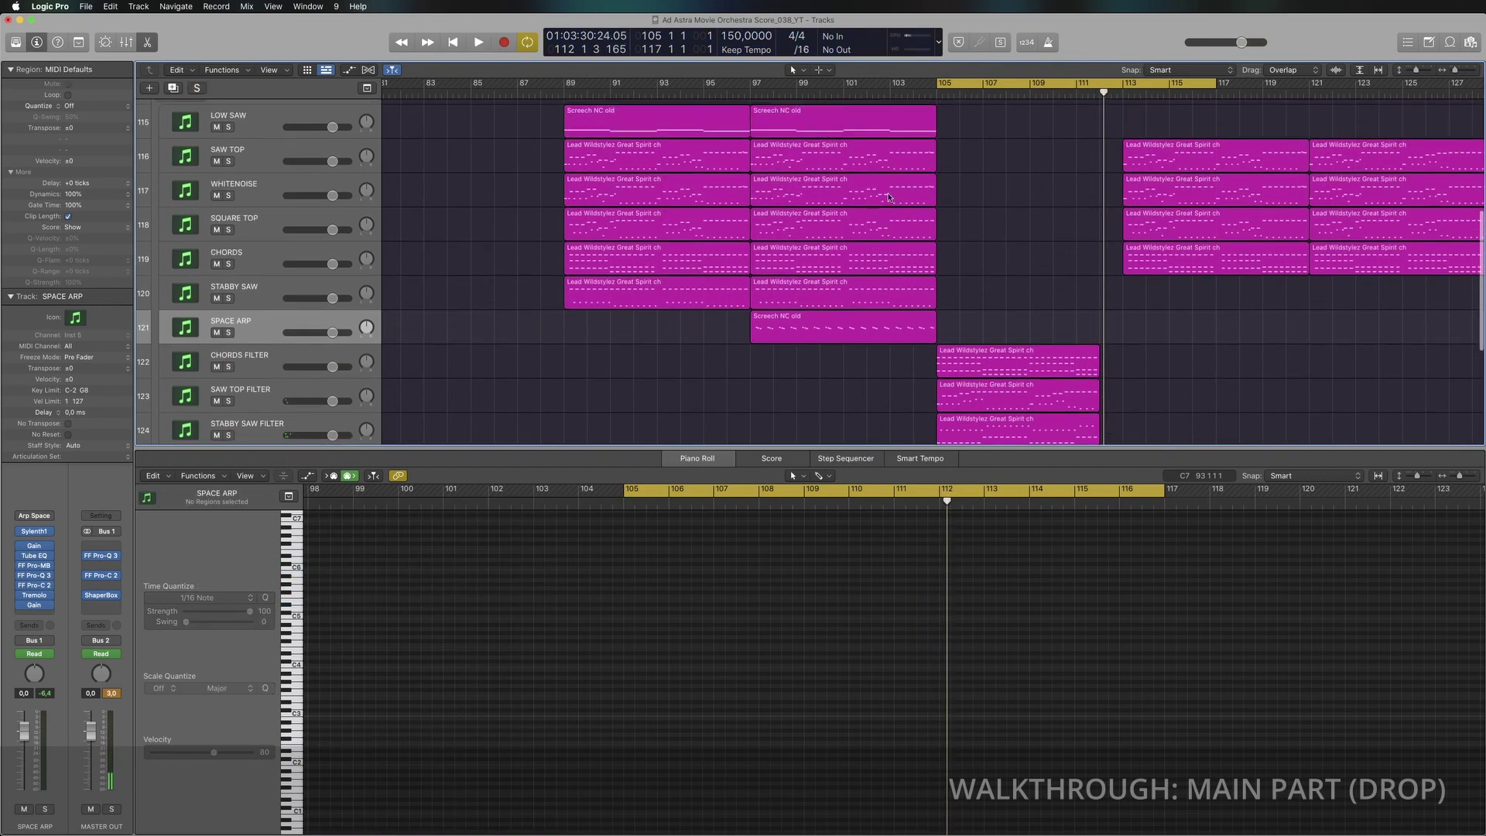
scroll(973, 263, "down", 3)
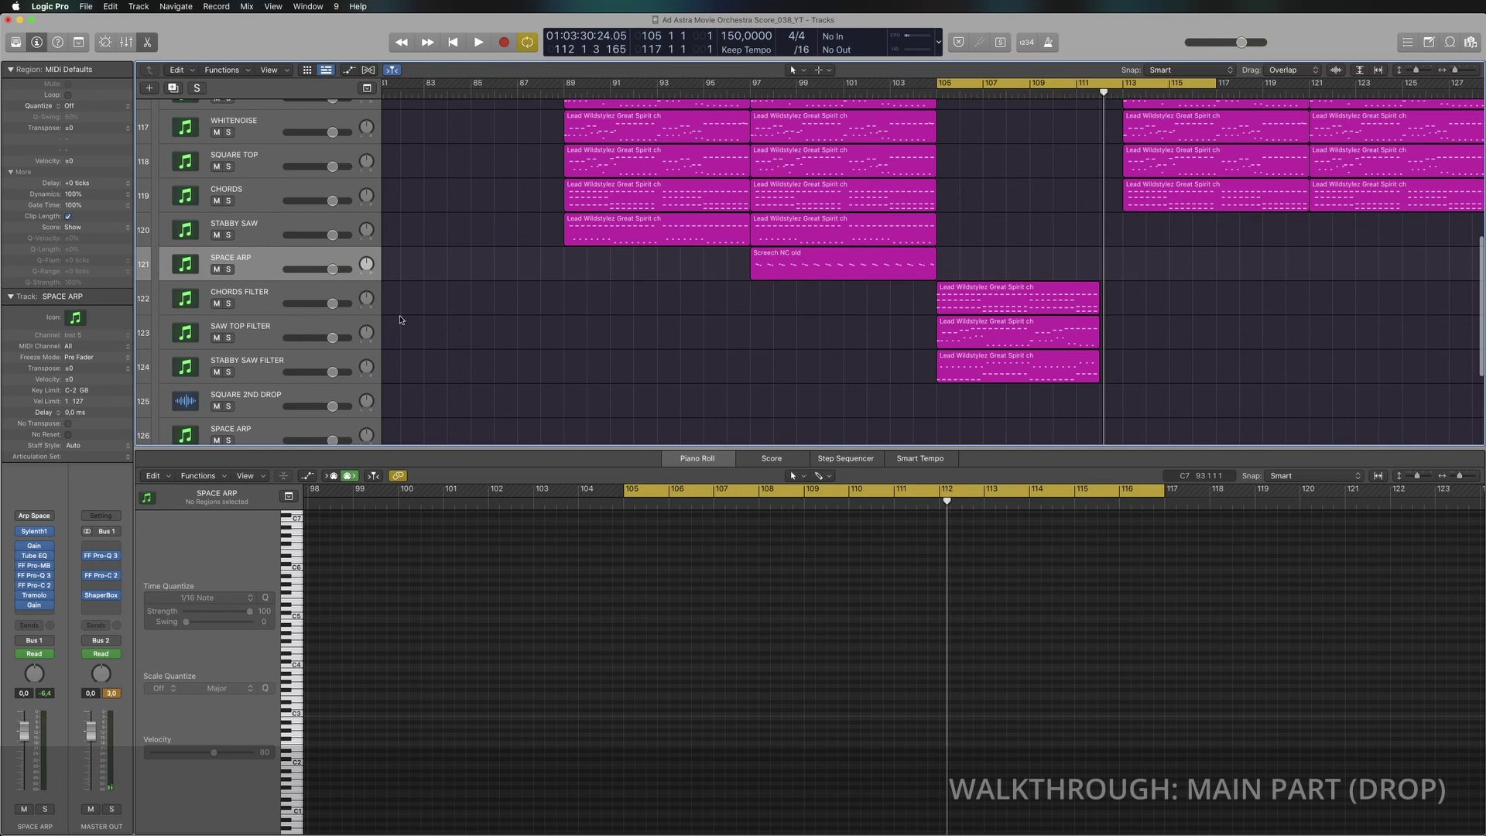
left_click(939, 305)
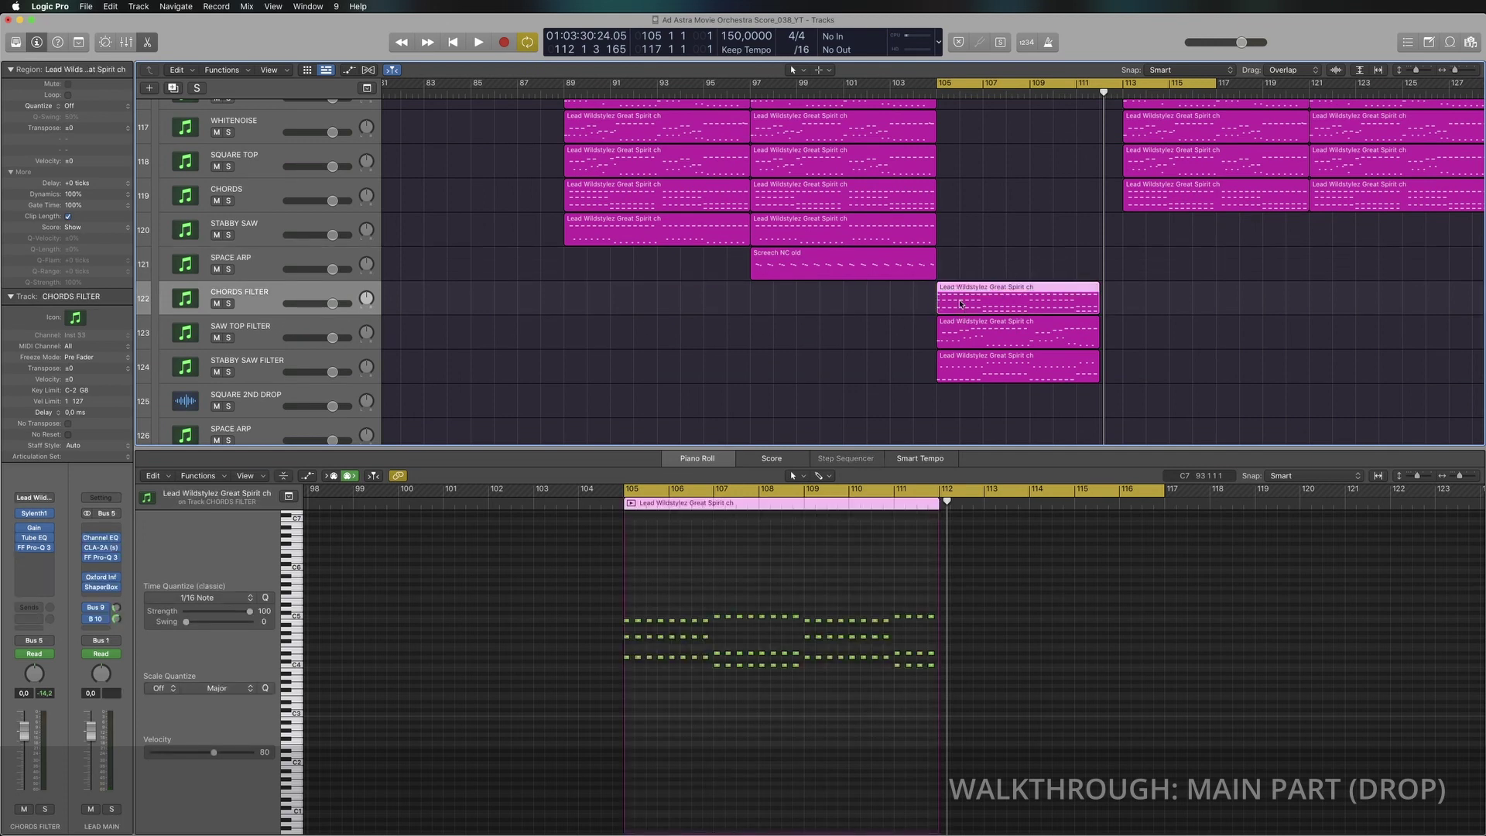
left_click(35, 515)
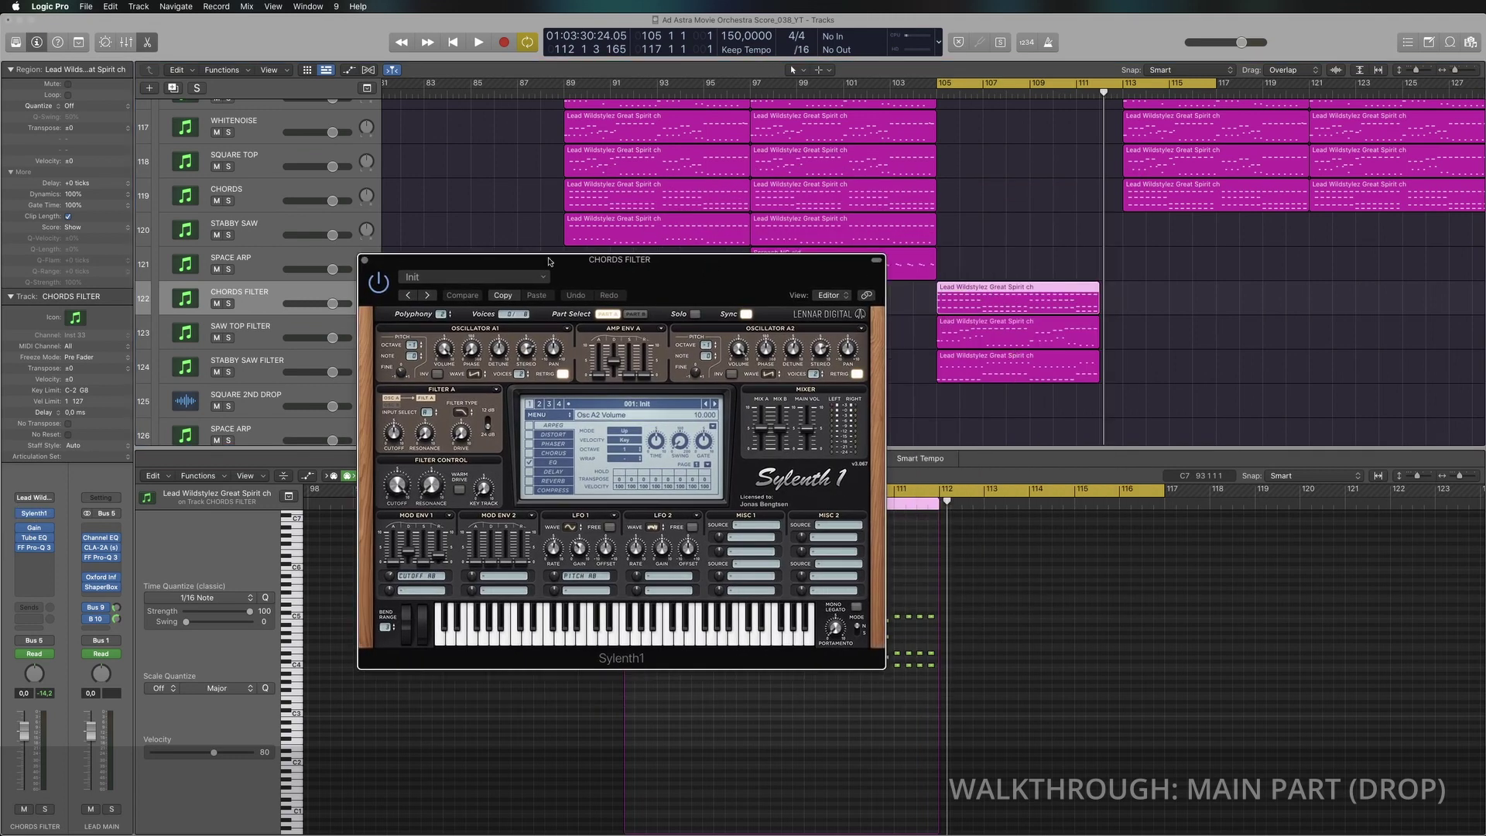
Step: Play the section from bar 105 while demonstrating Sylenth1's Filter Control cutoff, then stop playback and close the plug-in
key("space")
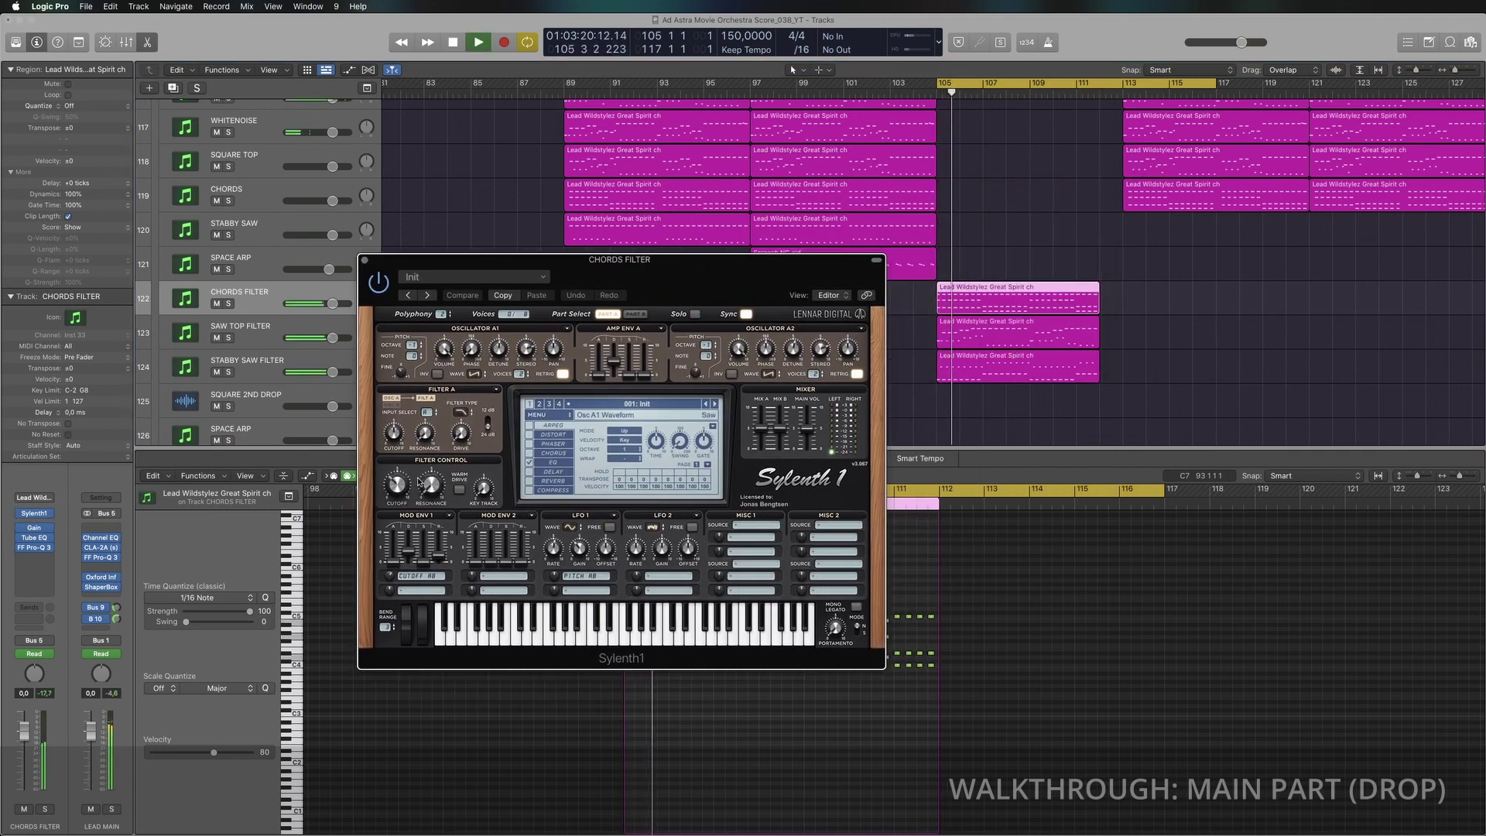
left_click_drag(396, 482, 395, 488)
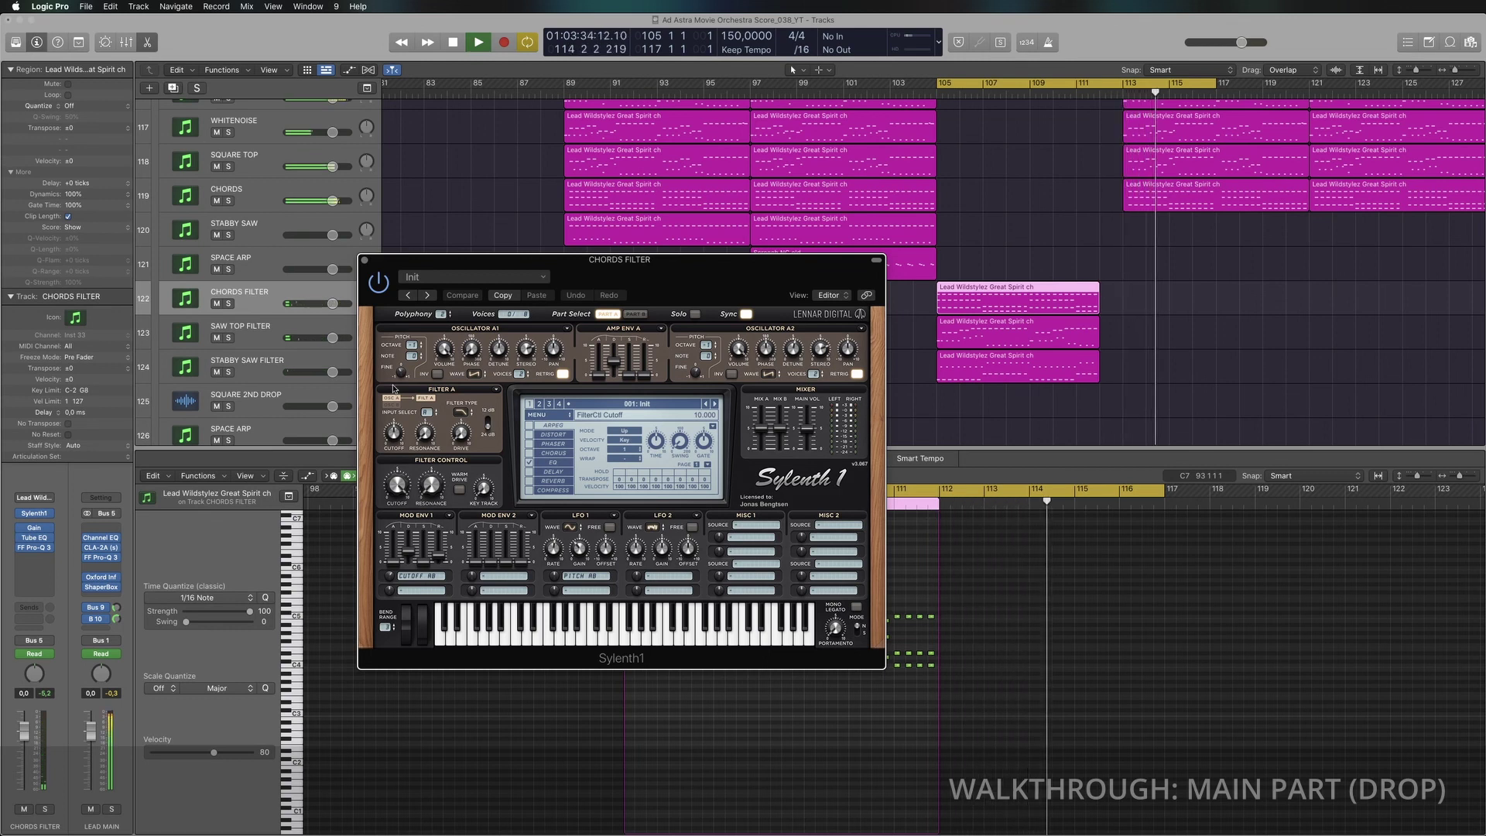
key("space")
left_click(366, 263)
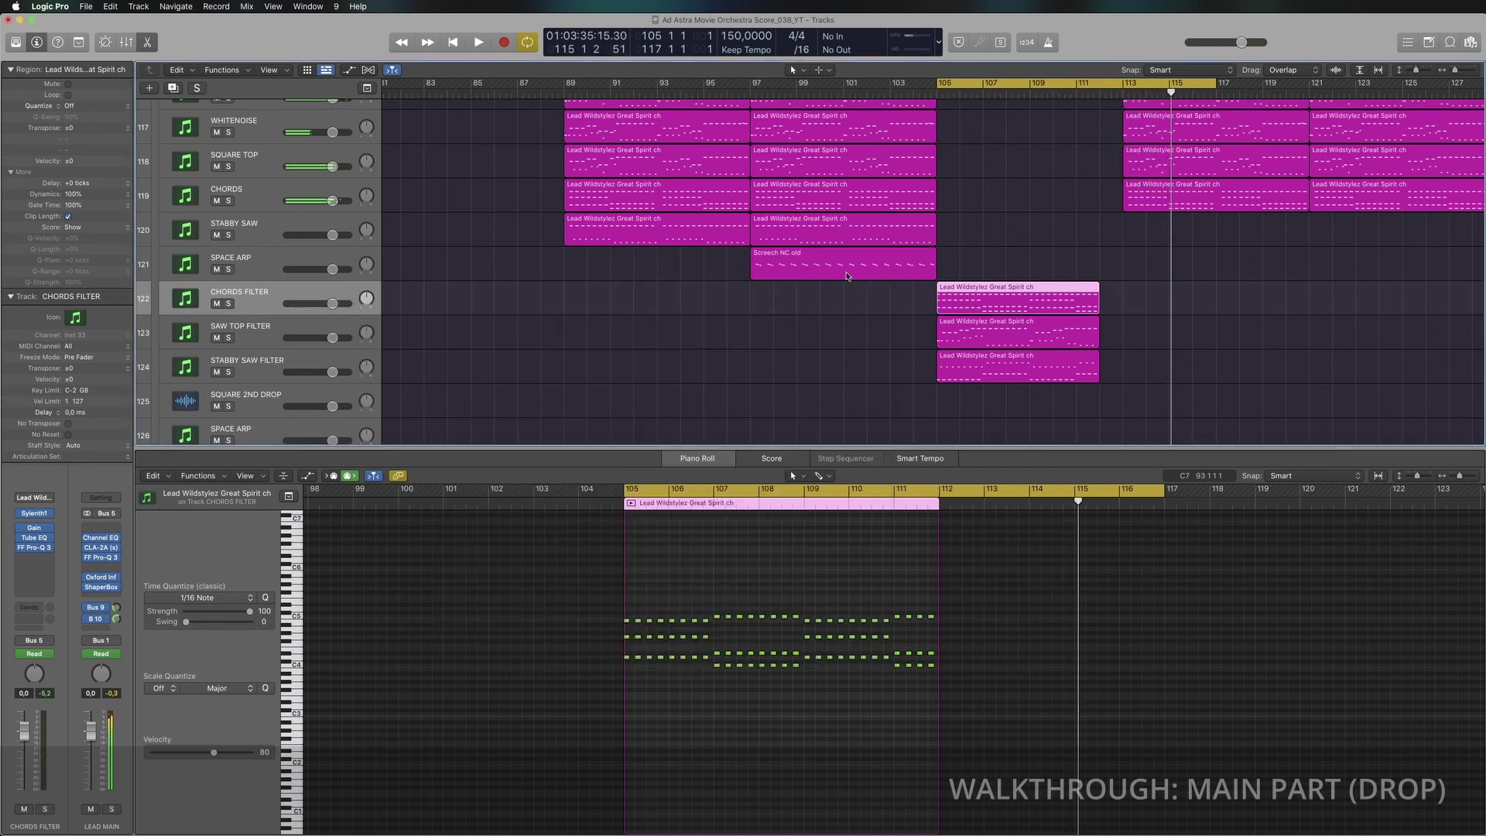
Step: Turn off the cycle range and select the SAW TOP, WHITENOISE, SQUARE TOP and CHORDS regions starting at bar 113
scroll(704, 306, "down", 3)
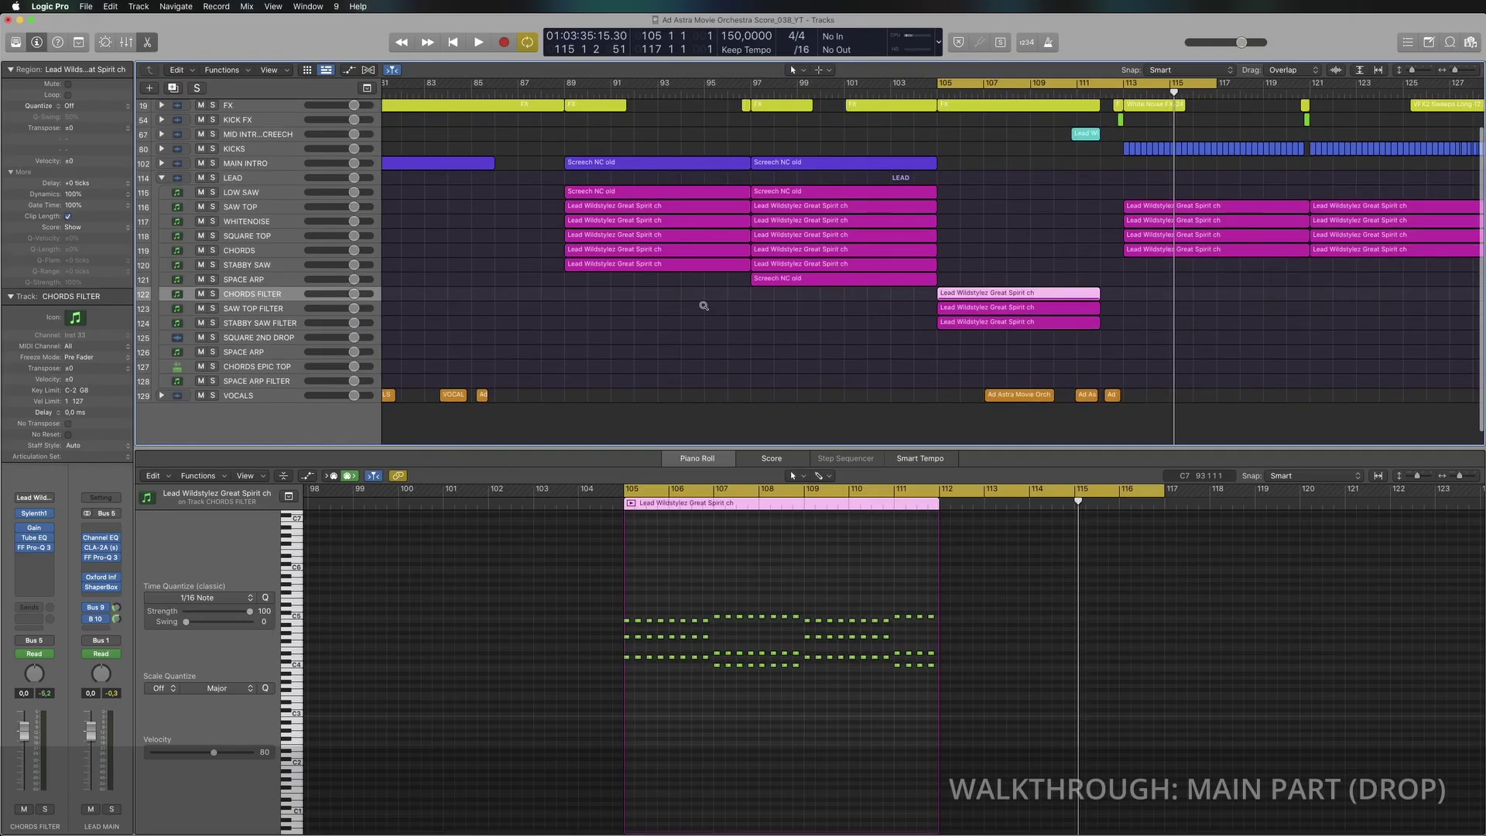
left_click(704, 306, "ctrl+alt")
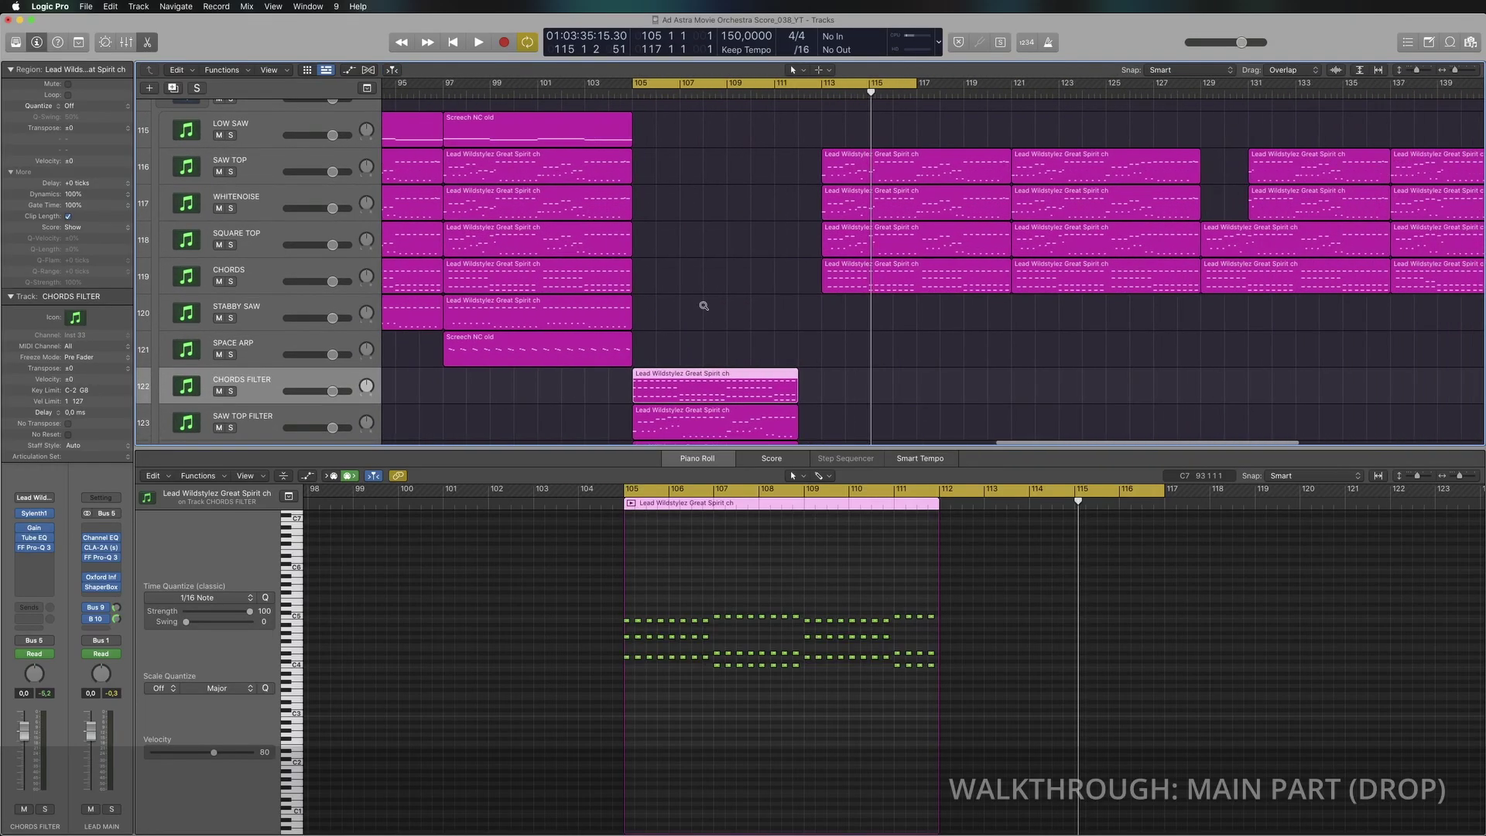
scroll(703, 307, "right", 10)
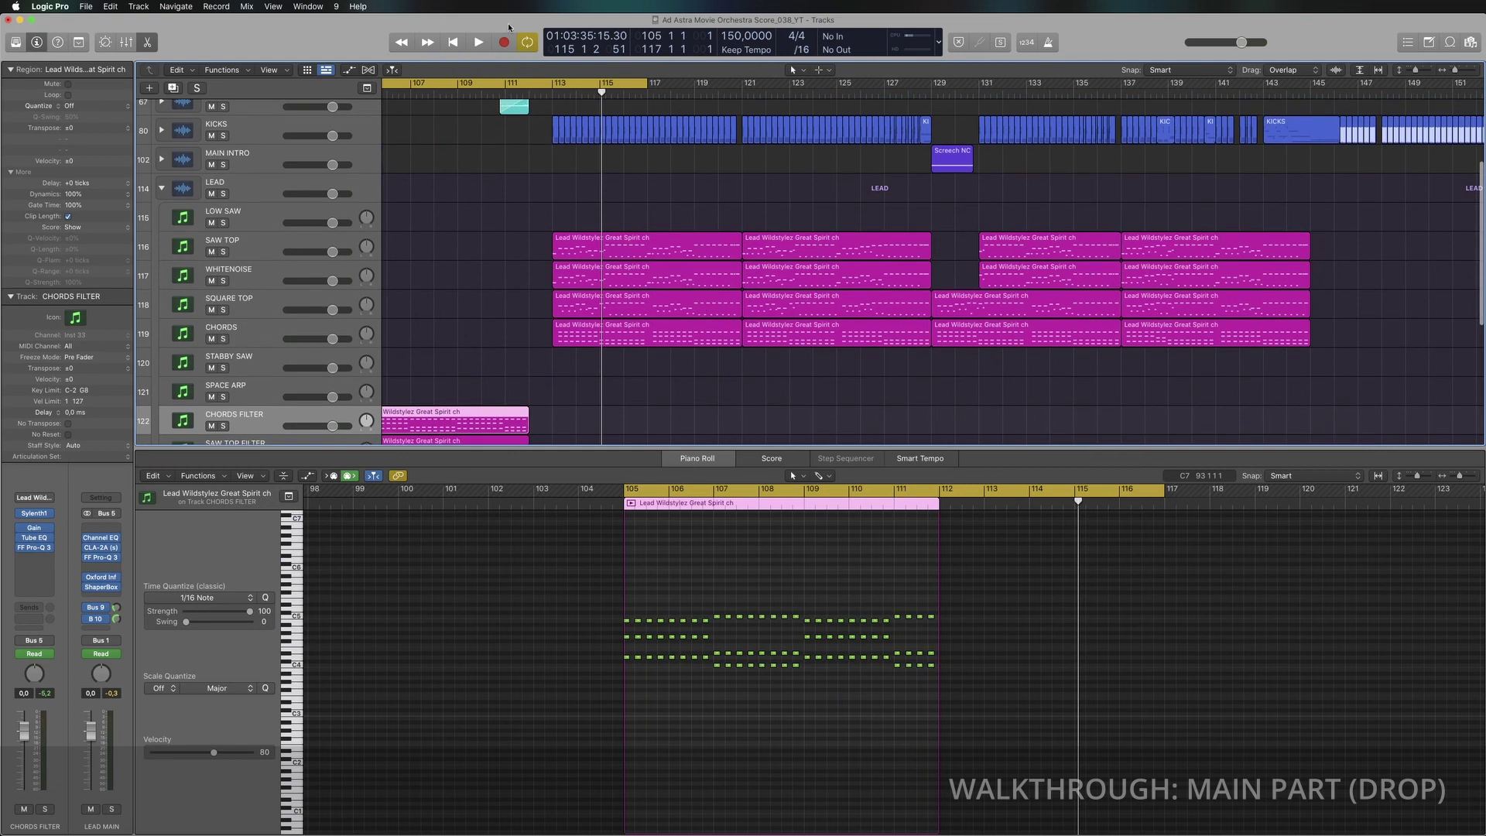
left_click(547, 83)
left_click_drag(565, 193, 713, 350)
scroll(728, 352, "left", 5)
scroll(740, 353, "right", 3)
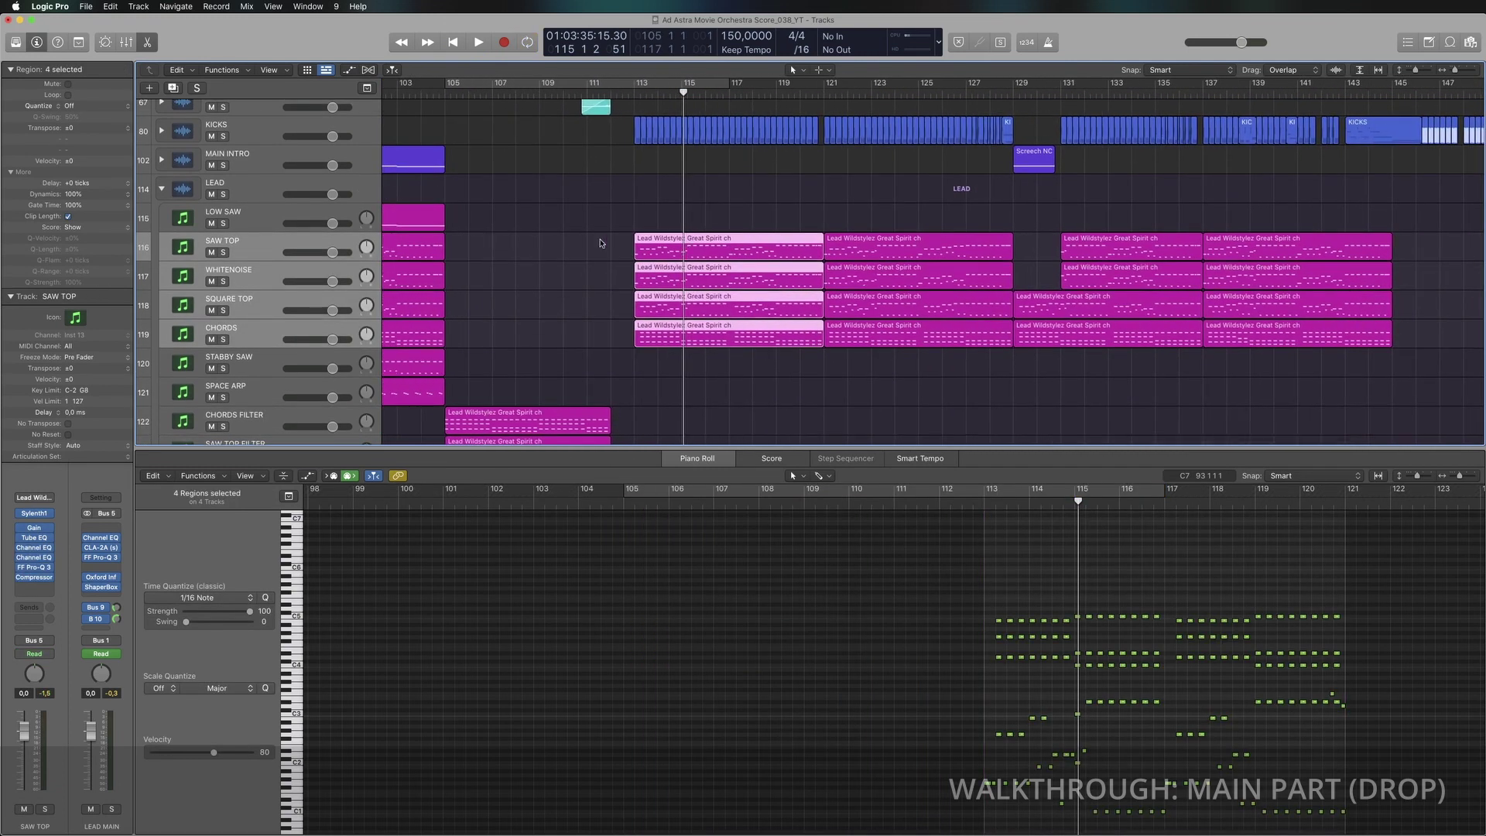
Step: Inspect the bar 113 regions of SAW TOP, WHITENOISE, SQUARE TOP and CHORDS one by one in the Piano Roll
left_click(649, 257)
left_click(660, 277)
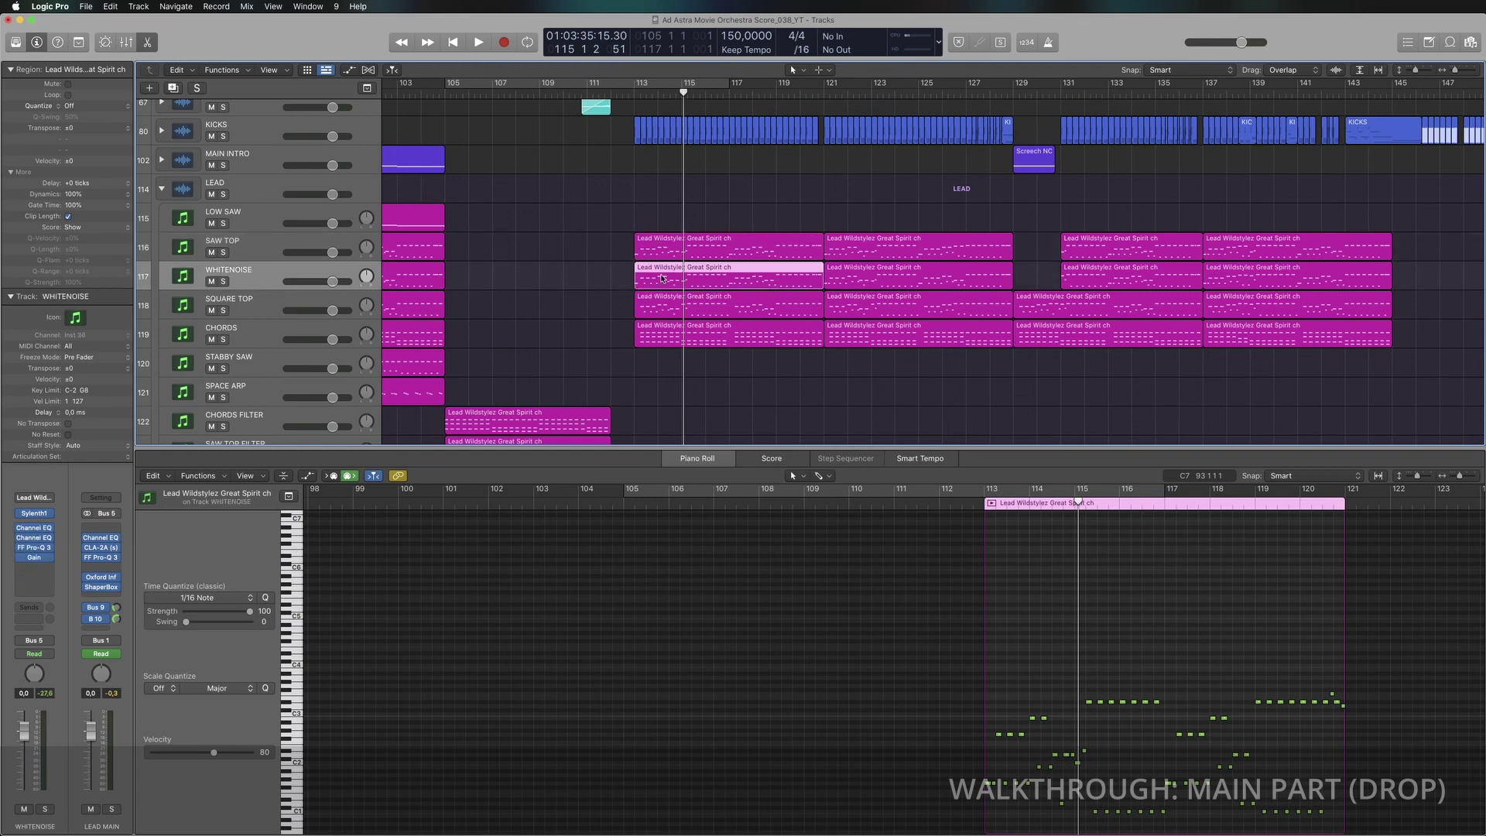
left_click(660, 313)
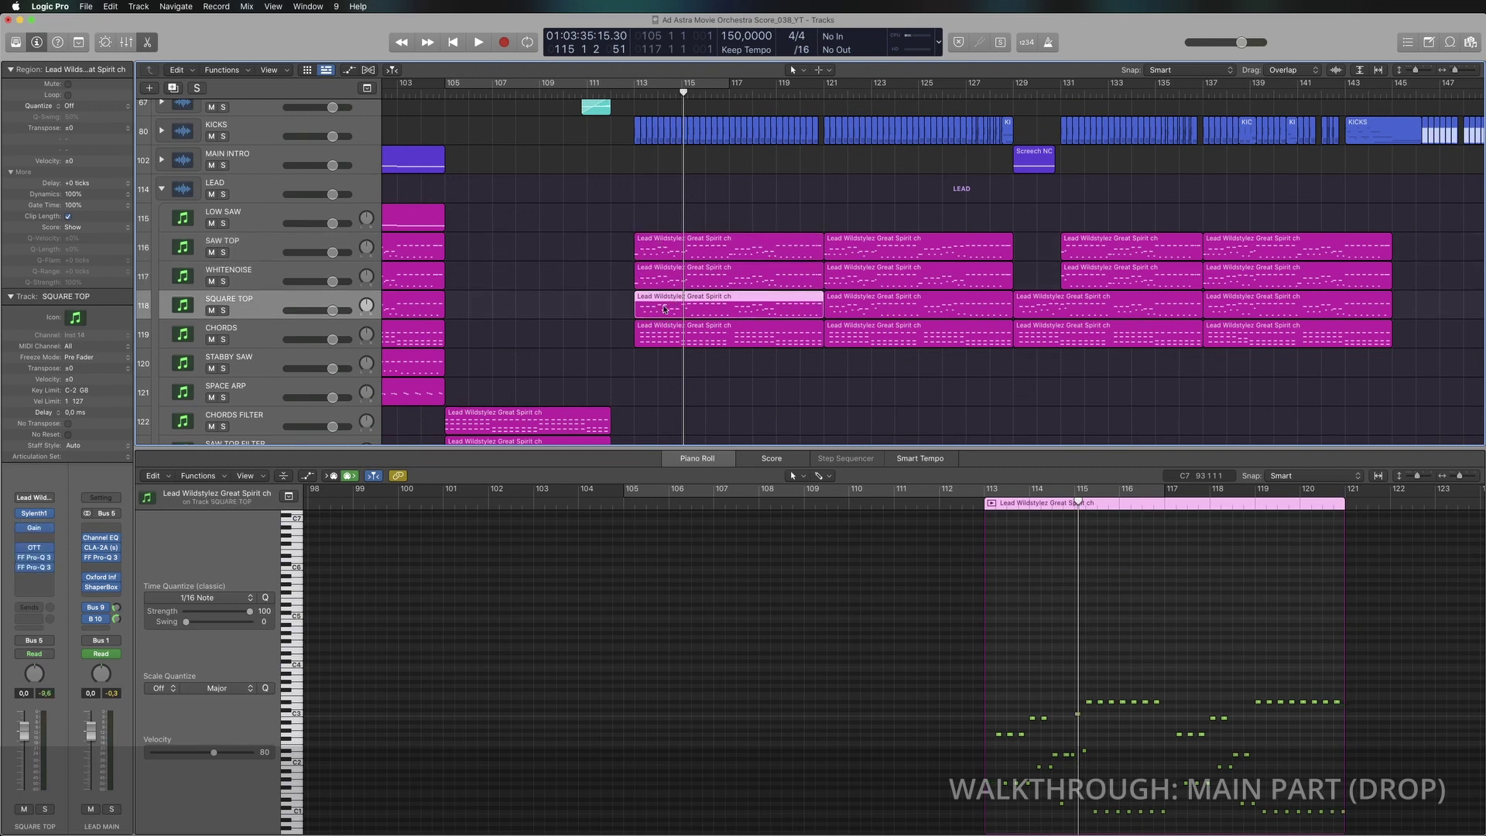
left_click(663, 338)
Step: Reselect the four lead regions at bar 113, solo their tracks, play them from bar 113, and stop playback
left_click_drag(650, 382, 658, 241)
left_click(224, 311)
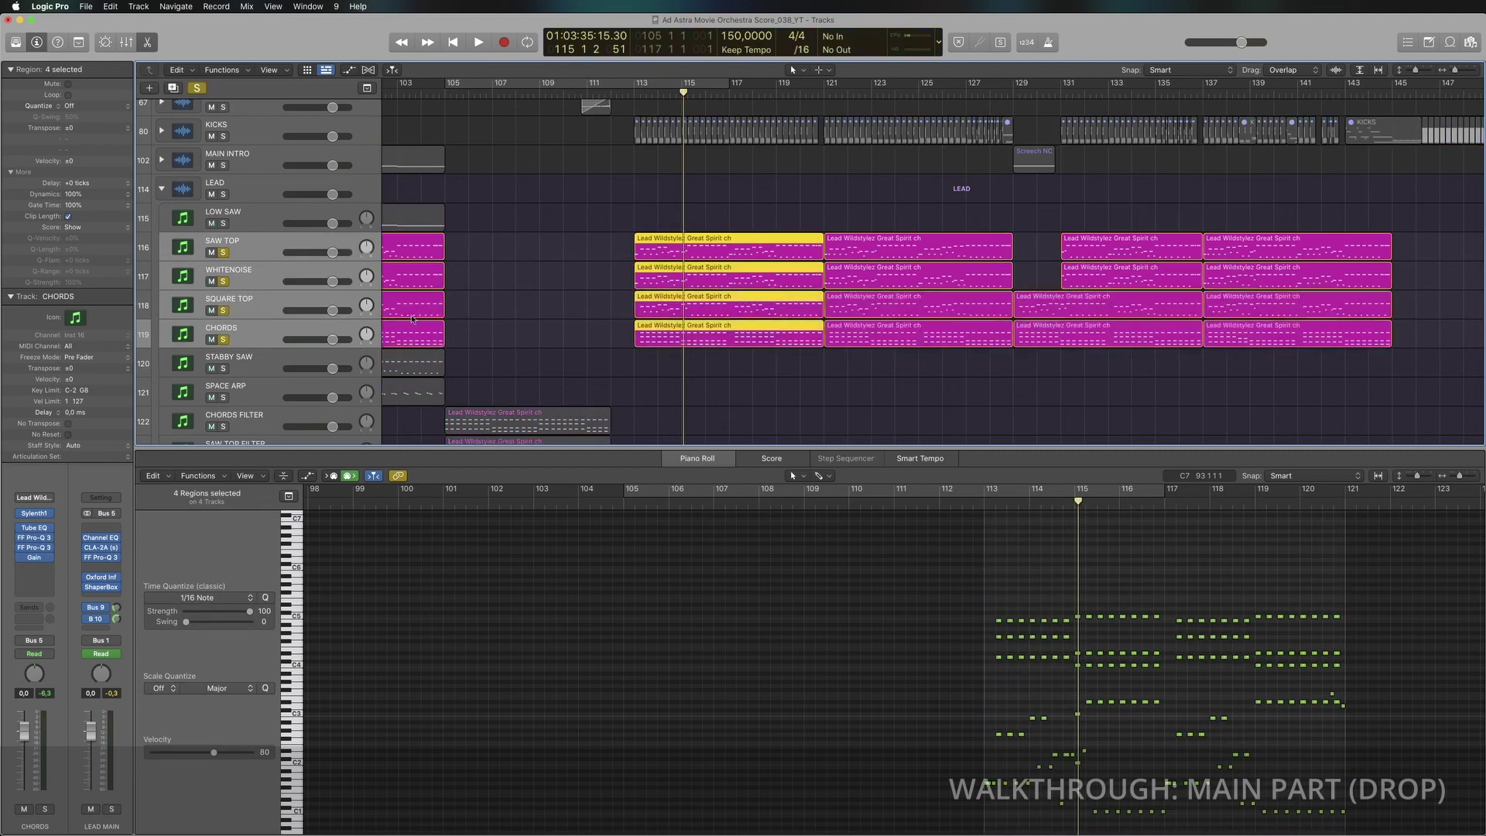
key("space")
left_click(640, 88)
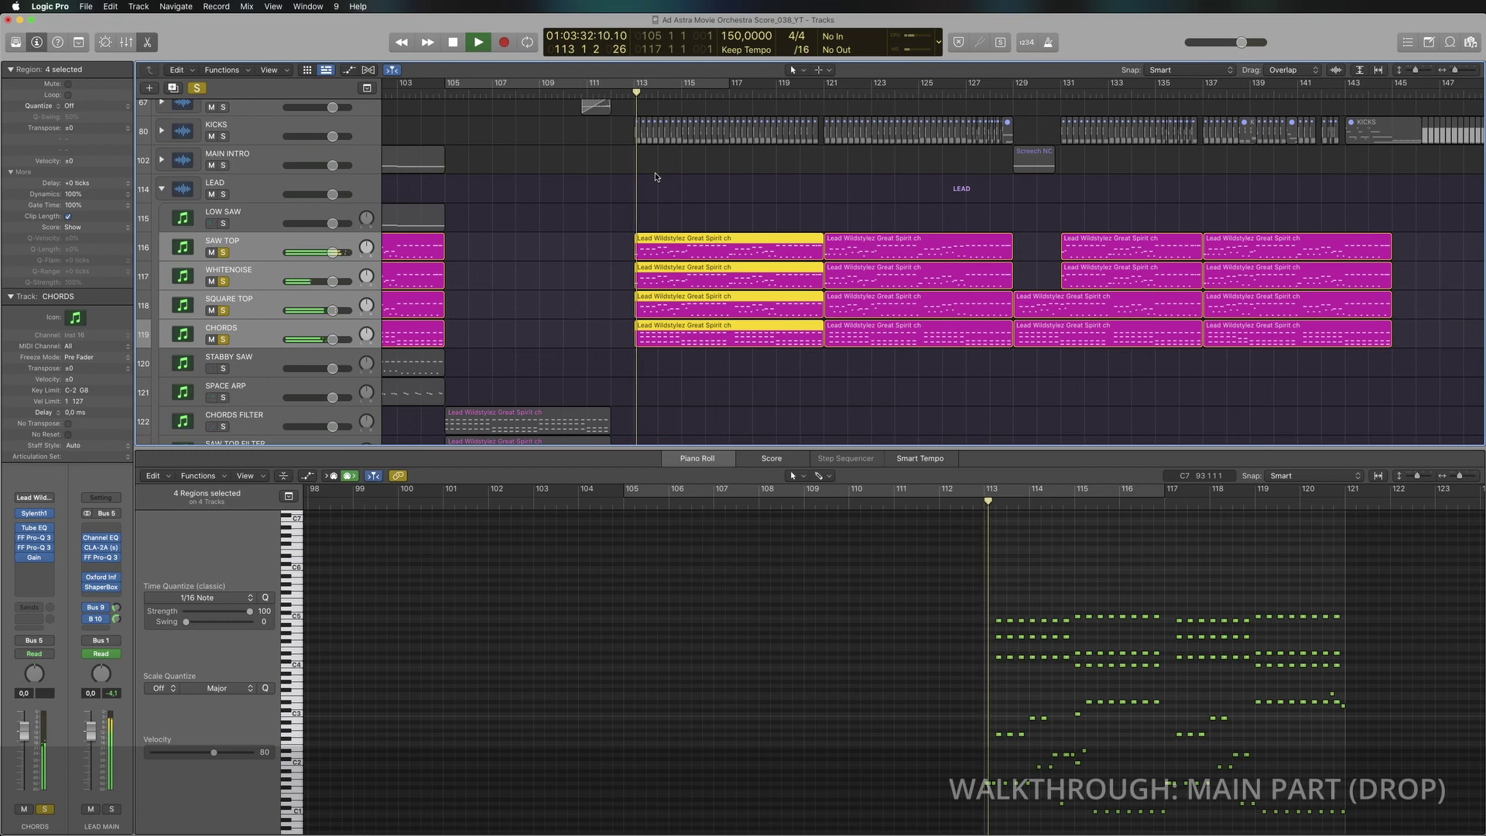
scroll(656, 176, "left", 5)
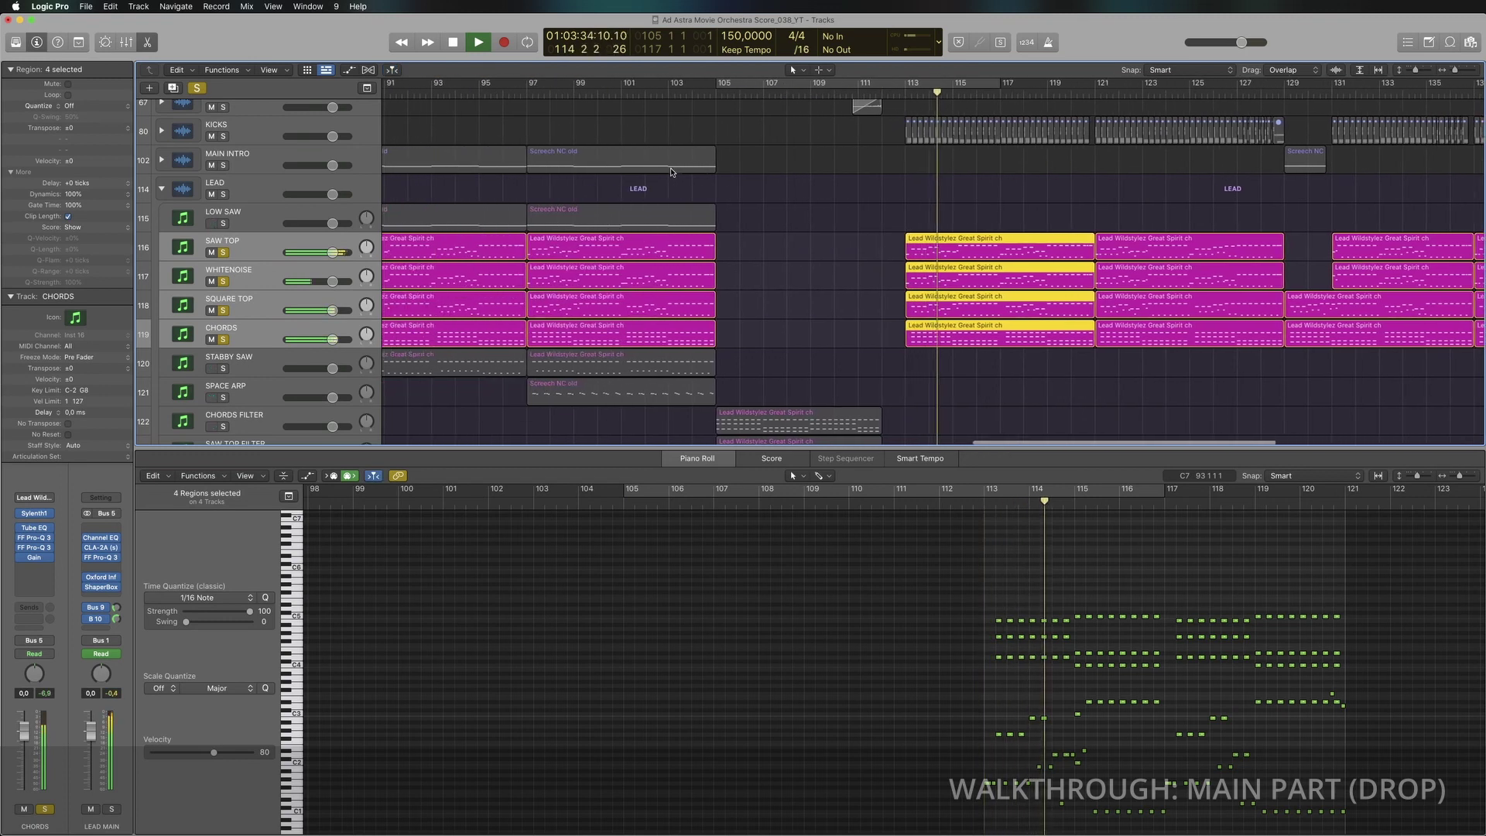
scroll(665, 174, "down", 3)
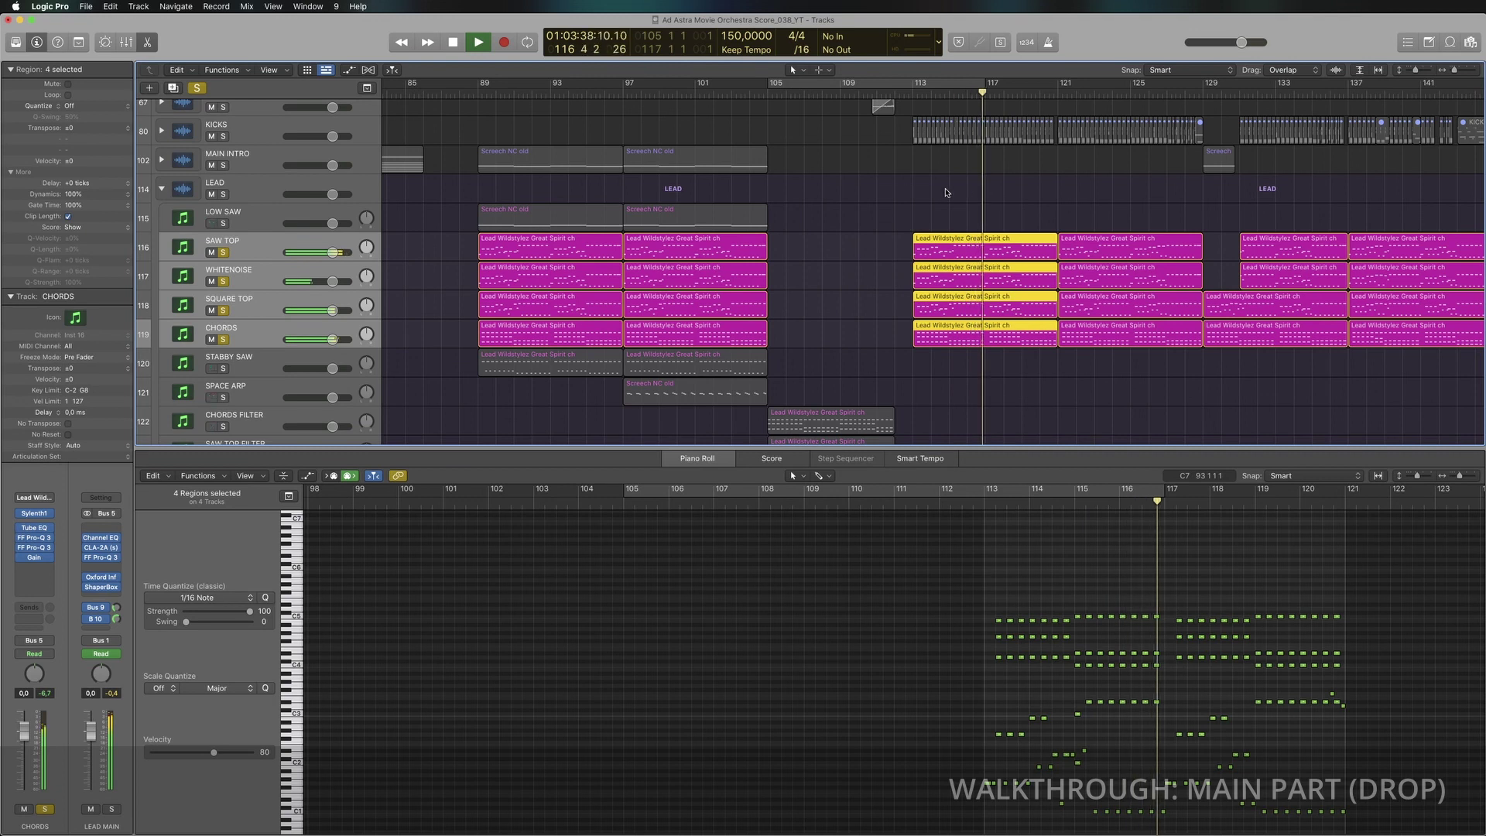
key("space")
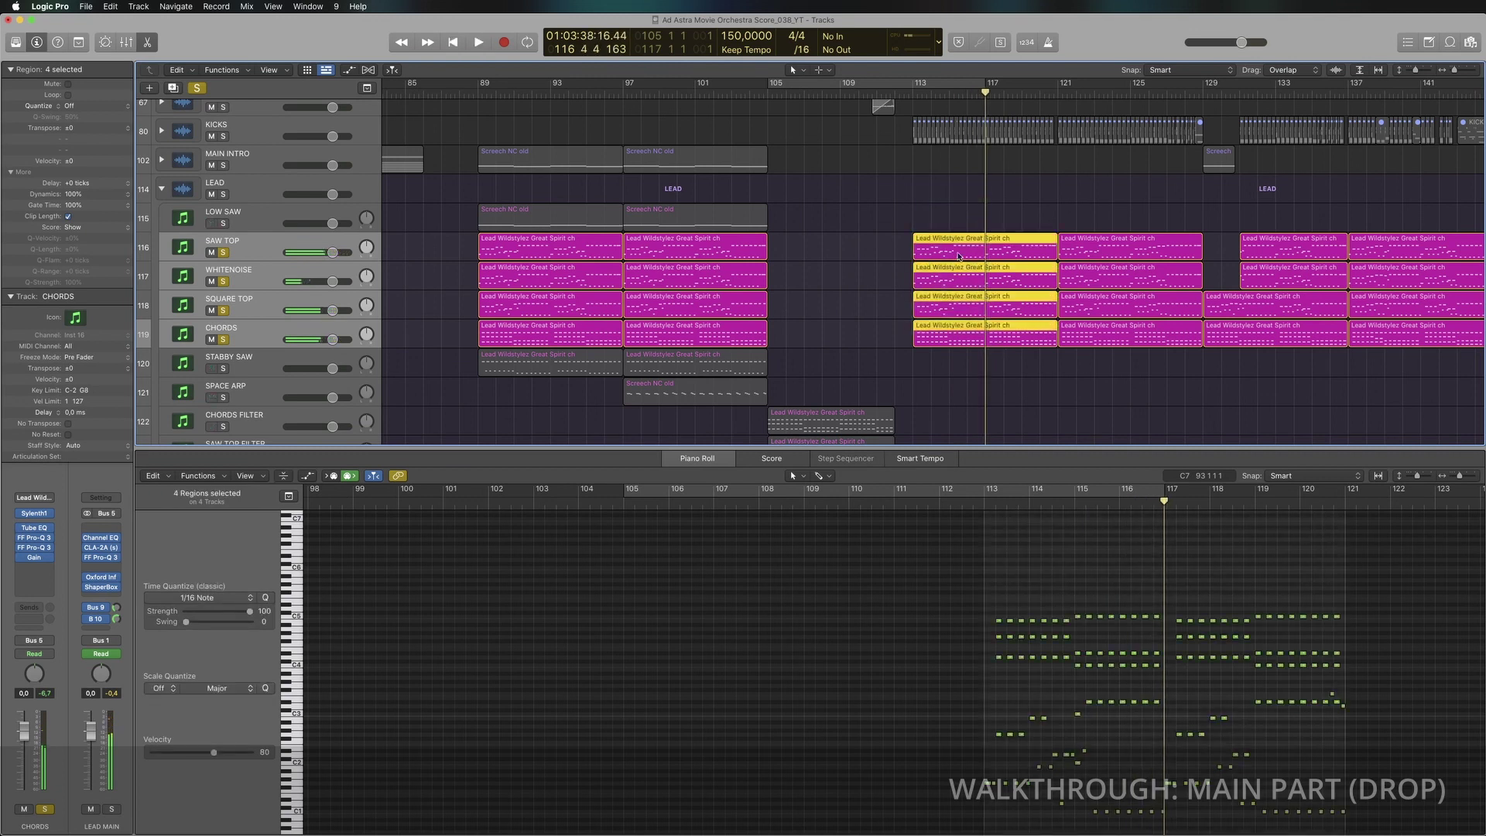
Step: Marquee the four soloed lead regions at bar 113 again and clear the region selection
left_click_drag(875, 186, 974, 374)
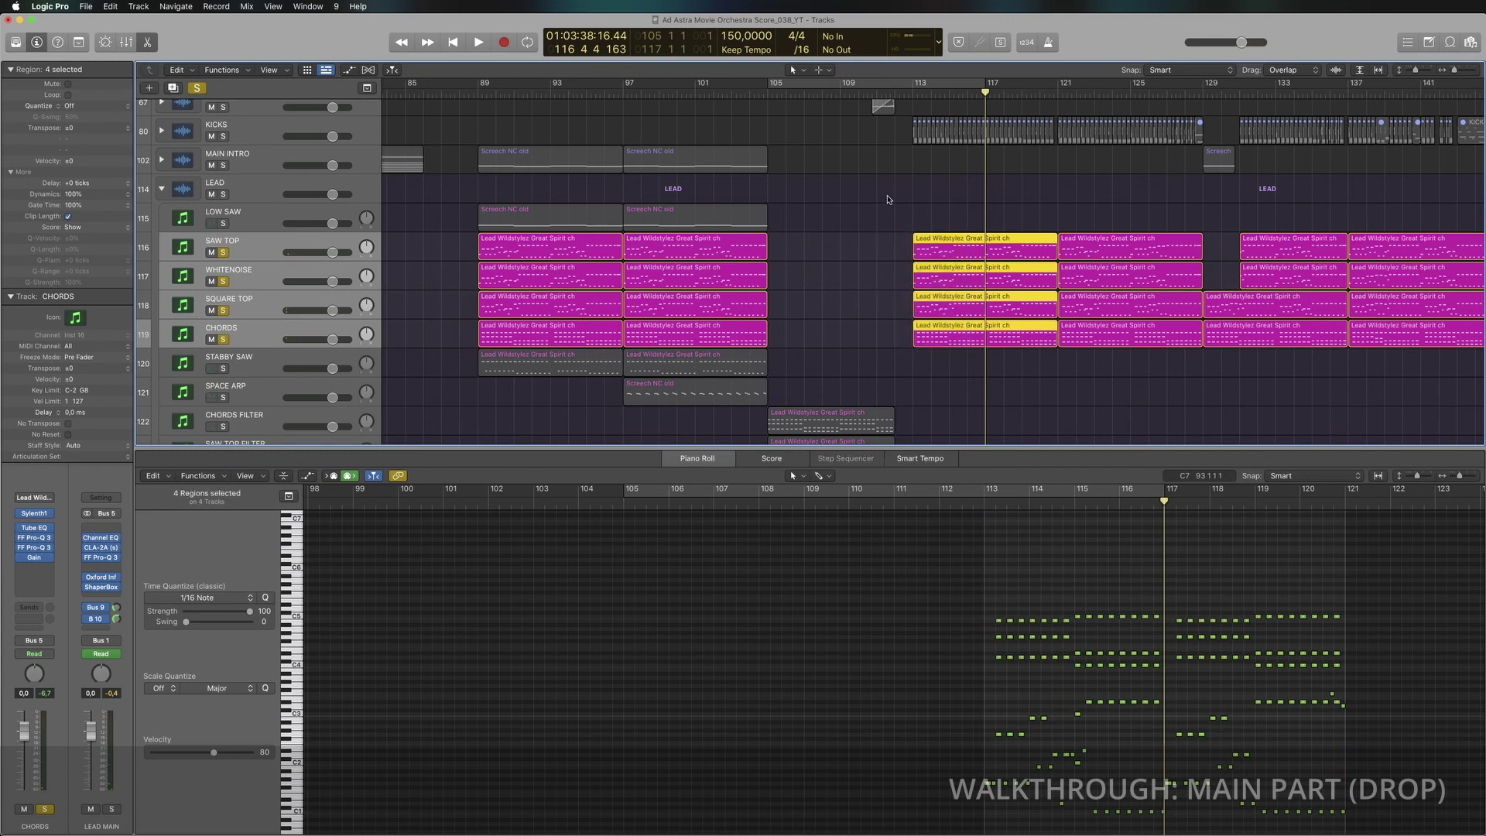
left_click_drag(869, 184, 977, 374)
left_click(872, 199)
left_click_drag(897, 240, 902, 224)
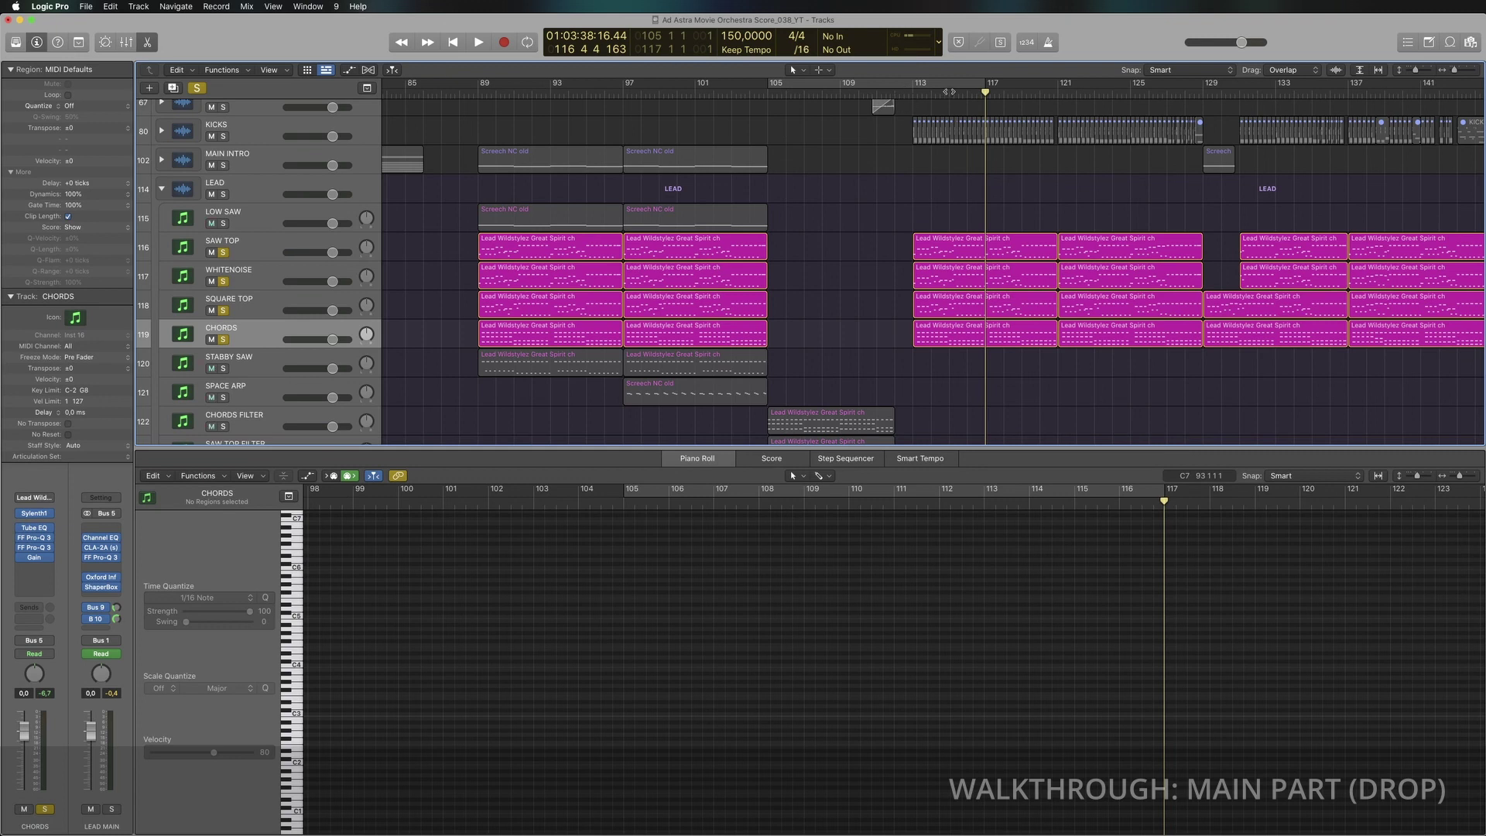
Step: Move the playhead back to bar 113 and marquee the soloed lead regions there, leaving no region selected
left_click(913, 93)
left_click_drag(846, 188, 1027, 409)
left_click_drag(883, 138, 1058, 149)
left_click_drag(1053, 228, 979, 372)
left_click(973, 372)
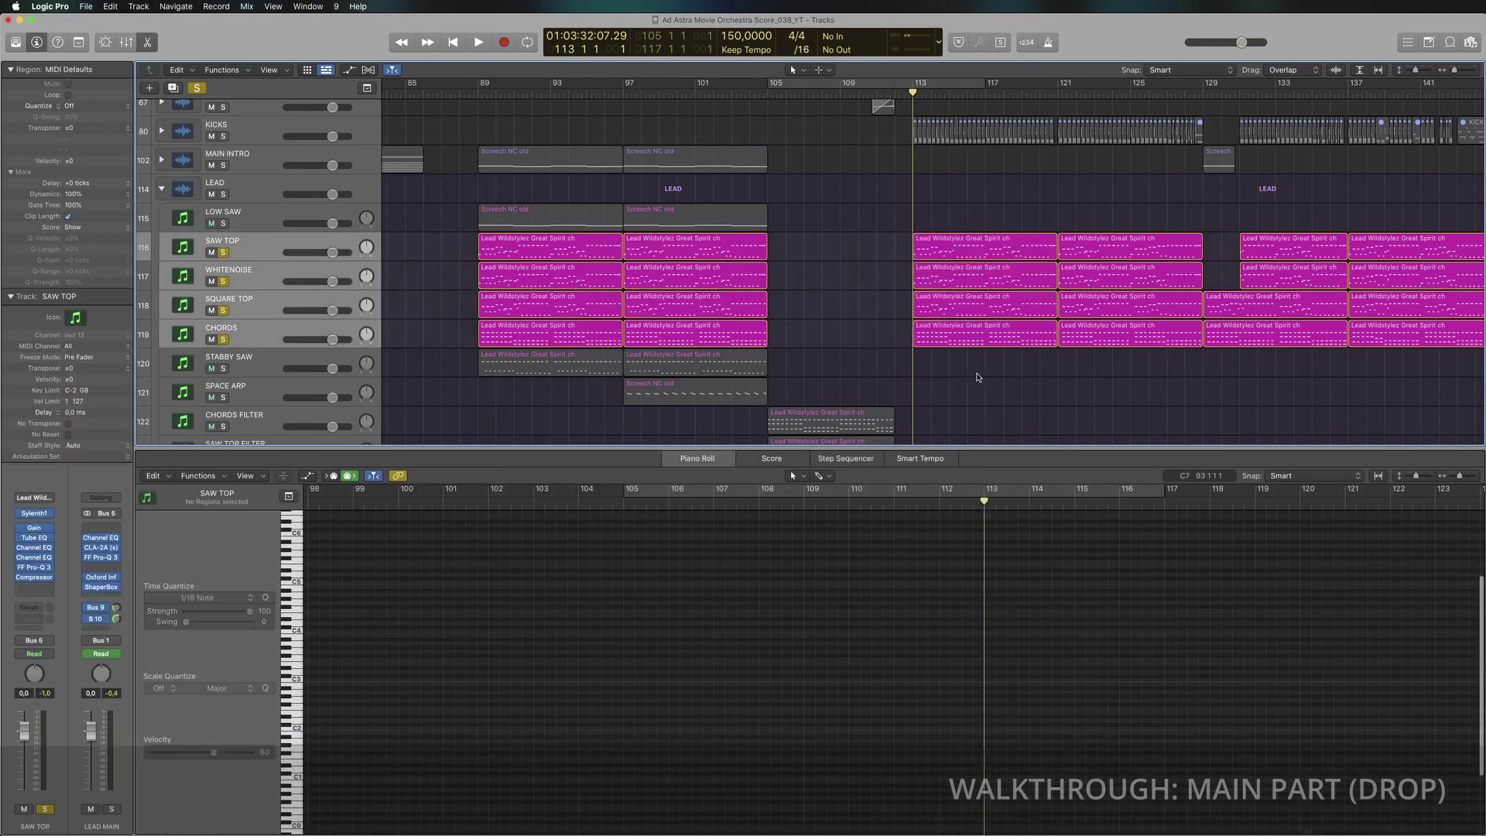
Step: Play the soloed leads with bars 89 to 96 as the cycle range, and move the cycle to bars 113 to 121
left_click_drag(480, 82, 605, 83)
key("space")
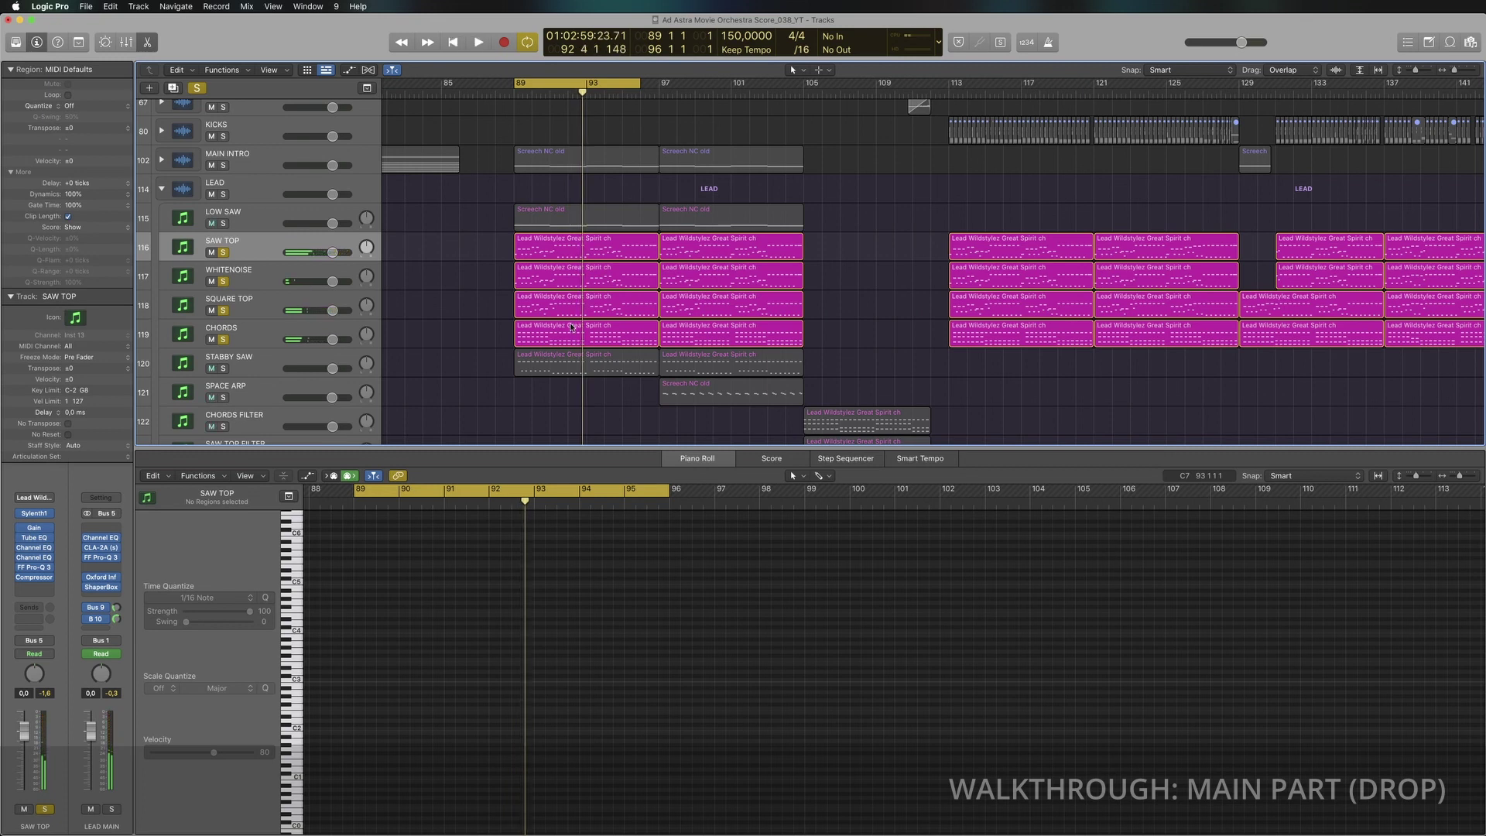
left_click(949, 91)
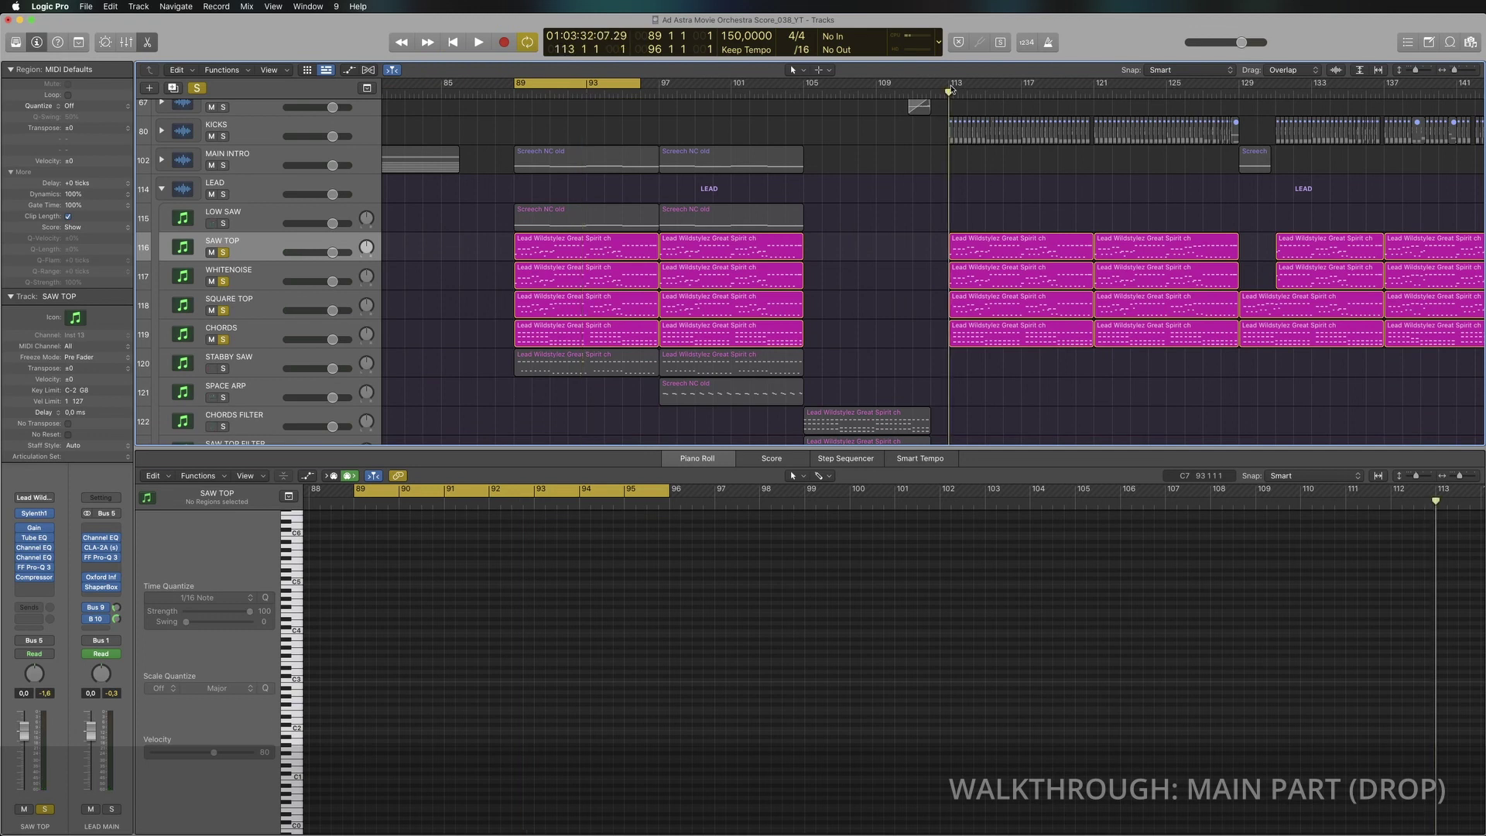
left_click_drag(951, 90, 1094, 87)
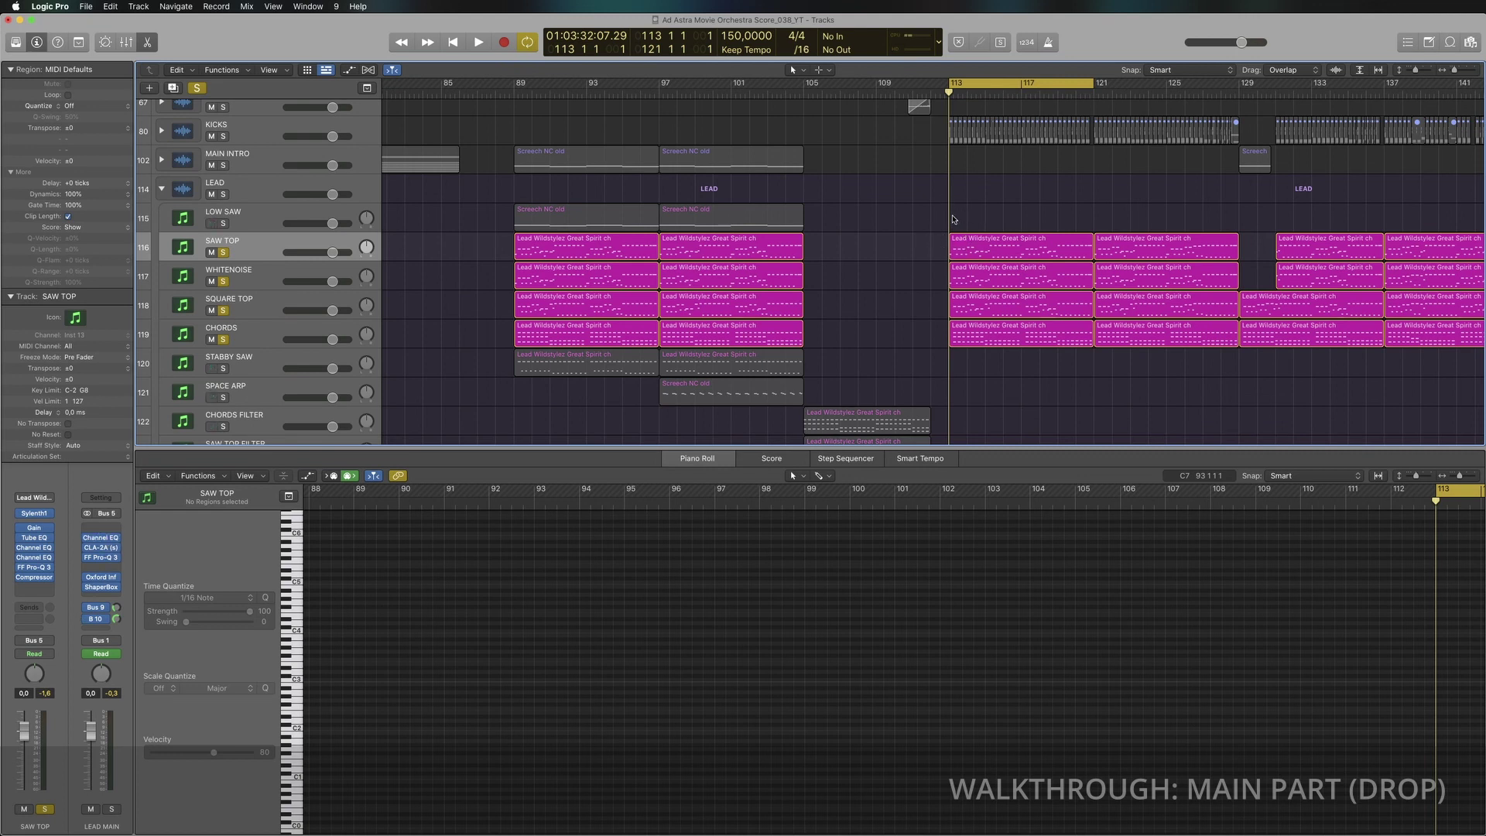
Step: Inspect the ShaperBox volume curve on the LEAD MAIN bus and play the soloed leads from bar 113
left_click(106, 590)
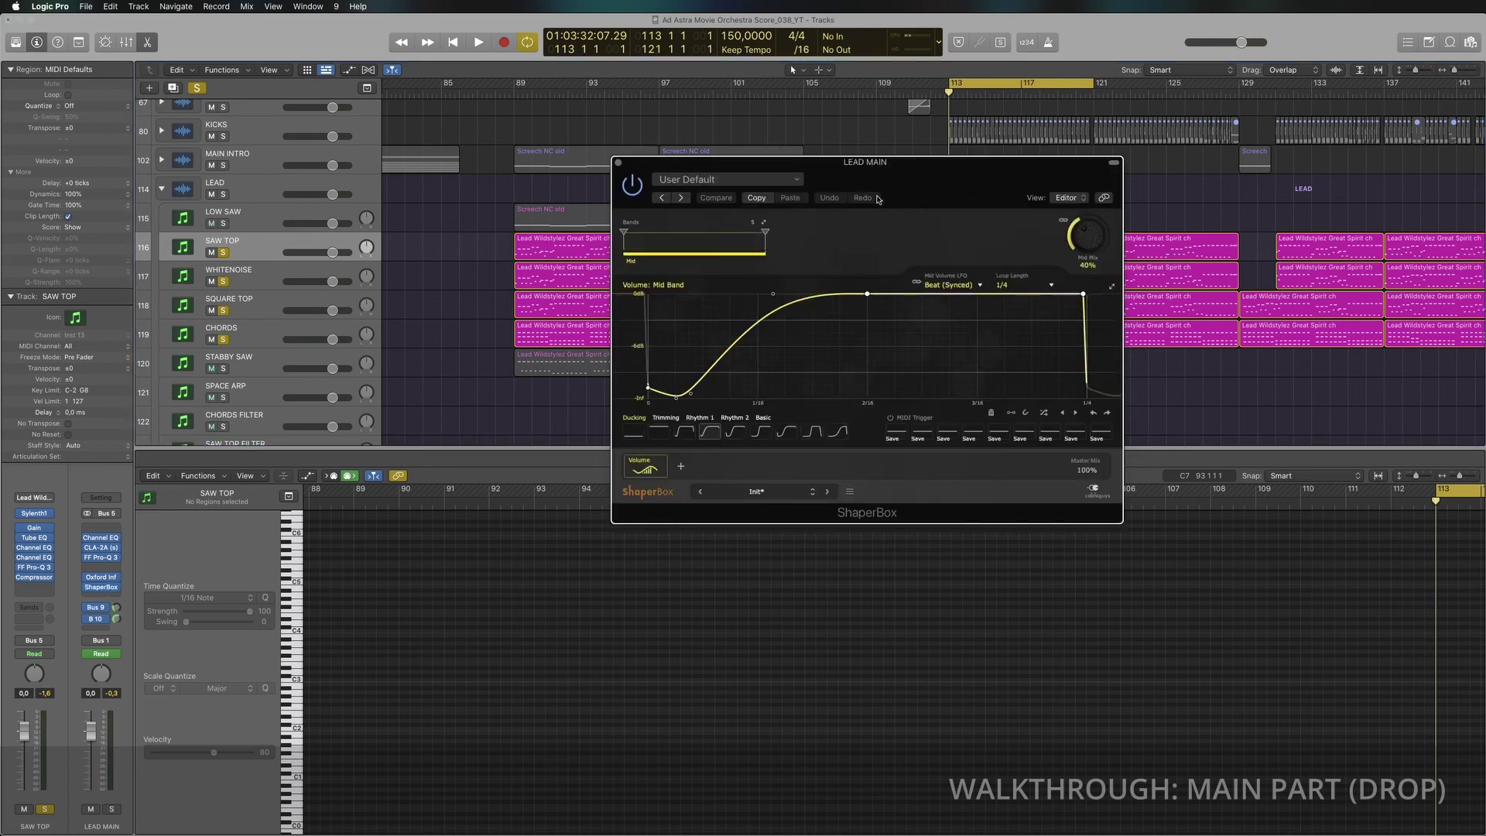
left_click(618, 163)
key("space")
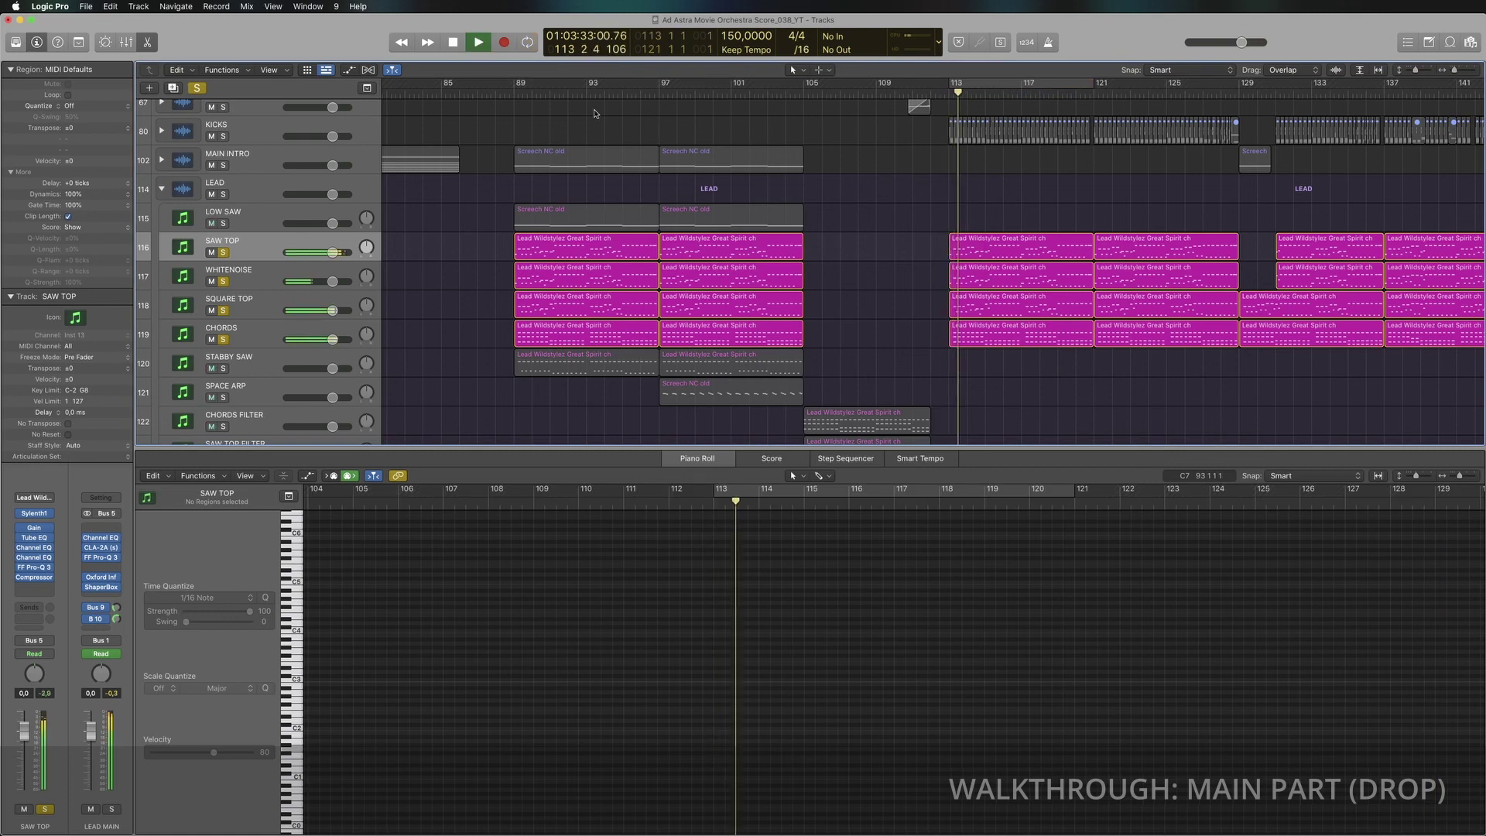
Step: Clear all track solos while playing from bar 89, and hide the Piano Roll
left_click(513, 94)
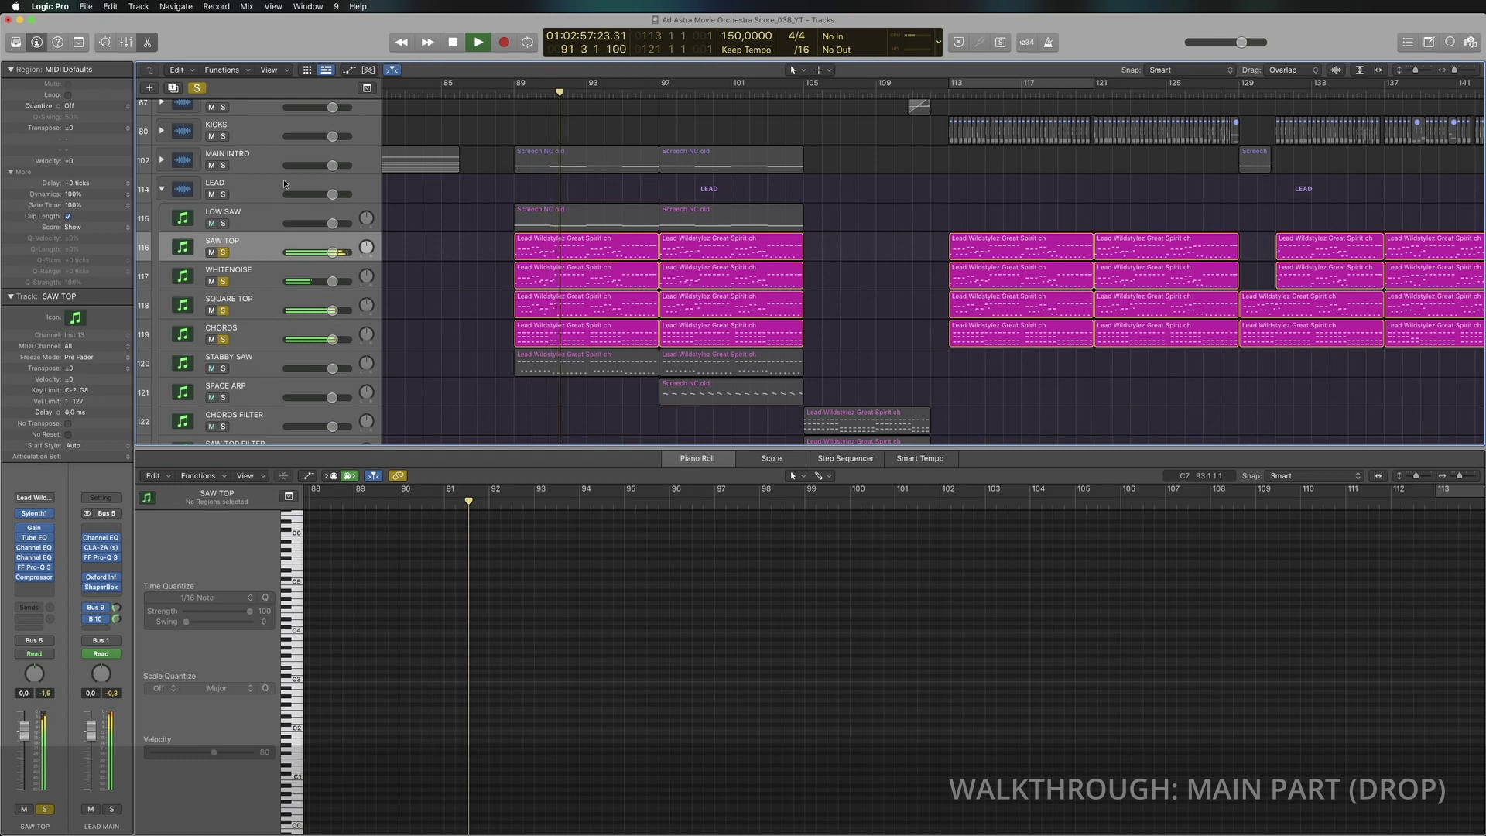
key("ctrl+alt+super+s")
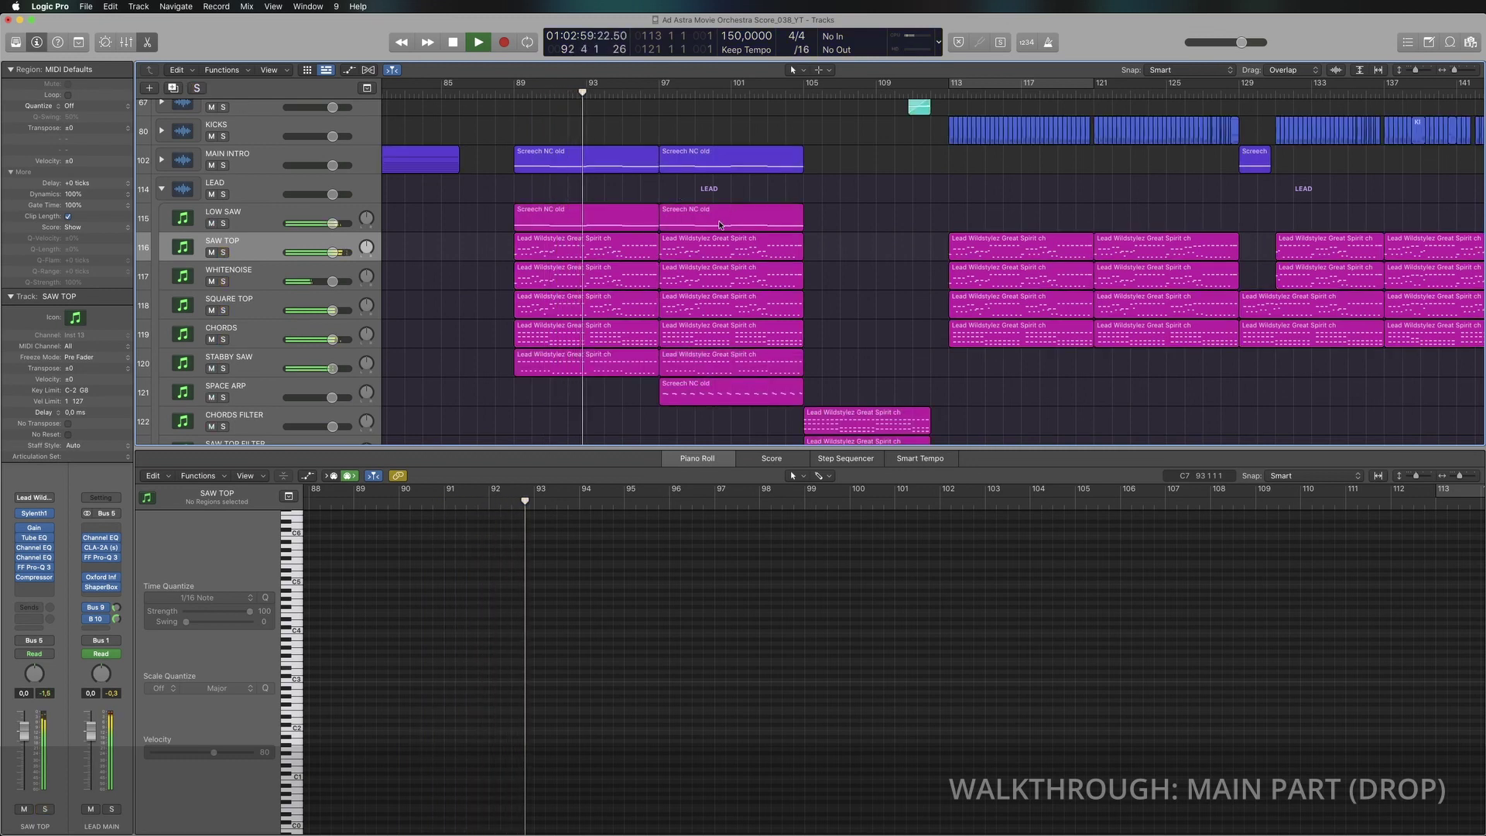
scroll(720, 225, "down", 10)
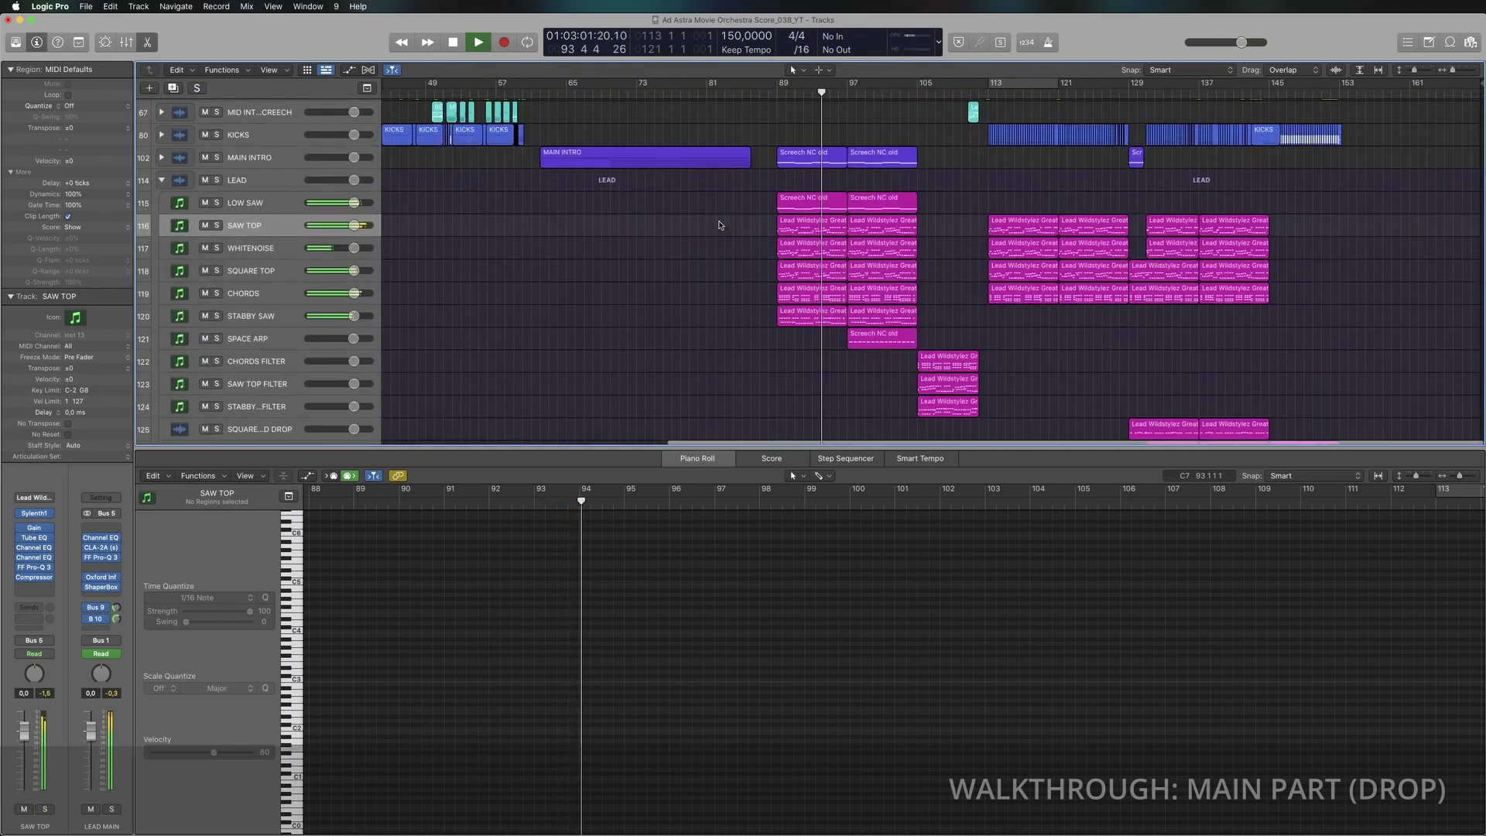
key("x")
key("x")
scroll(821, 282, "up", 10)
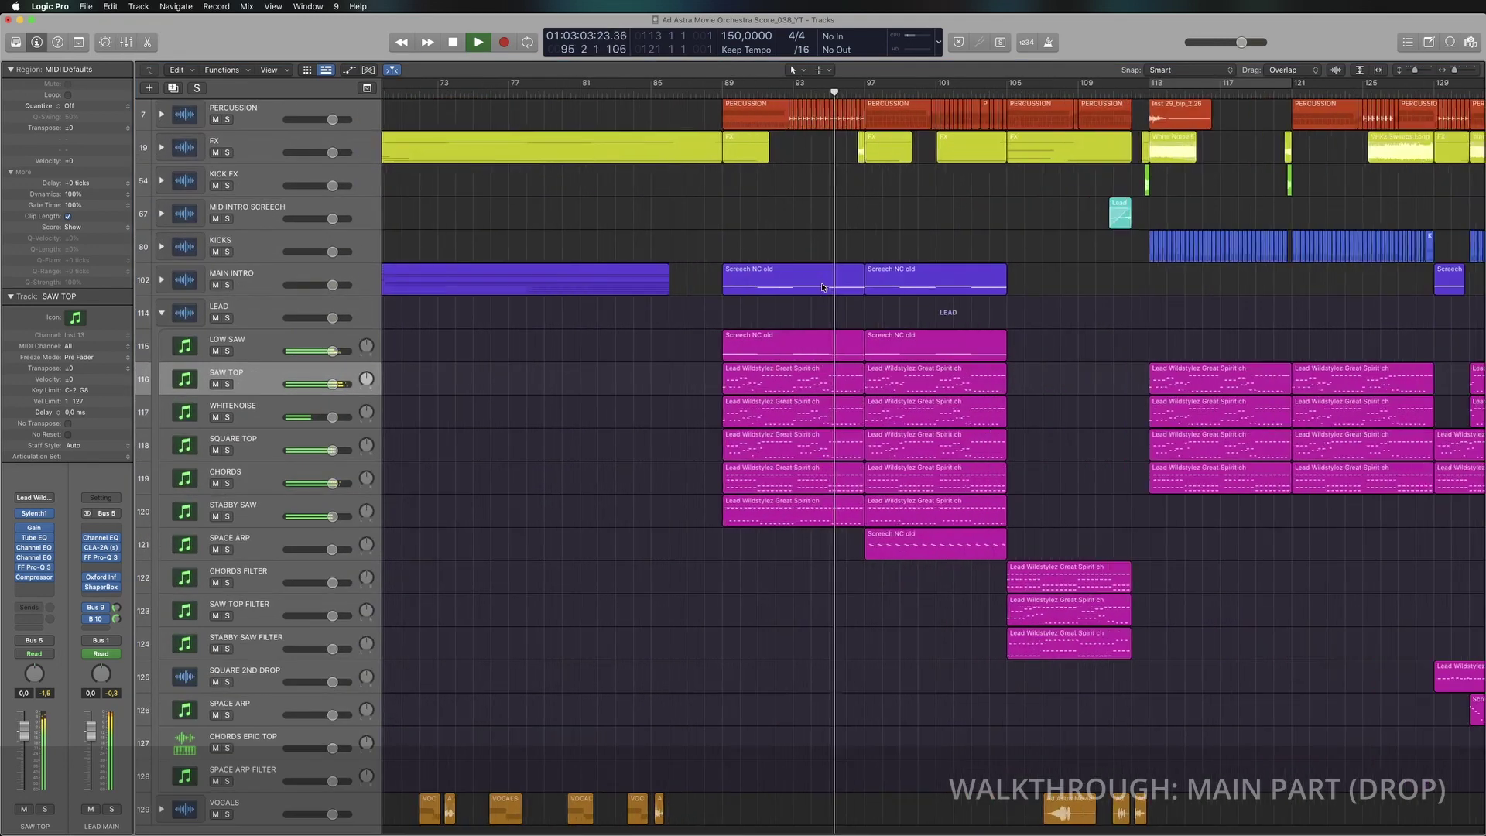
scroll(820, 281, "down", 6)
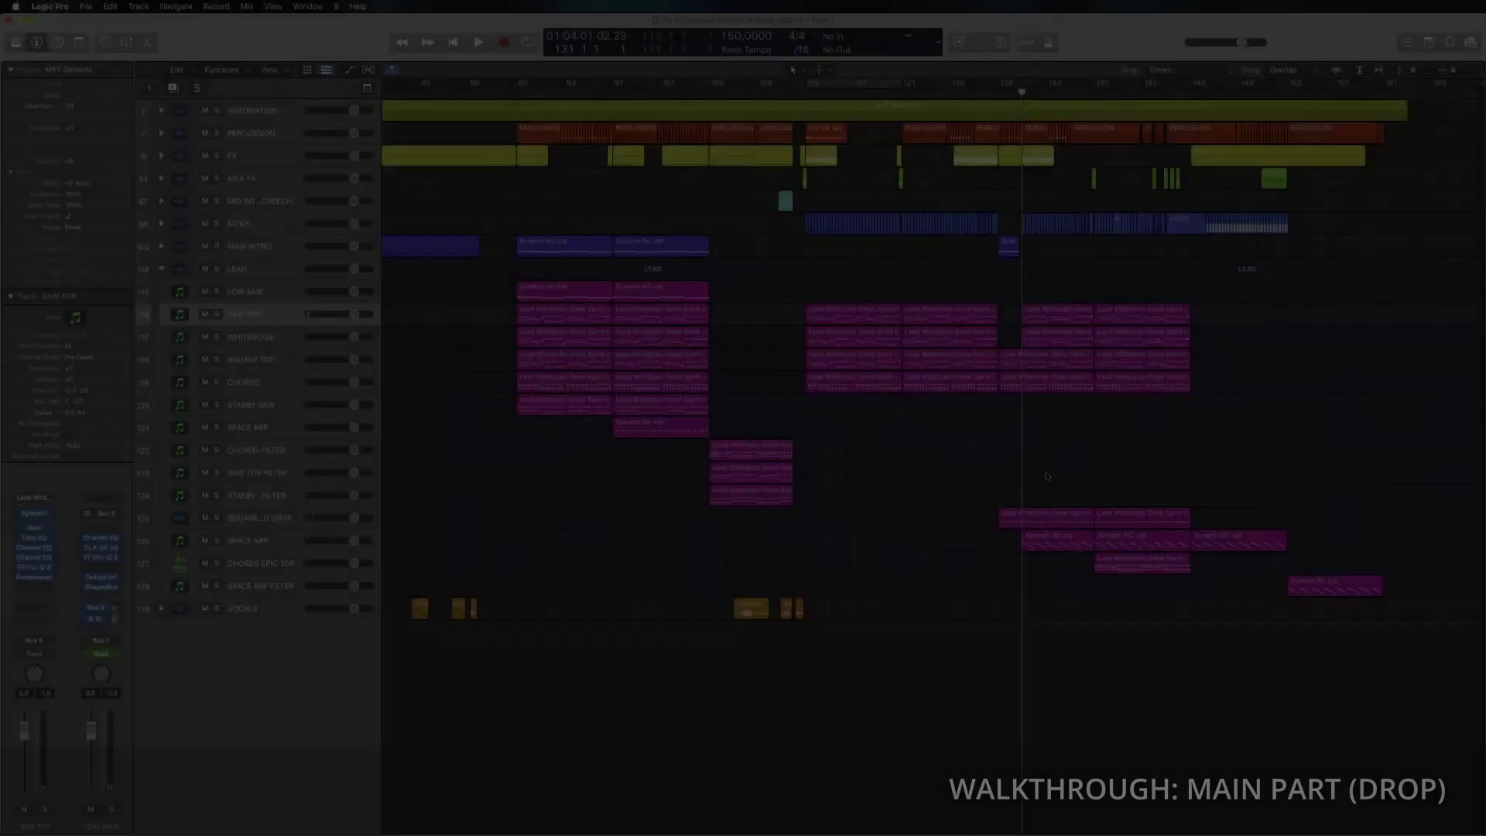
Step: Select the SQUARE 2ND DROP track, play the second lead section from bar 129, and stop playback
scroll(1047, 476, "up", 5)
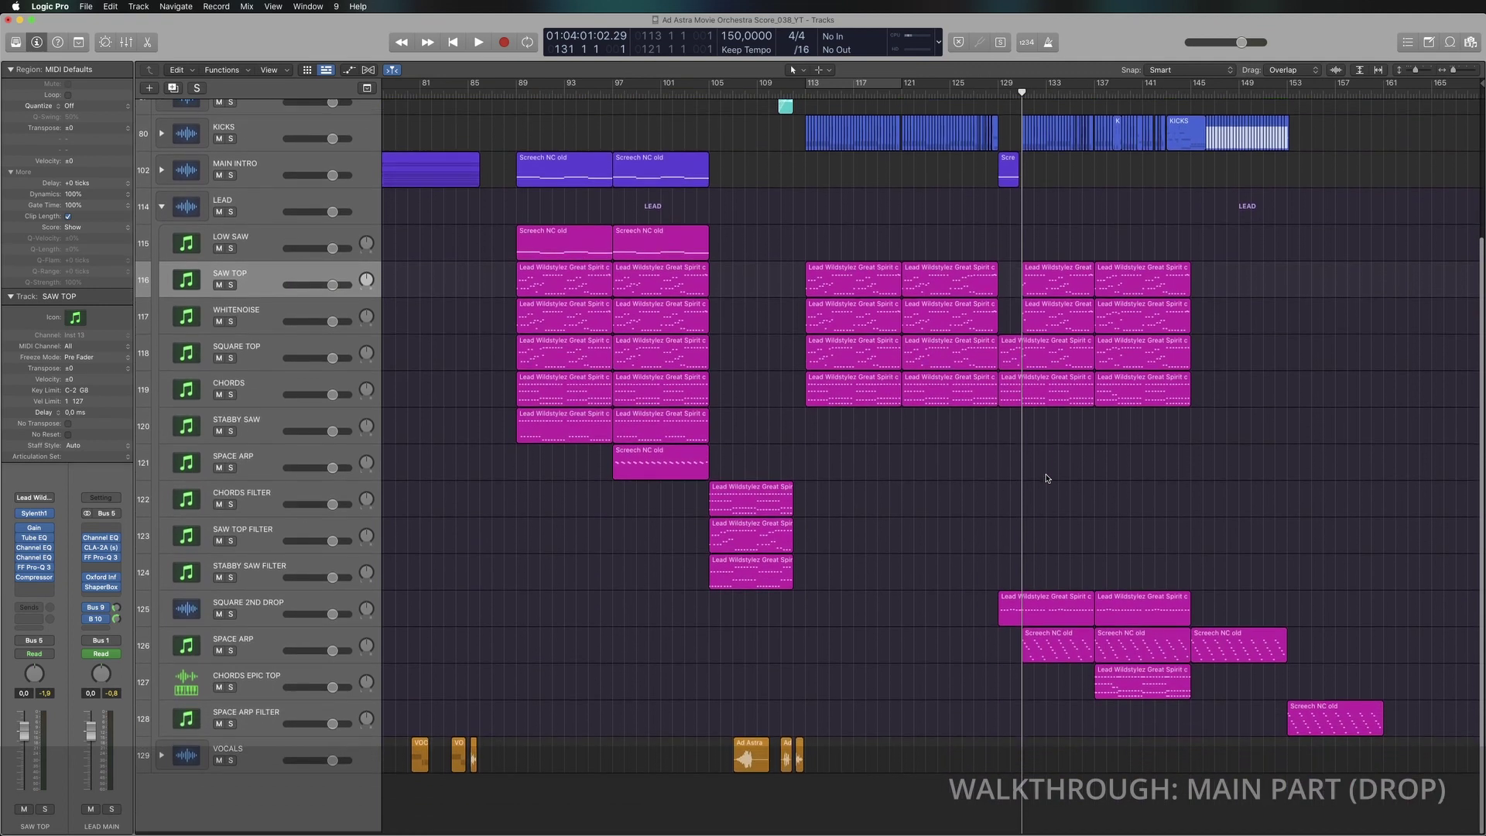
scroll(1047, 479, "up", 1)
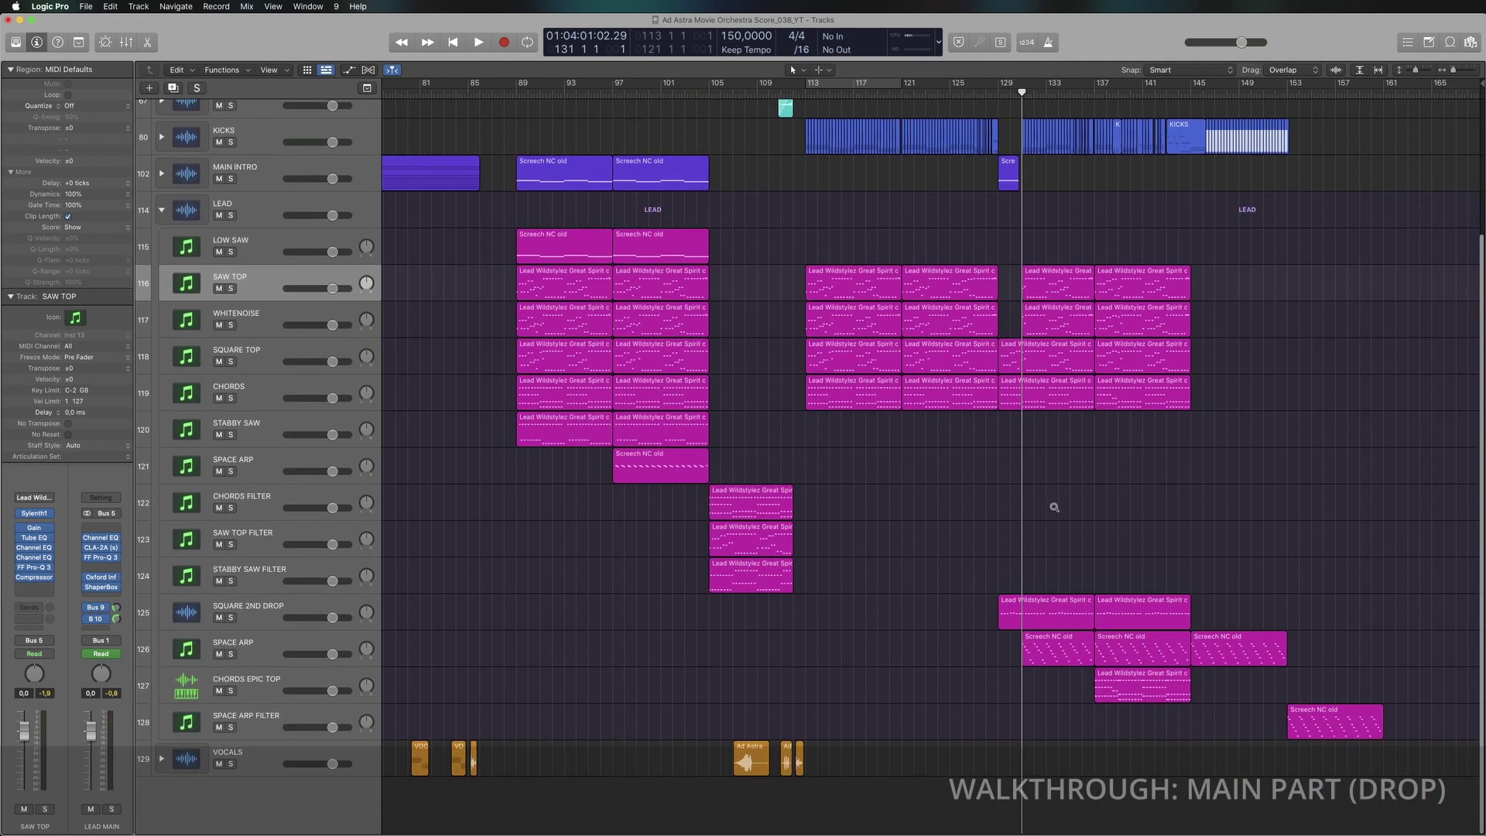
scroll(1054, 507, "up", 4)
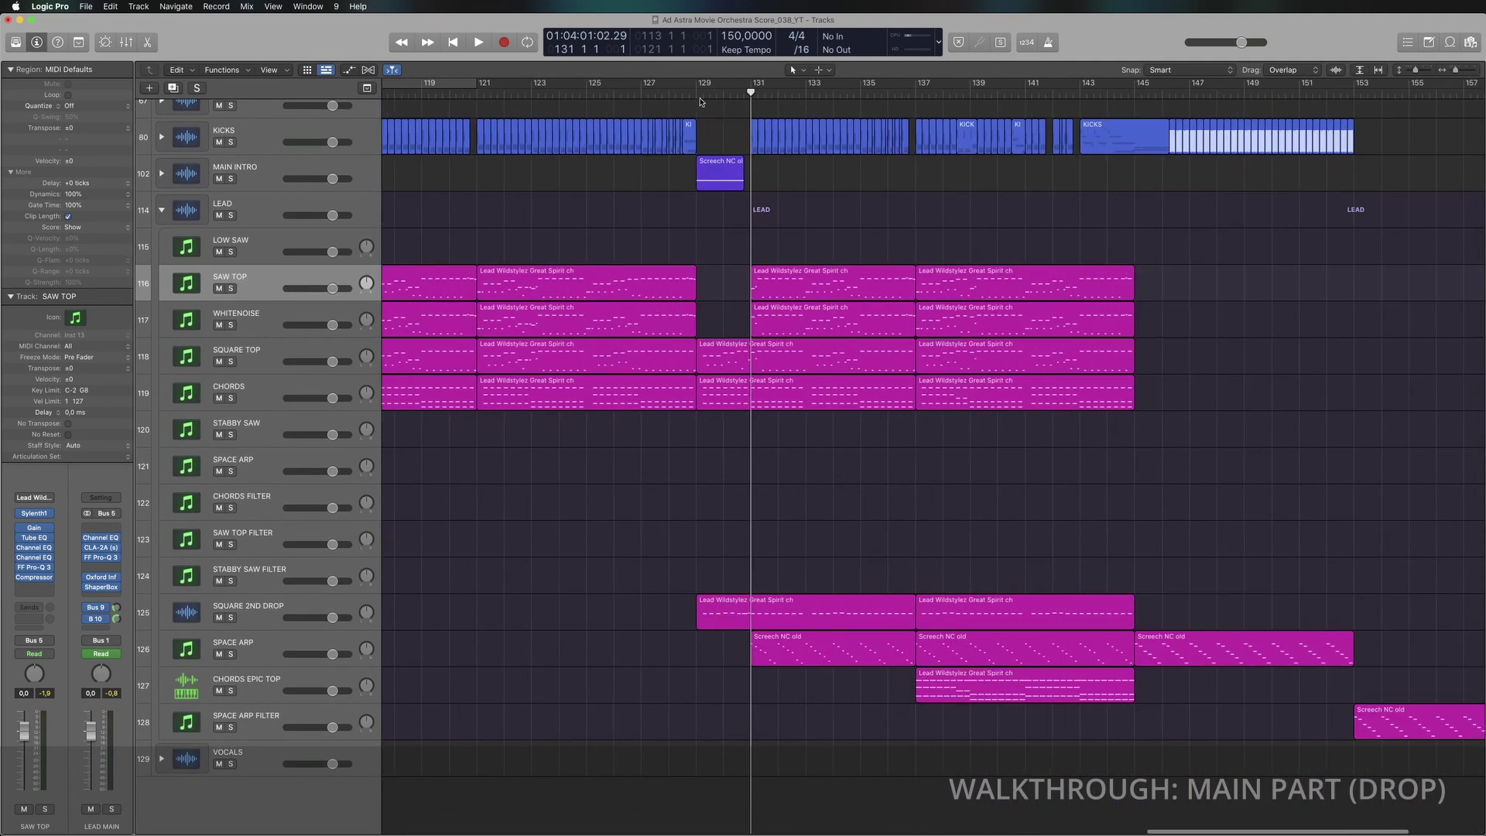
left_click(700, 97)
left_click(249, 614)
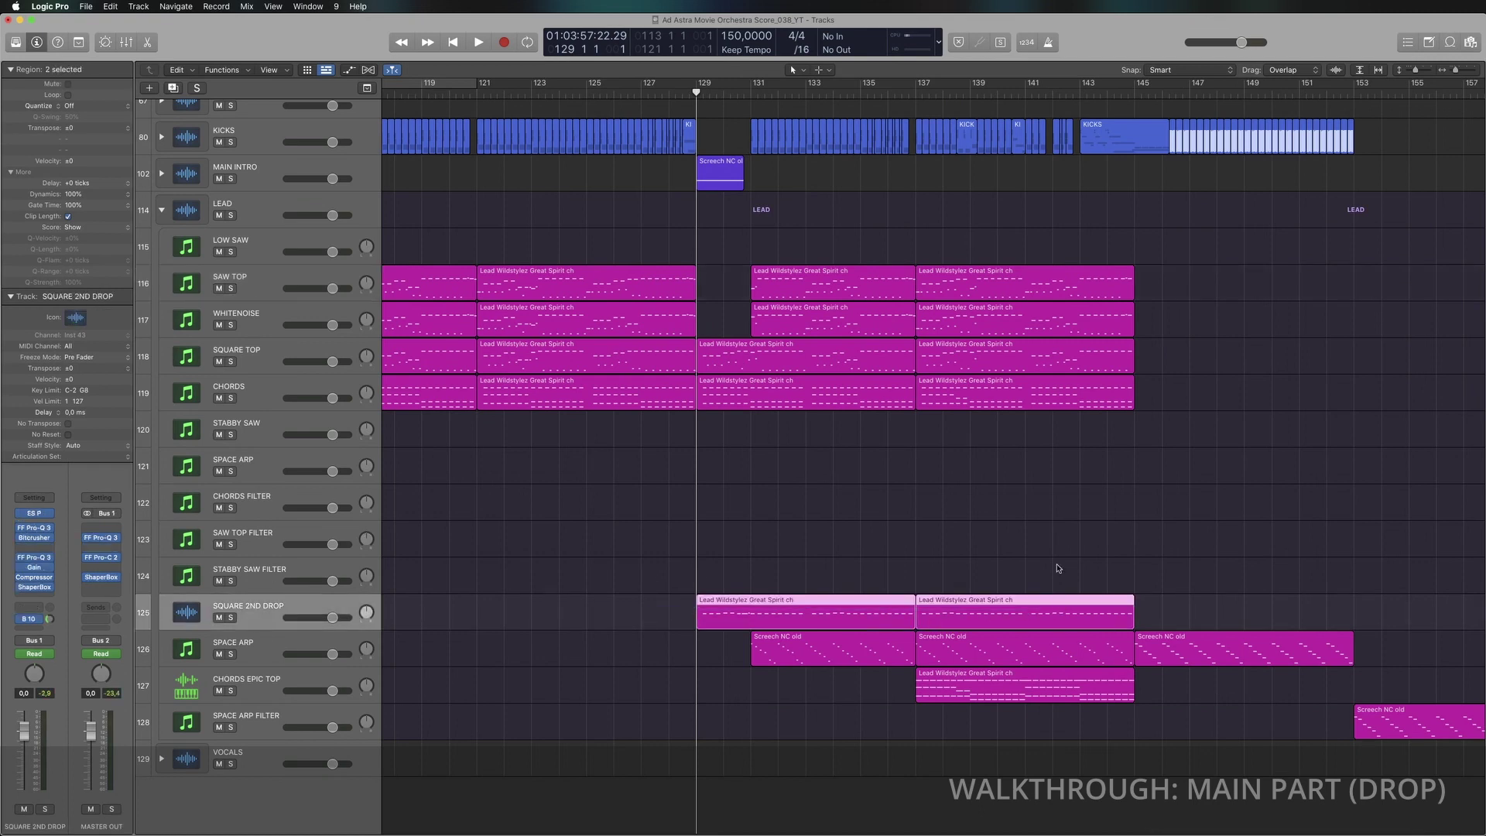
scroll(679, 383, "down", 2)
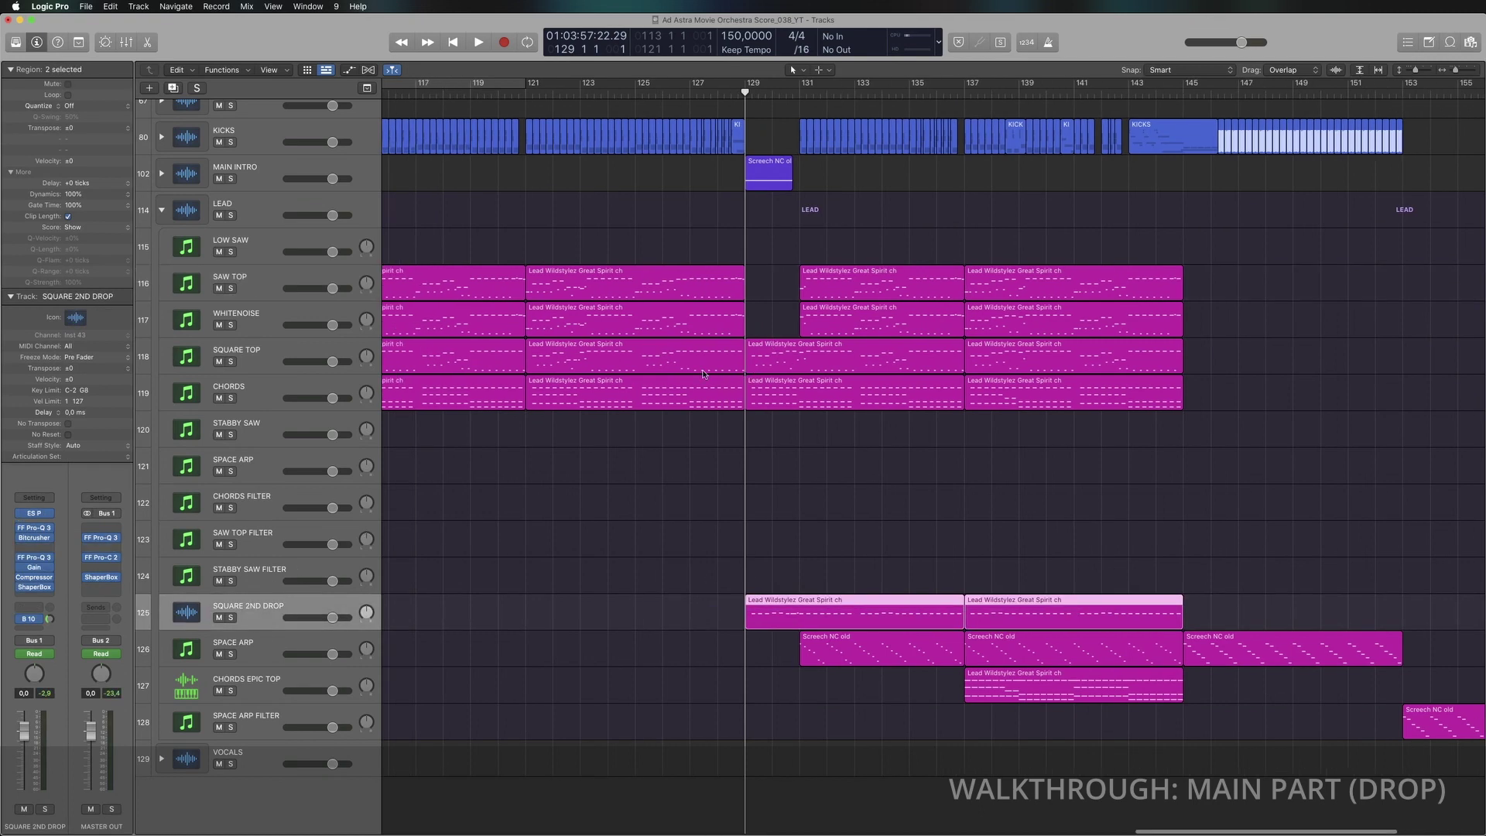
key("space")
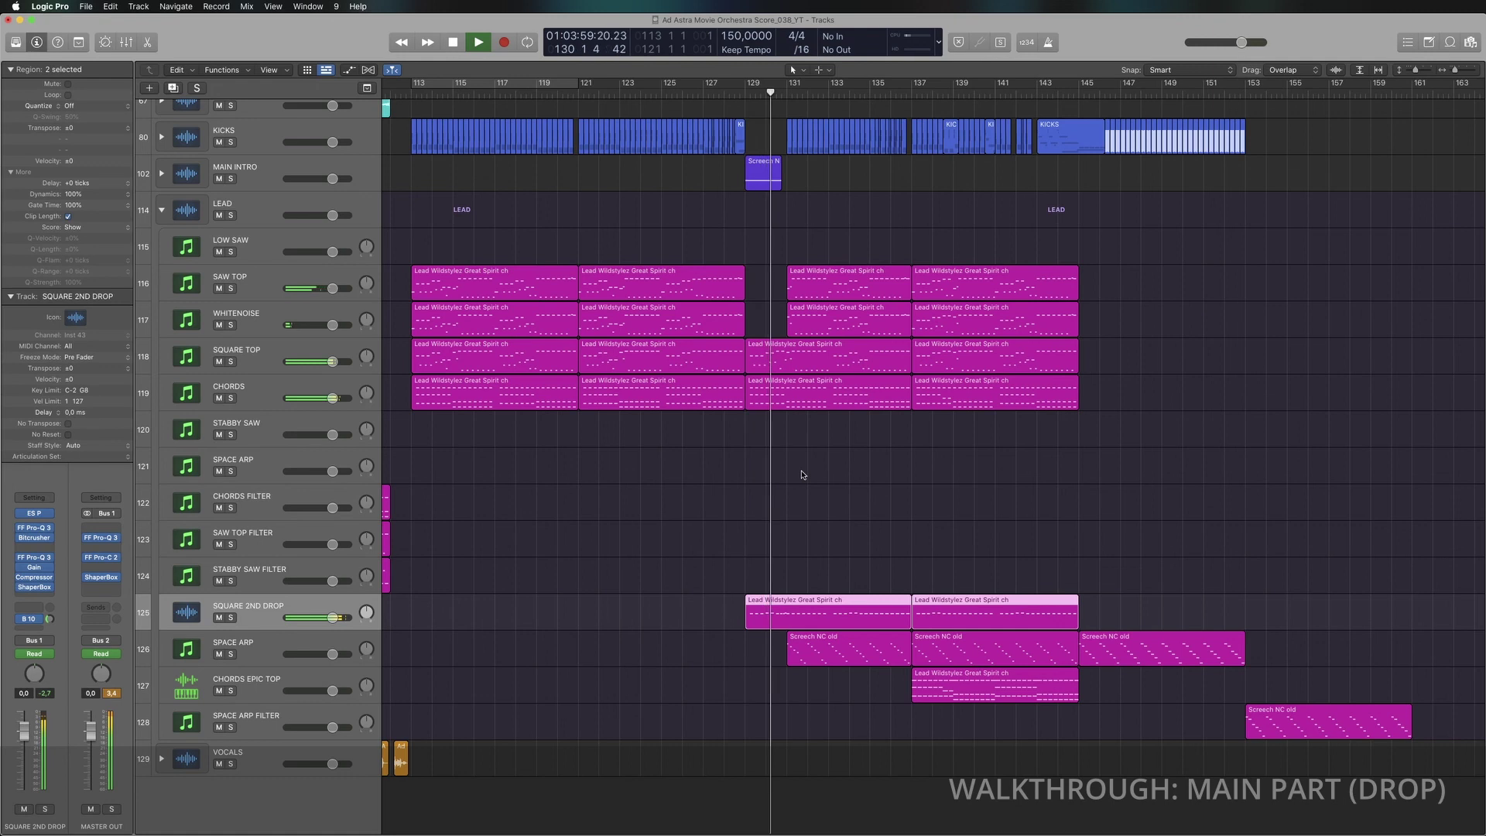
scroll(823, 522, "right", 1)
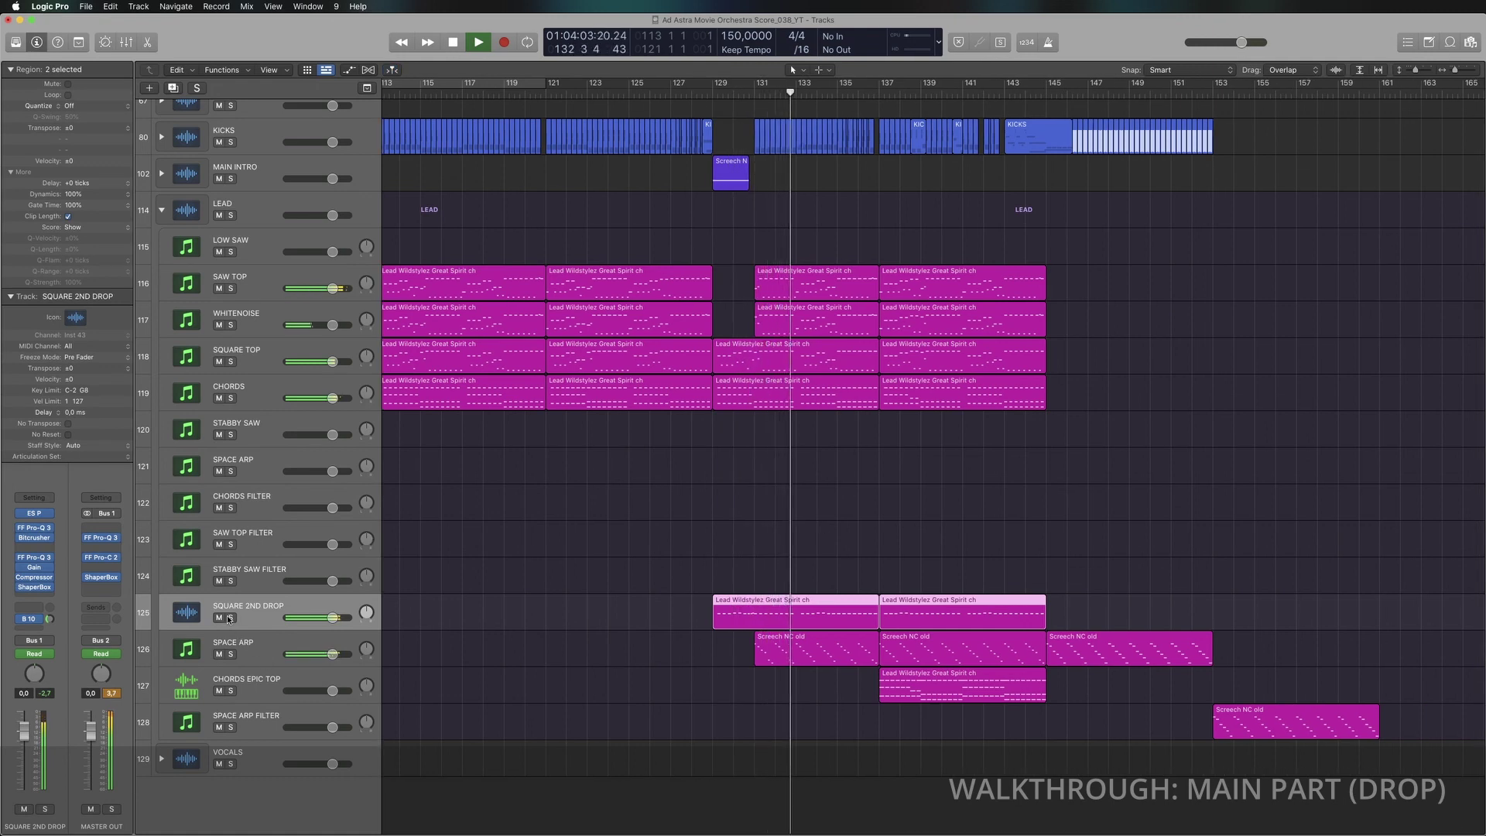
key("space")
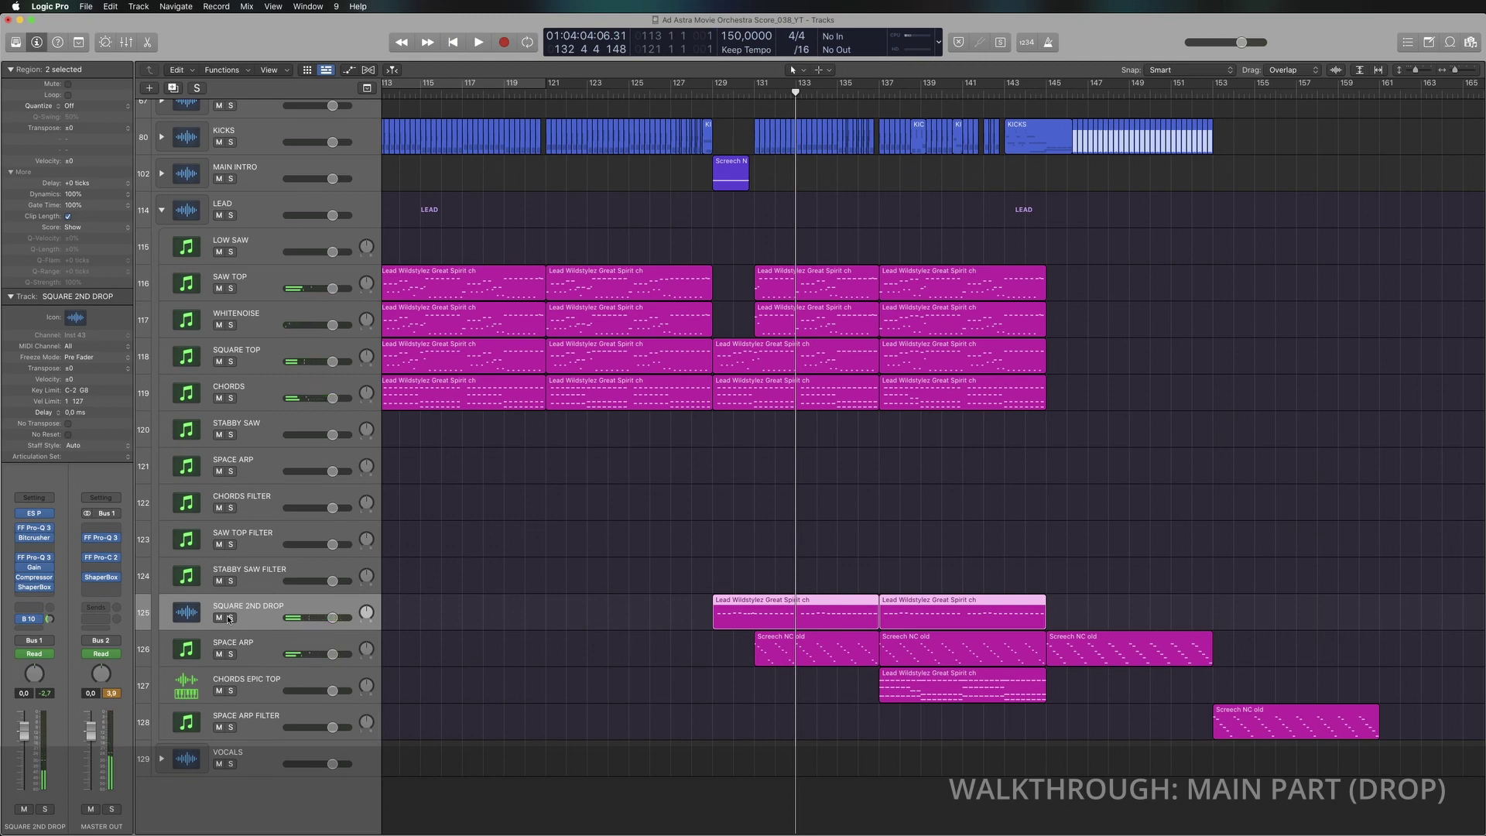
Step: Play SQUARE 2ND DROP soloed from bar 129 while viewing its ES P synth, and unsolo it before stopping playback
key("space")
left_click(230, 618)
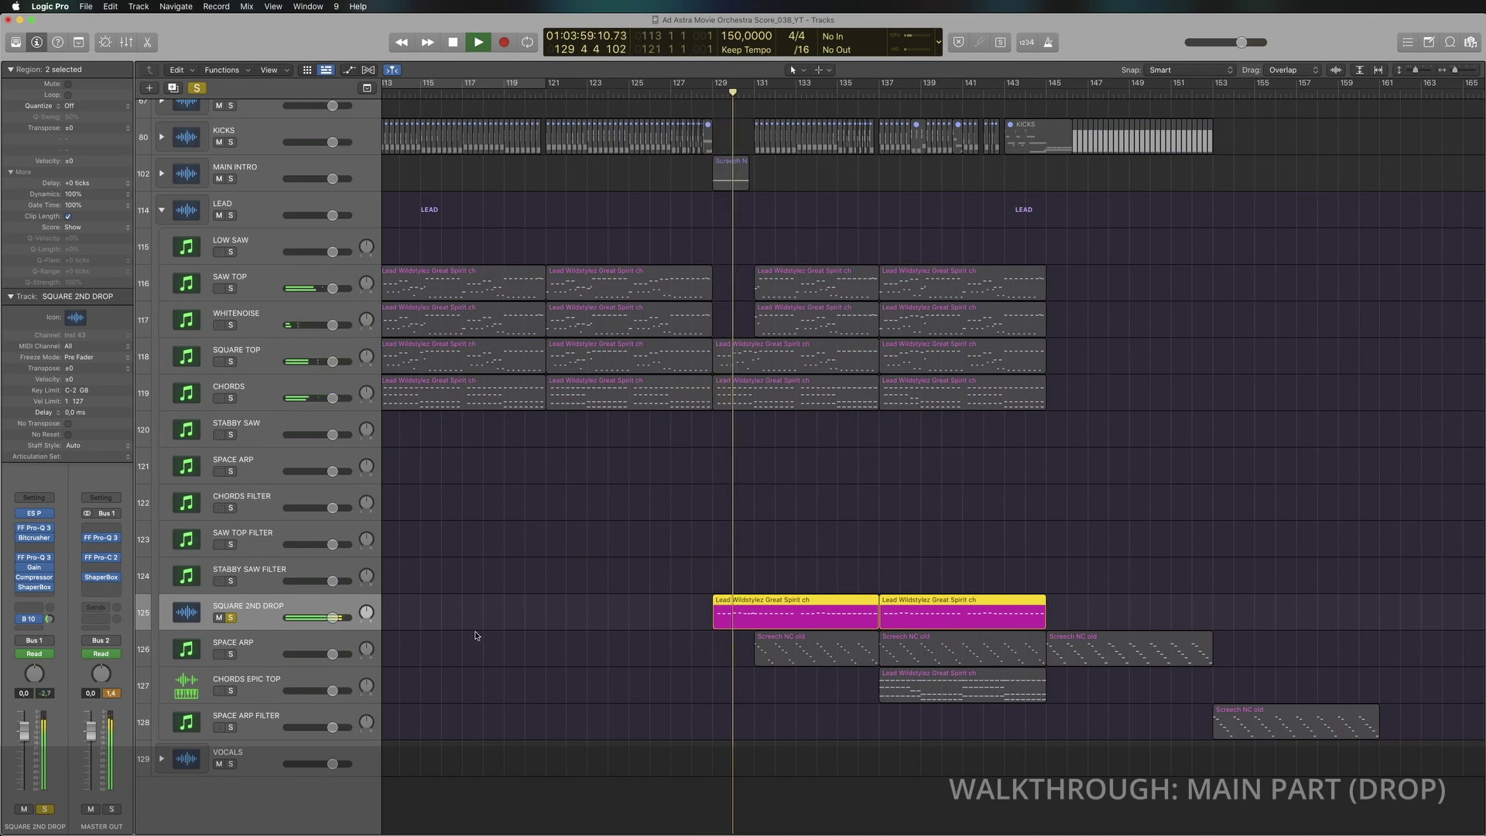
left_click(35, 514)
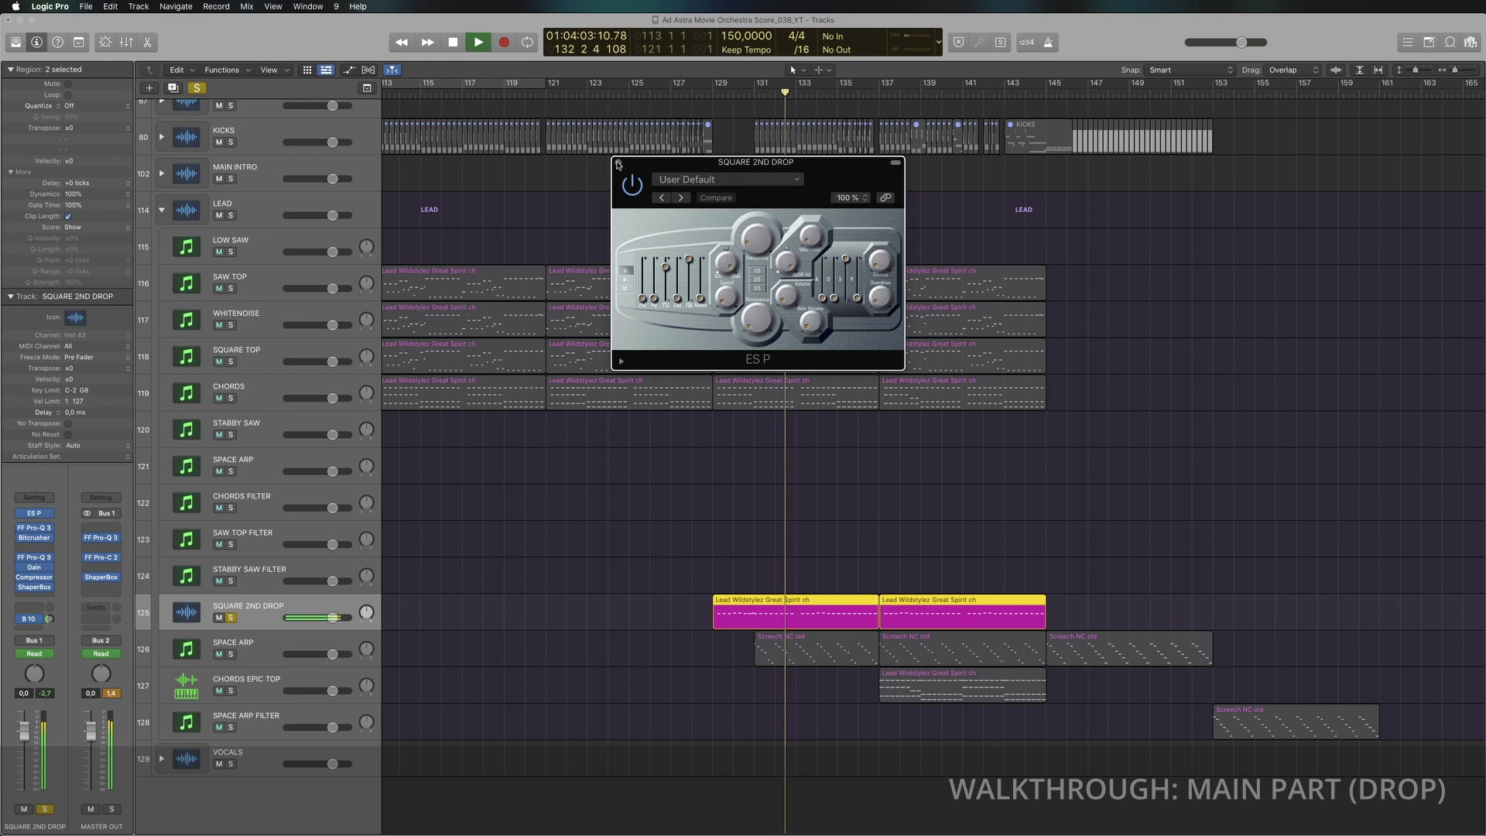
left_click(619, 163)
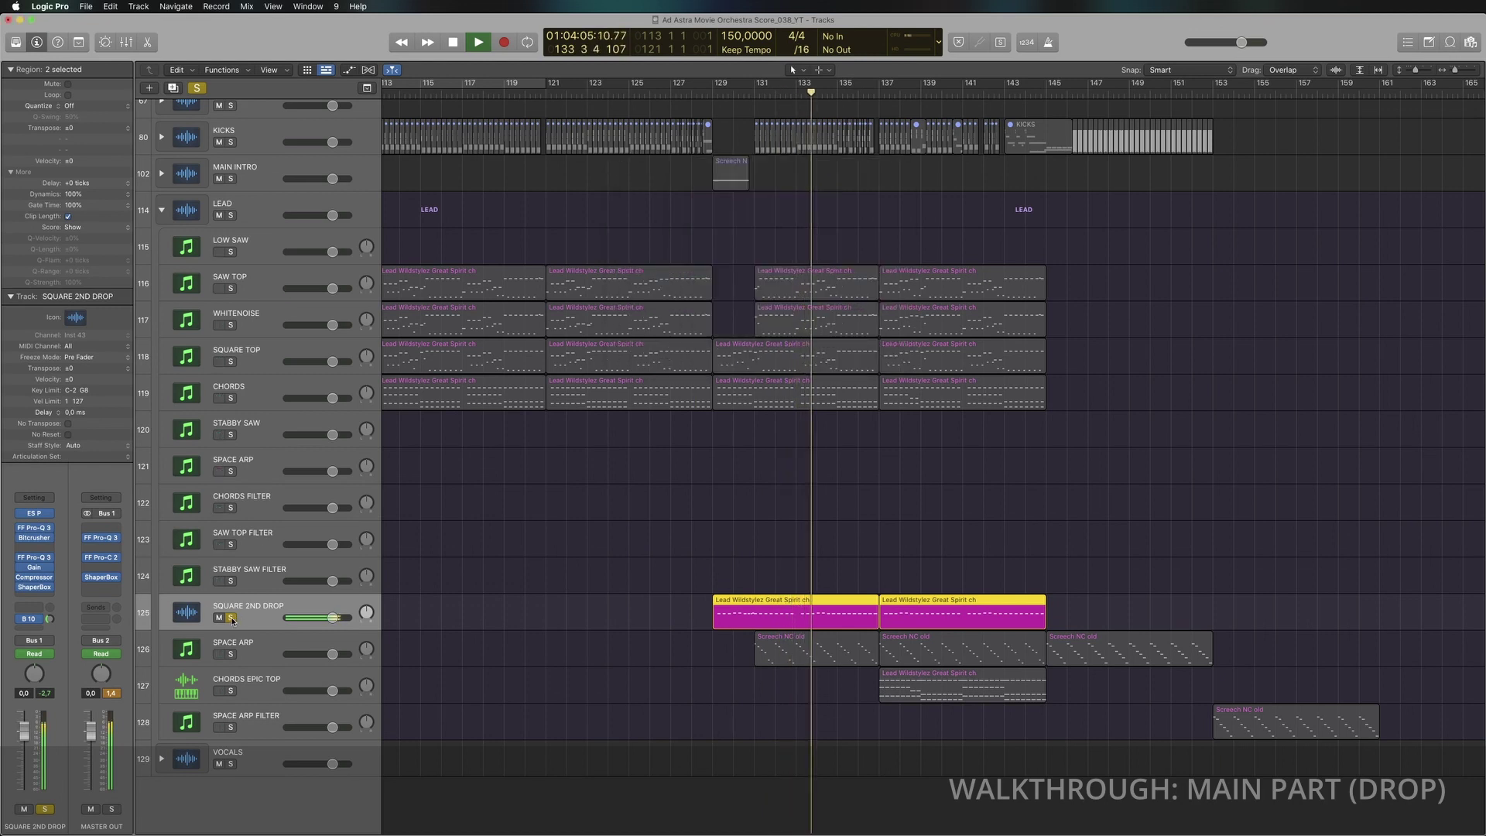
key("s")
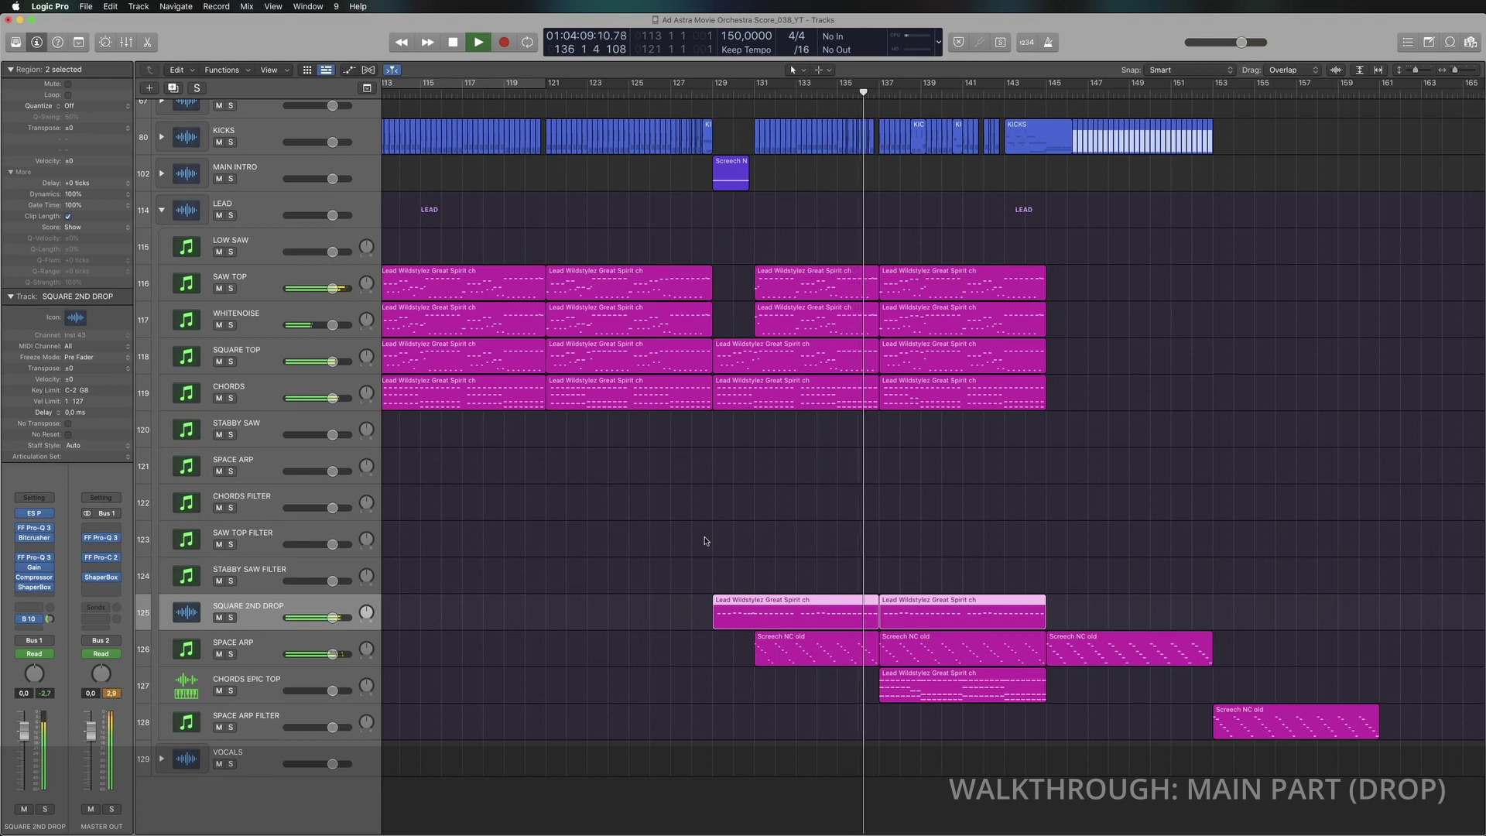
key("space")
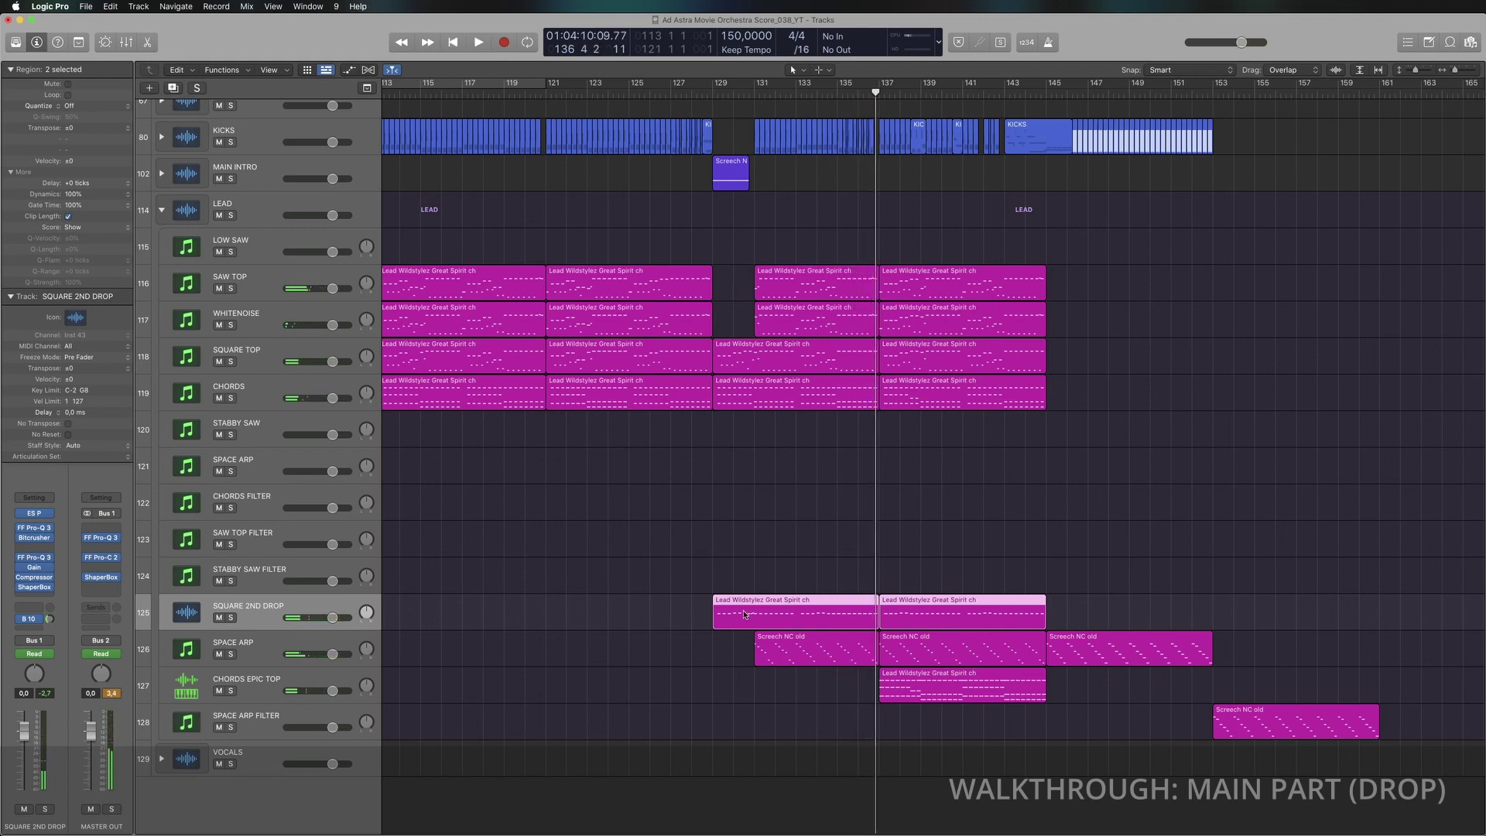
Step: Inspect the ES P, FF Pro-Q 3 and Bitcrusher settings on SQUARE 2ND DROP and close their windows
left_click(35, 515)
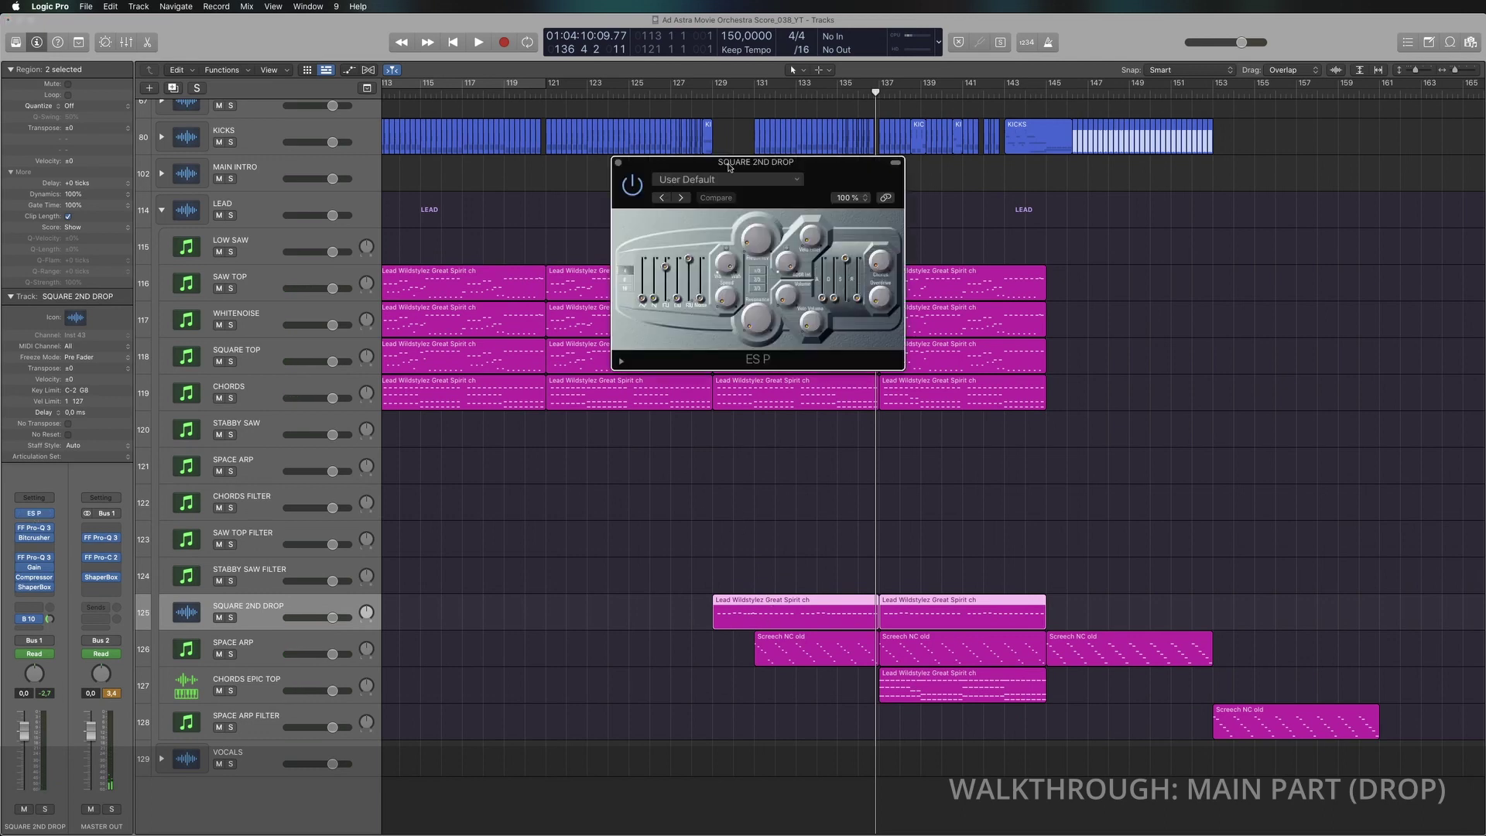
left_click_drag(730, 168, 792, 213)
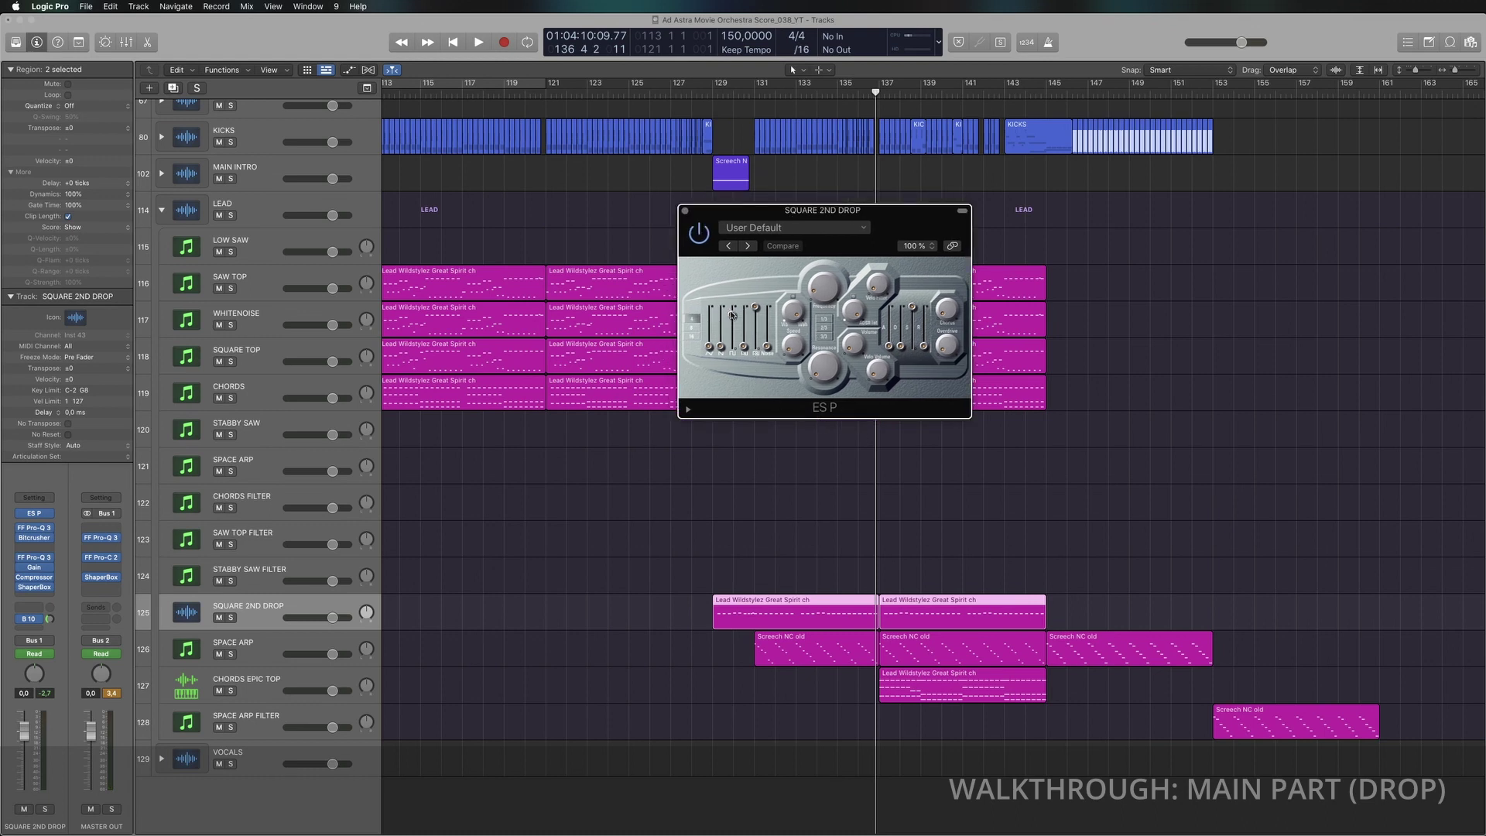
left_click(34, 529)
left_click(34, 540)
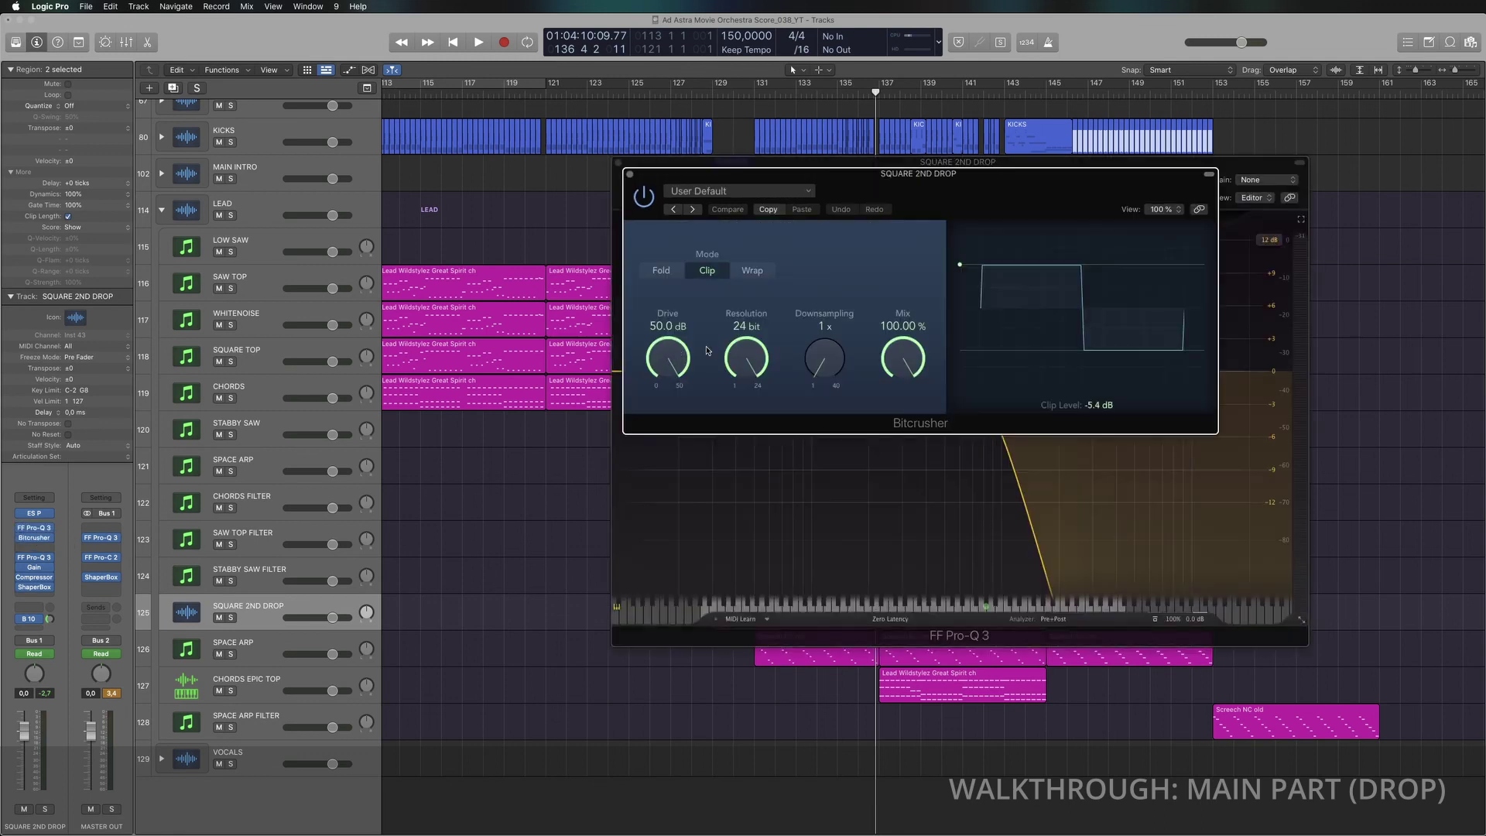
left_click(629, 175)
left_click(617, 163)
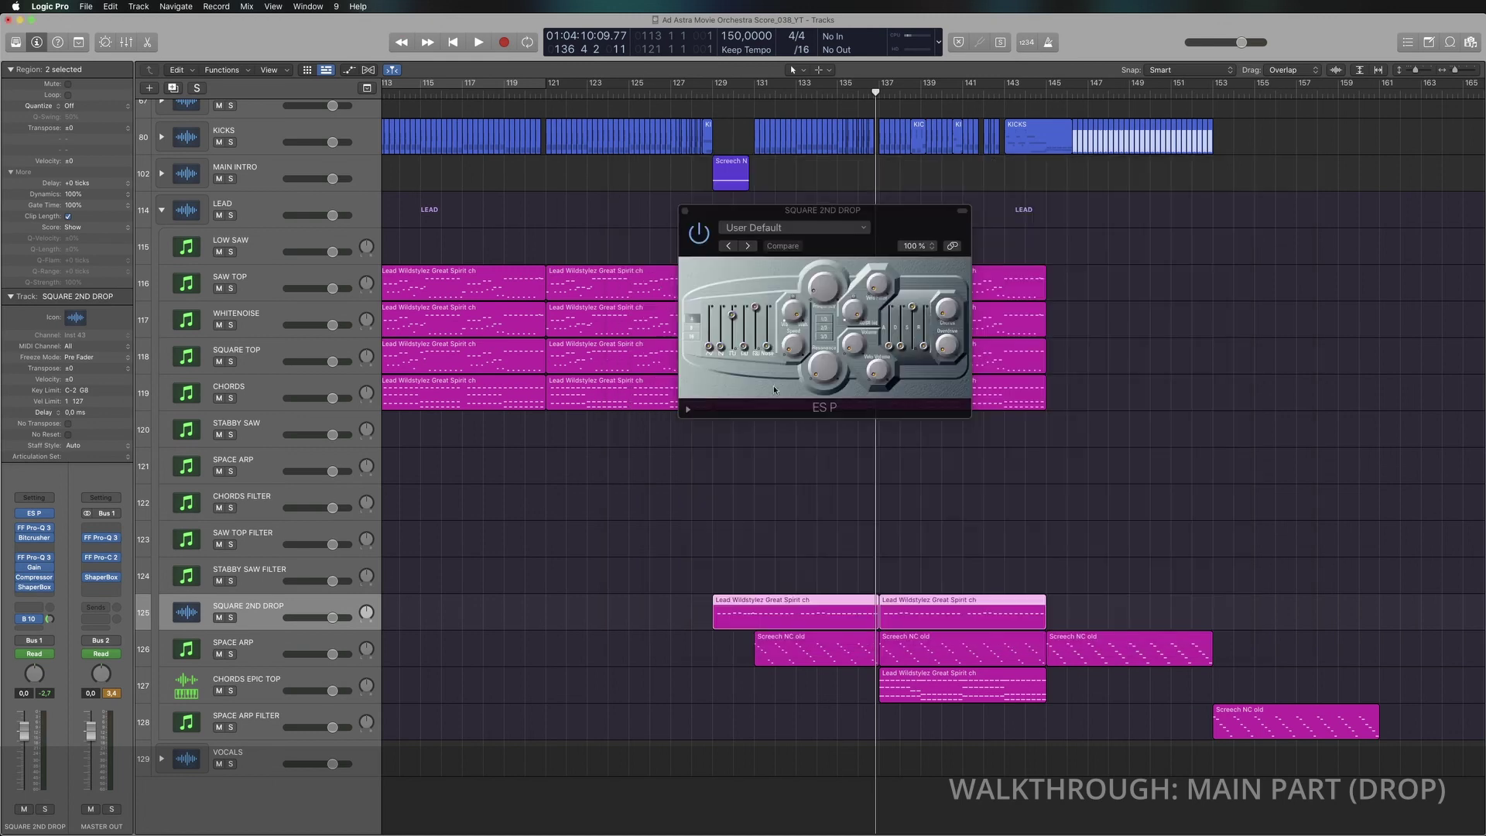
left_click(684, 212)
Step: Play the section from bar 129, audition the SPACE ARP track in solo, stop playback and unsolo it
key("space")
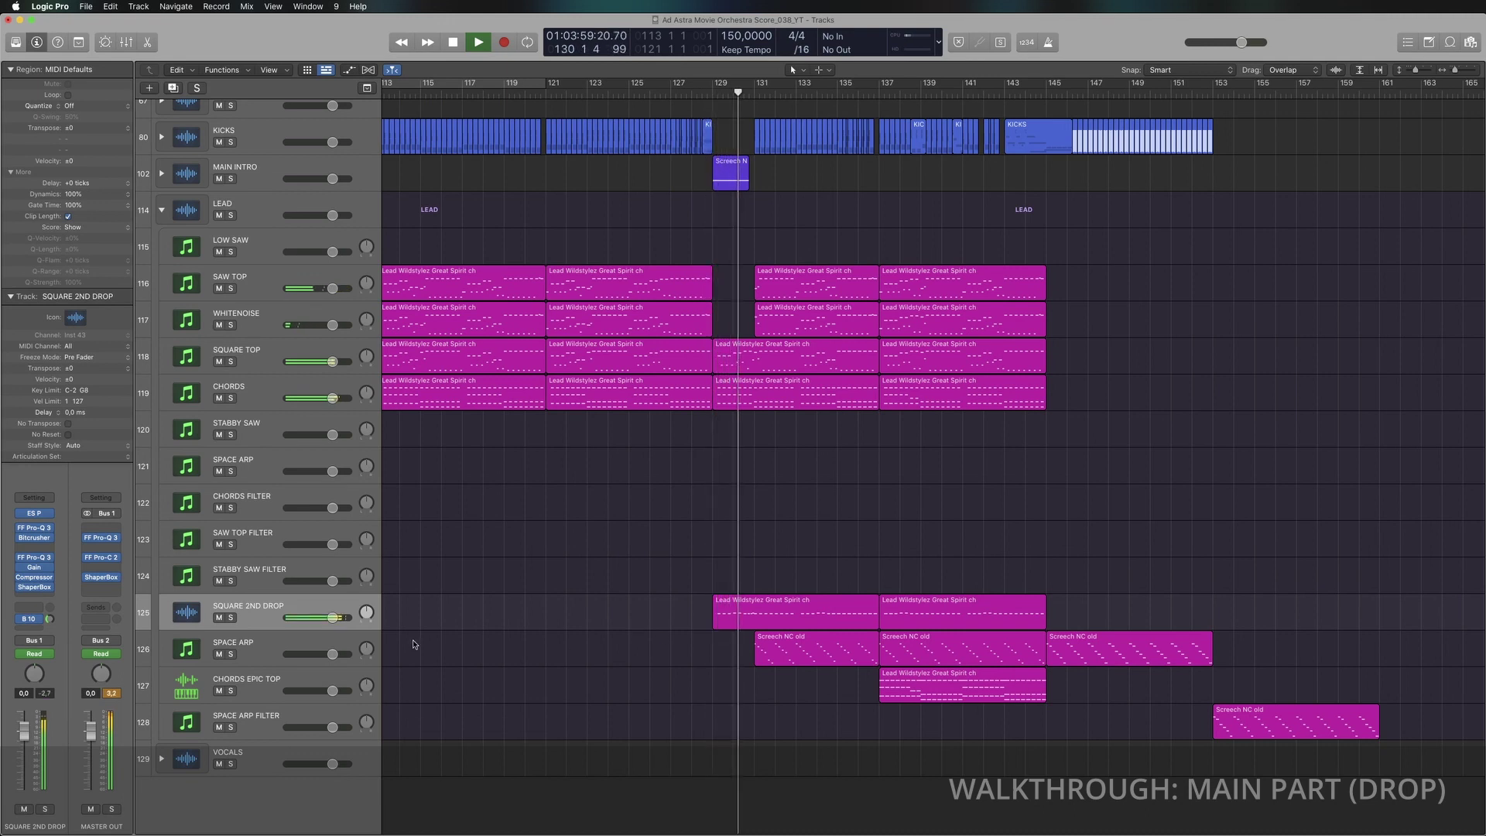
left_click(231, 655)
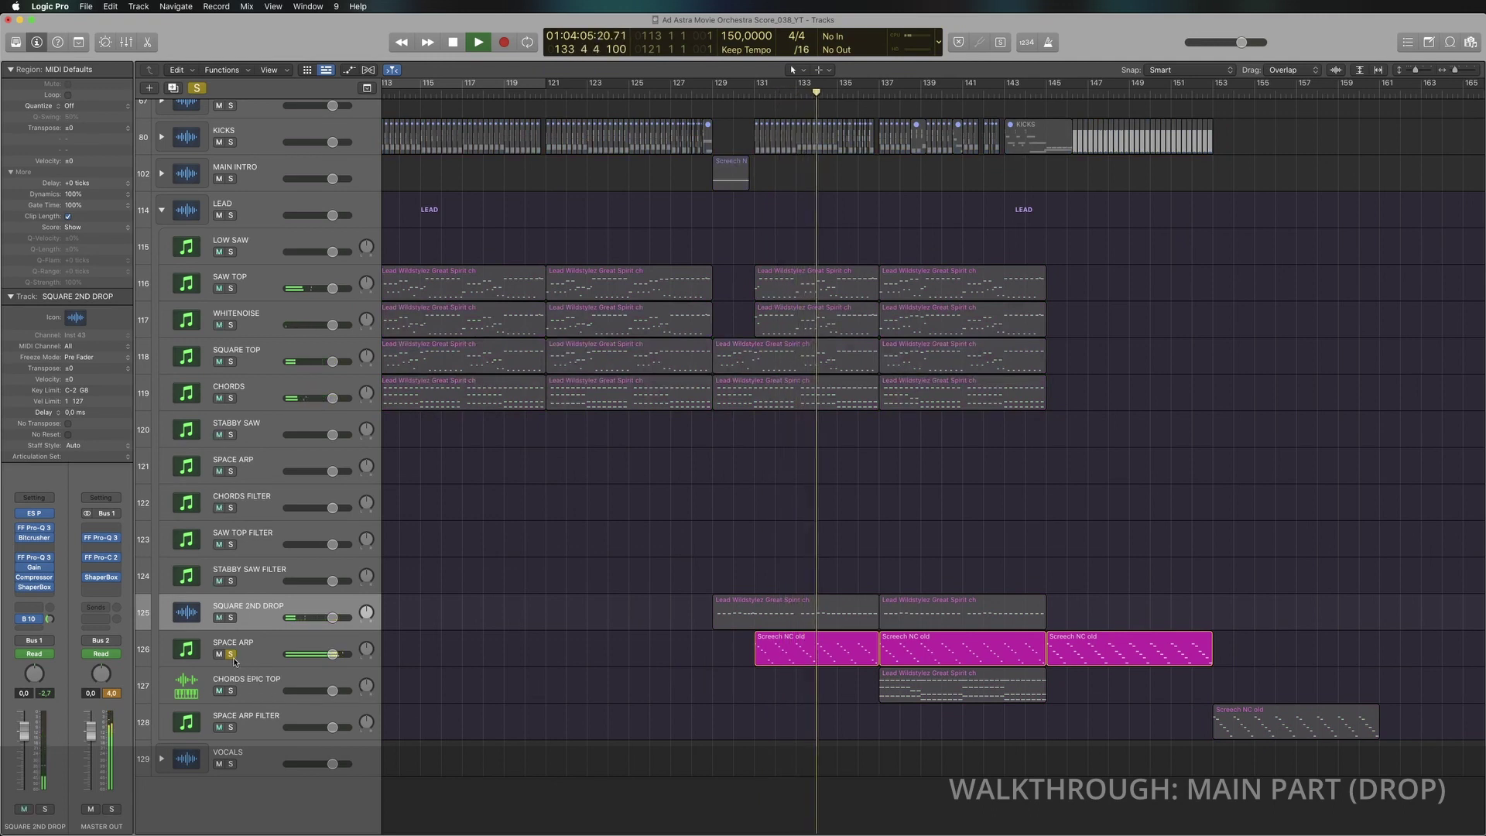
key("space")
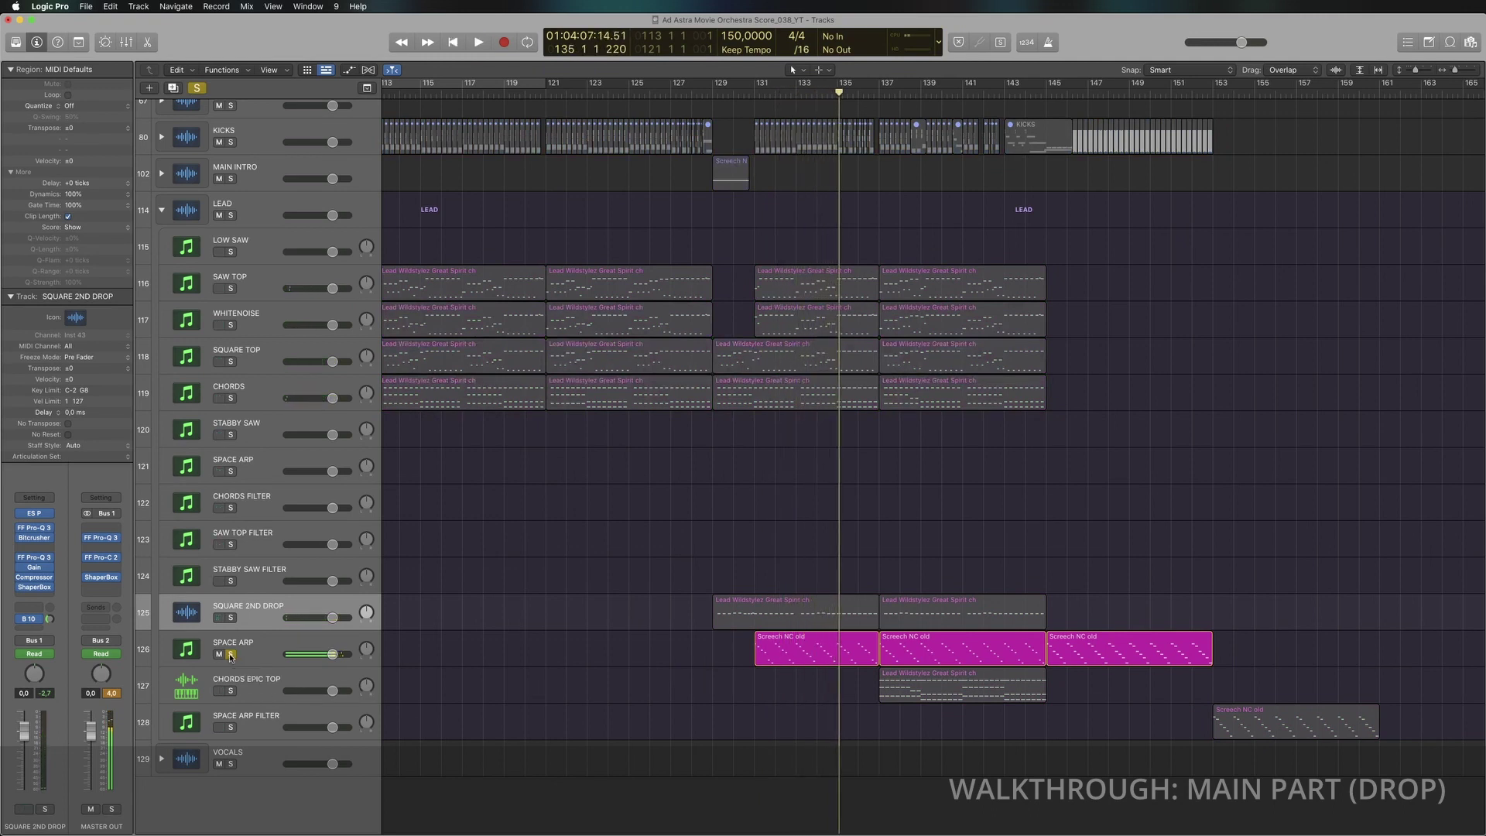
left_click(230, 655)
Step: Audition CHORDS EPIC TOP in solo from bar 137, and unsolo it to replay the section with all tracks
left_click(236, 690)
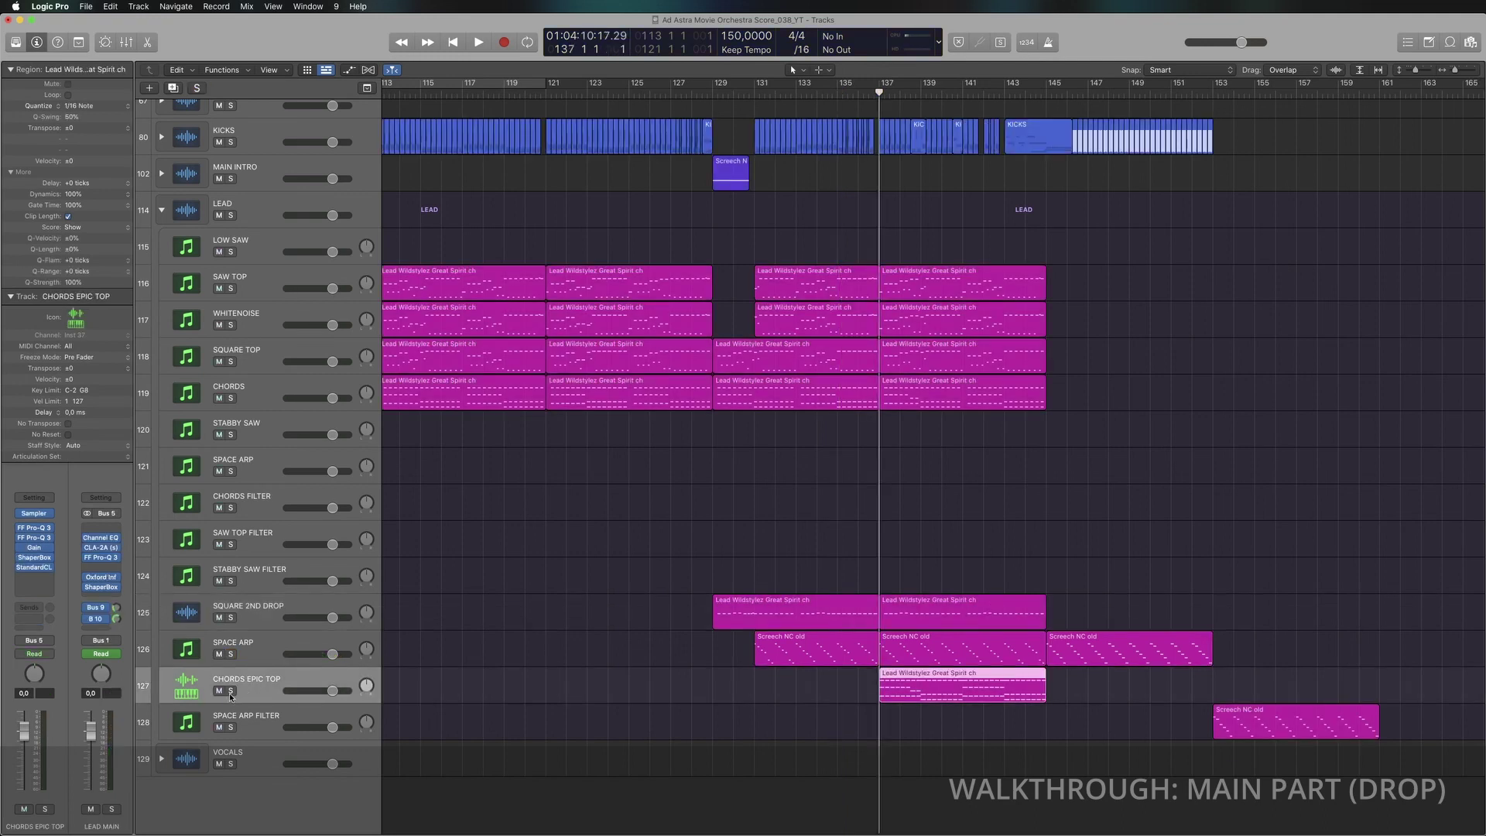
left_click(230, 692)
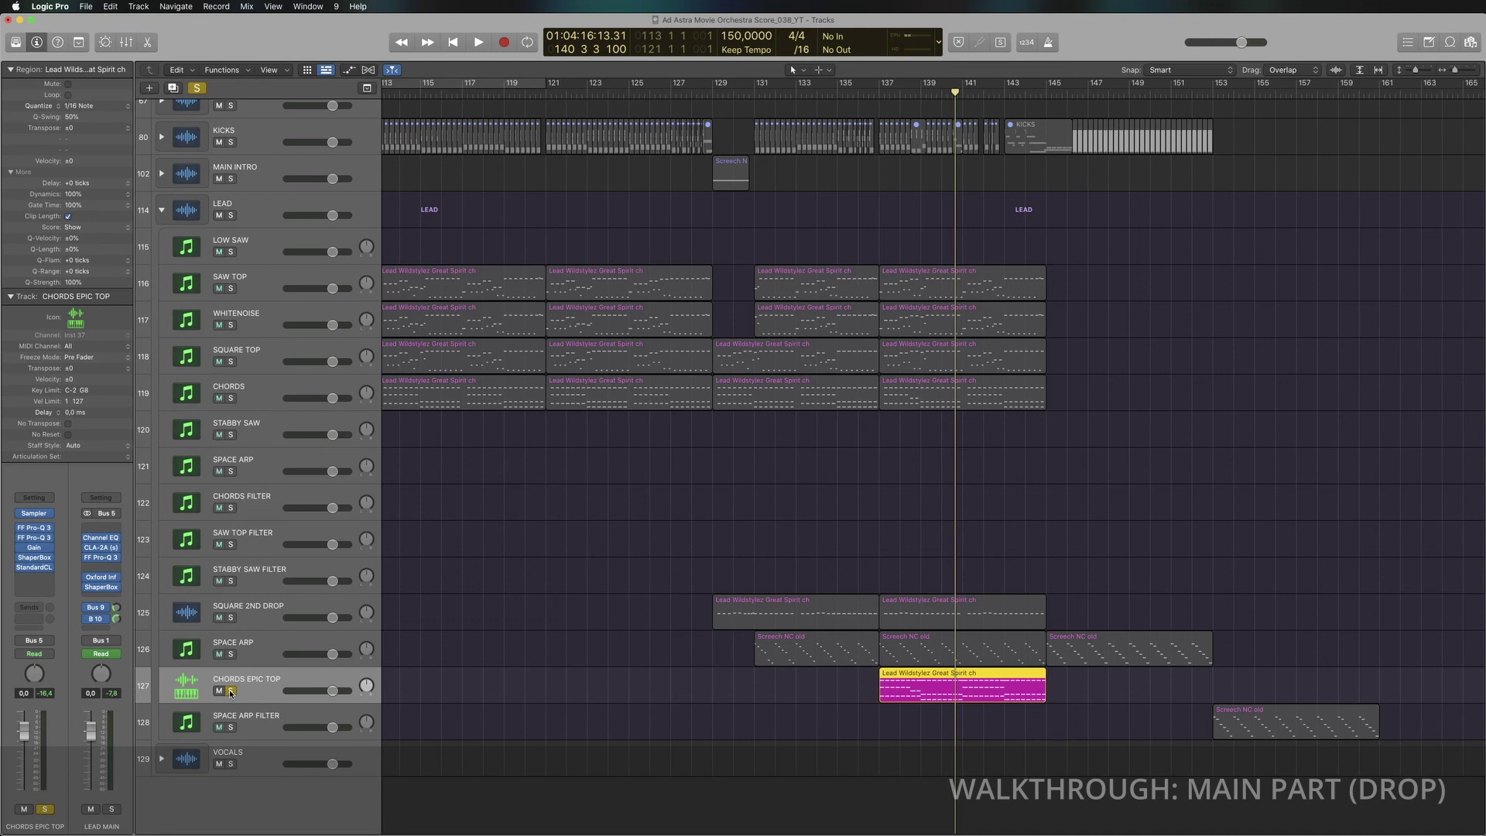
key("space")
left_click(230, 692)
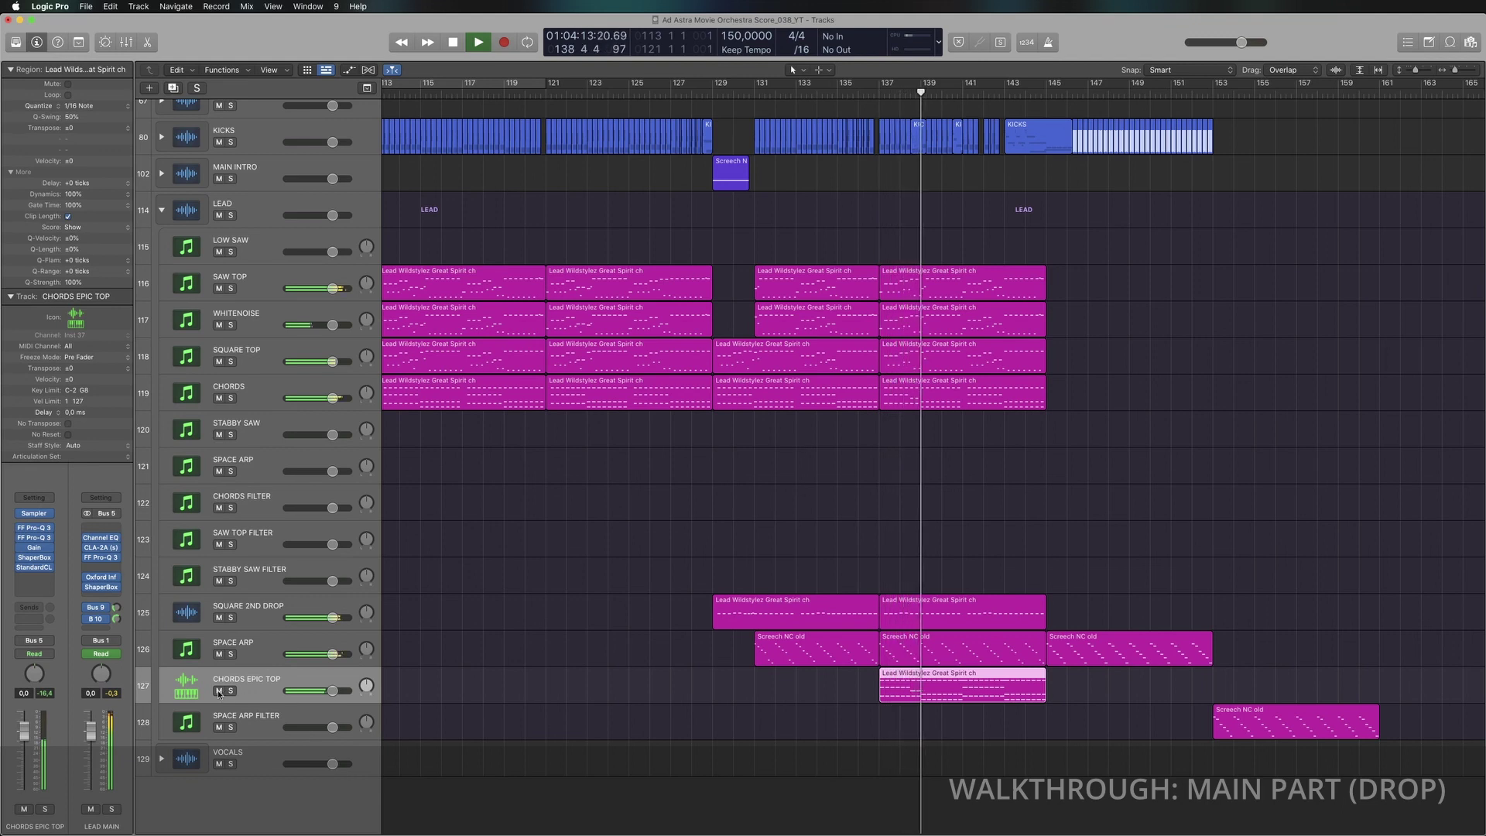
left_click(840, 93)
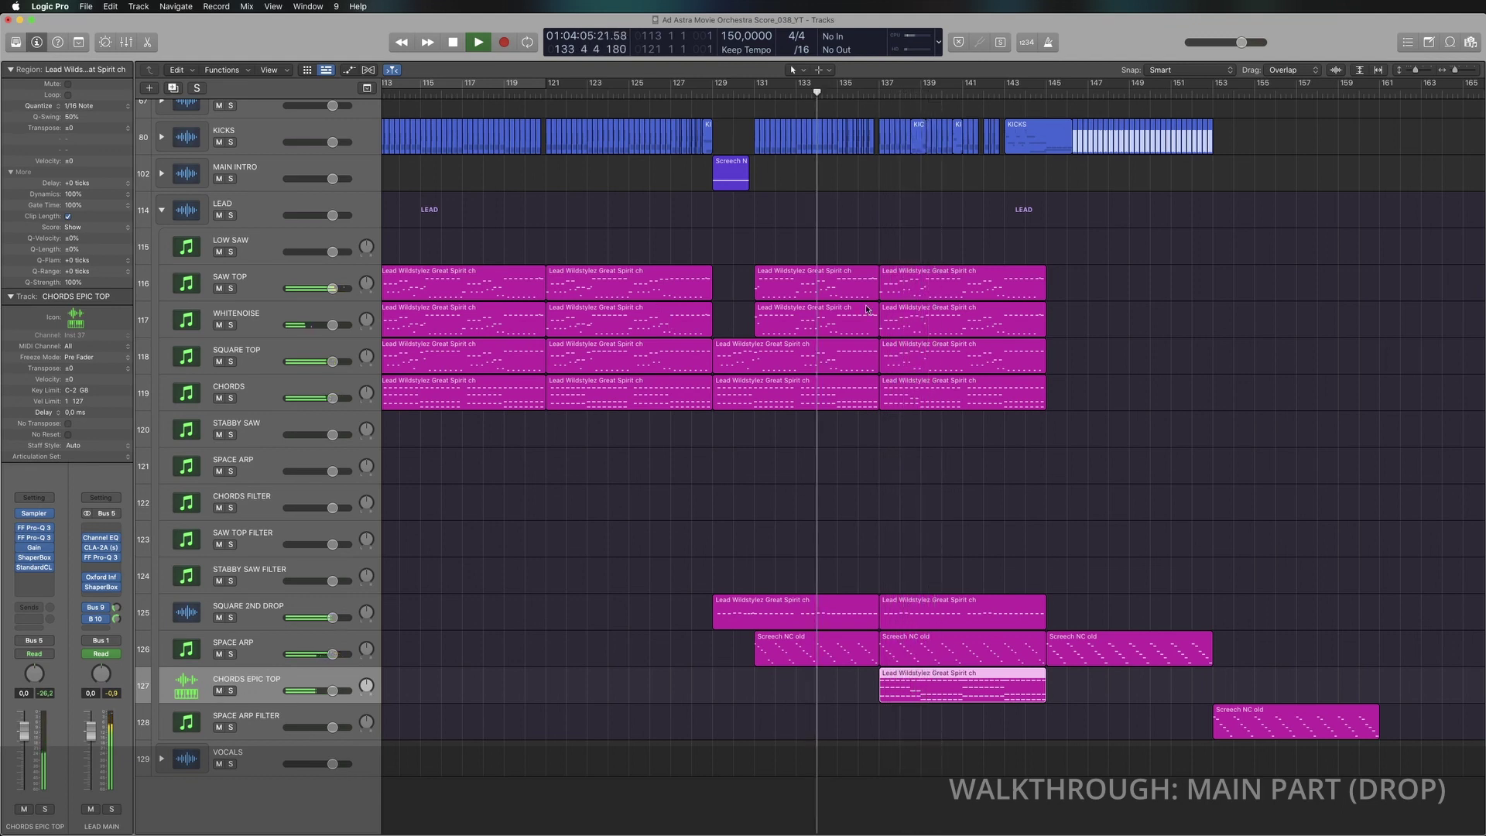
Step: View the CHORDS EPIC TOP region's notes in the Piano Roll while the section plays, and close the editor
left_click(1021, 529, "ctrl+alt")
key("p")
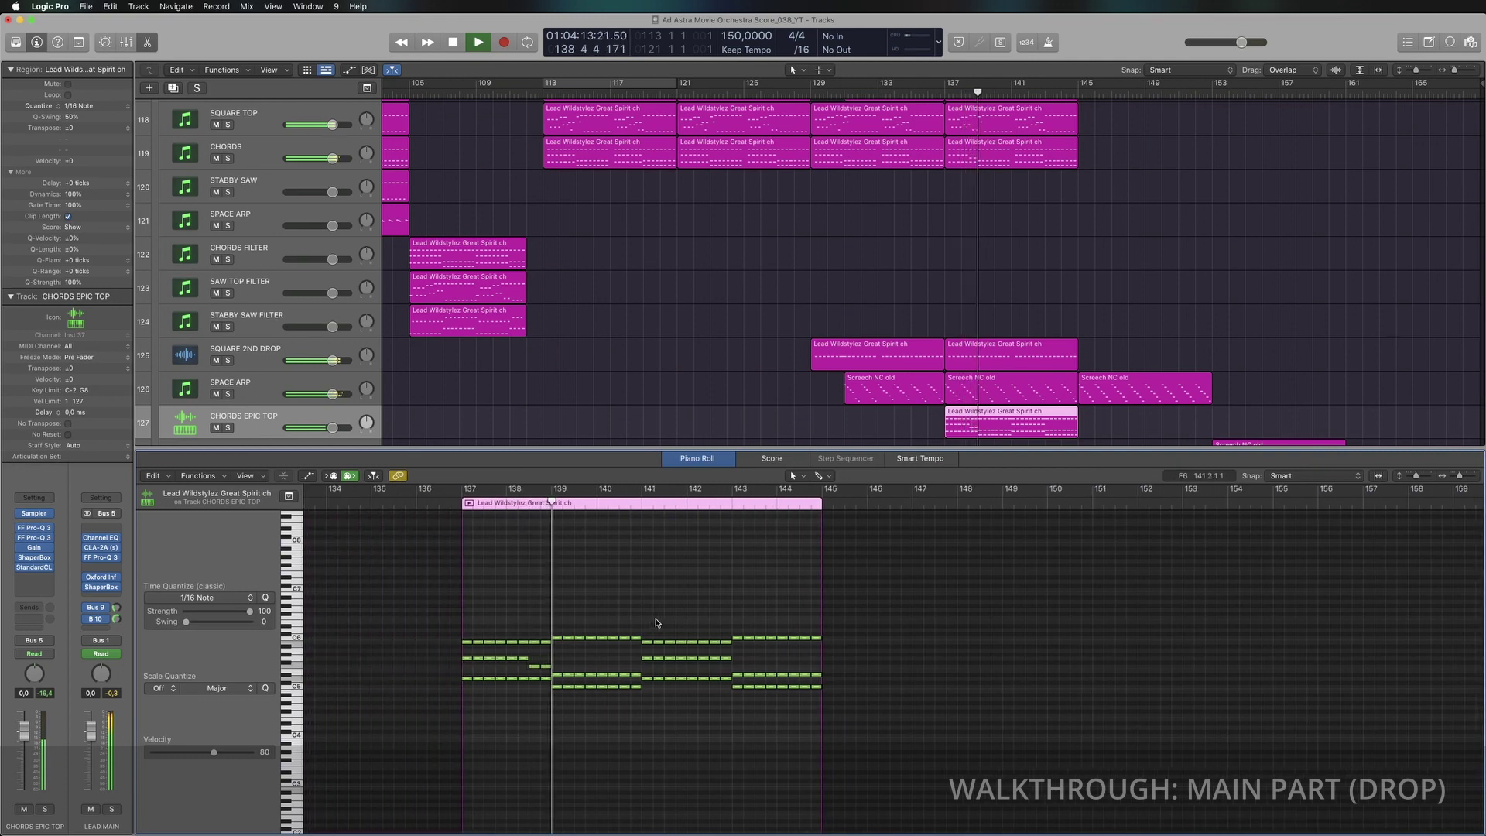
scroll(986, 411, "down", 4)
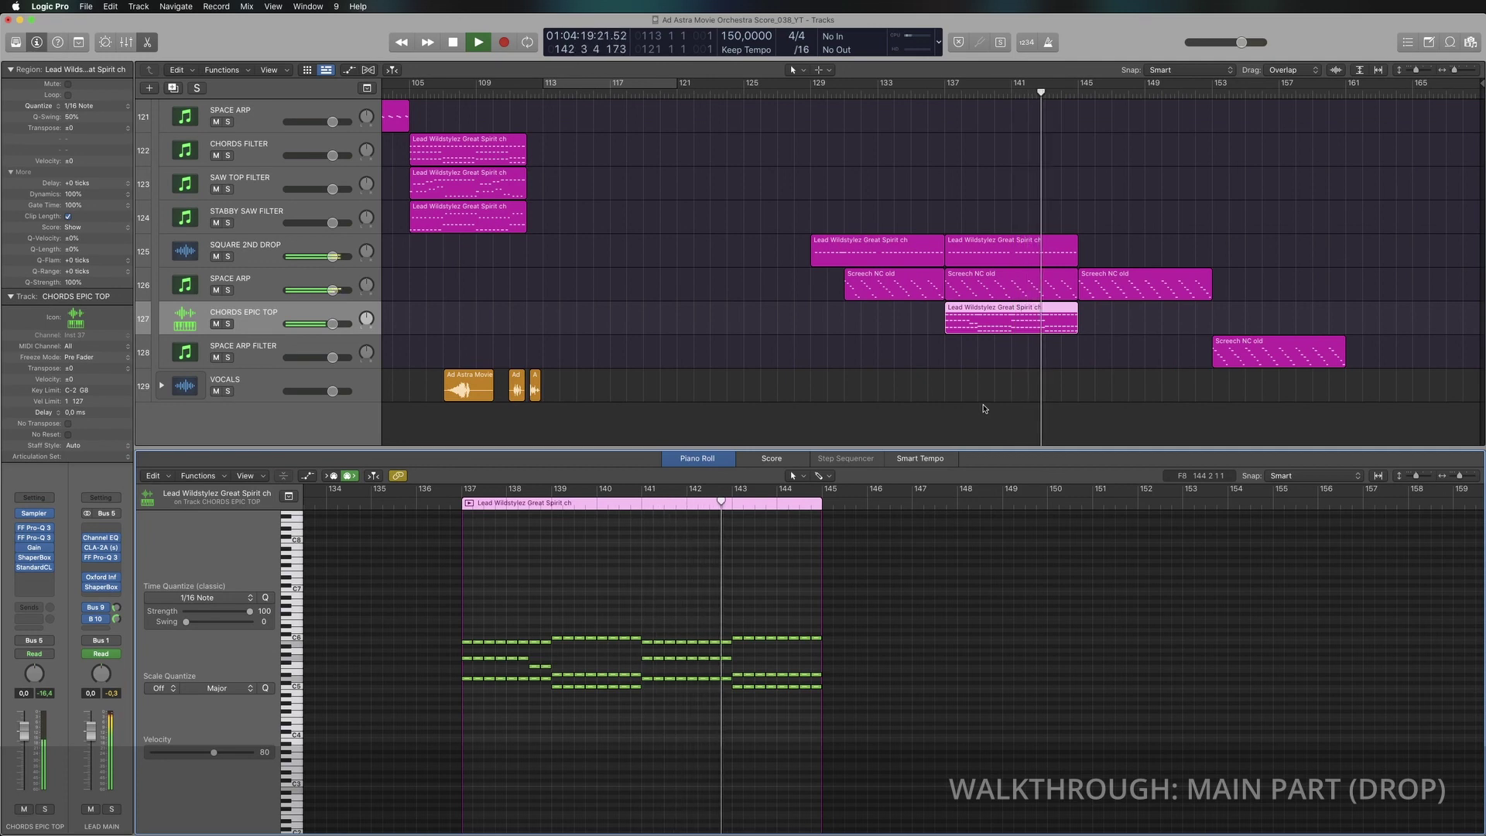
scroll(983, 409, "up", 2)
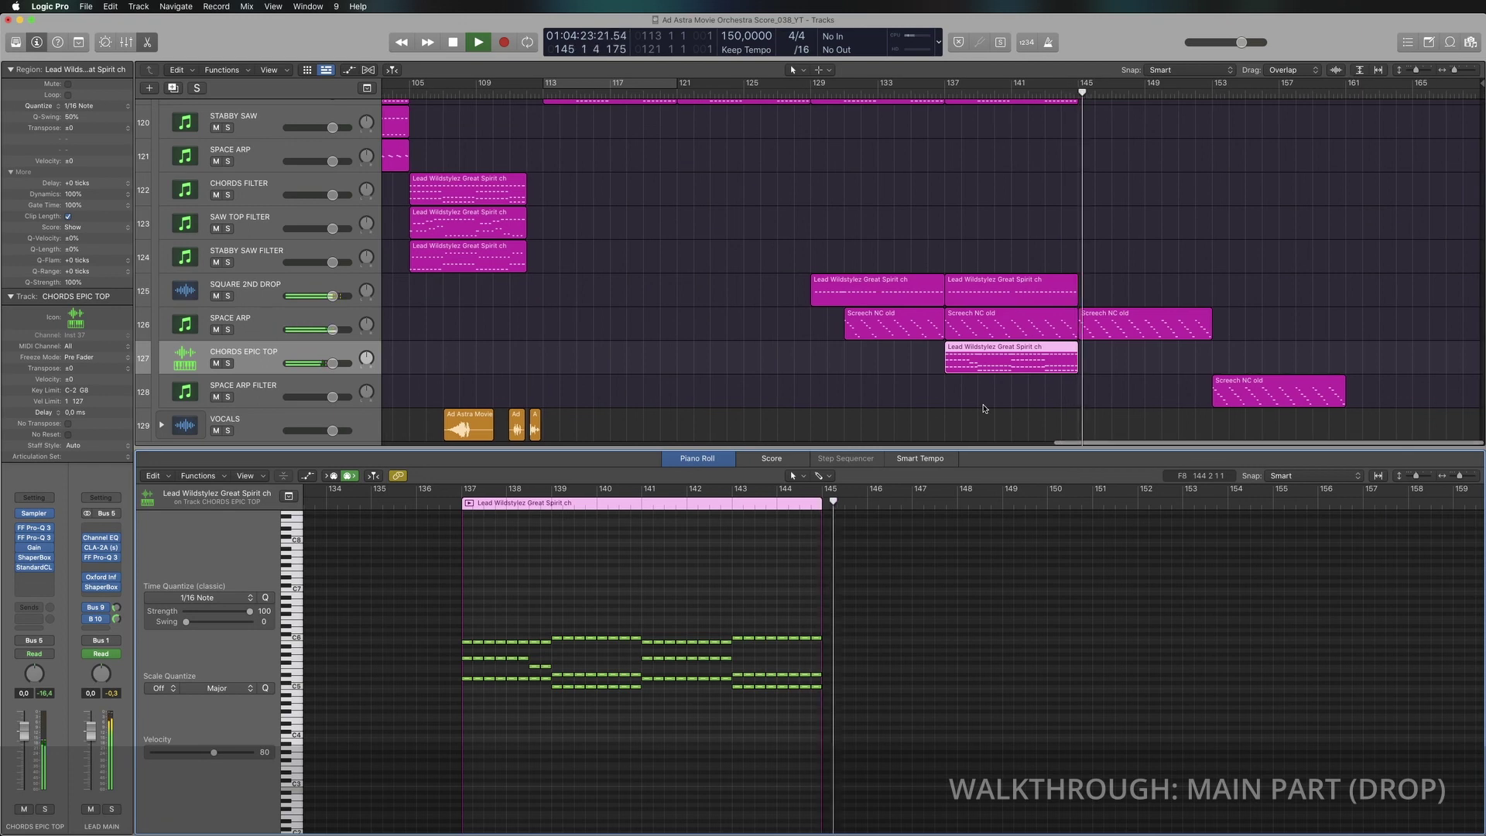
key("e")
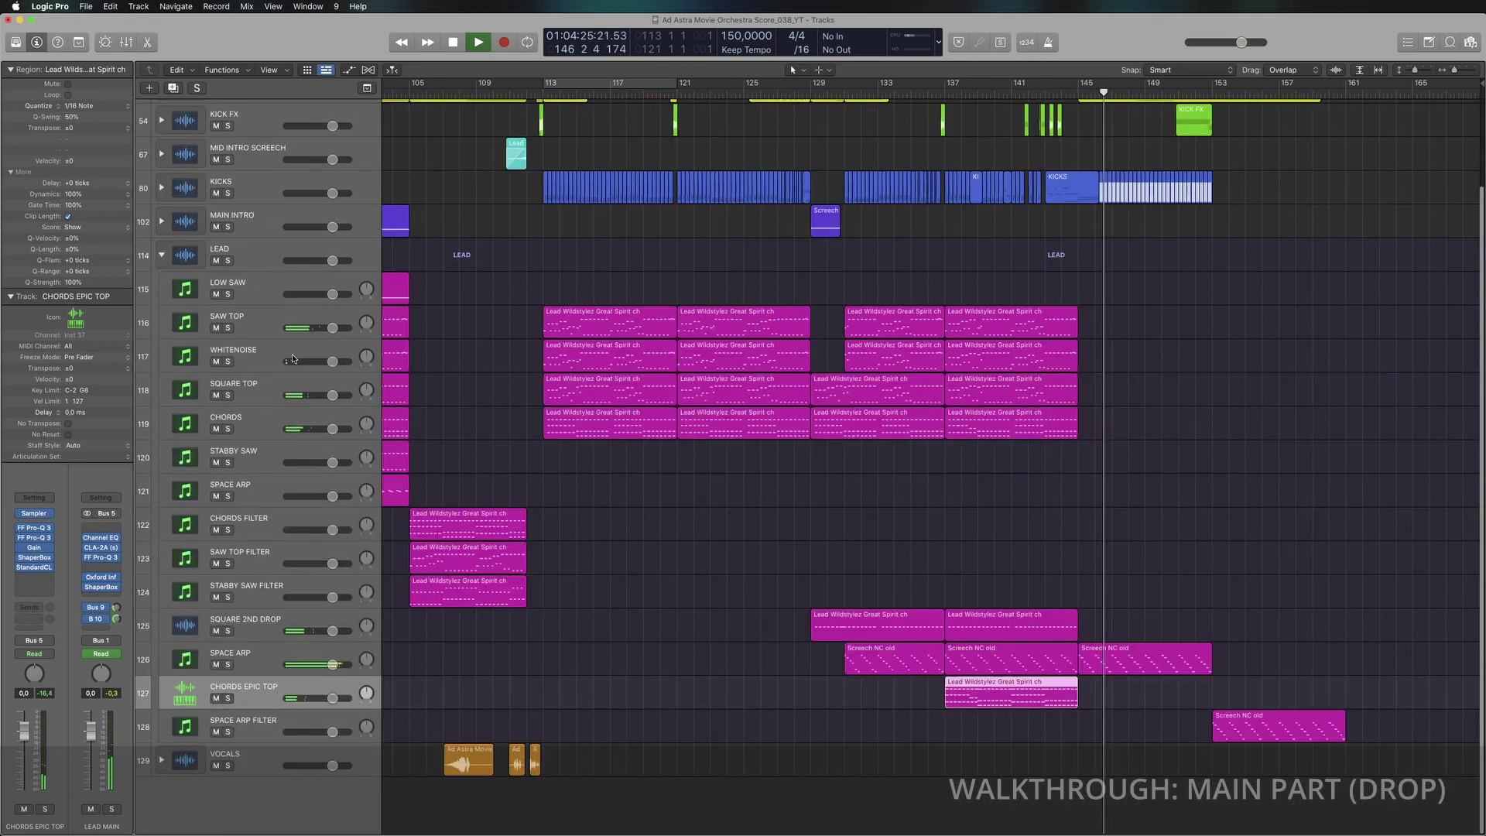
Step: Continue playing past bar 145, audition the SPACE ARP track briefly in solo, and unsolo it
scroll(1013, 674, "up", 3)
scroll(1012, 674, "up", 3)
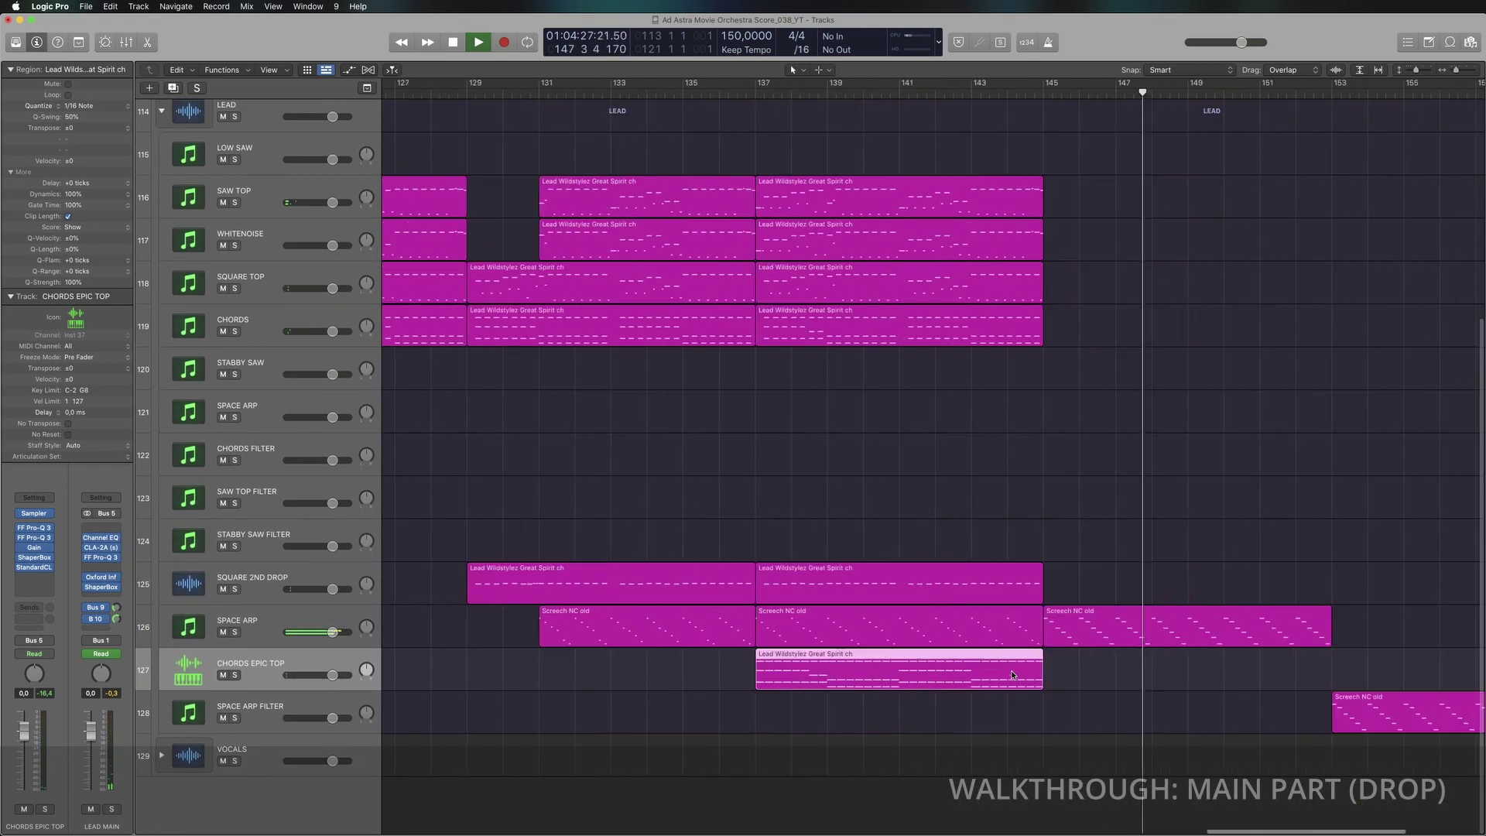
scroll(1012, 674, "down", 5)
scroll(1013, 674, "down", 3)
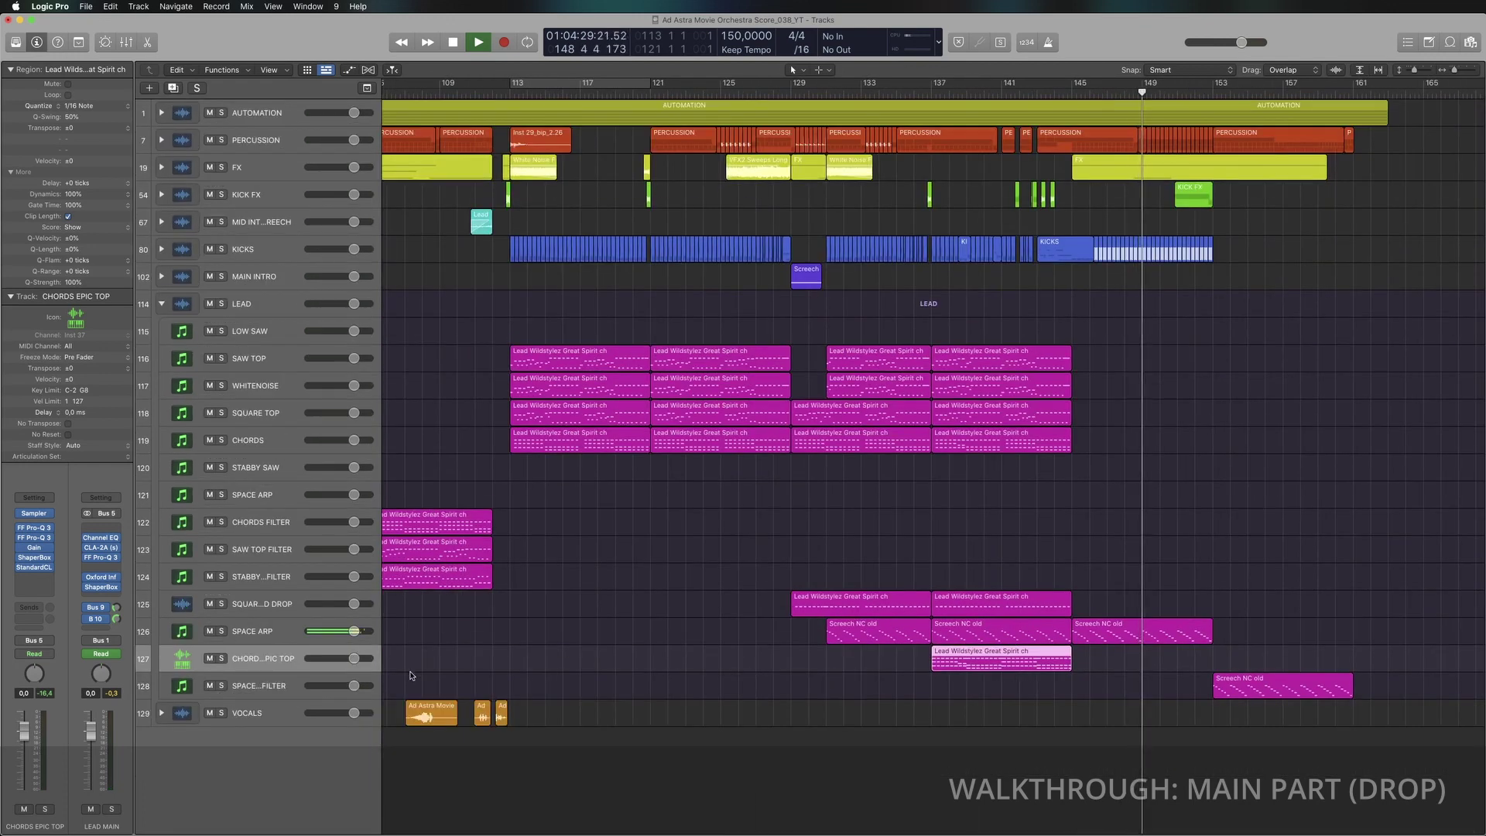
left_click(222, 631)
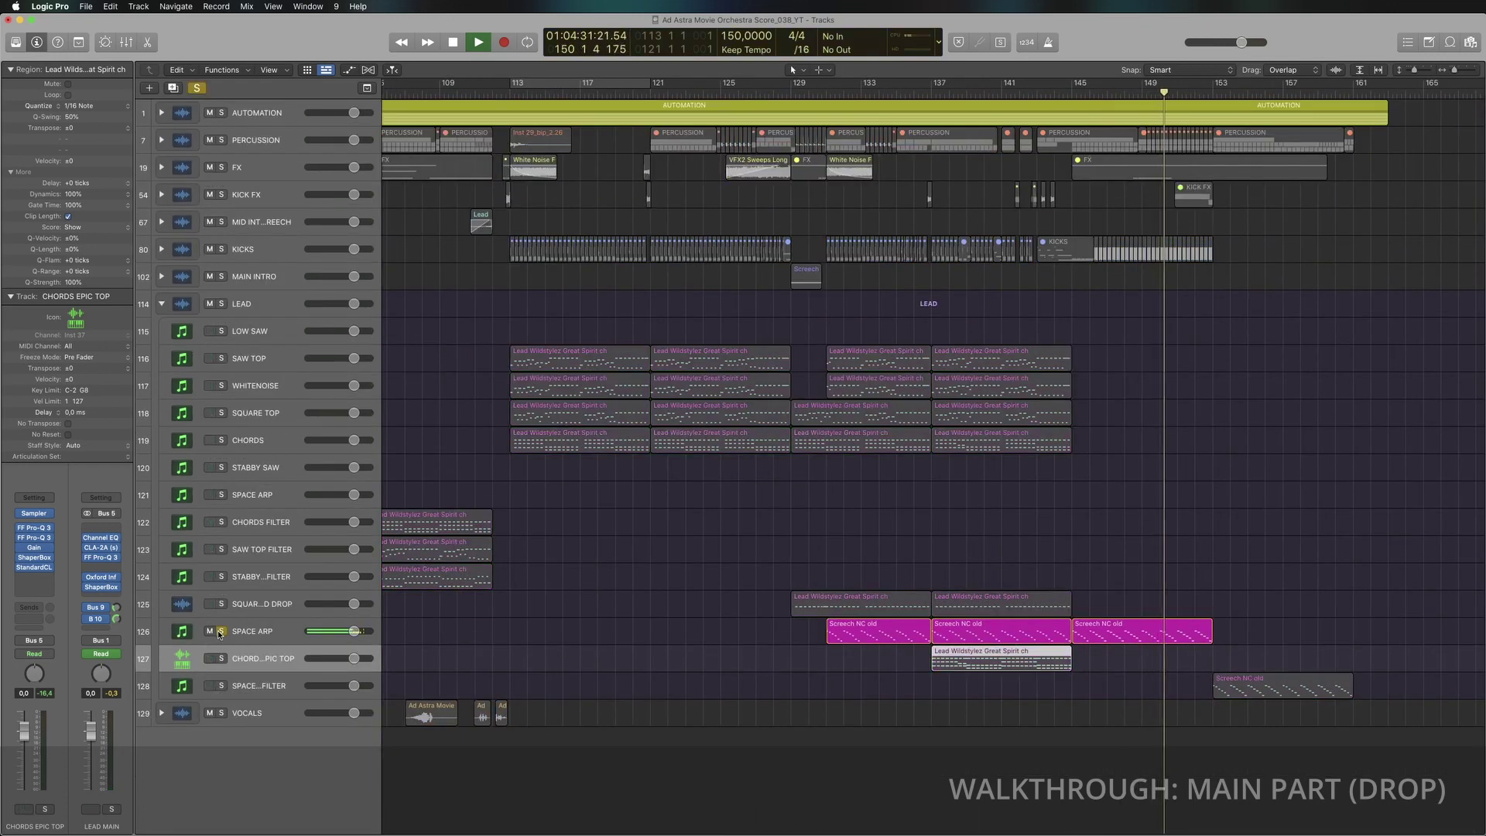
left_click(221, 632)
Step: Audition the PERCUSSION tracks in solo after bar 153 and return to all tracks playing
scroll(833, 564, "up", 1)
scroll(833, 565, "down", 4)
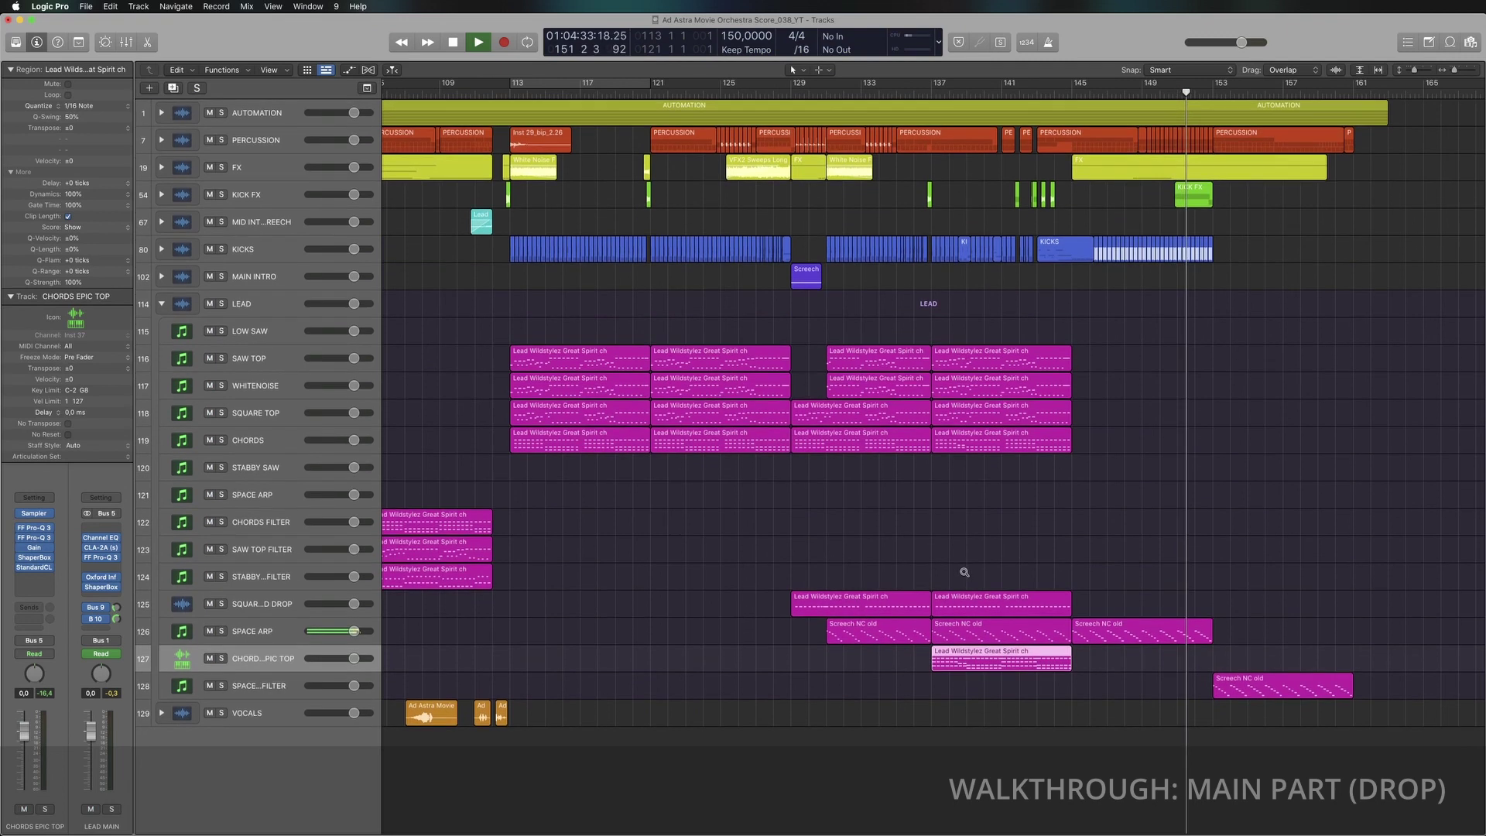
left_click(218, 135)
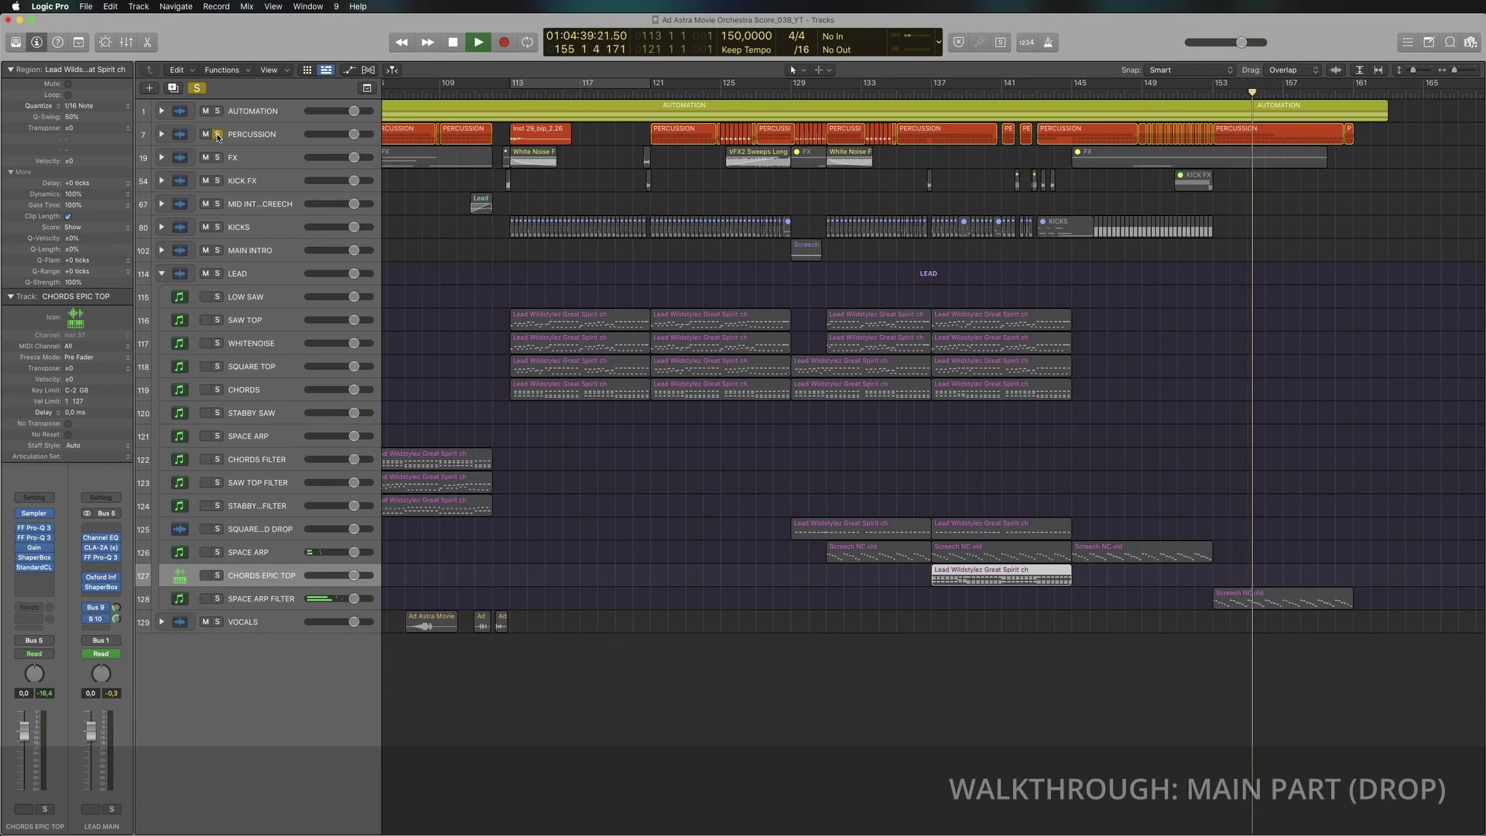
left_click(218, 134)
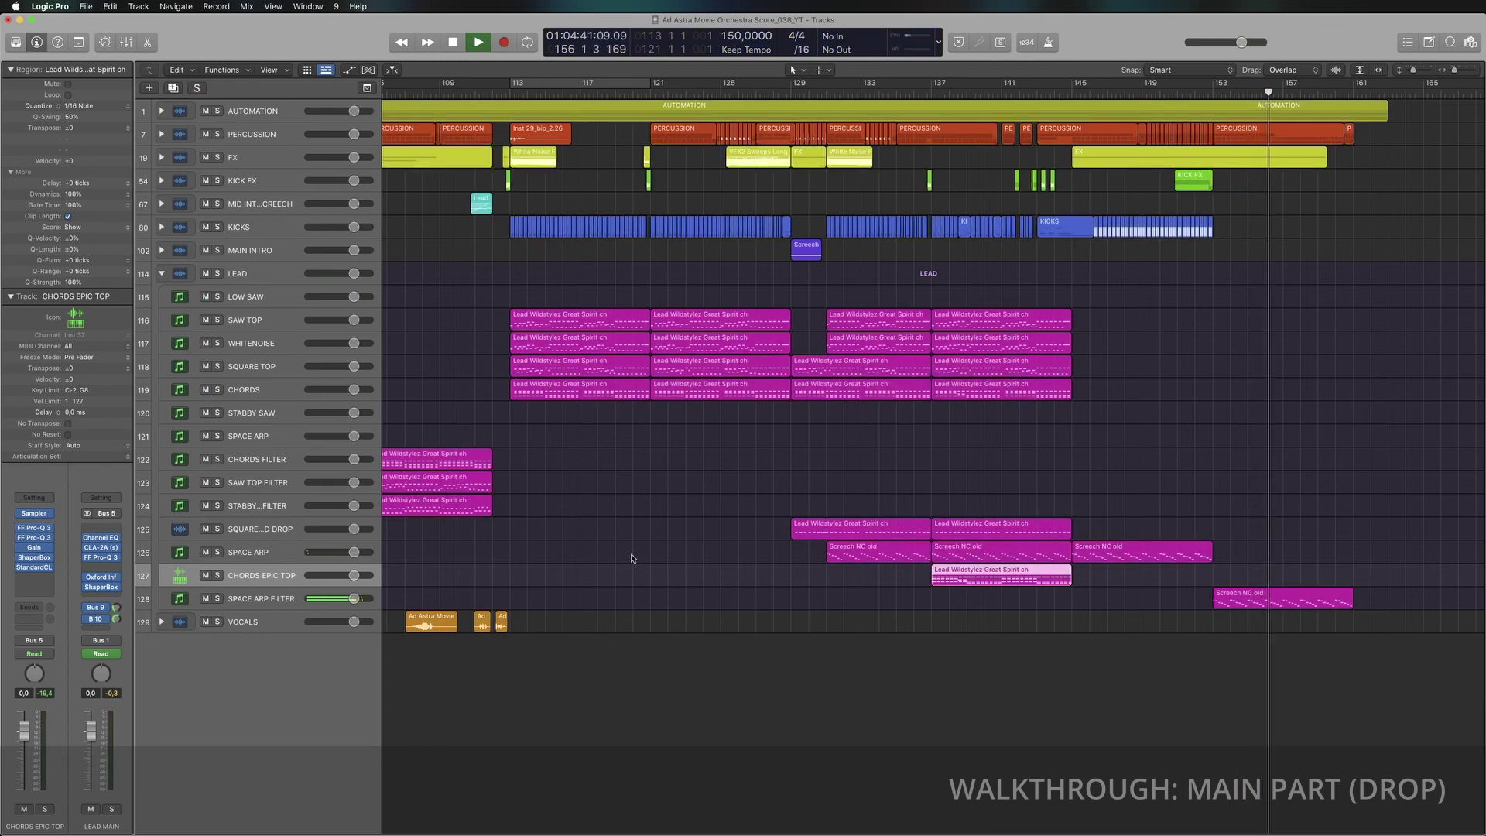
Step: Audition SPACE ARP FILTER in solo near bar 157, unsolo it and select its track
left_click(218, 599)
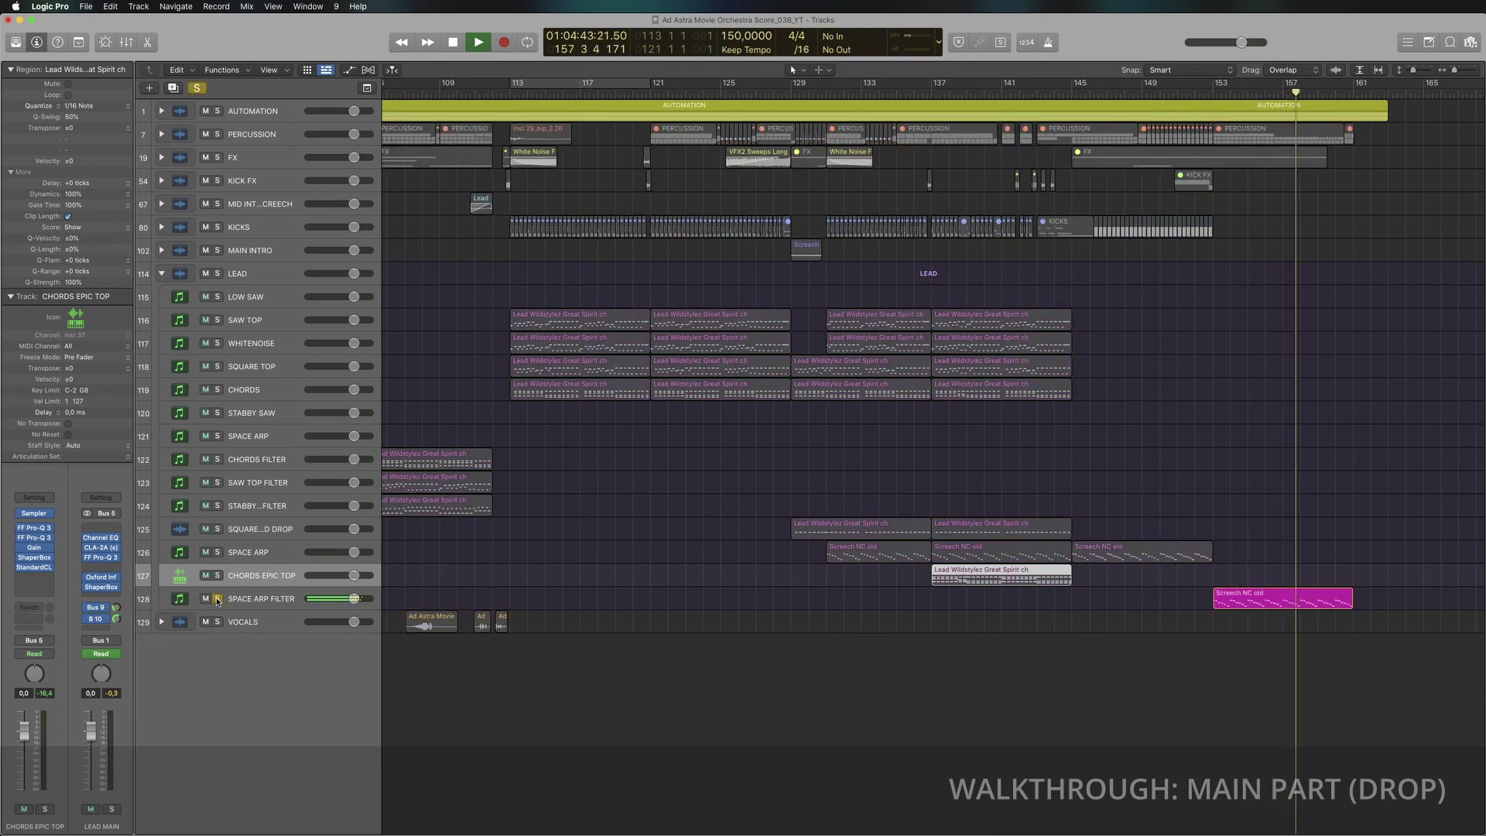
left_click(218, 599)
left_click(259, 599)
Step: Collapse the LEAD folder, show the whole arrangement with all track groups and stop playback
left_click(1069, 444, "ctrl+alt")
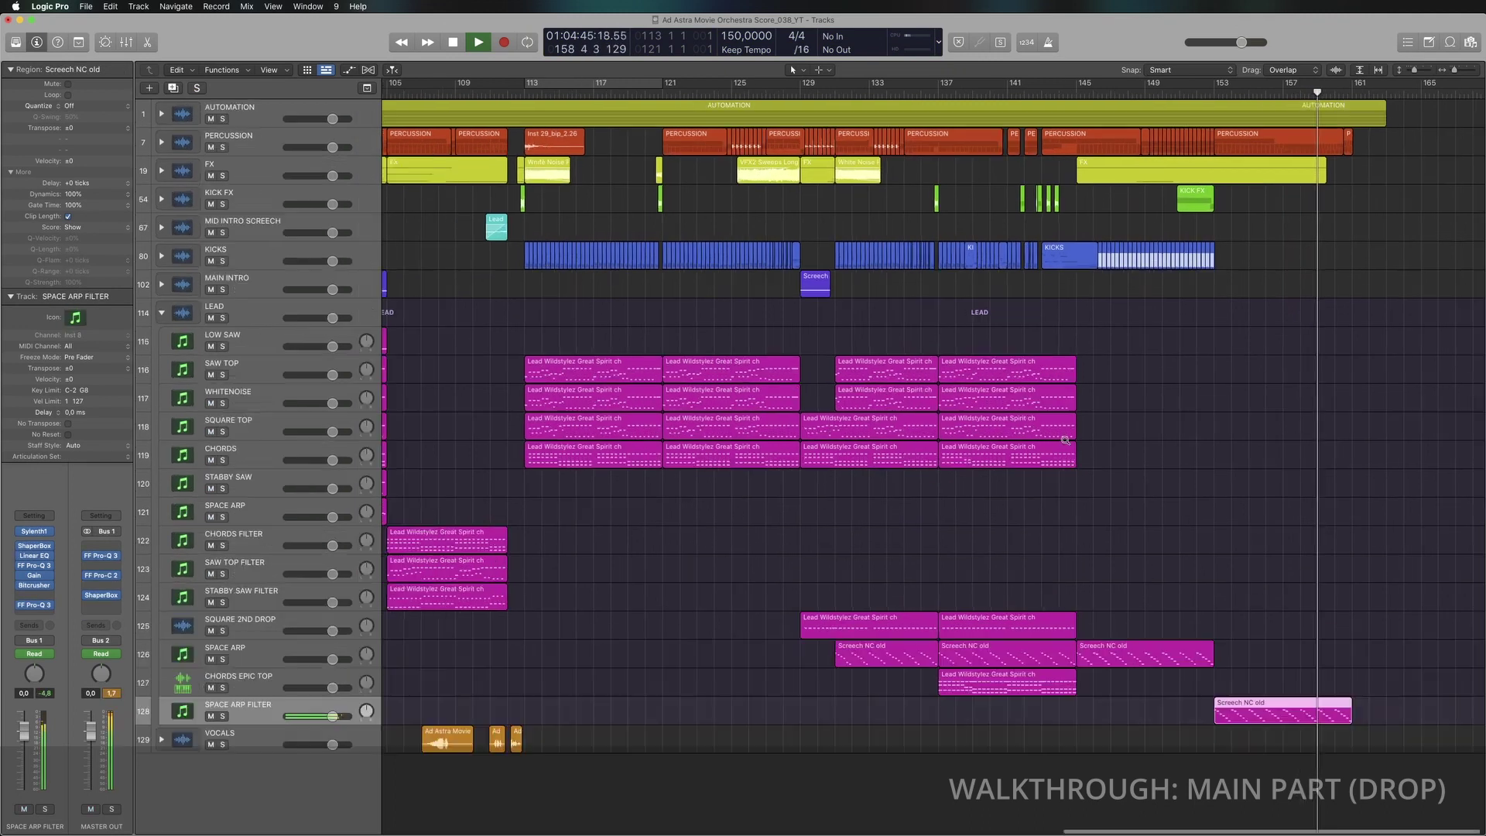
left_click(1066, 440, "ctrl+alt")
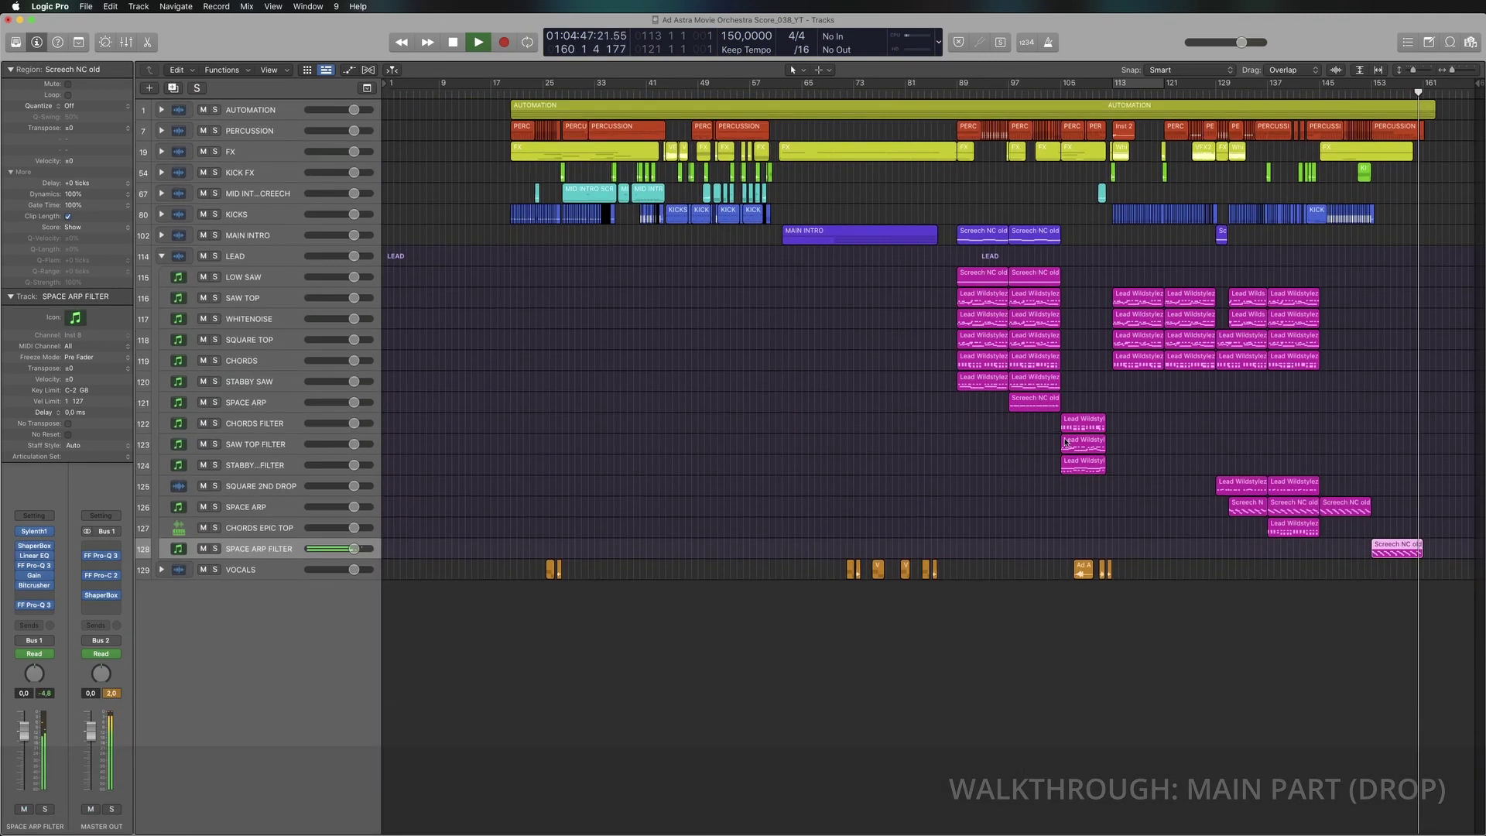
left_click(161, 255)
left_click(585, 341, "ctrl+alt")
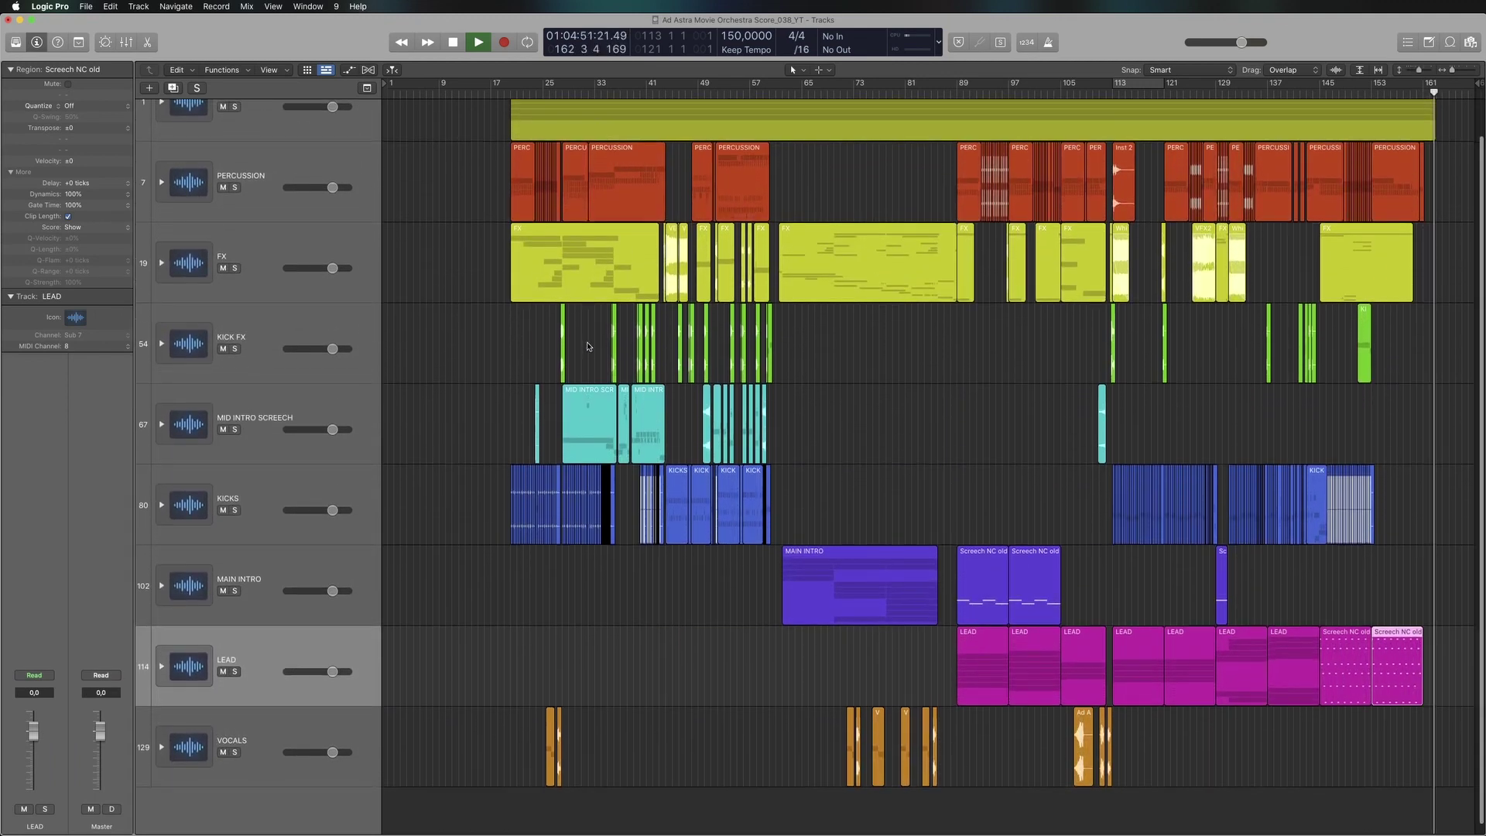
left_click(587, 345, "ctrl+alt")
key("space")
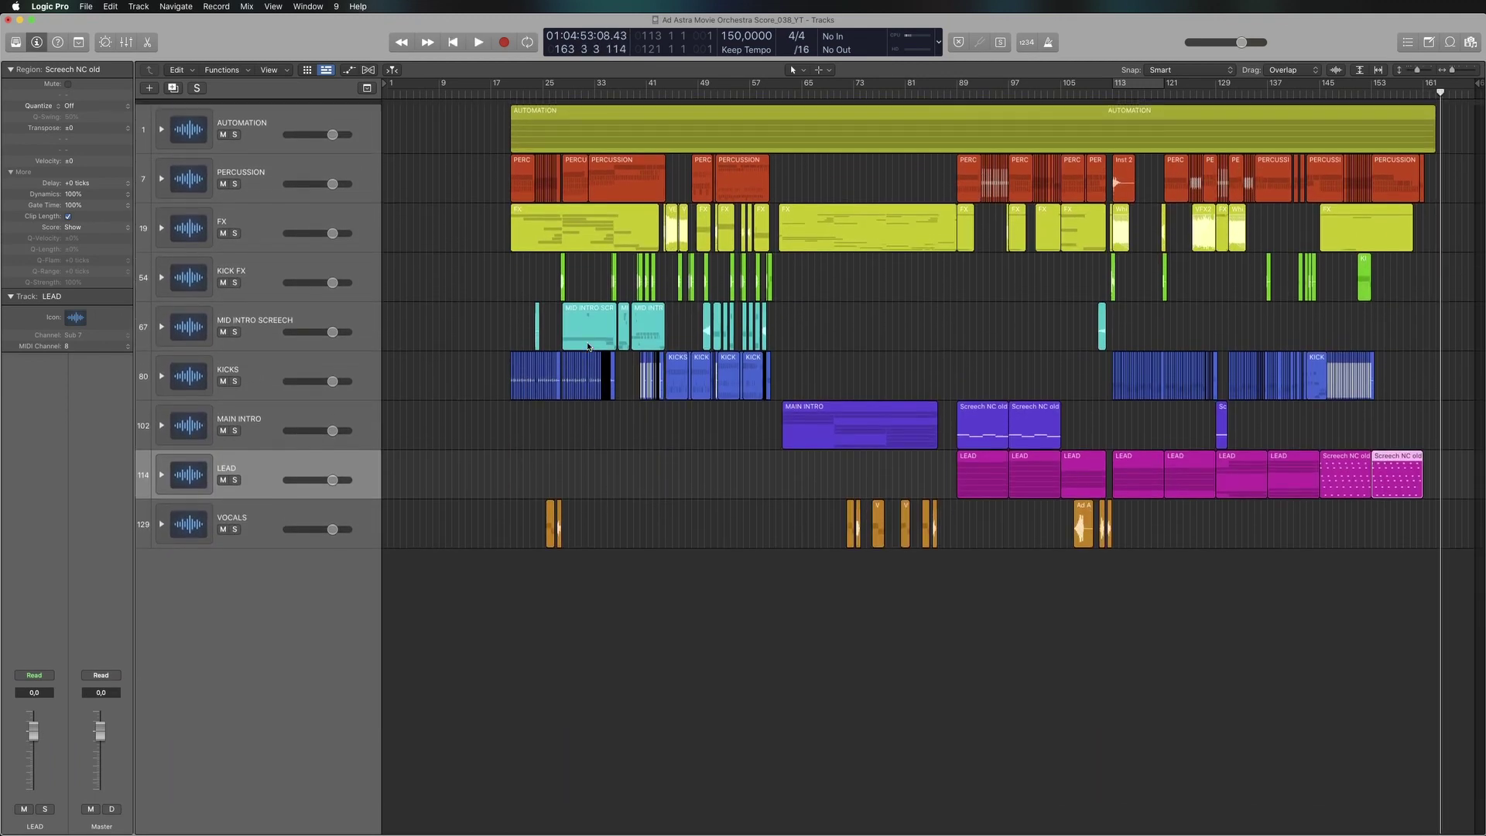